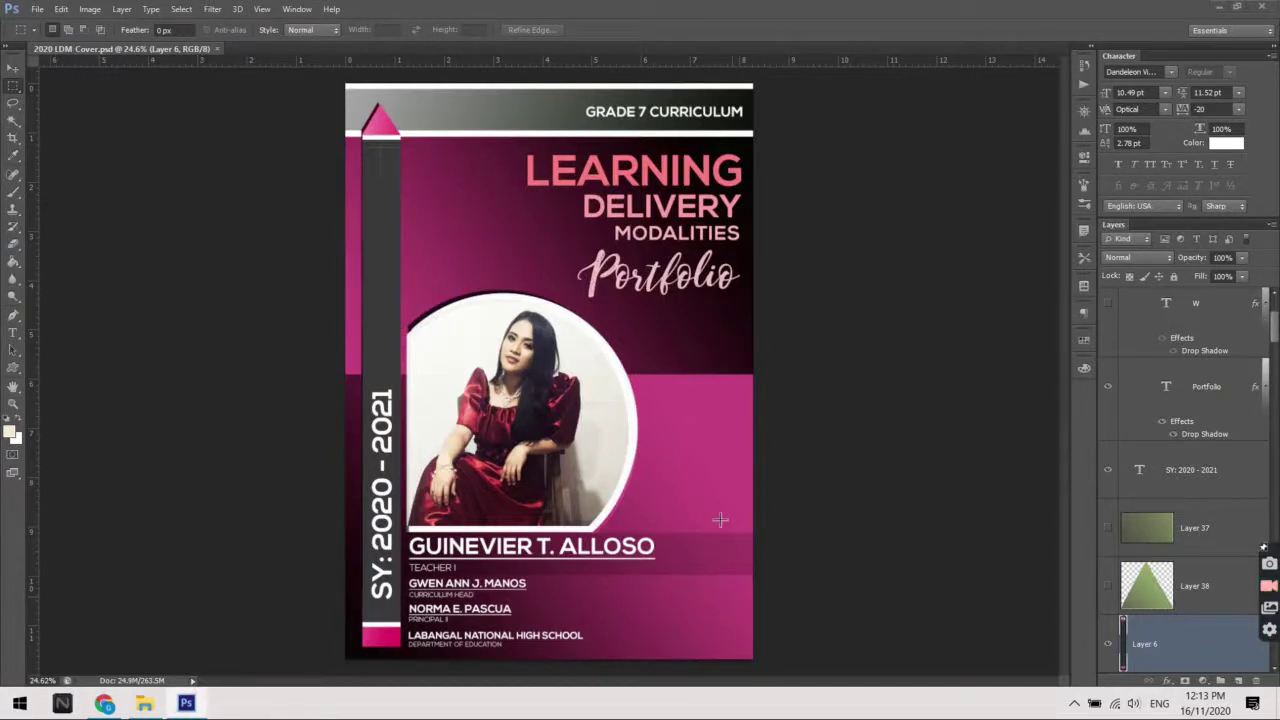
# Try the Crop tool on the cover, then return to the Move tool with no layer selected
pyautogui.press('c')
pyautogui.click(709, 371)
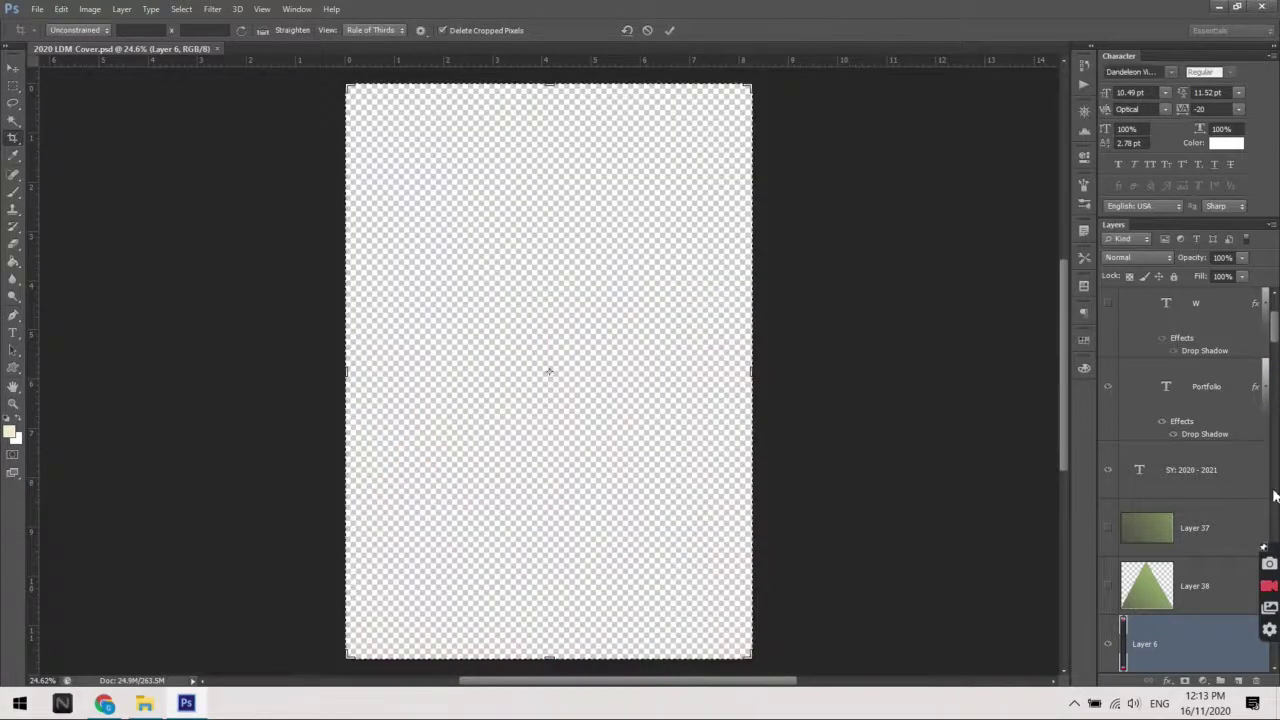
pyautogui.scroll(-5, 1262, 430)
pyautogui.scroll(5, 1240, 350)
pyautogui.click(12, 69)
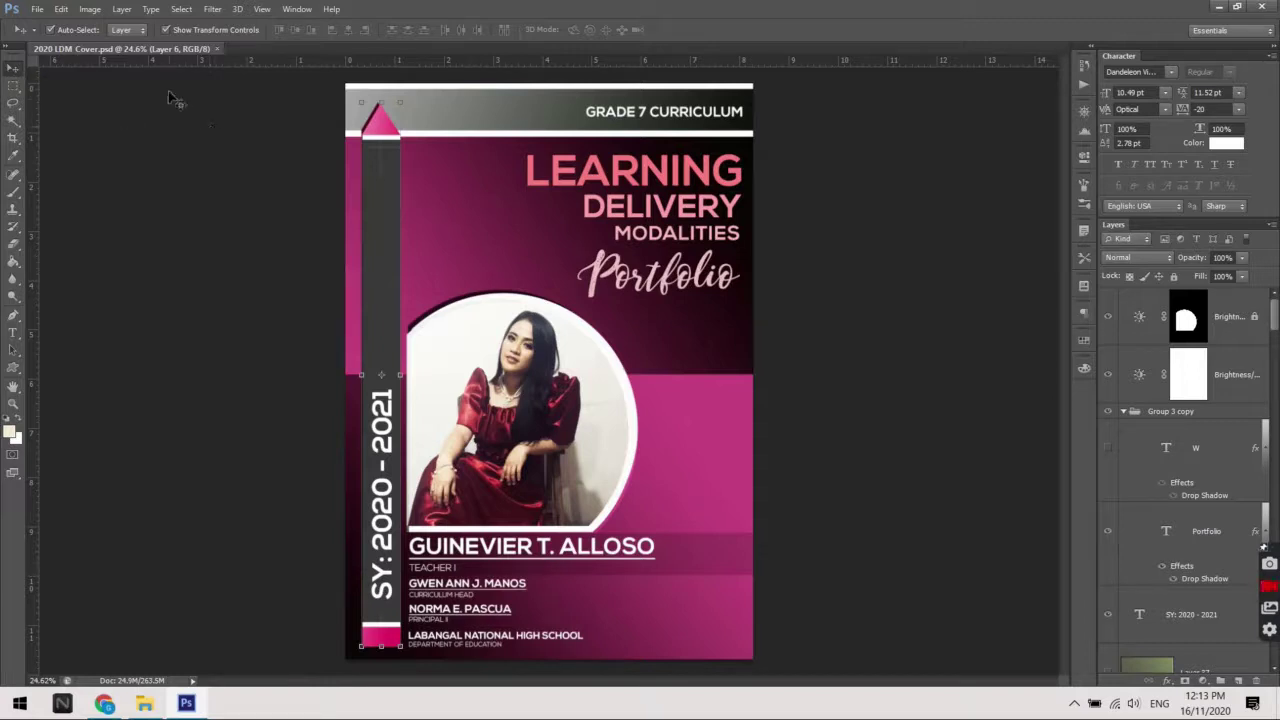
pyautogui.click(195, 145)
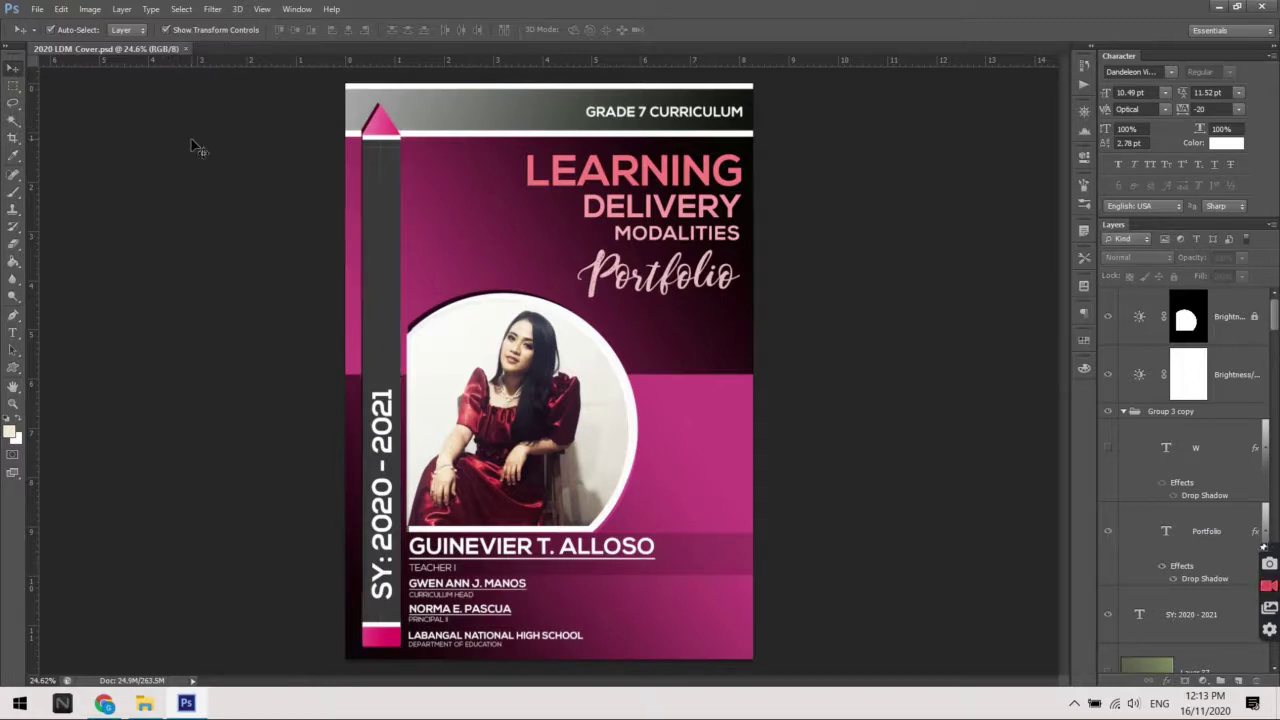
pyautogui.click(36, 10)
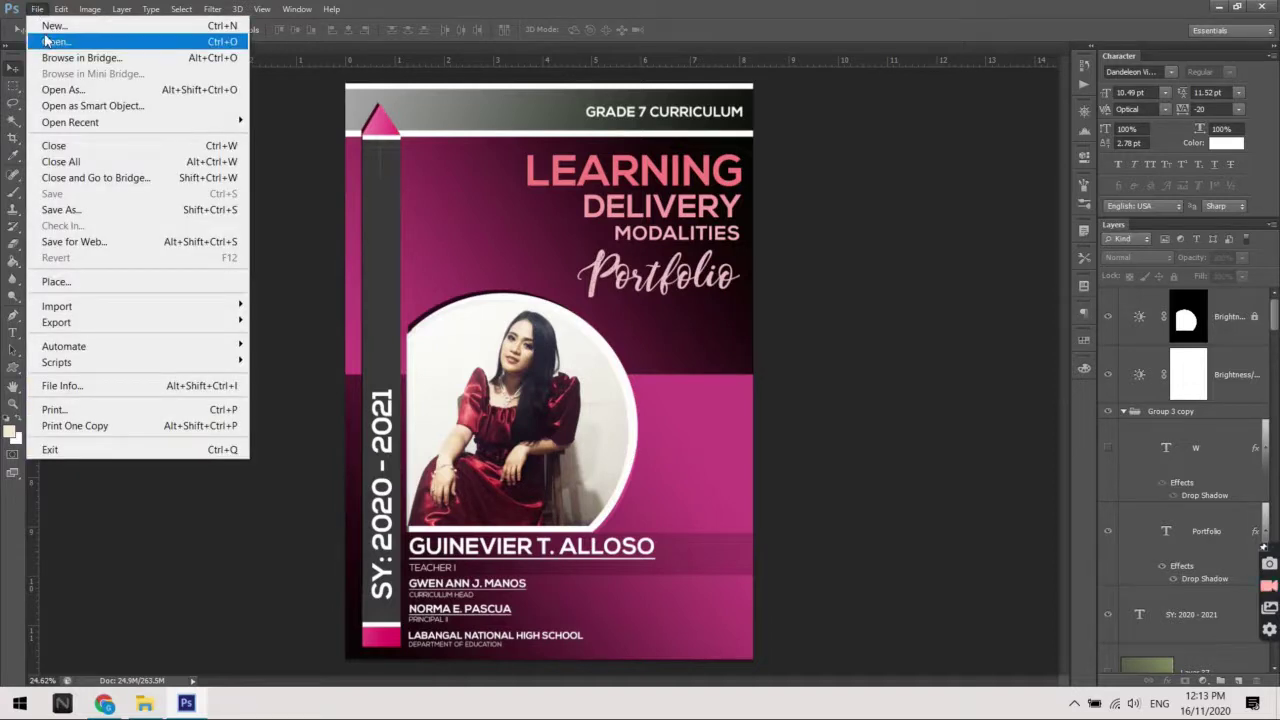
pyautogui.click(716, 290)
# Create a Default Photoshop Size document, then close it as unwanted
pyautogui.hotkey('ctrl', 'n')
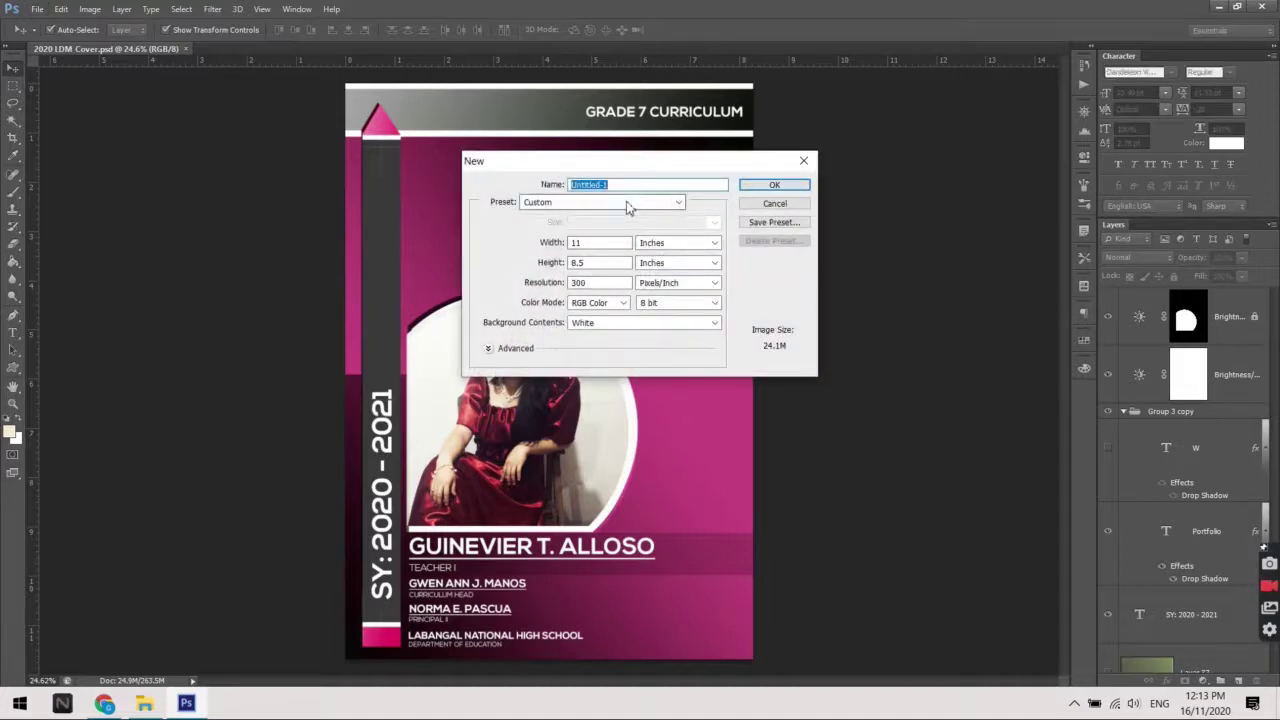
pyautogui.click(629, 202)
pyautogui.click(612, 232)
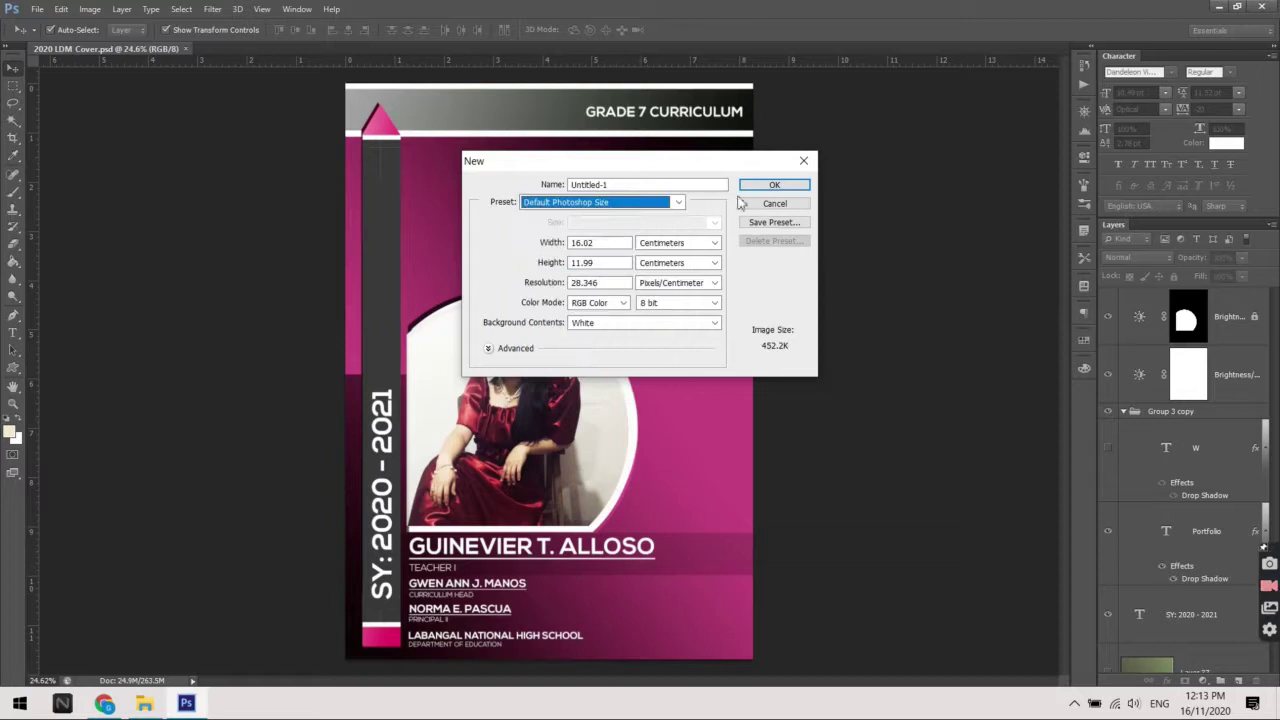
pyautogui.click(773, 188)
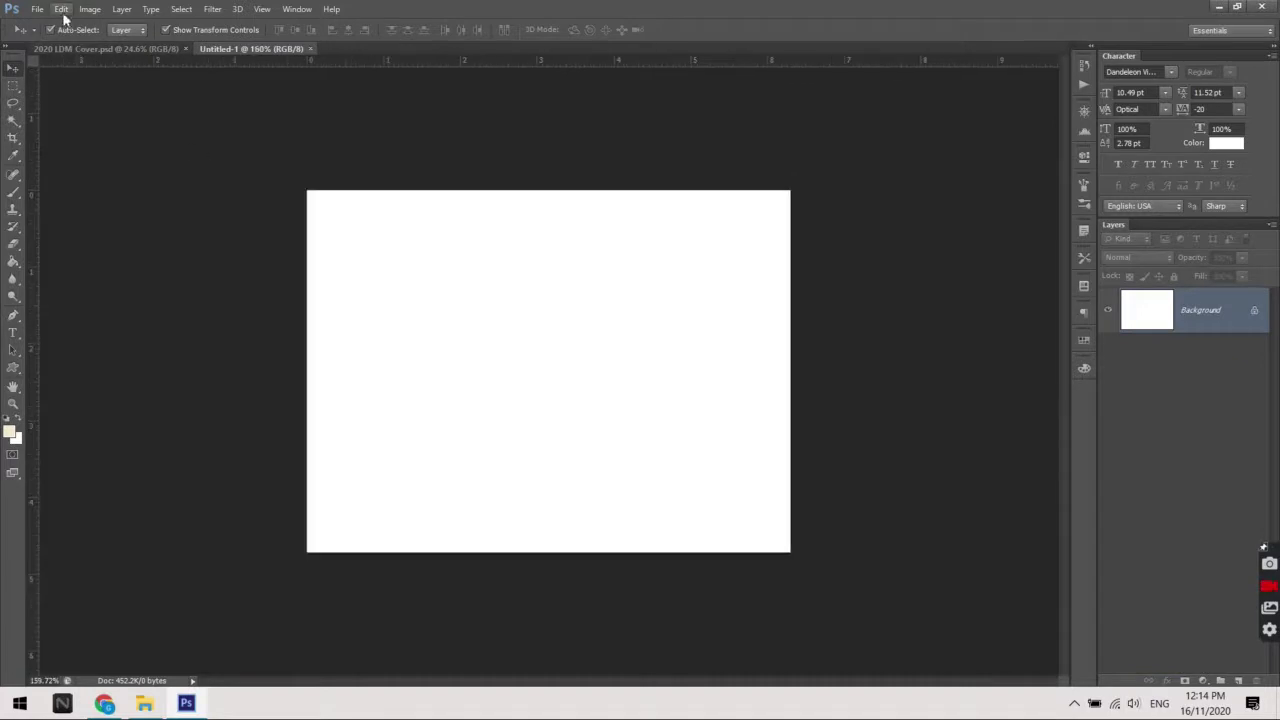
pyautogui.click(310, 49)
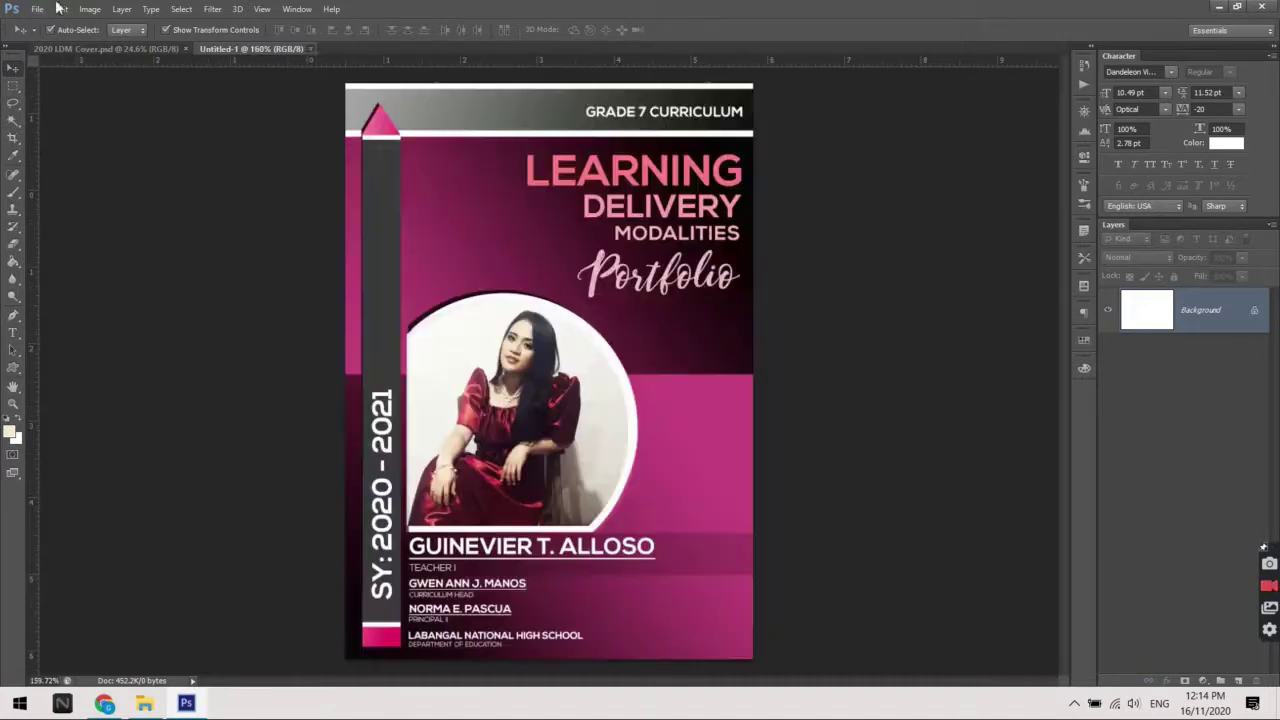
# In the New dialog, try the U.S. Paper preset, then revert to Default Photoshop Size
pyautogui.click(37, 9)
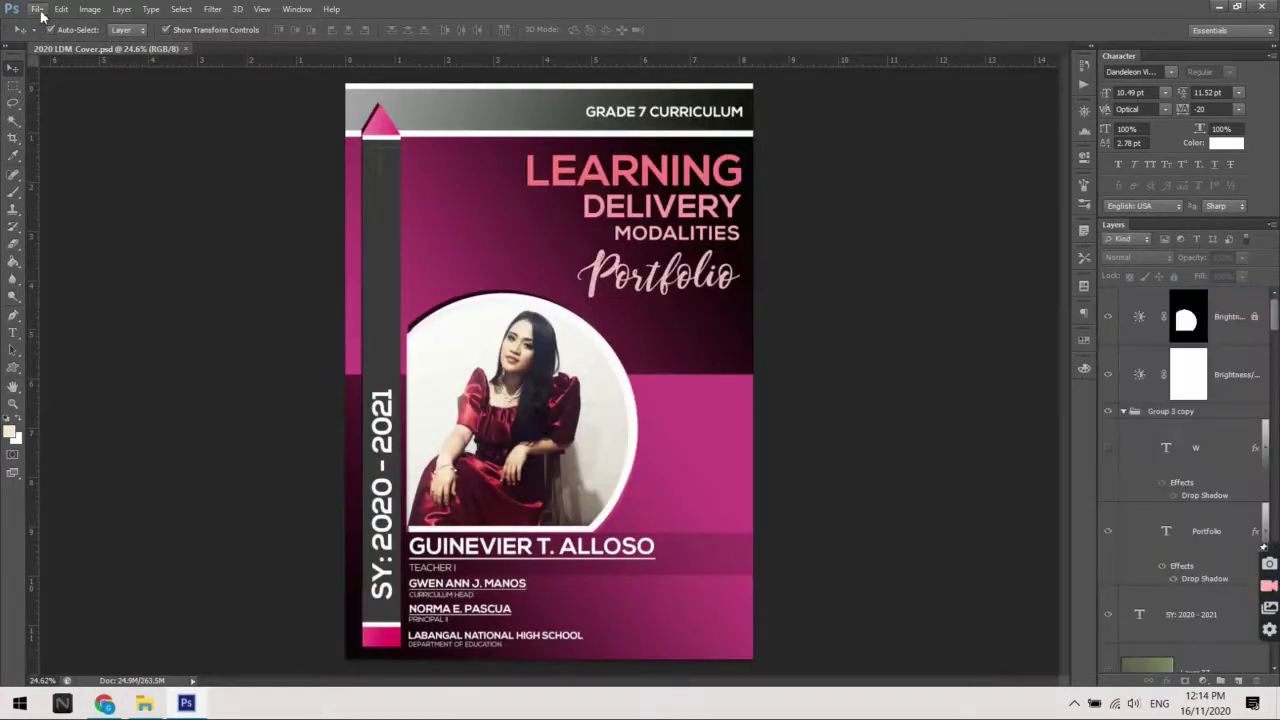
pyautogui.click(37, 9)
pyautogui.click(1146, 575)
pyautogui.hotkey('ctrl', 'n')
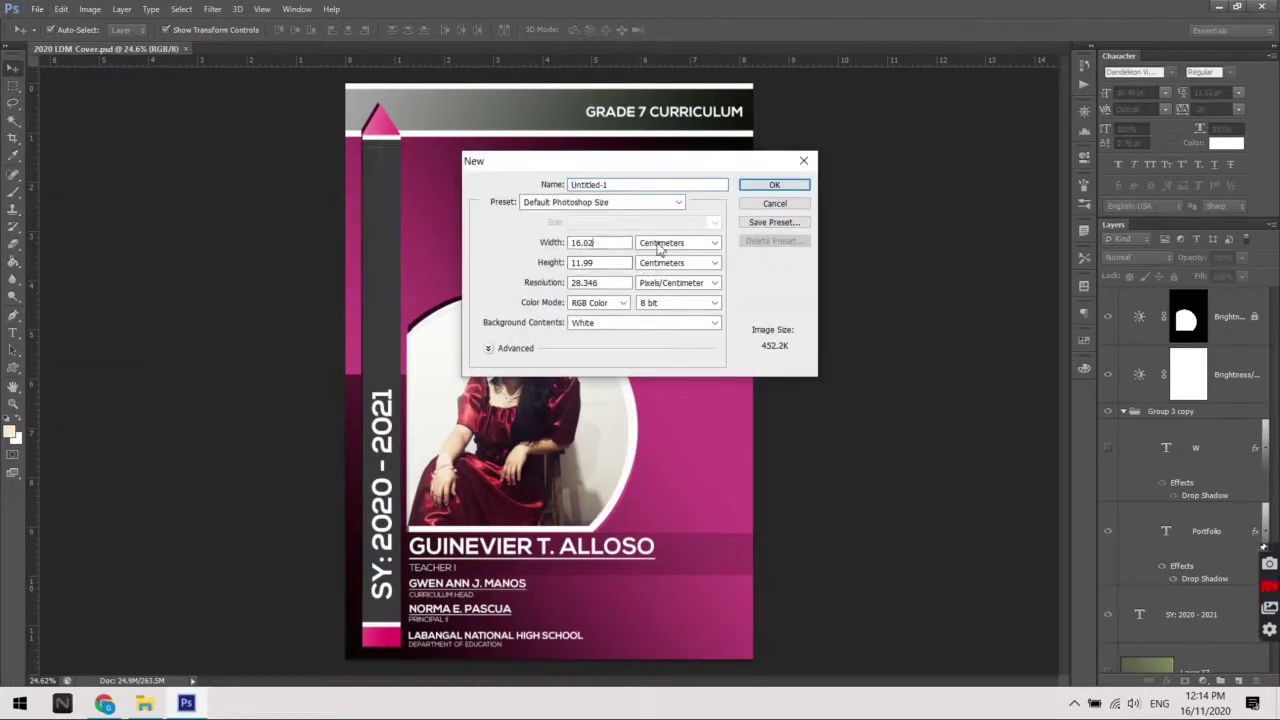
pyautogui.press('Tab')
pyautogui.click(638, 204)
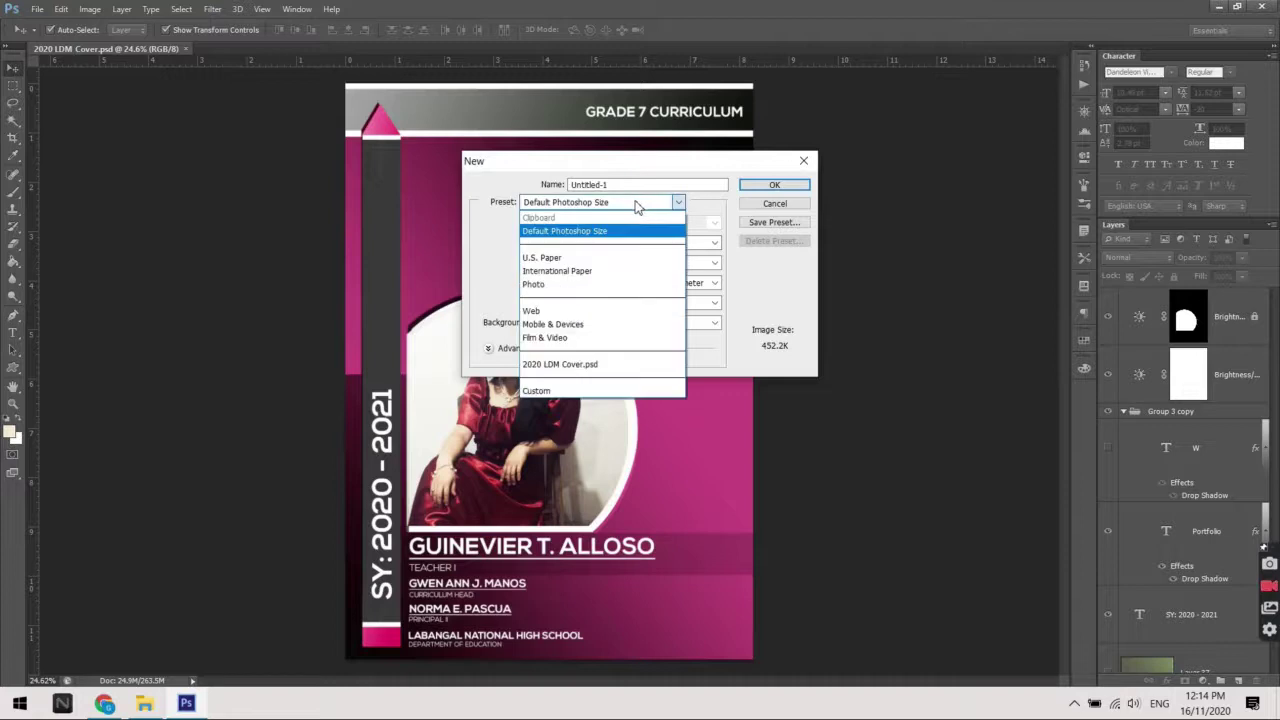
pyautogui.click(600, 258)
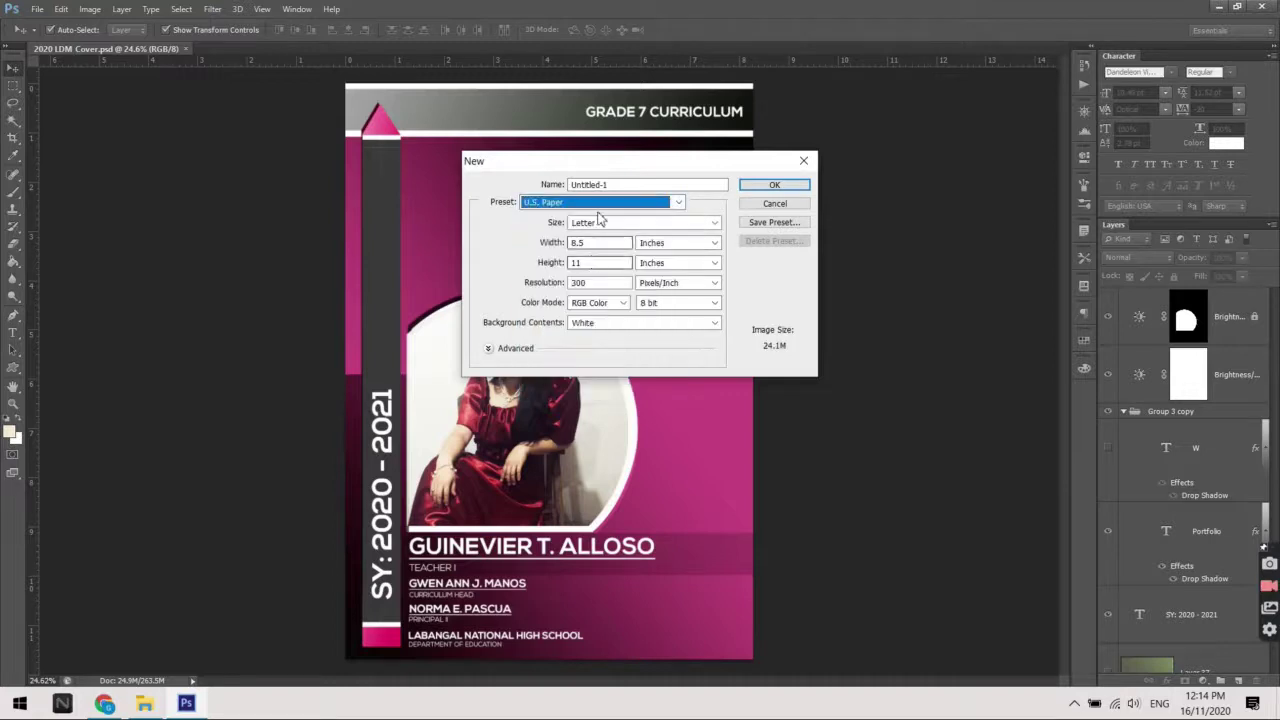
pyautogui.click(600, 224)
pyautogui.click(605, 202)
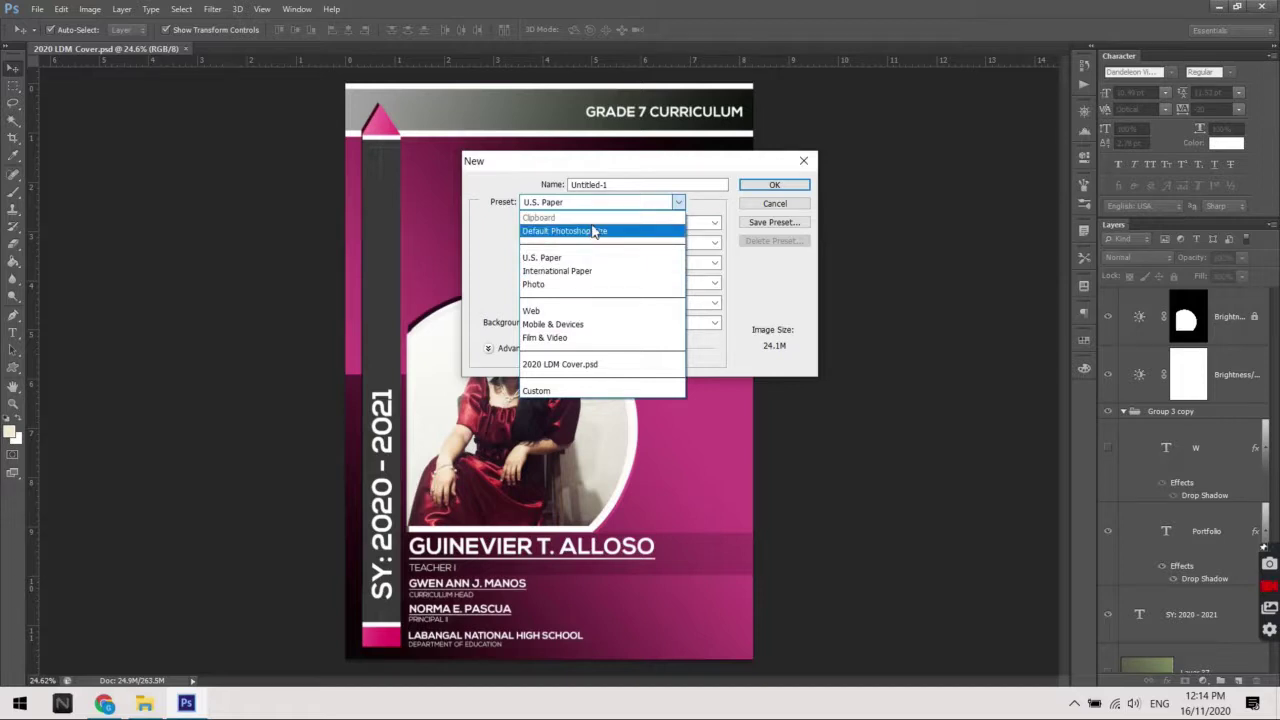
pyautogui.click(594, 231)
# Create the document from the International Paper A4 preset: 210 × 297 mm, 300 ppi
pyautogui.click(690, 243)
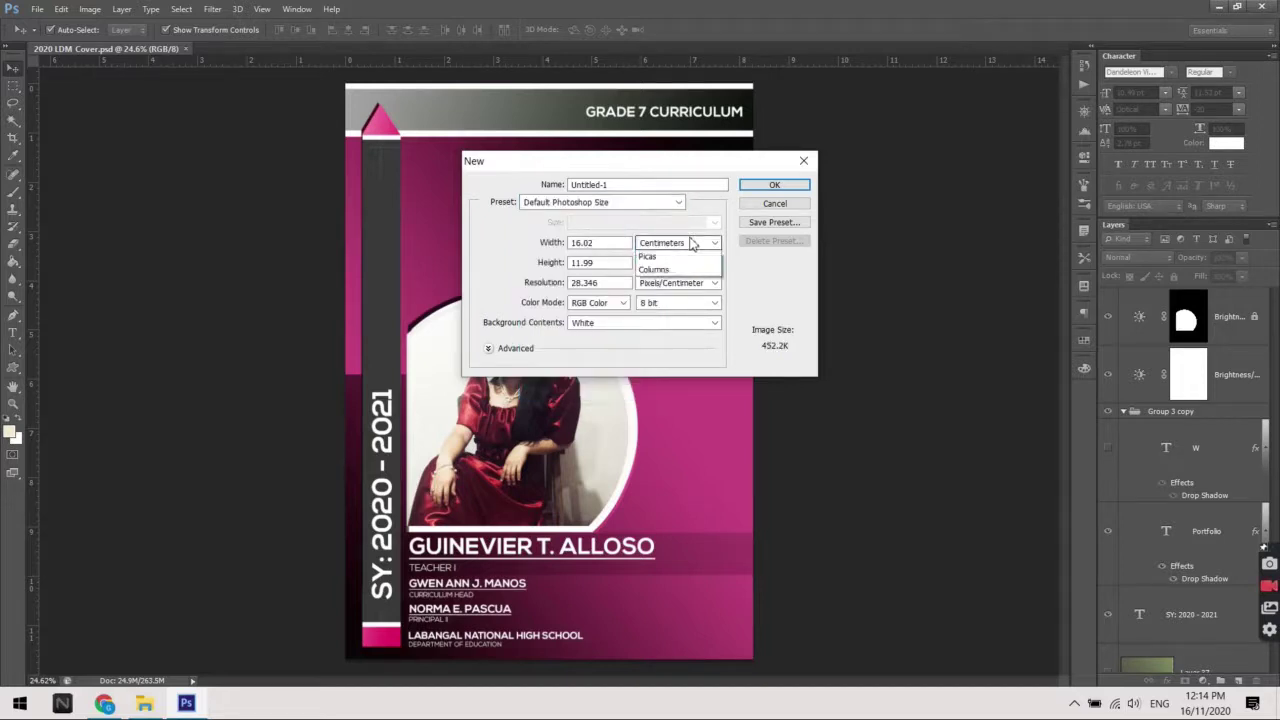
pyautogui.click(655, 271)
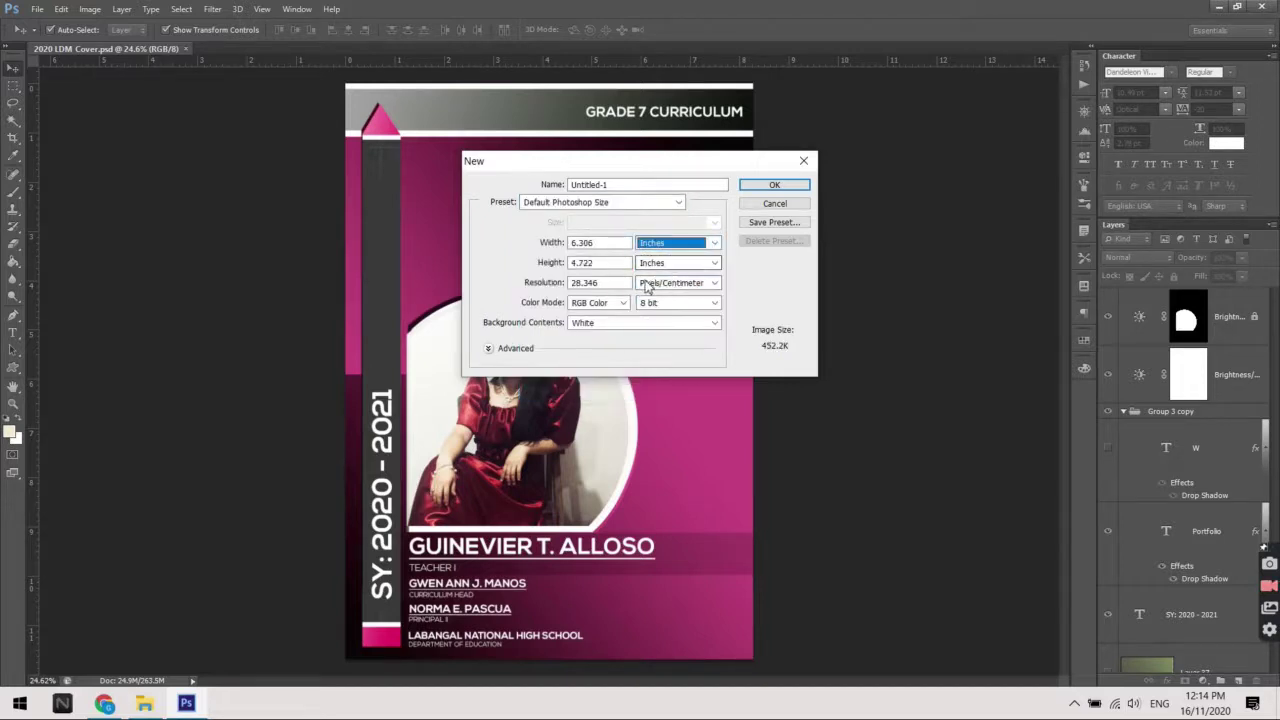
pyautogui.click(578, 203)
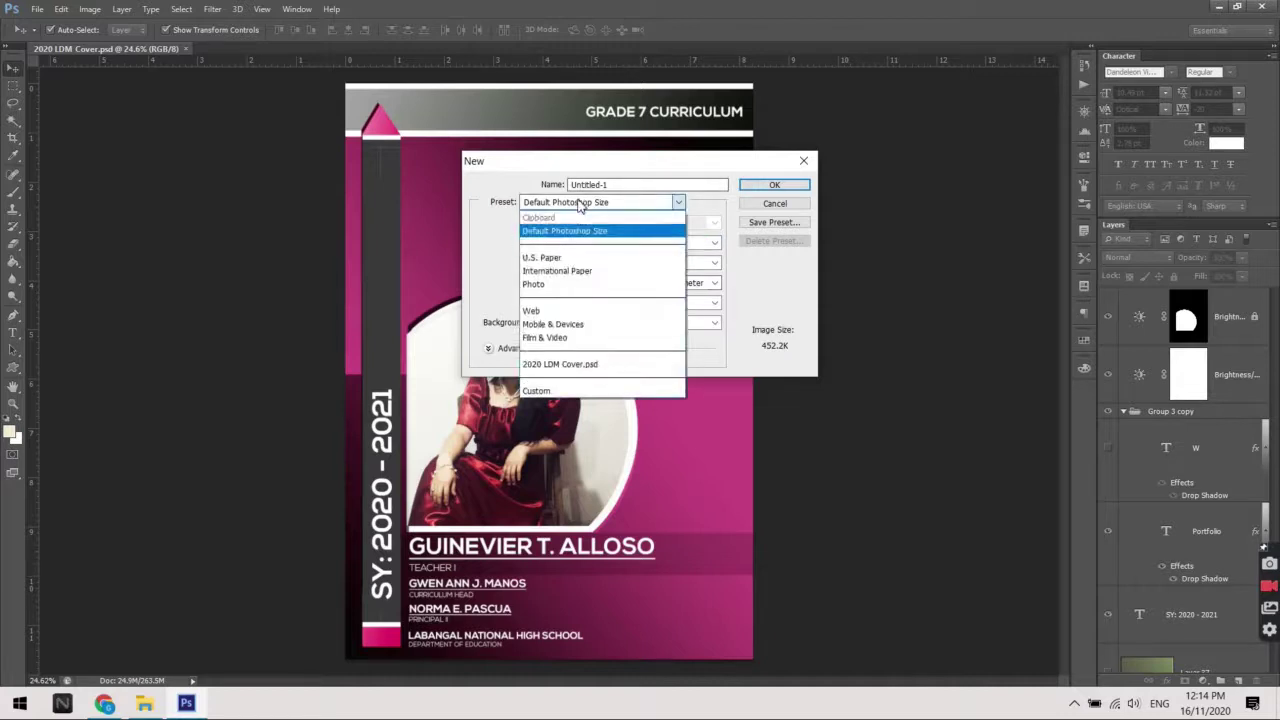
pyautogui.click(568, 271)
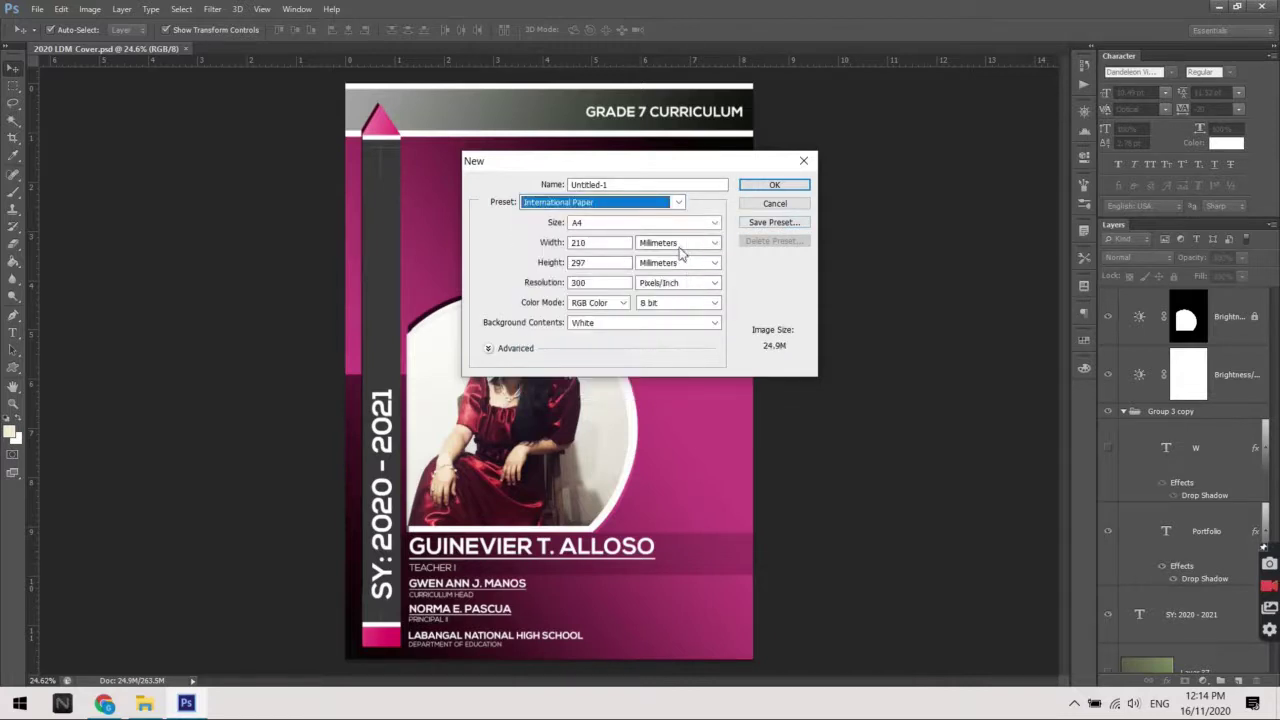
pyautogui.click(761, 193)
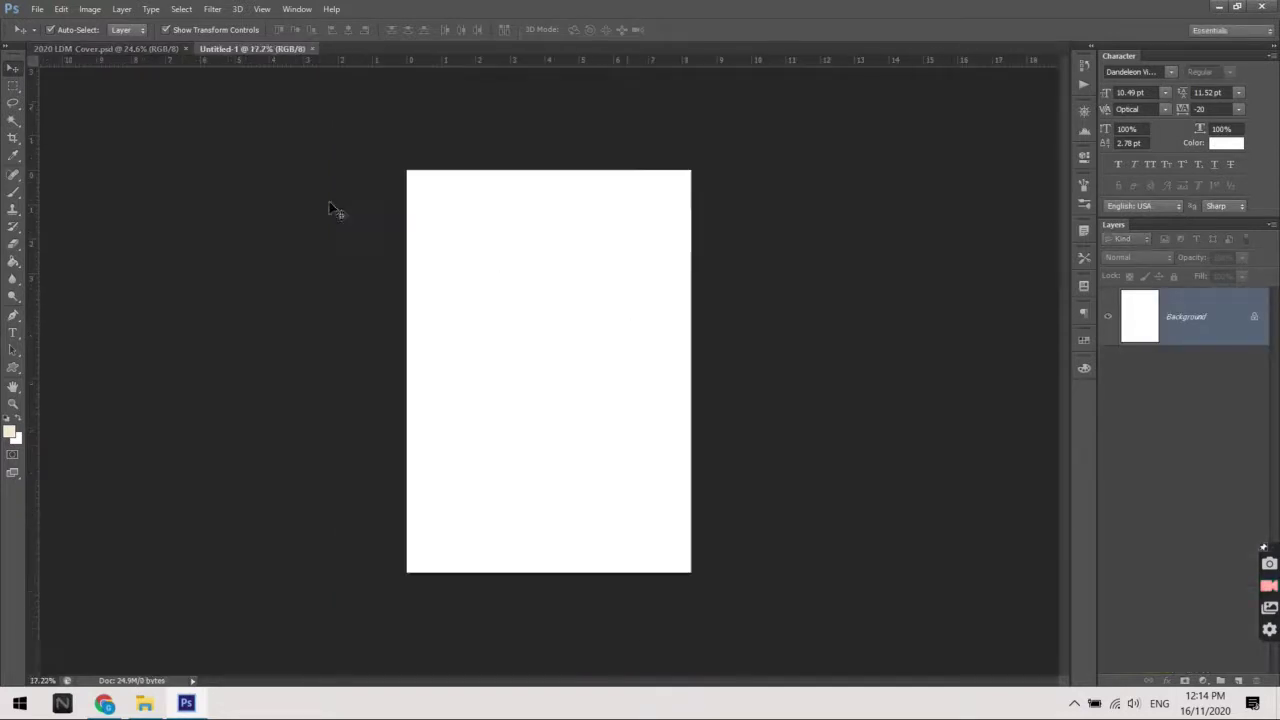
# On the cover document, reposition Layer 7 and the pink Layer 11
pyautogui.click(148, 47)
pyautogui.scroll(-2, 814, 386)
pyautogui.scroll(-2, 822, 424)
pyautogui.scroll(1, 822, 424)
pyautogui.scroll(2, 606, 366)
pyautogui.scroll(-2, 606, 366)
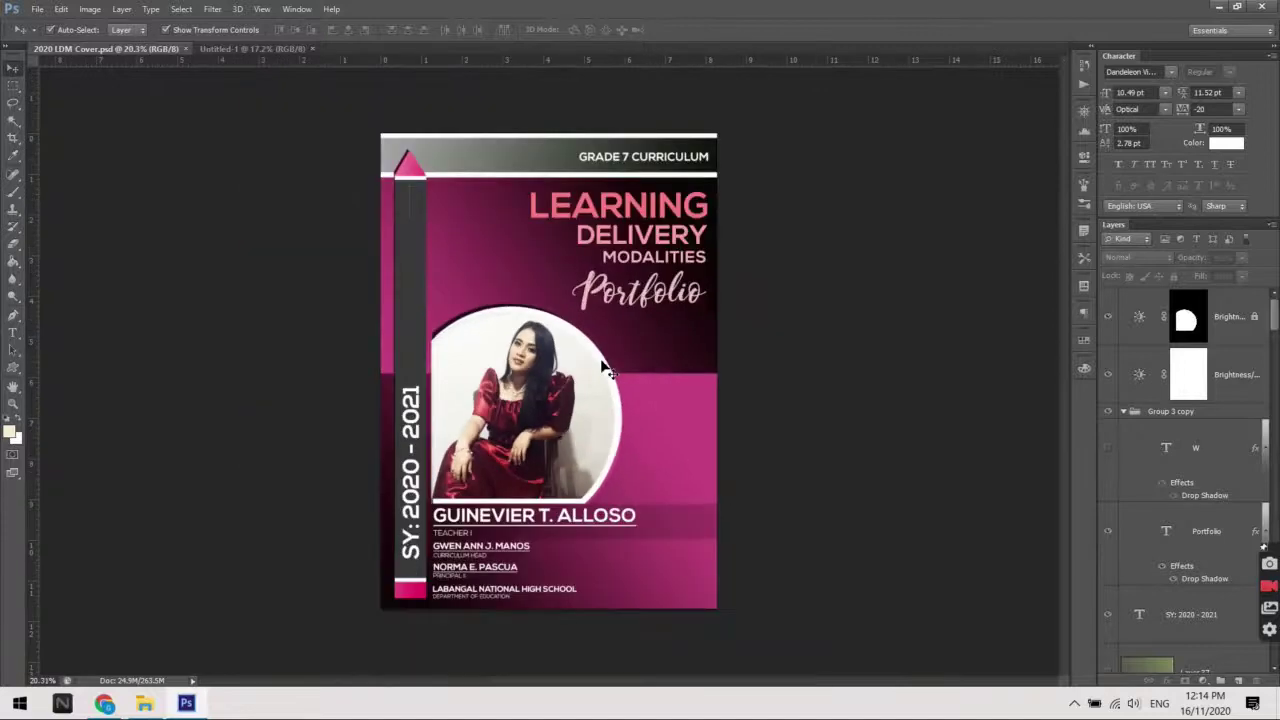
pyautogui.scroll(2, 460, 250)
pyautogui.scroll(1, 491, 214)
pyautogui.scroll(1, 463, 434)
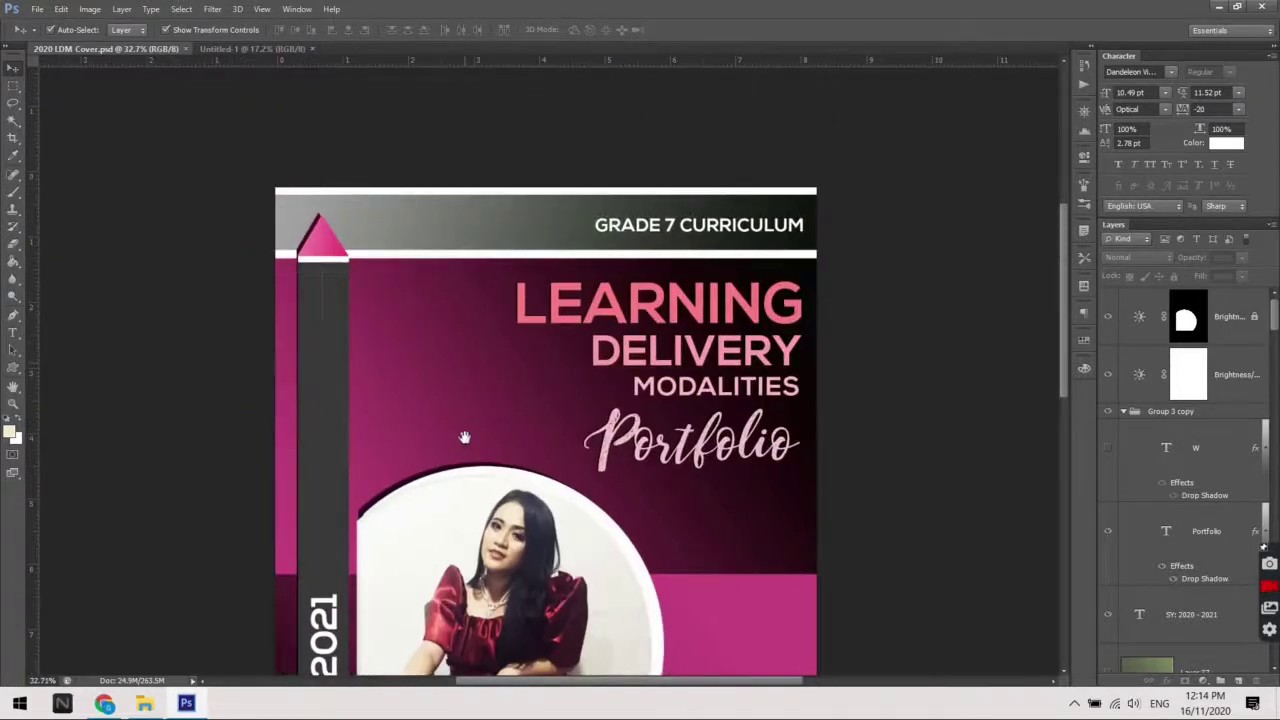
pyautogui.scroll(1, 464, 437)
pyautogui.scroll(-3, 635, 475)
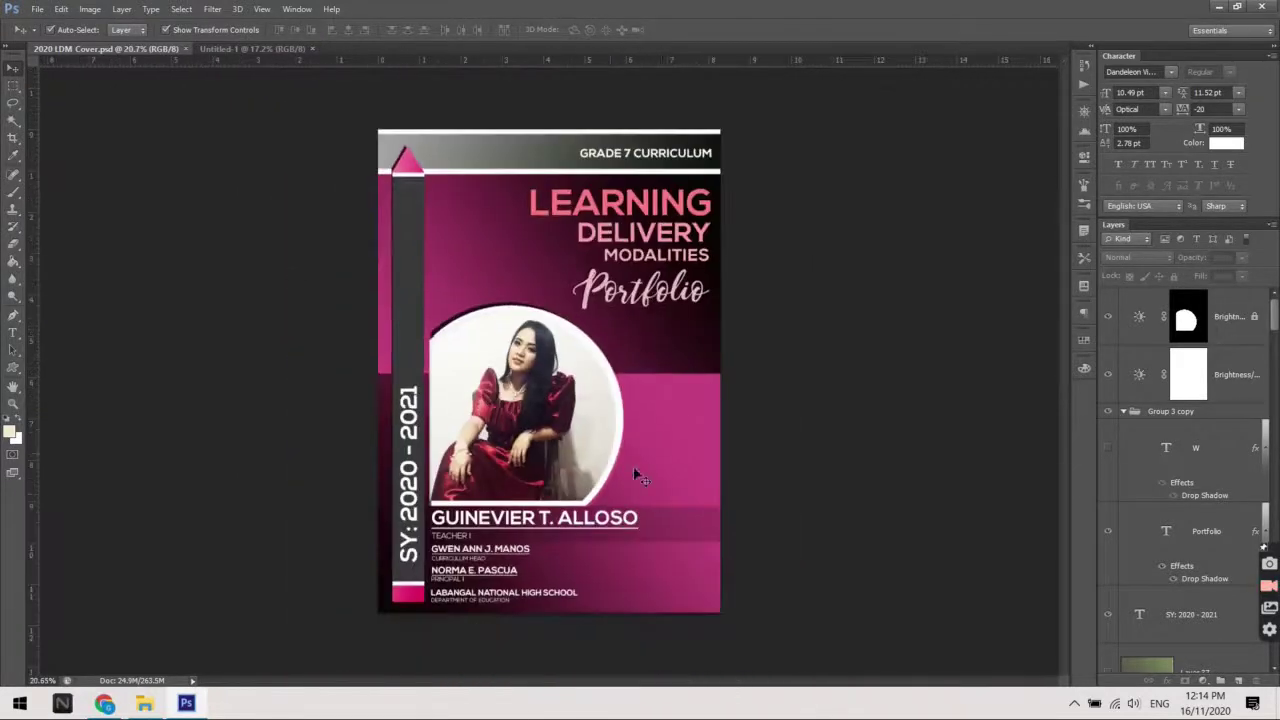
pyautogui.click(698, 573)
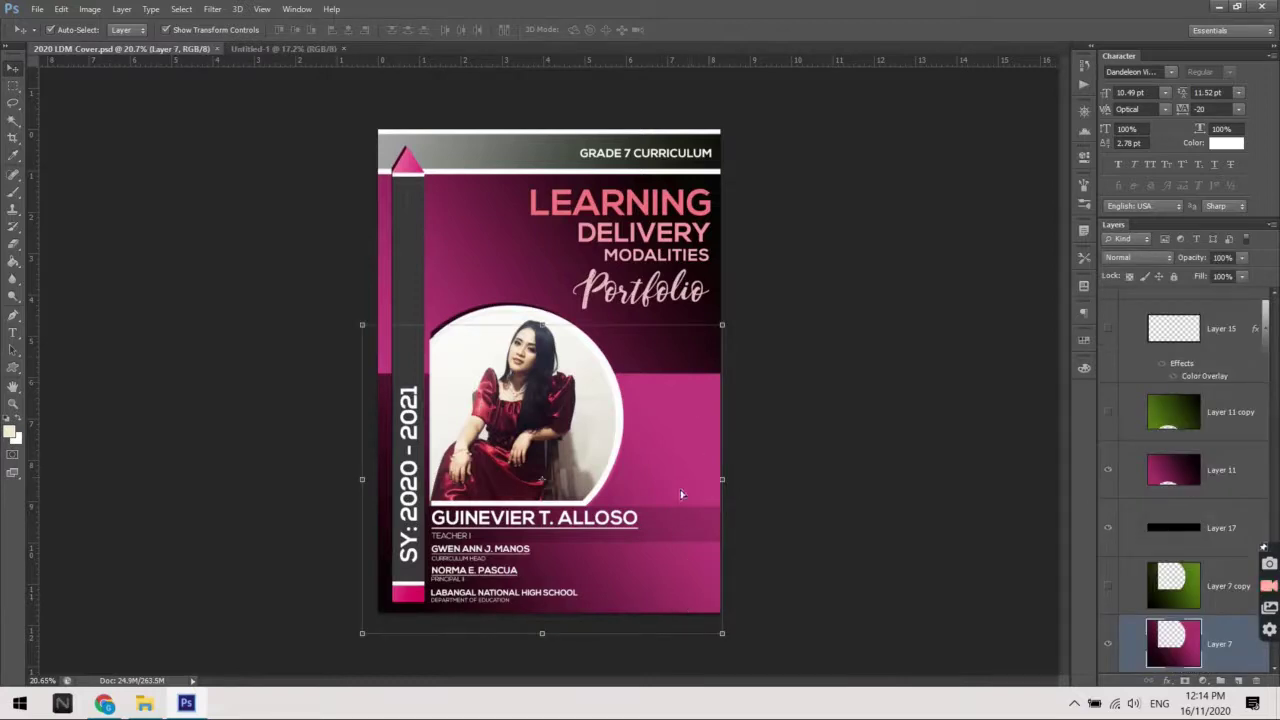
pyautogui.moveTo(699, 428); pyautogui.dragTo(706, 499)
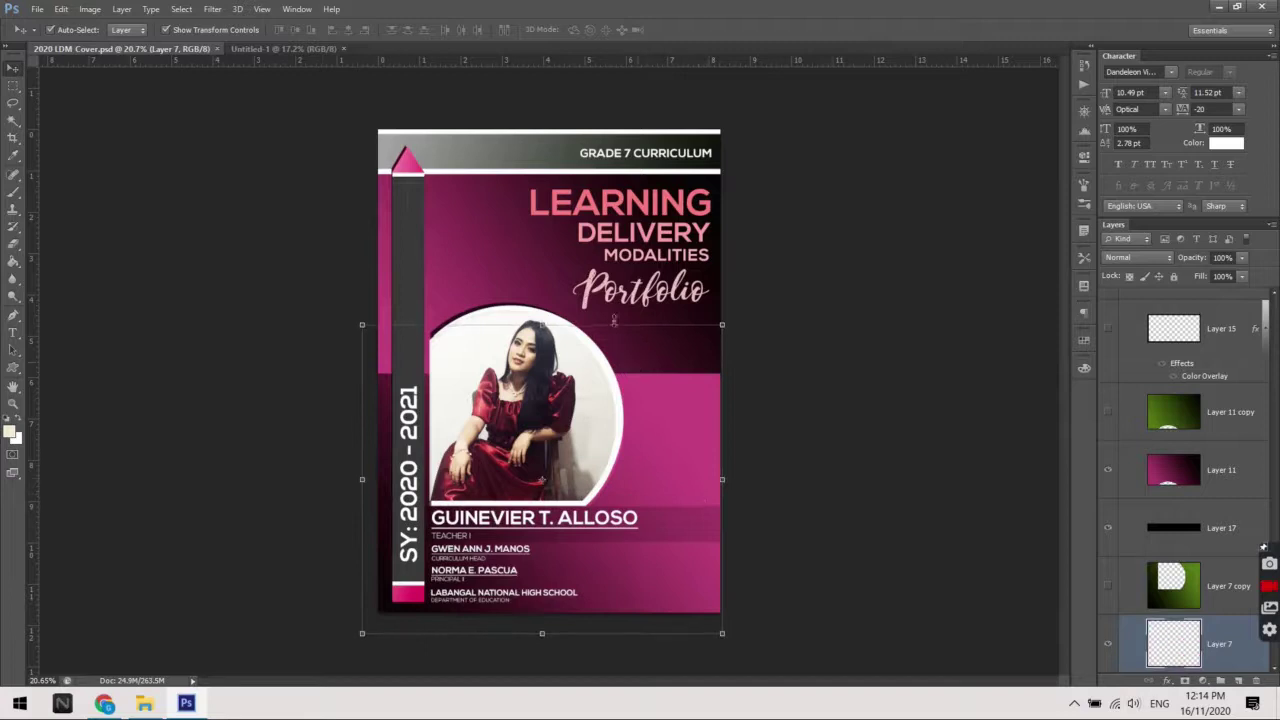
pyautogui.moveTo(509, 255); pyautogui.dragTo(484, 250)
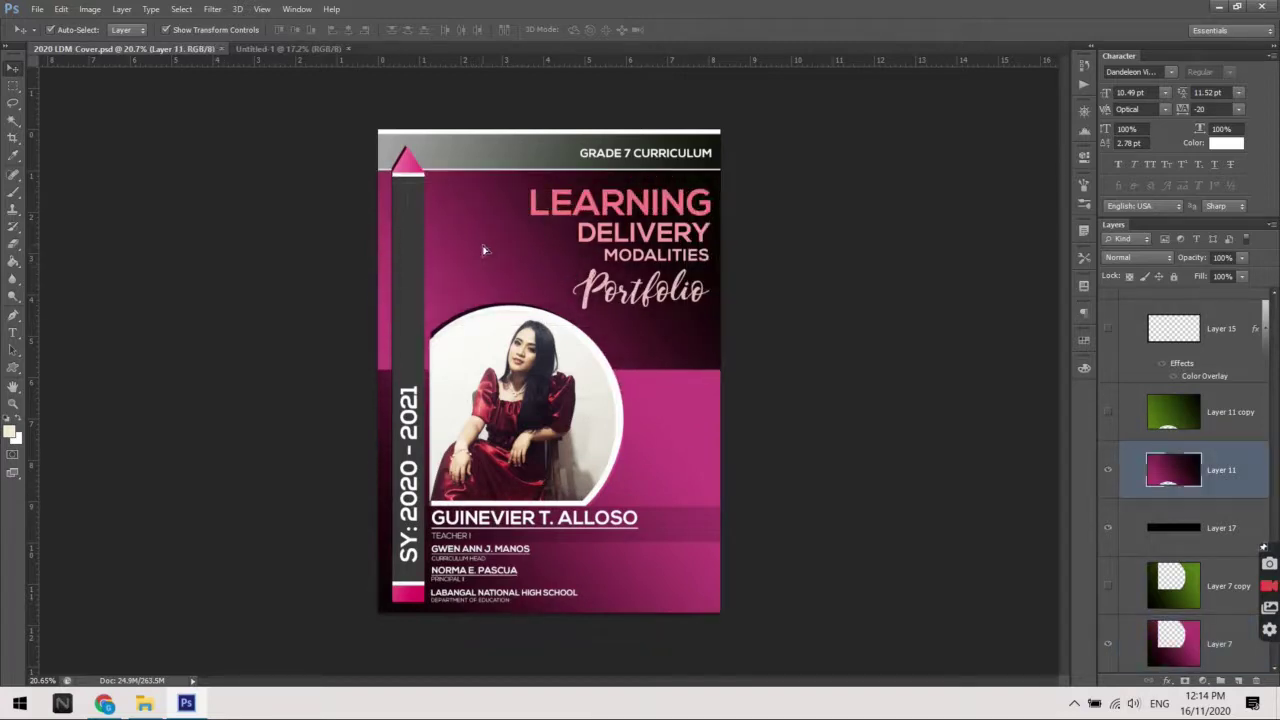
# Switch back to the blank Untitled-1 A4 document
pyautogui.click(282, 49)
pyautogui.scroll(1, 600, 300)
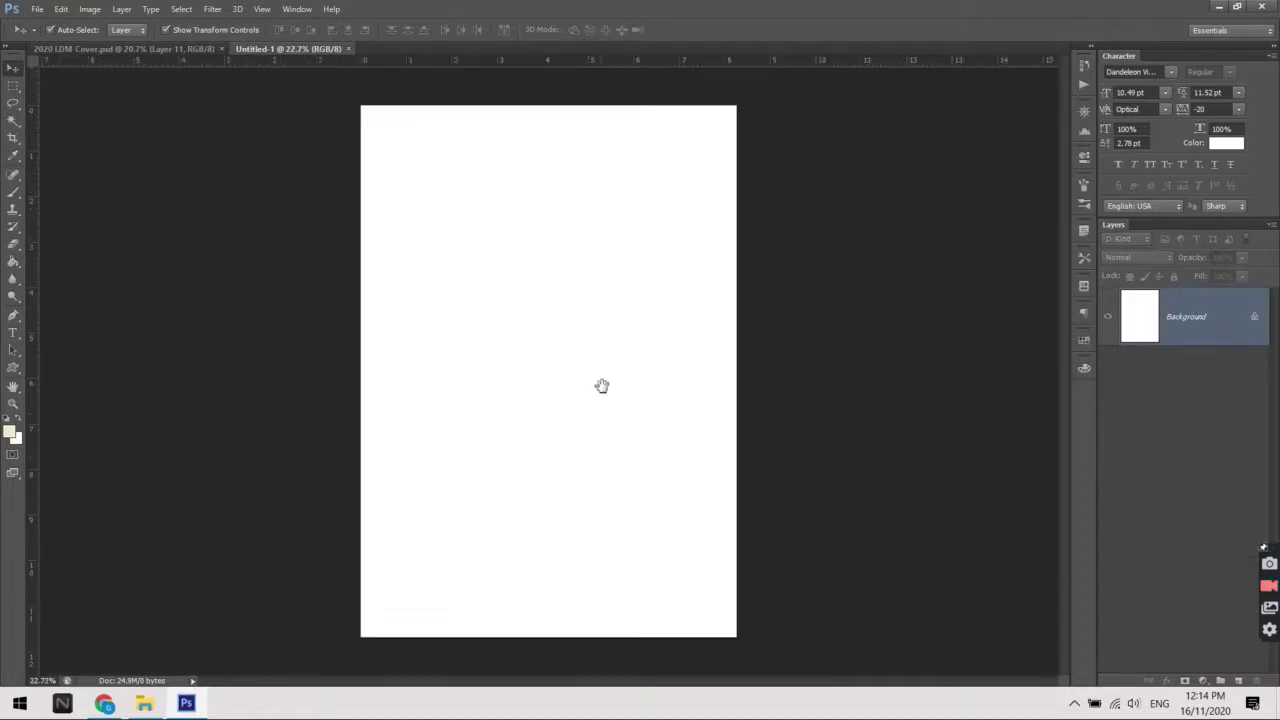
pyautogui.scroll(-1, 588, 305)
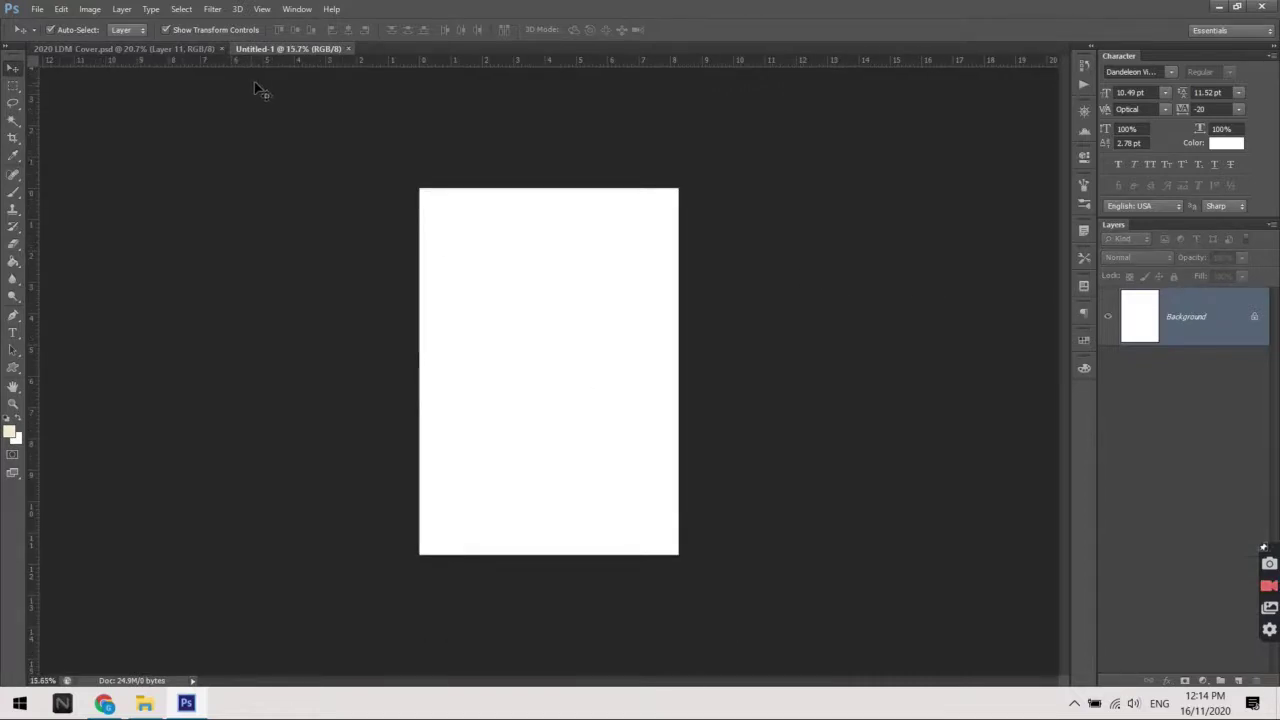
# Marquee the lower half of the blank page, then bring up the New Layer dialog
pyautogui.click(18, 87)
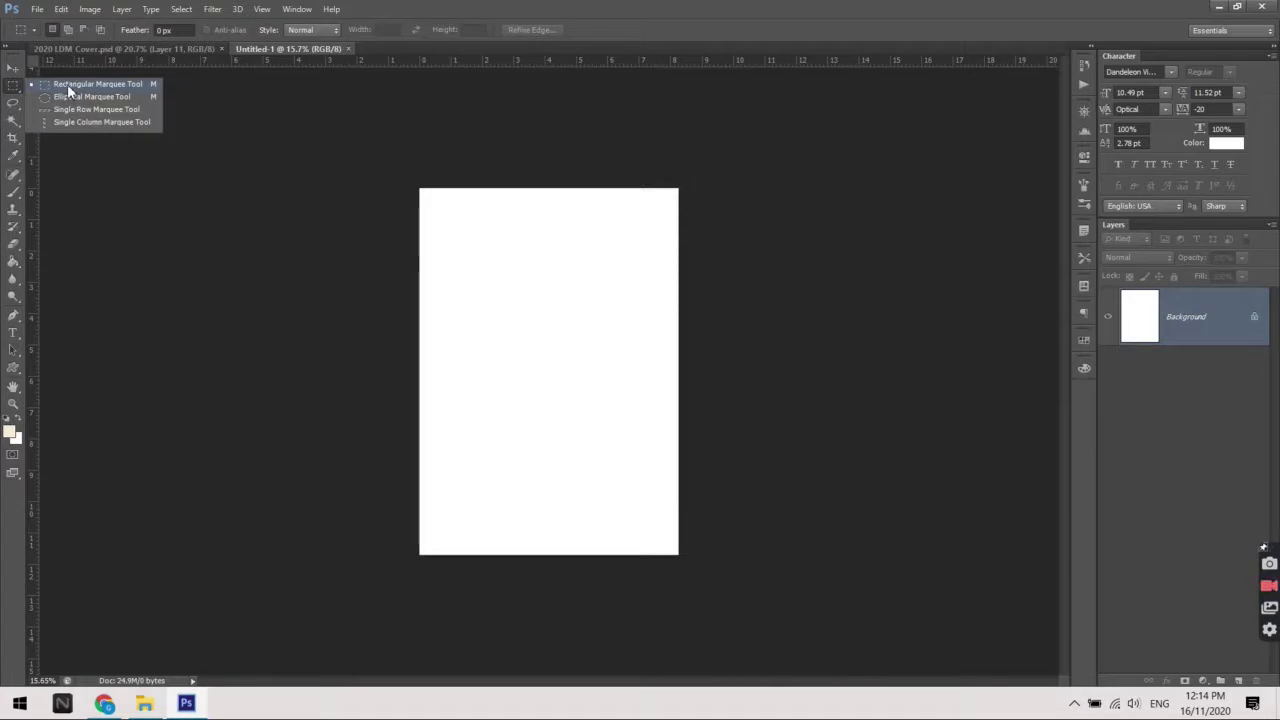
pyautogui.click(67, 84)
pyautogui.moveTo(690, 558); pyautogui.dragTo(397, 371)
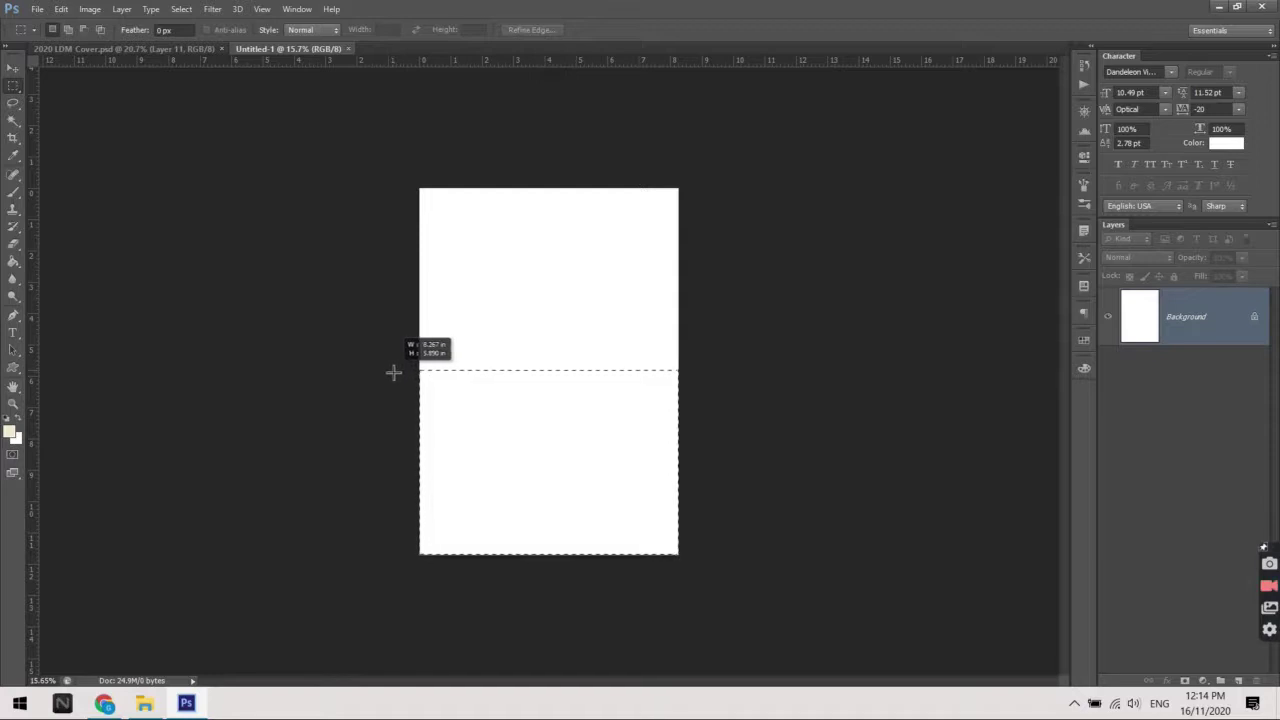
pyautogui.moveTo(397, 371); pyautogui.dragTo(391, 388)
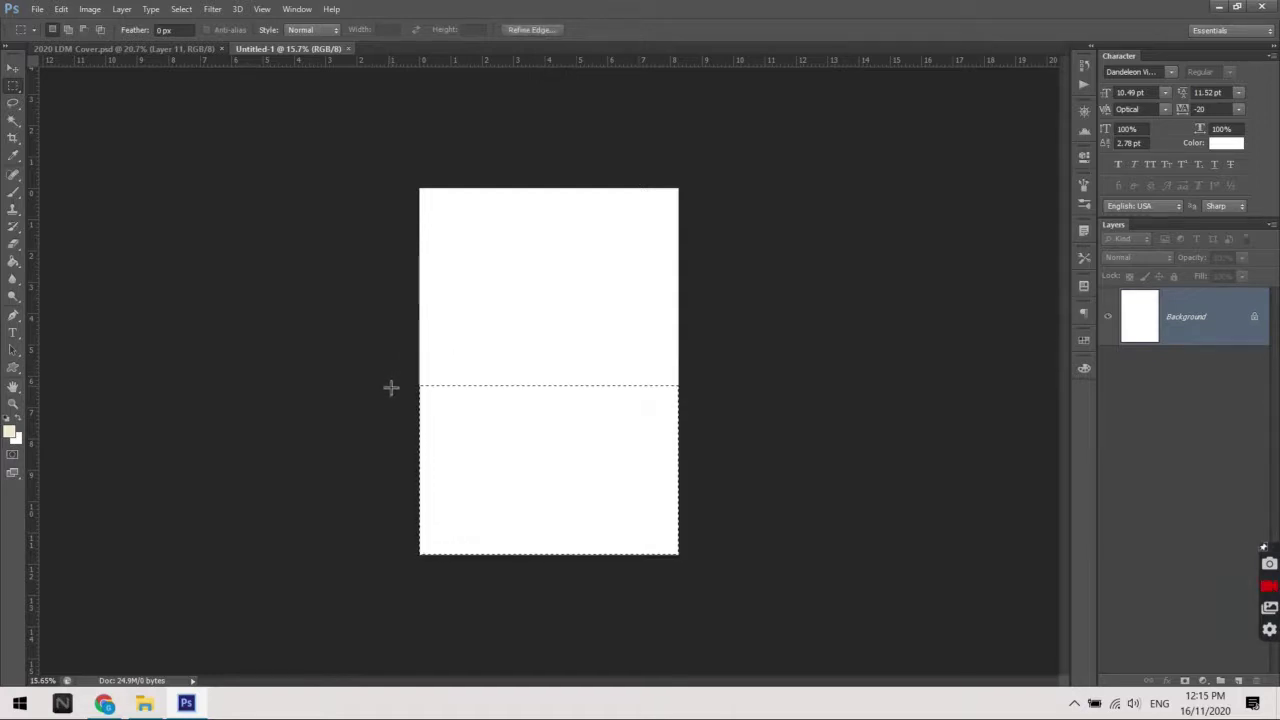
pyautogui.scroll(2, 590, 462)
pyautogui.scroll(1, 572, 458)
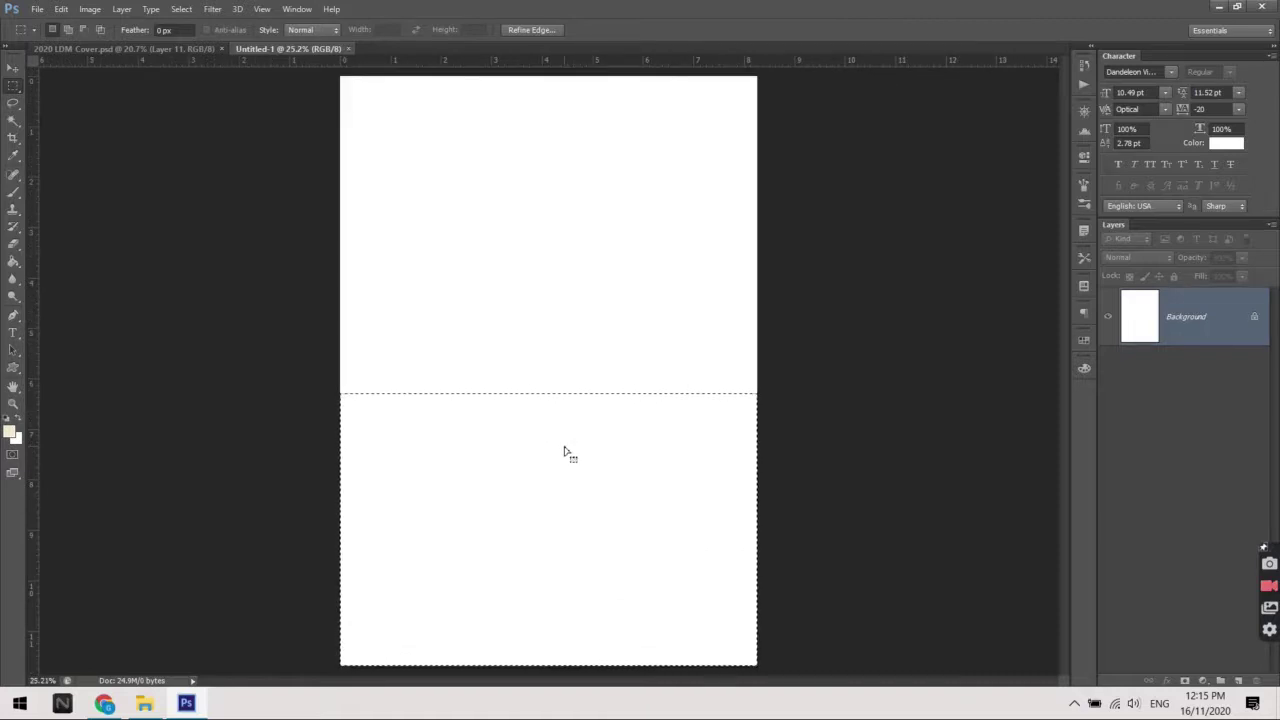
pyautogui.scroll(-1, 565, 453)
pyautogui.scroll(-1, 565, 453)
pyautogui.scroll(-1, 565, 453)
pyautogui.scroll(2, 565, 453)
pyautogui.scroll(-1, 565, 453)
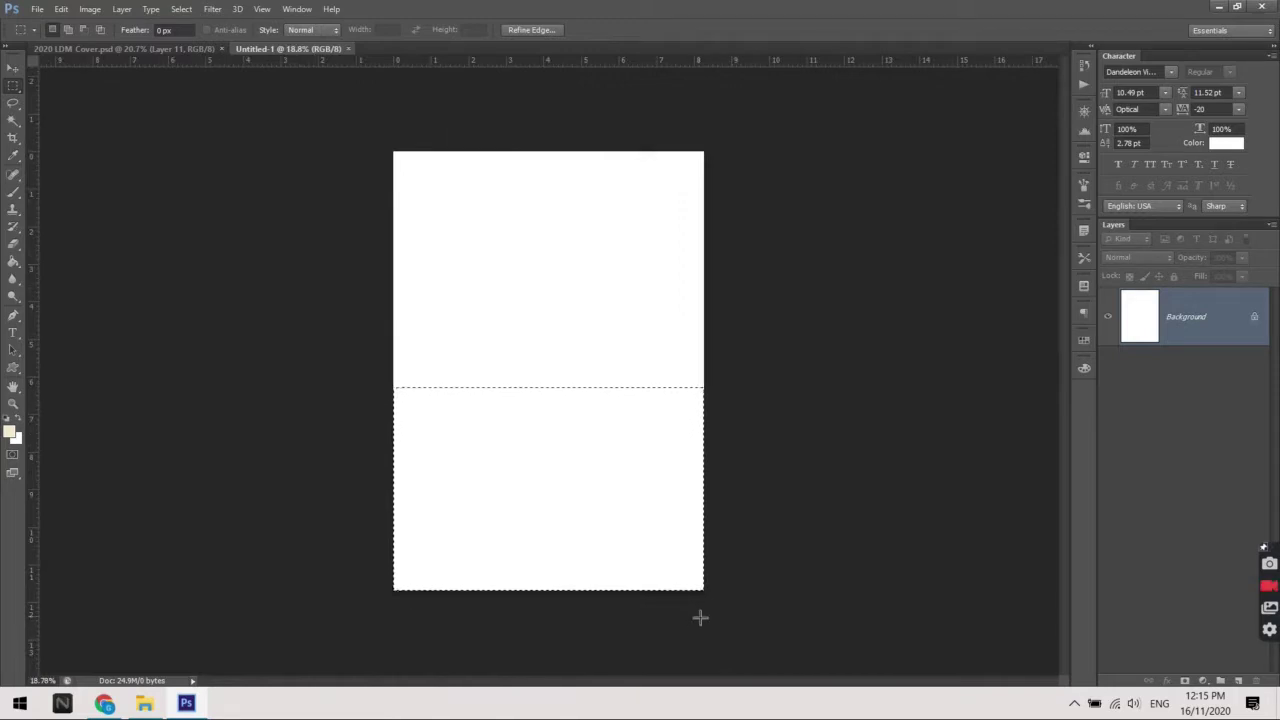
pyautogui.scroll(1, 700, 618)
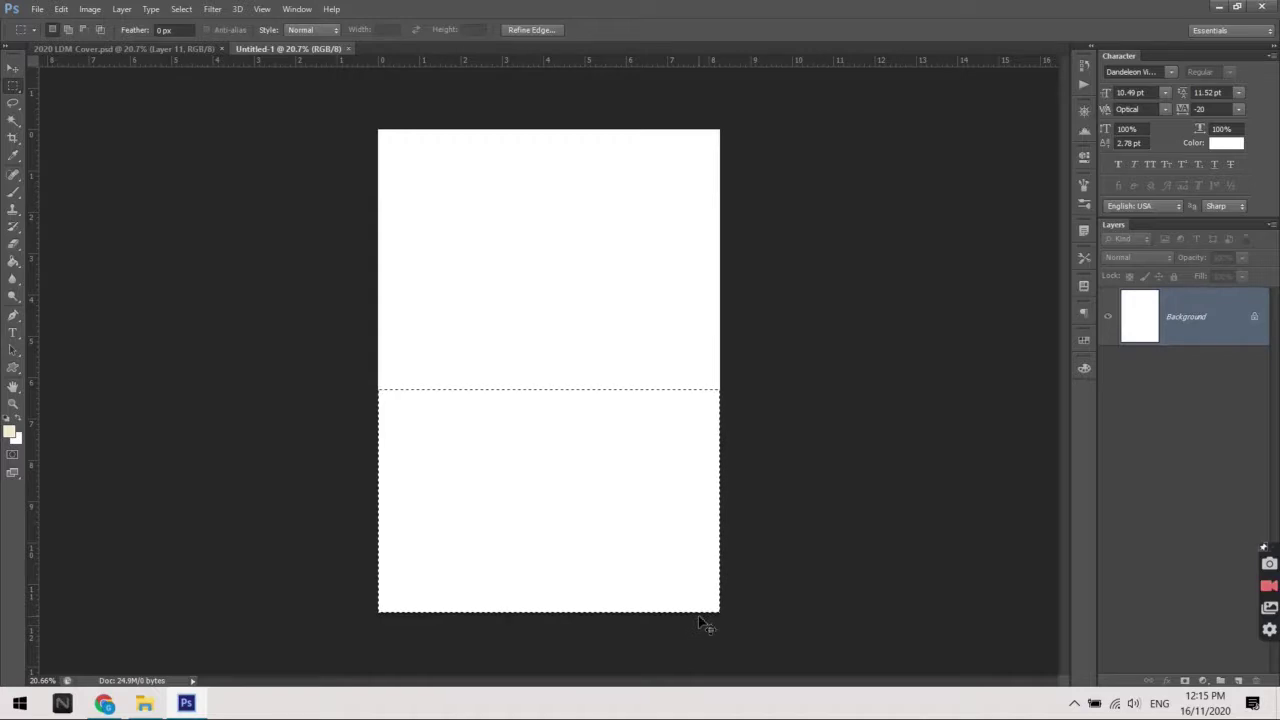
pyautogui.hotkey('ctrl', 'shift', 'n')
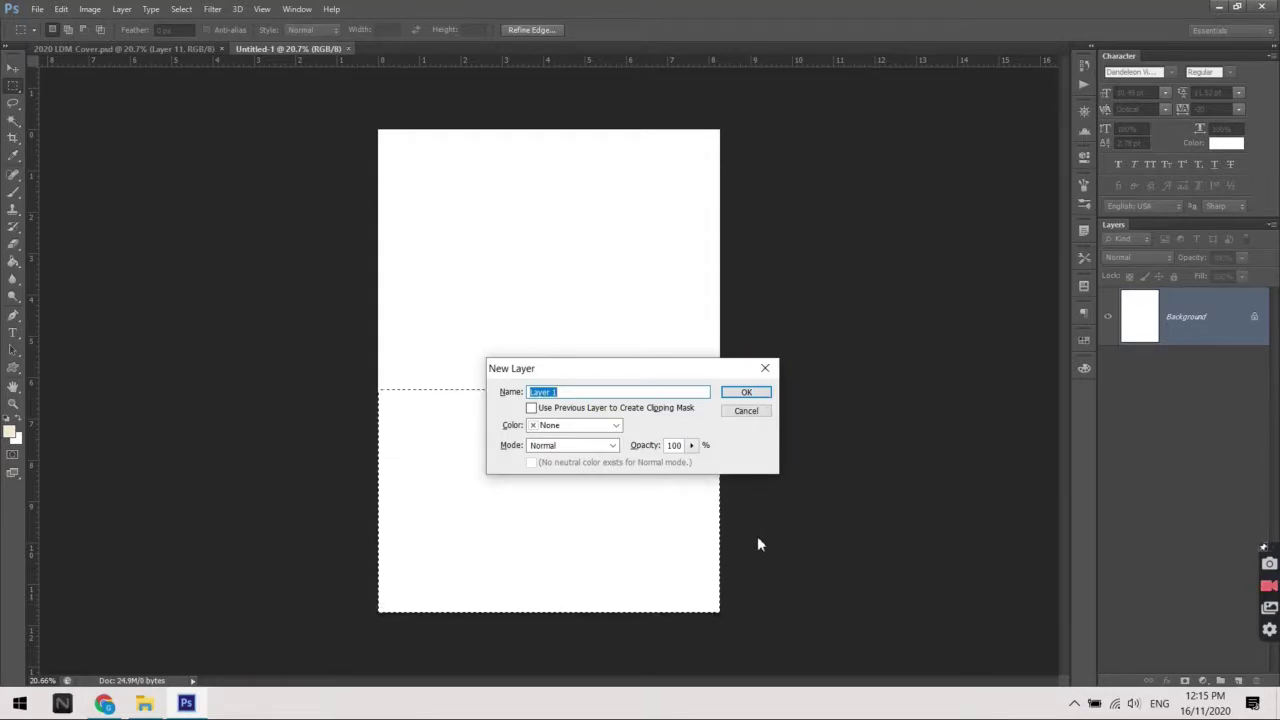
# Create Layer 1 above the Background and toggle its visibility off and back on
pyautogui.click(742, 396)
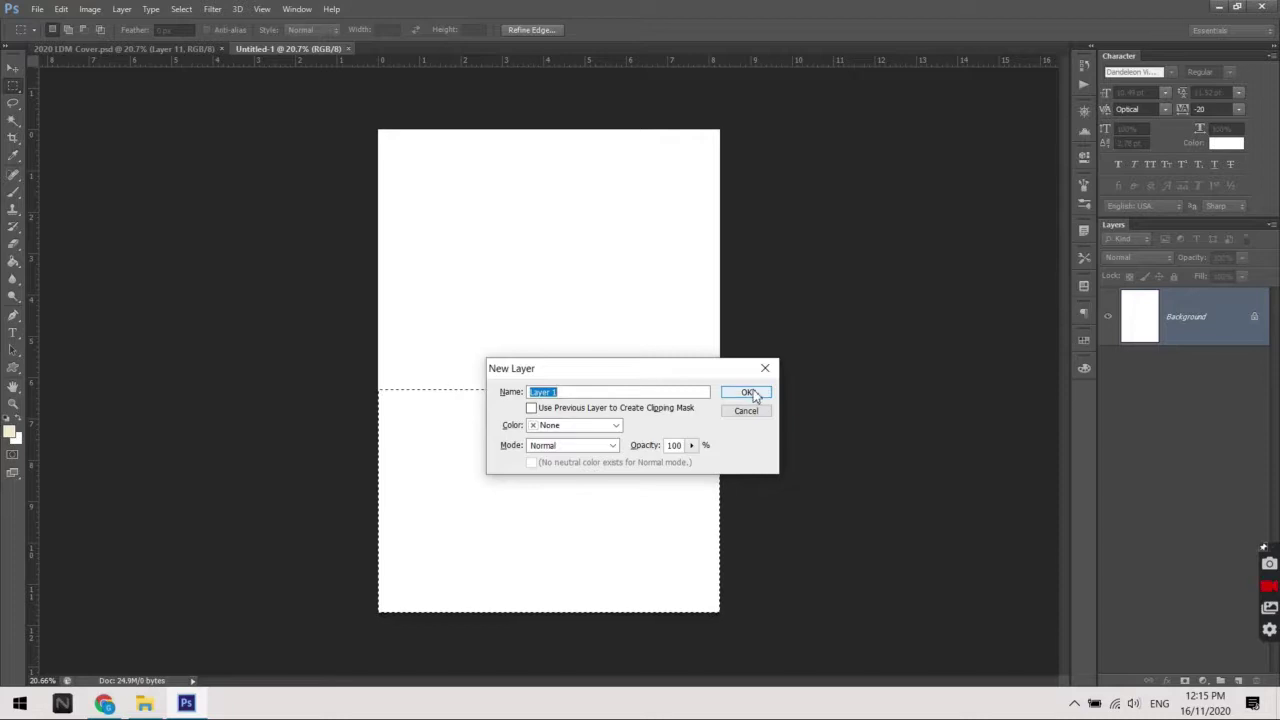
pyautogui.click(754, 396)
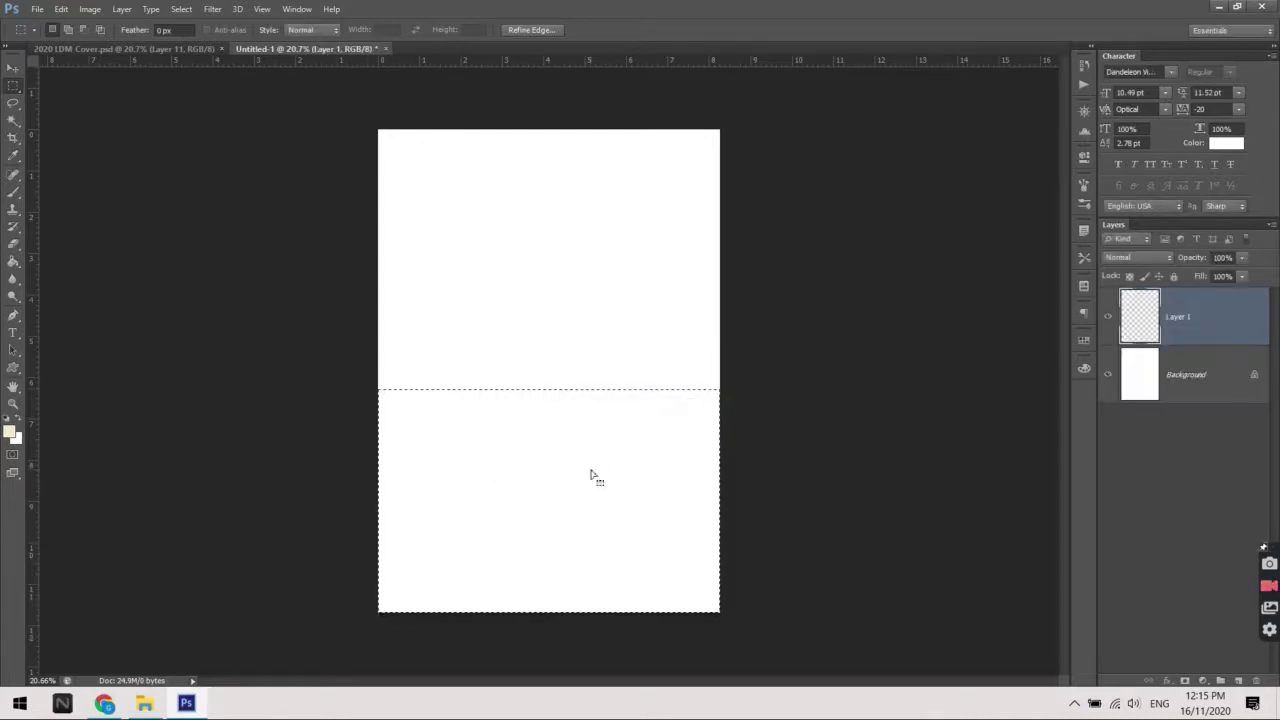
pyautogui.scroll(1, 591, 474)
pyautogui.scroll(3, 714, 534)
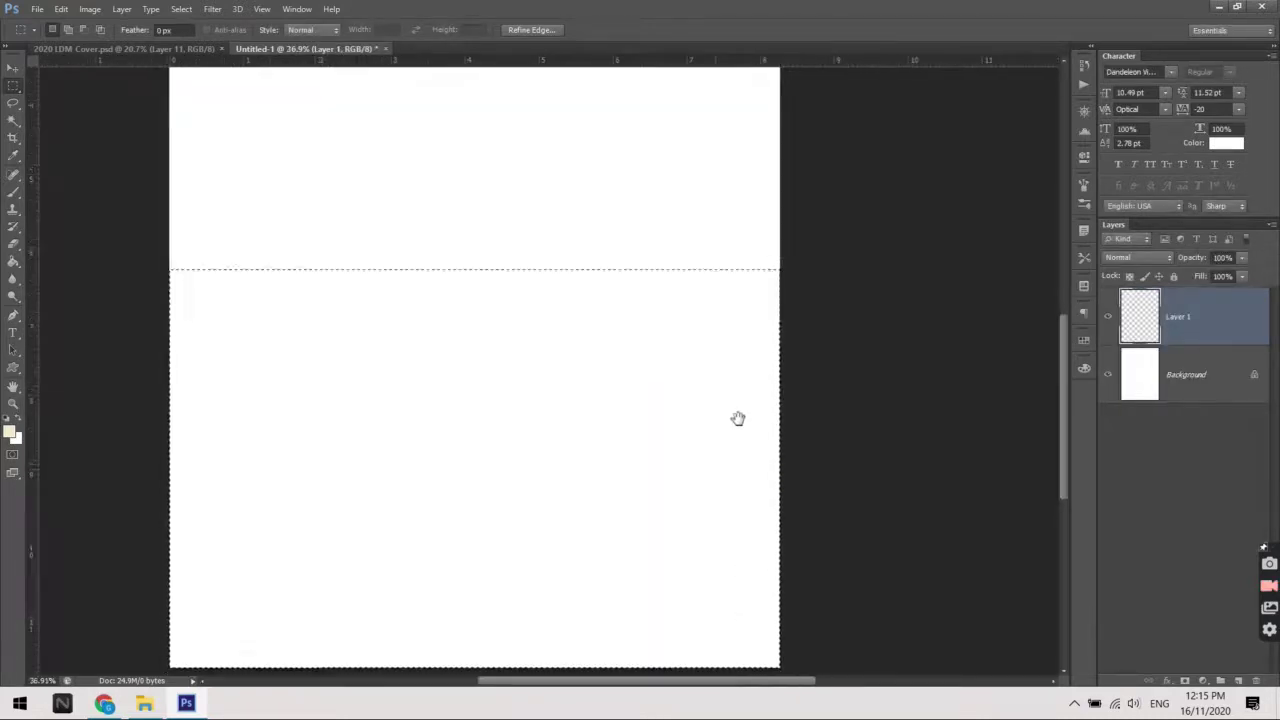
pyautogui.scroll(-2, 594, 423)
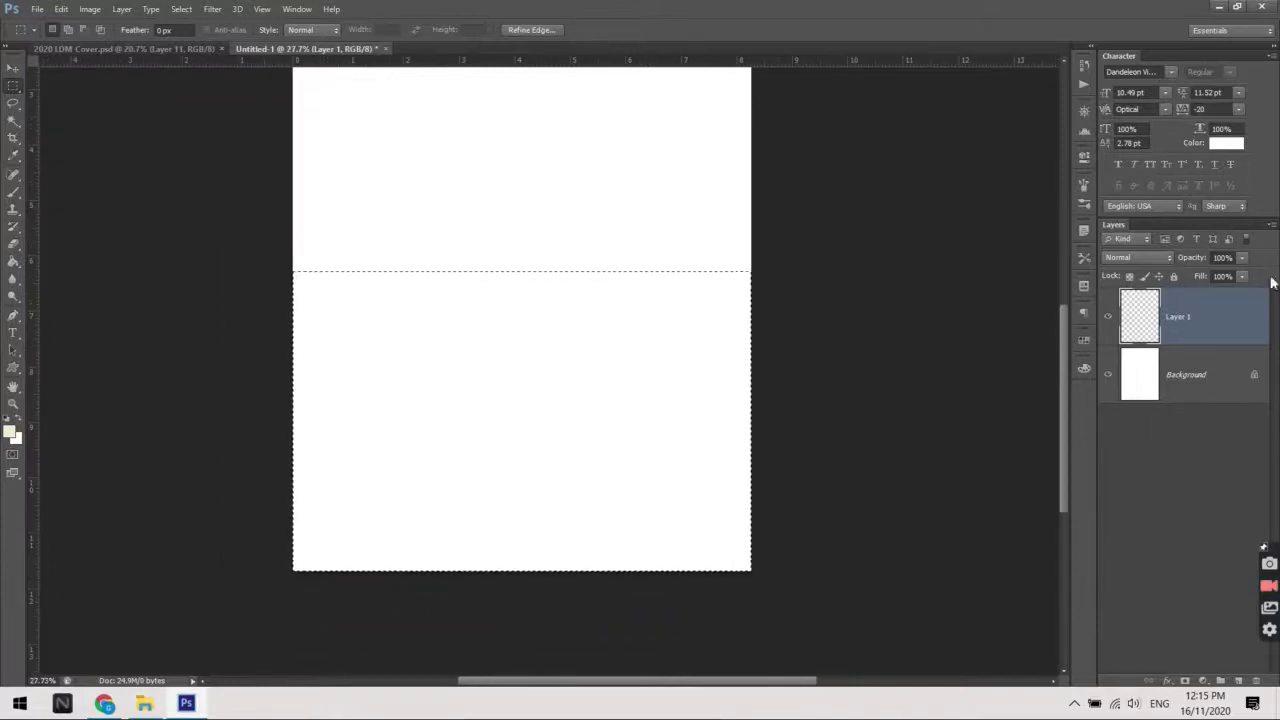
pyautogui.click(1108, 318)
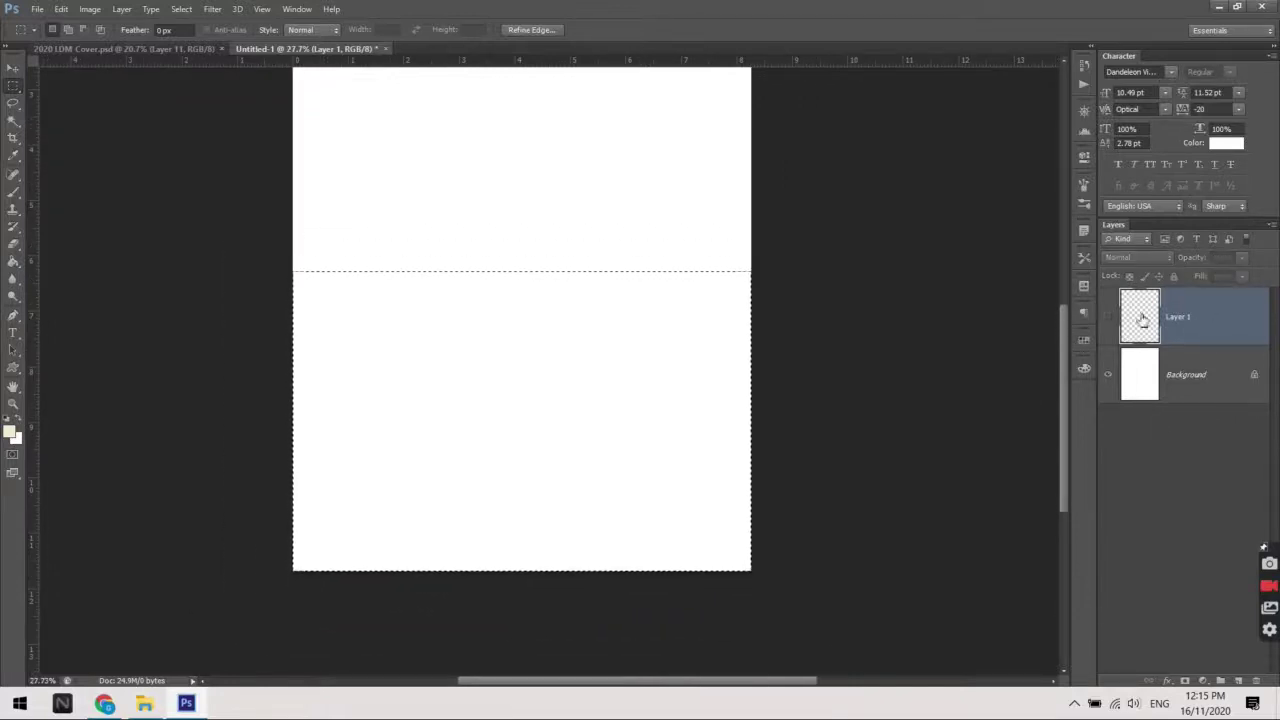
pyautogui.click(1108, 318)
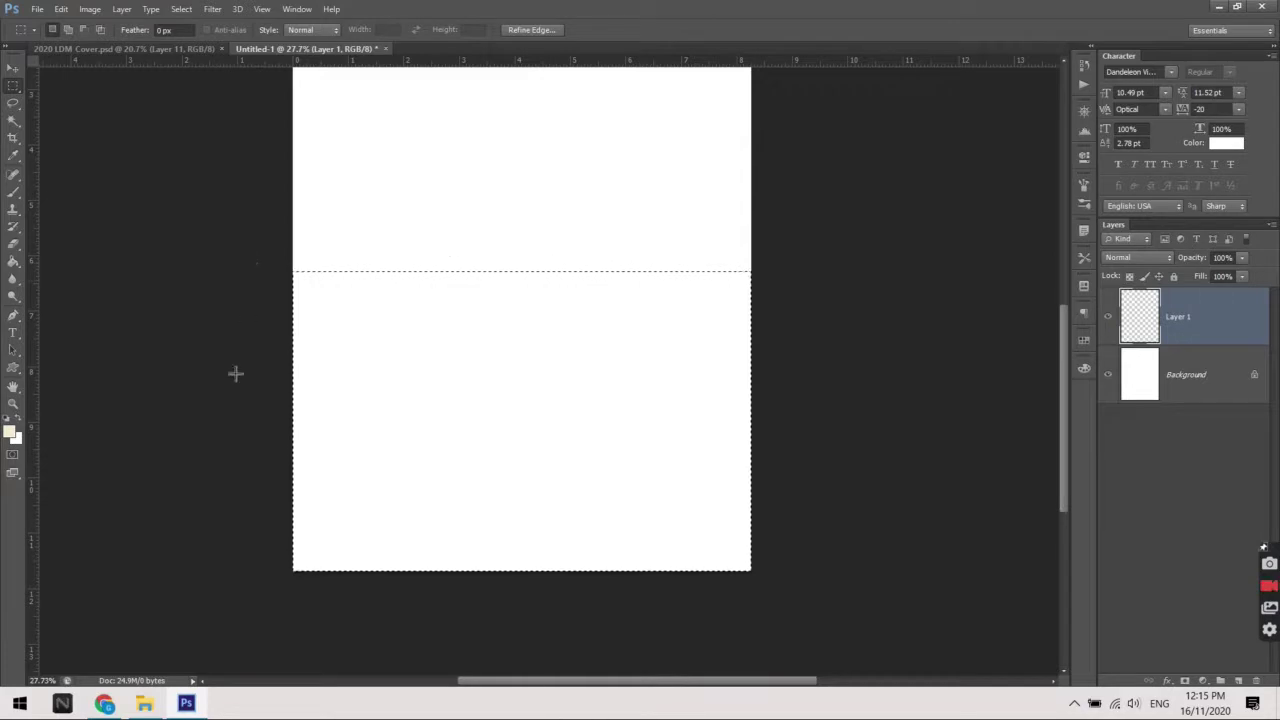
pyautogui.click(13, 271)
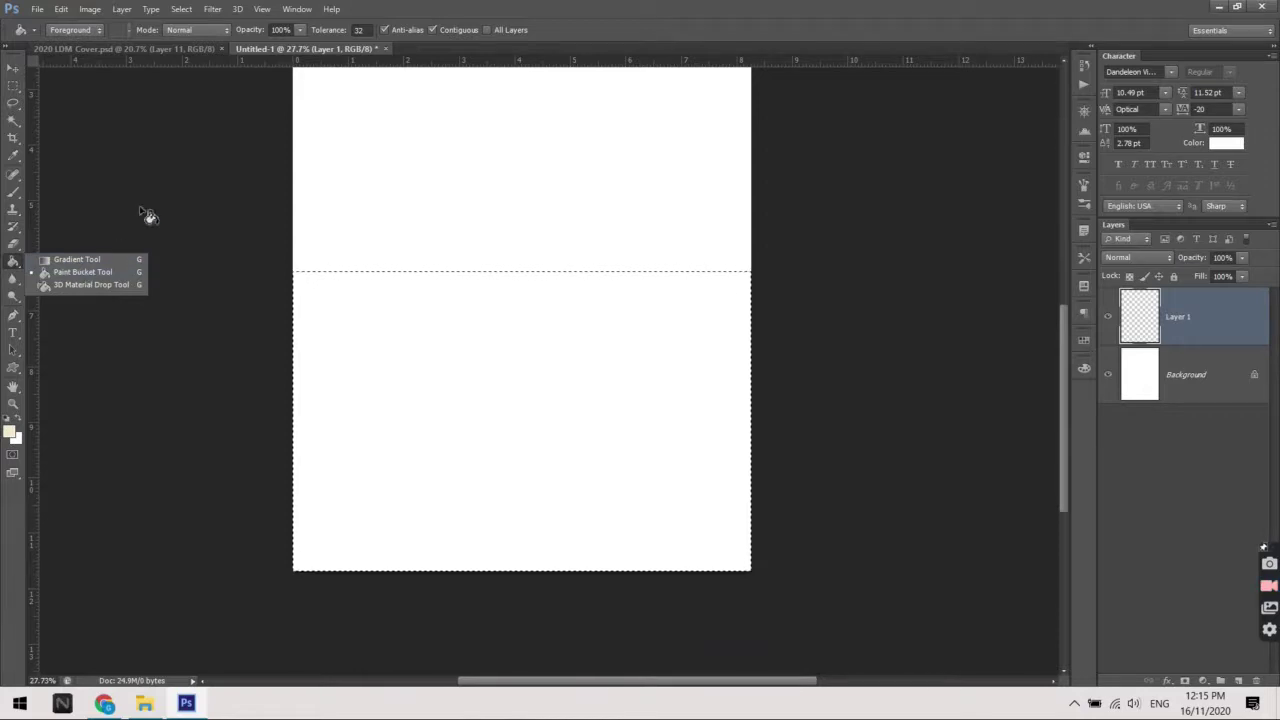
pyautogui.click(166, 47)
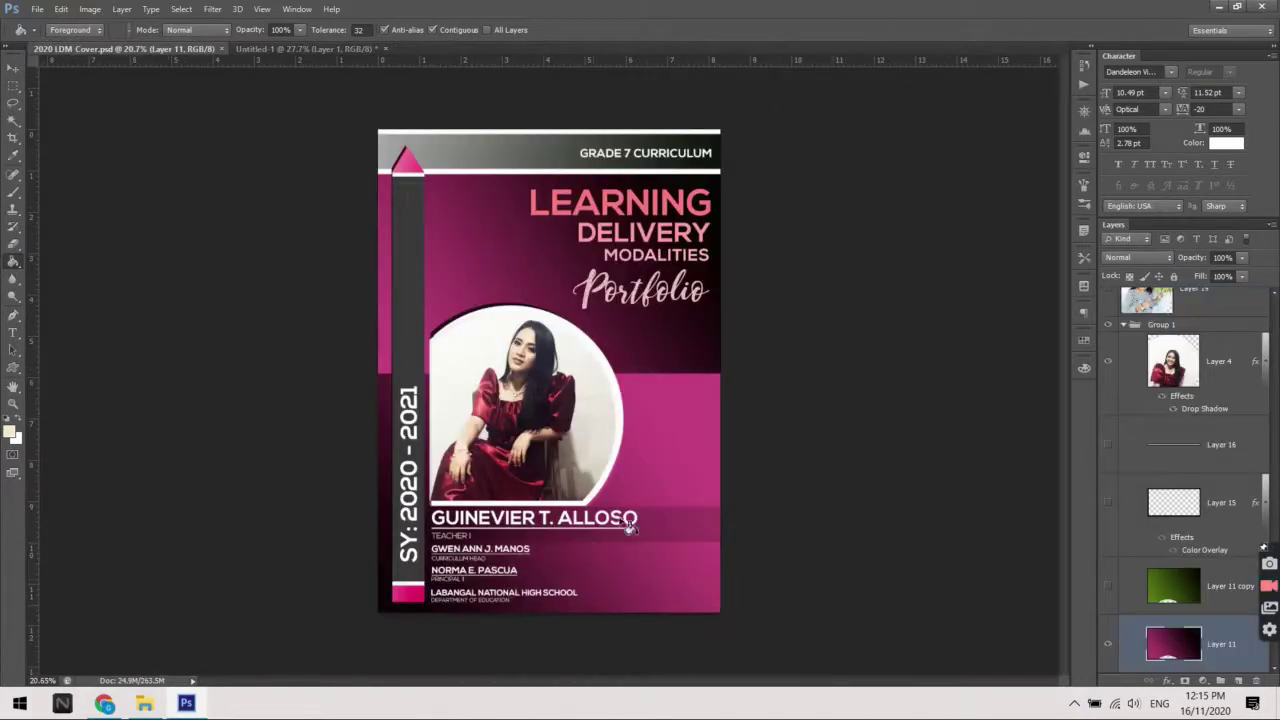
pyautogui.press('c')
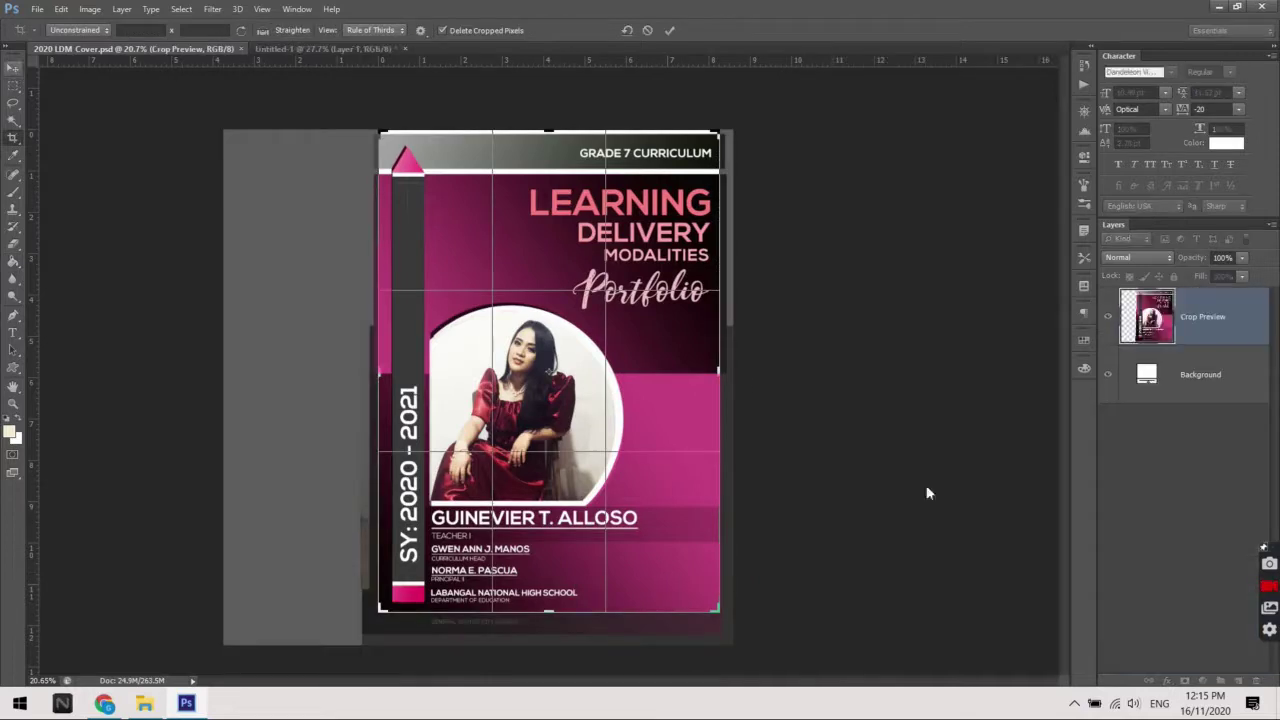
pyautogui.press('v')
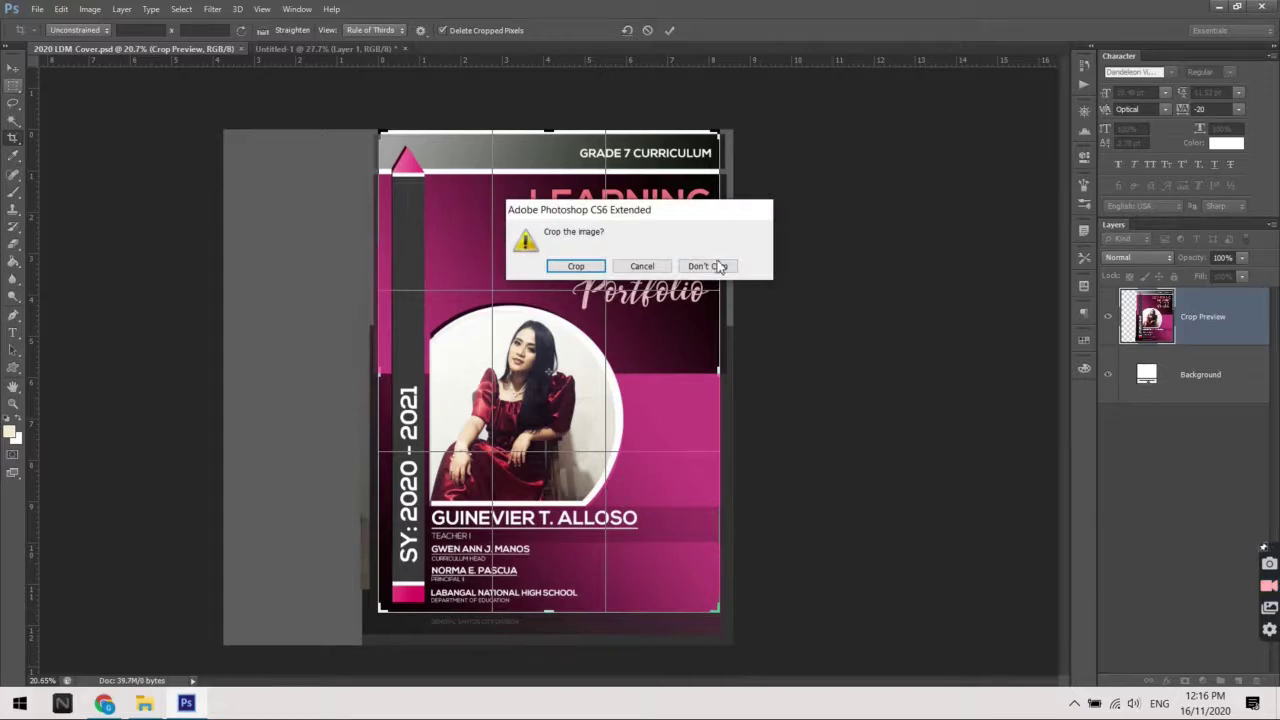
pyautogui.click(718, 266)
pyautogui.hotkey('ctrl', '+')
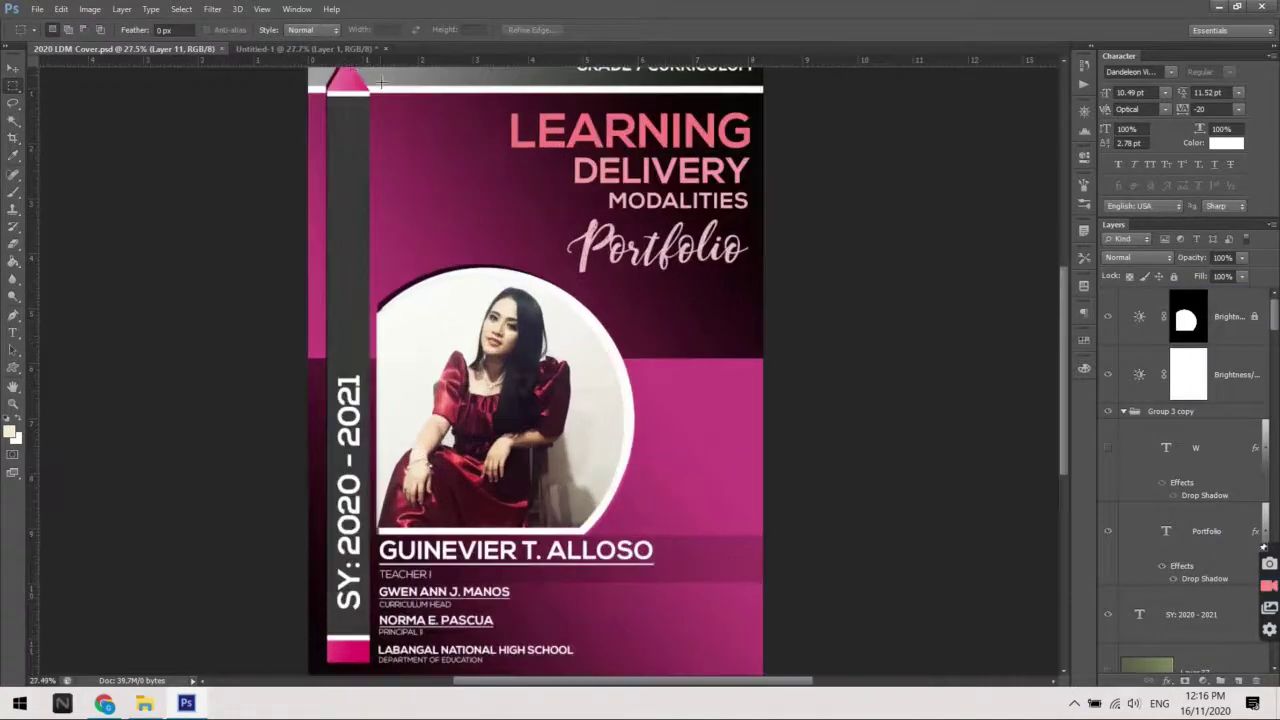
pyautogui.click(321, 47)
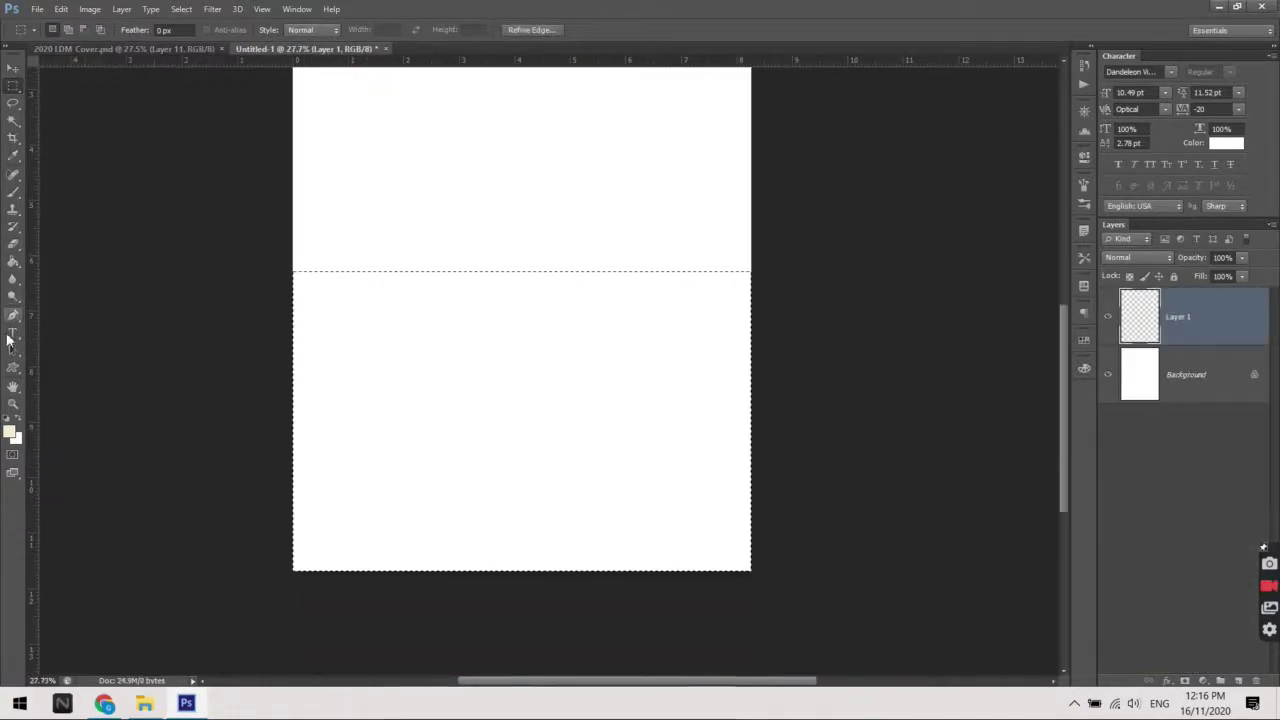
# Swap the Paint Bucket for the Gradient Tool from the toolbox flyout
pyautogui.rightClick(14, 260)
pyautogui.click(40, 261)
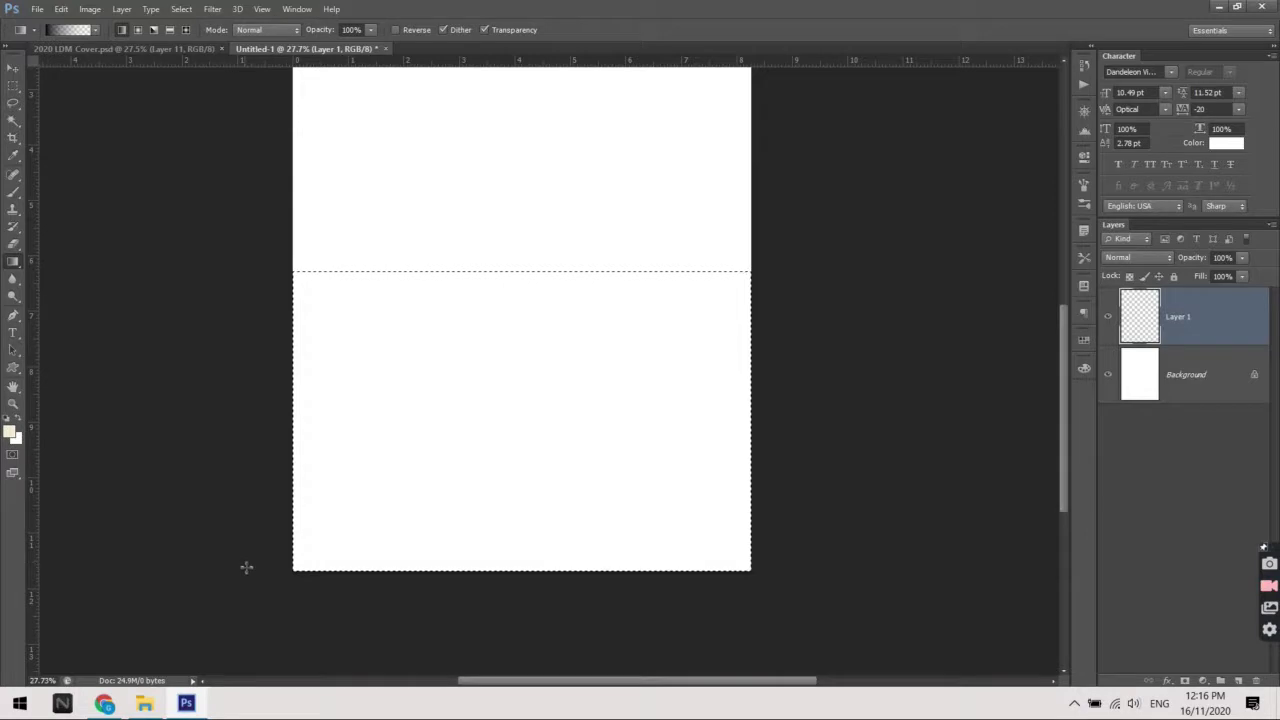
pyautogui.scroll(1, 547, 520)
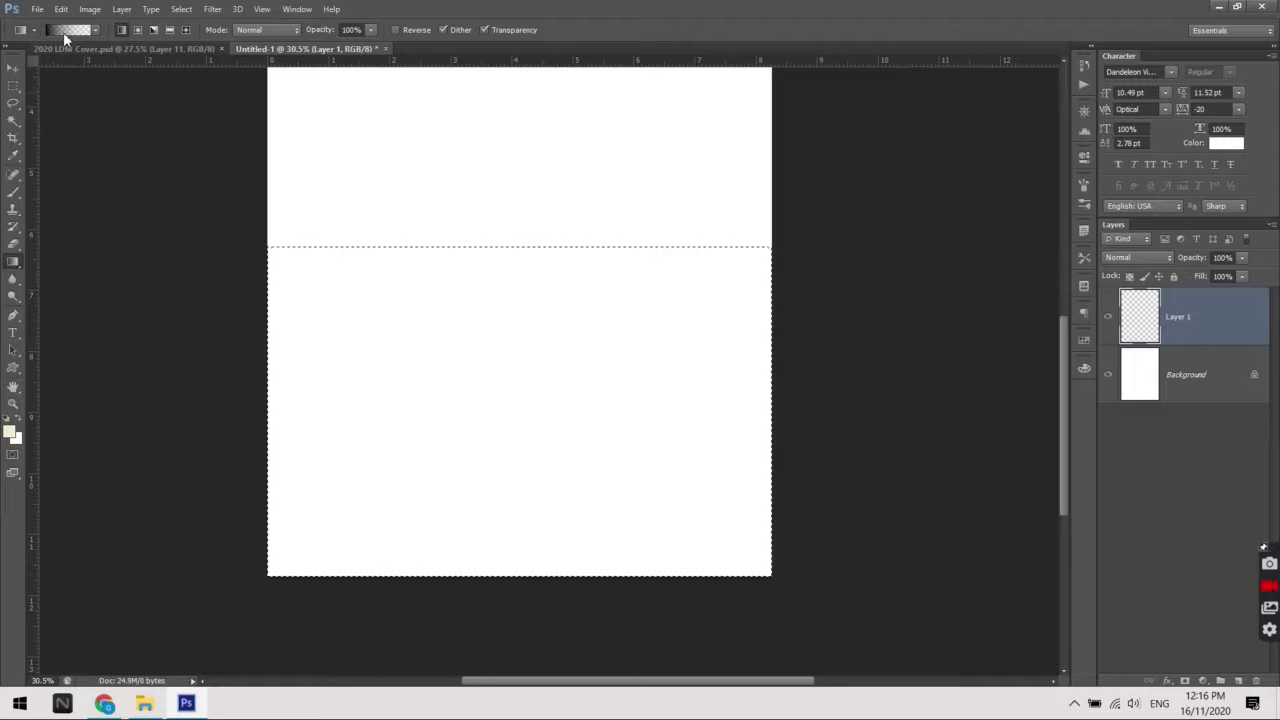
# Set the gradient's left colour stop to dark magenta a7094f
pyautogui.click(63, 32)
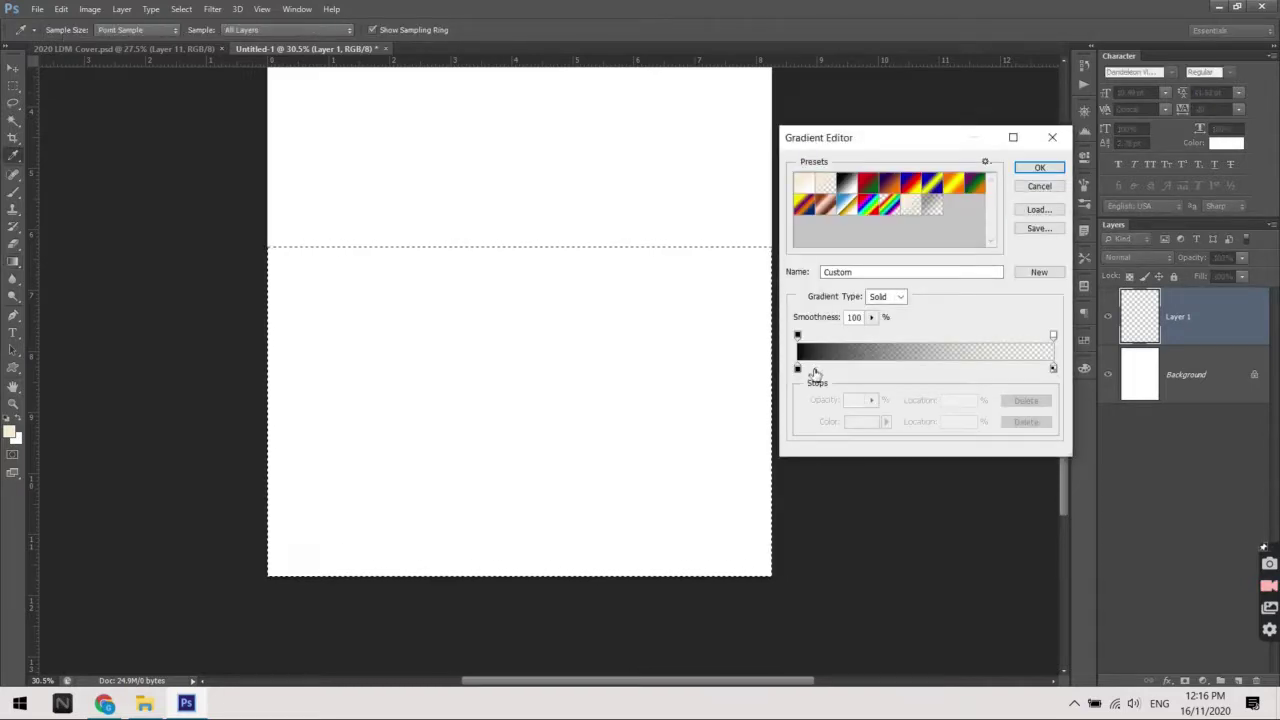
pyautogui.click(798, 369)
pyautogui.click(866, 422)
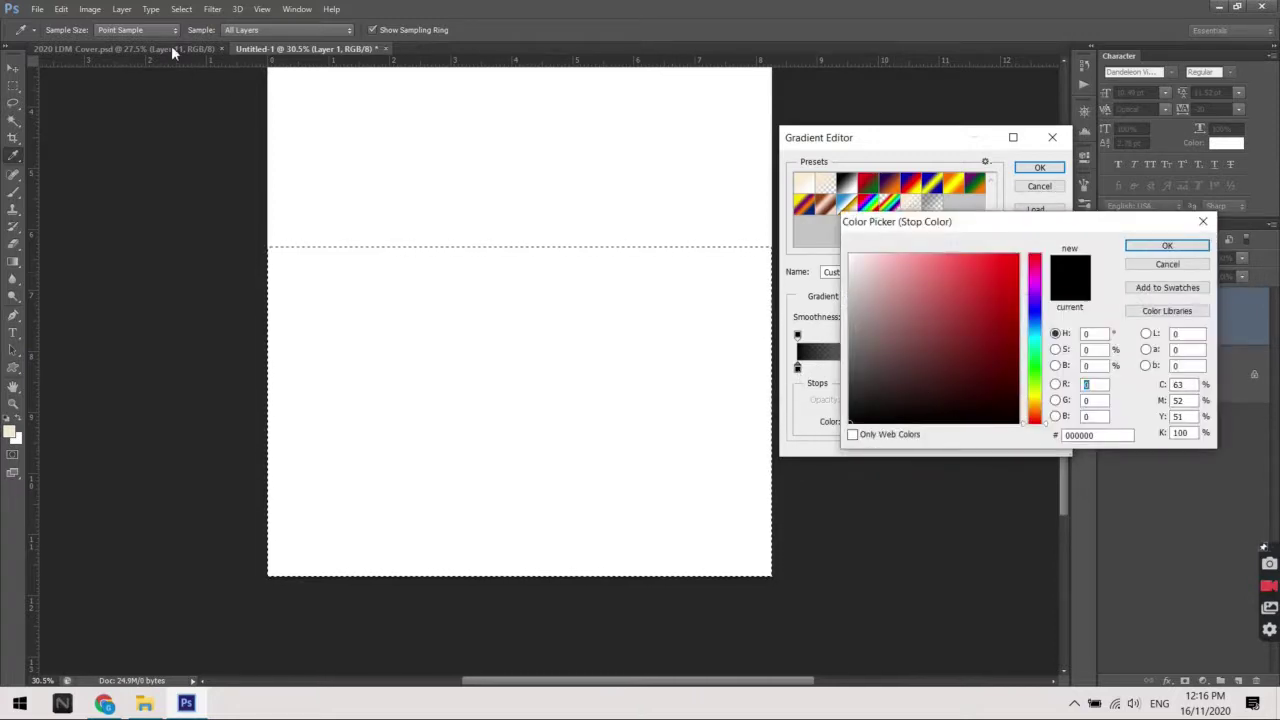
pyautogui.click(1035, 267)
pyautogui.click(997, 293)
pyautogui.click(1003, 318)
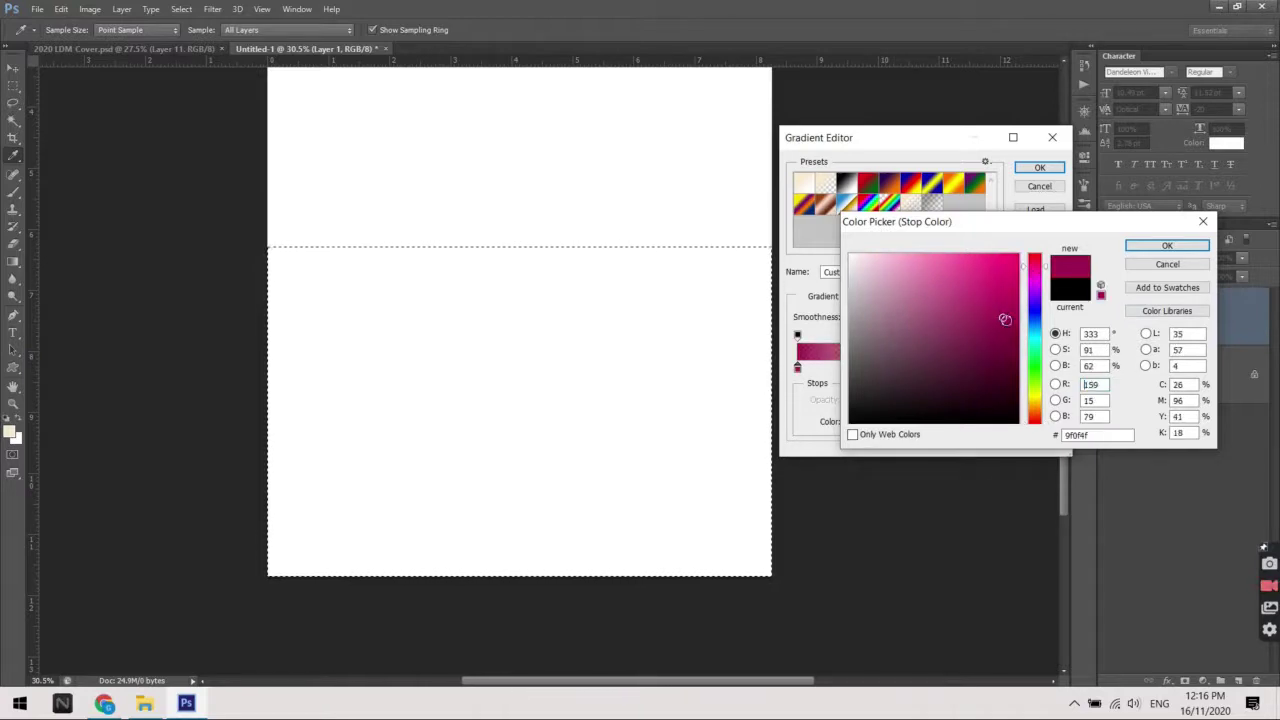
pyautogui.moveTo(1005, 320); pyautogui.dragTo(1005, 323)
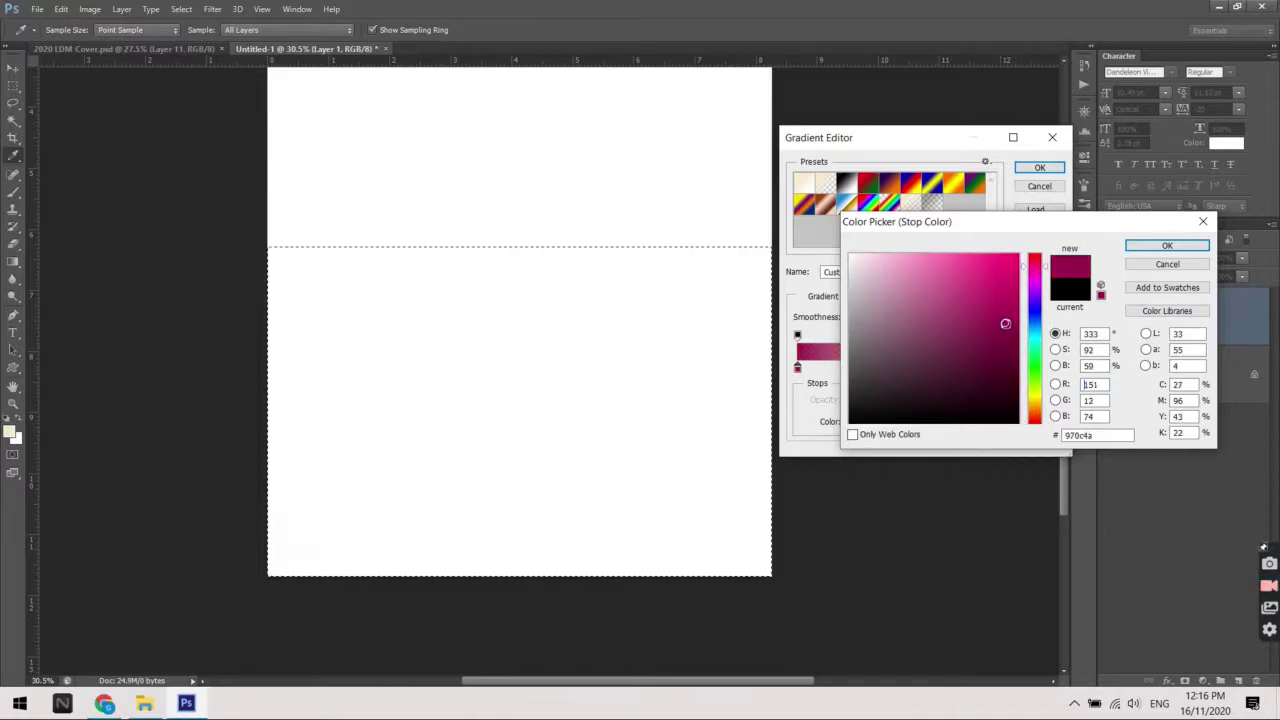
pyautogui.click(1014, 308)
pyautogui.click(1012, 313)
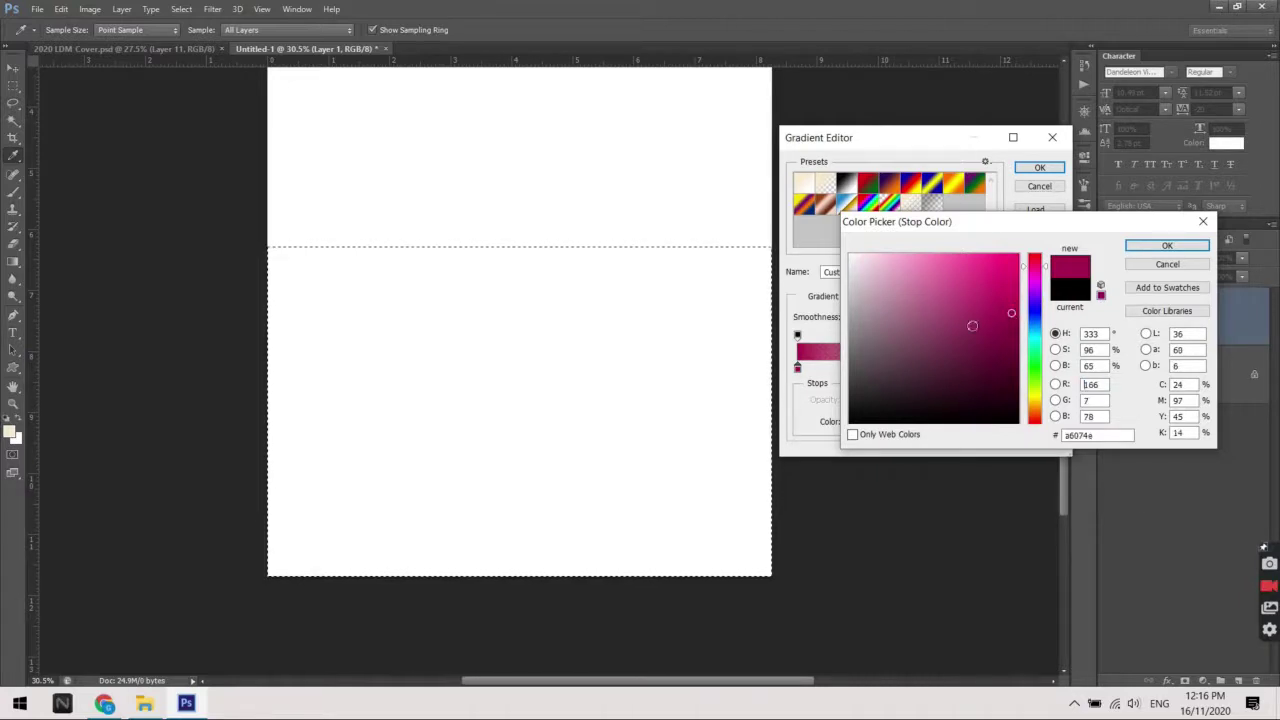
pyautogui.moveTo(1110, 435); pyautogui.dragTo(1065, 435)
pyautogui.moveTo(1116, 435); pyautogui.dragTo(1064, 435)
pyautogui.click(1011, 313)
pyautogui.press('Return')
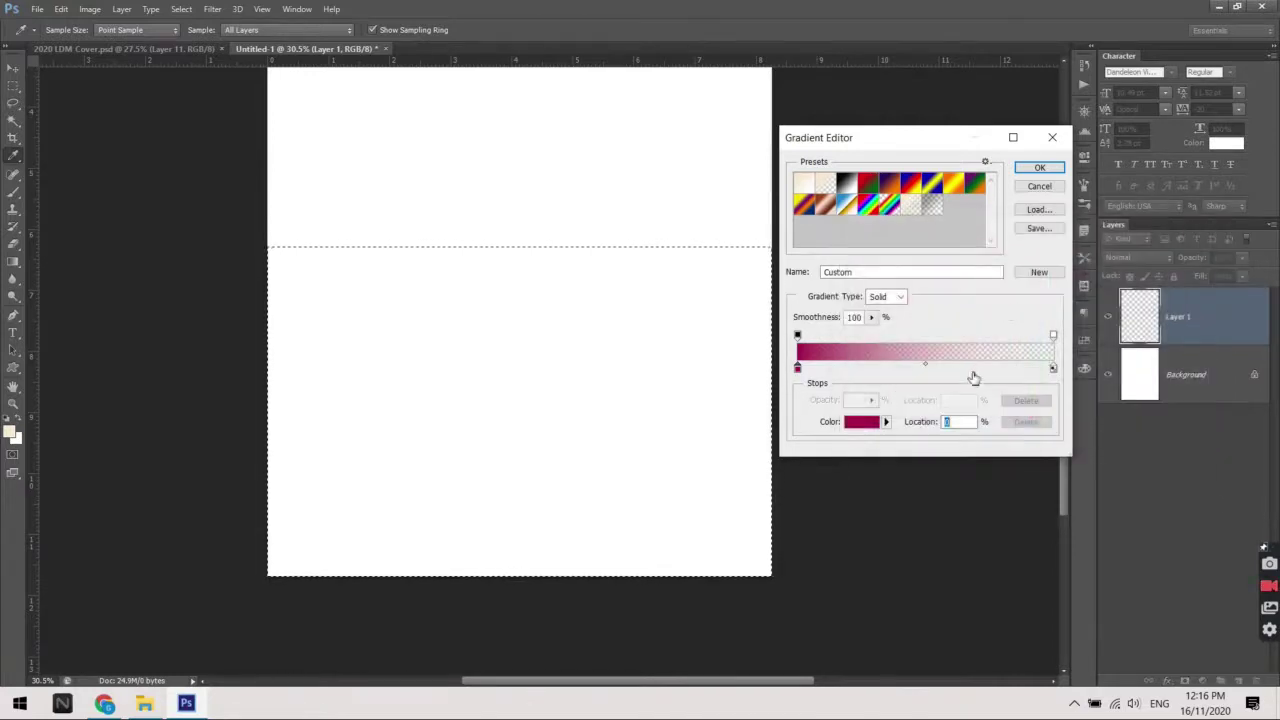
# Set the gradient's right colour stop to saturated pink fc5c85
pyautogui.click(1052, 368)
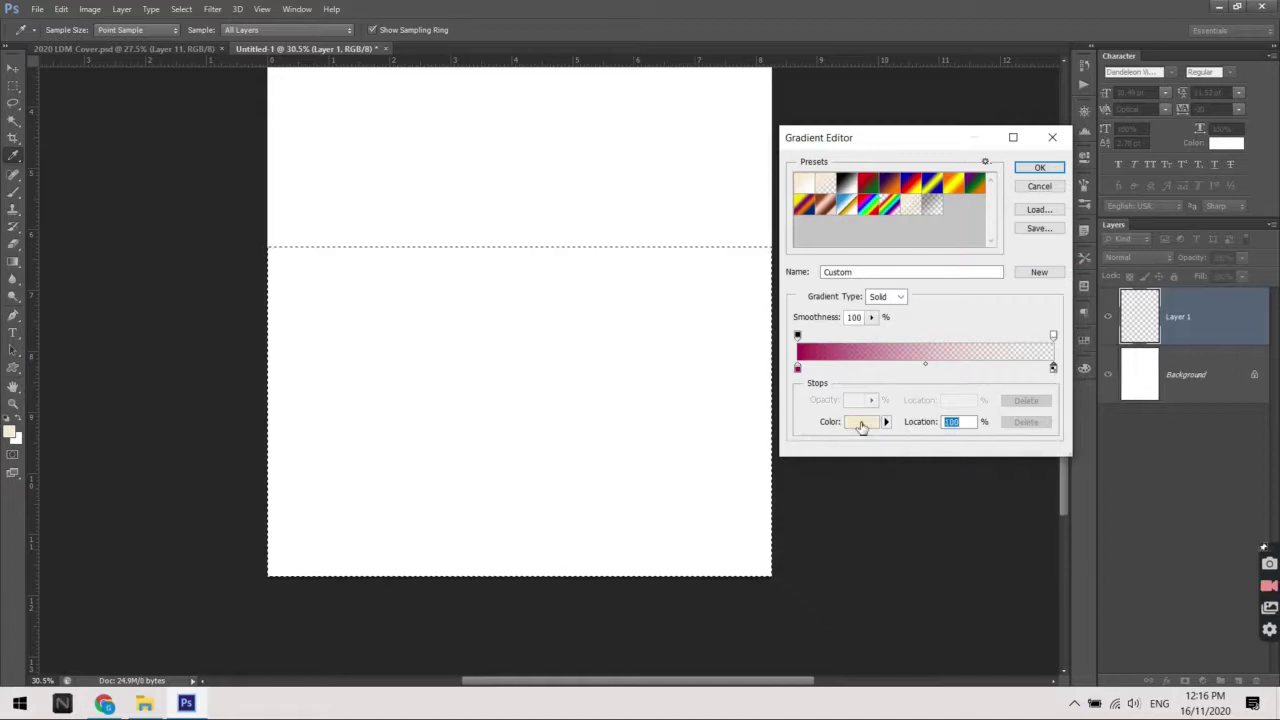
pyautogui.click(860, 421)
pyautogui.click(1034, 268)
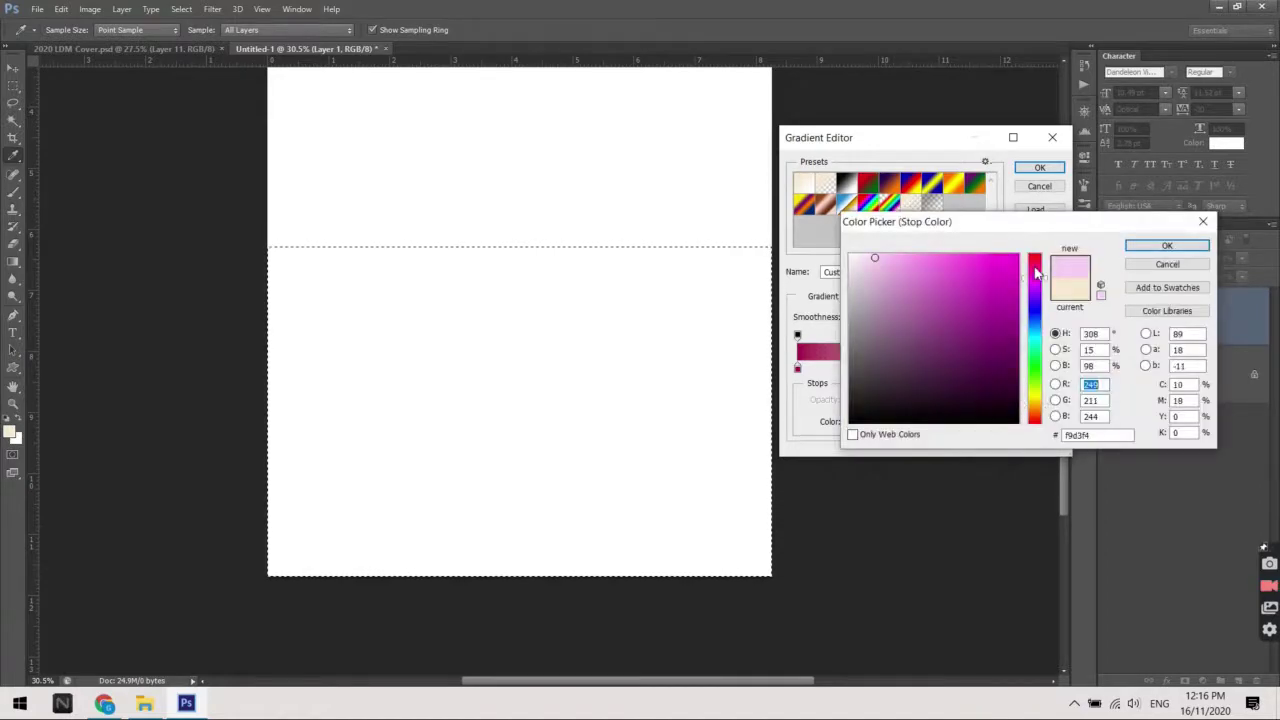
pyautogui.moveTo(1034, 268); pyautogui.dragTo(1019, 261)
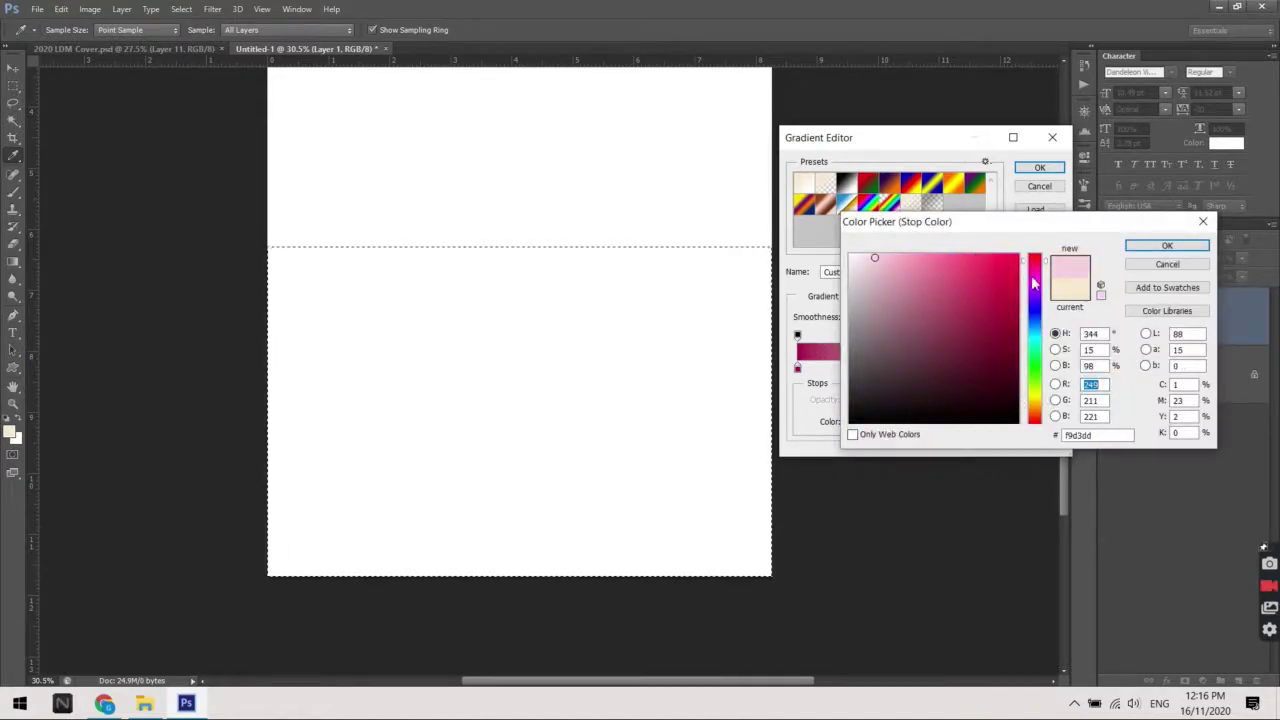
pyautogui.moveTo(963, 252); pyautogui.dragTo(957, 257)
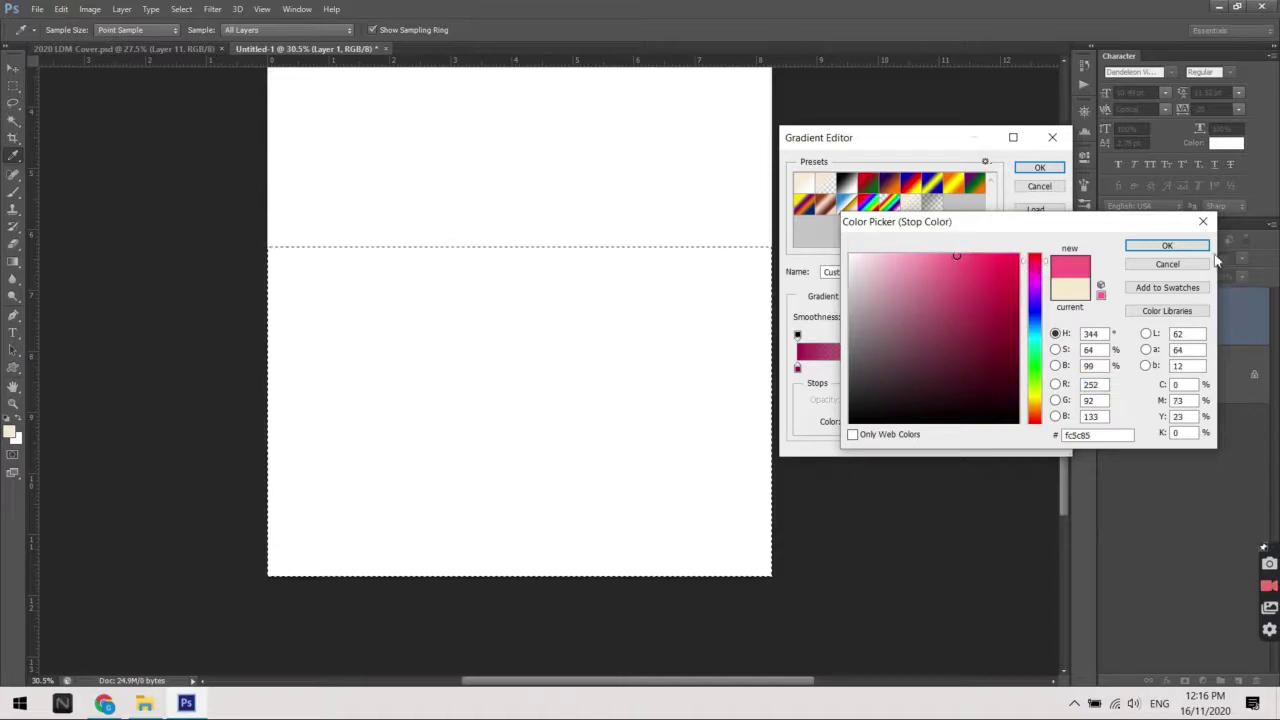
pyautogui.click(1167, 246)
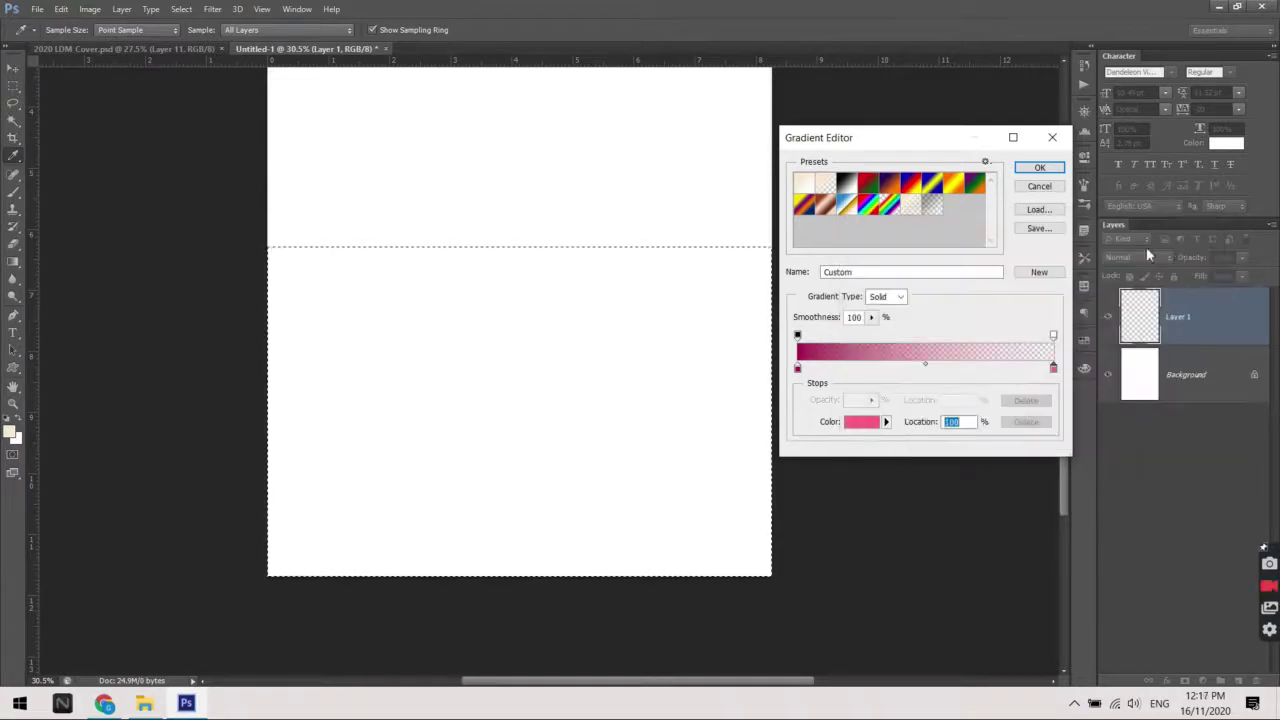
# Attempt an end opacity value, dismiss the invalid-number warning, and close the Gradient Editor unsaved
pyautogui.click(1052, 336)
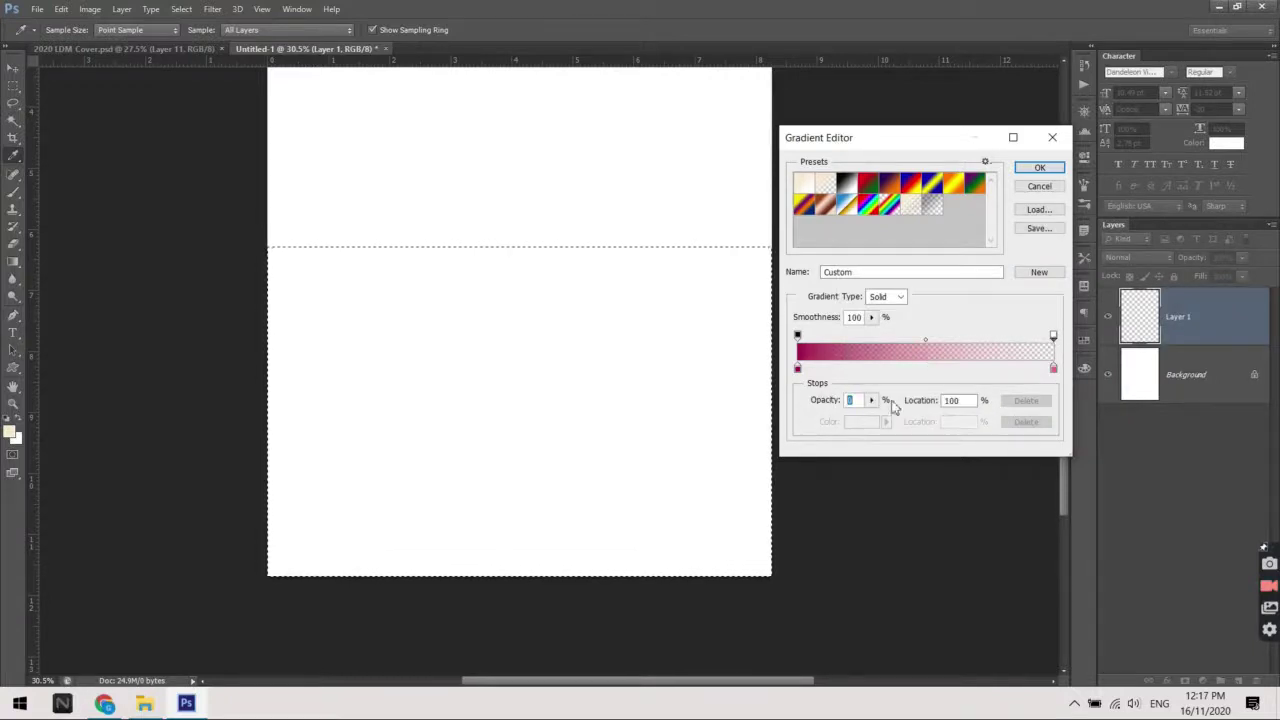
pyautogui.click(1053, 369)
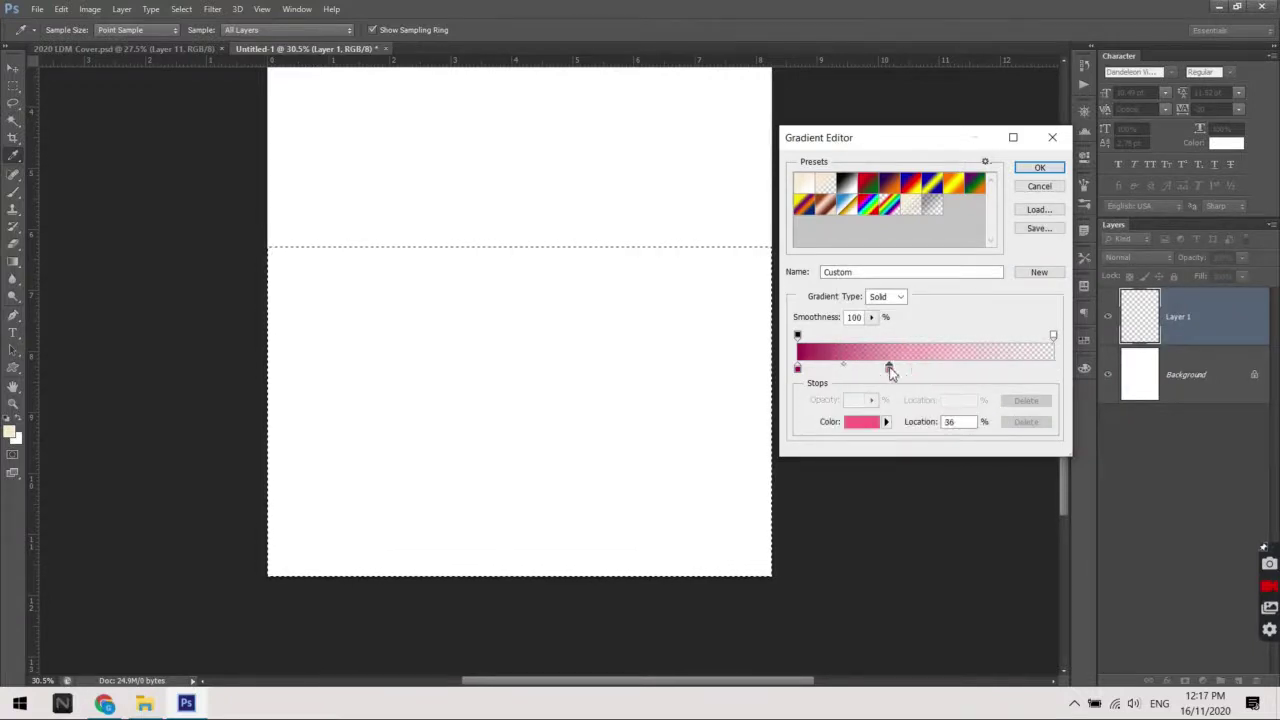
pyautogui.click(1053, 337)
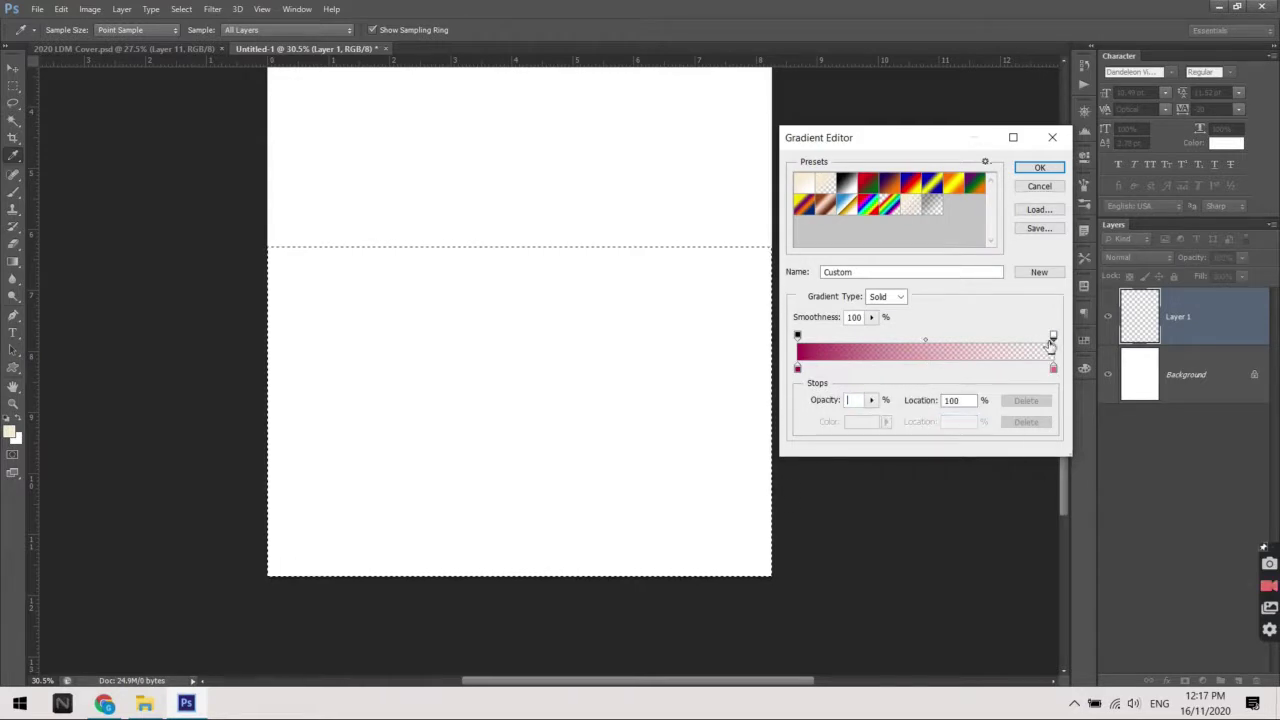
pyautogui.click(1055, 339)
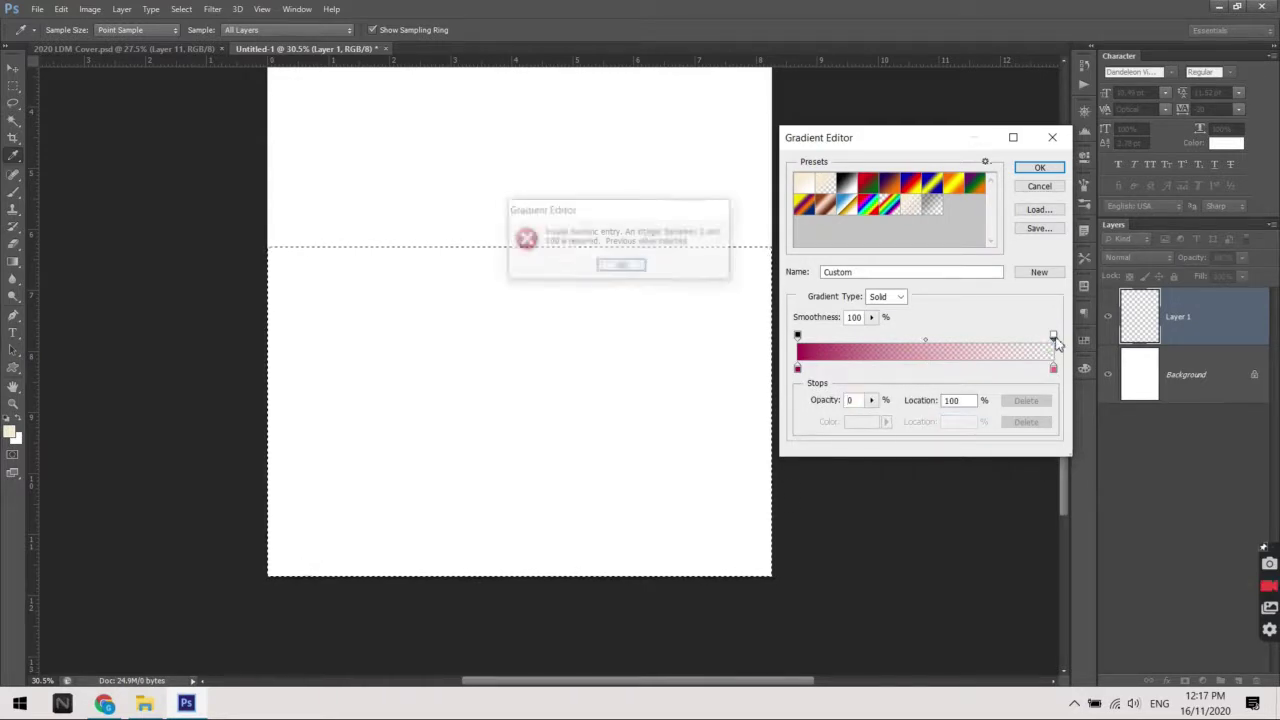
pyautogui.click(623, 267)
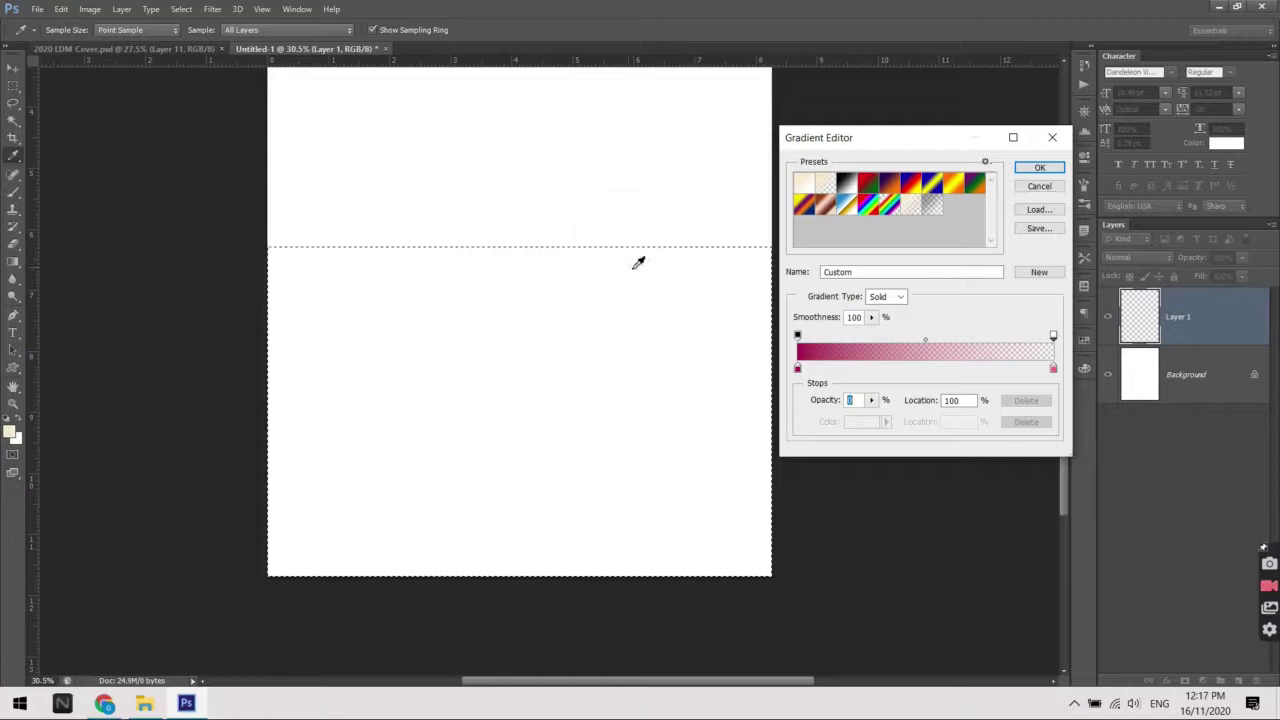
pyautogui.click(1053, 138)
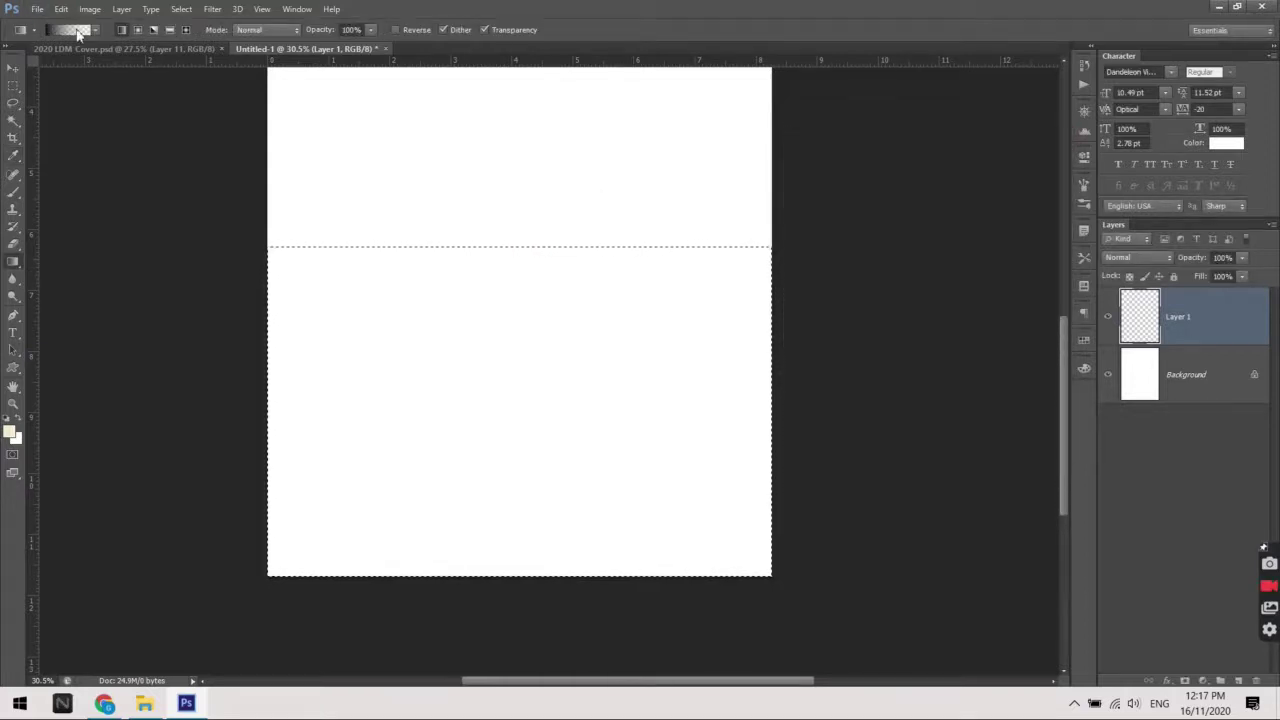
# Load the Black, White gradient preset and begin choosing a dark magenta for the left stop
pyautogui.click(79, 33)
pyautogui.click(847, 183)
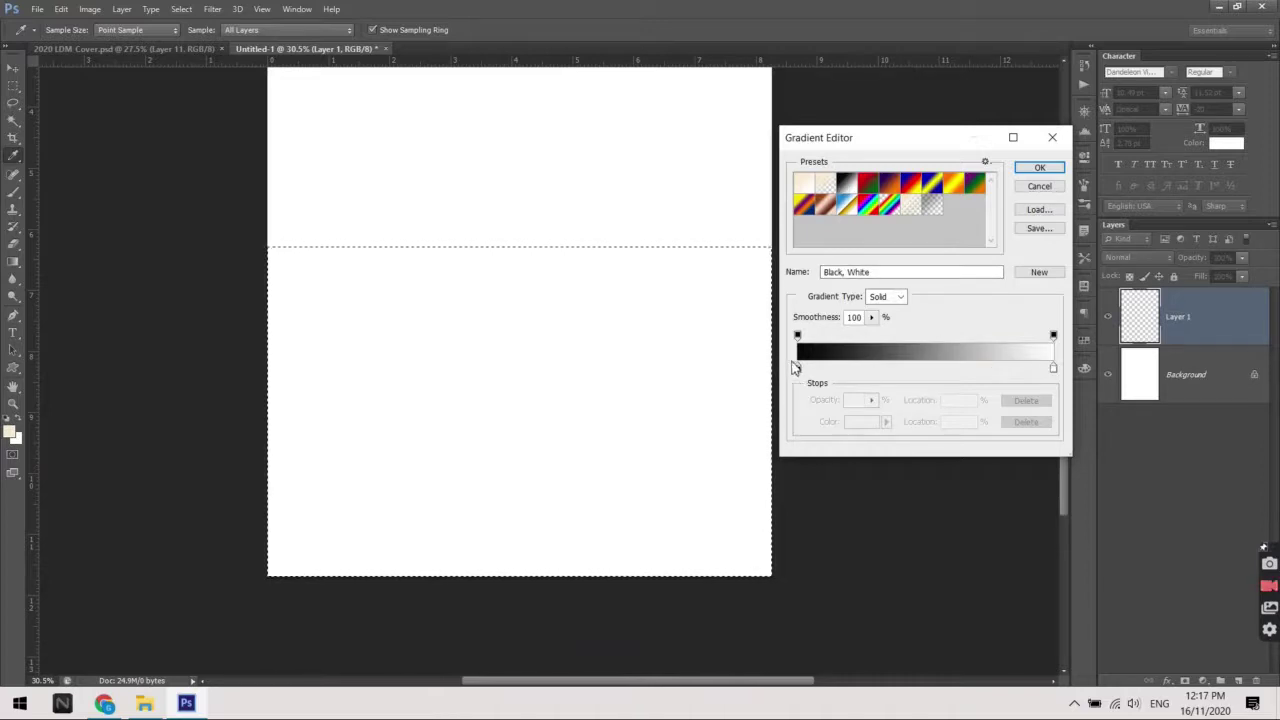
pyautogui.moveTo(926, 148); pyautogui.dragTo(926, 248)
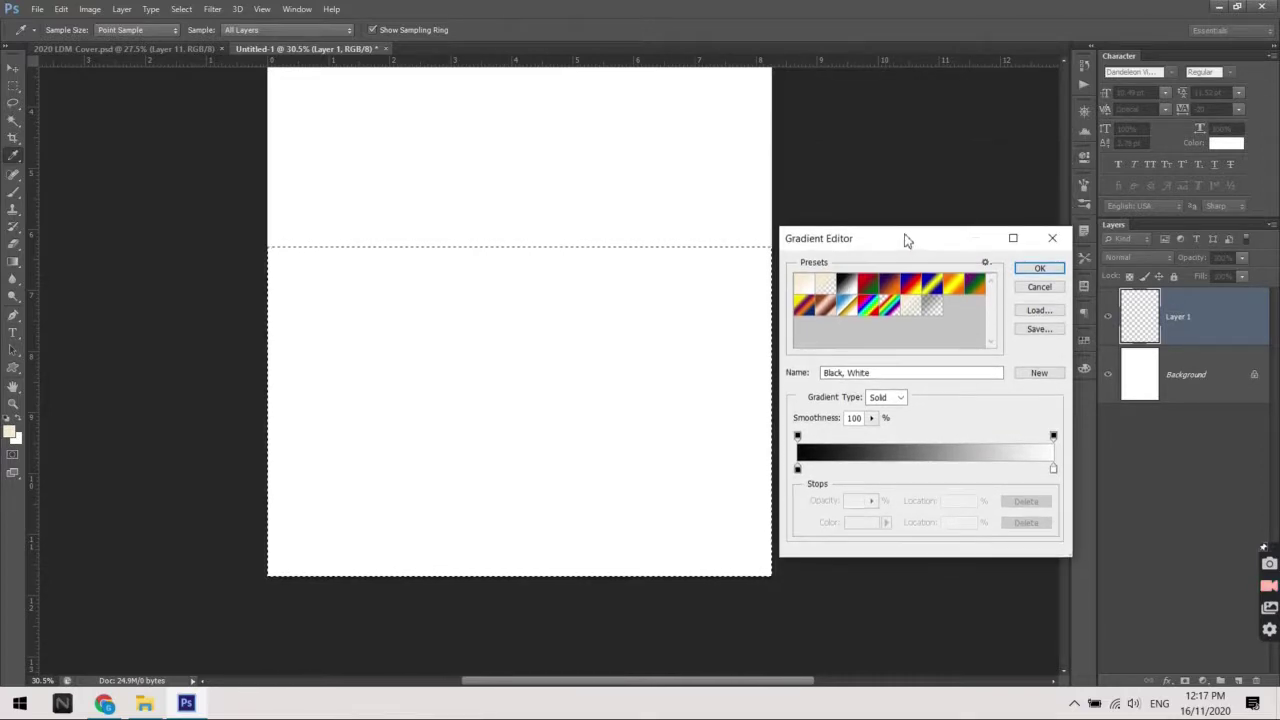
pyautogui.click(797, 469)
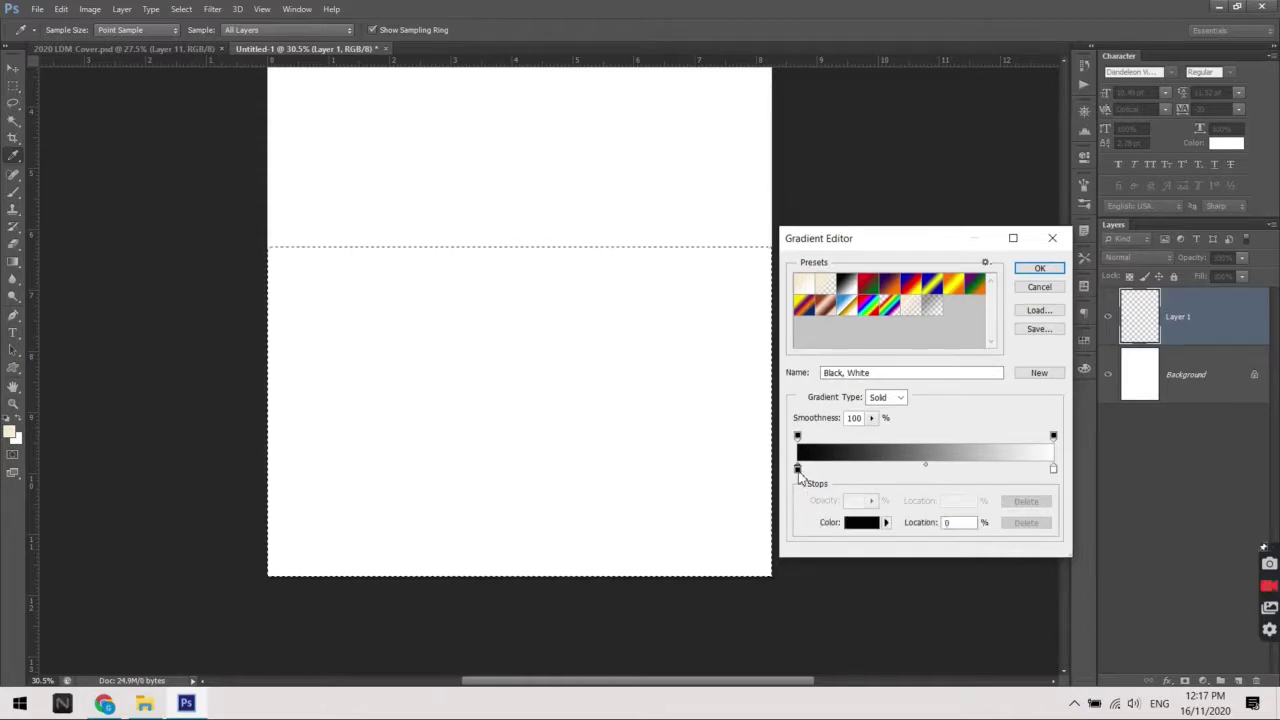
pyautogui.click(860, 522)
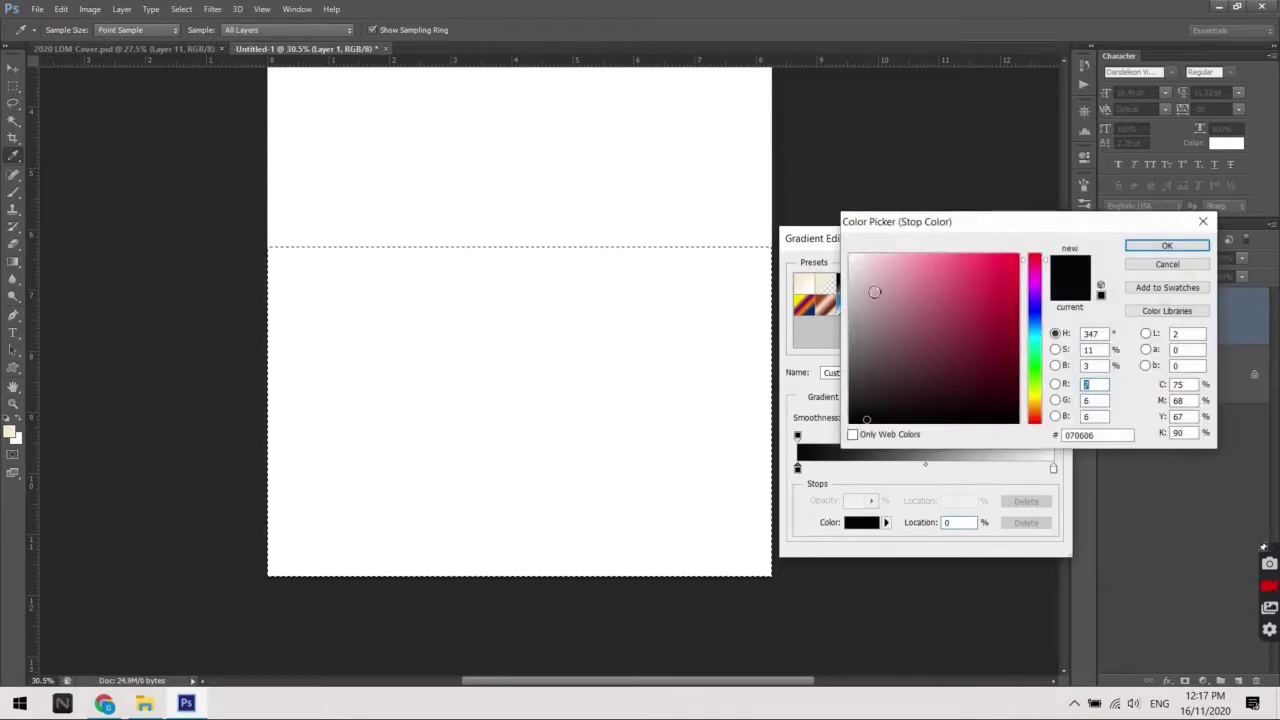
pyautogui.click(1010, 291)
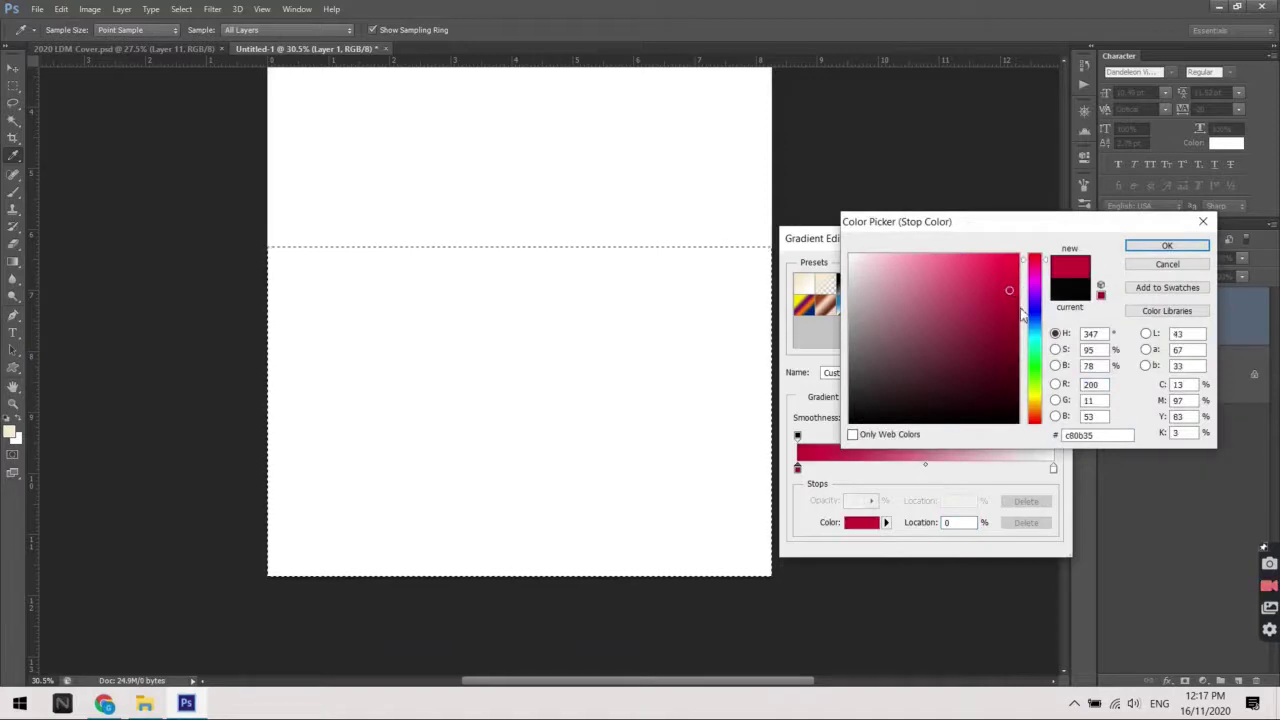
pyautogui.click(1013, 288)
pyautogui.click(1036, 272)
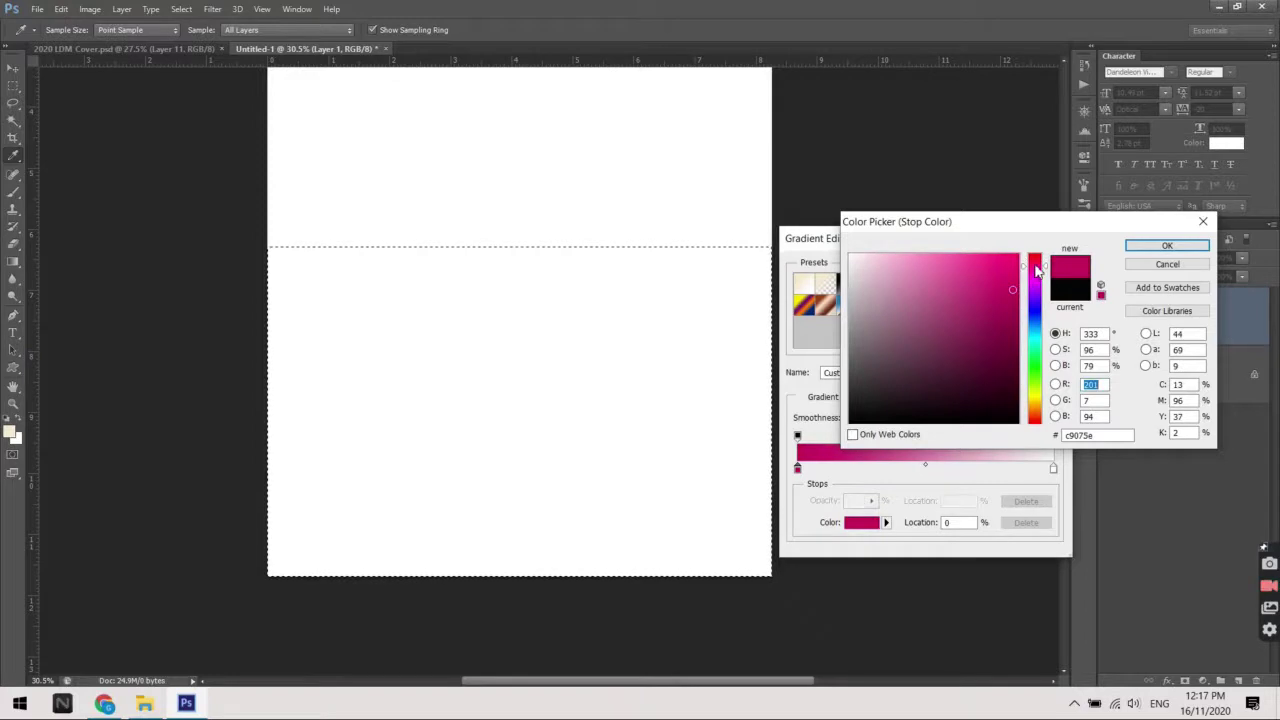
pyautogui.click(1017, 311)
# Adjust the left stop's hex value and shade until it is deep magenta ab054b
pyautogui.click(1090, 384)
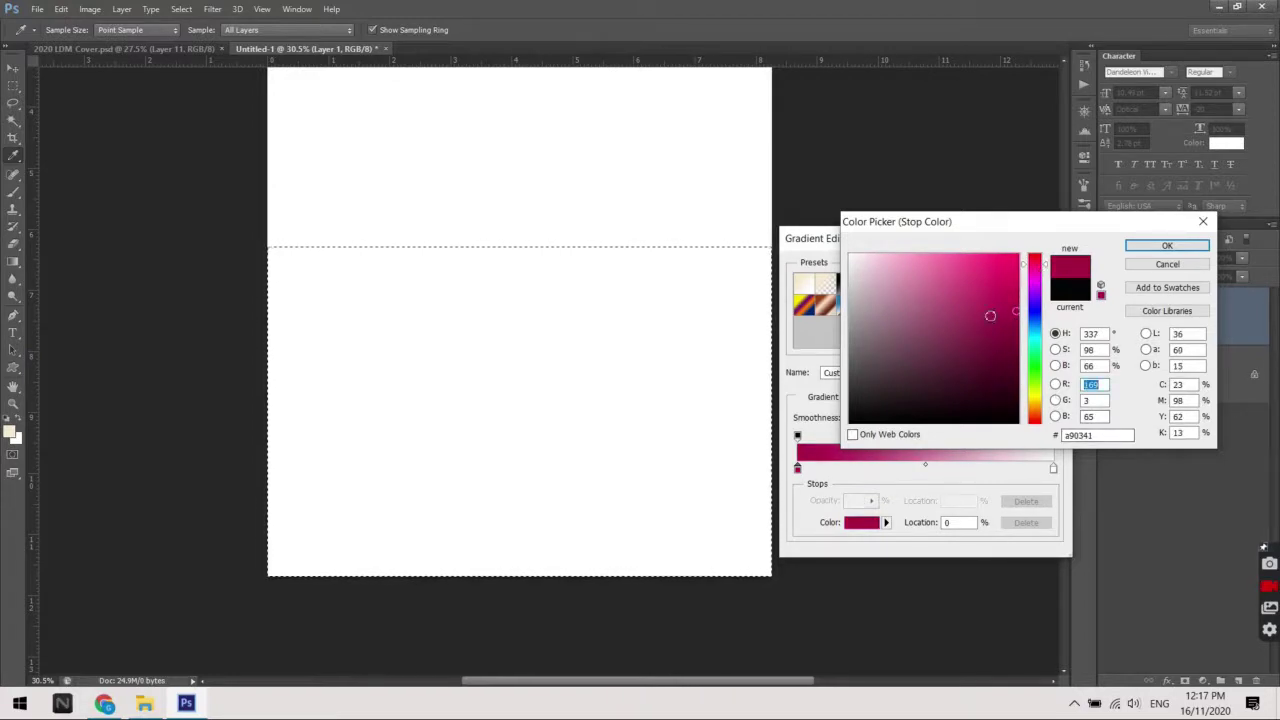
pyautogui.moveTo(1110, 435); pyautogui.dragTo(1079, 441)
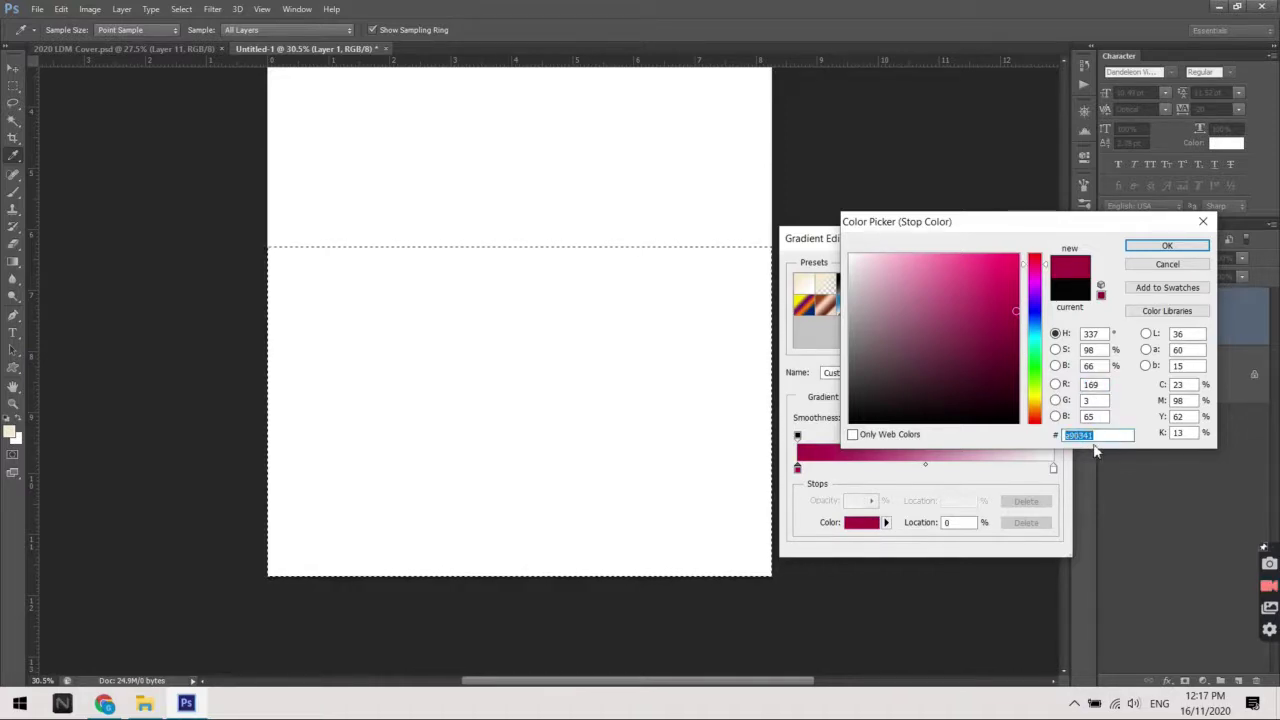
pyautogui.moveTo(1095, 436); pyautogui.dragTo(1013, 436)
pyautogui.write('000000')
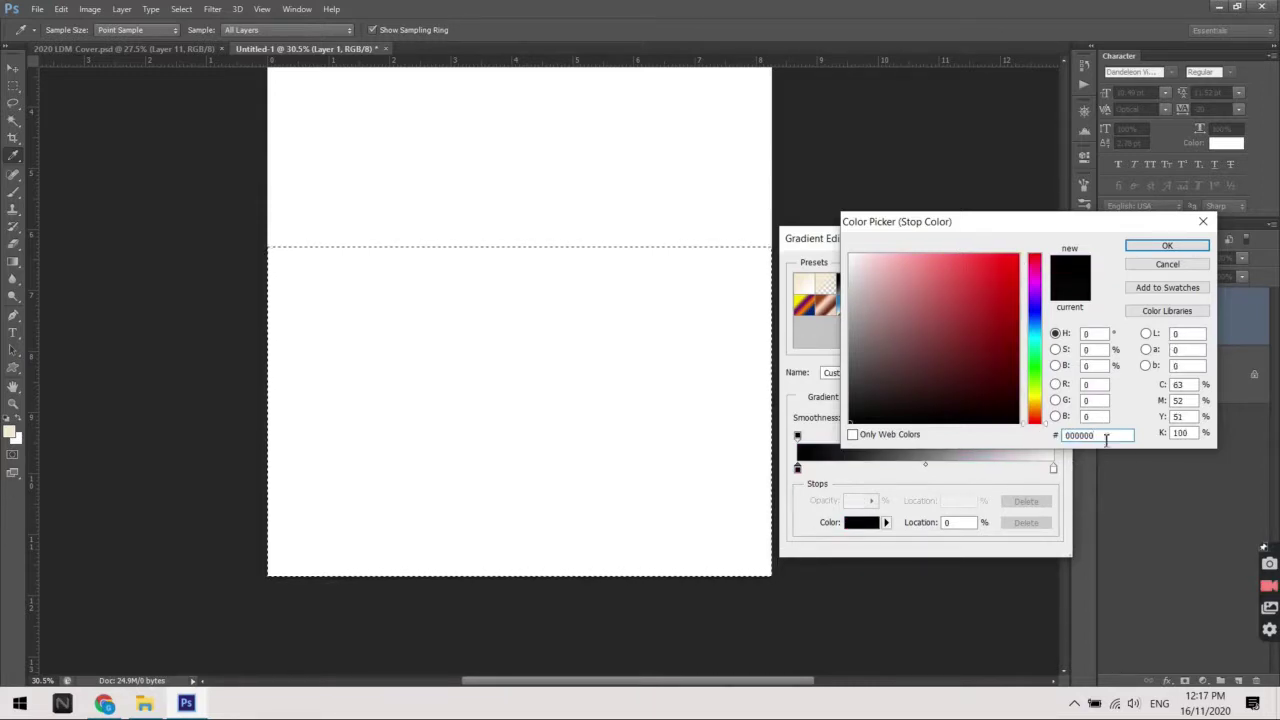
pyautogui.moveTo(1106, 438); pyautogui.dragTo(996, 429)
pyautogui.write('1112')
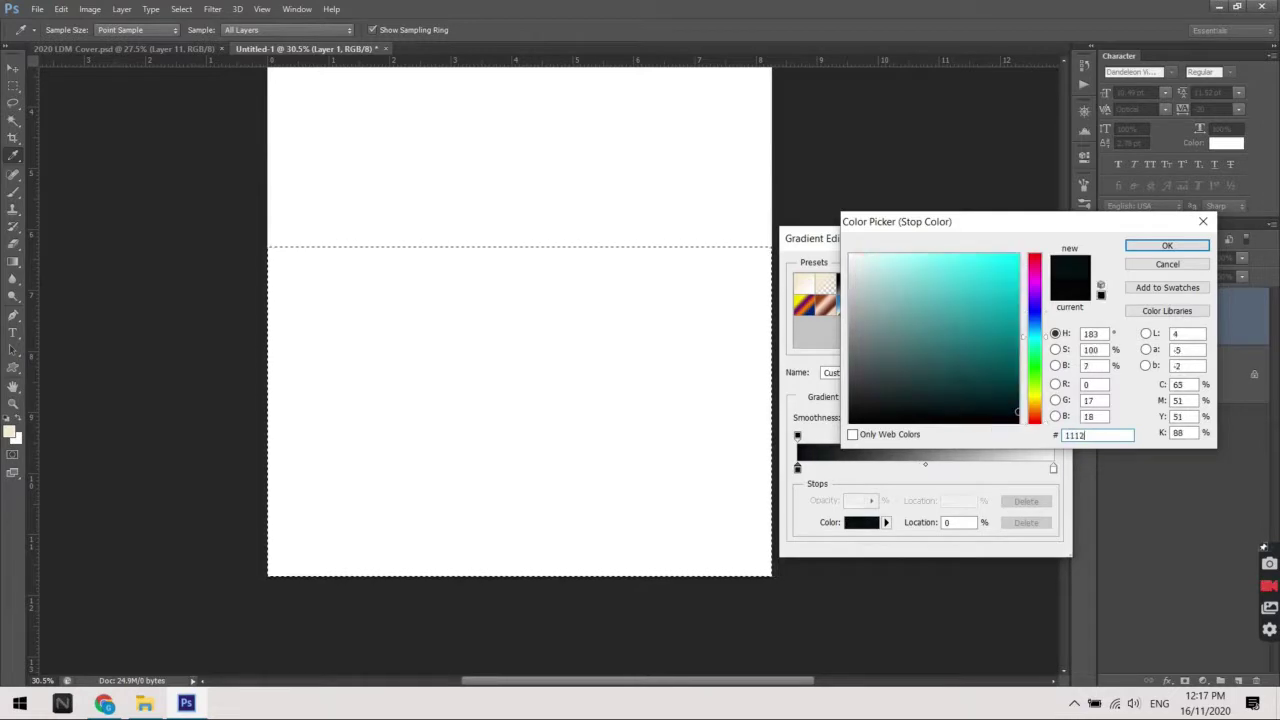
pyautogui.write('56')
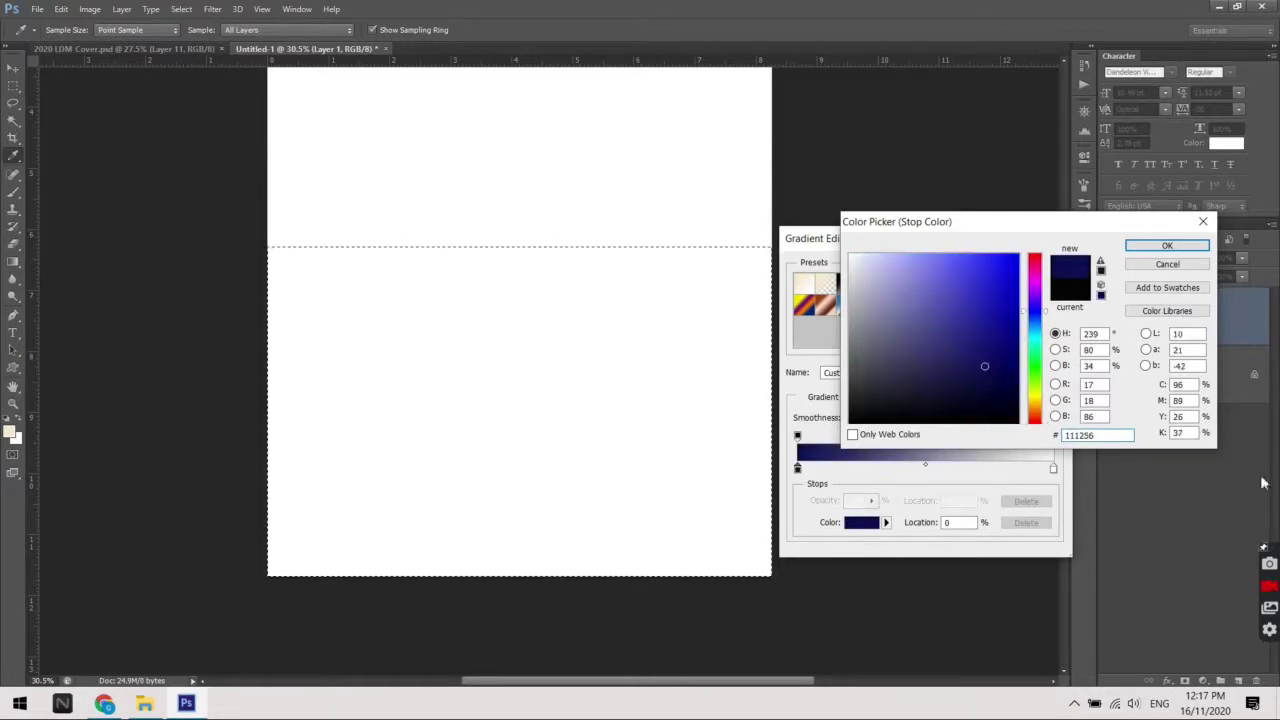
pyautogui.doubleClick(1109, 436)
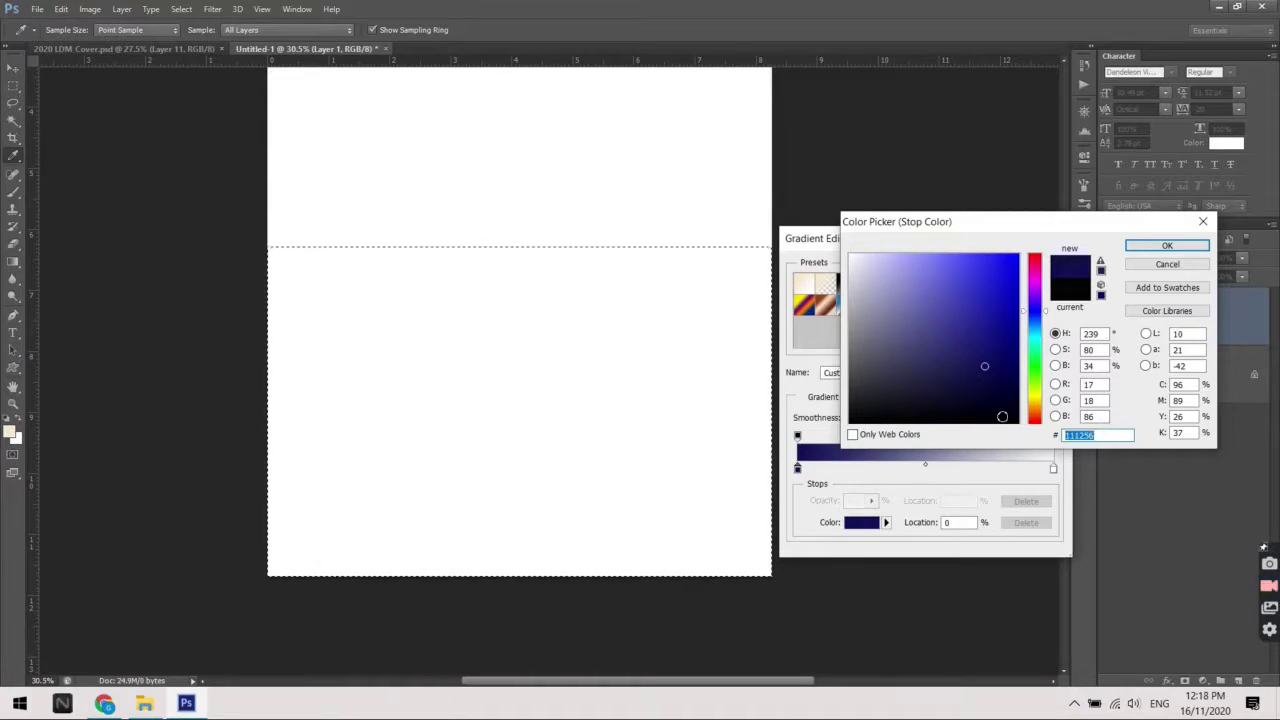
pyautogui.click(1034, 272)
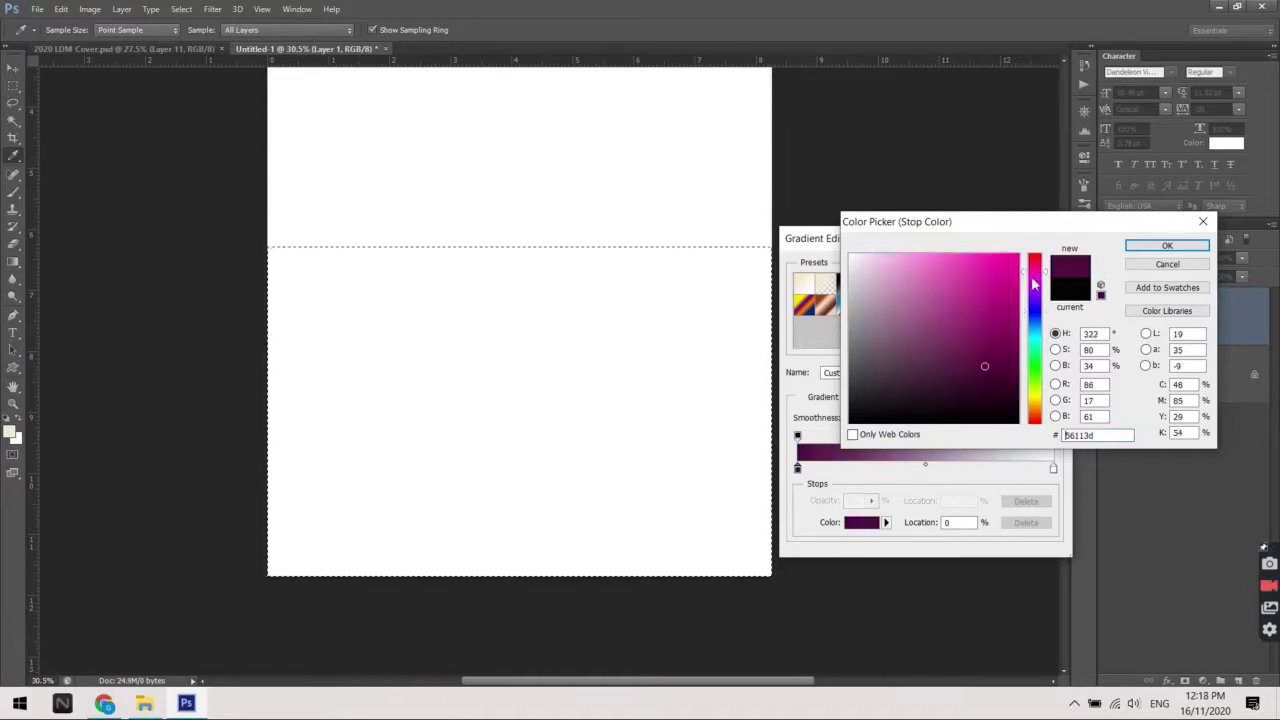
pyautogui.click(1014, 325)
pyautogui.click(1040, 266)
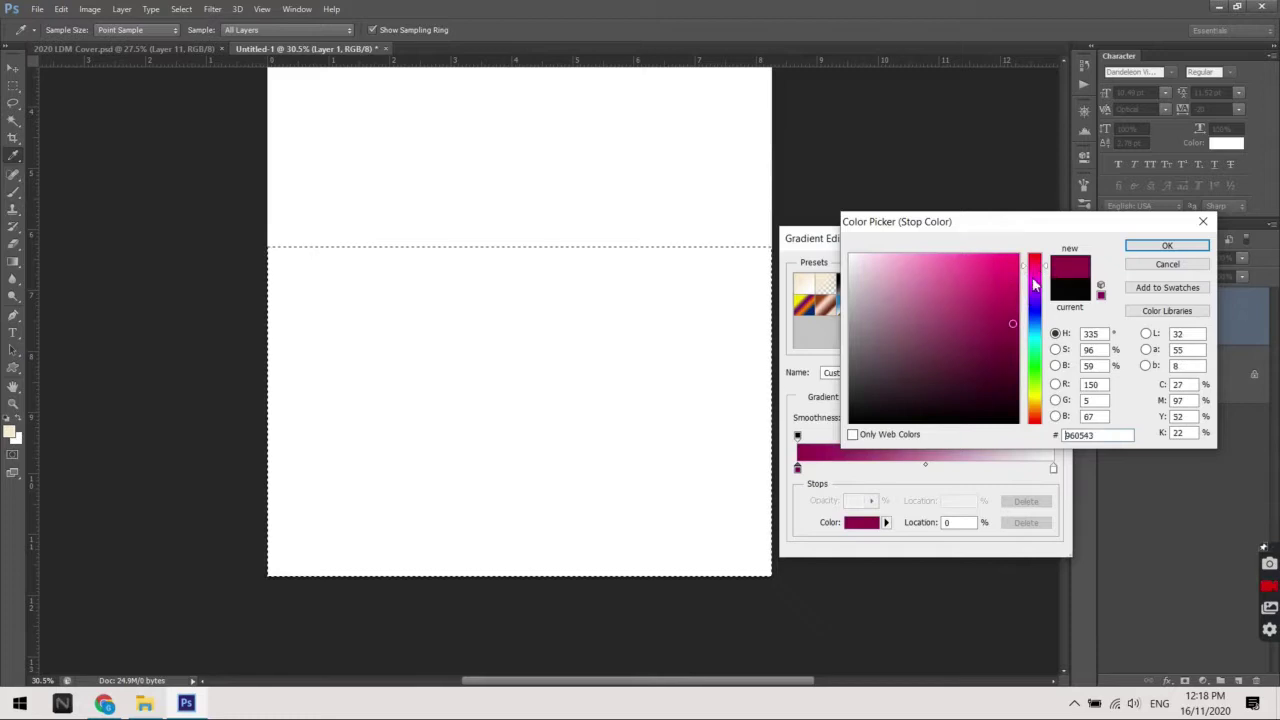
pyautogui.moveTo(1014, 318); pyautogui.dragTo(1013, 309)
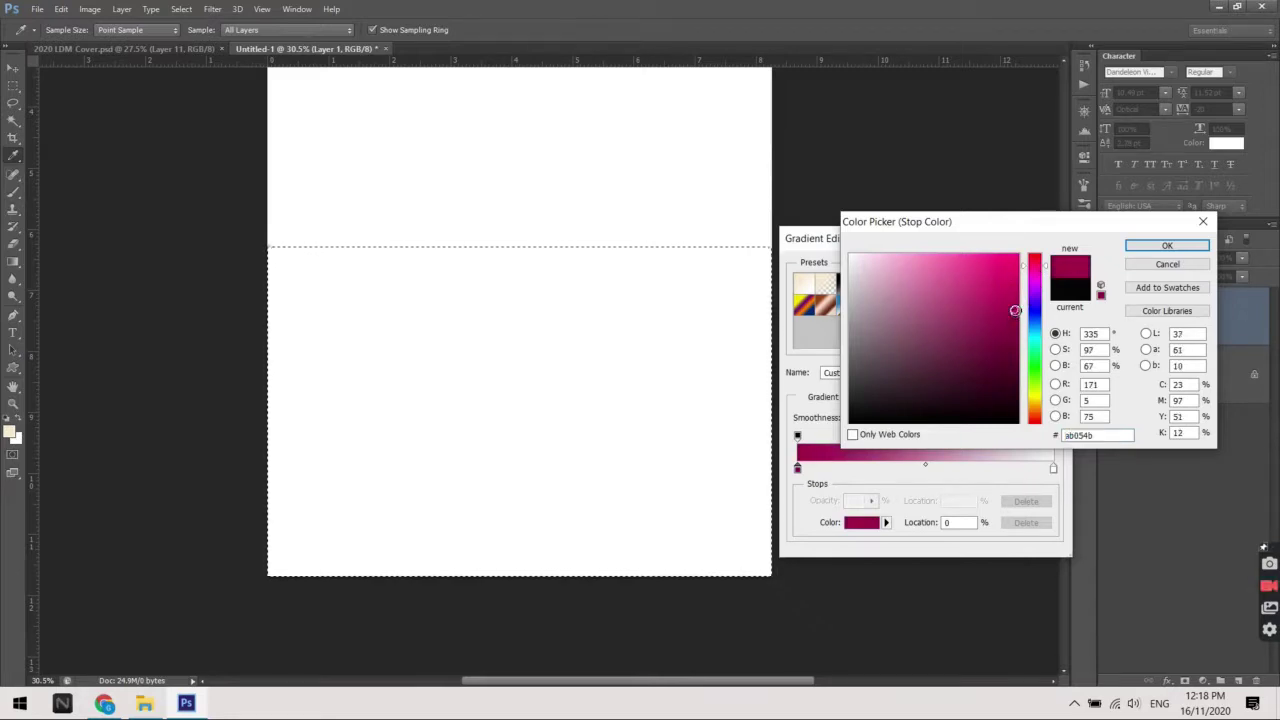
pyautogui.click(1172, 250)
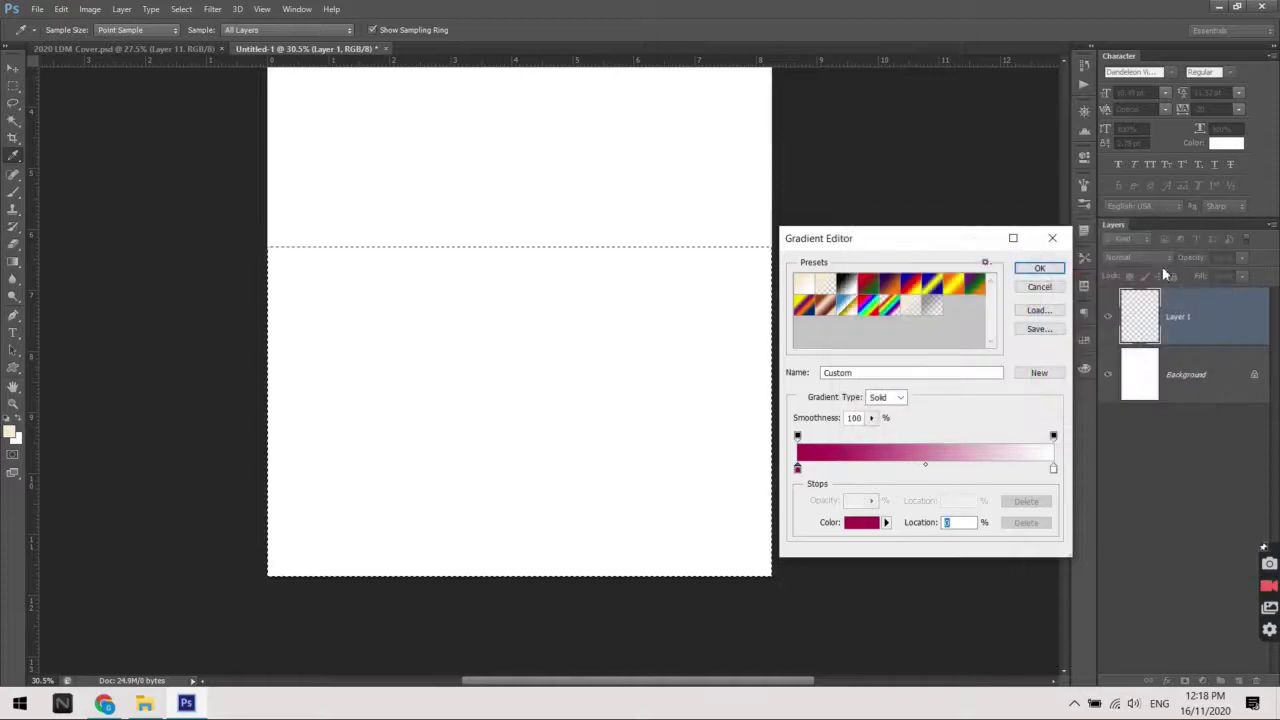
# Set the right colour stop to pink fe5685 and confirm the gradient
pyautogui.click(1053, 470)
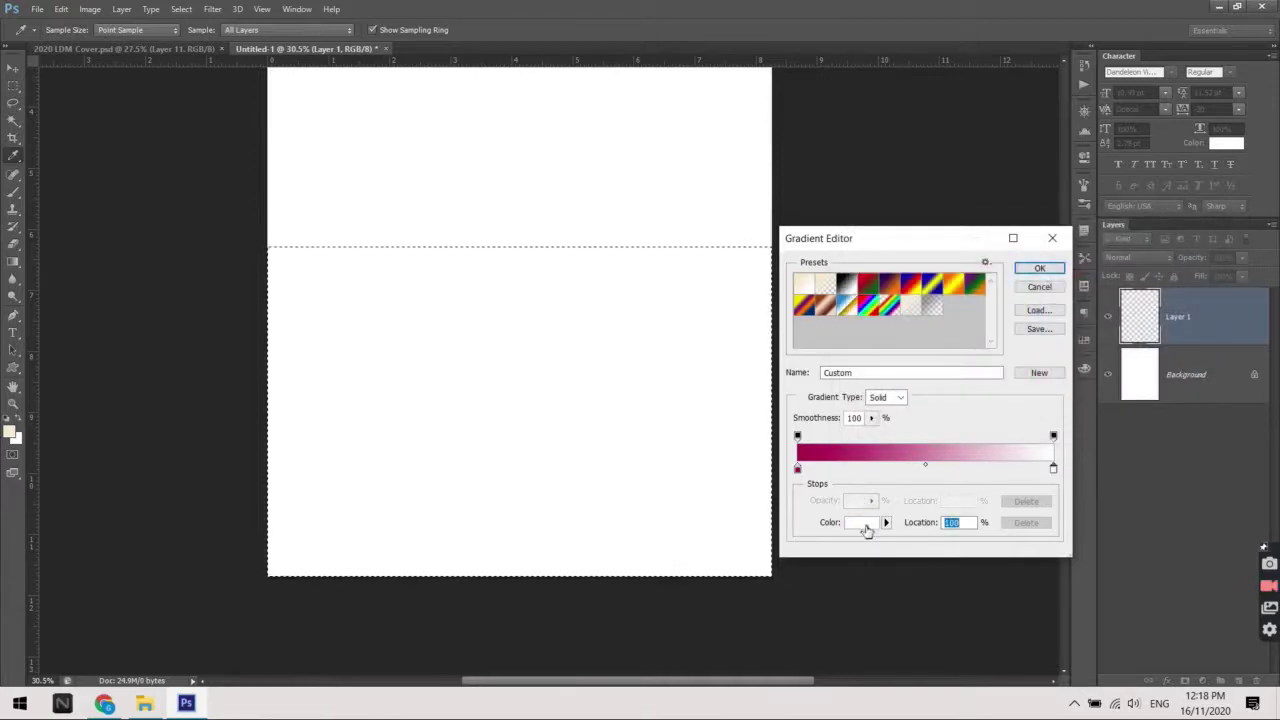
pyautogui.click(862, 522)
pyautogui.moveTo(938, 230); pyautogui.dragTo(889, 481)
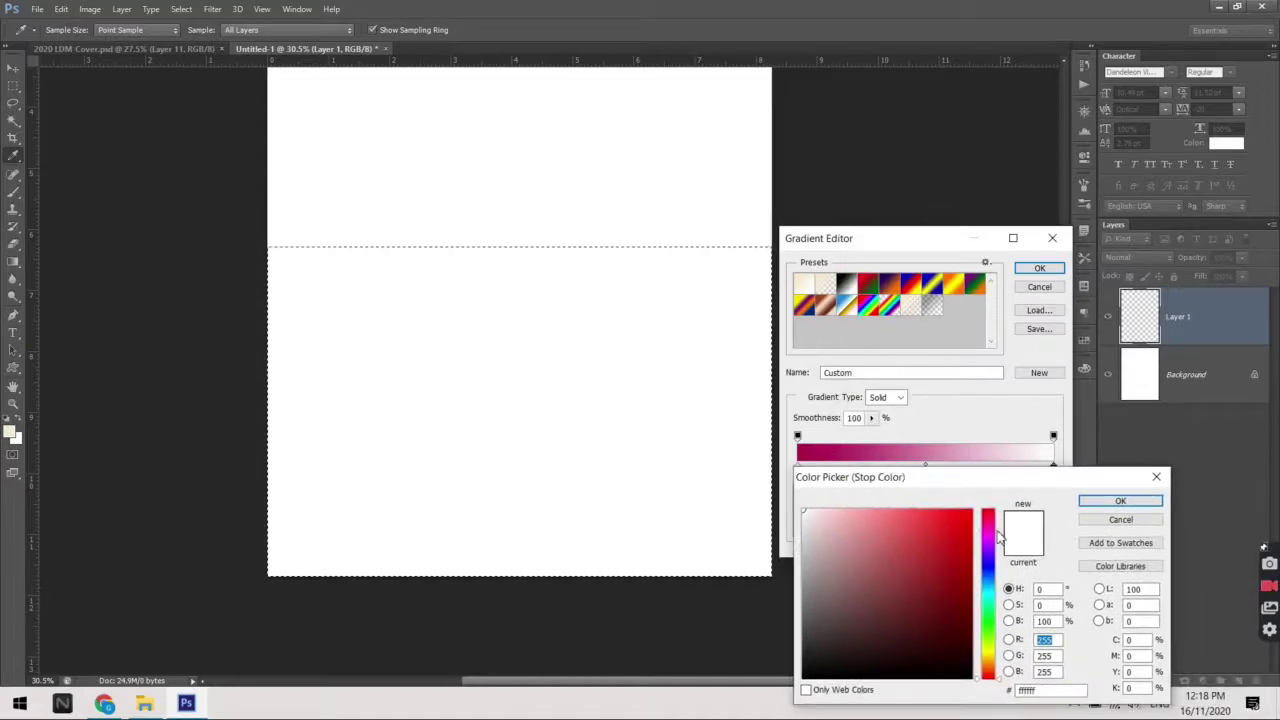
pyautogui.moveTo(993, 538); pyautogui.dragTo(989, 524)
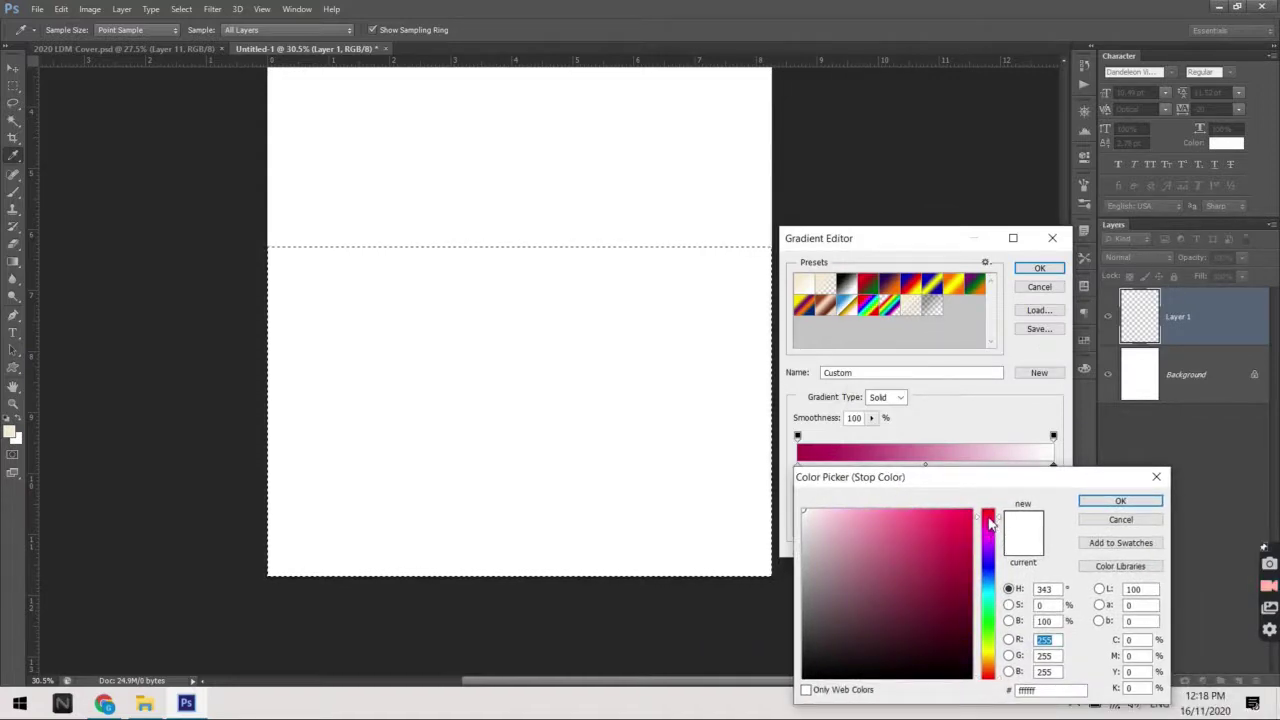
pyautogui.click(921, 514)
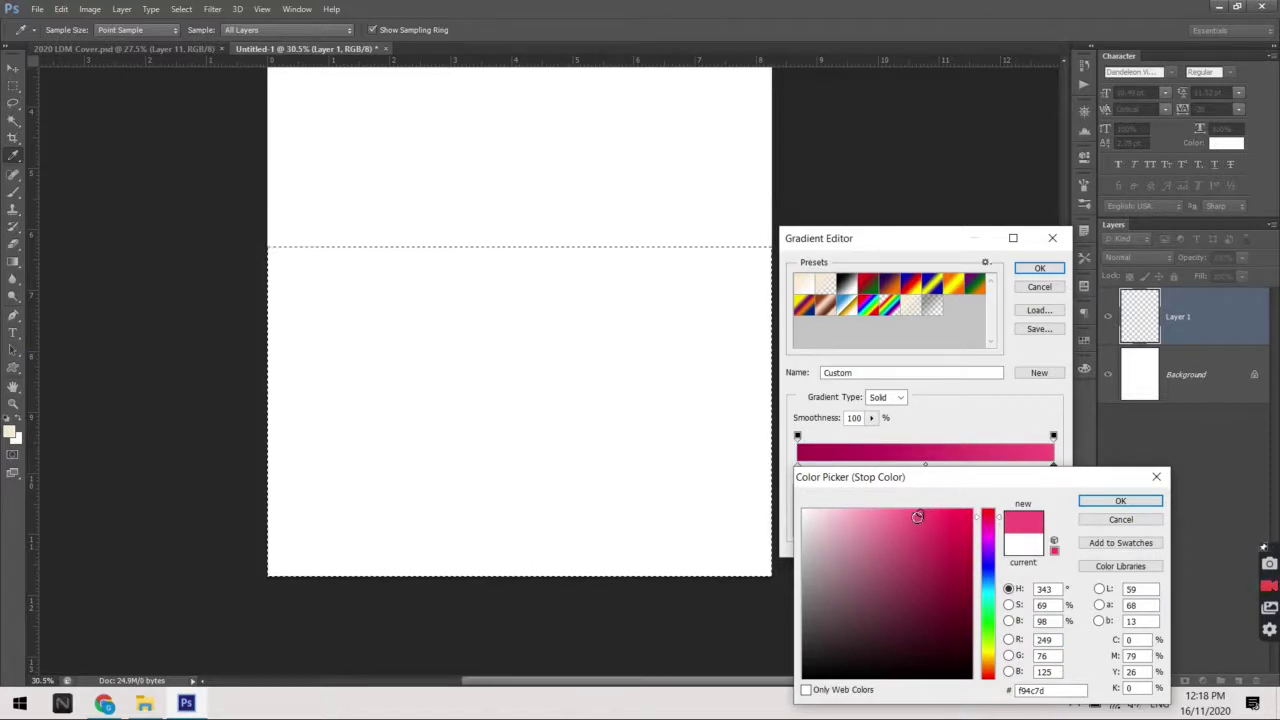
pyautogui.click(915, 510)
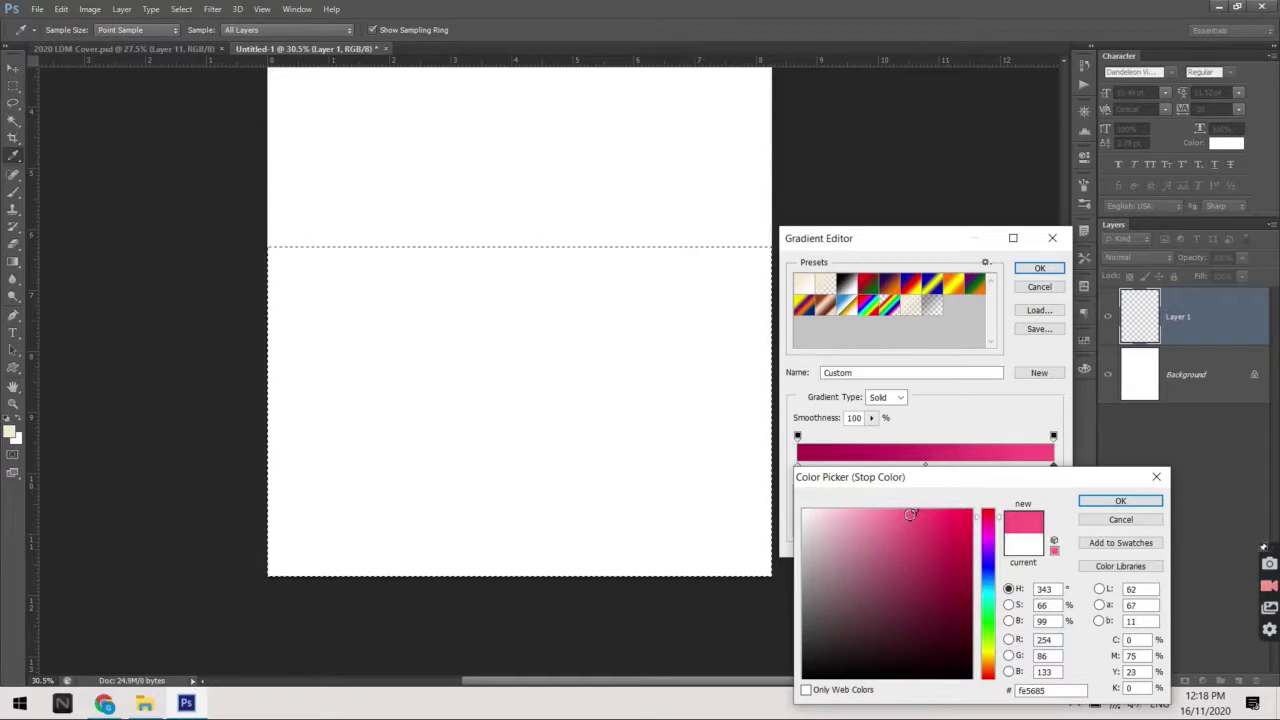
pyautogui.click(1119, 503)
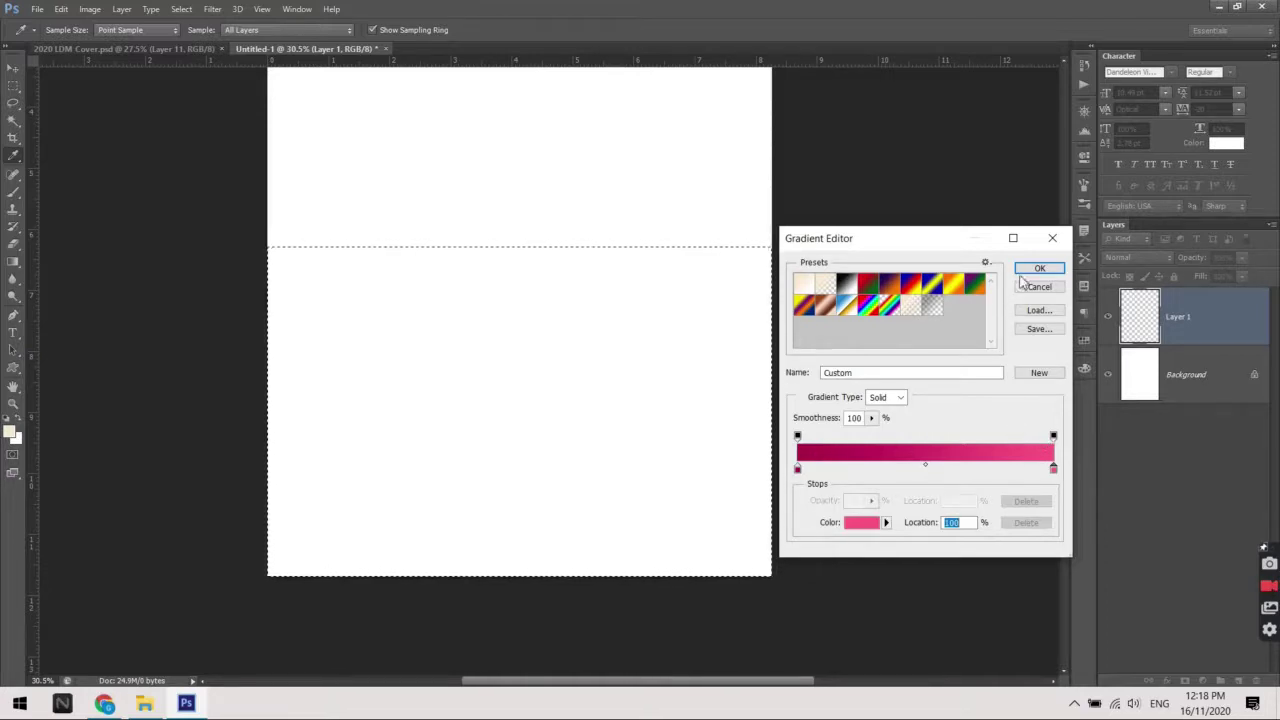
pyautogui.click(1037, 268)
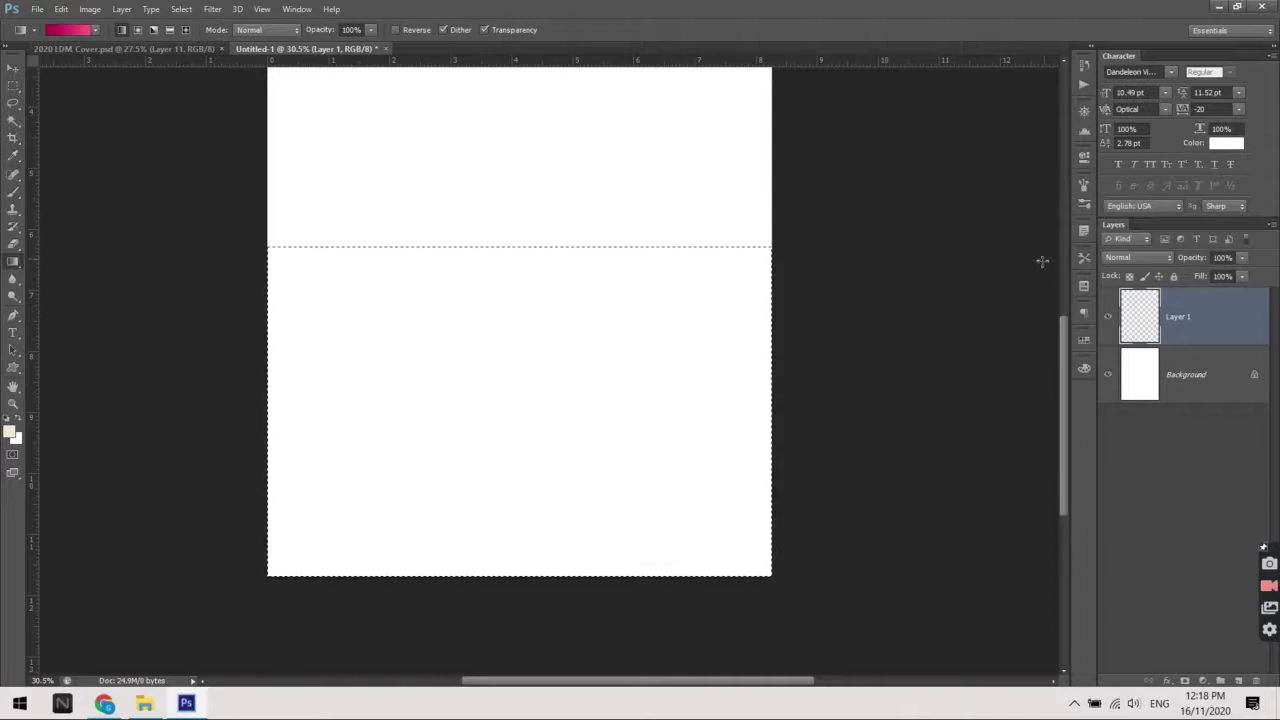
# Drag the gradient diagonally across the lower-half selection, then return to 2020 LDM Cover.psd
pyautogui.moveTo(228, 597); pyautogui.dragTo(750, 263)
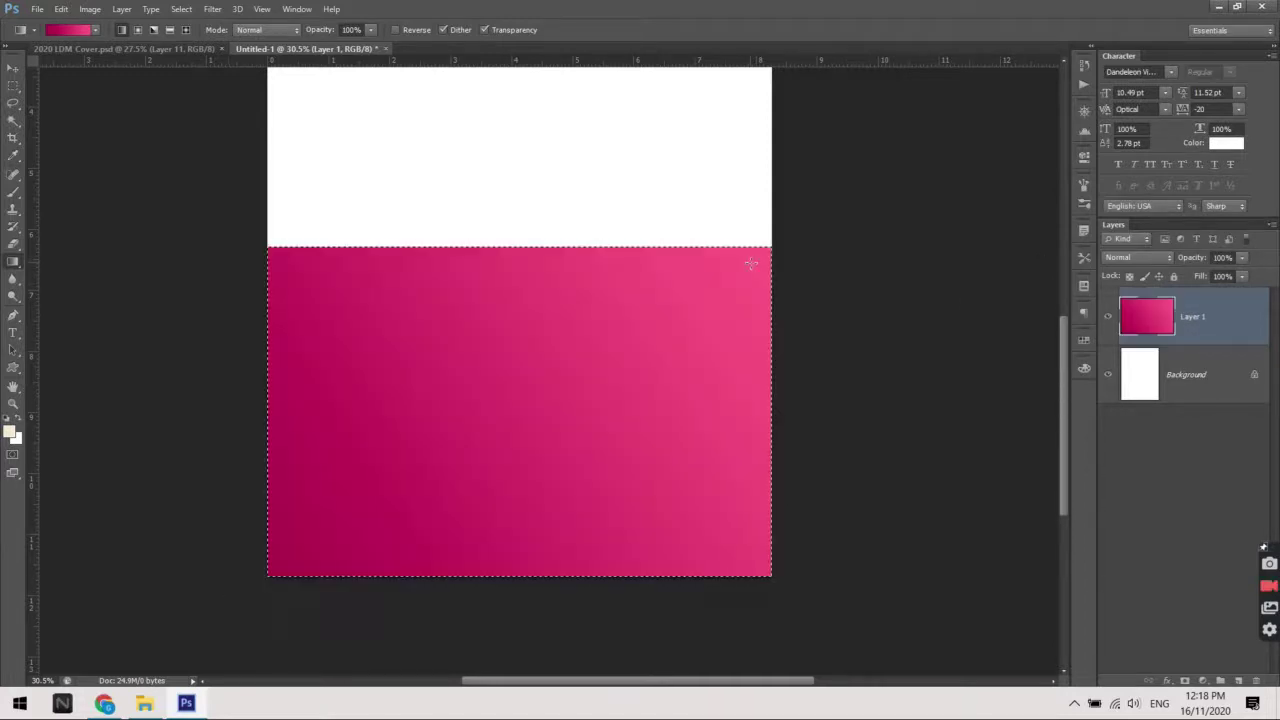
pyautogui.scroll(-3, 670, 400)
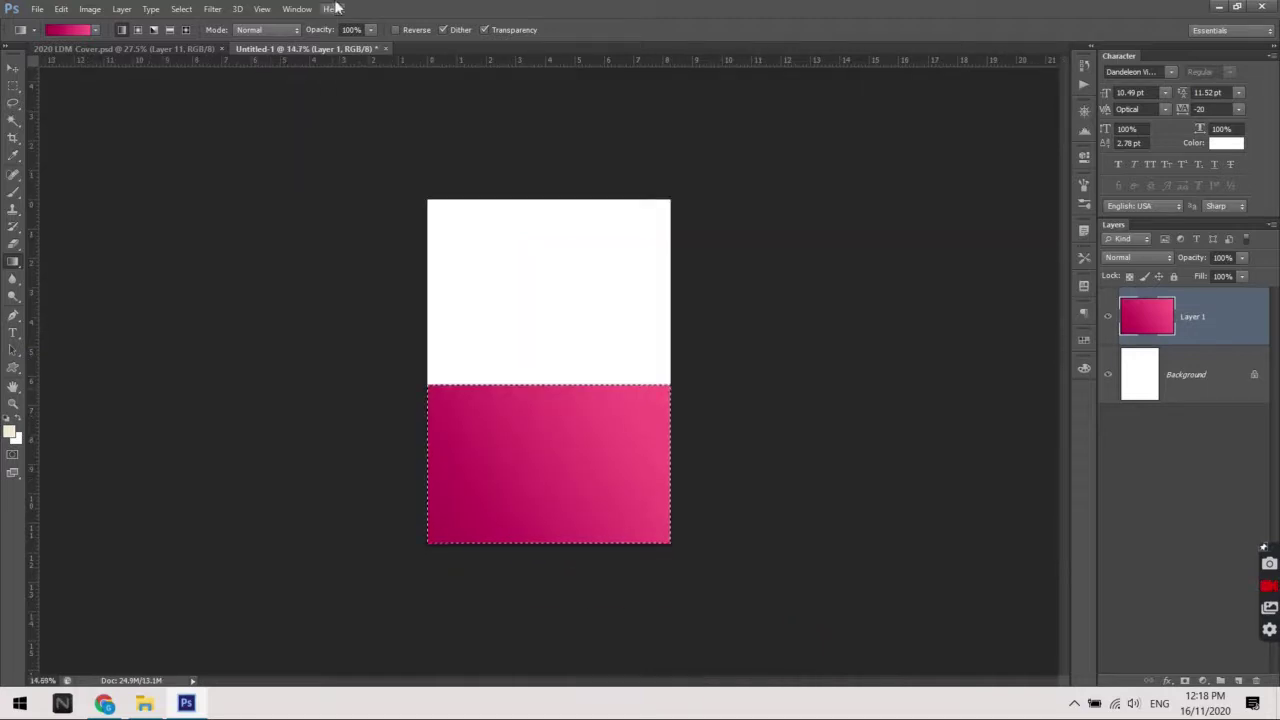
pyautogui.click(150, 48)
pyautogui.scroll(-1, 493, 160)
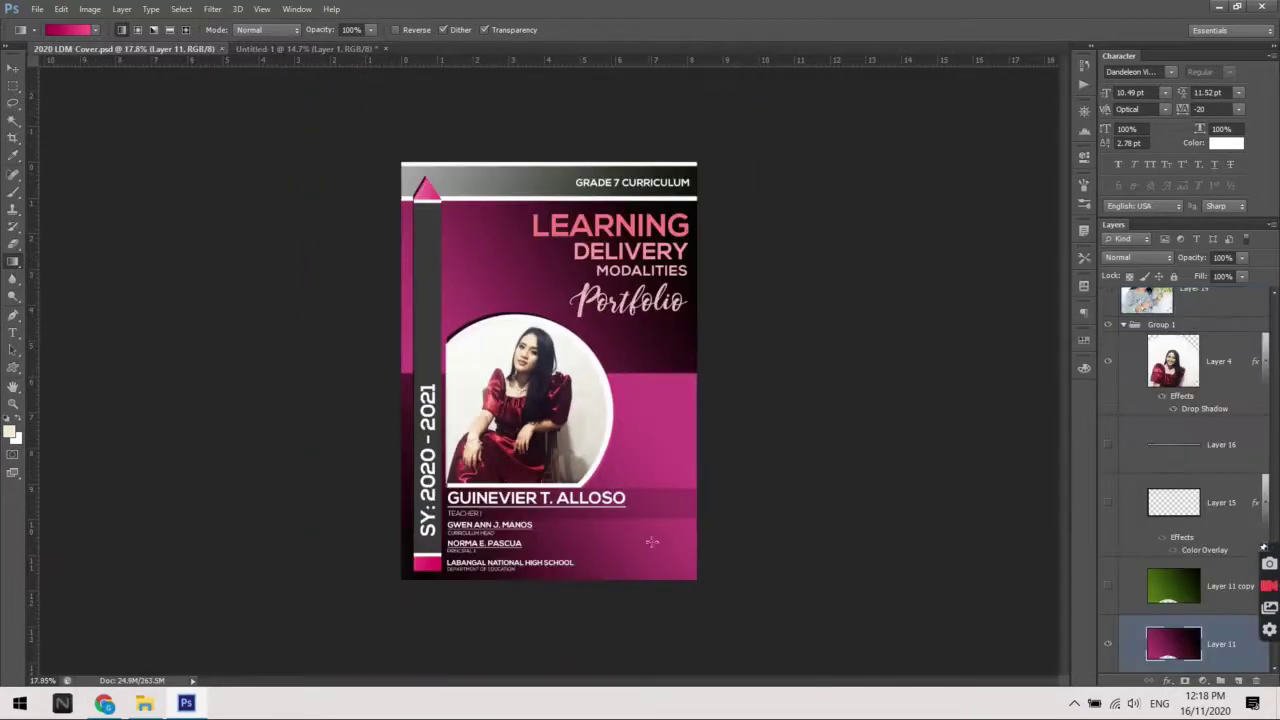
pyautogui.scroll(1, 493, 160)
pyautogui.click(305, 48)
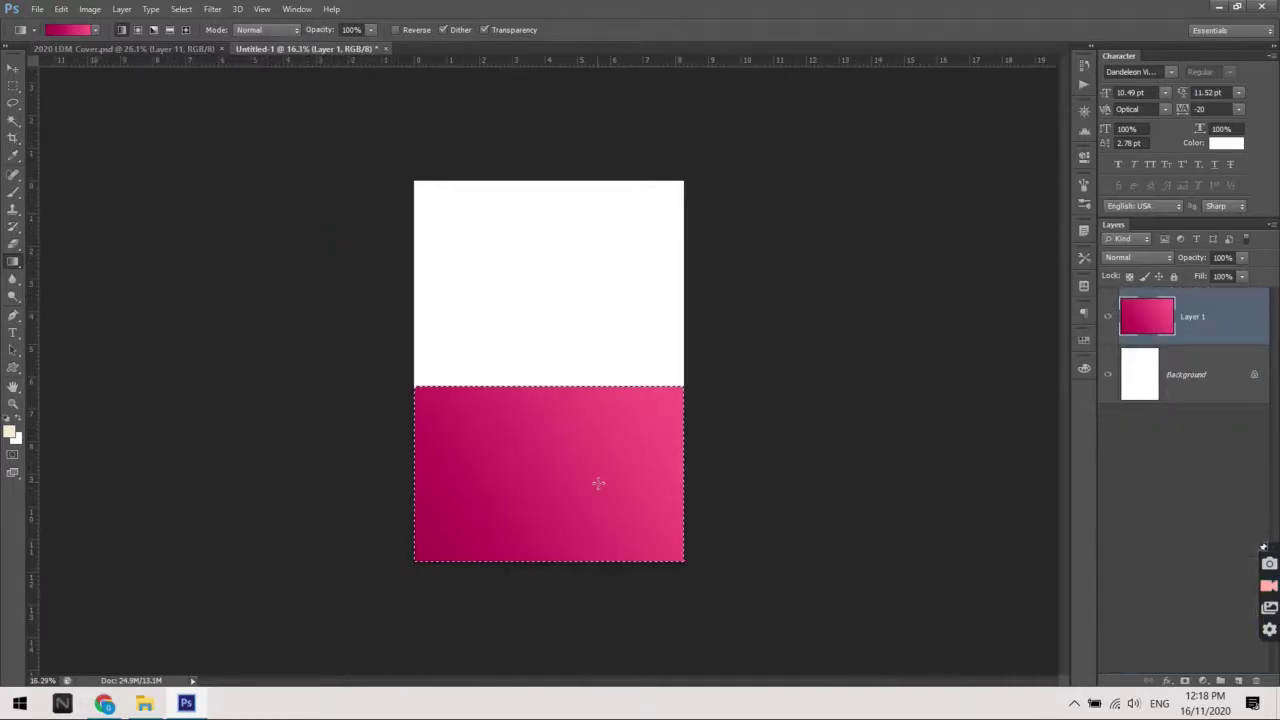
pyautogui.scroll(1, 549, 462)
pyautogui.scroll(1, 558, 466)
pyautogui.moveTo(560, 468); pyautogui.dragTo(574, 380)
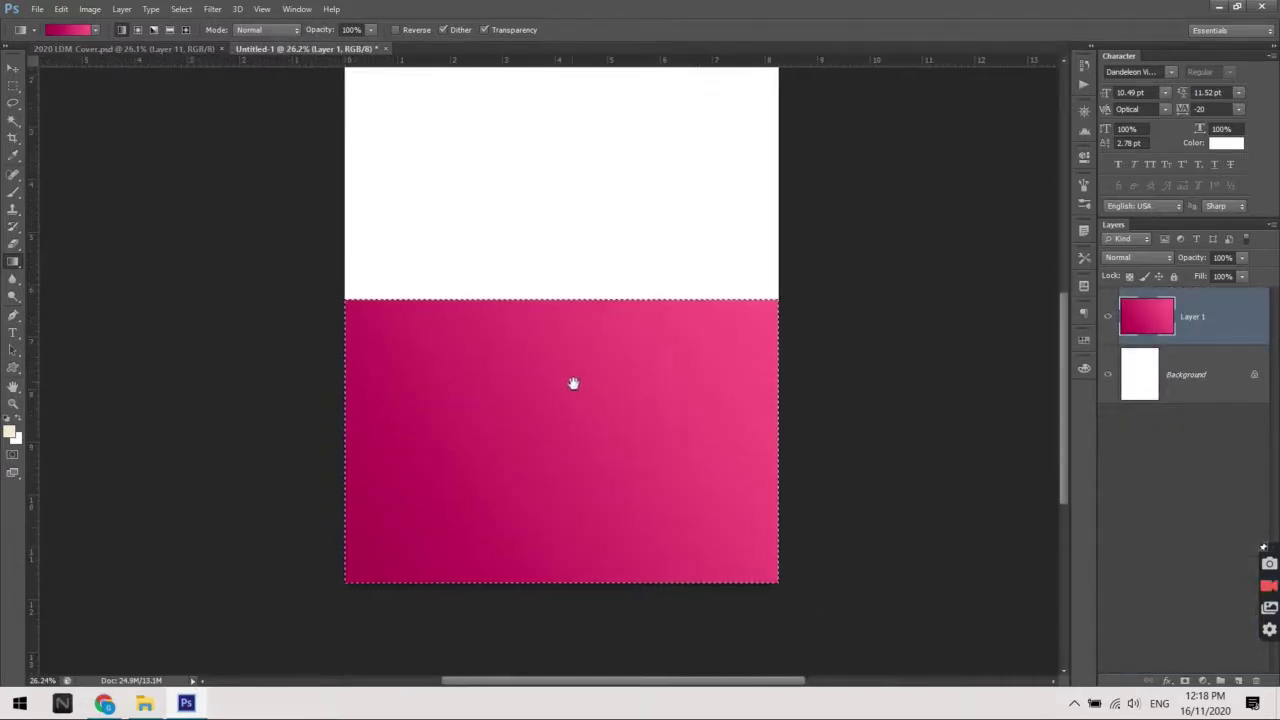
pyautogui.scroll(2, 343, 488)
pyautogui.scroll(-1, 343, 488)
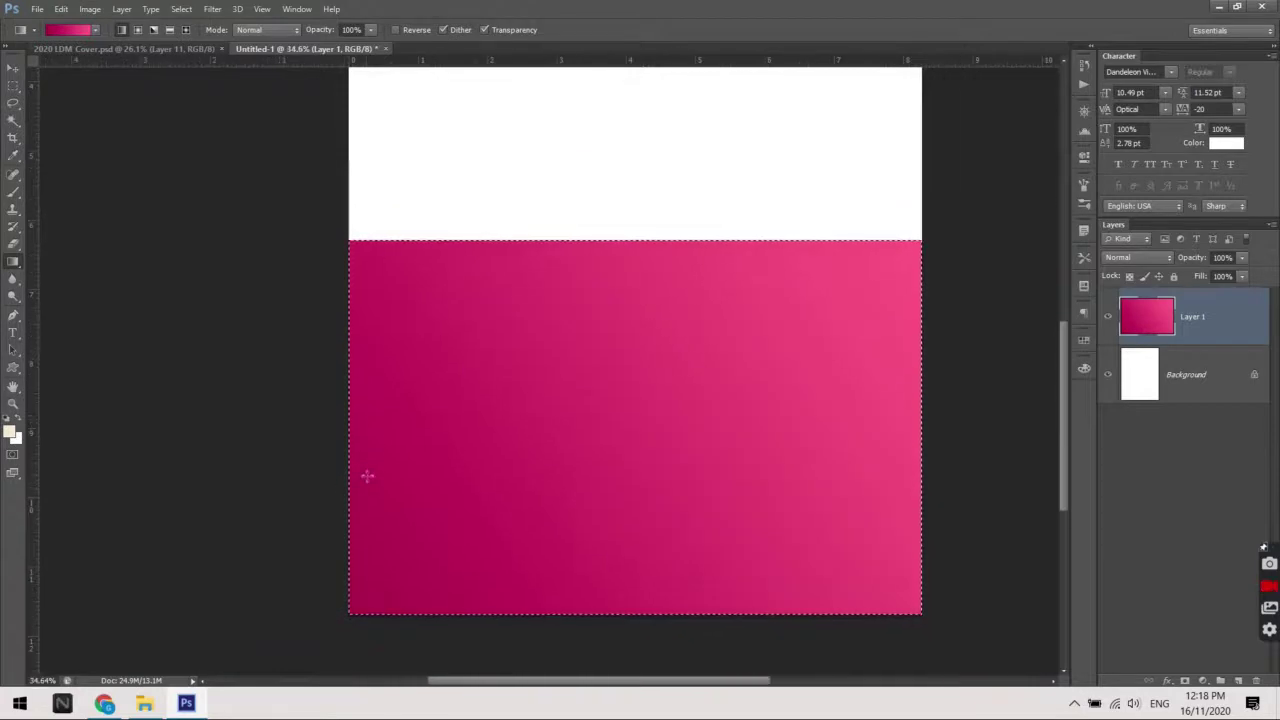
pyautogui.scroll(3, 345, 495)
pyautogui.scroll(2, 345, 500)
pyautogui.scroll(3, 335, 497)
pyautogui.scroll(-1, 330, 485)
pyautogui.scroll(-1, 330, 482)
pyautogui.scroll(-3, 330, 482)
pyautogui.scroll(-2, 514, 474)
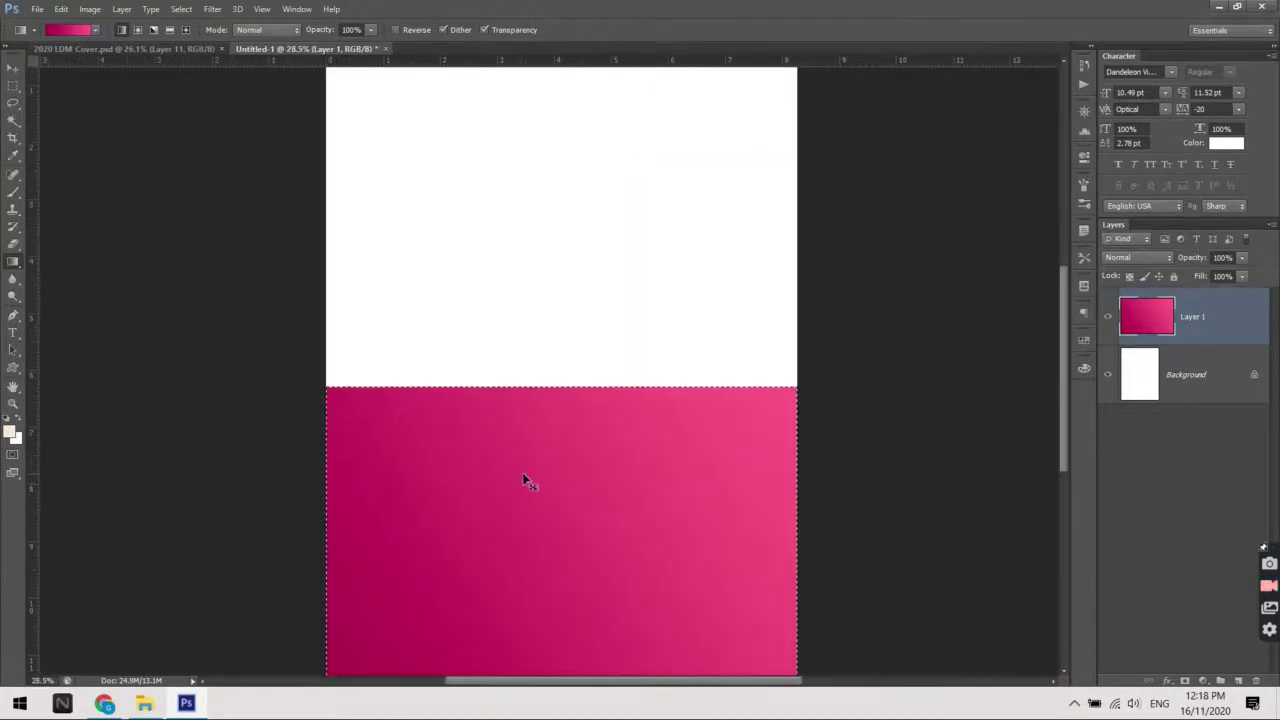
pyautogui.scroll(-2, 636, 425)
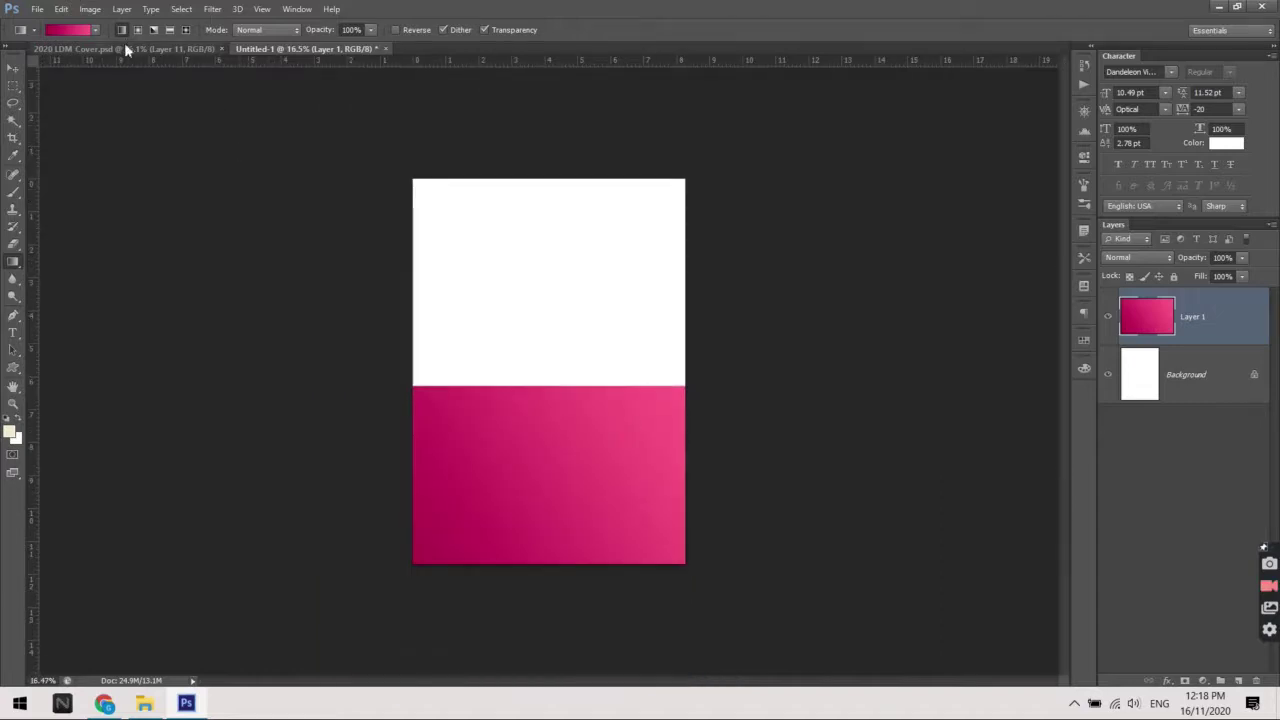
pyautogui.click(124, 46)
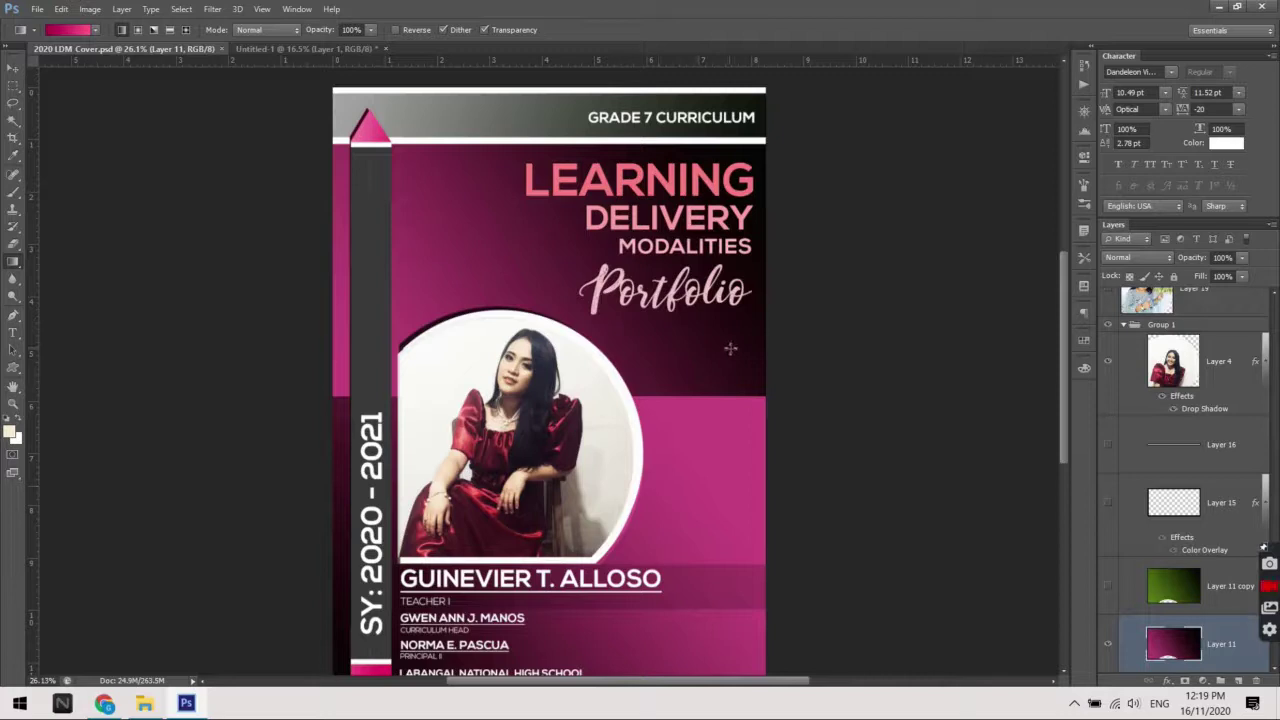
# Leave the cover uncropped via Don't Crop, then return to the Untitled-1 document
pyautogui.press('c')
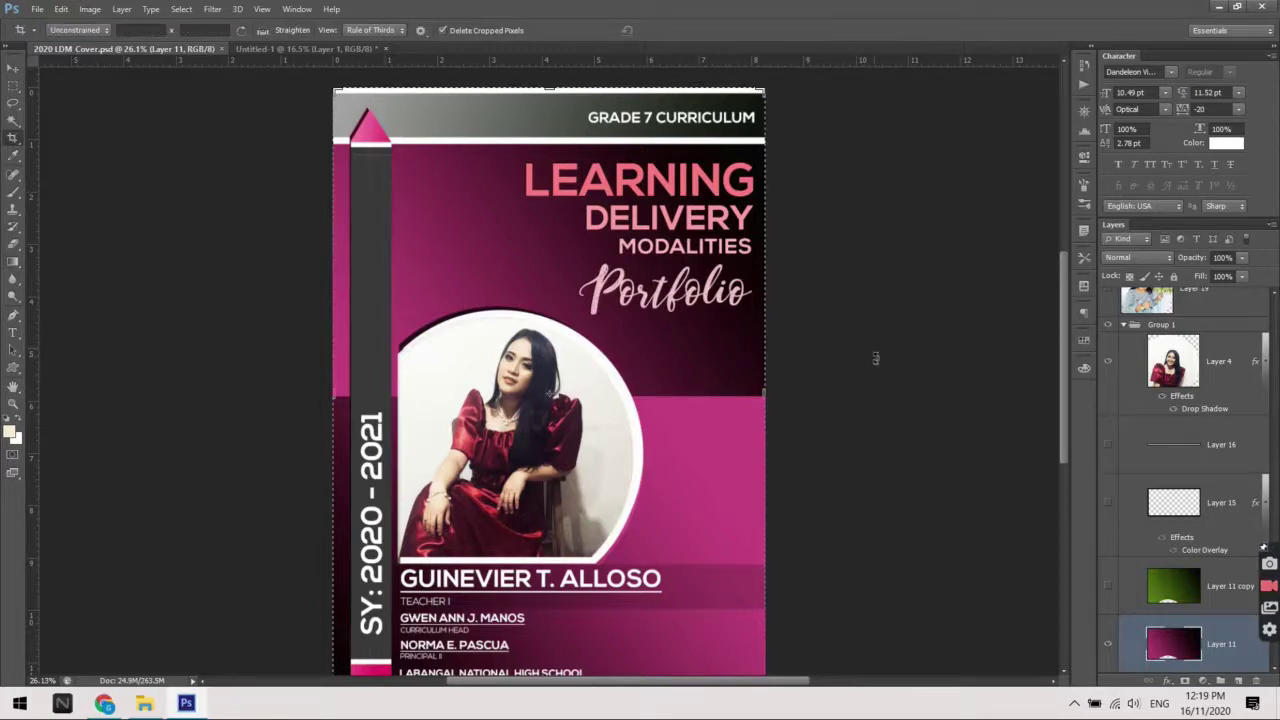
pyautogui.click(491, 266)
pyautogui.press('v')
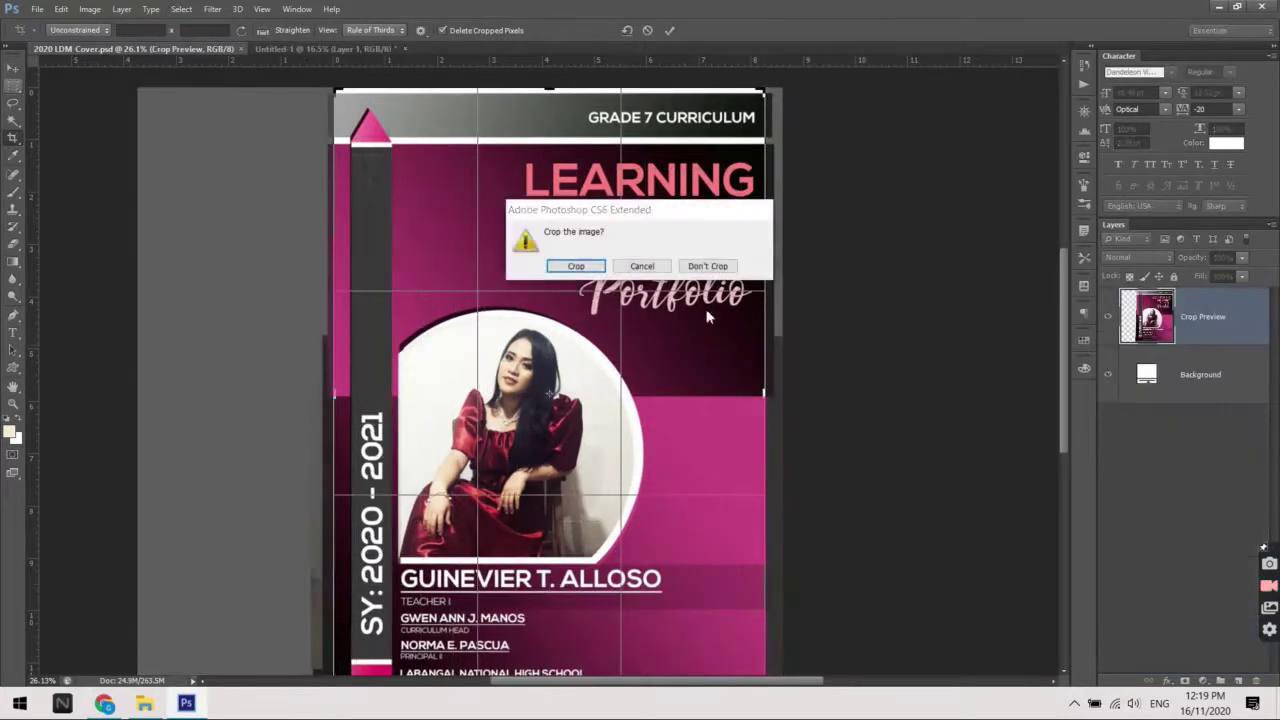
pyautogui.click(708, 266)
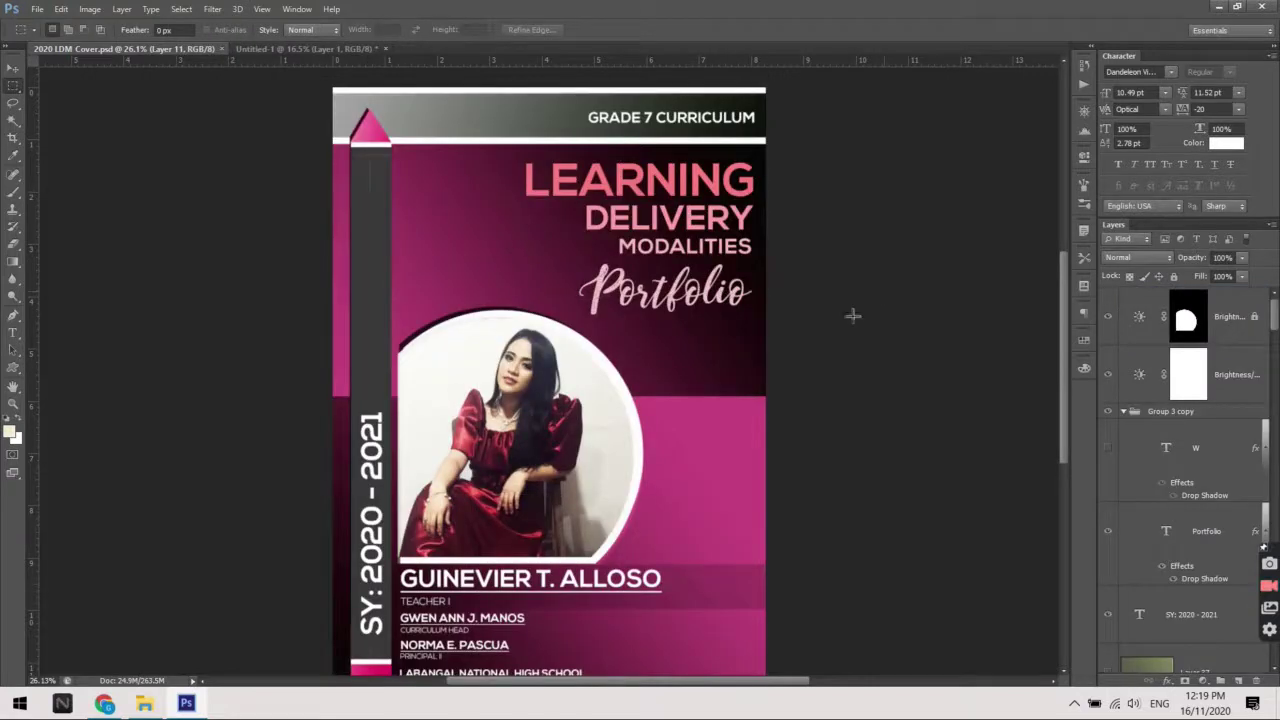
pyautogui.press('v')
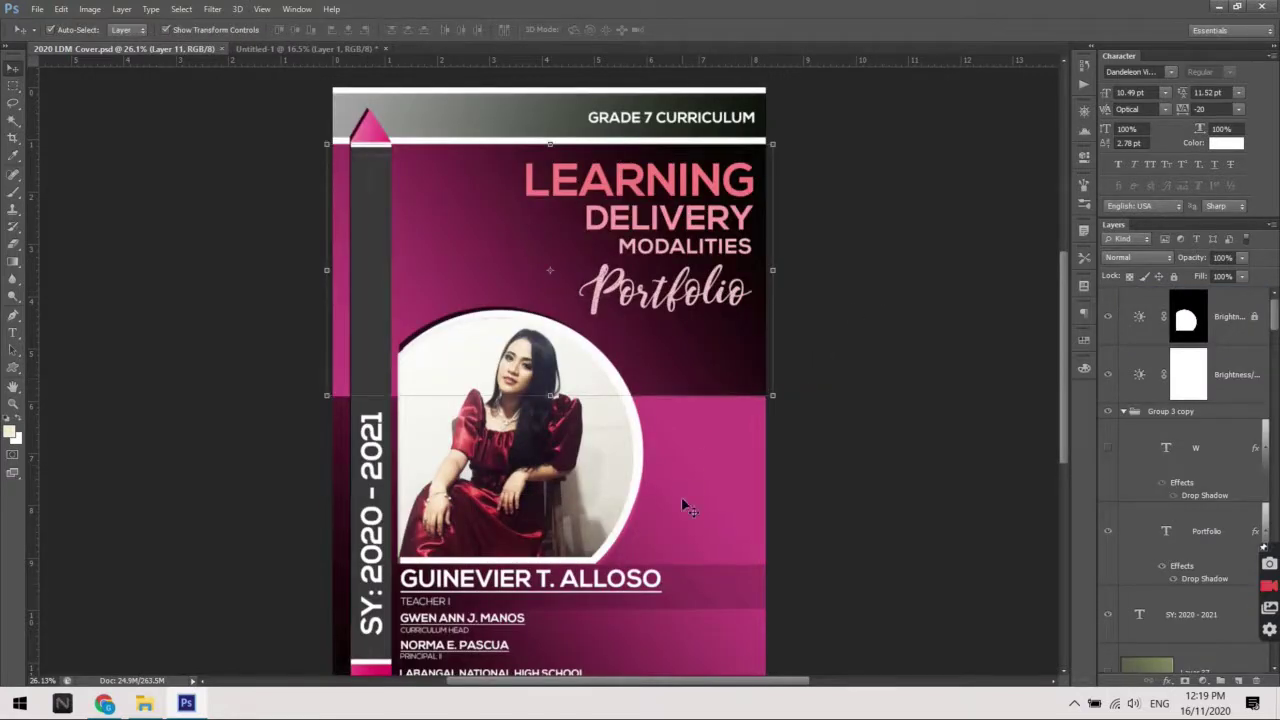
pyautogui.scroll(-1, 630, 508)
pyautogui.scroll(-1, 405, 602)
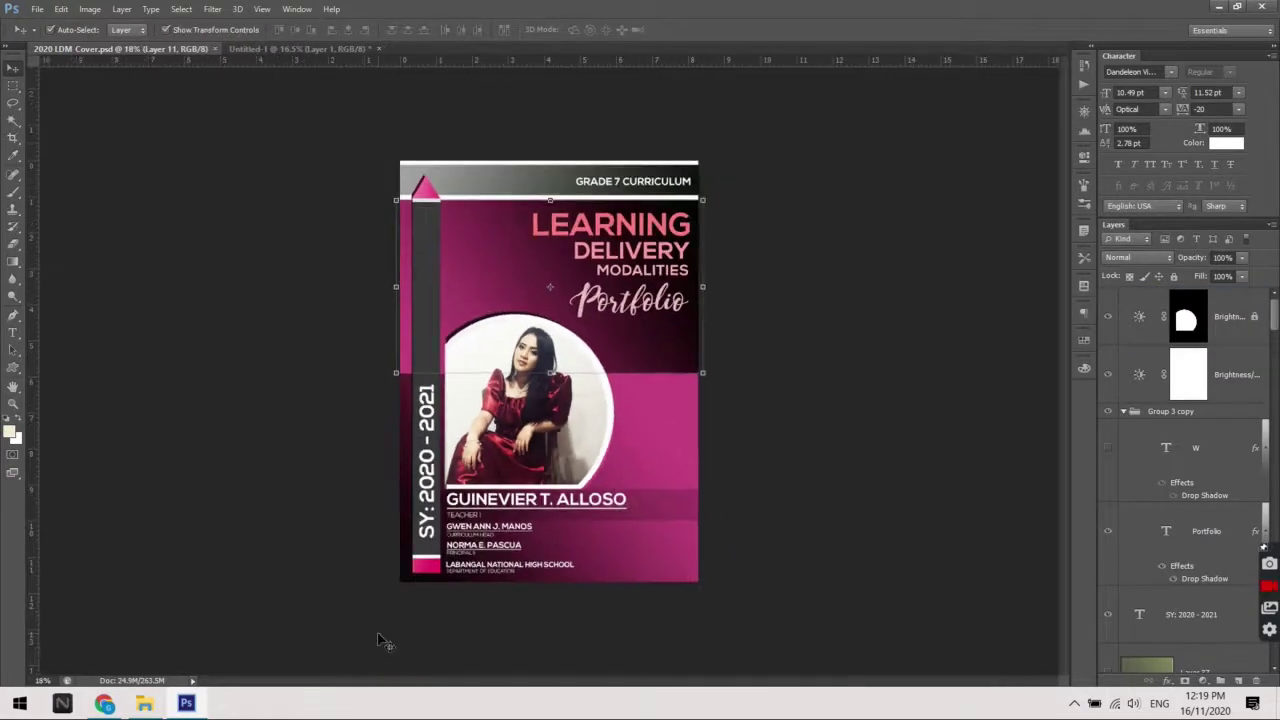
pyautogui.click(317, 48)
pyautogui.scroll(1, 594, 272)
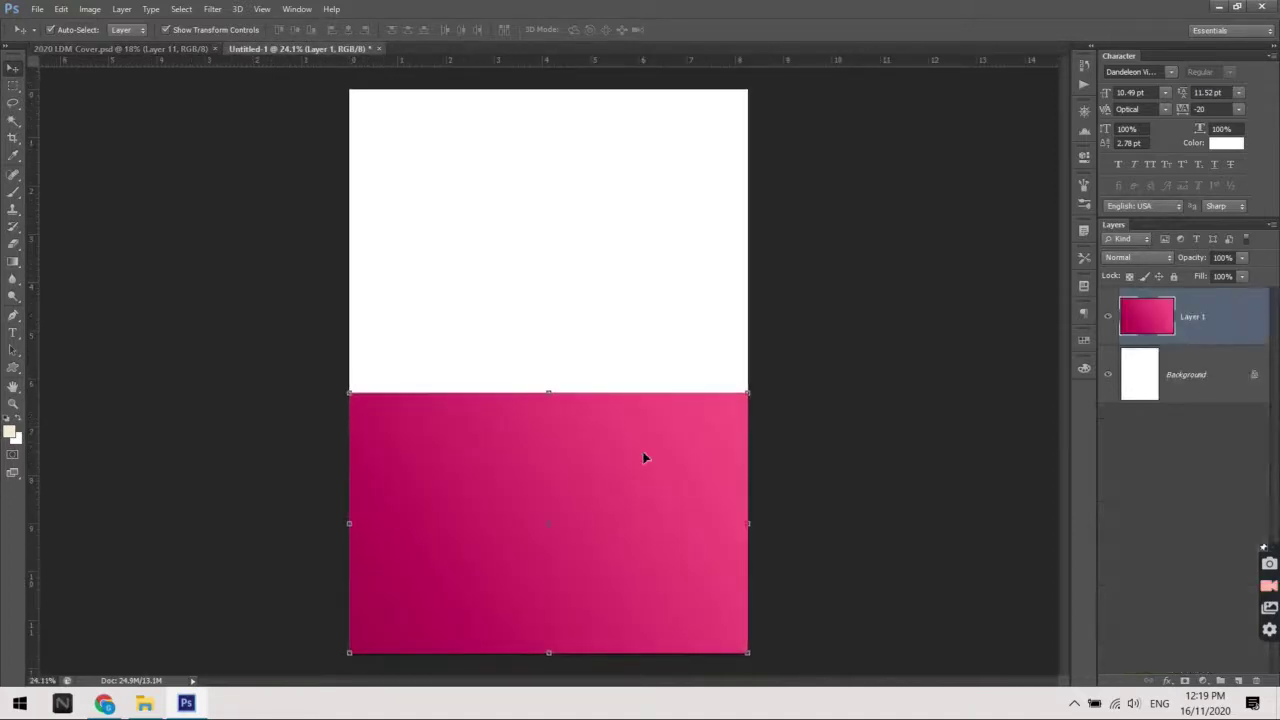
# Draw a rectangular marquee over the white area above the pink gradient
pyautogui.scroll(-1, 646, 459)
pyautogui.scroll(1, 706, 496)
pyautogui.press('m')
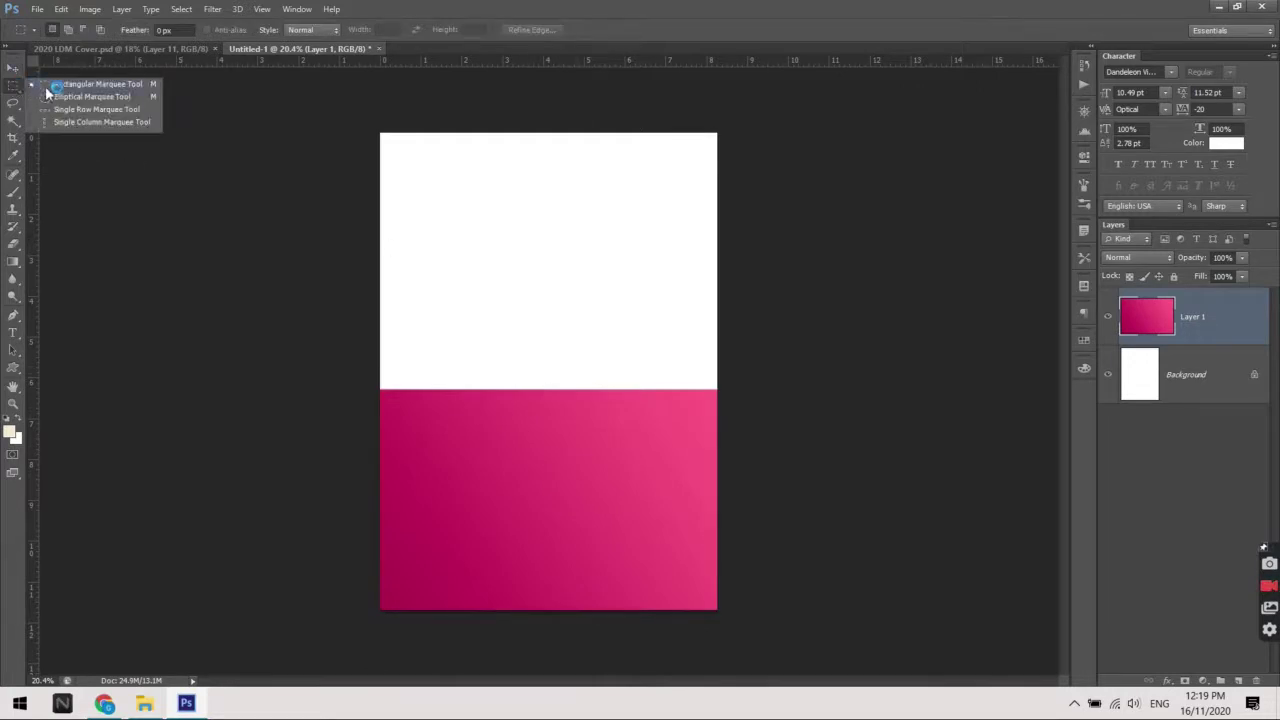
pyautogui.click(60, 84)
pyautogui.moveTo(332, 175); pyautogui.dragTo(807, 389)
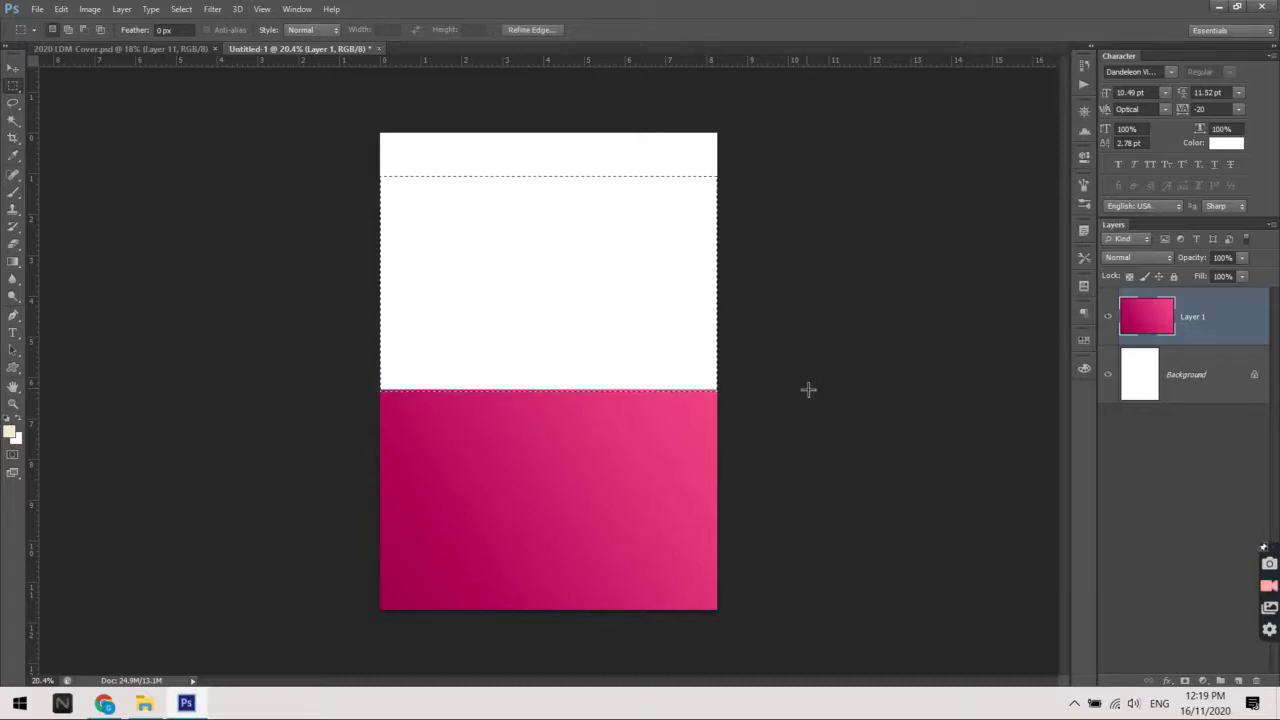
# Add a new empty Layer 2 above Layer 1
pyautogui.hotkey('ctrl', 'shift', 'n')
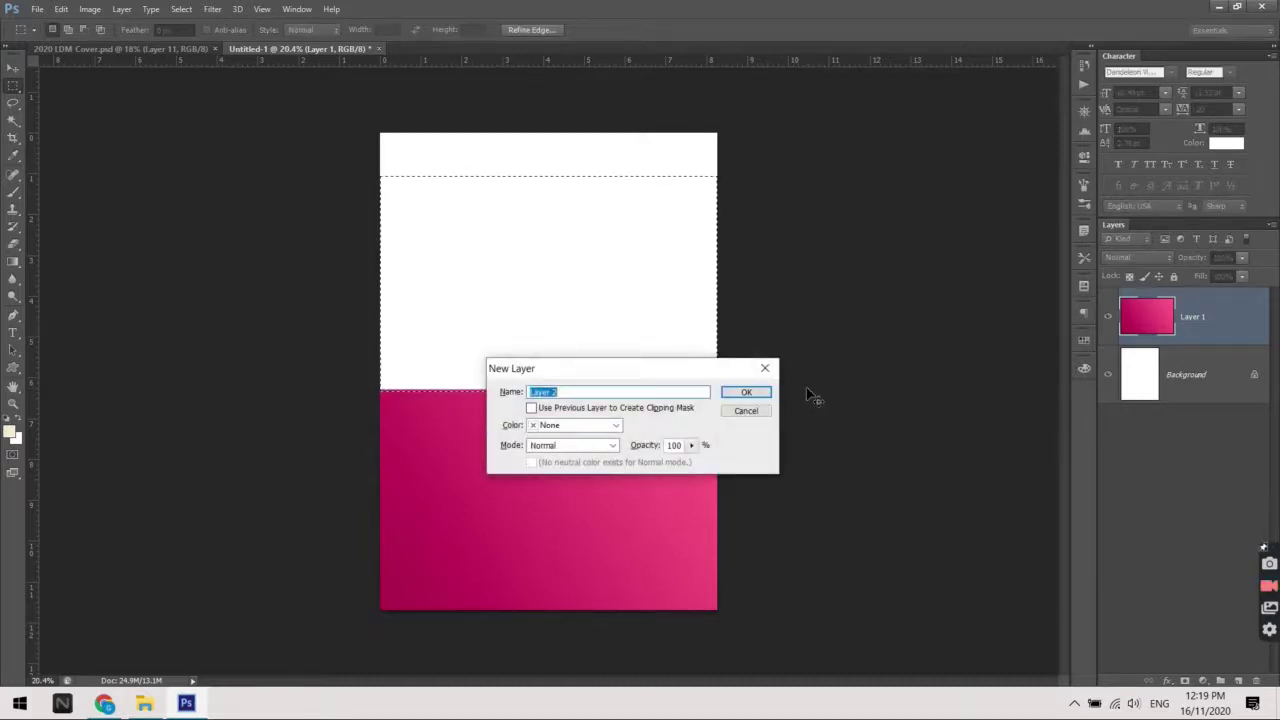
pyautogui.press('Return')
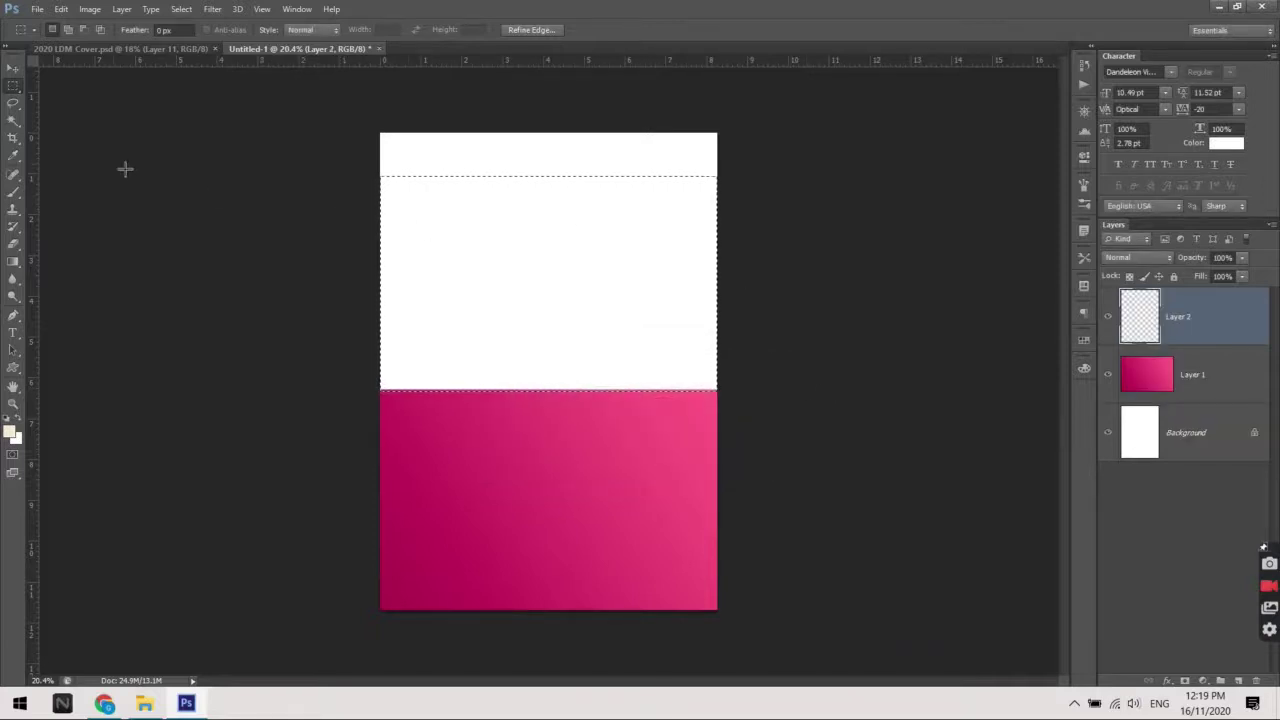
pyautogui.rightClick(13, 261)
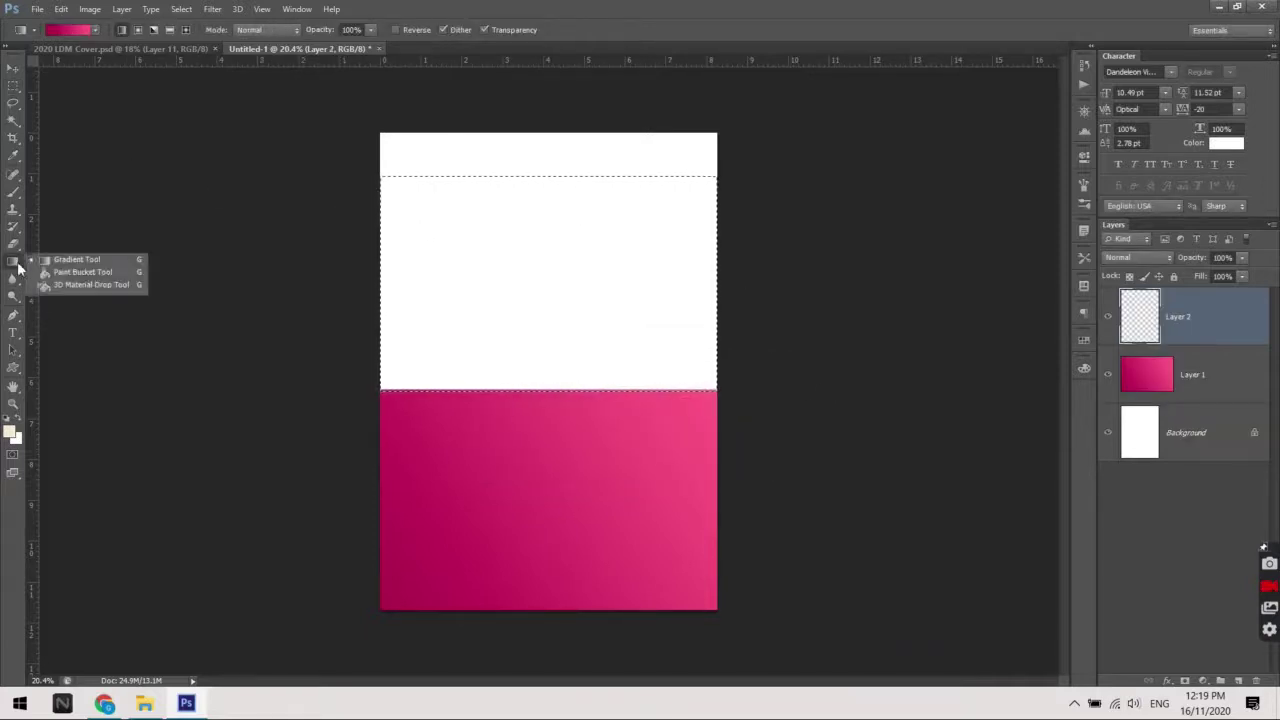
# Fill the selected band on Layer 2 with the pink gradient, dragged diagonally from upper right to lower left
pyautogui.click(72, 261)
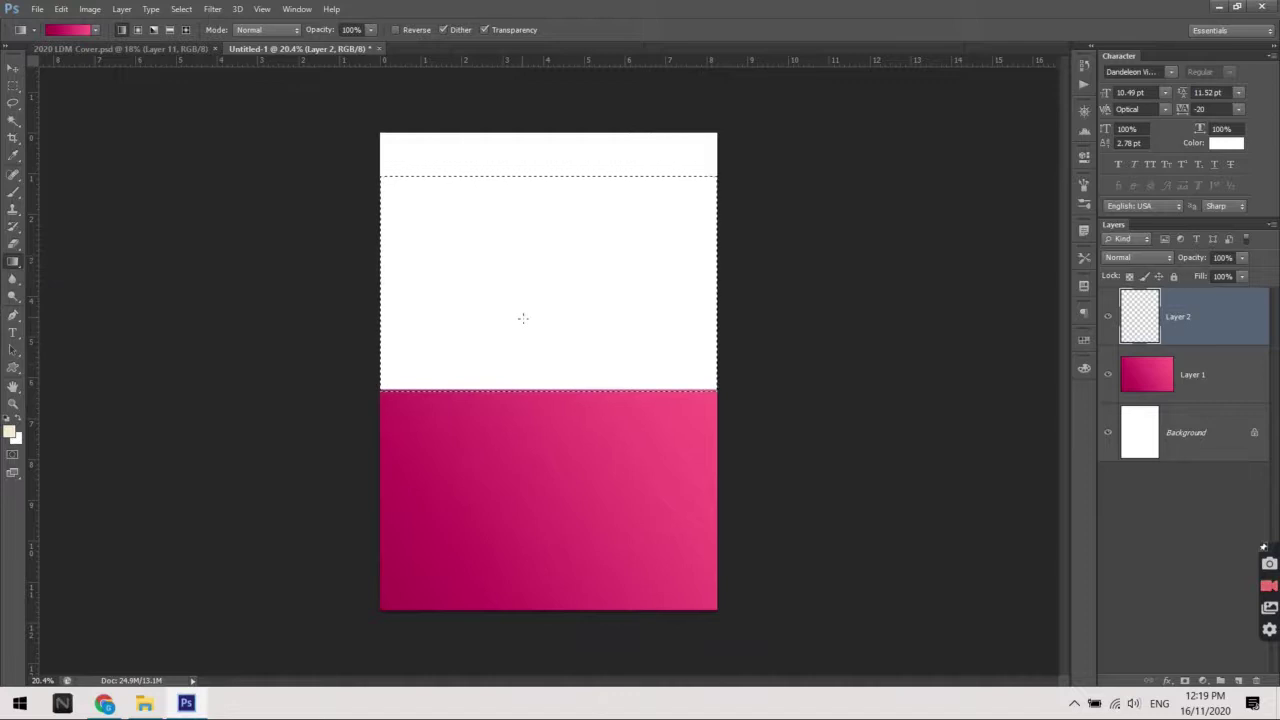
pyautogui.click(66, 30)
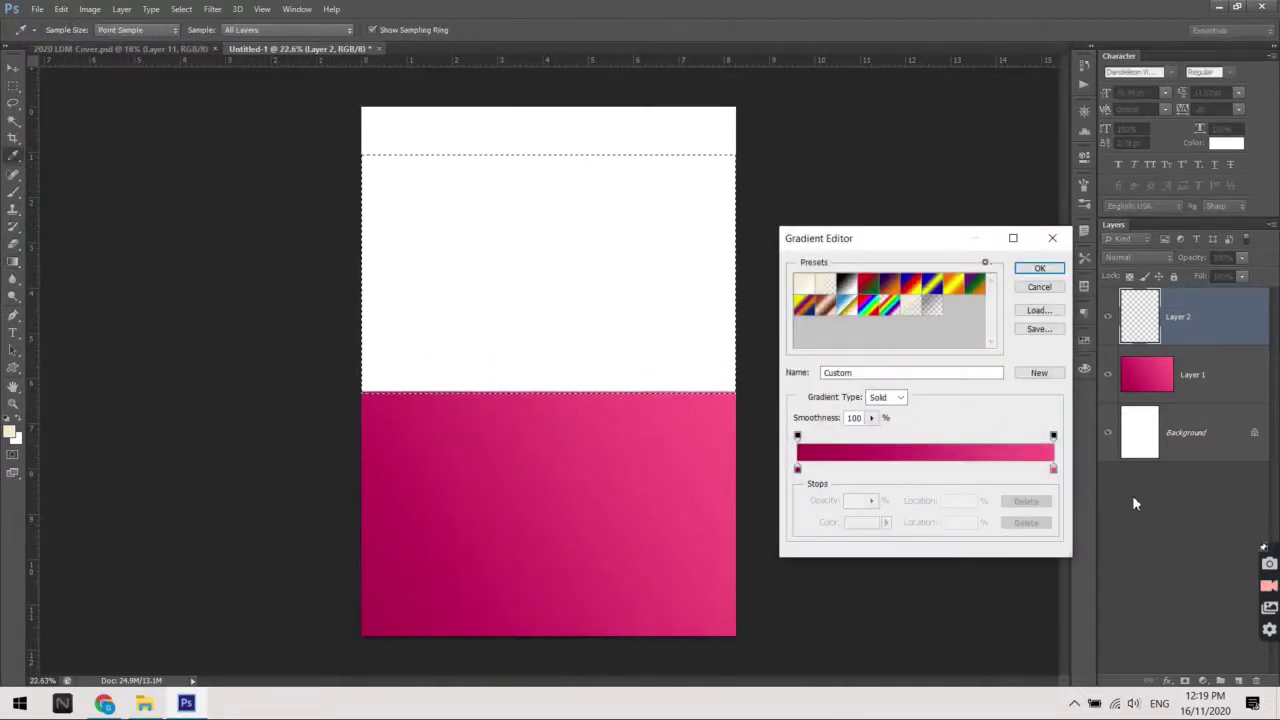
pyautogui.click(1039, 272)
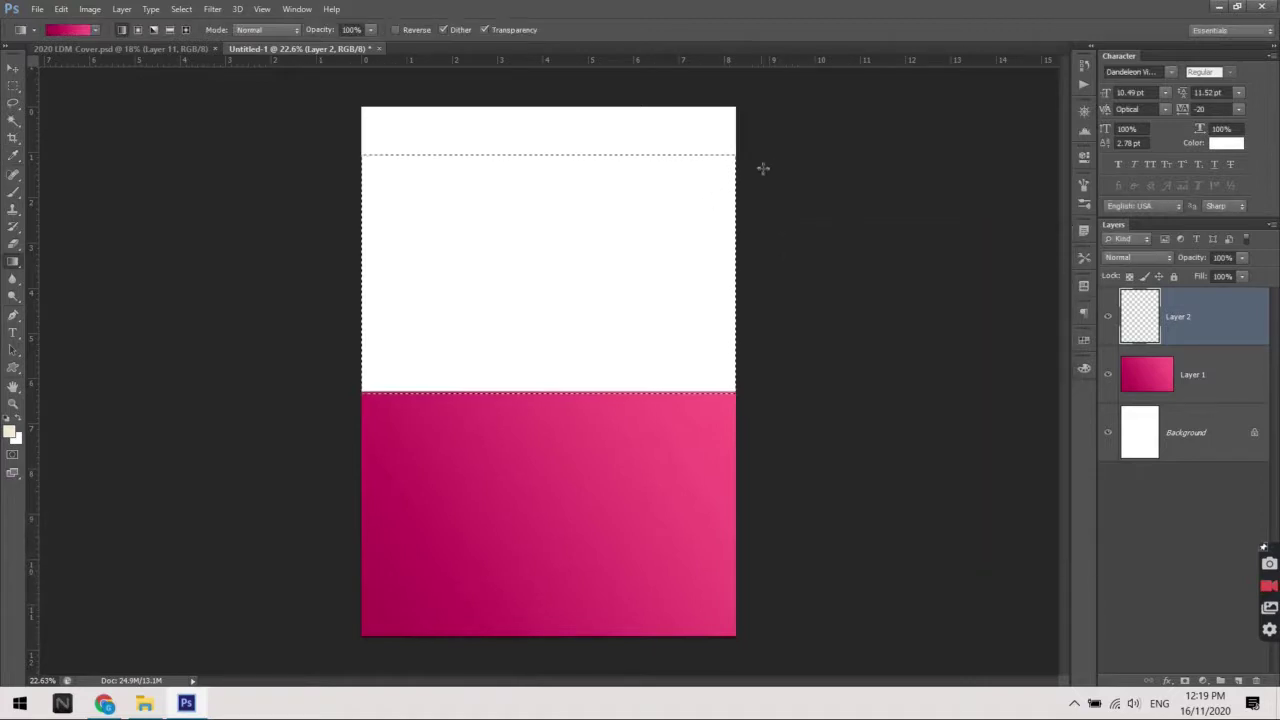
pyautogui.moveTo(778, 131); pyautogui.dragTo(350, 390)
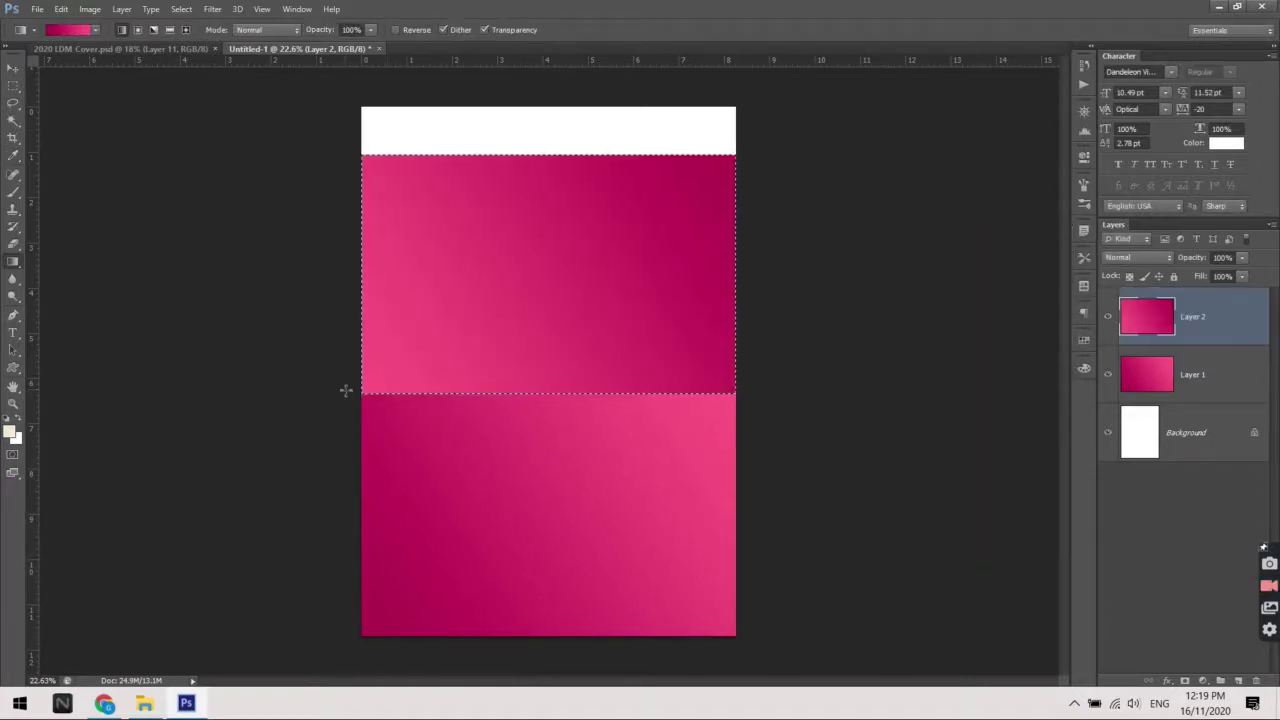
pyautogui.scroll(-2, 793, 380)
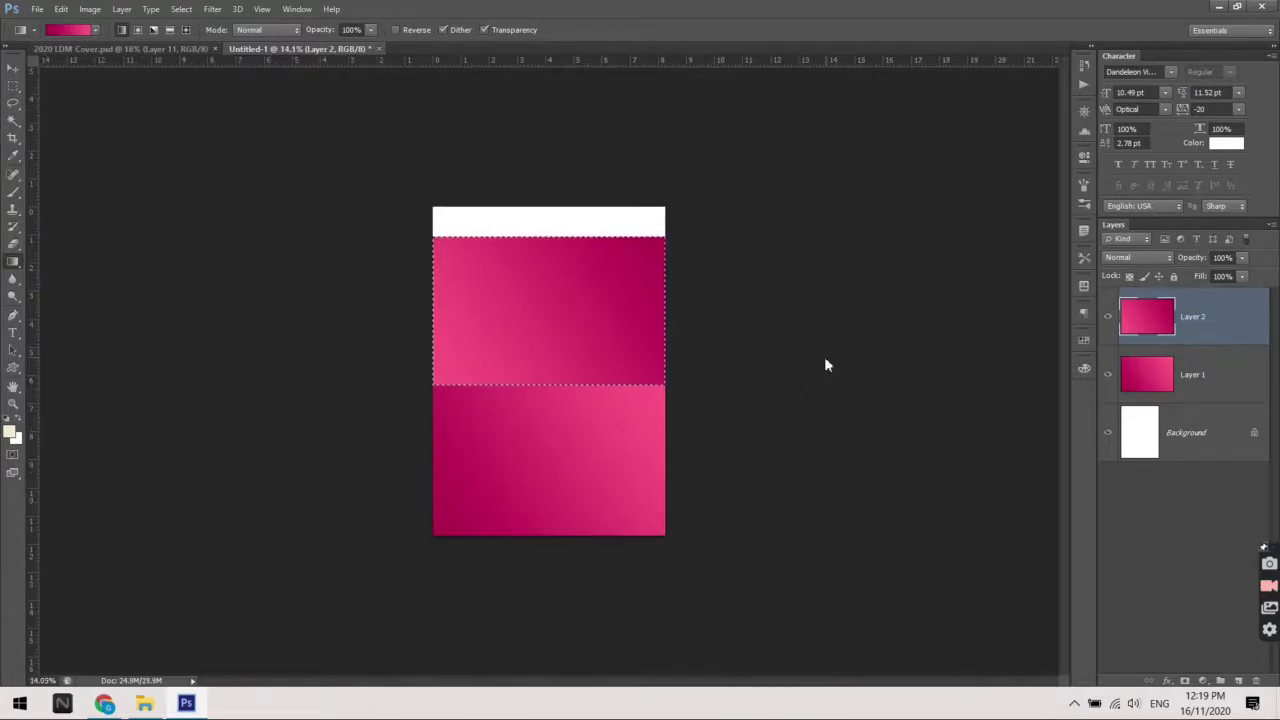
pyautogui.hotkey('ctrl', 's')
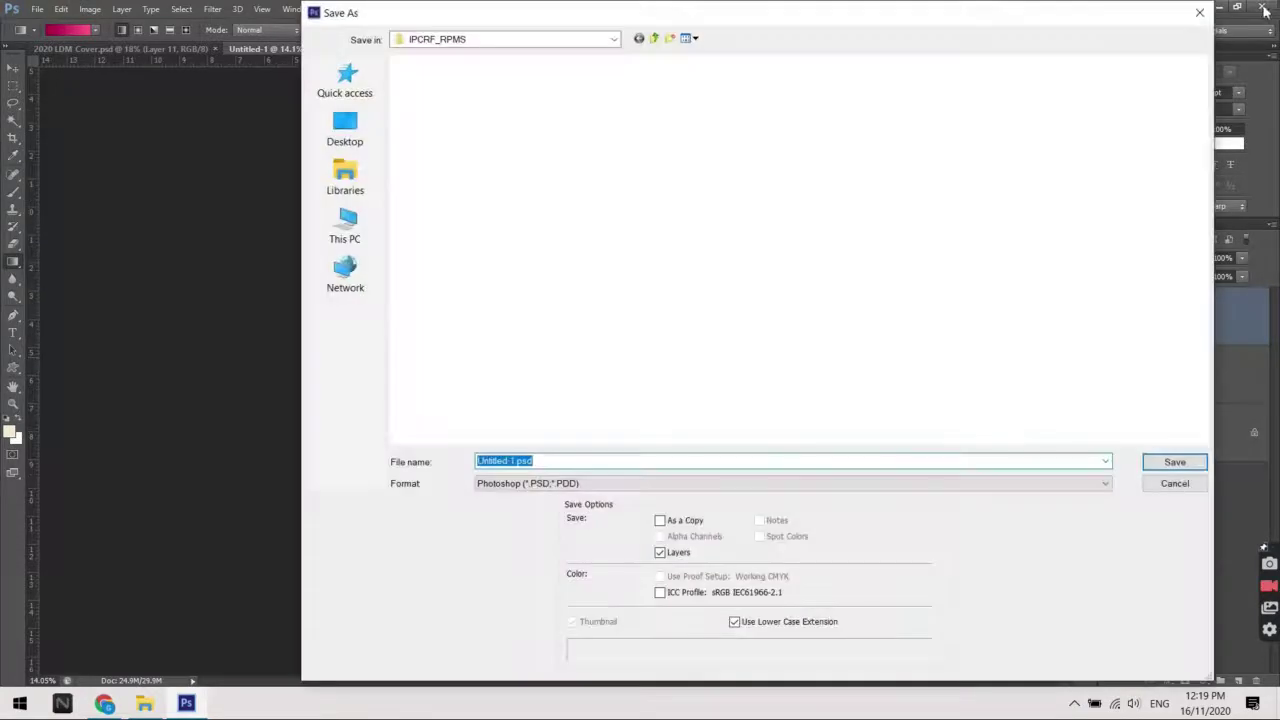
pyautogui.click(1205, 12)
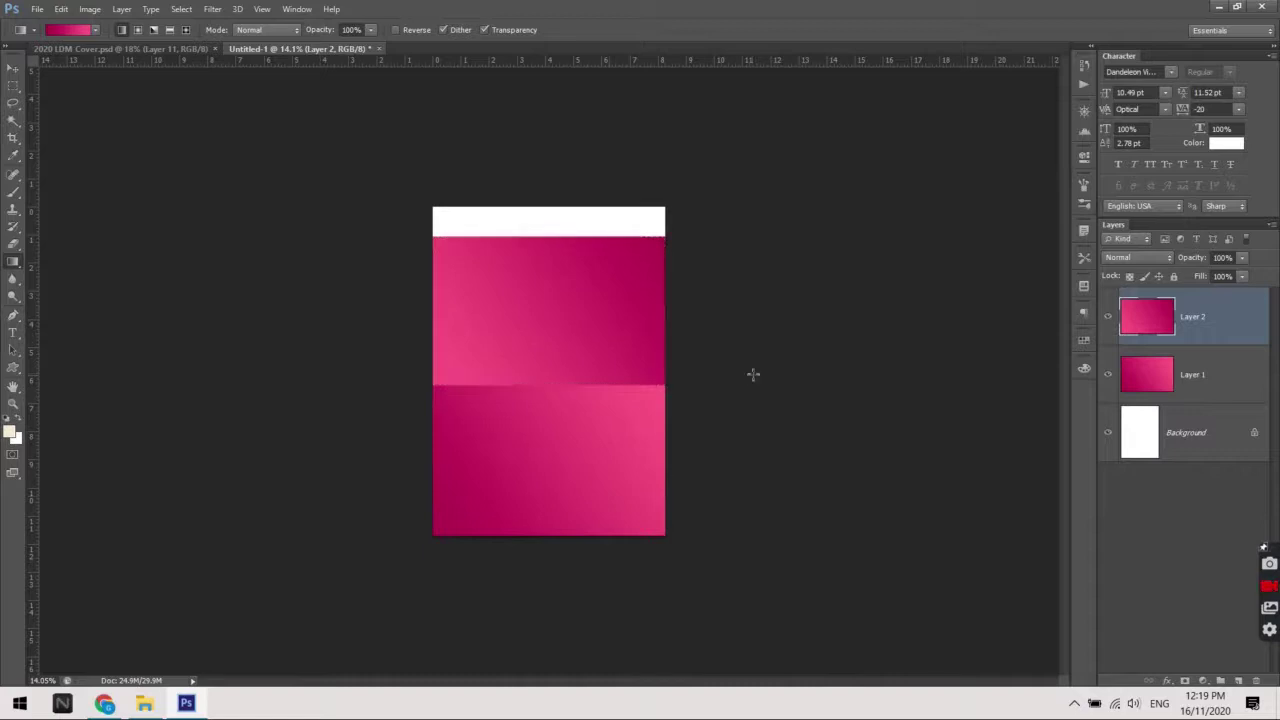
pyautogui.scroll(2, 601, 383)
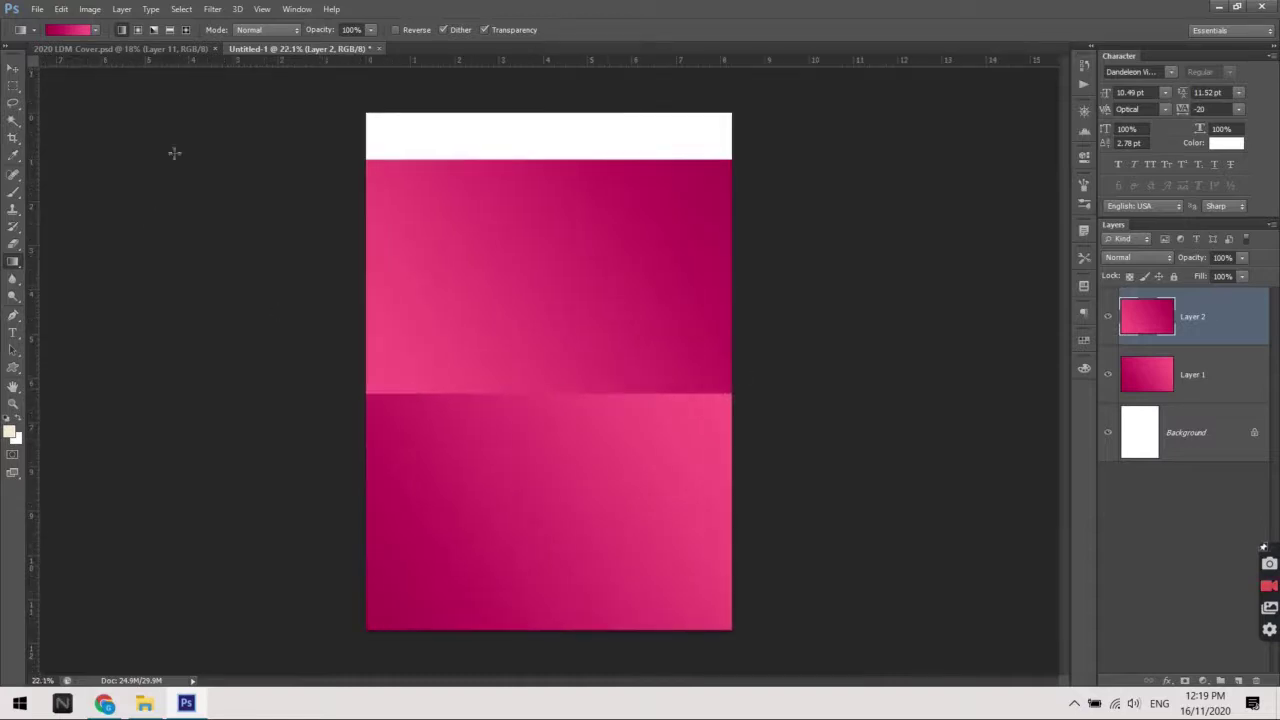
pyautogui.click(122, 46)
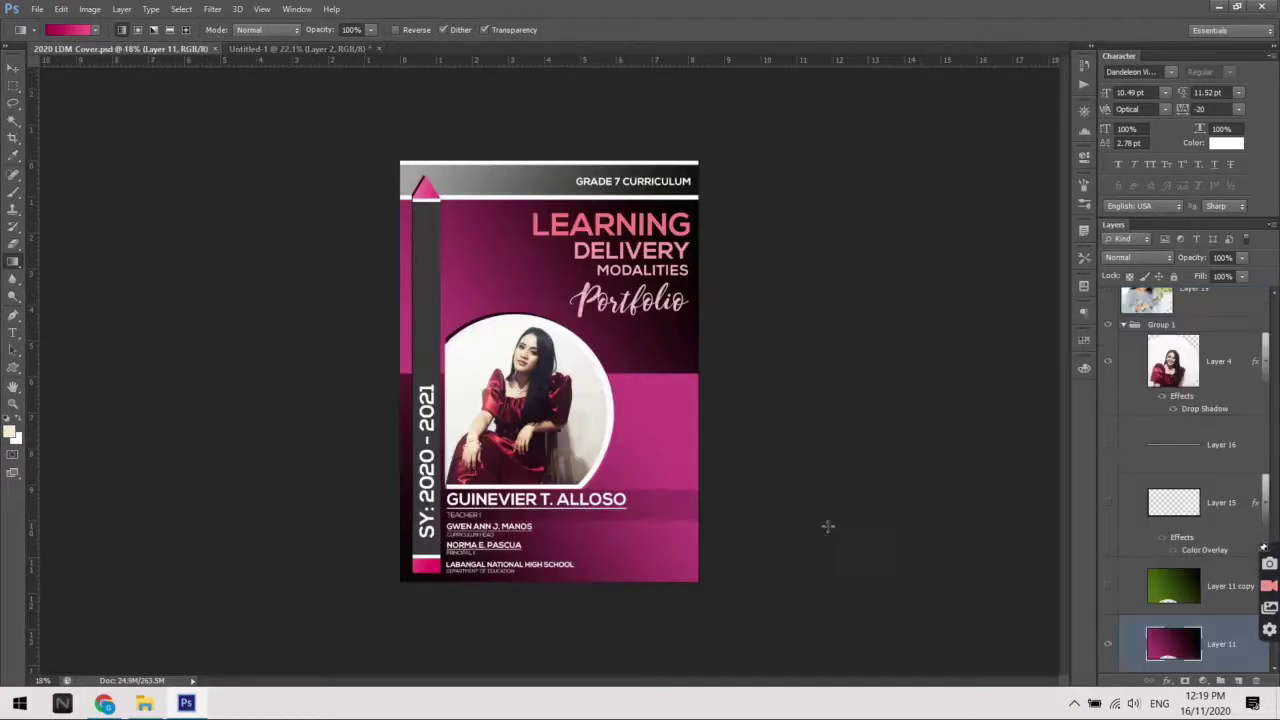
pyautogui.scroll(-1, 549, 371)
pyautogui.scroll(-1, 549, 371)
pyautogui.scroll(1, 549, 371)
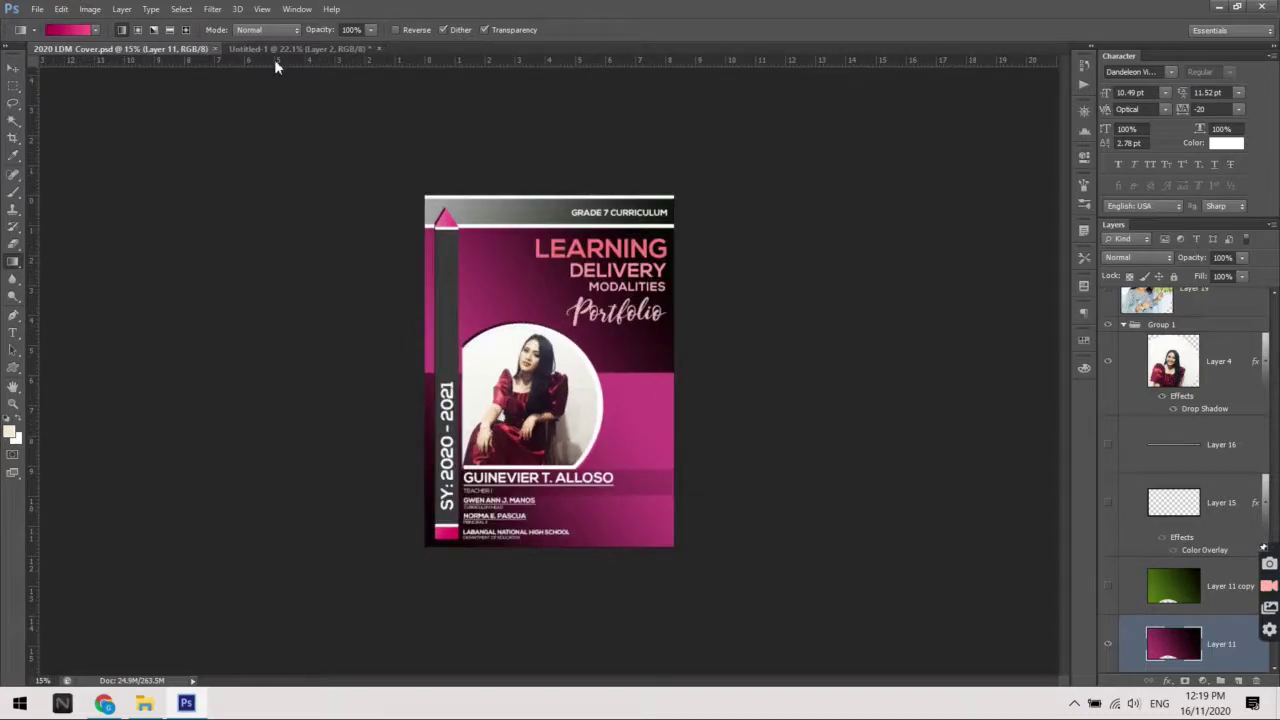
pyautogui.click(283, 49)
pyautogui.scroll(-2, 660, 343)
pyautogui.scroll(-1, 660, 343)
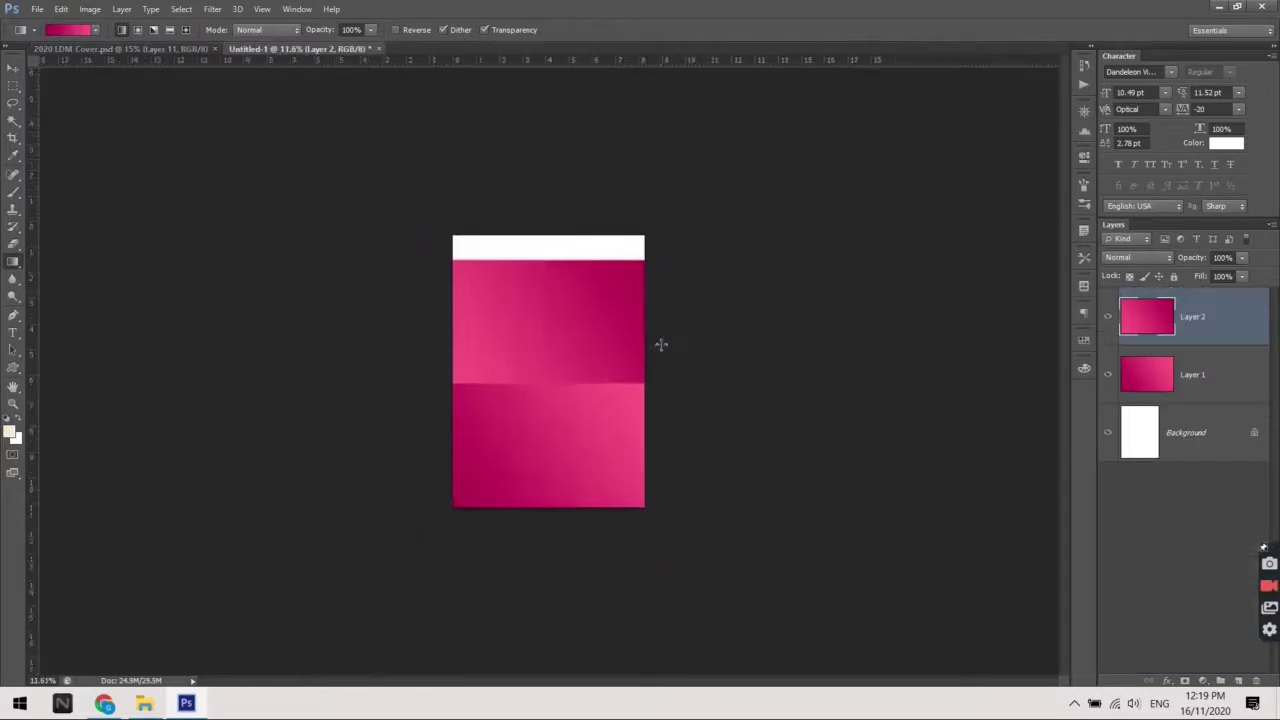
pyautogui.scroll(1, 660, 343)
pyautogui.scroll(1, 645, 349)
pyautogui.scroll(-2, 619, 425)
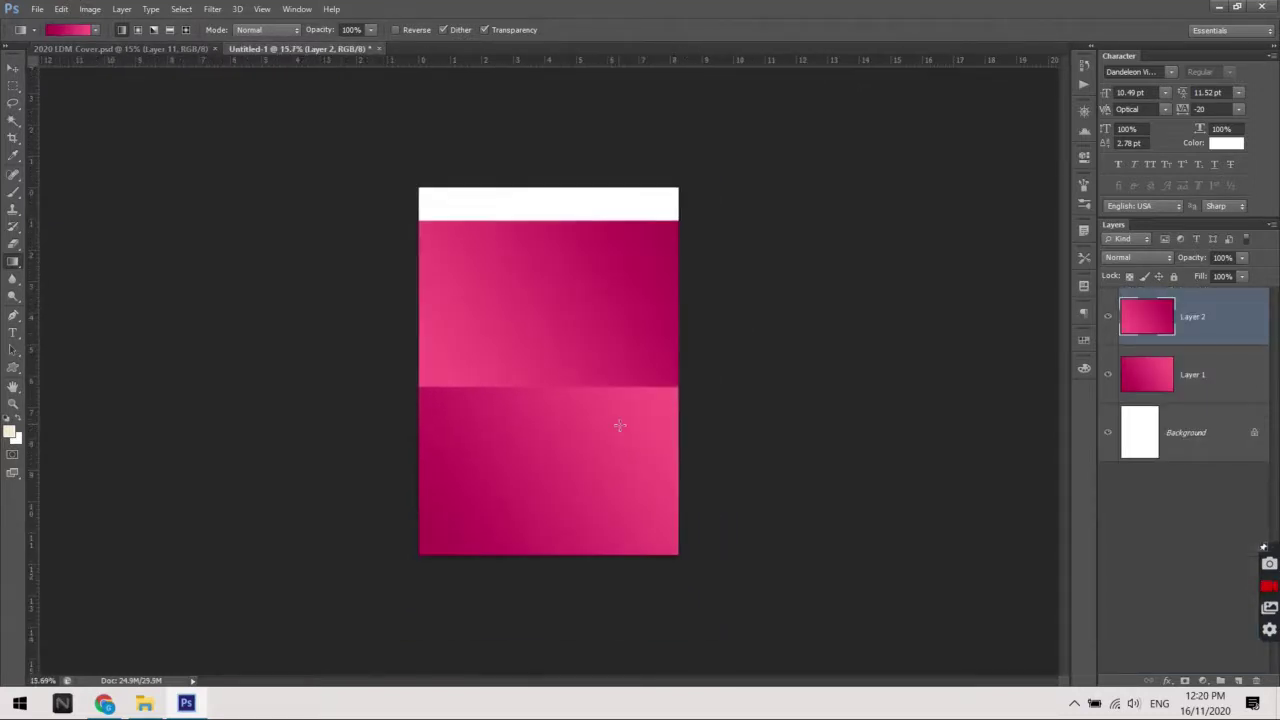
pyautogui.scroll(-1, 615, 430)
pyautogui.scroll(1, 611, 429)
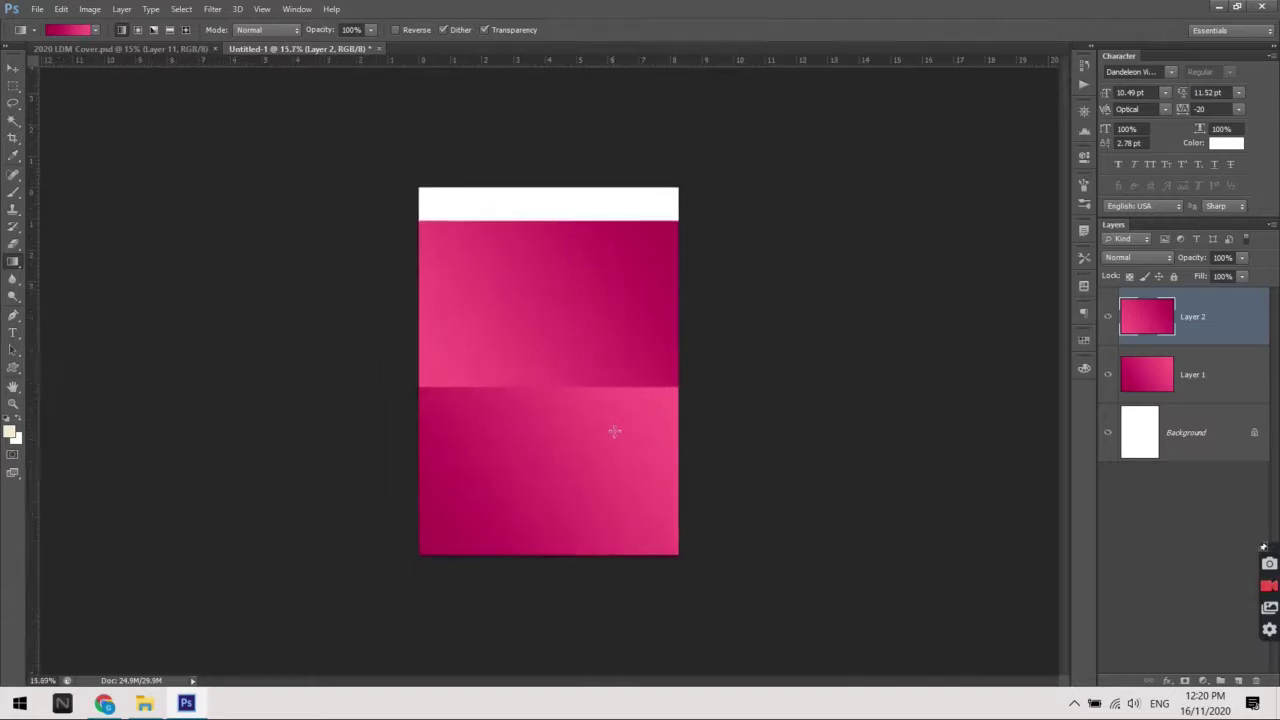
pyautogui.scroll(1, 611, 297)
pyautogui.scroll(1, 572, 397)
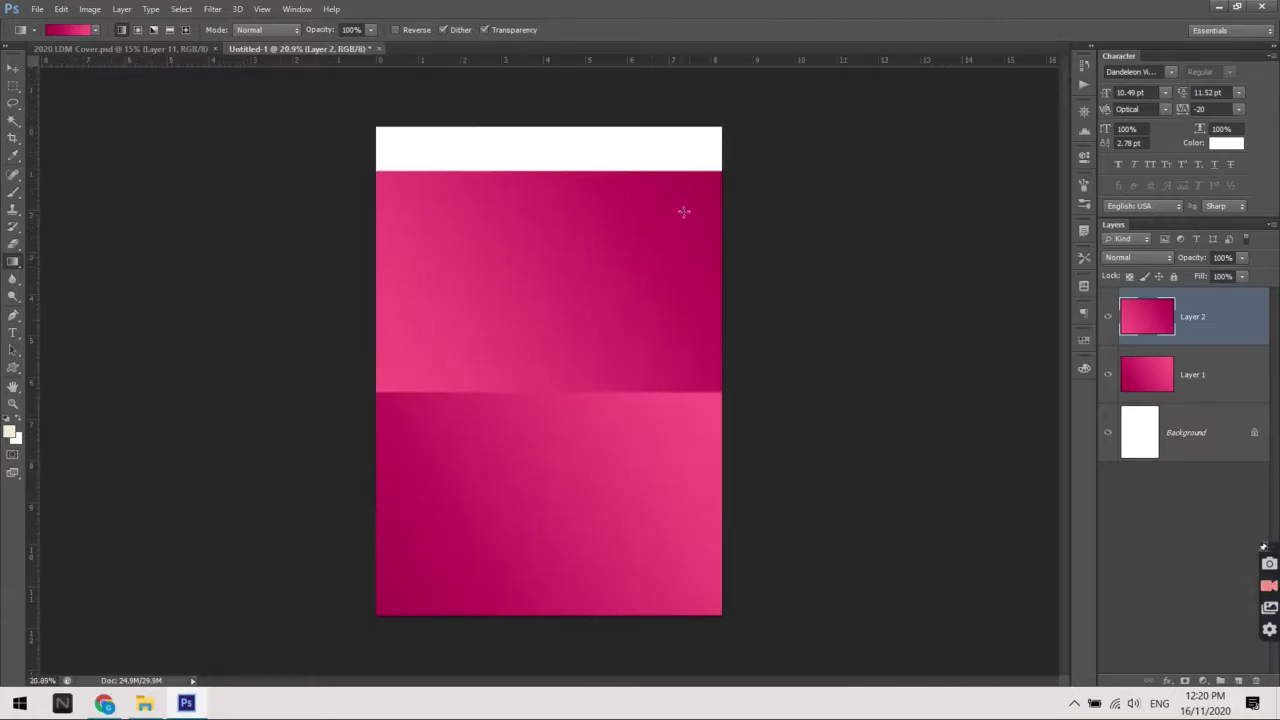
pyautogui.press('v')
pyautogui.moveTo(645, 323); pyautogui.dragTo(662, 330)
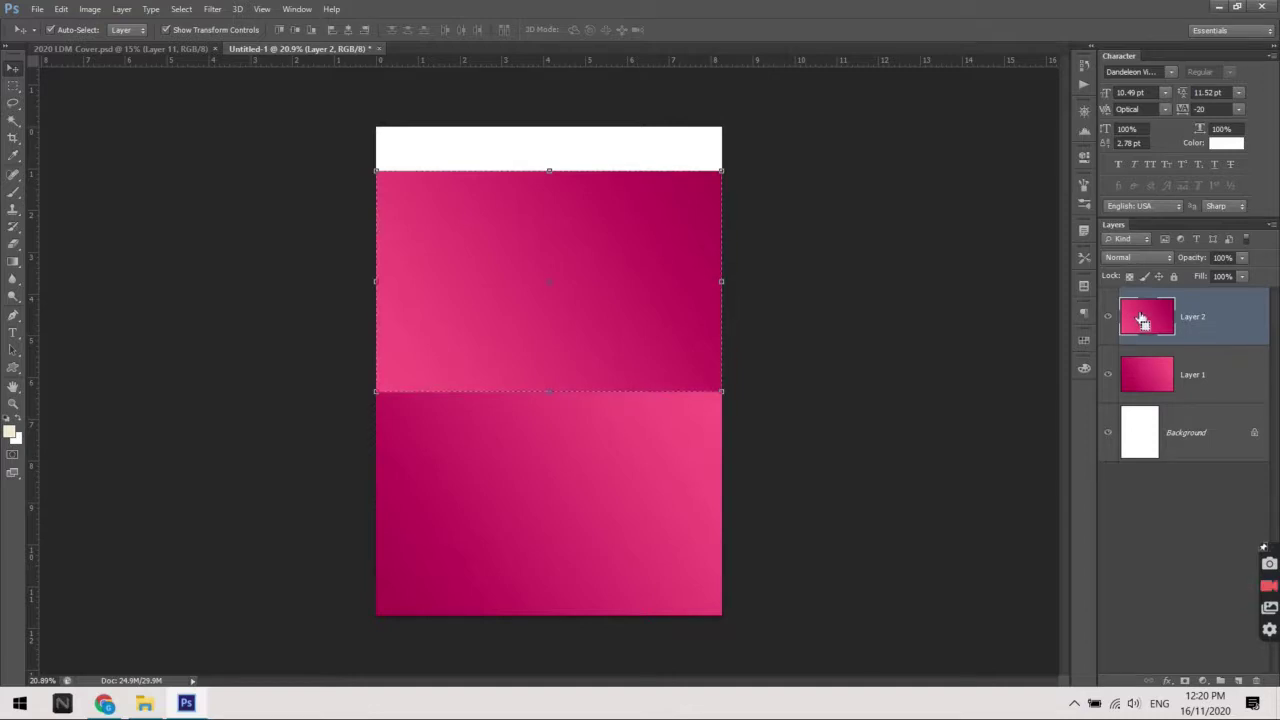
# Change the gradient's left colour stop to deep crimson 8d063f, leaving the pink end unchanged
pyautogui.scroll(3, 638, 353)
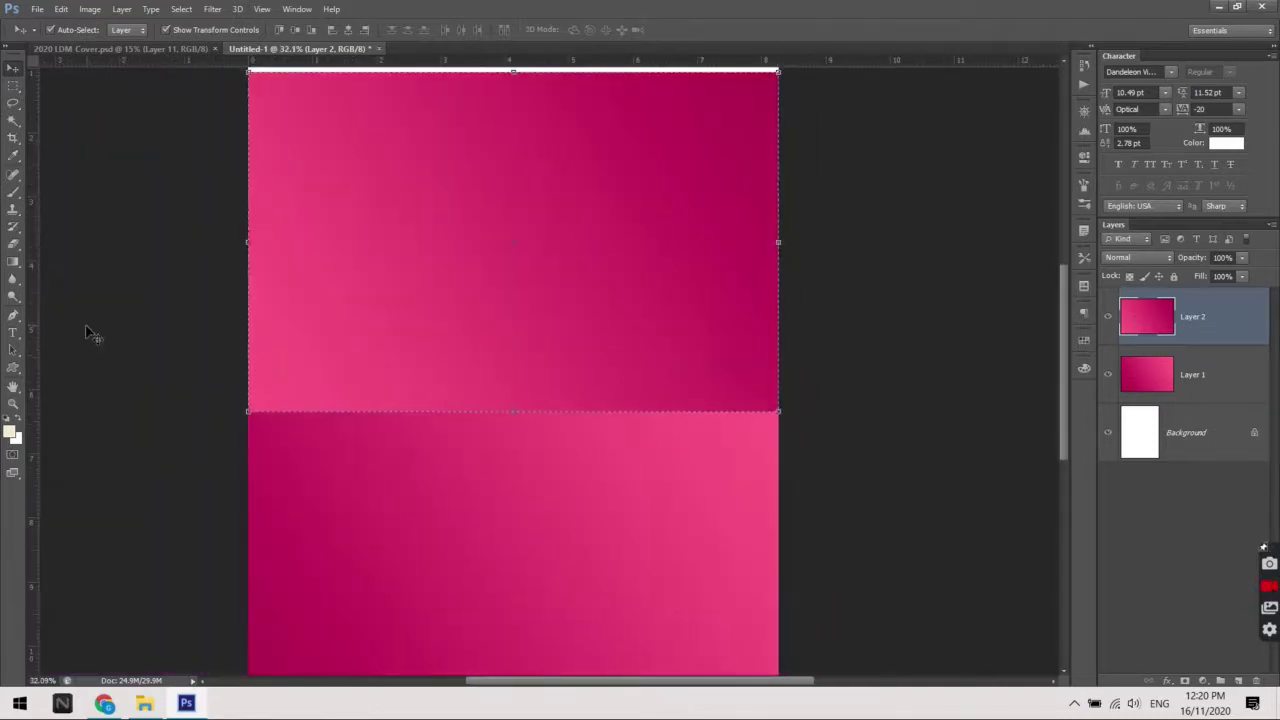
pyautogui.click(12, 261)
pyautogui.rightClick(12, 259)
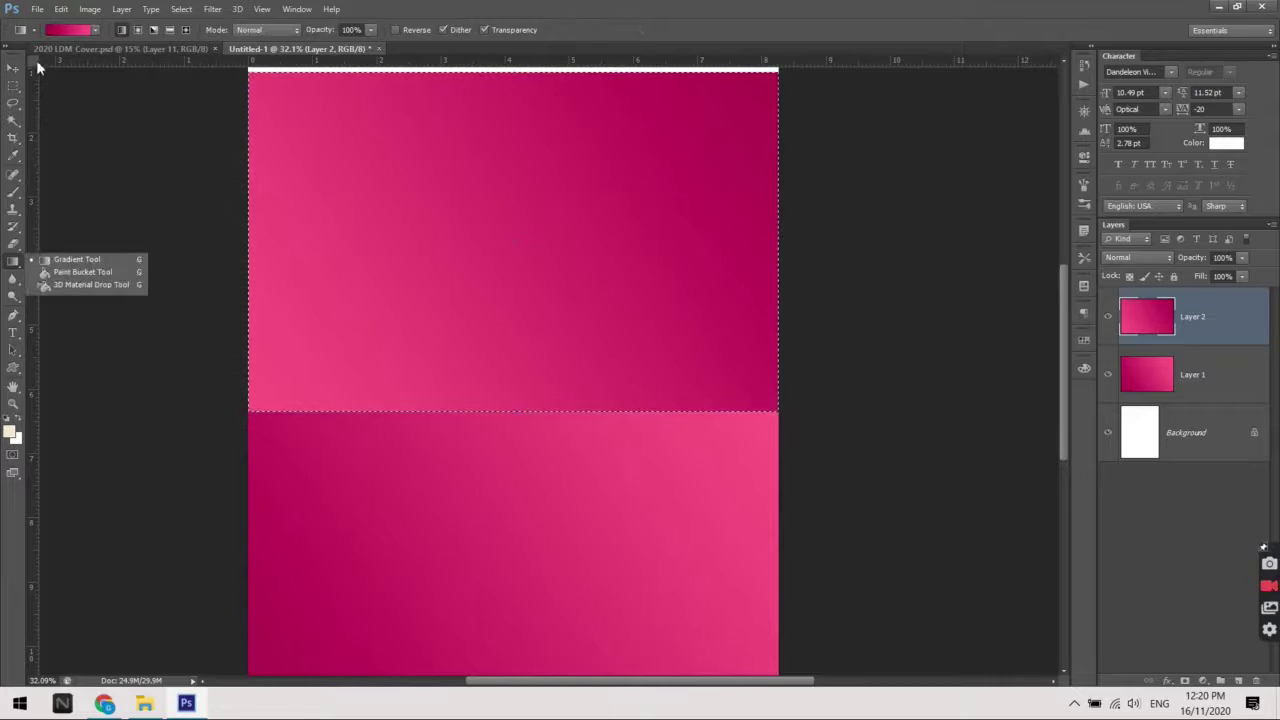
pyautogui.click(53, 30)
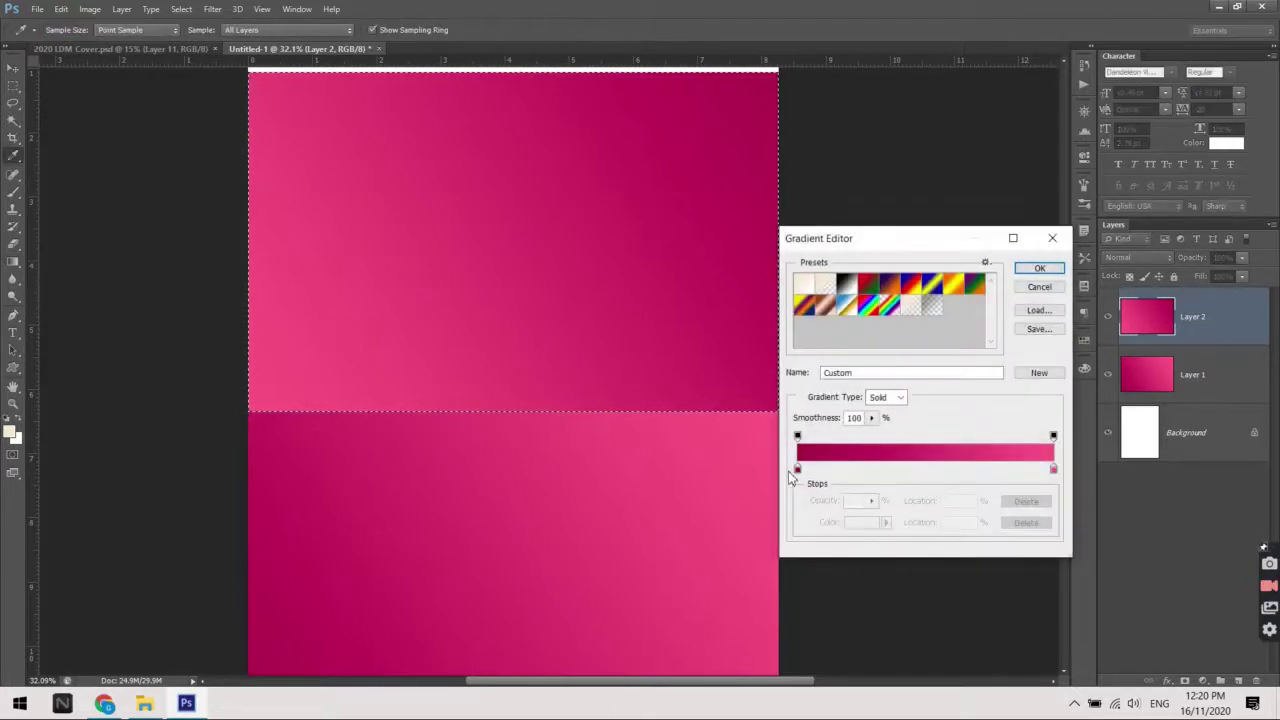
pyautogui.click(798, 470)
pyautogui.click(858, 522)
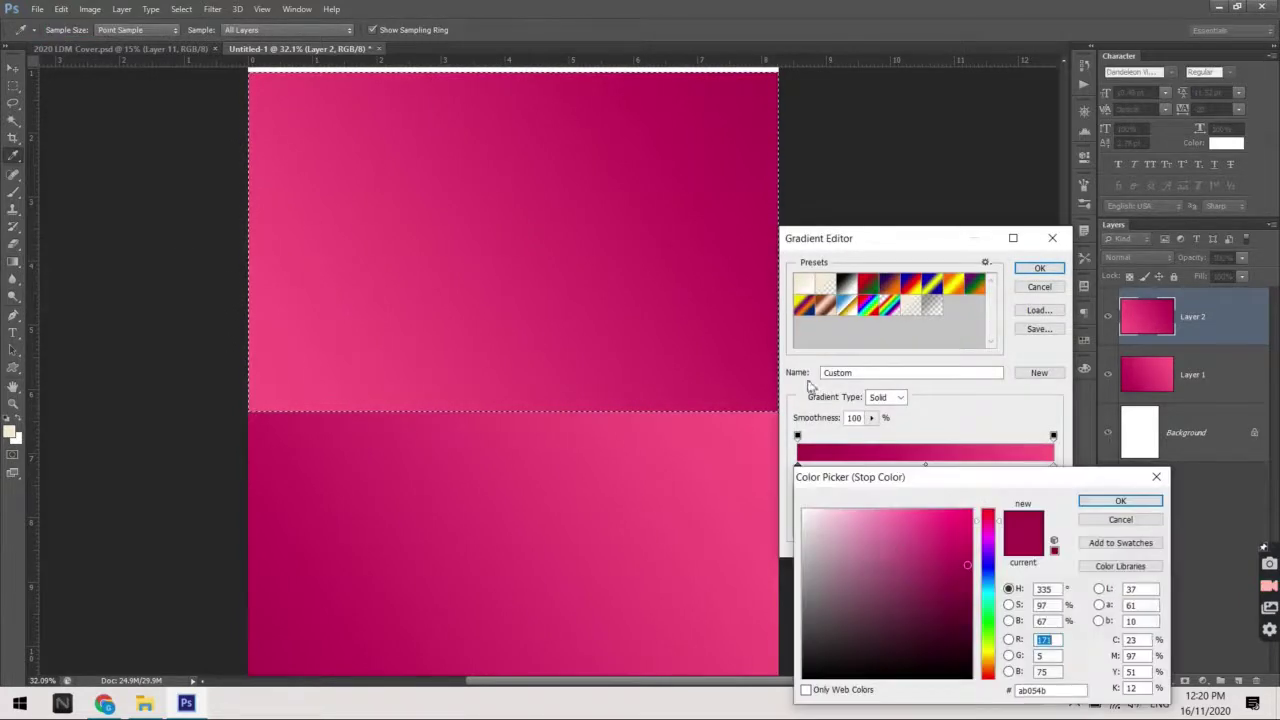
pyautogui.click(965, 585)
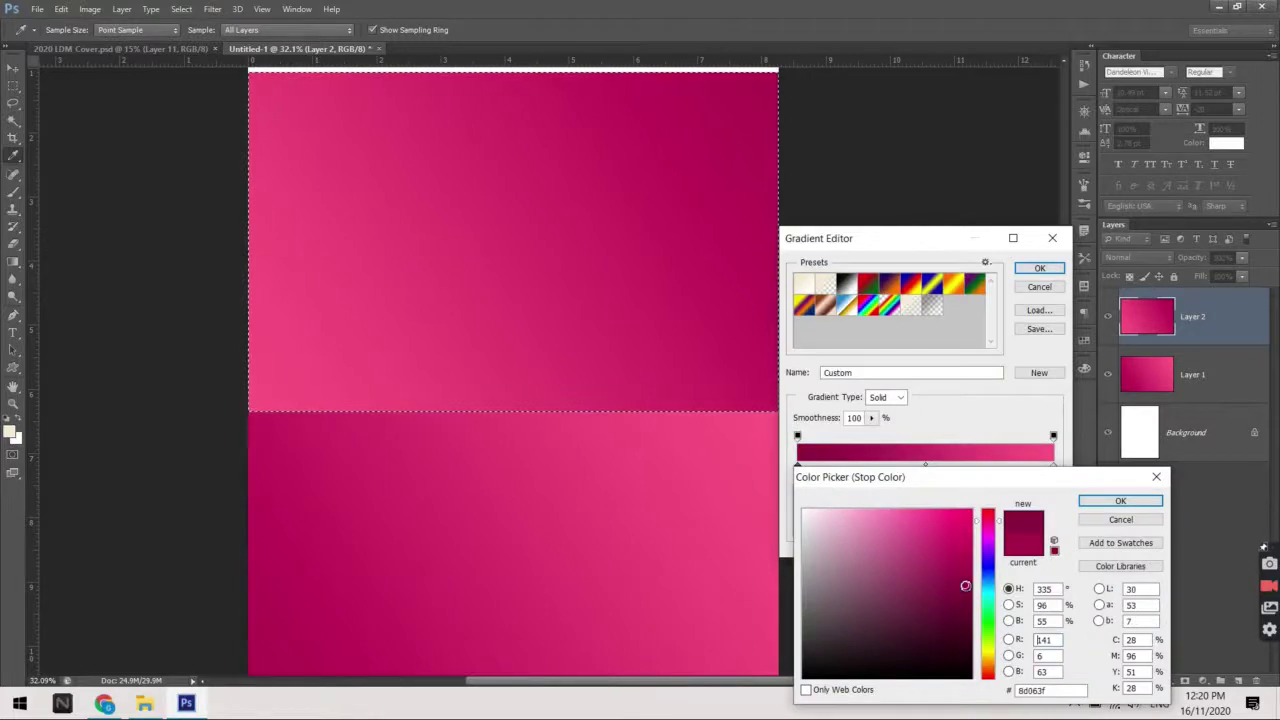
pyautogui.press('Return')
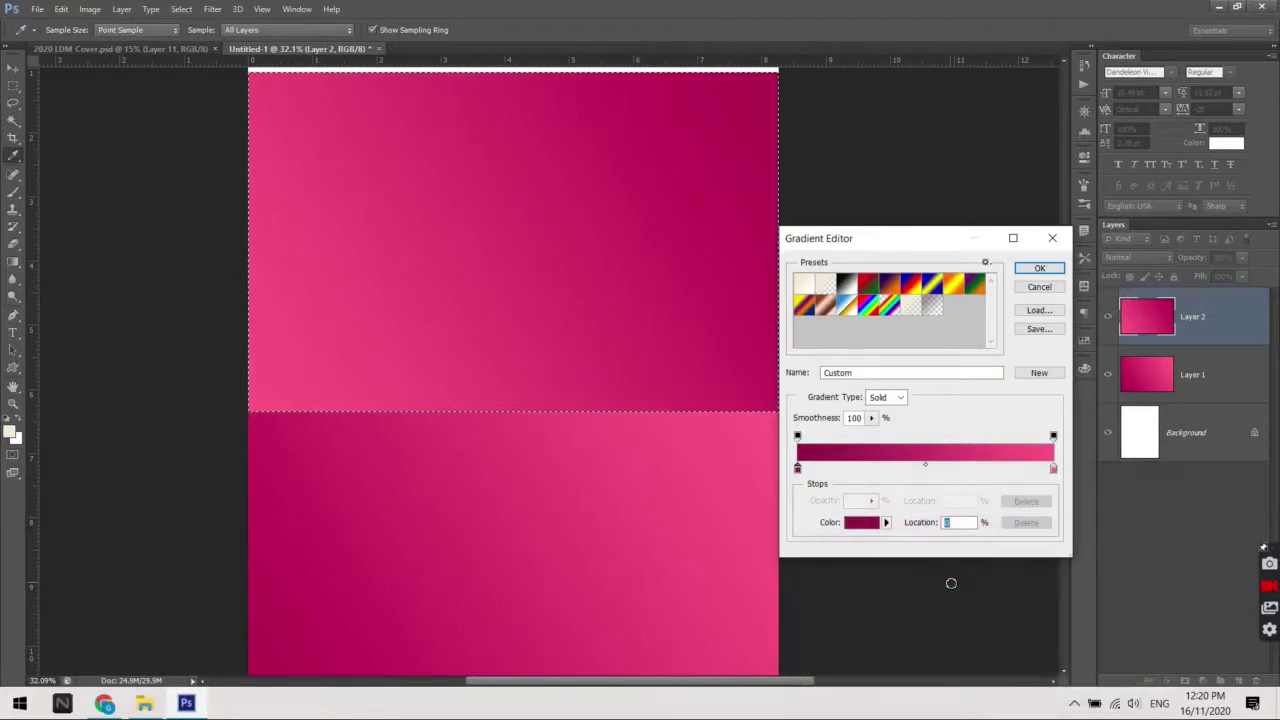
pyautogui.press('Return')
pyautogui.scroll(-3, 734, 142)
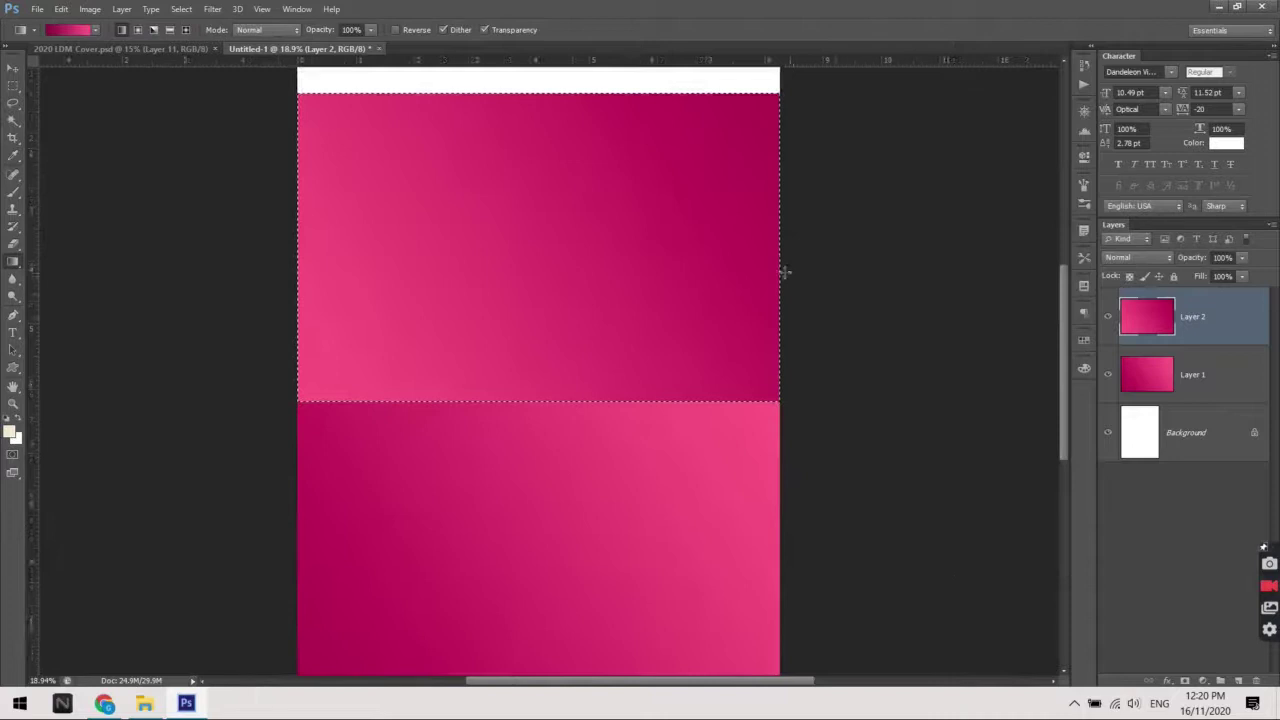
pyautogui.scroll(2, 734, 142)
# Drag the darker gradient diagonally across the top panel, redrawing it a few times
pyautogui.moveTo(792, 120)
pyautogui.mouseDown()
pyautogui.moveTo(325, 392)
pyautogui.moveTo(300, 424)
pyautogui.mouseUp()
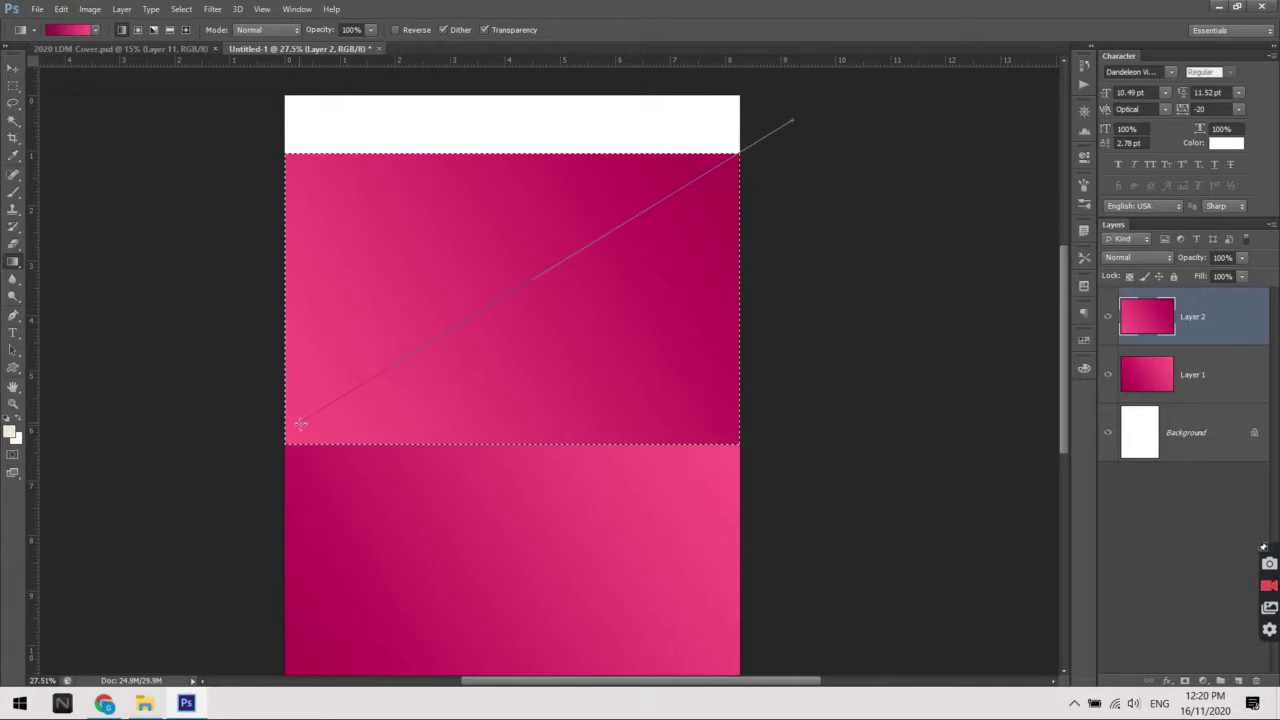
pyautogui.moveTo(300, 424); pyautogui.dragTo(300, 424)
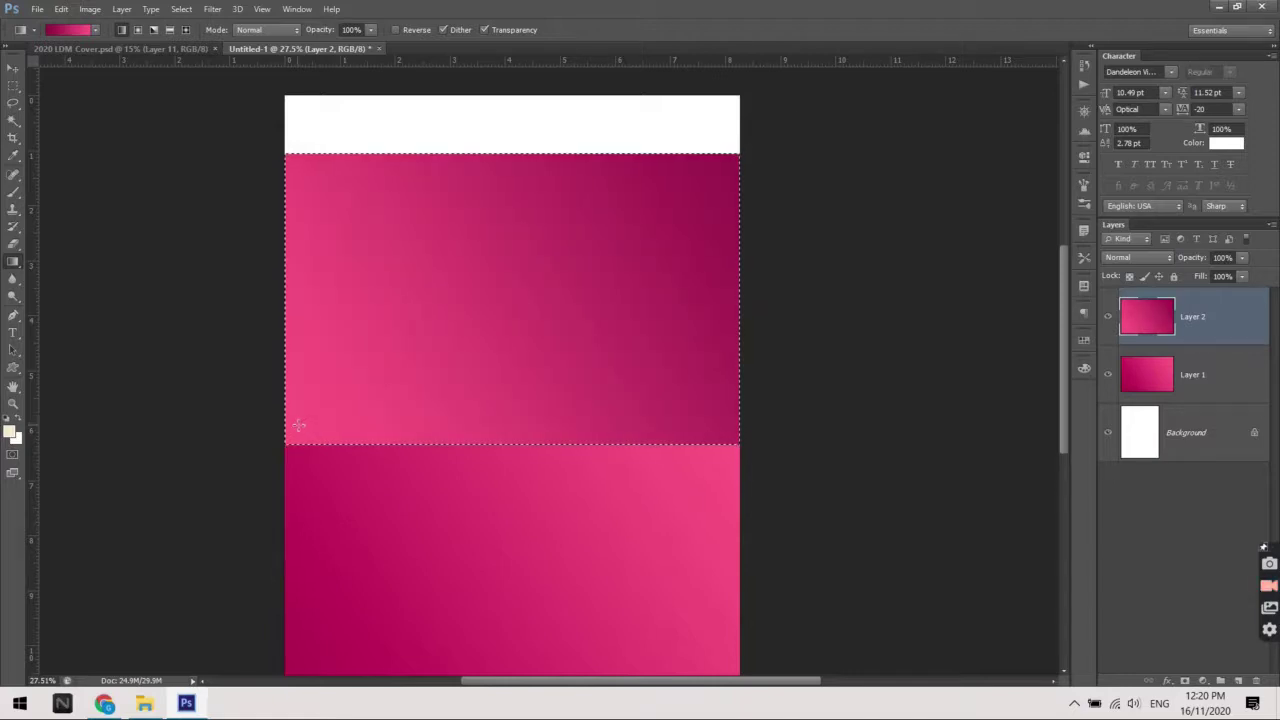
pyautogui.scroll(-3, 298, 425)
pyautogui.scroll(-2, 298, 425)
pyautogui.moveTo(670, 236); pyautogui.dragTo(349, 437)
pyautogui.moveTo(600, 323)
pyautogui.mouseDown()
pyautogui.moveTo(661, 273)
pyautogui.moveTo(472, 375)
pyautogui.mouseUp()
pyautogui.scroll(2, 769, 266)
# Reapply the gradient so deep crimson sits at the top panel's upper-right corner
pyautogui.moveTo(686, 214); pyautogui.dragTo(449, 371)
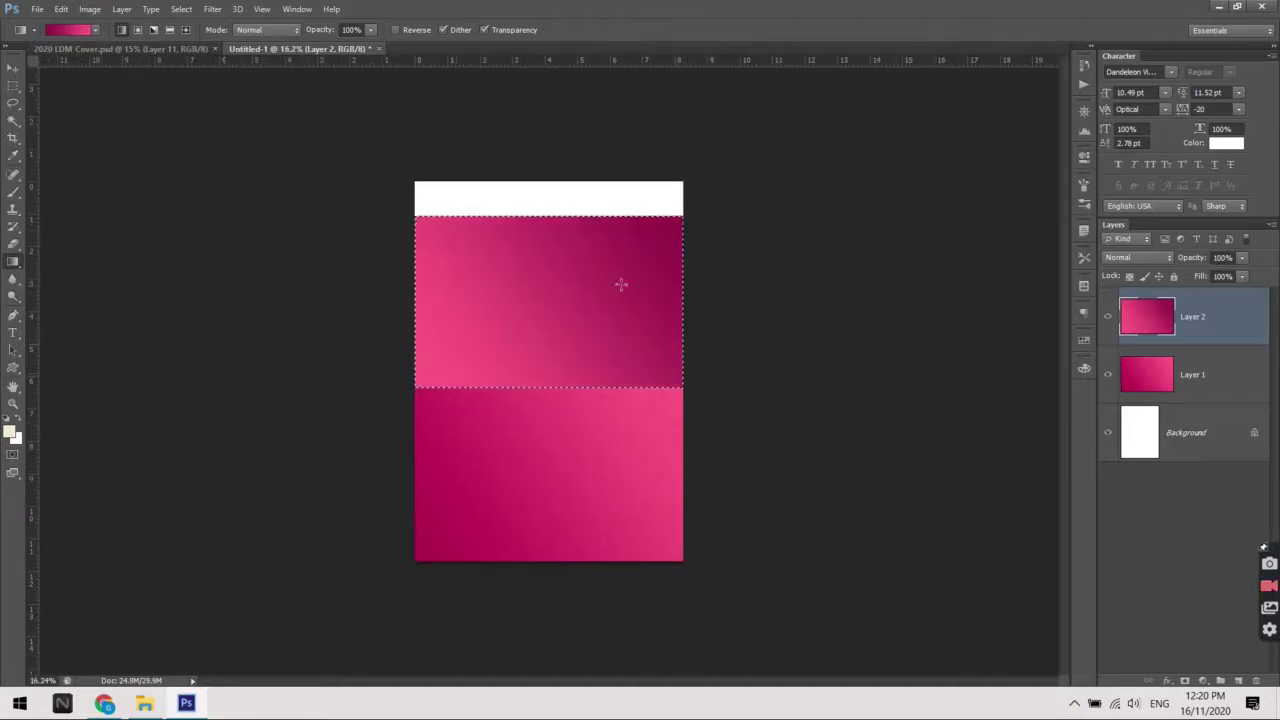
pyautogui.scroll(-1, 620, 277)
pyautogui.scroll(-1, 630, 277)
pyautogui.scroll(1, 630, 285)
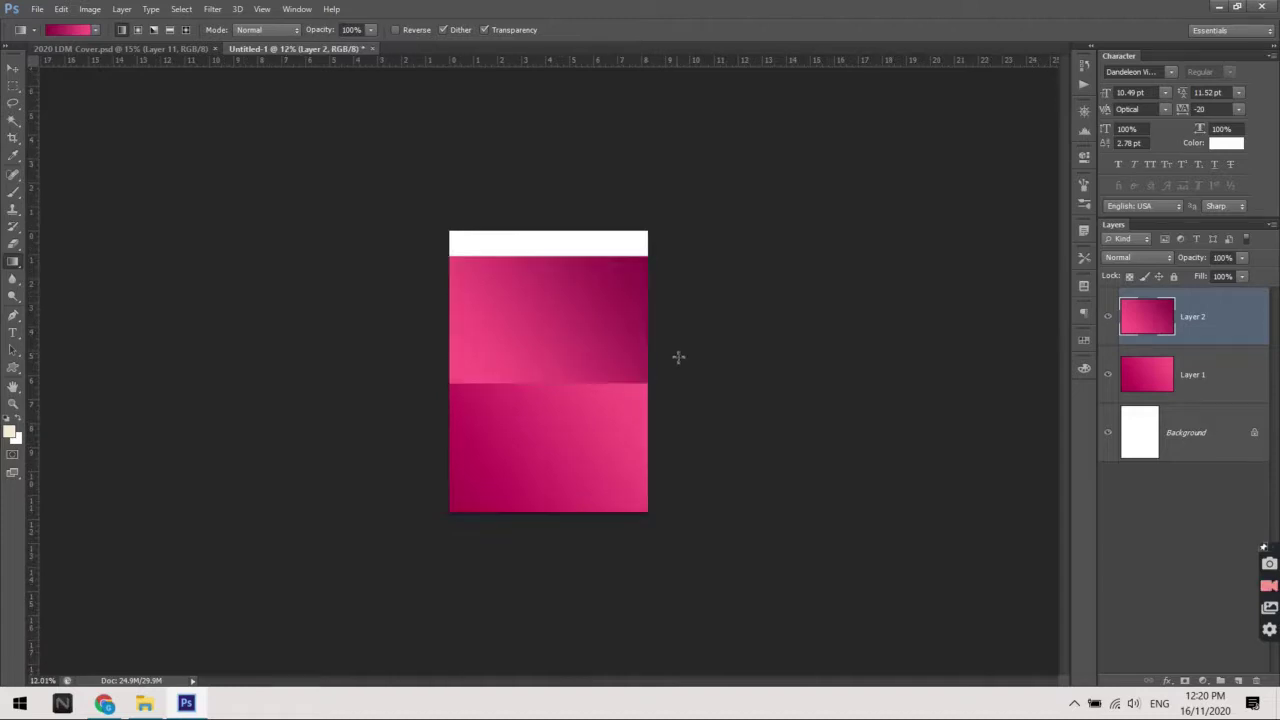
pyautogui.scroll(-1, 604, 455)
pyautogui.scroll(1, 604, 464)
pyautogui.scroll(1, 604, 464)
pyautogui.scroll(1, 604, 464)
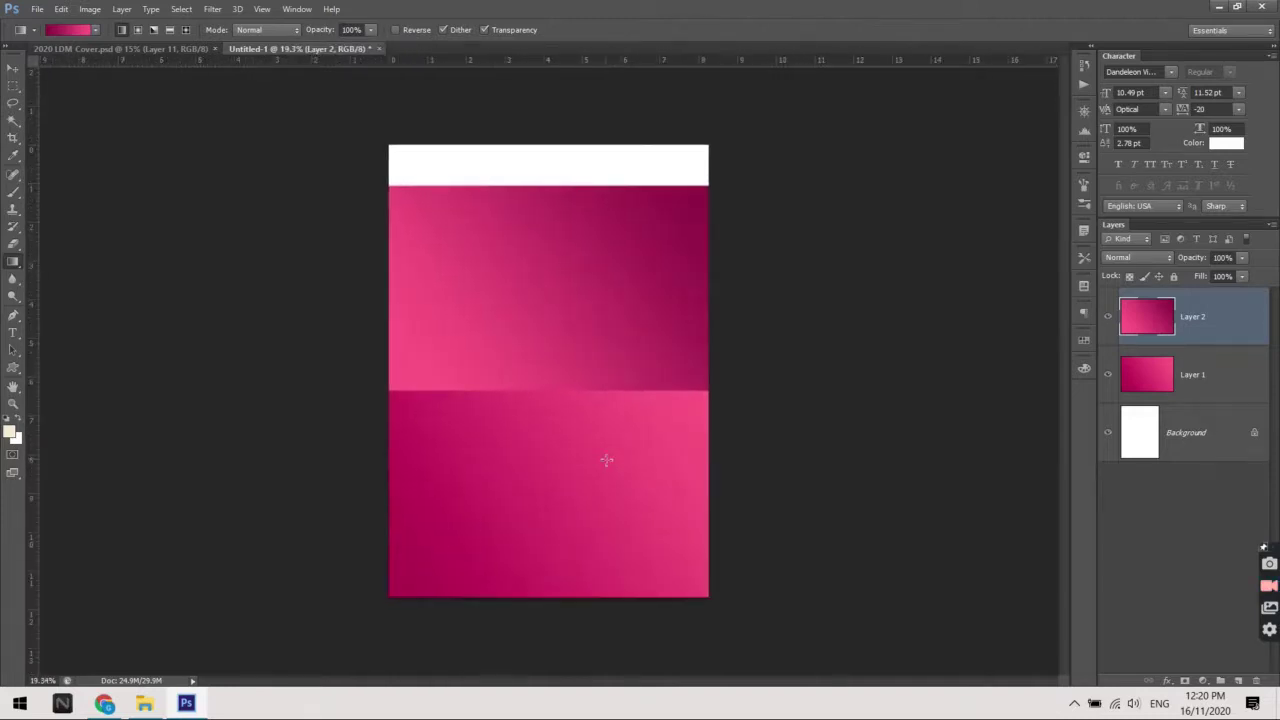
pyautogui.press('v')
pyautogui.click(604, 464)
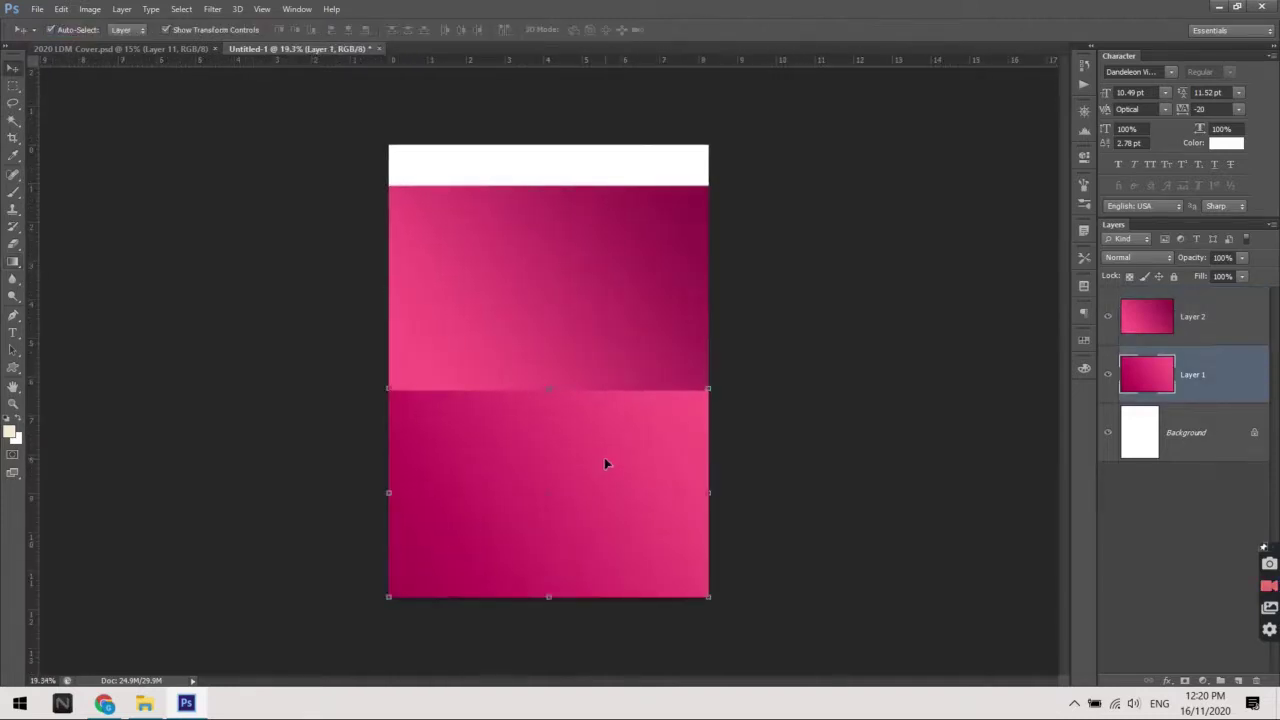
# Load the bottom panel's Layer 1 selection with the Gradient Tool ready
pyautogui.keyDown('ctrl'); pyautogui.click(1155, 378); pyautogui.keyUp('ctrl')
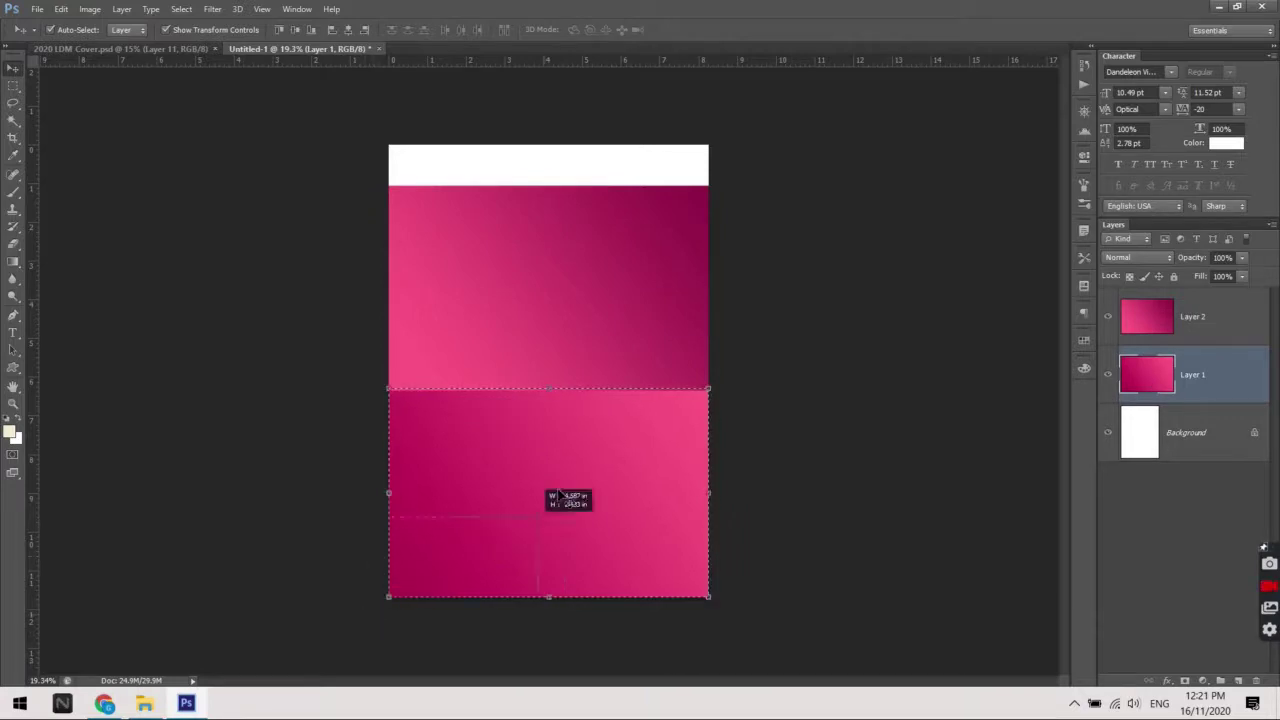
pyautogui.click(322, 592)
pyautogui.click(14, 240)
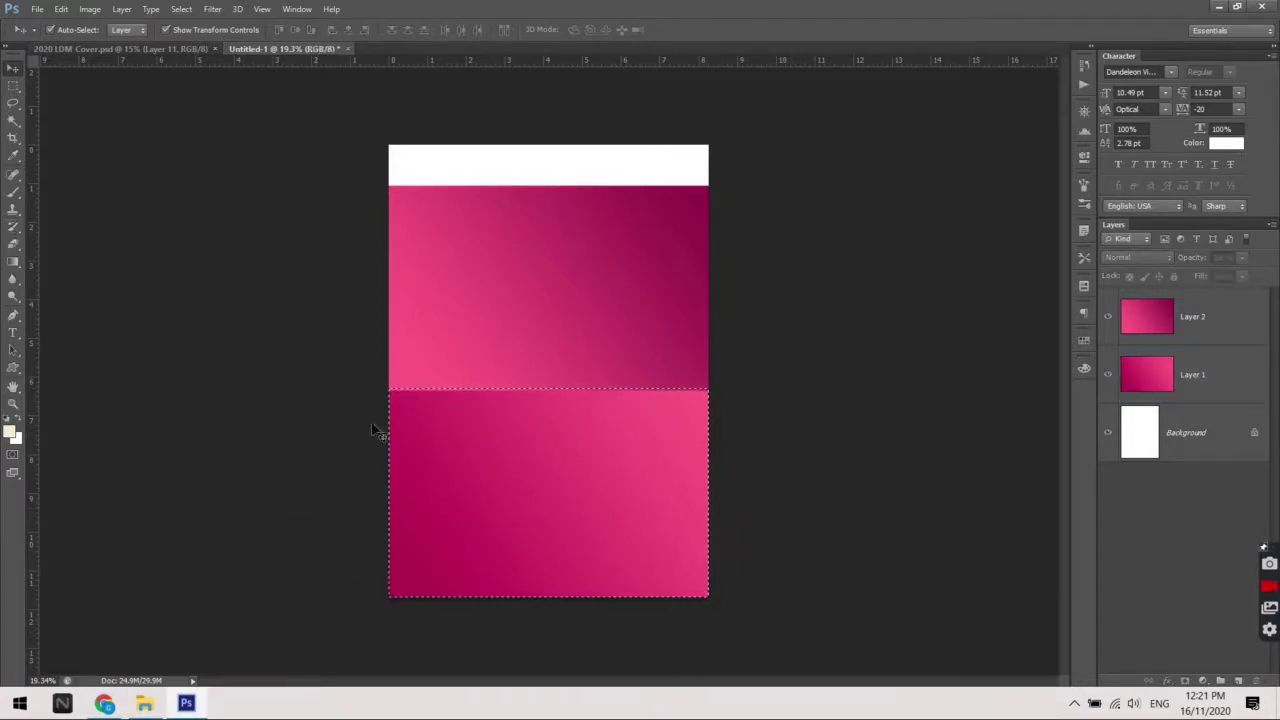
pyautogui.rightClick(14, 261)
pyautogui.click(70, 259)
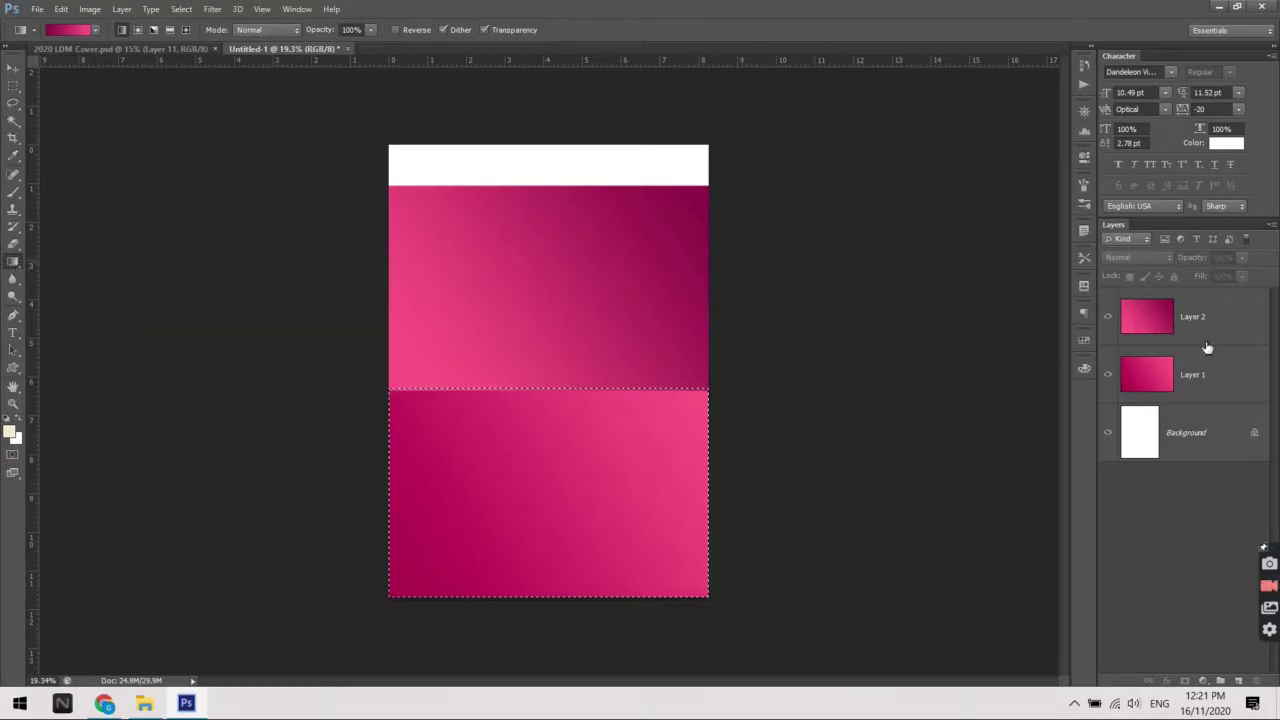
pyautogui.click(1200, 378)
# Fill the bottom panel crimson at lower left to pink at upper right, then deselect
pyautogui.moveTo(354, 629); pyautogui.dragTo(741, 366)
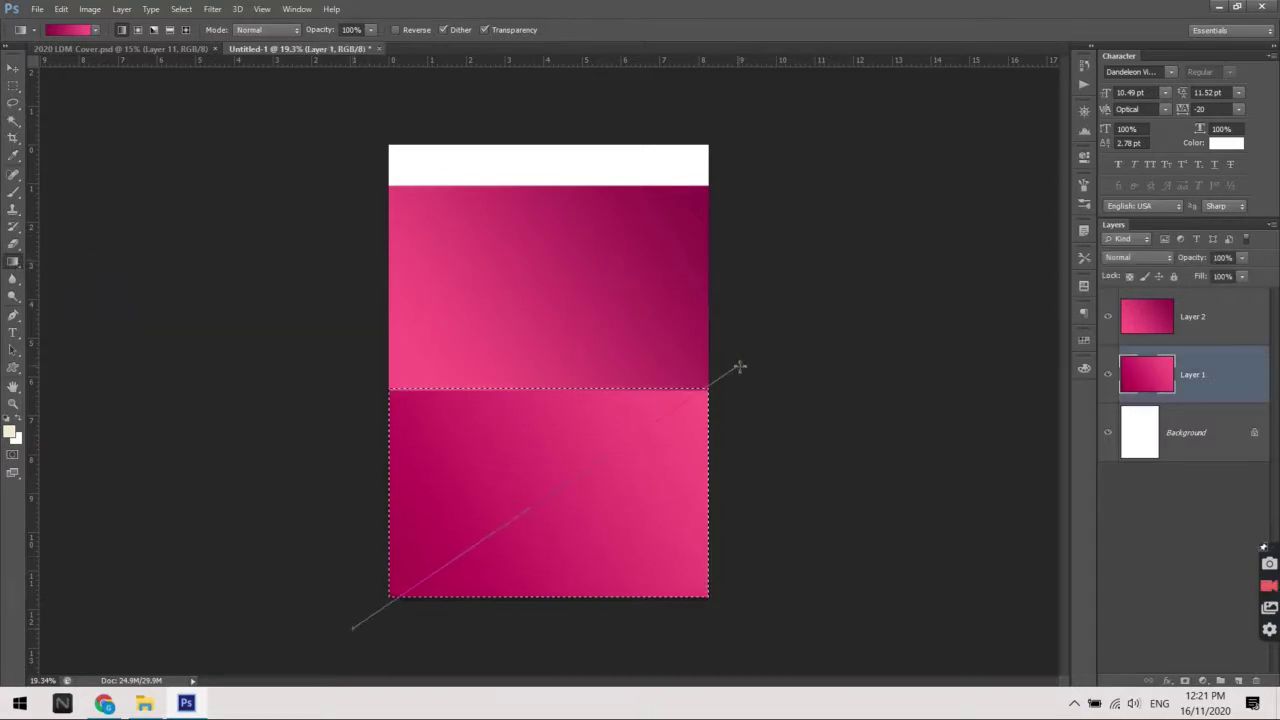
pyautogui.hotkey('ctrl', '-')
pyautogui.hotkey('ctrl', 'd')
pyautogui.scroll(-2, 700, 443)
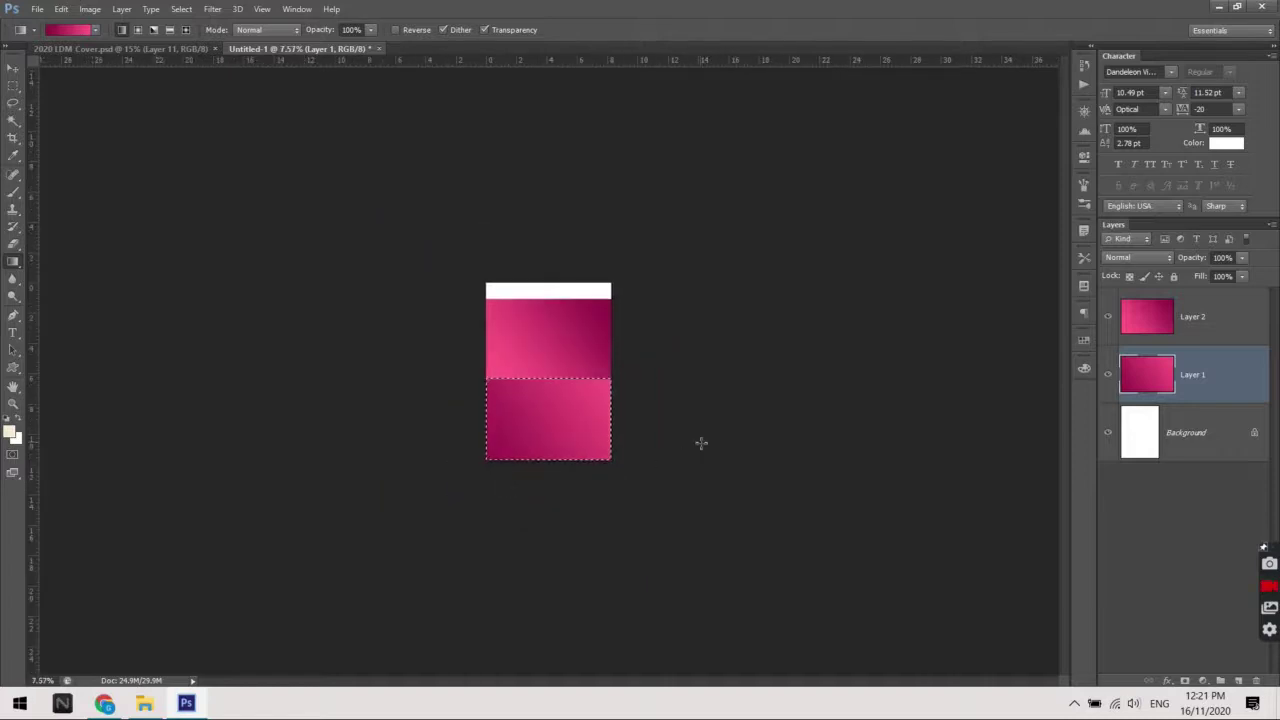
pyautogui.scroll(2, 695, 444)
pyautogui.scroll(2, 695, 444)
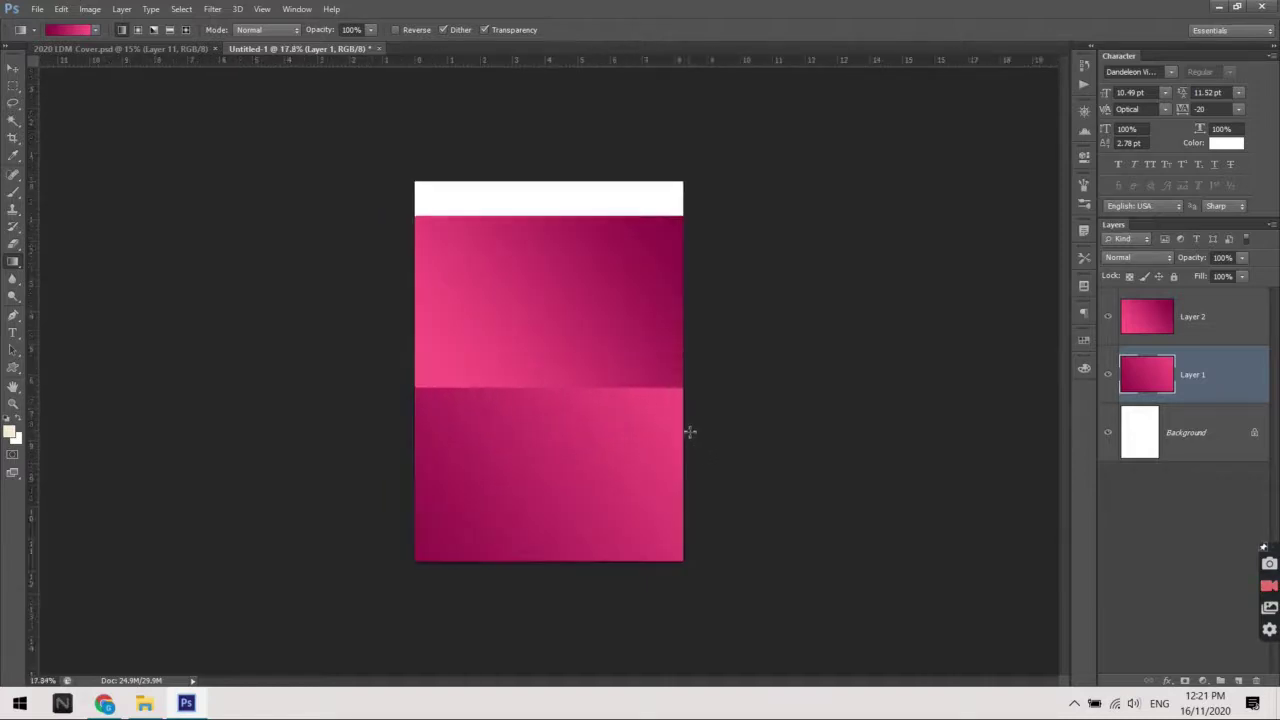
pyautogui.scroll(1, 690, 433)
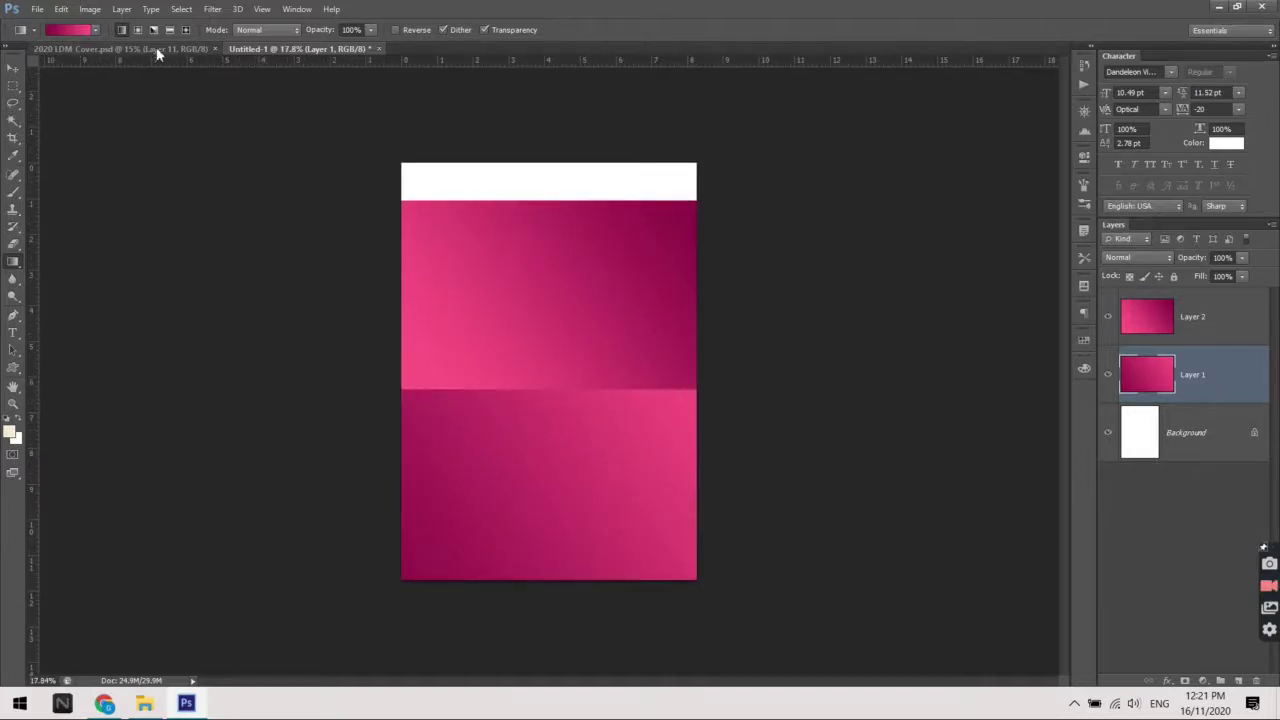
# Inspect the grey header band (Layer 8) in 2020 LDM Cover.psd, then return to Untitled-1 fitted on screen
pyautogui.click(157, 49)
pyautogui.scroll(1, 553, 293)
pyautogui.scroll(1, 553, 293)
pyautogui.scroll(1, 553, 293)
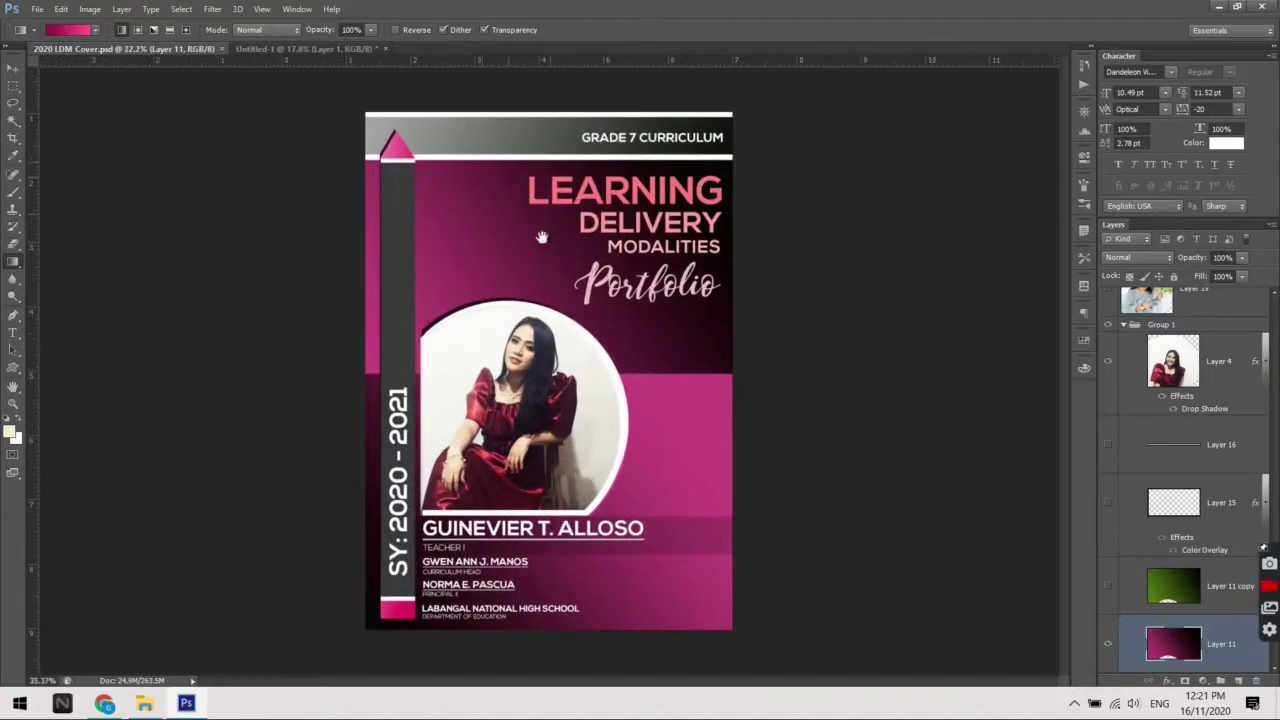
pyautogui.scroll(2, 544, 218)
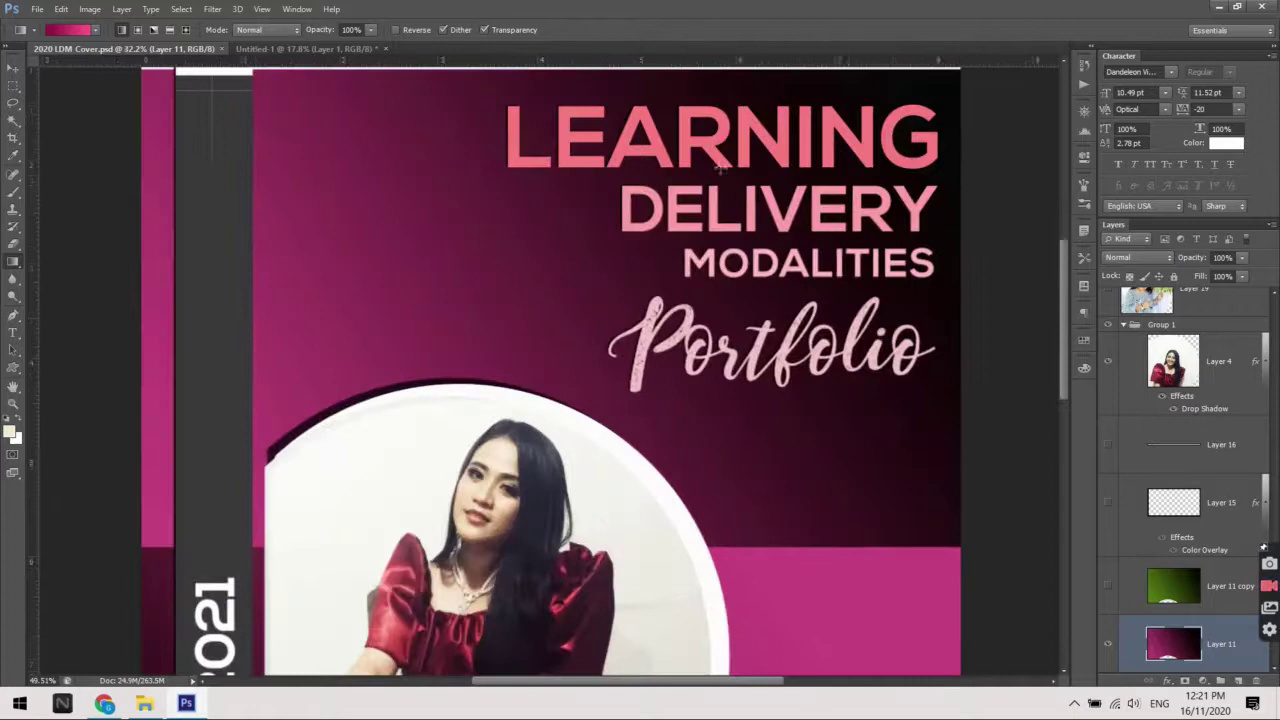
pyautogui.press('v')
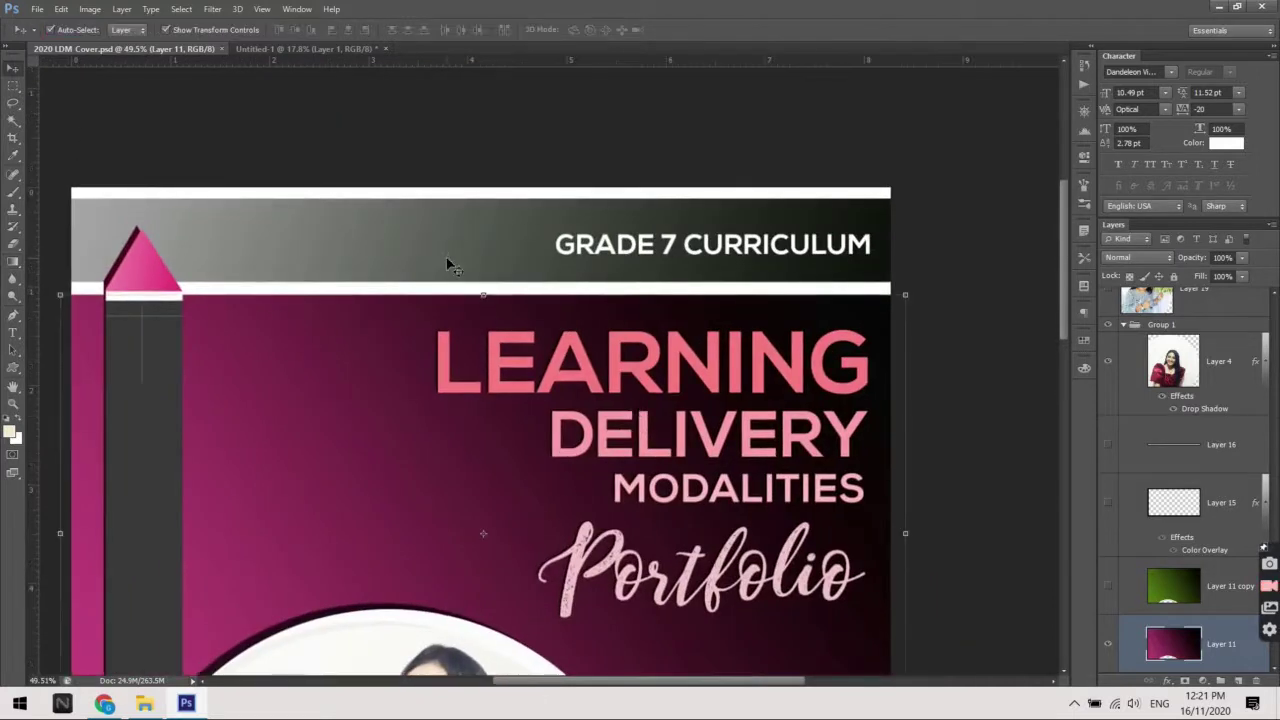
pyautogui.click(448, 268)
pyautogui.scroll(-1, 453, 272)
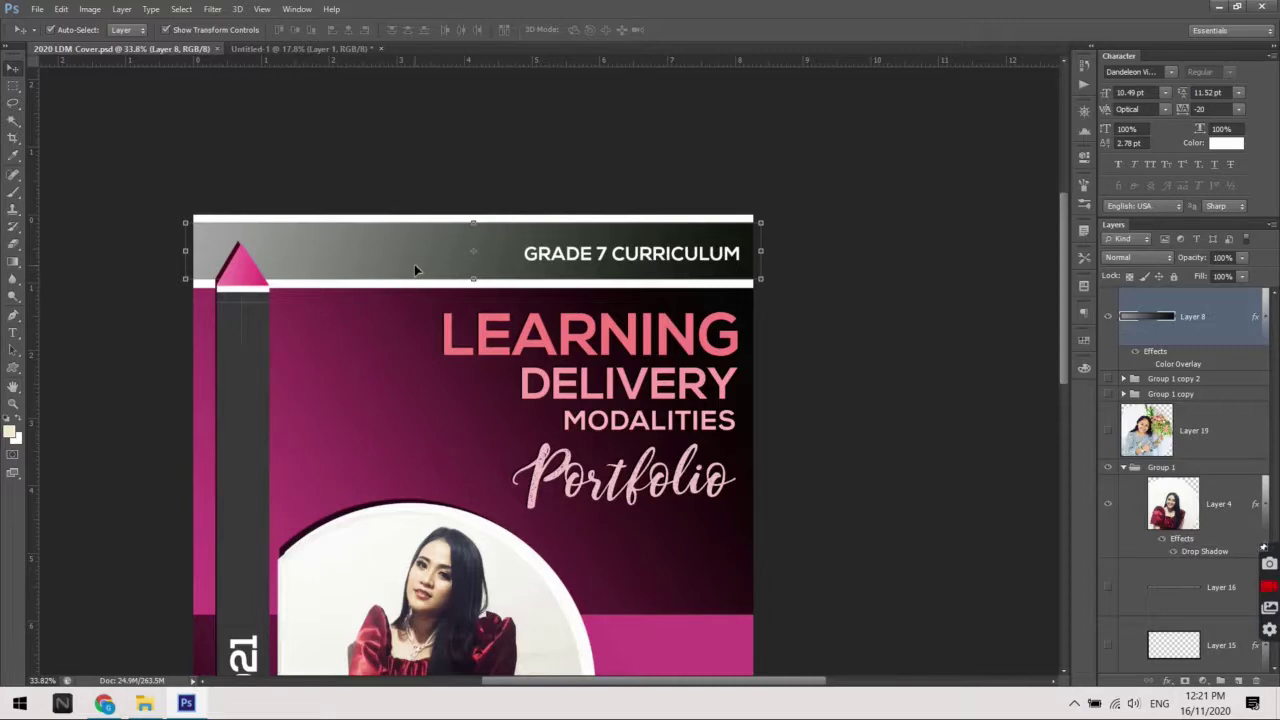
pyautogui.moveTo(433, 259); pyautogui.dragTo(447, 262)
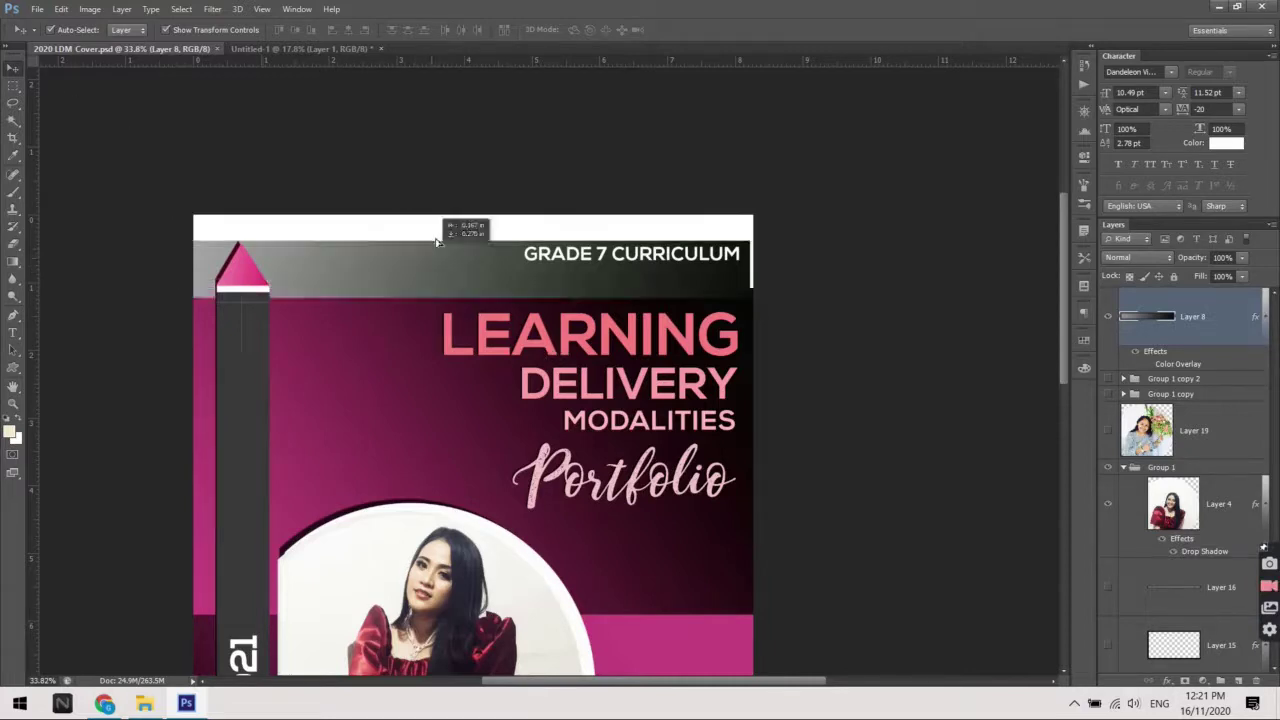
pyautogui.click(284, 45)
pyautogui.hotkey('ctrl', '0')
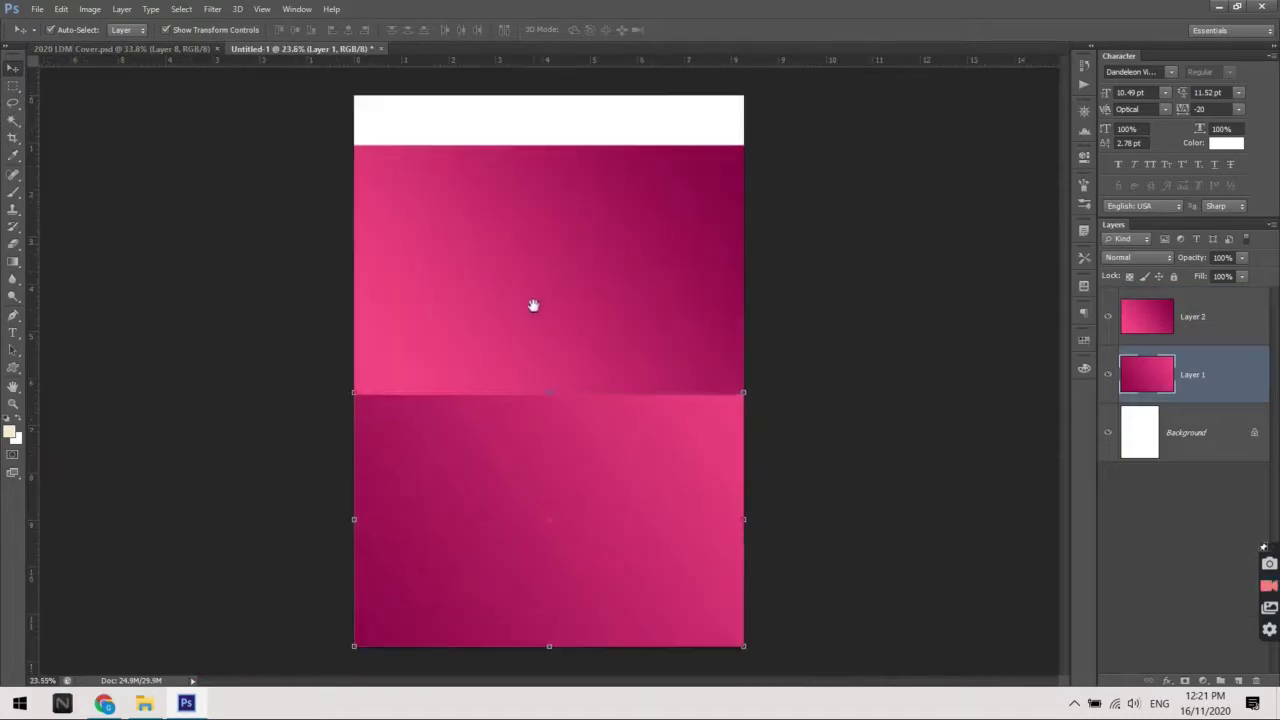
# Move the top pink gradient layer down about 0.26 in to widen the white strip above
pyautogui.scroll(2, 566, 334)
pyautogui.scroll(1, 589, 314)
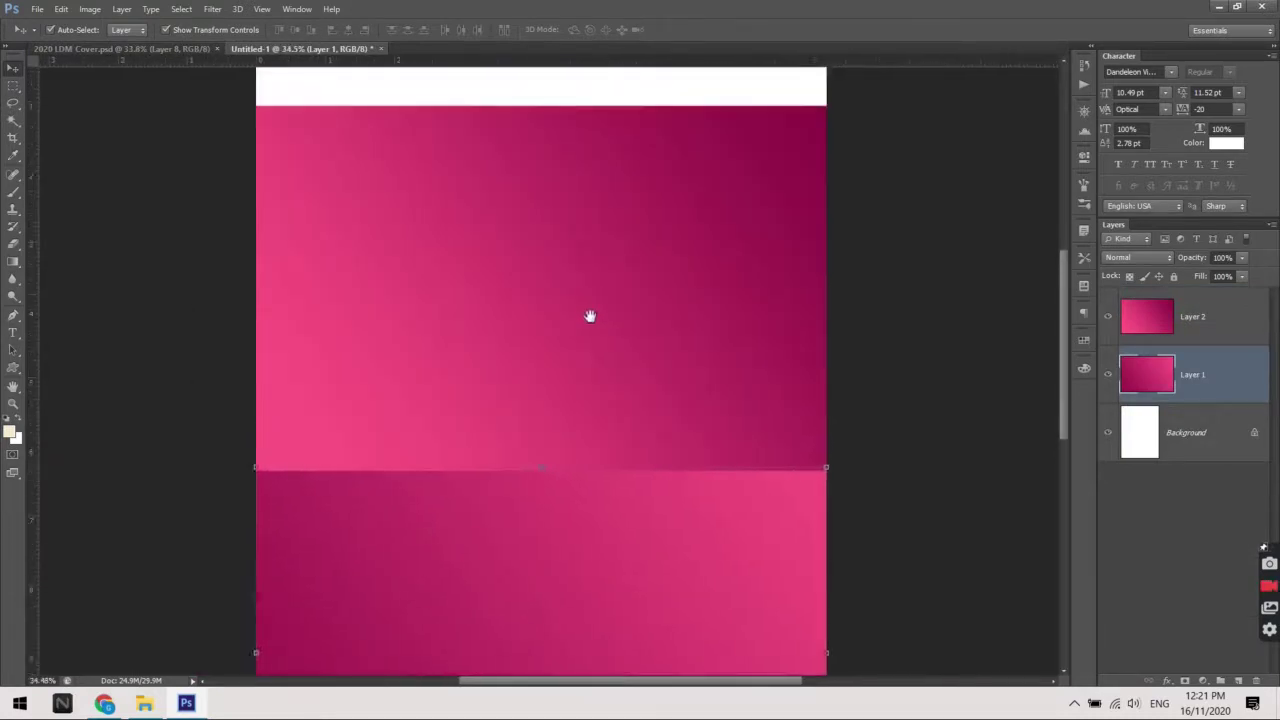
pyautogui.moveTo(589, 314); pyautogui.dragTo(590, 385)
pyautogui.scroll(-2, 580, 270)
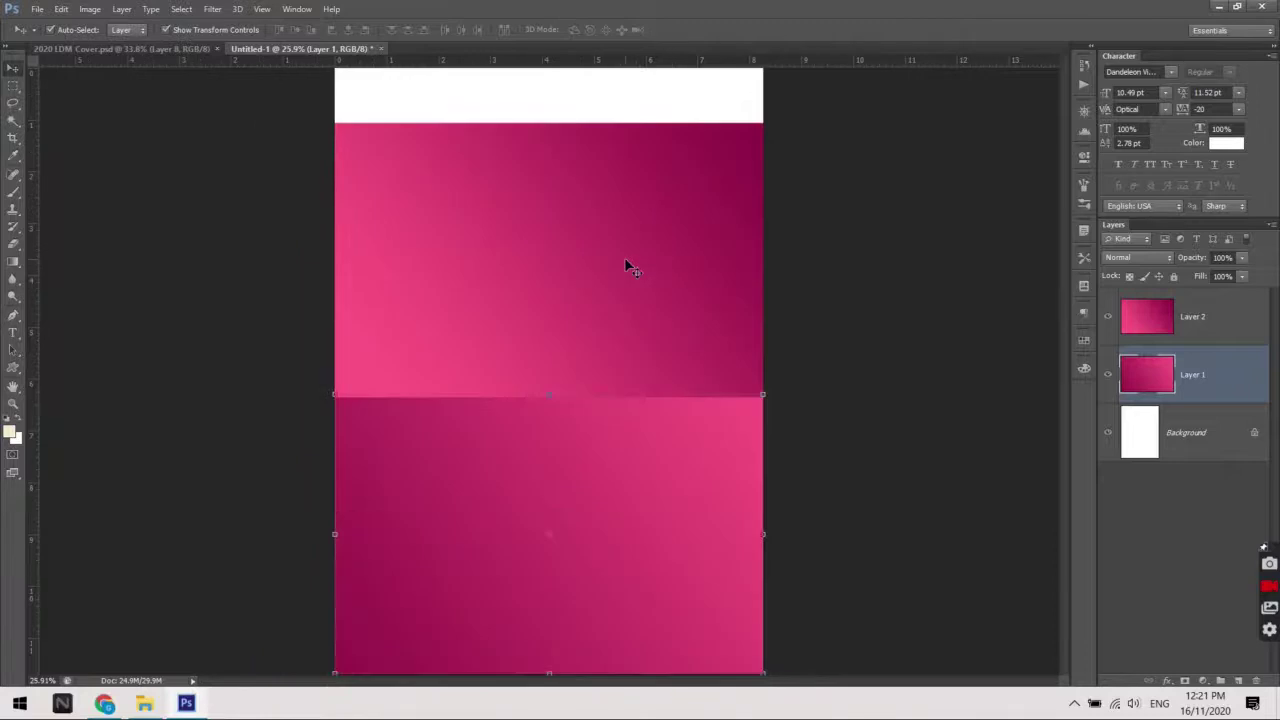
pyautogui.click(626, 263)
pyautogui.moveTo(670, 227); pyautogui.dragTo(668, 244)
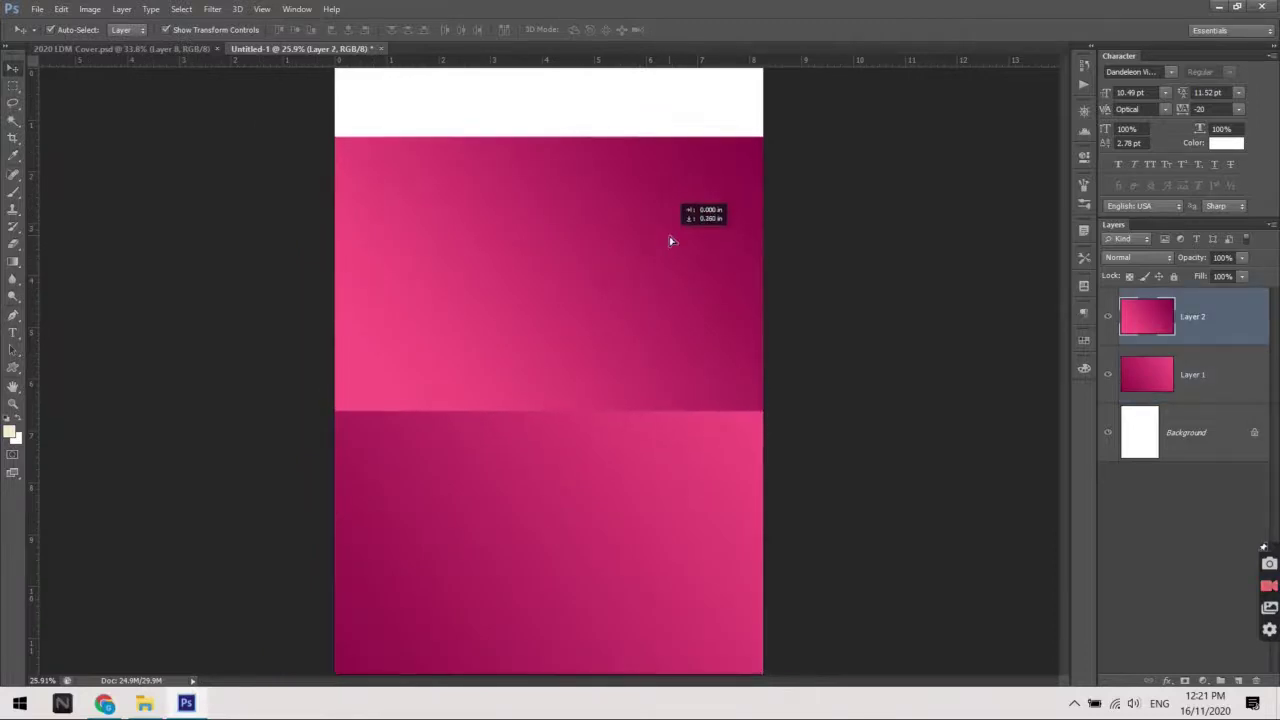
pyautogui.scroll(2, 634, 310)
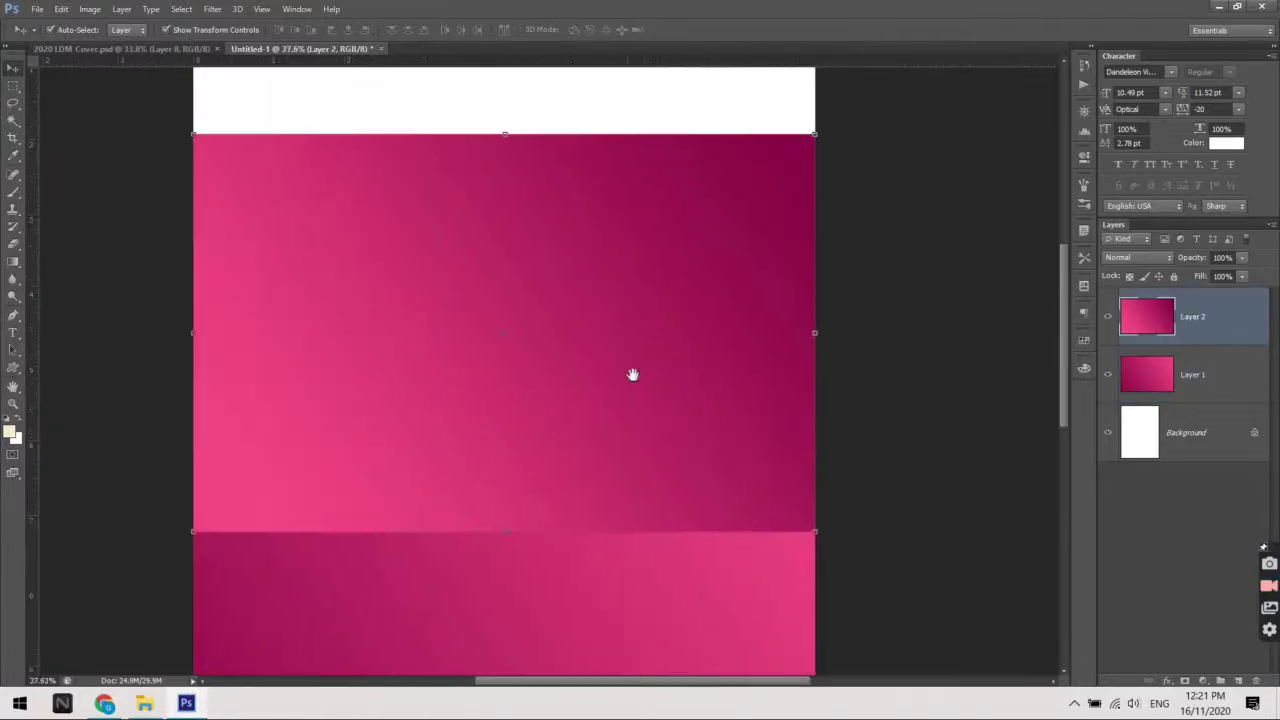
pyautogui.moveTo(631, 371); pyautogui.dragTo(645, 457)
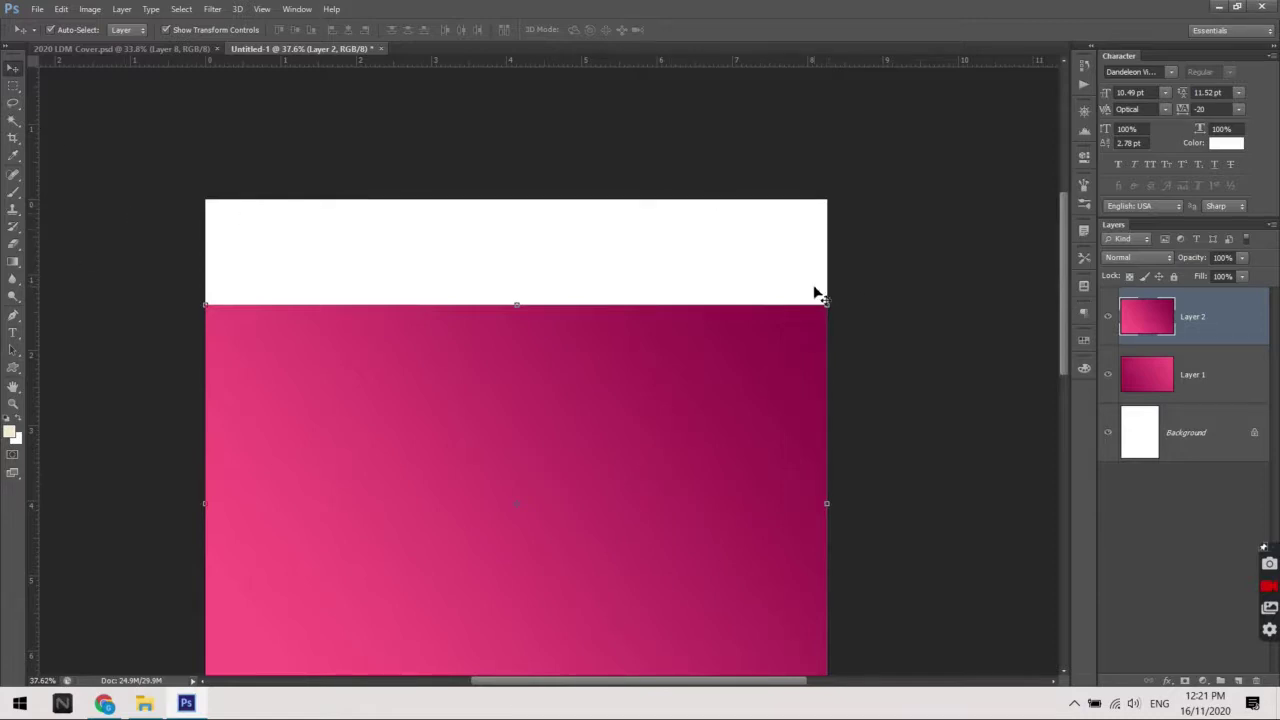
pyautogui.click(13, 86)
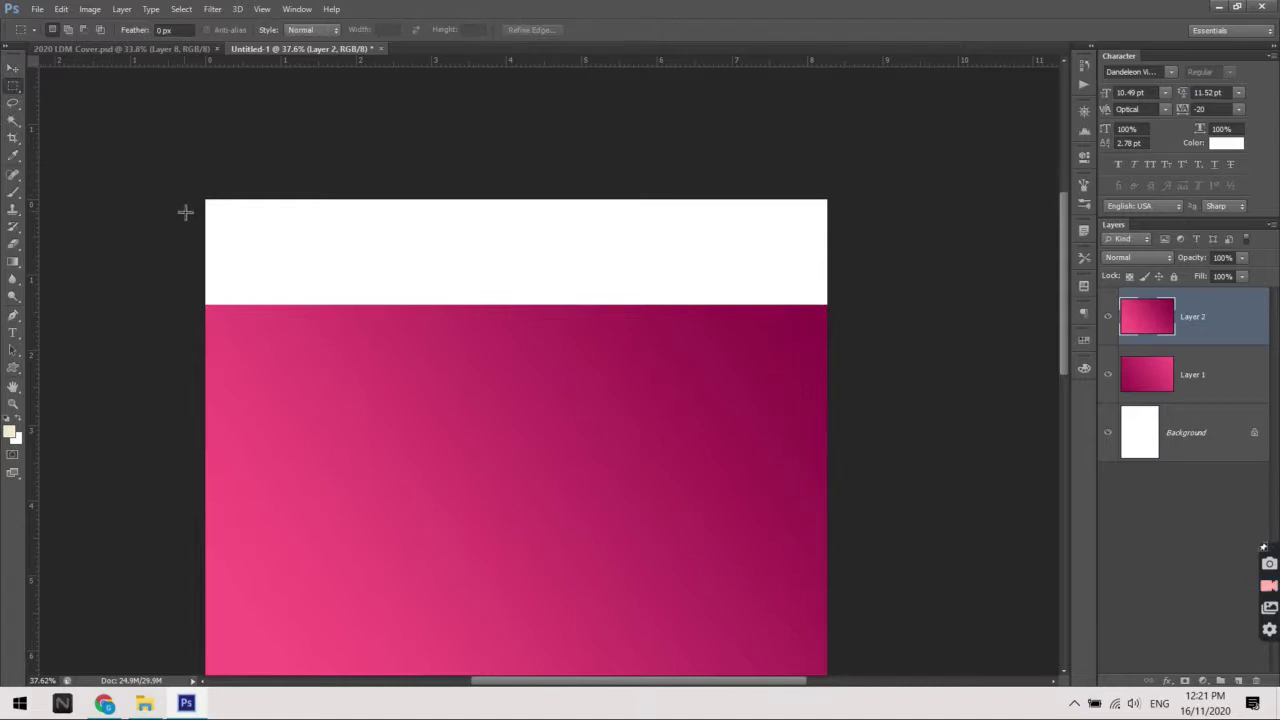
# Draw a rectangular marquee over the white top band, below a thin top margin
pyautogui.rightClick(6, 90)
pyautogui.click(50, 87)
pyautogui.moveTo(196, 209); pyautogui.dragTo(848, 293)
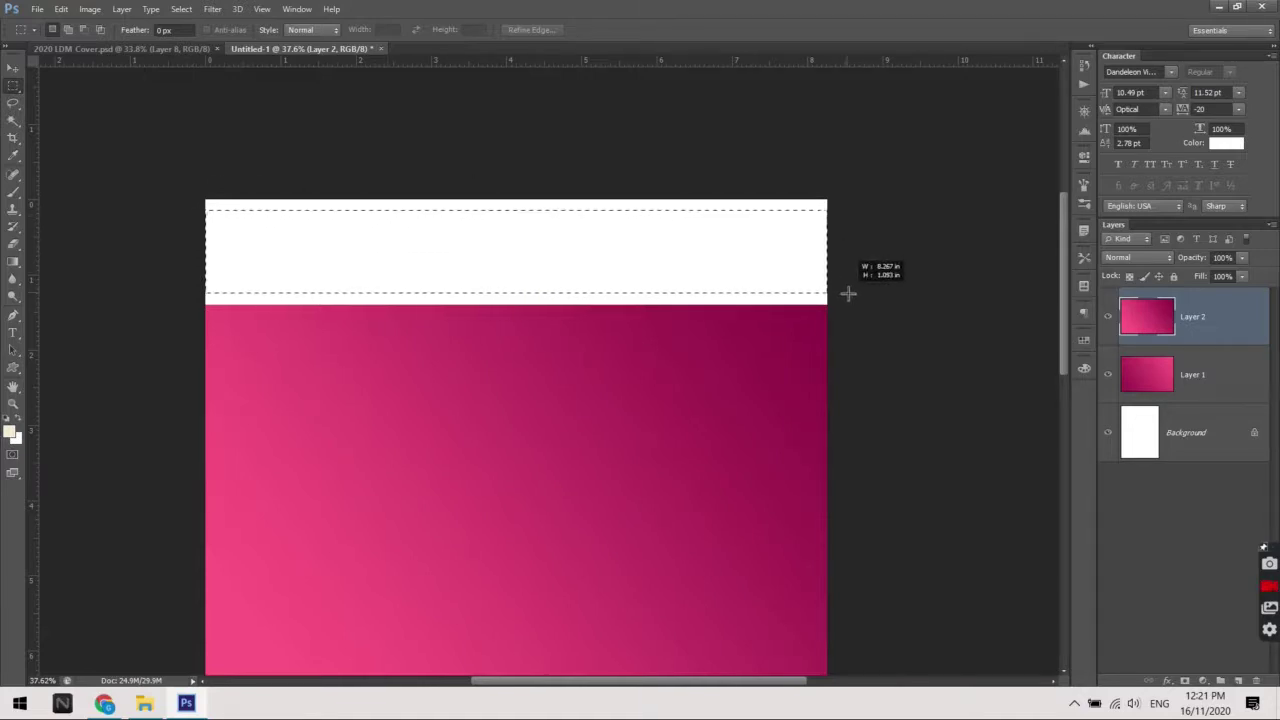
pyautogui.moveTo(848, 293); pyautogui.dragTo(848, 294)
pyautogui.scroll(-2, 848, 294)
pyautogui.scroll(2, 540, 220)
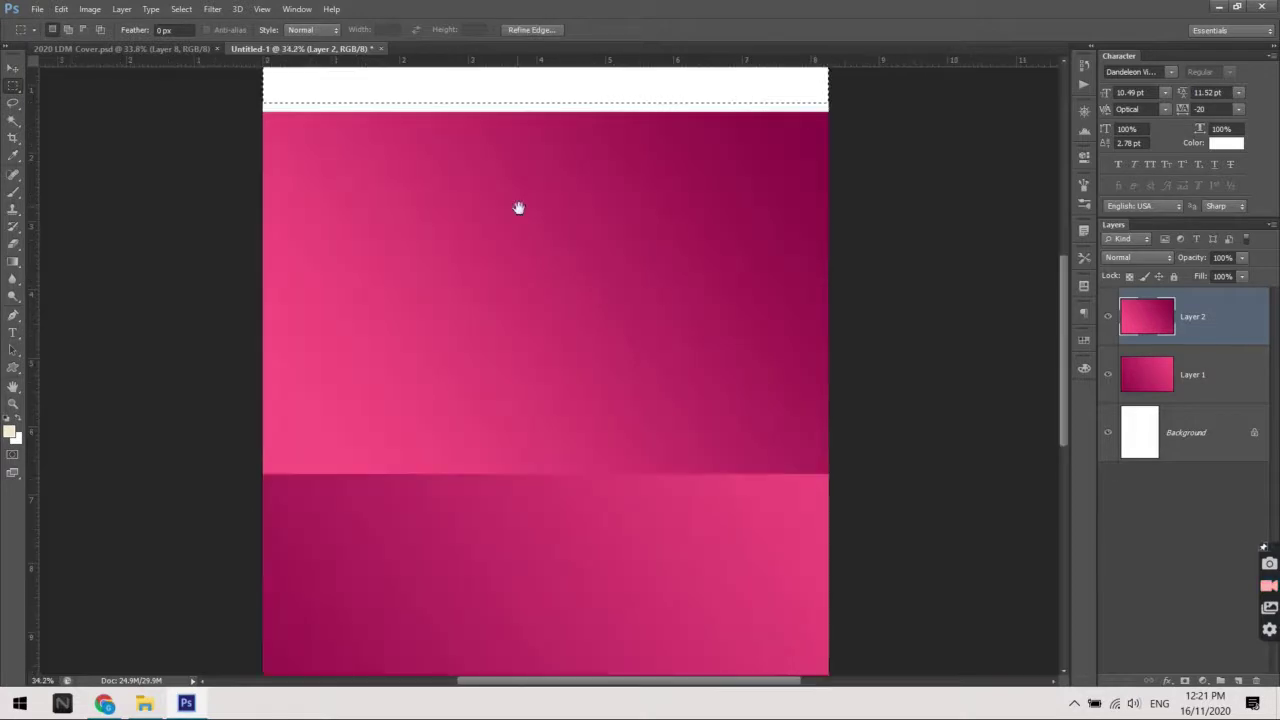
pyautogui.moveTo(517, 206); pyautogui.dragTo(540, 431)
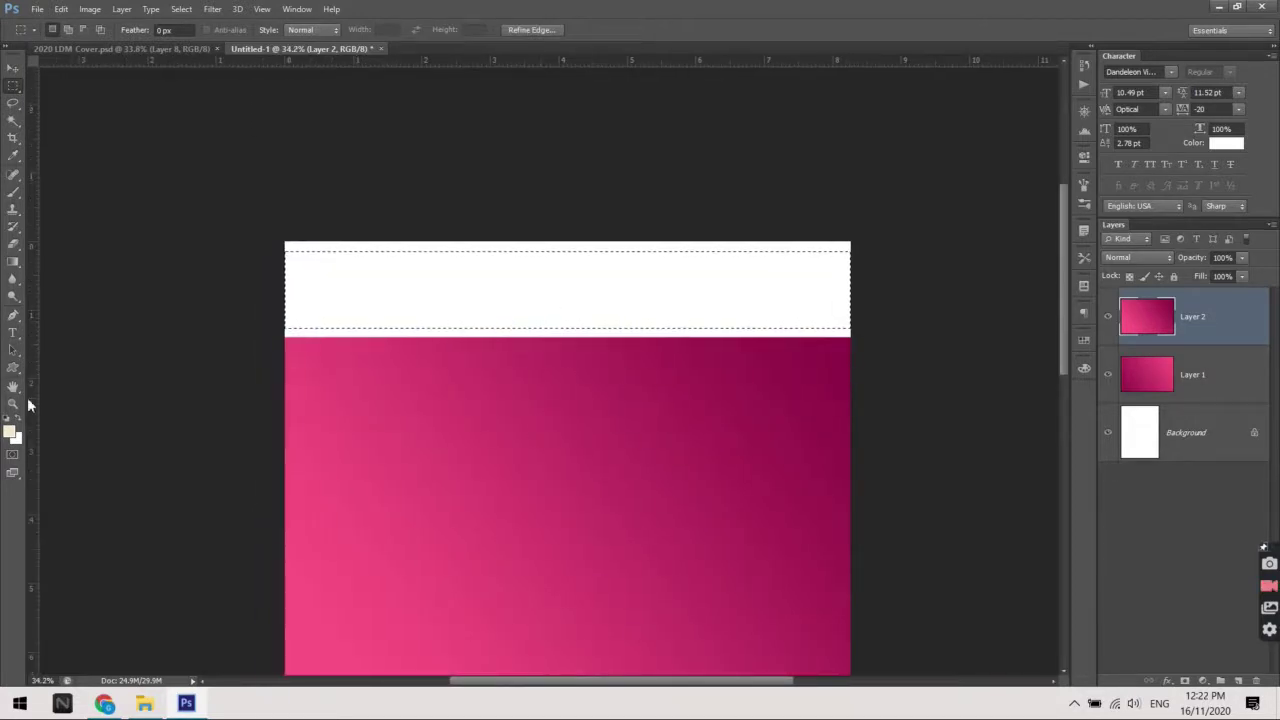
pyautogui.click(12, 262)
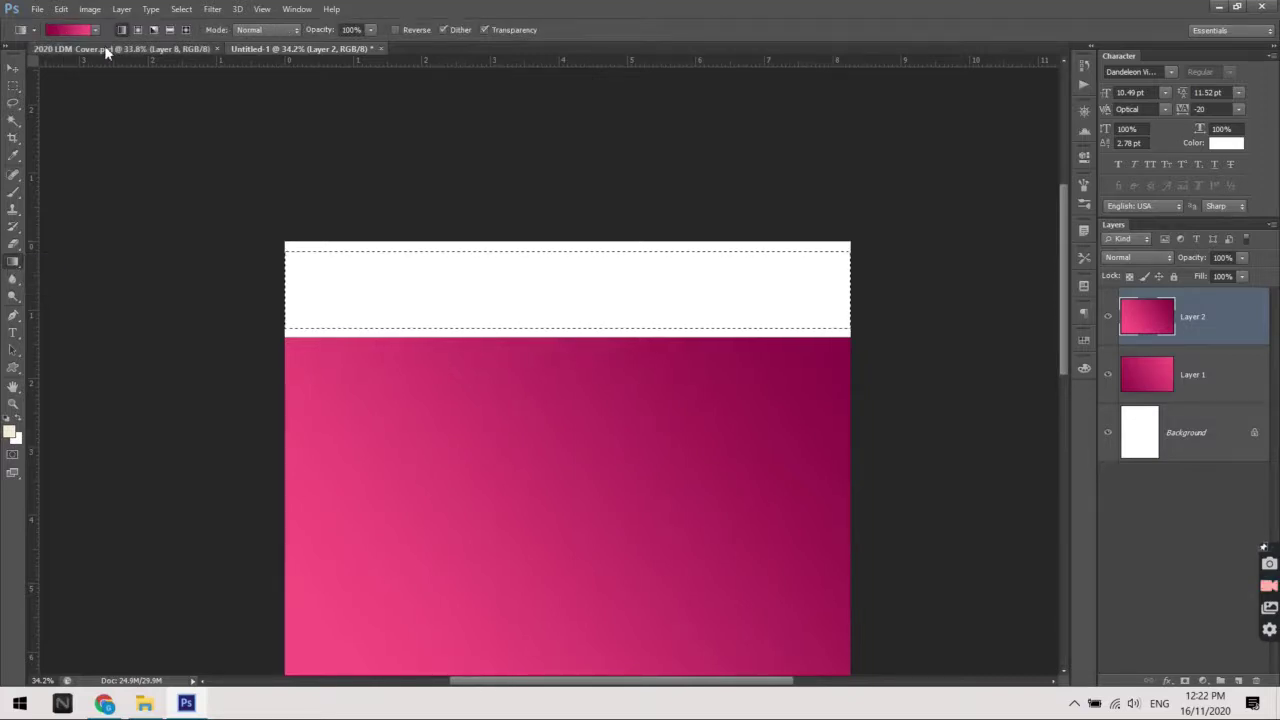
# Set the gradient's left stop to dark purple #37242c and right stop to grey #9b9b9b
pyautogui.click(104, 45)
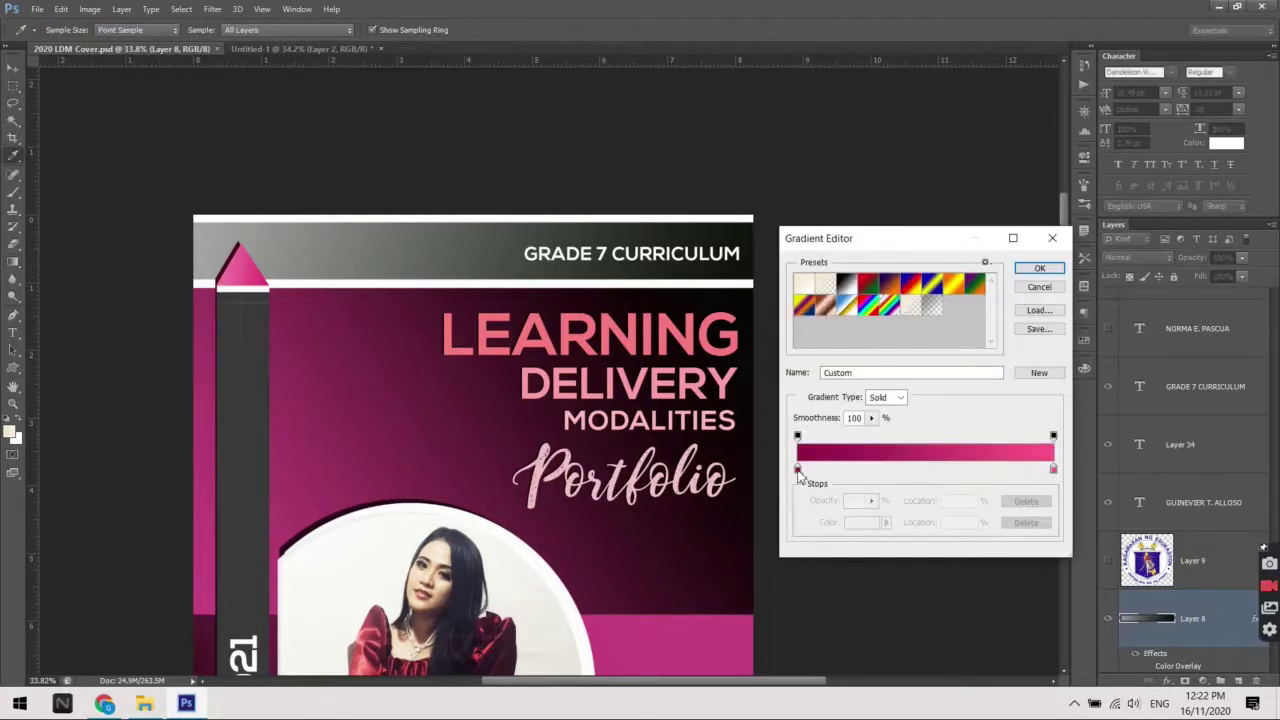
pyautogui.click(798, 469)
pyautogui.click(862, 522)
pyautogui.click(862, 642)
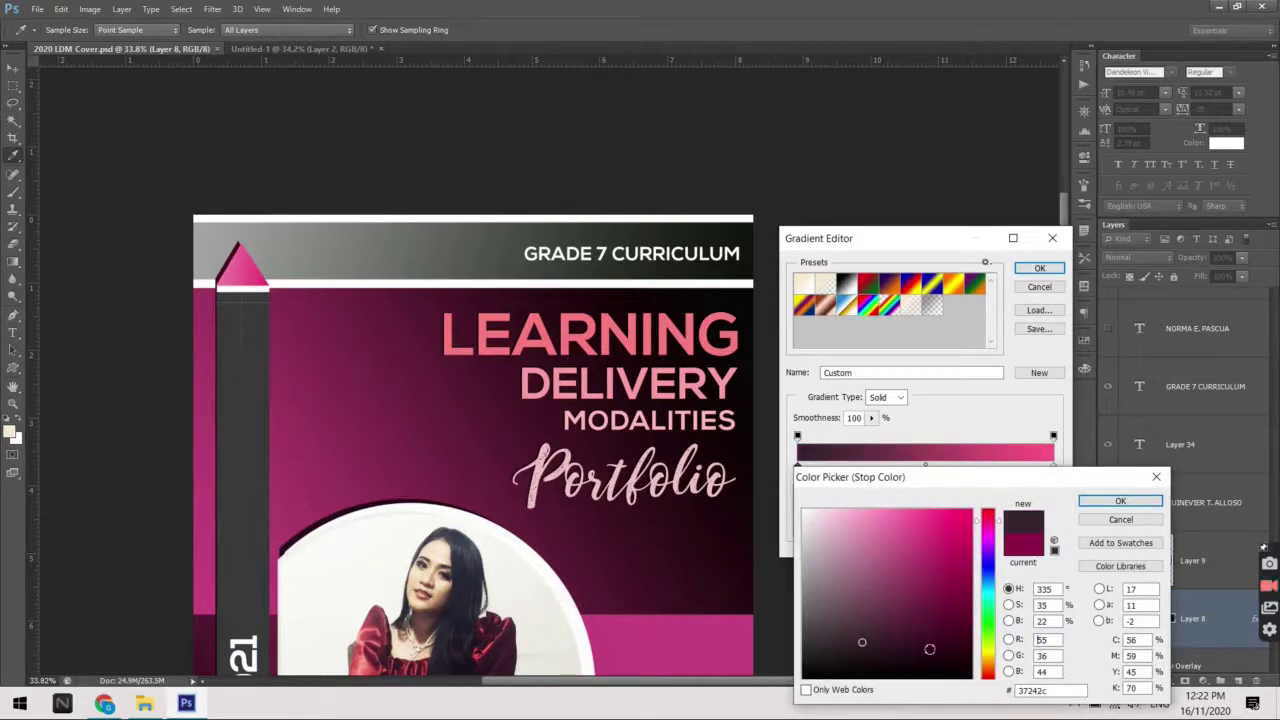
pyautogui.press('Return')
pyautogui.click(1054, 470)
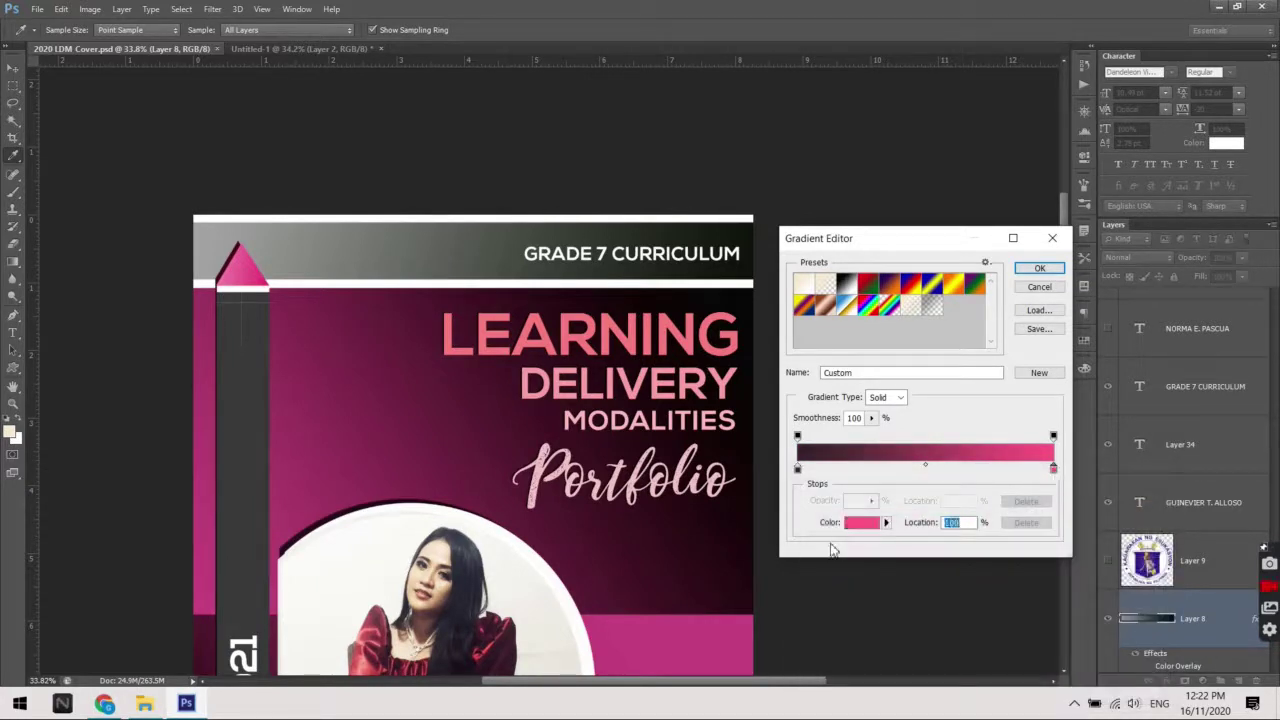
pyautogui.click(862, 522)
pyautogui.moveTo(827, 566); pyautogui.dragTo(801, 576)
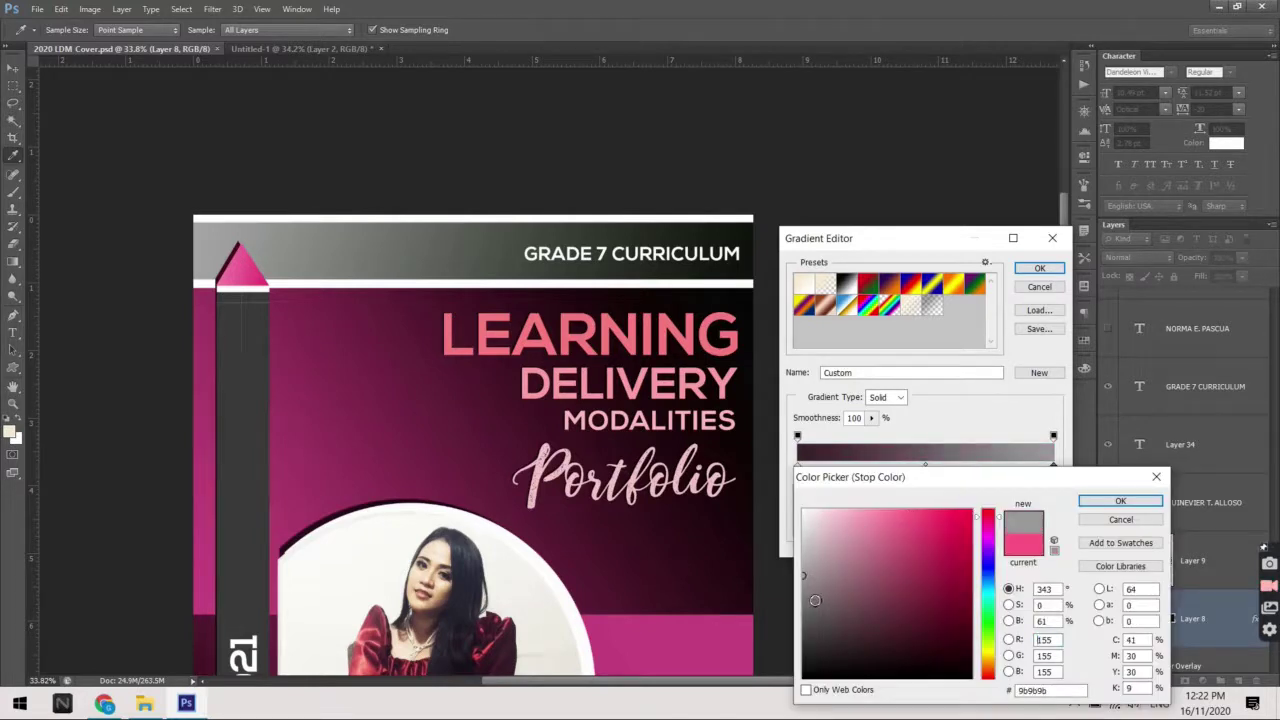
pyautogui.press('Return')
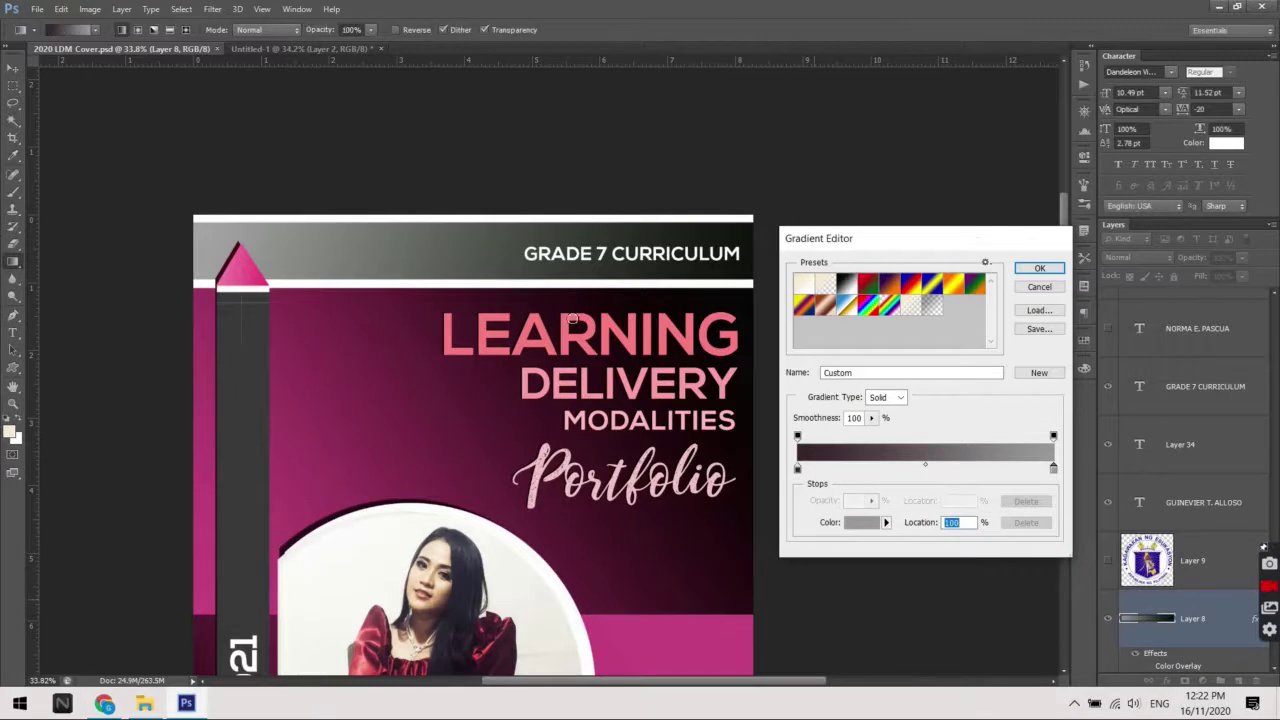
pyautogui.press('Return')
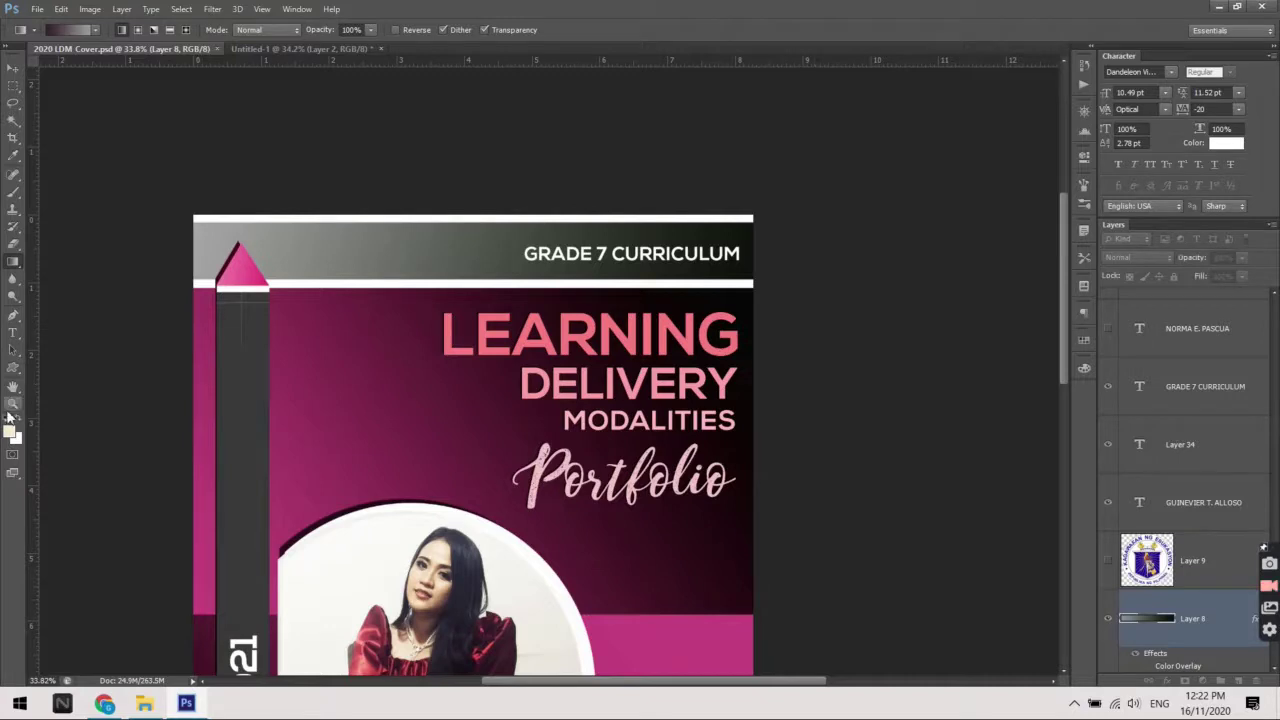
# In Untitled-1, redraw the top band gradient right-to-left so grey sits left and dark purple right
pyautogui.hotkey('ctrl', 'Tab')
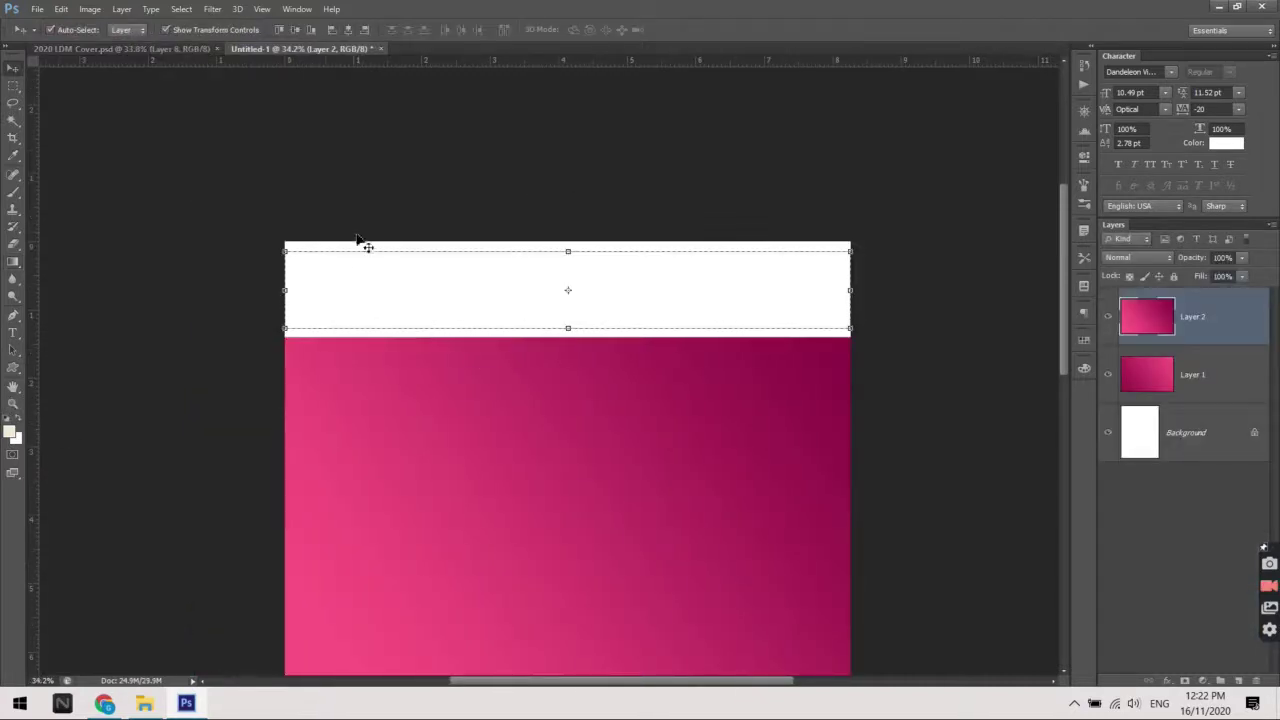
pyautogui.press('g')
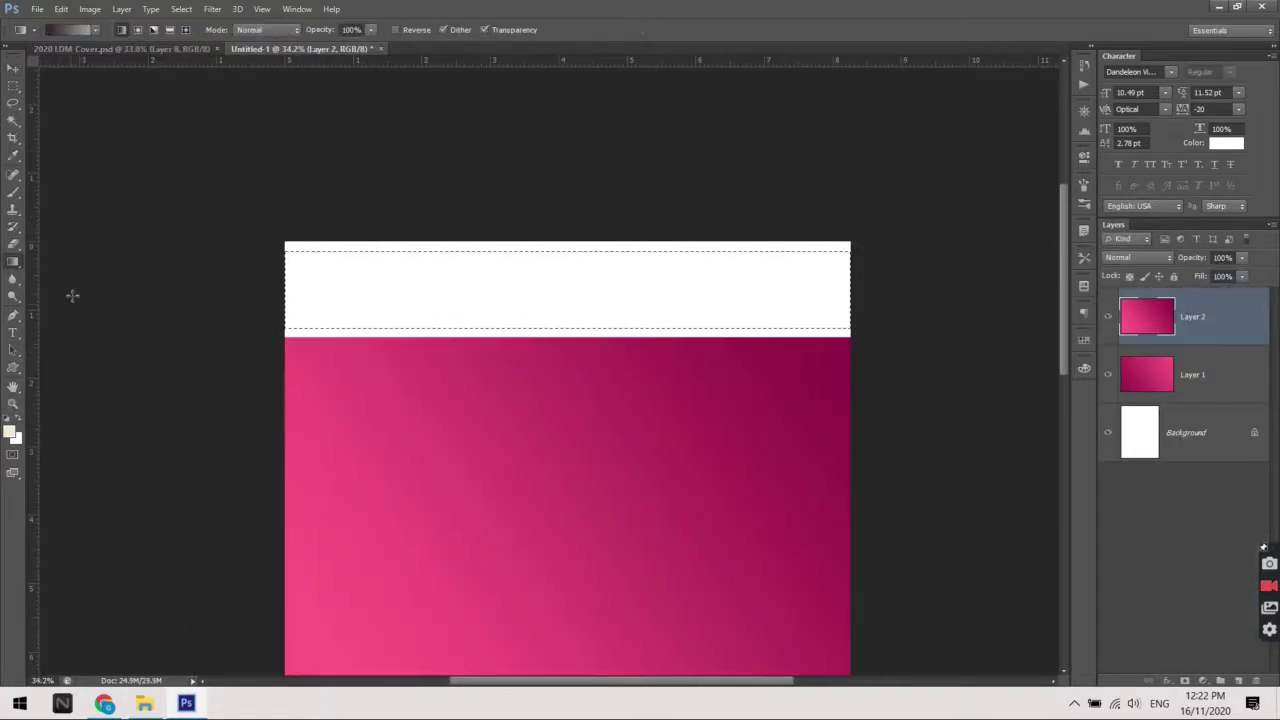
pyautogui.moveTo(72, 295); pyautogui.dragTo(866, 294)
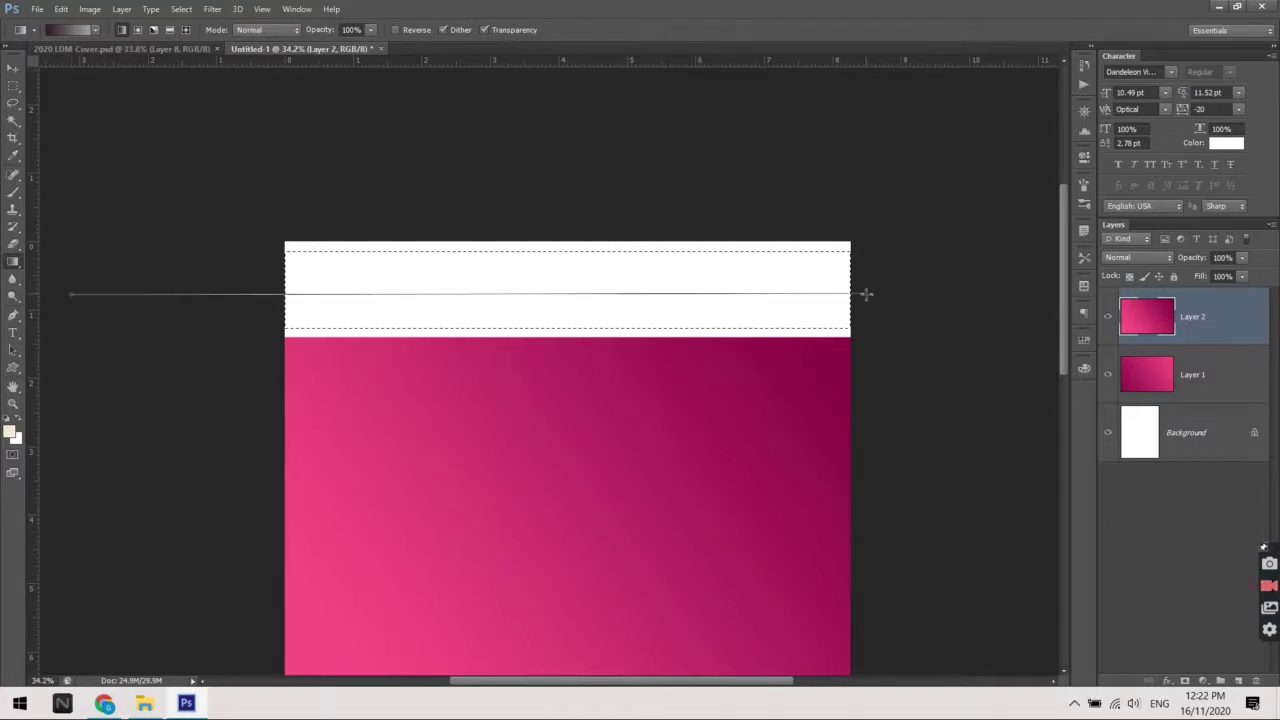
pyautogui.moveTo(866, 294)
pyautogui.mouseDown()
pyautogui.moveTo(176, 297)
pyautogui.moveTo(188, 294)
pyautogui.mouseUp()
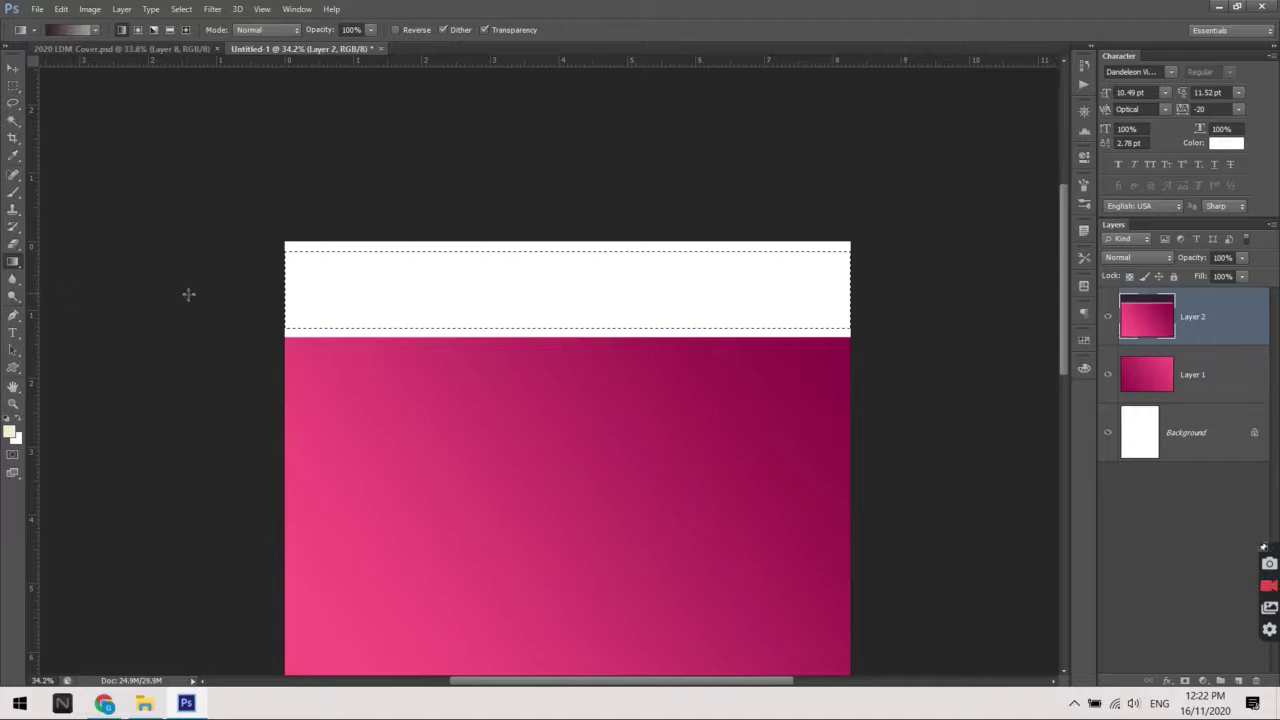
pyautogui.hotkey('ctrl', 'z')
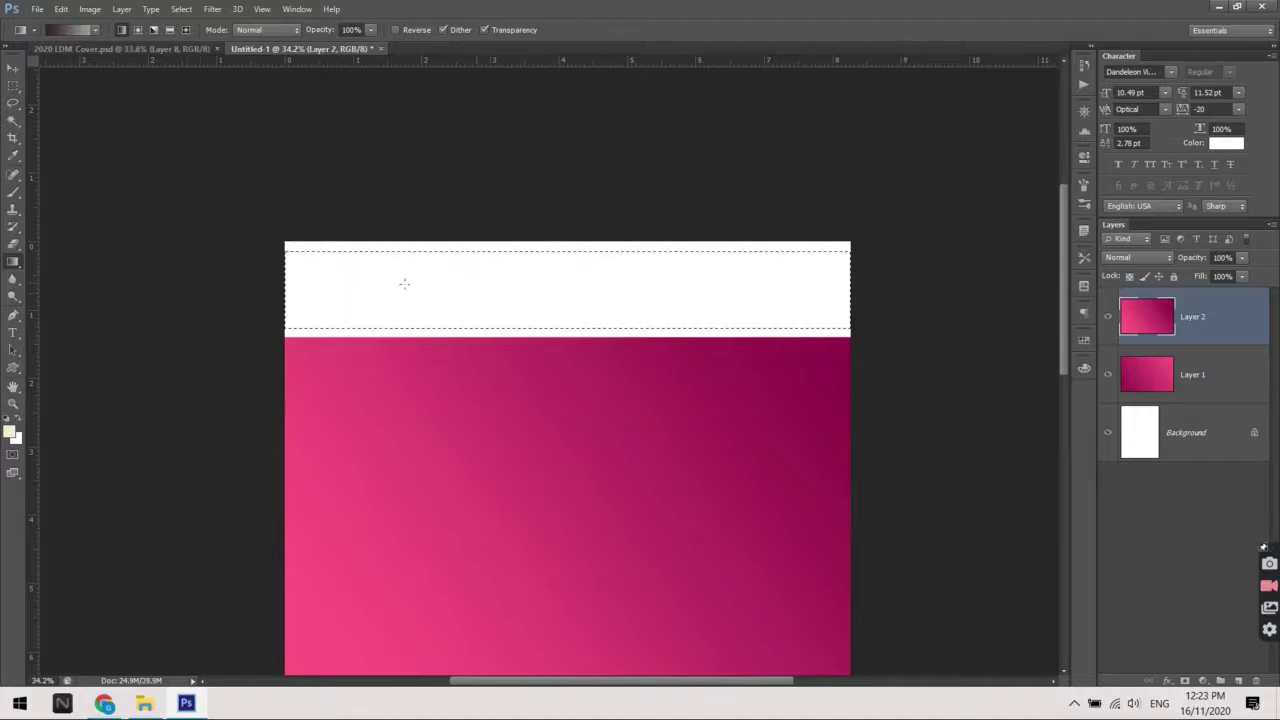
pyautogui.moveTo(403, 284); pyautogui.dragTo(403, 283)
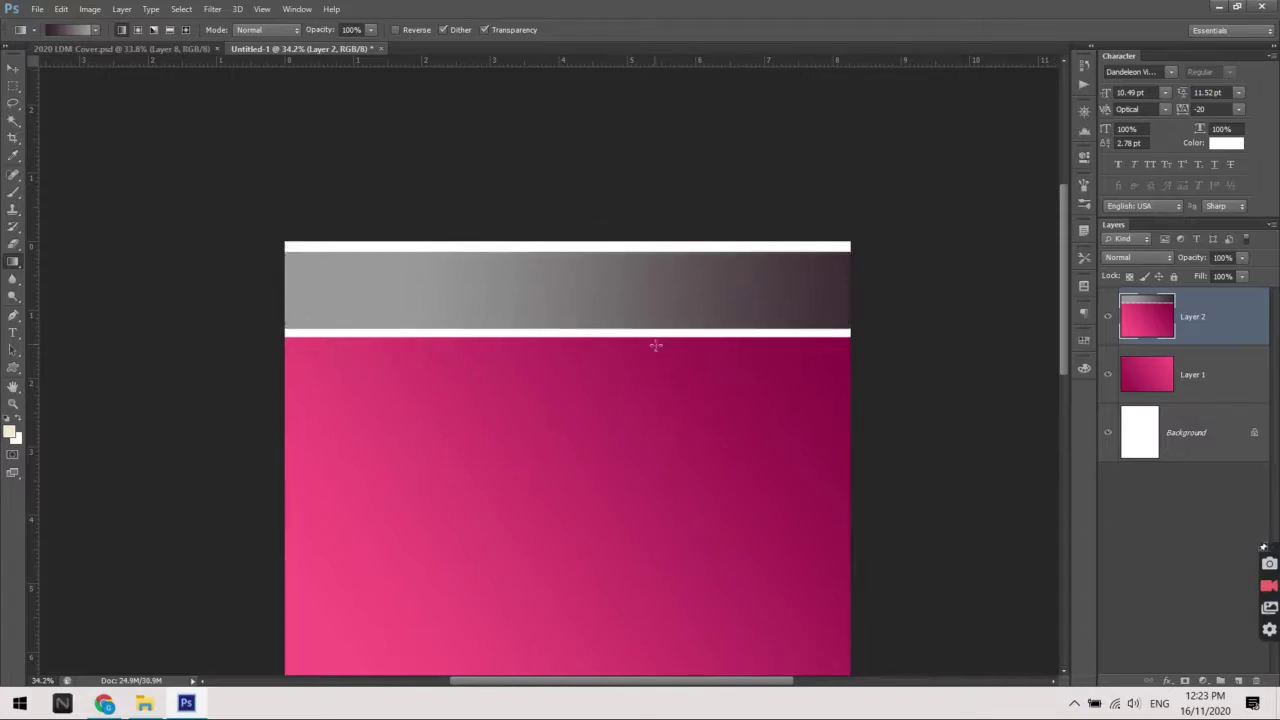
# Clear the selection, select Layer 2, and zoom in to inspect the grey header band
pyautogui.hotkey('ctrl', 'd')
pyautogui.keyDown('ctrl'); pyautogui.click(1224, 324); pyautogui.keyUp('ctrl')
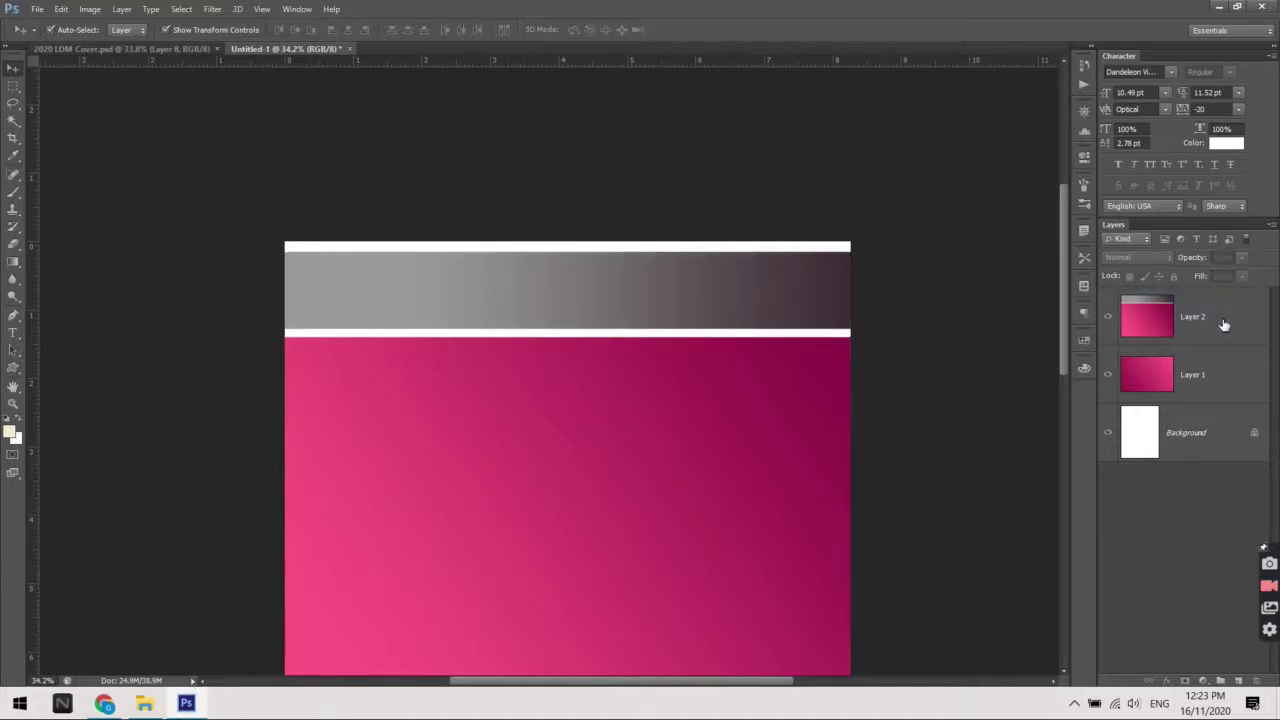
pyautogui.click(1224, 324)
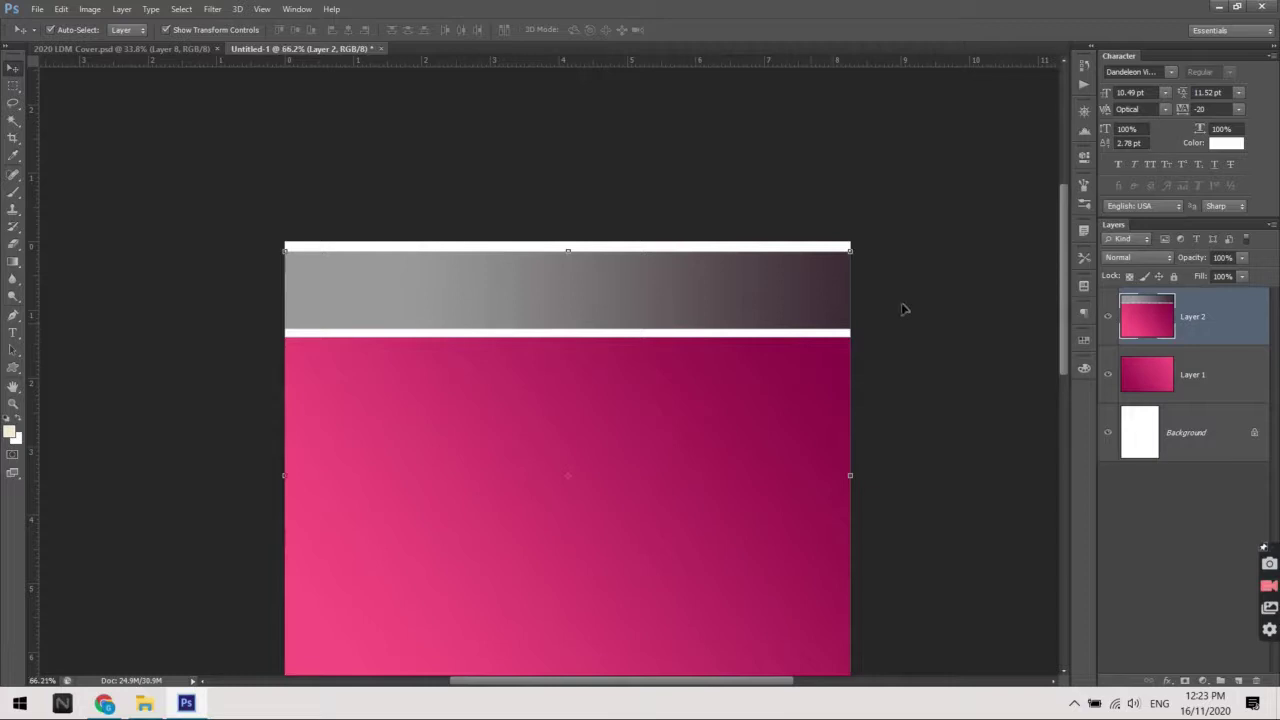
pyautogui.scroll(3, 900, 312)
pyautogui.scroll(2, 900, 318)
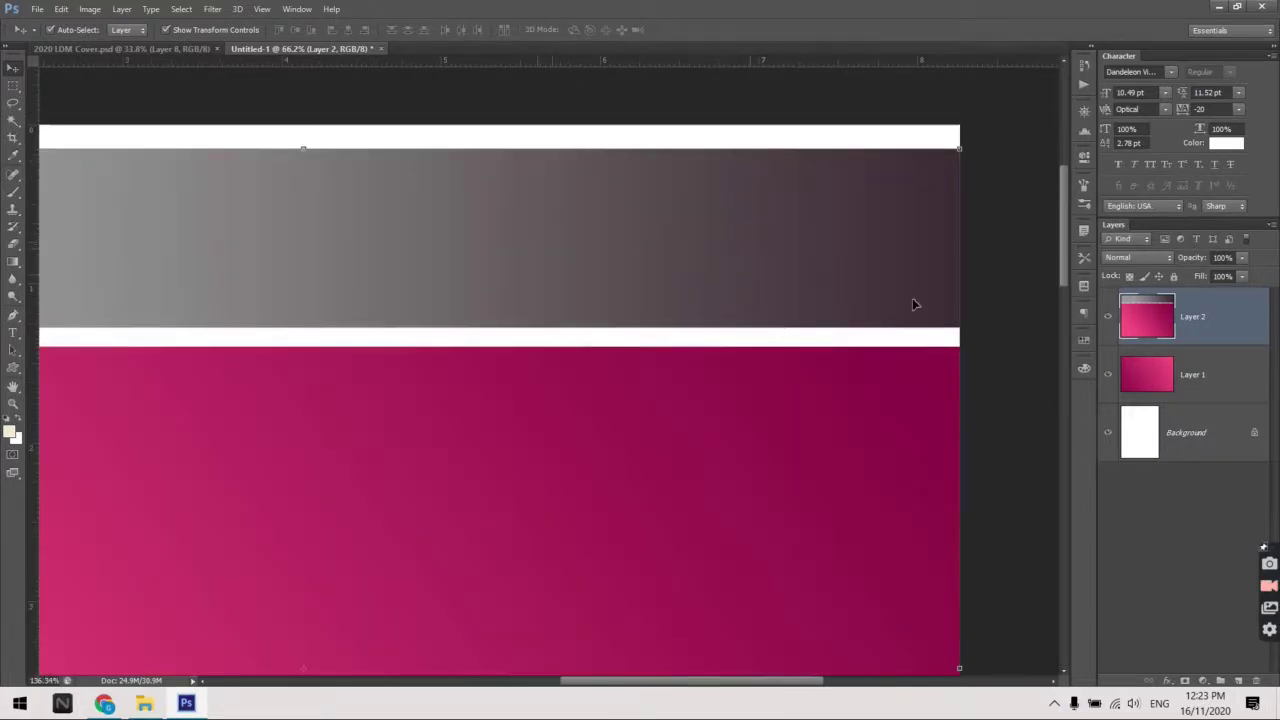
pyautogui.scroll(2, 912, 300)
pyautogui.moveTo(889, 303); pyautogui.dragTo(837, 429)
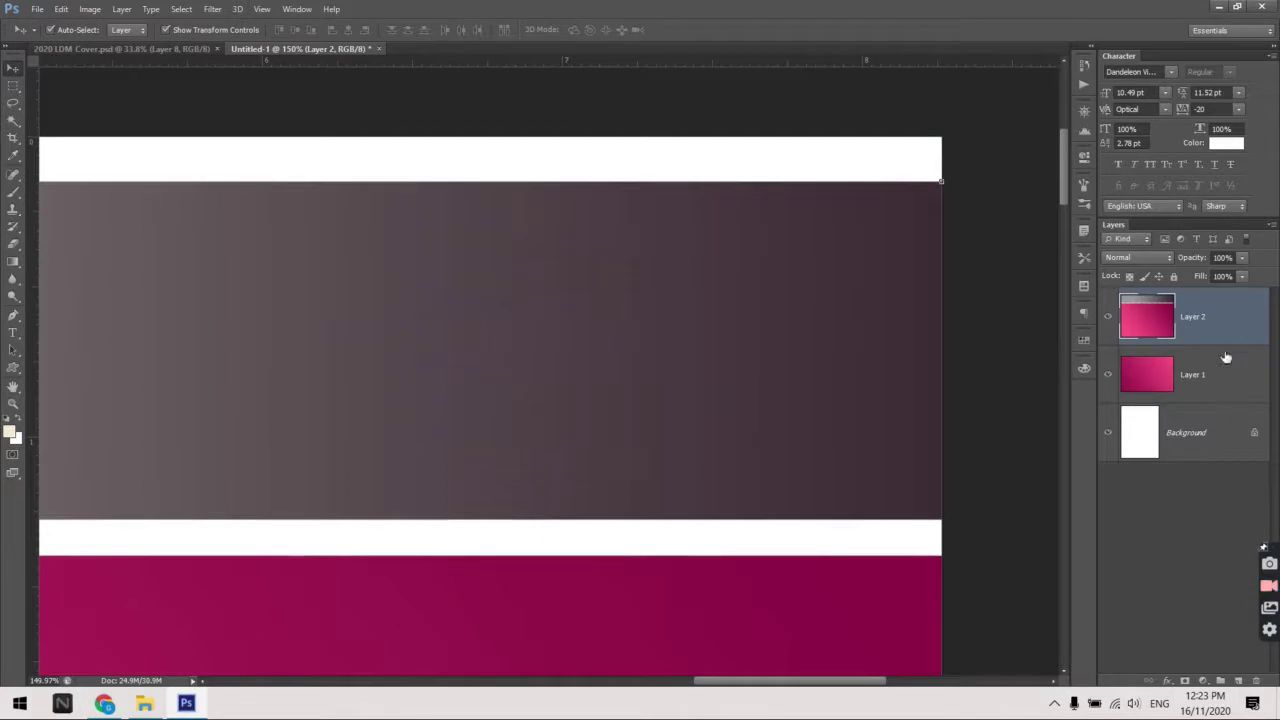
pyautogui.click(1023, 363)
pyautogui.click(1199, 340)
pyautogui.scroll(-3, 1030, 410)
pyautogui.click(1025, 410)
# Reselect Layer 2 and mark the grey band's area as a selection
pyautogui.scroll(-1, 997, 450)
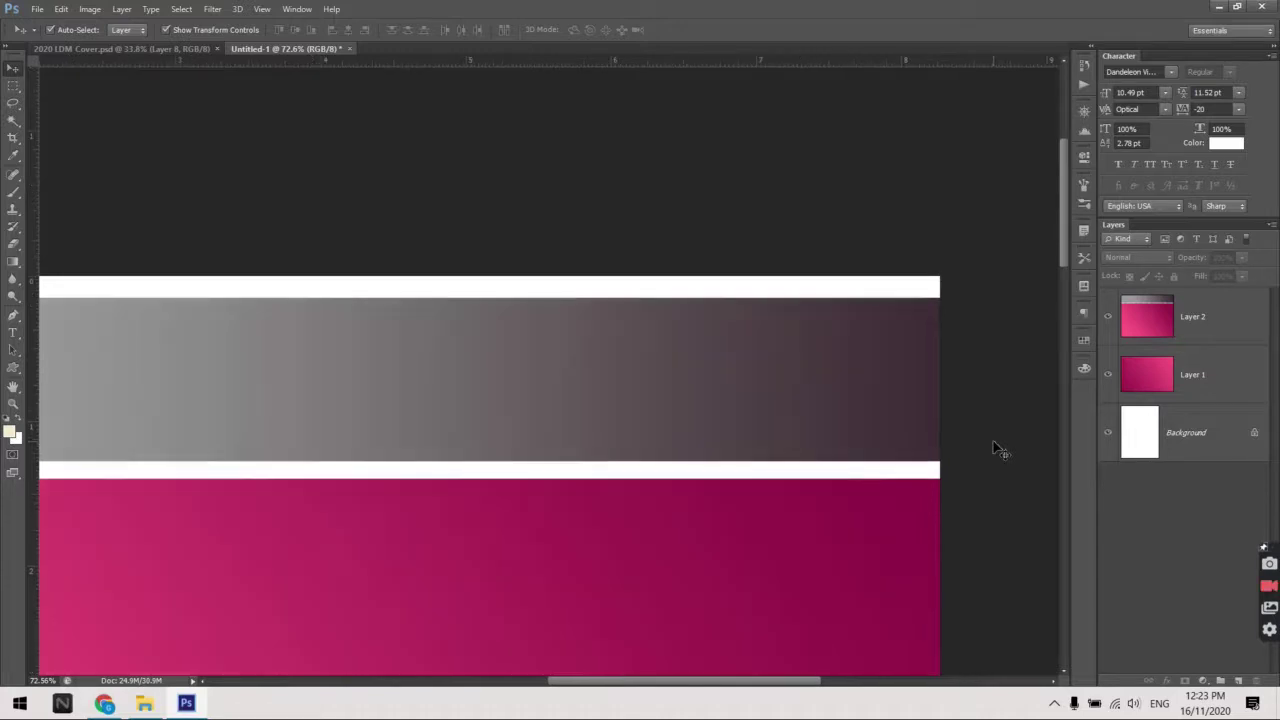
pyautogui.scroll(-1, 996, 450)
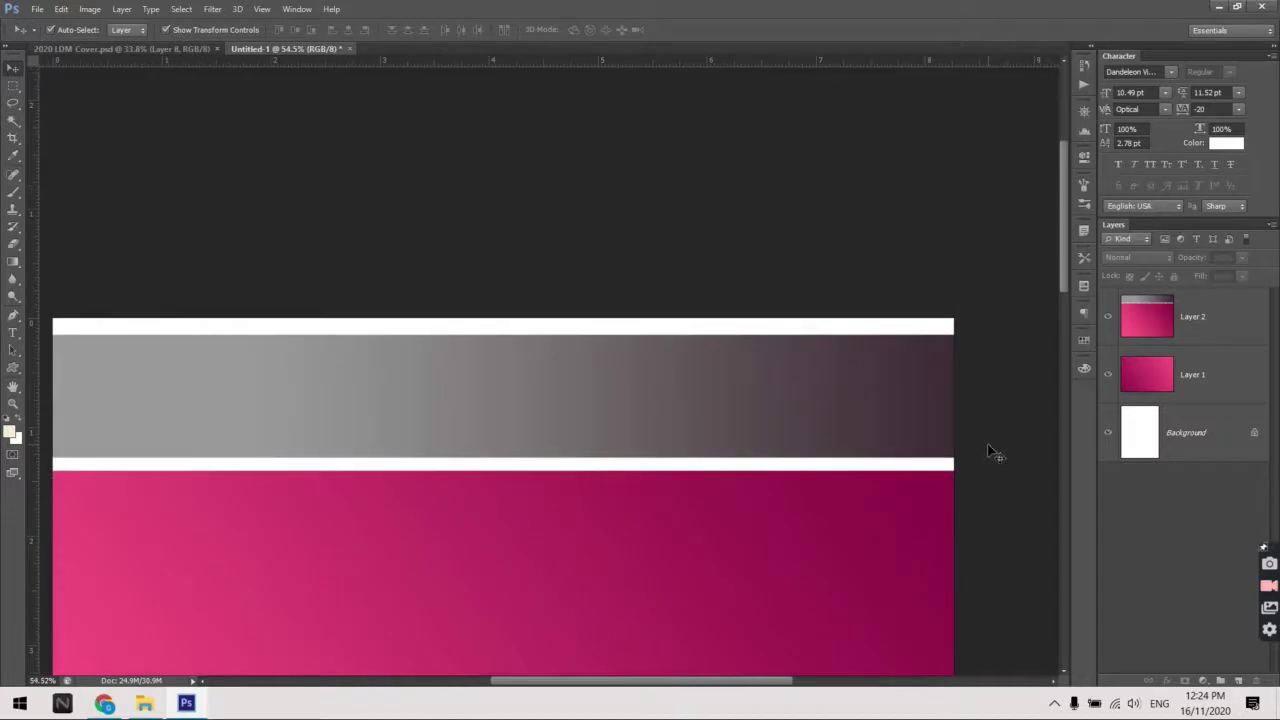
pyautogui.scroll(-2, 990, 452)
pyautogui.scroll(1, 988, 456)
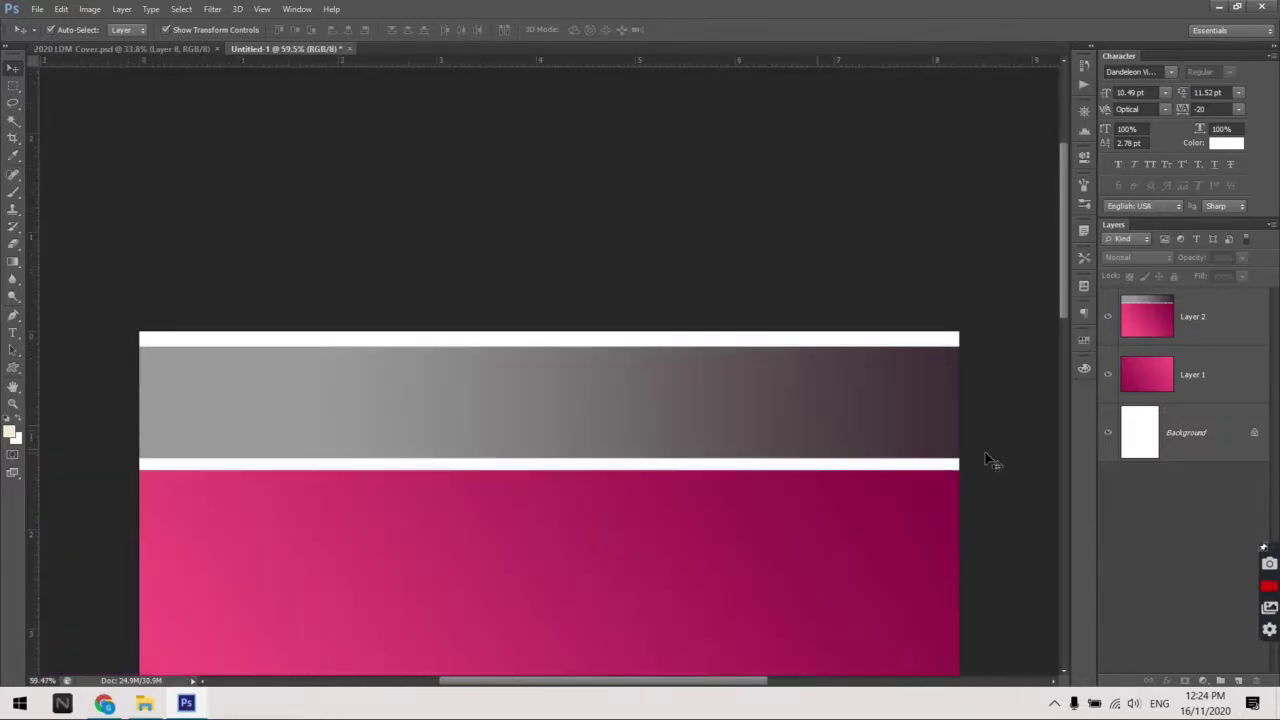
pyautogui.scroll(2, 988, 460)
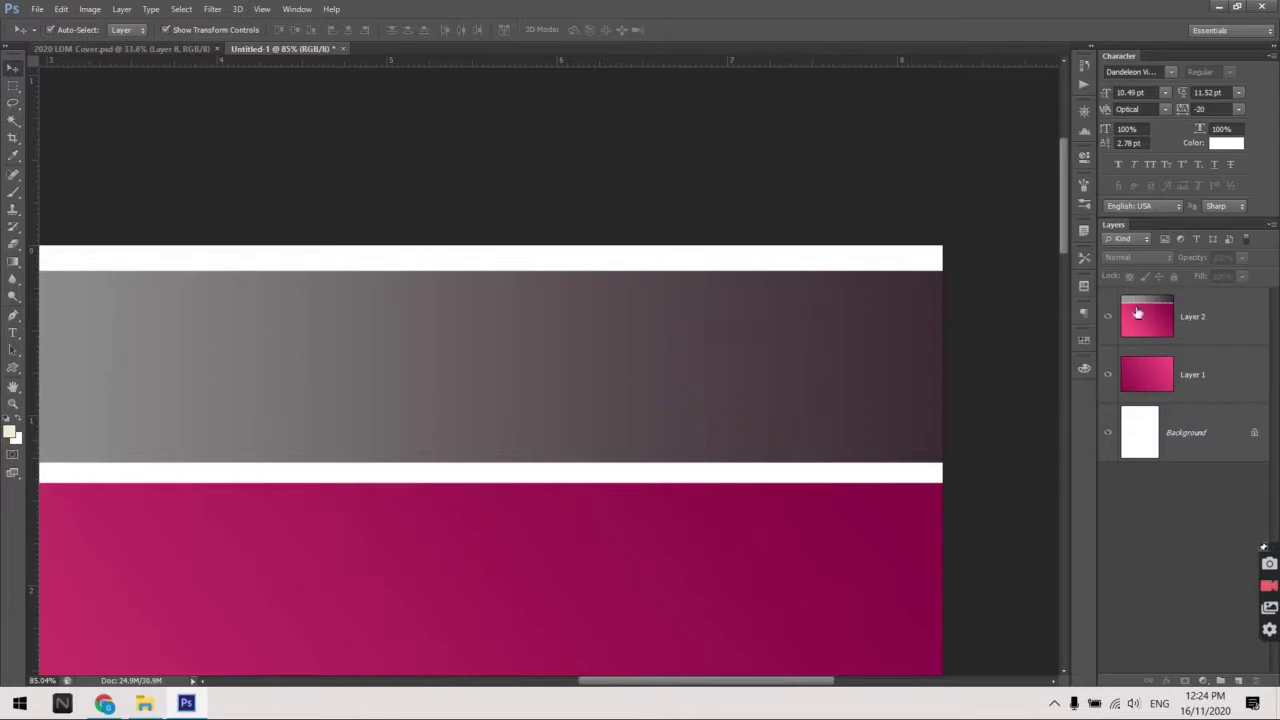
pyautogui.click(888, 389)
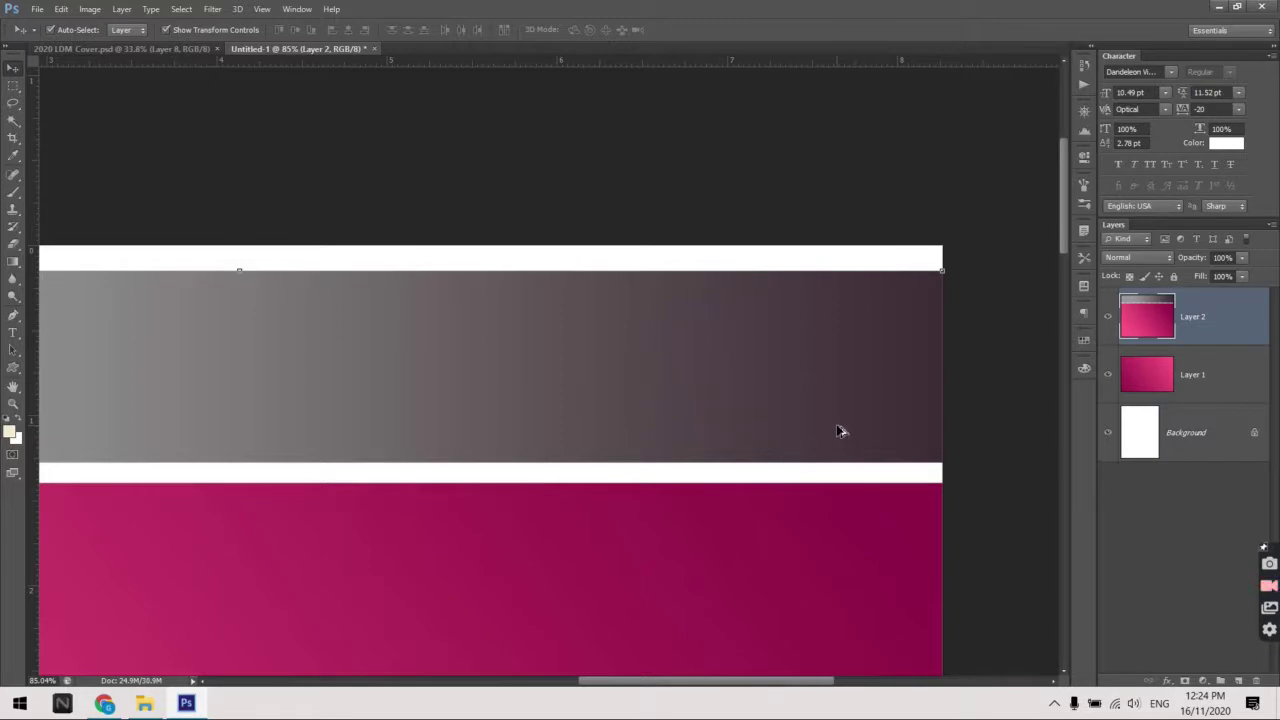
pyautogui.scroll(-3, 838, 430)
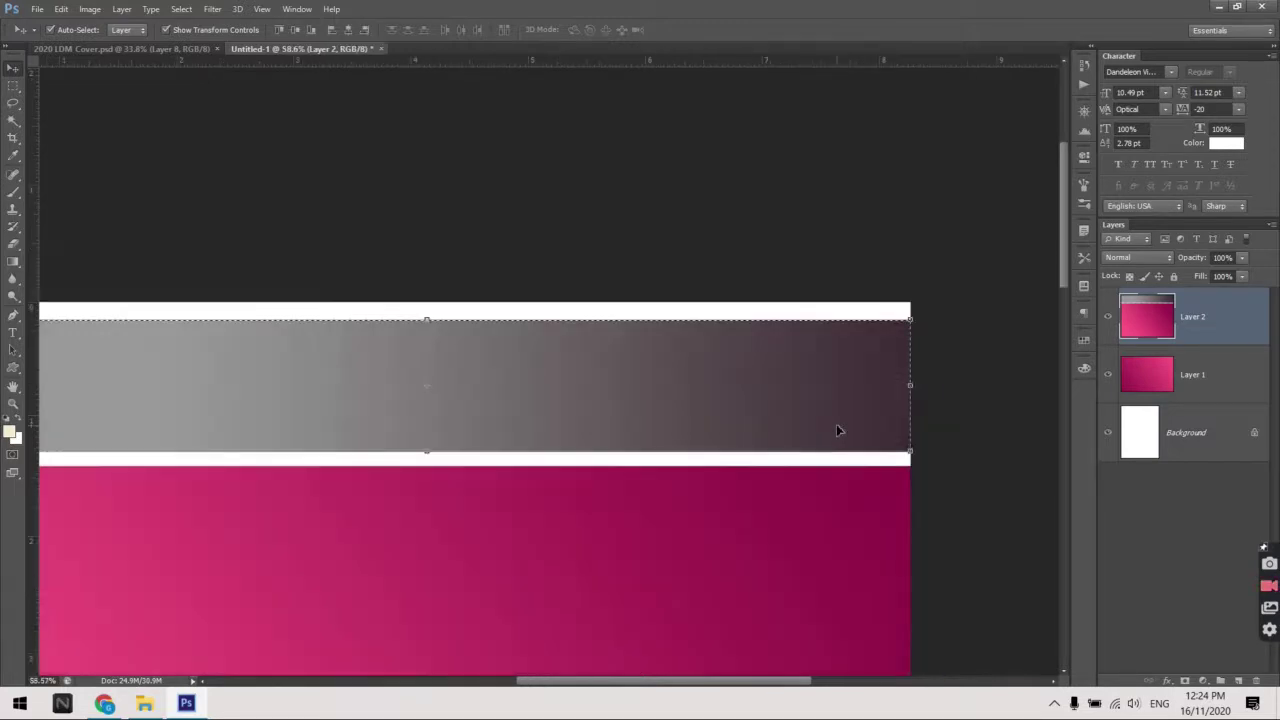
pyautogui.hotkey('ctrl', 'BackSpace')
pyautogui.scroll(-1, 930, 386)
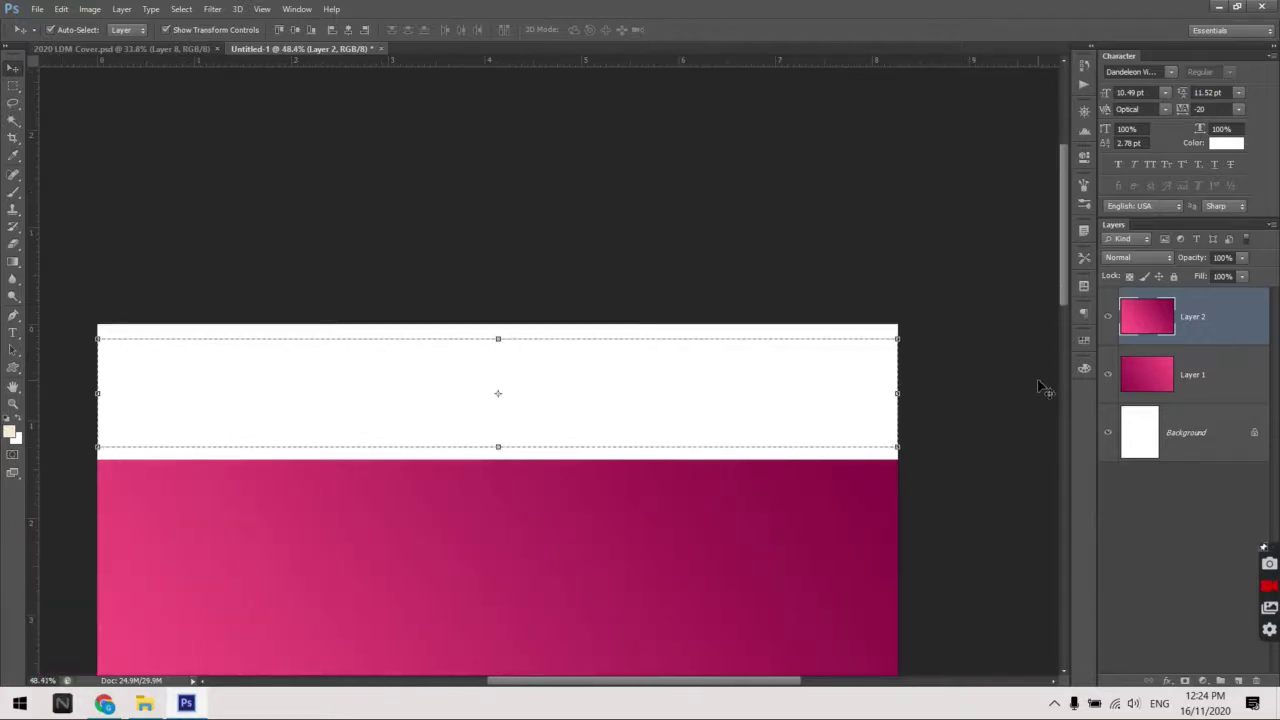
# Add a new Layer 3 and fill the band selection with a light-grey-to-dark gradient
pyautogui.hotkey('ctrl', 'shift', 'n')
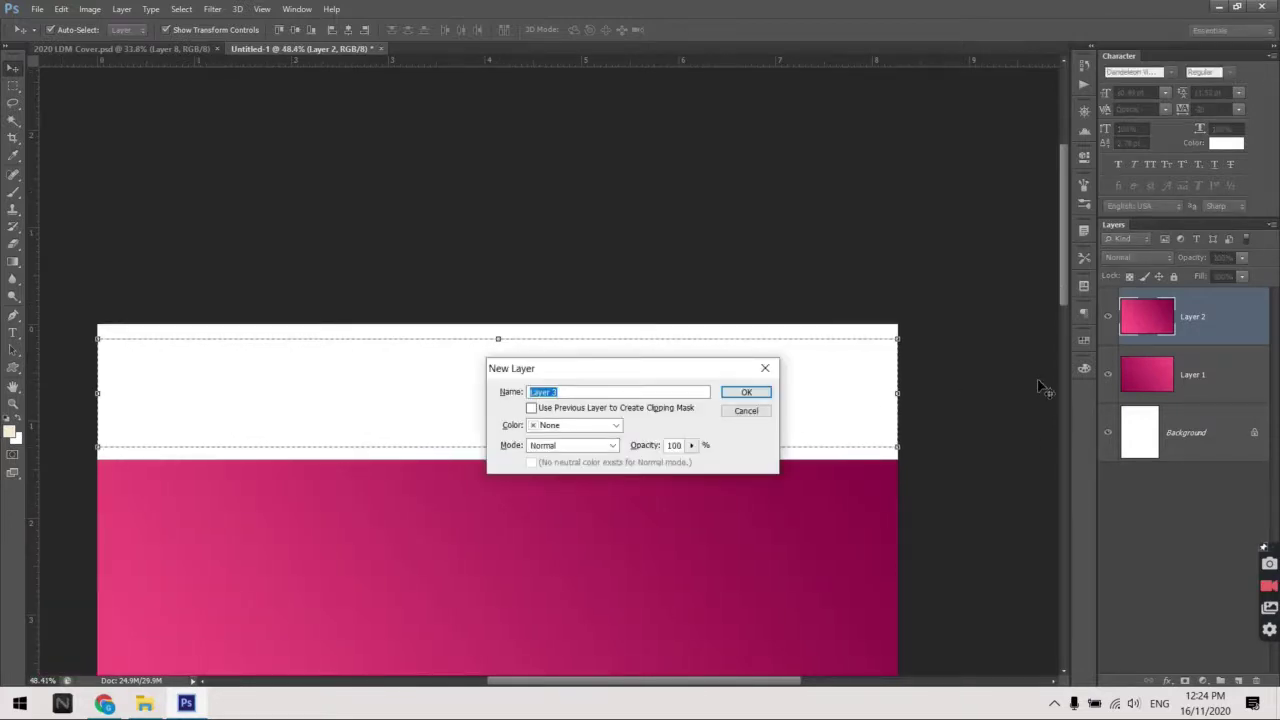
pyautogui.click(764, 394)
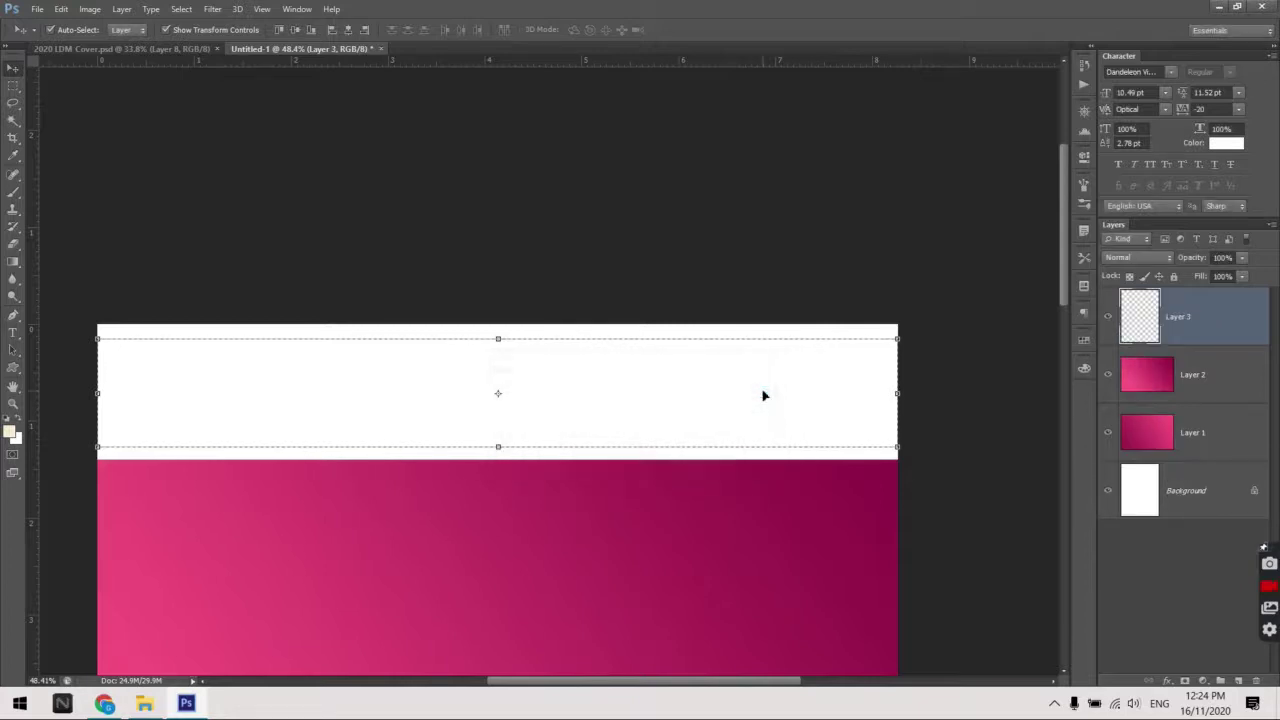
pyautogui.press('g')
pyautogui.moveTo(943, 386); pyautogui.dragTo(224, 387)
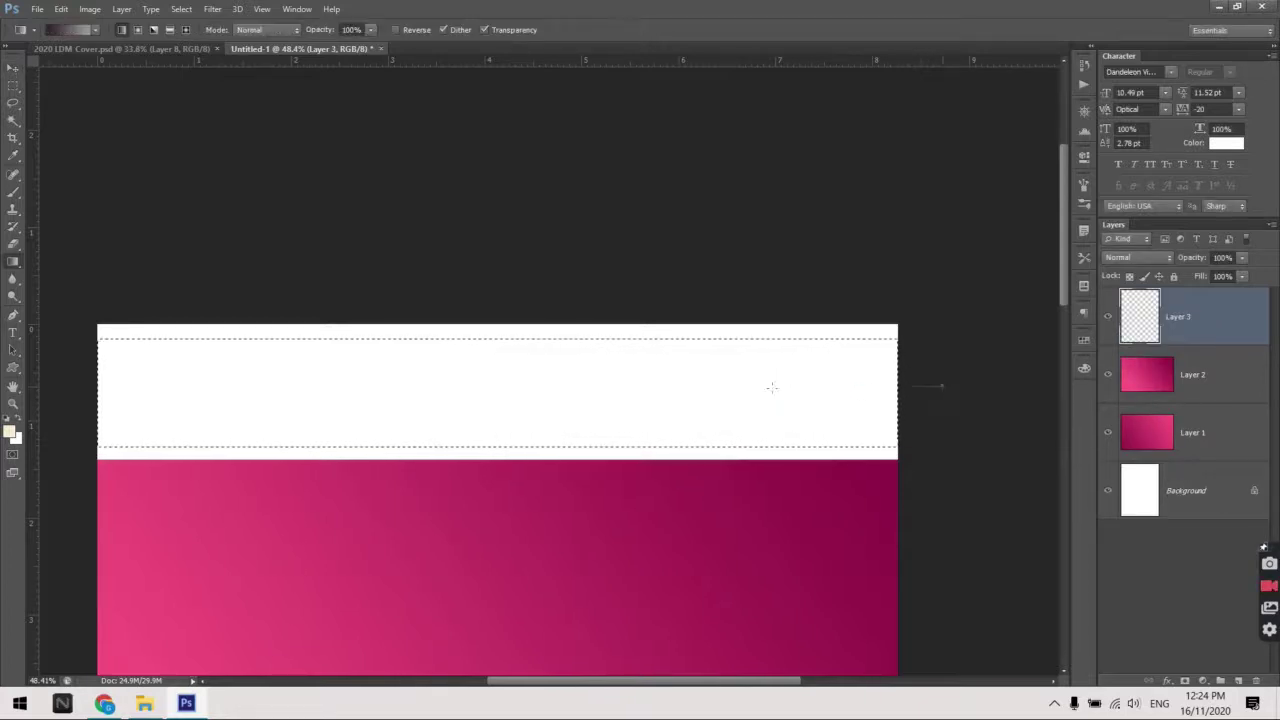
pyautogui.scroll(-3, 672, 381)
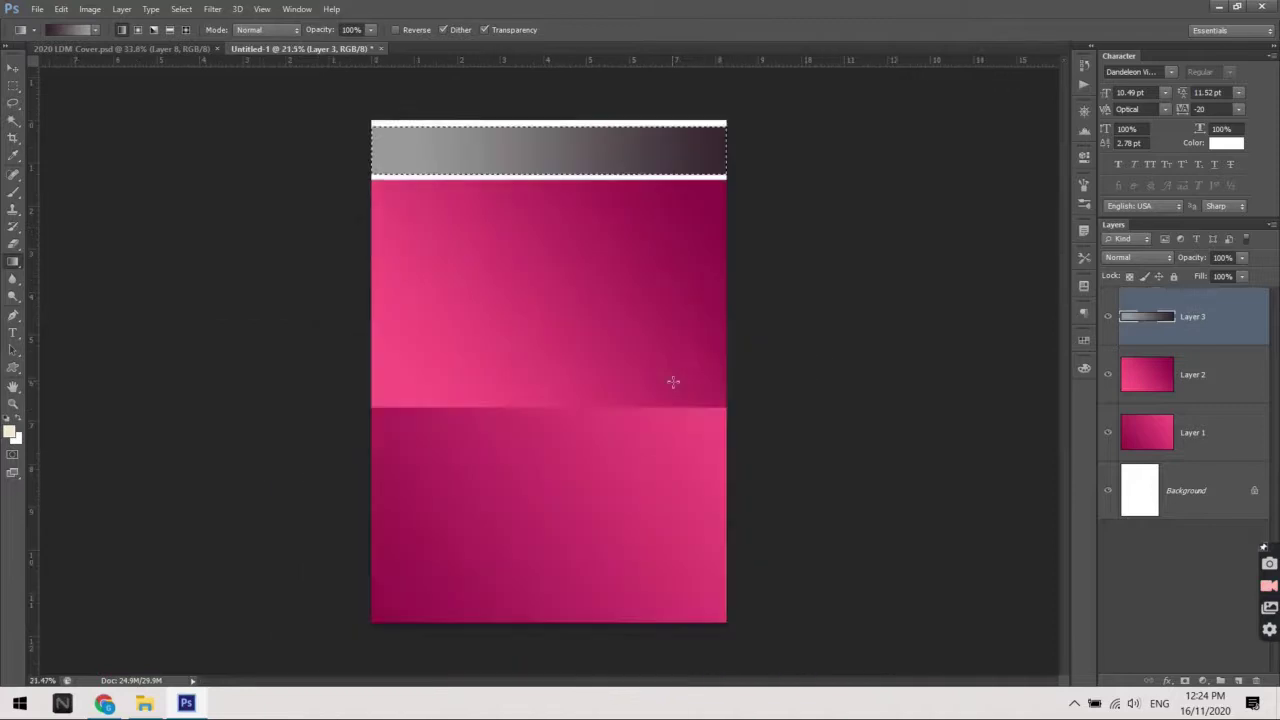
pyautogui.scroll(2, 673, 381)
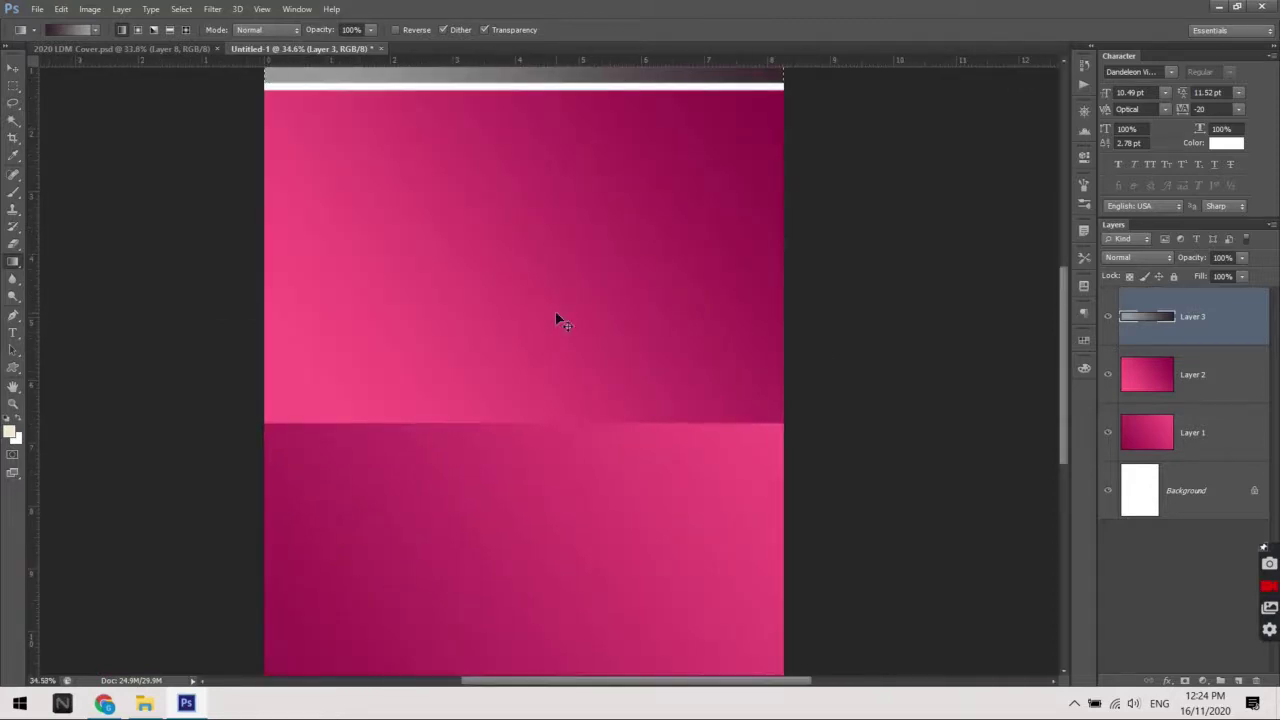
pyautogui.scroll(1, 560, 320)
pyautogui.scroll(3, 603, 260)
pyautogui.scroll(2, 594, 337)
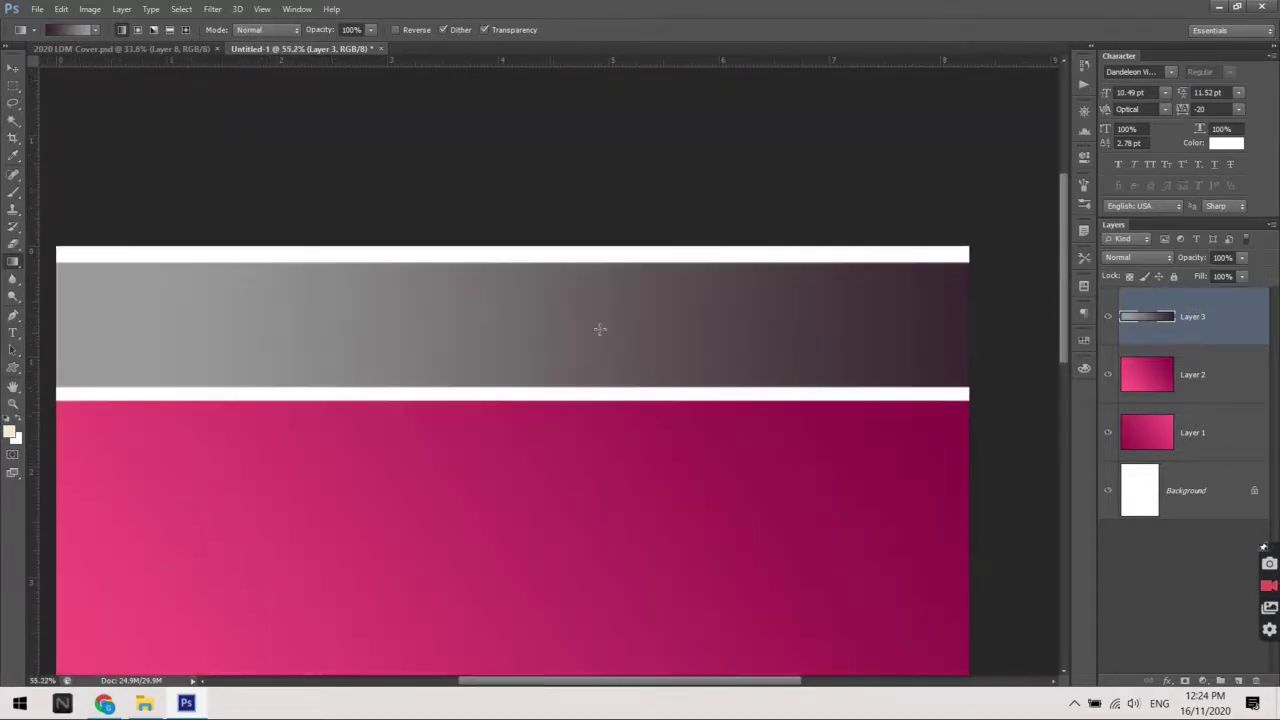
pyautogui.scroll(-1, 595, 359)
pyautogui.press('v')
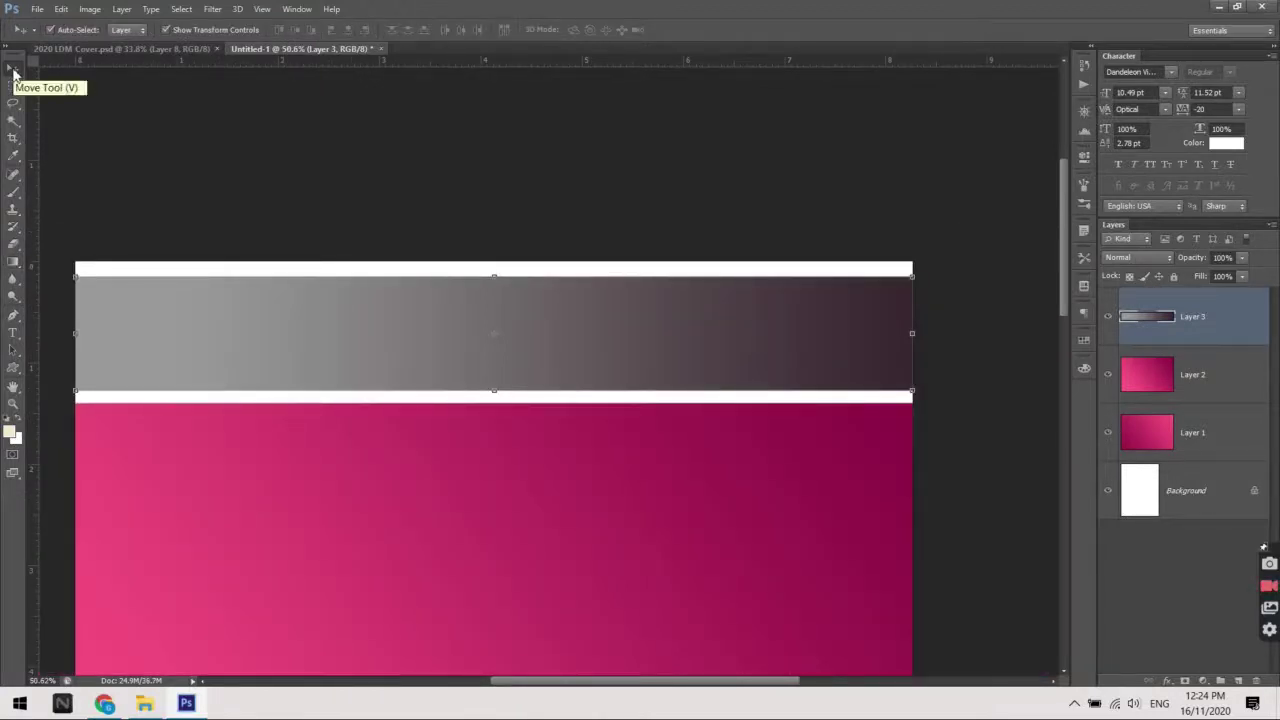
# Shorten Layer 3's grey band from its bottom edge to about 82% height
pyautogui.click(595, 240)
pyautogui.click(618, 327)
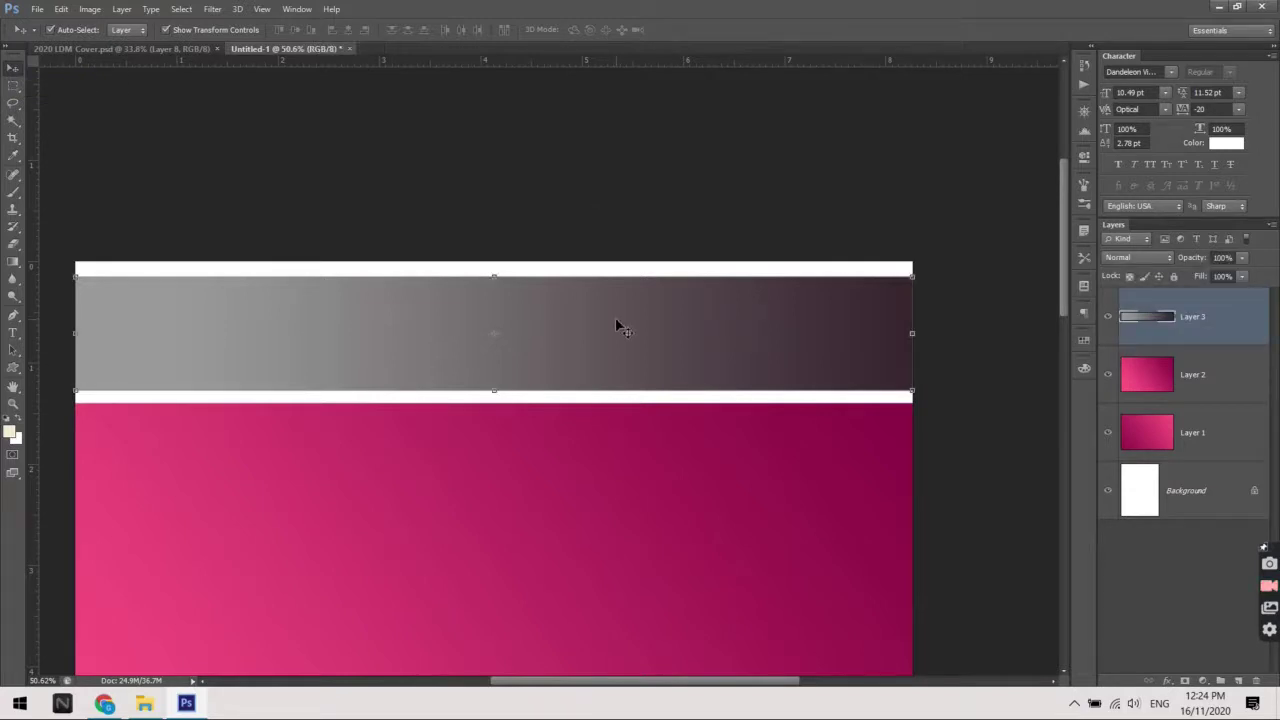
pyautogui.scroll(1, 509, 350)
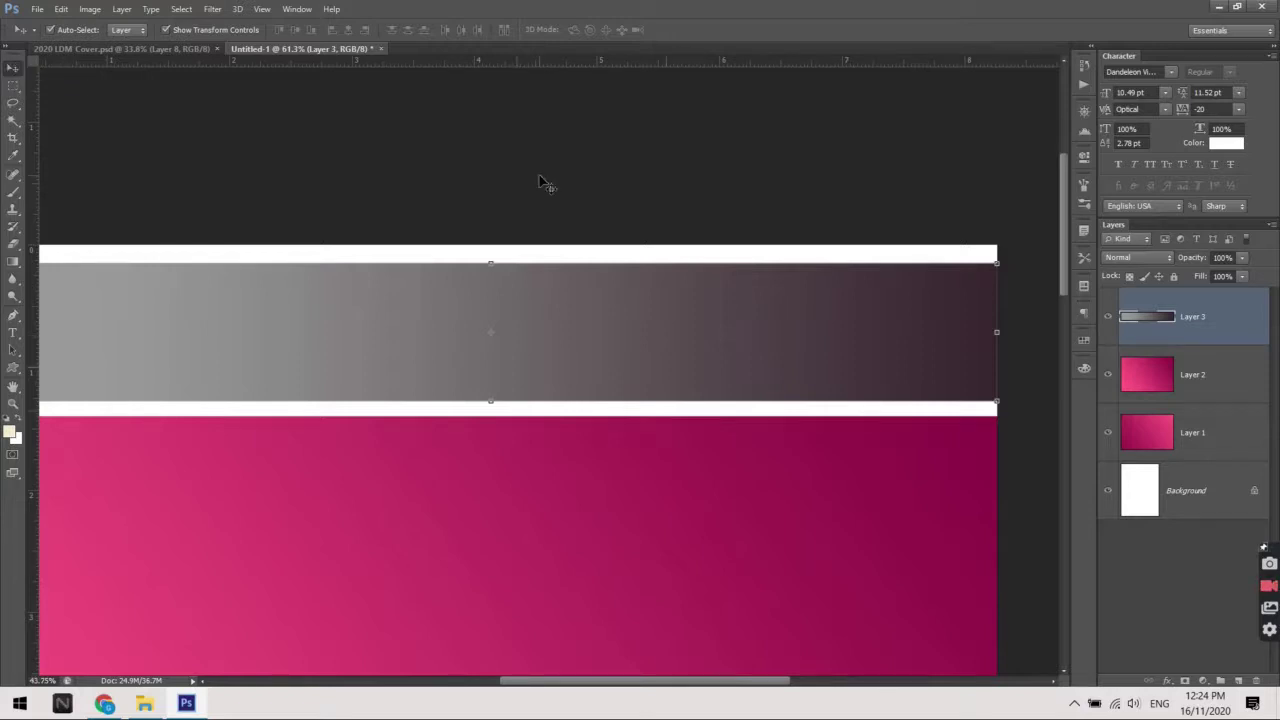
pyautogui.scroll(-1, 540, 183)
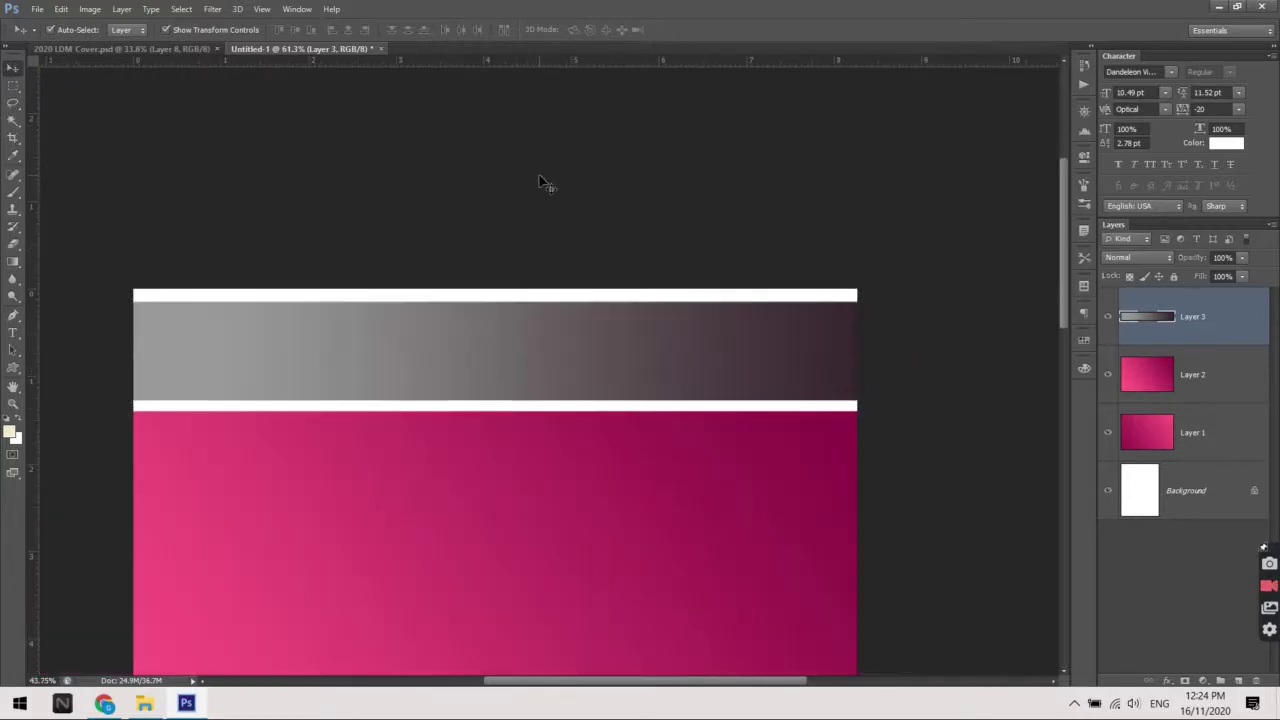
pyautogui.click(540, 183)
pyautogui.scroll(2, 517, 329)
pyautogui.click(560, 410)
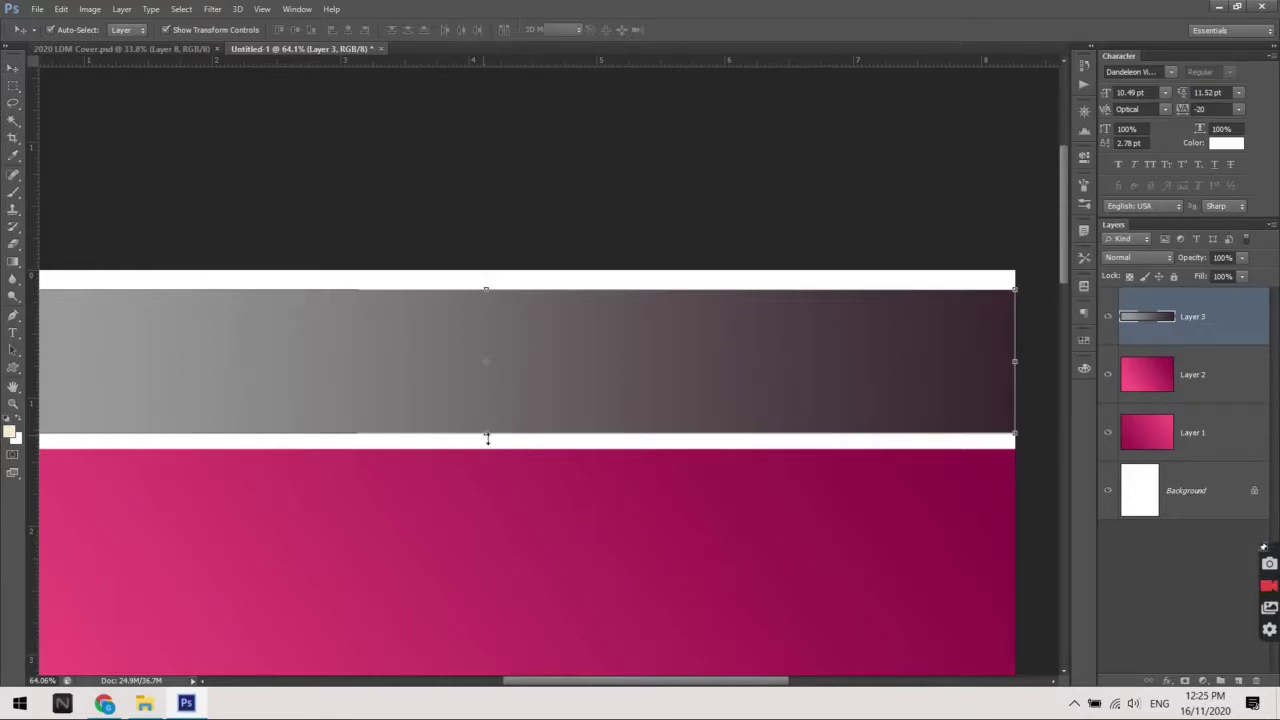
pyautogui.click(487, 435)
pyautogui.moveTo(487, 437)
pyautogui.mouseDown()
pyautogui.moveTo(500, 440)
pyautogui.moveTo(500, 410)
pyautogui.mouseUp()
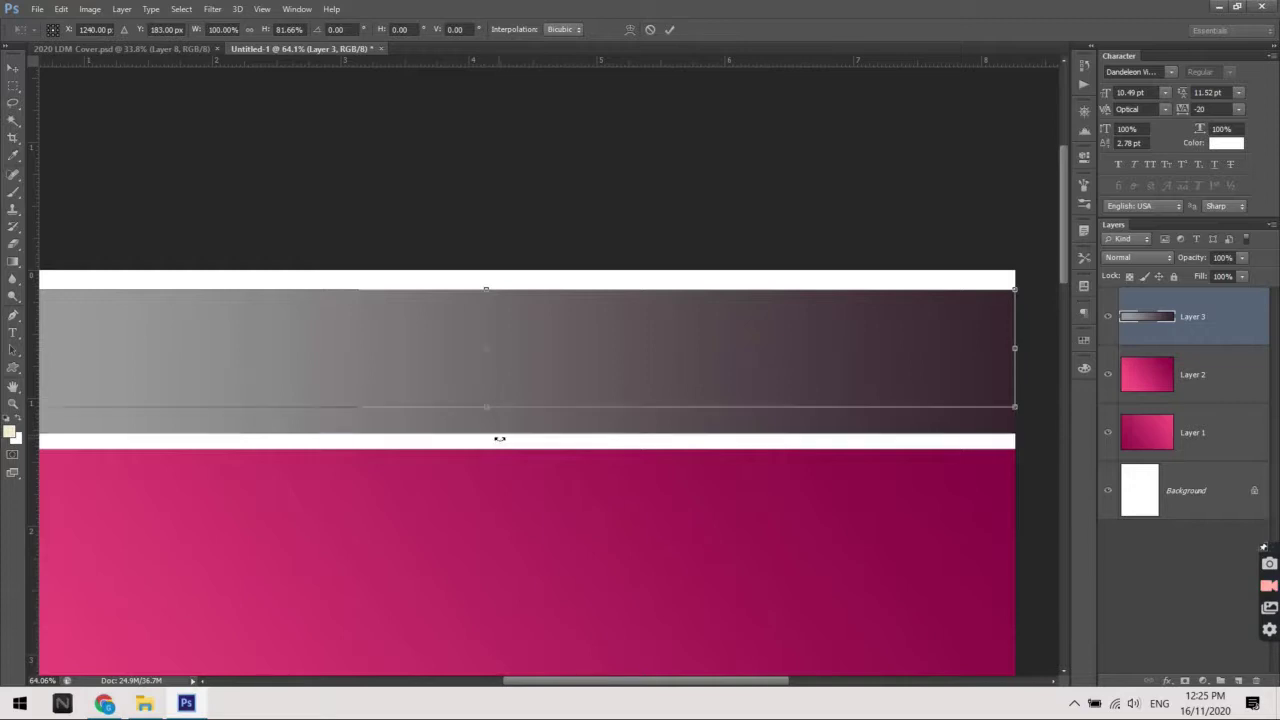
pyautogui.press('Return')
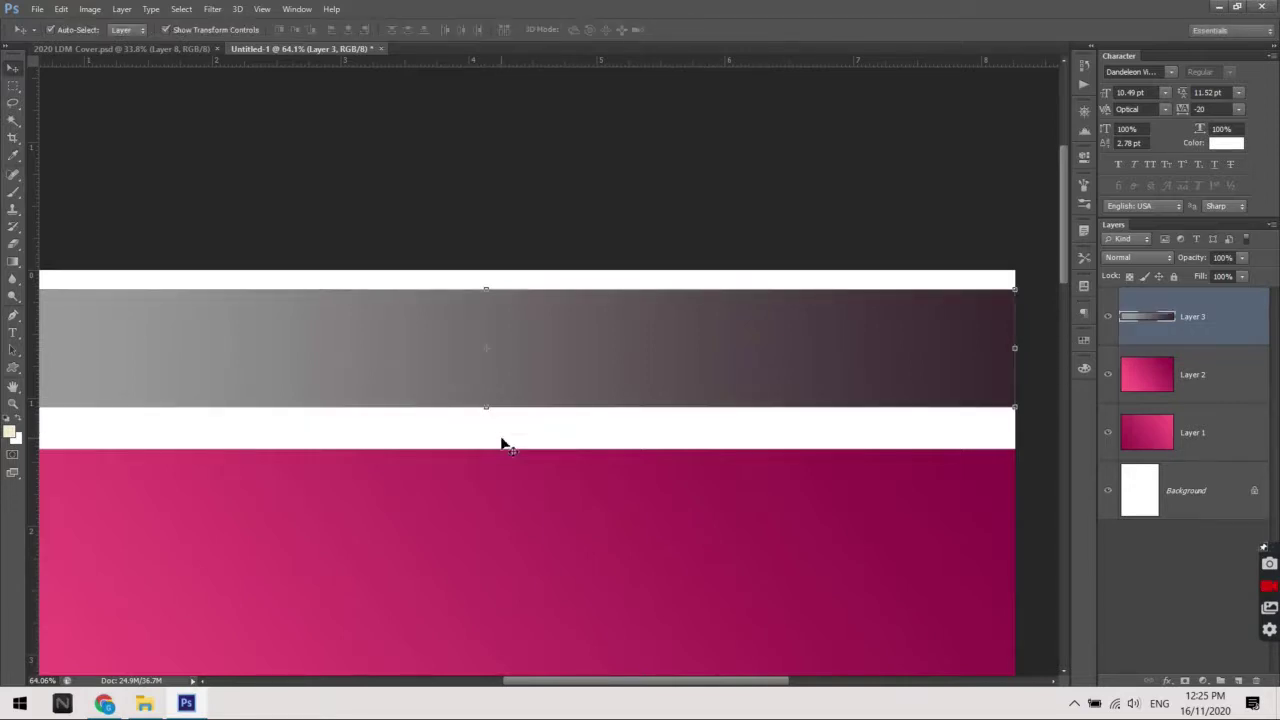
# Bring up the finished 2020 LDM Cover.psd for reference
pyautogui.scroll(-2, 614, 477)
pyautogui.scroll(-2, 612, 478)
pyautogui.scroll(-1, 612, 478)
pyautogui.scroll(-1, 612, 478)
pyautogui.scroll(-1, 612, 478)
pyautogui.click(140, 49)
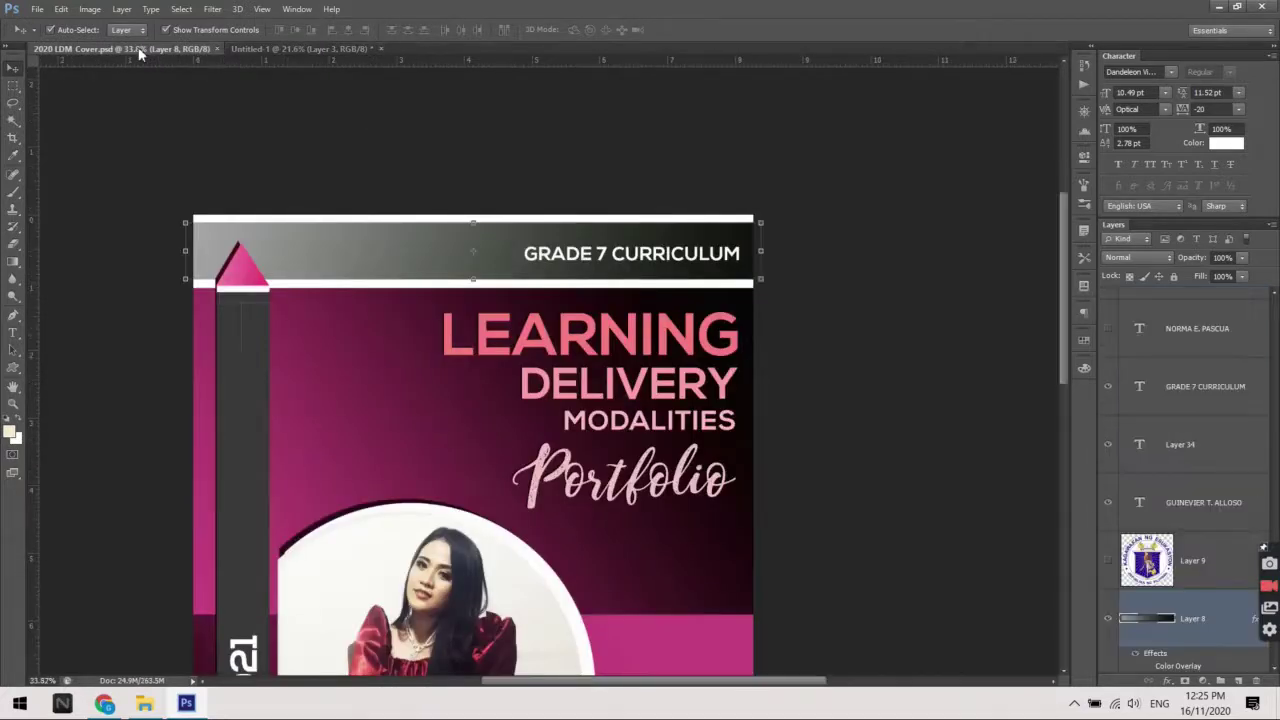
# On Untitled-1, move the upper pink panel (Layer 2) up a few pixels below the grey band
pyautogui.click(270, 48)
pyautogui.click(655, 268)
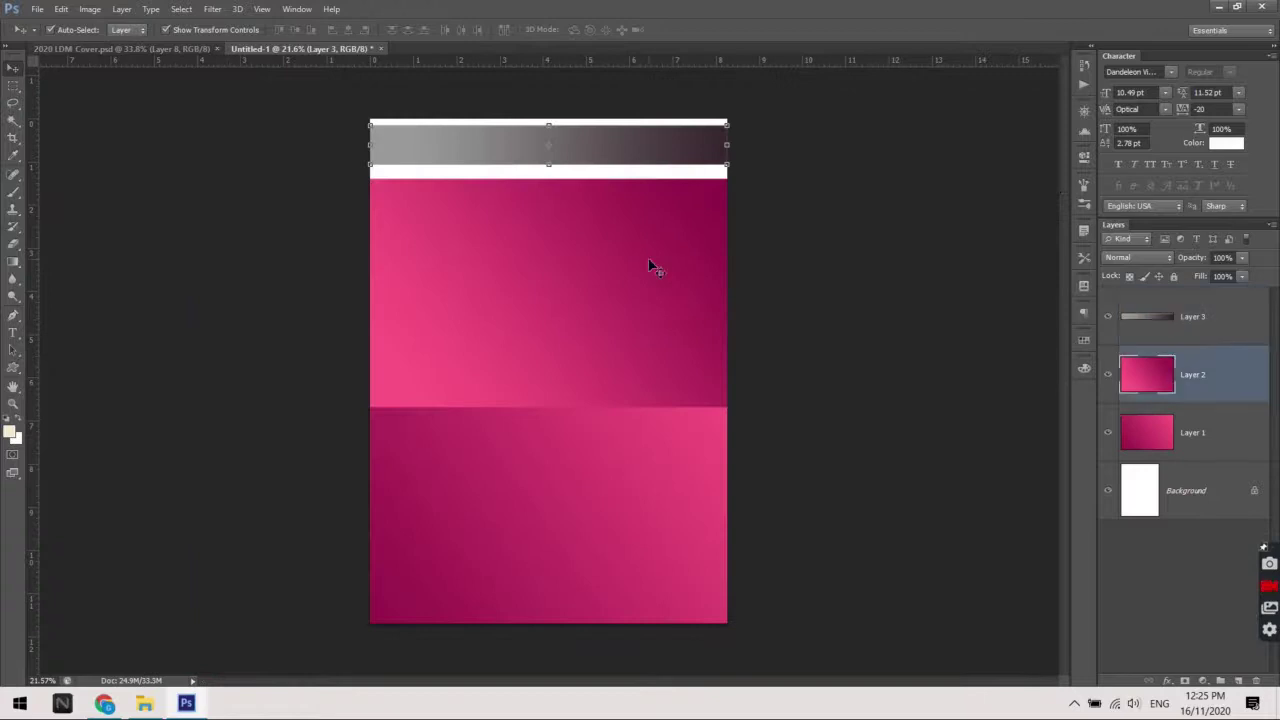
pyautogui.moveTo(684, 297); pyautogui.dragTo(680, 298)
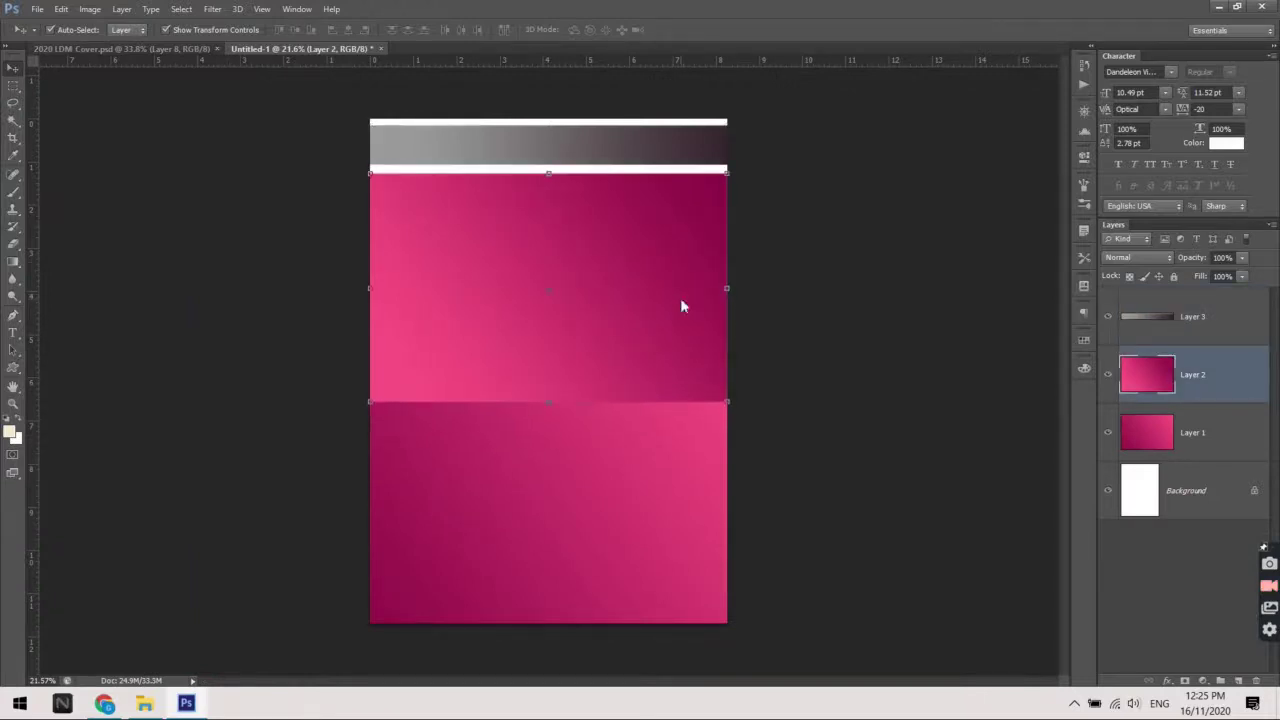
pyautogui.click(742, 267)
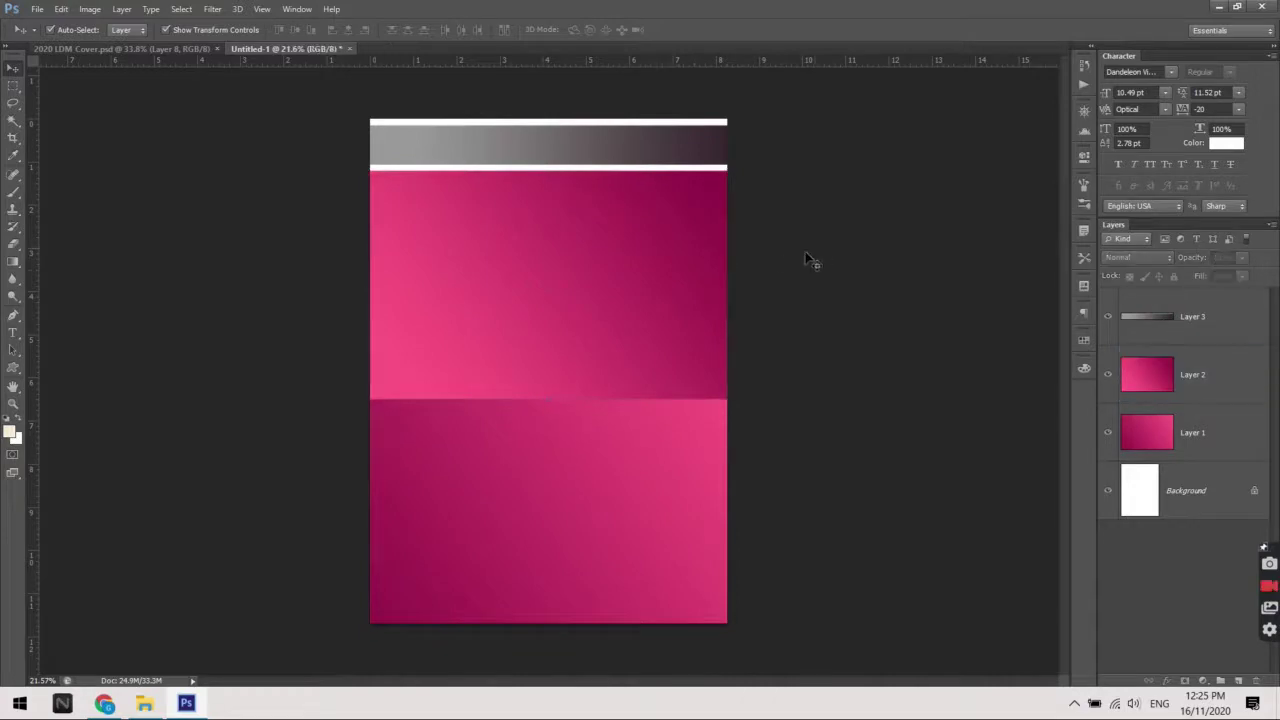
pyautogui.scroll(-2, 640, 289)
pyautogui.scroll(2, 590, 263)
pyautogui.scroll(2, 590, 263)
pyautogui.scroll(1, 626, 229)
pyautogui.scroll(1, 611, 340)
pyautogui.scroll(1, 620, 394)
pyautogui.scroll(1, 658, 332)
pyautogui.scroll(1, 657, 329)
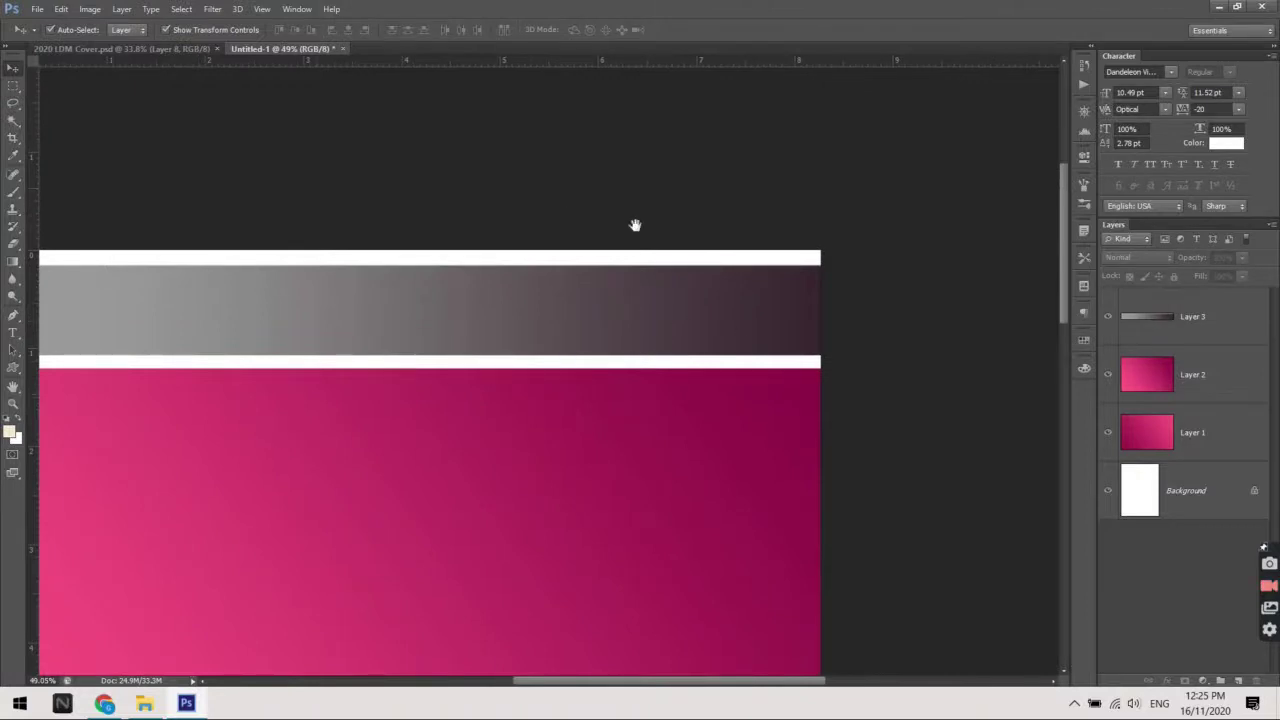
pyautogui.moveTo(634, 224); pyautogui.dragTo(752, 272)
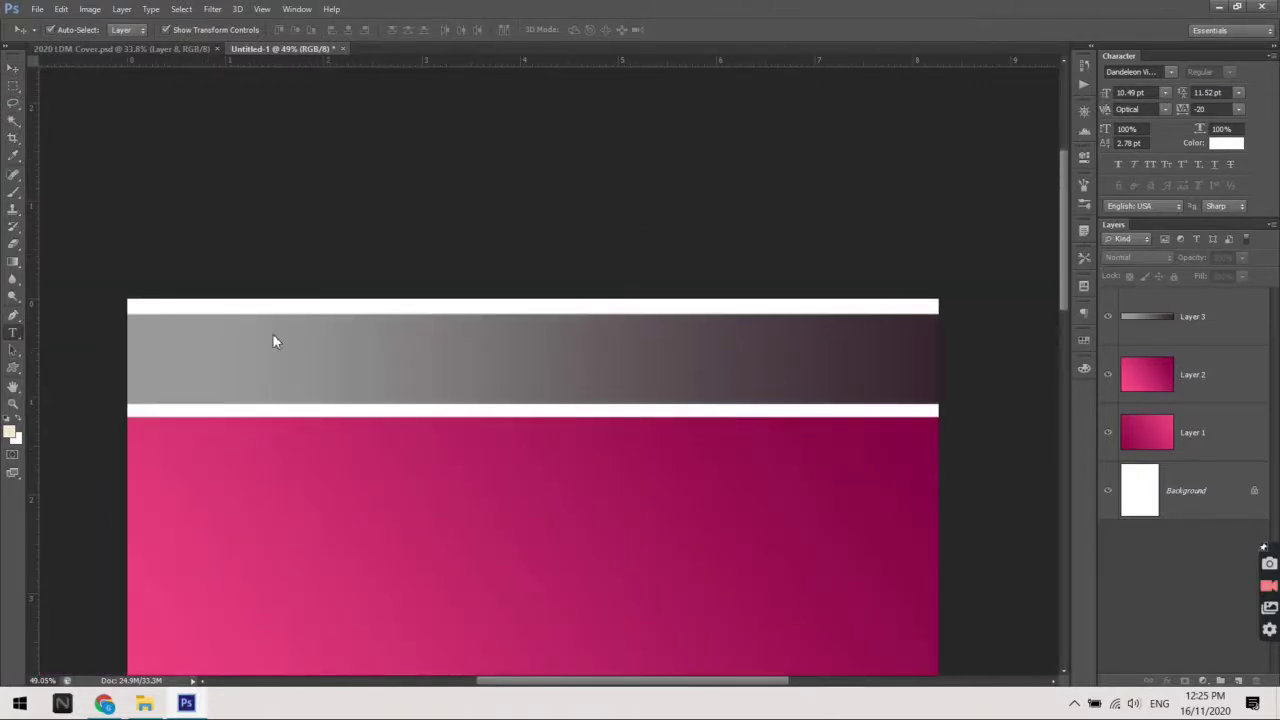
pyautogui.press('t')
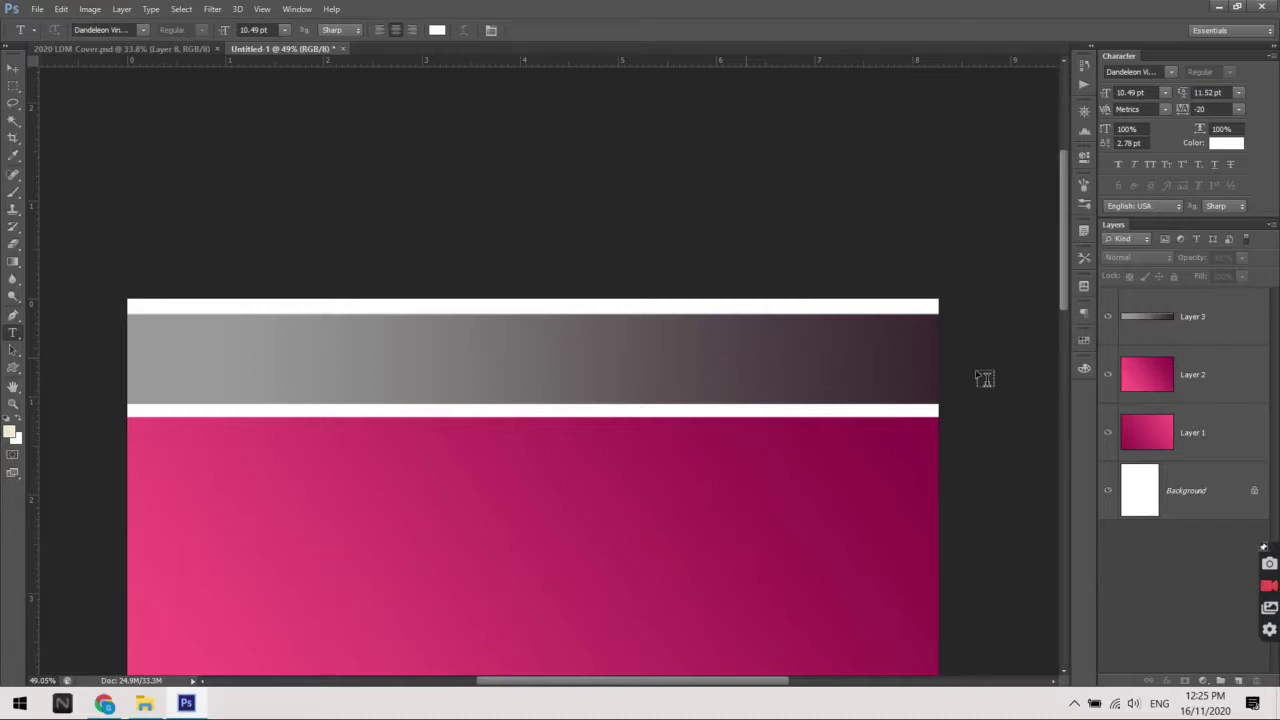
# Type the heading GRADE 7 CURRICULUM in Nexa Bold capitals on the grey band
pyautogui.click(813, 369)
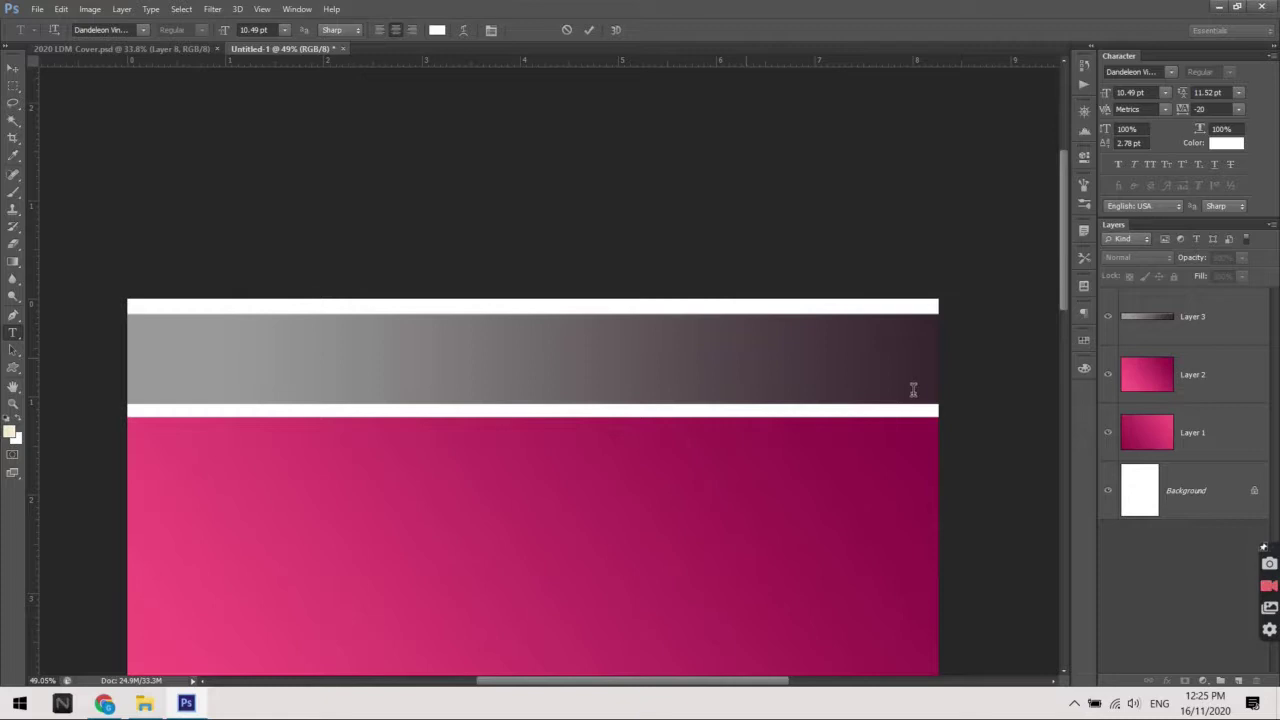
pyautogui.scroll(3, 911, 390)
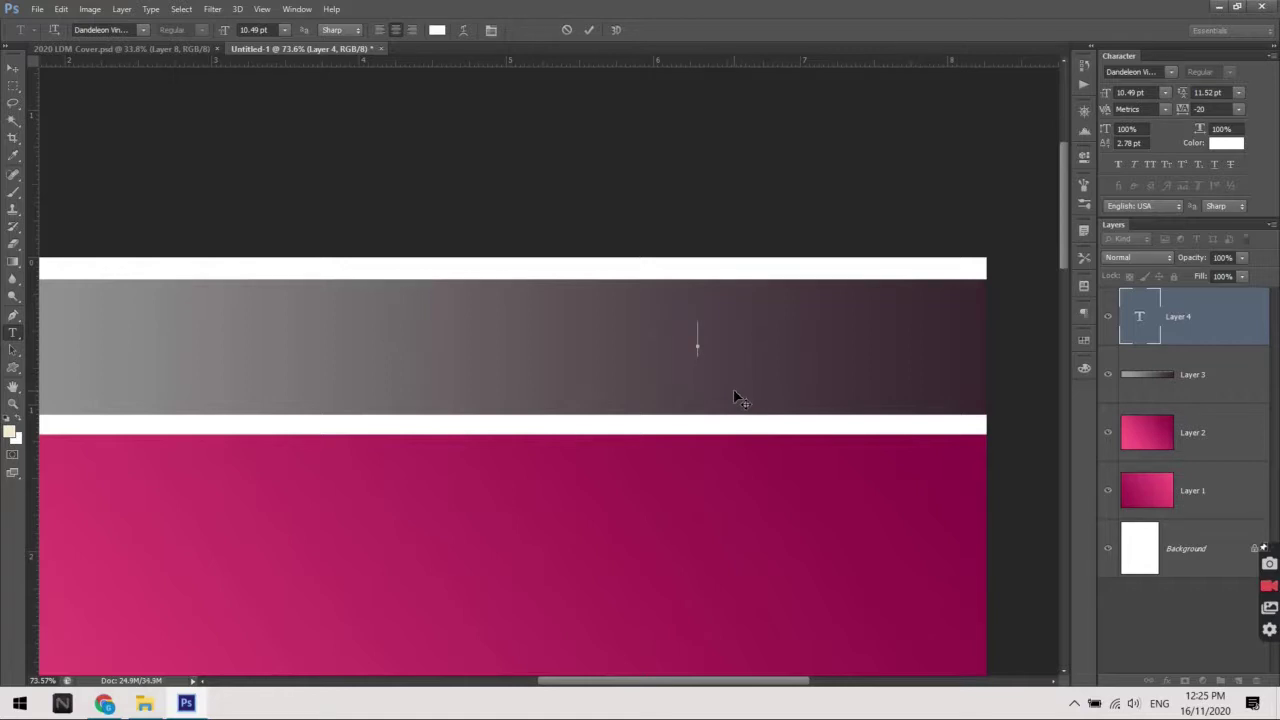
pyautogui.press('capslock')
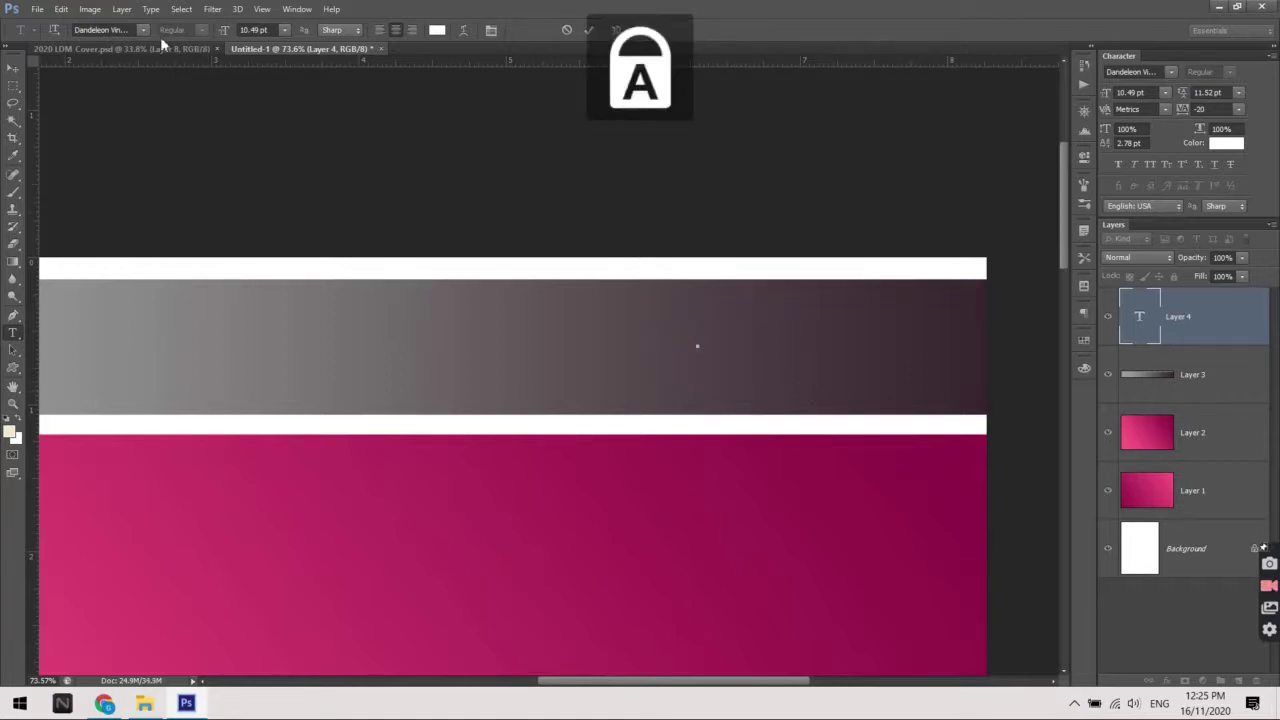
pyautogui.click(129, 30)
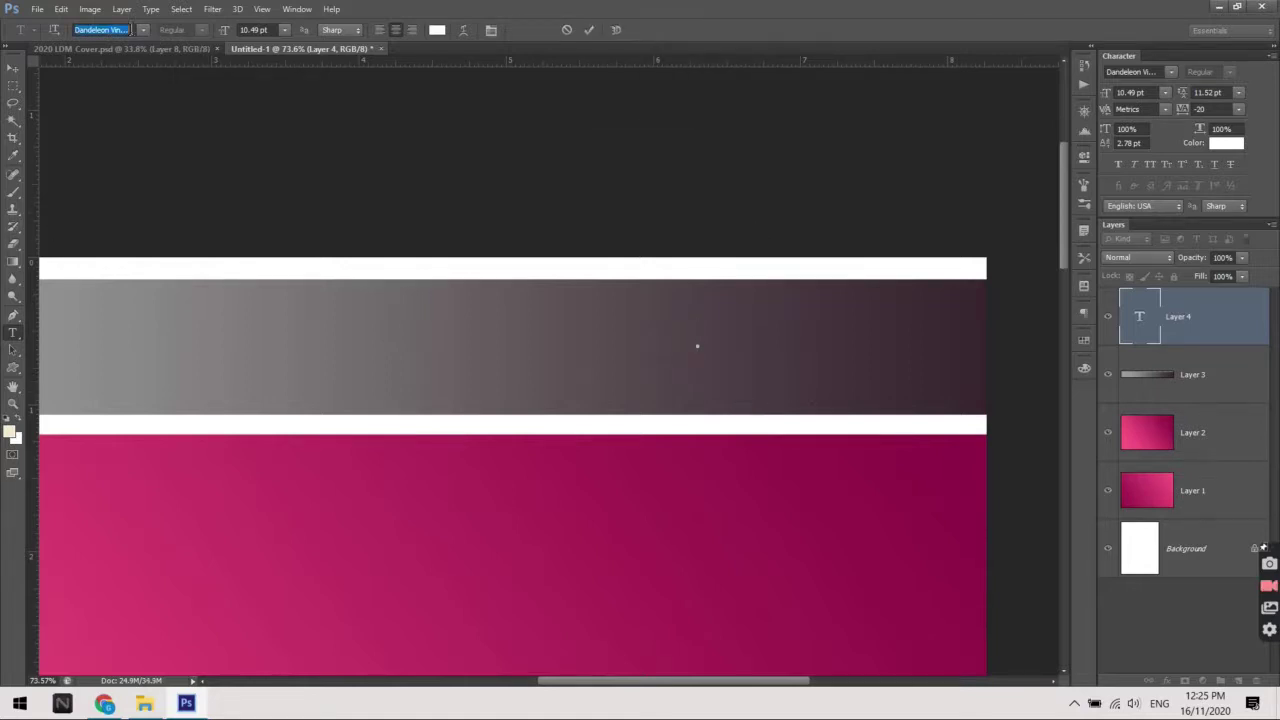
pyautogui.write('Nexa Bold')
pyautogui.press('Return')
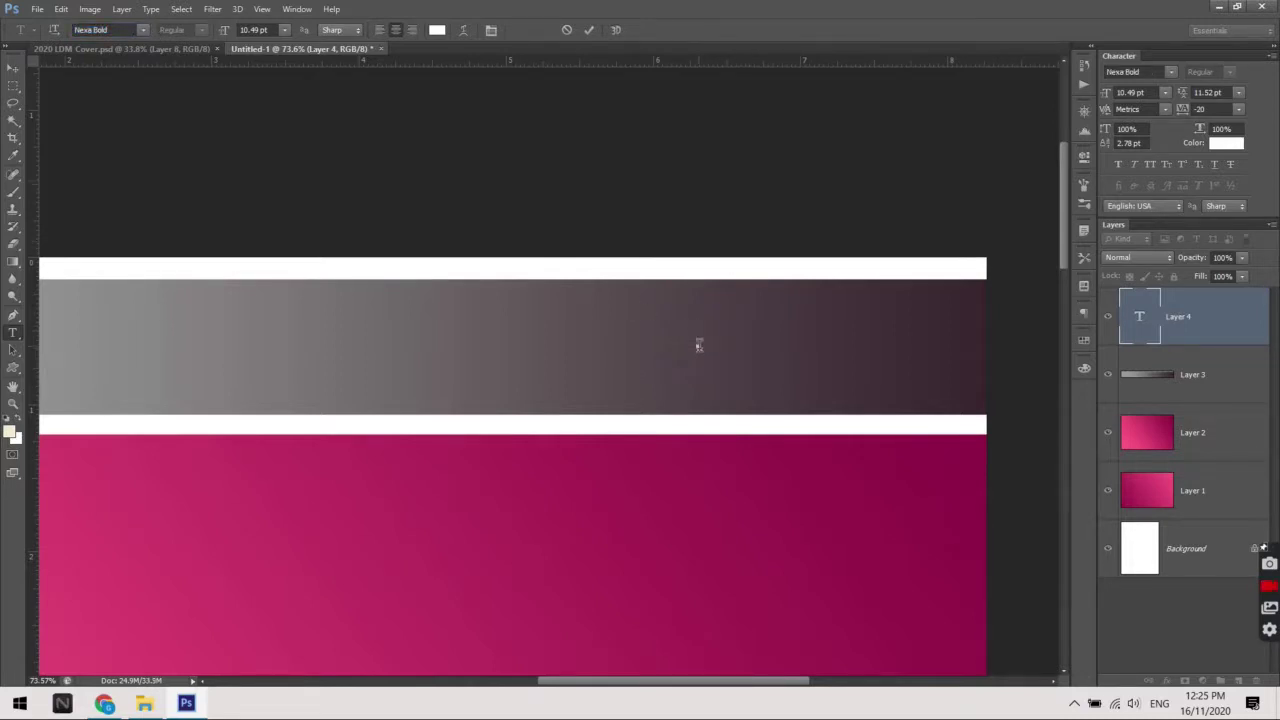
pyautogui.write('N')
pyautogui.write('GRA')
pyautogui.write('7 CURRICULUM')
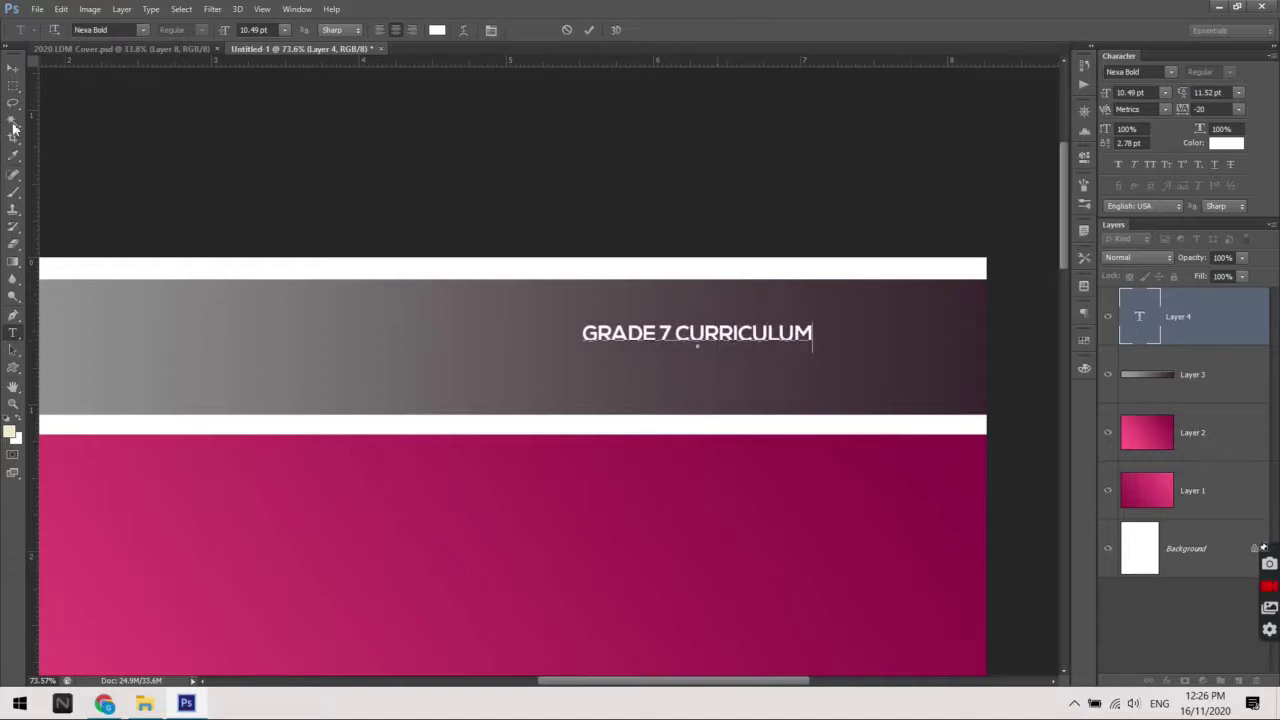
# Commit the heading, shift it right on the band, and start enlarging it
pyautogui.click(13, 67)
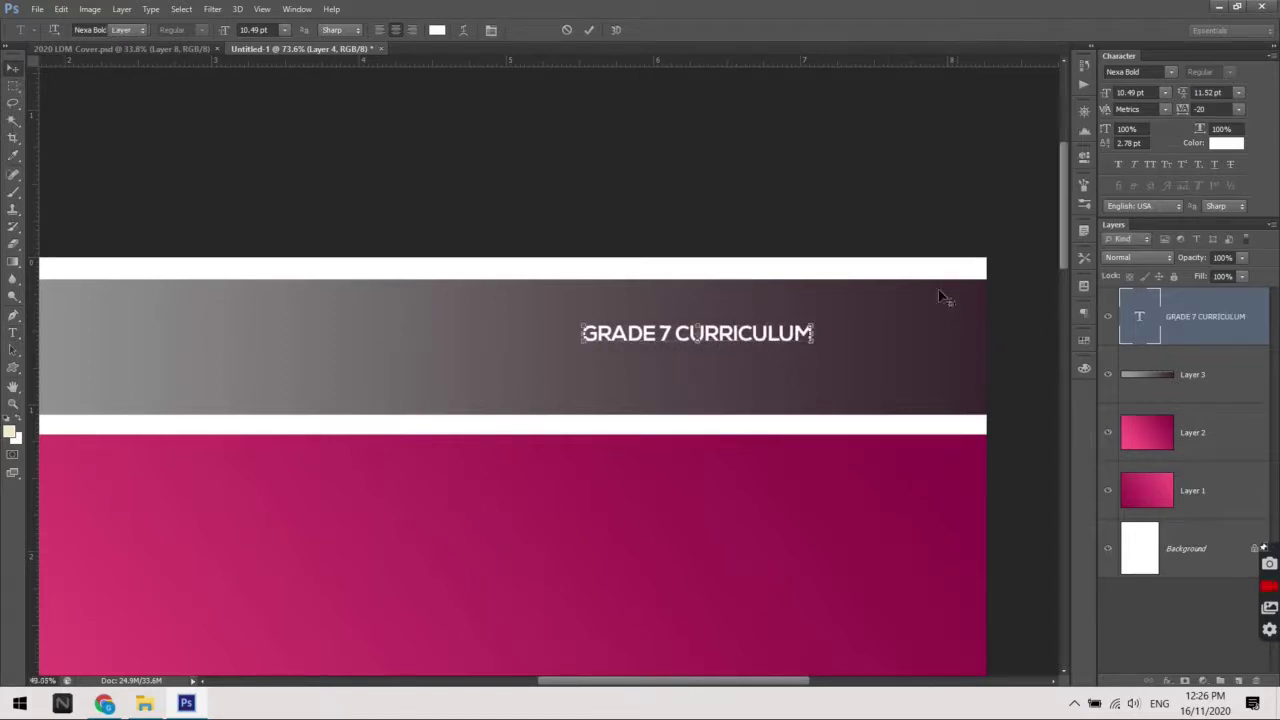
pyautogui.scroll(-2, 966, 305)
pyautogui.moveTo(821, 326)
pyautogui.mouseDown()
pyautogui.moveTo(812, 341)
pyautogui.moveTo(583, 385)
pyautogui.moveTo(849, 309)
pyautogui.moveTo(586, 380)
pyautogui.moveTo(808, 323)
pyautogui.moveTo(677, 372)
pyautogui.mouseUp()
pyautogui.hotkey('ctrl', 't')
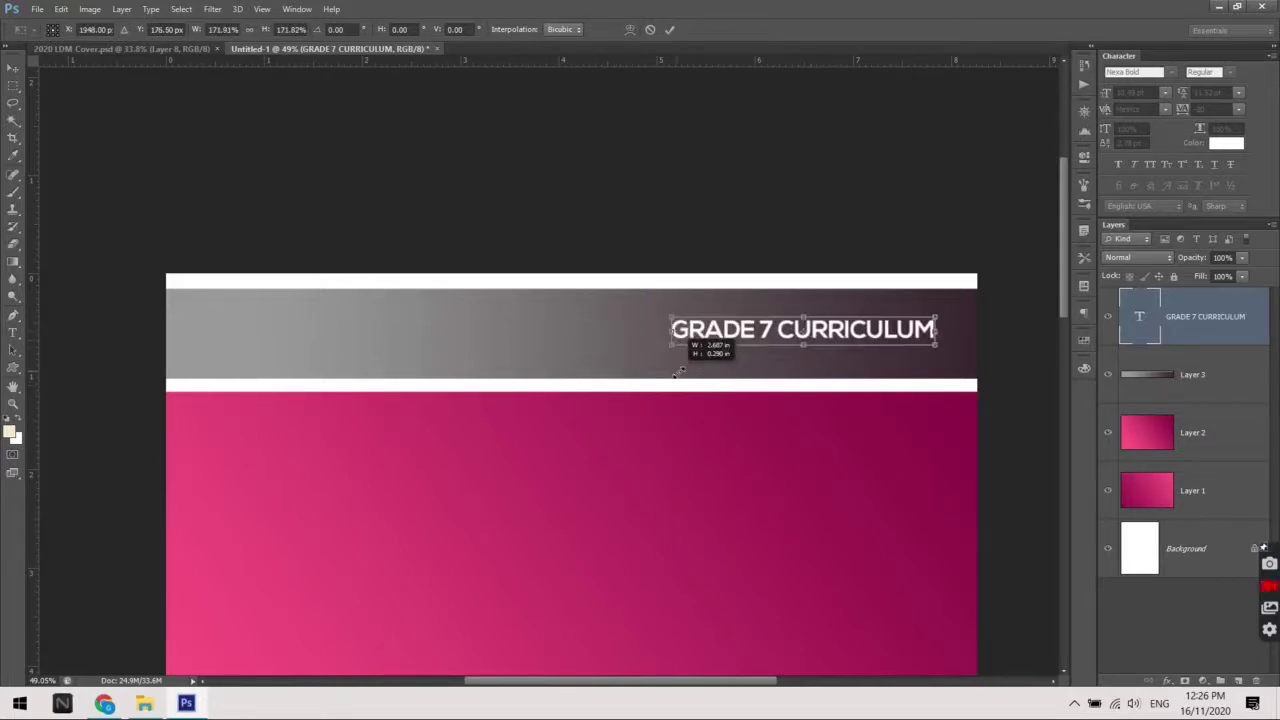
# Apply the heading's first resize and glance at the 2020 LDM Cover reference
pyautogui.moveTo(678, 372)
pyautogui.mouseDown()
pyautogui.moveTo(700, 370)
pyautogui.moveTo(677, 368)
pyautogui.mouseUp()
pyautogui.press('Return')
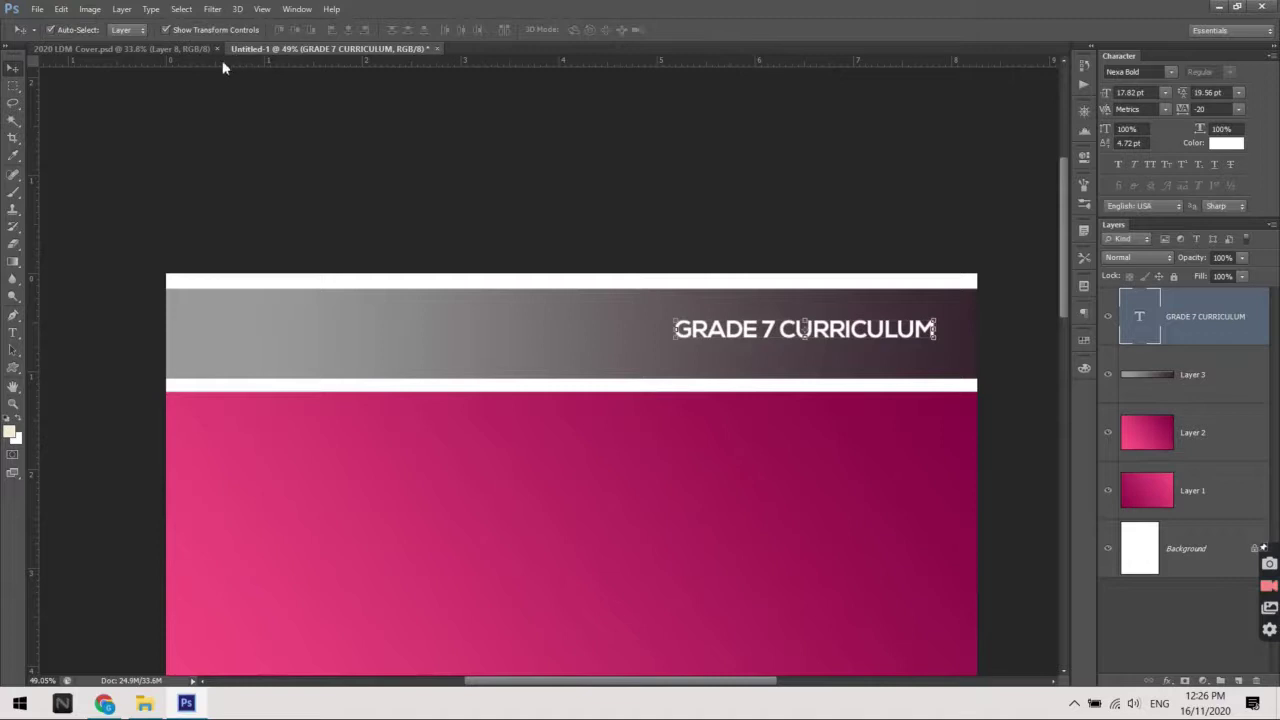
pyautogui.click(190, 50)
pyautogui.click(308, 48)
pyautogui.scroll(1, 673, 343)
pyautogui.scroll(1, 673, 343)
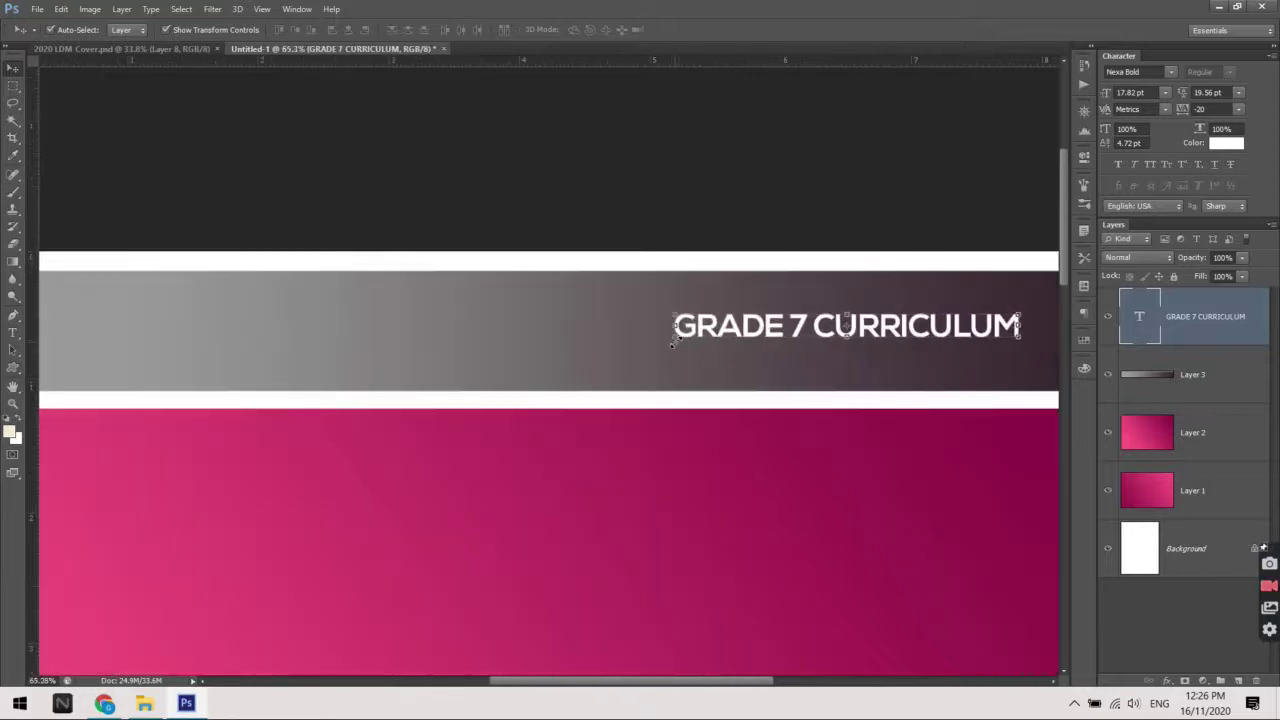
# Scale GRADE 7 CURRICULUM to about 152% and set it at the band's right end
pyautogui.hotkey('ctrl', 't')
pyautogui.moveTo(730, 360)
pyautogui.mouseDown()
pyautogui.moveTo(873, 383)
pyautogui.moveTo(459, 369)
pyautogui.moveTo(677, 342)
pyautogui.moveTo(439, 392)
pyautogui.moveTo(658, 398)
pyautogui.moveTo(713, 385)
pyautogui.moveTo(494, 383)
pyautogui.mouseUp()
pyautogui.scroll(-2, 498, 381)
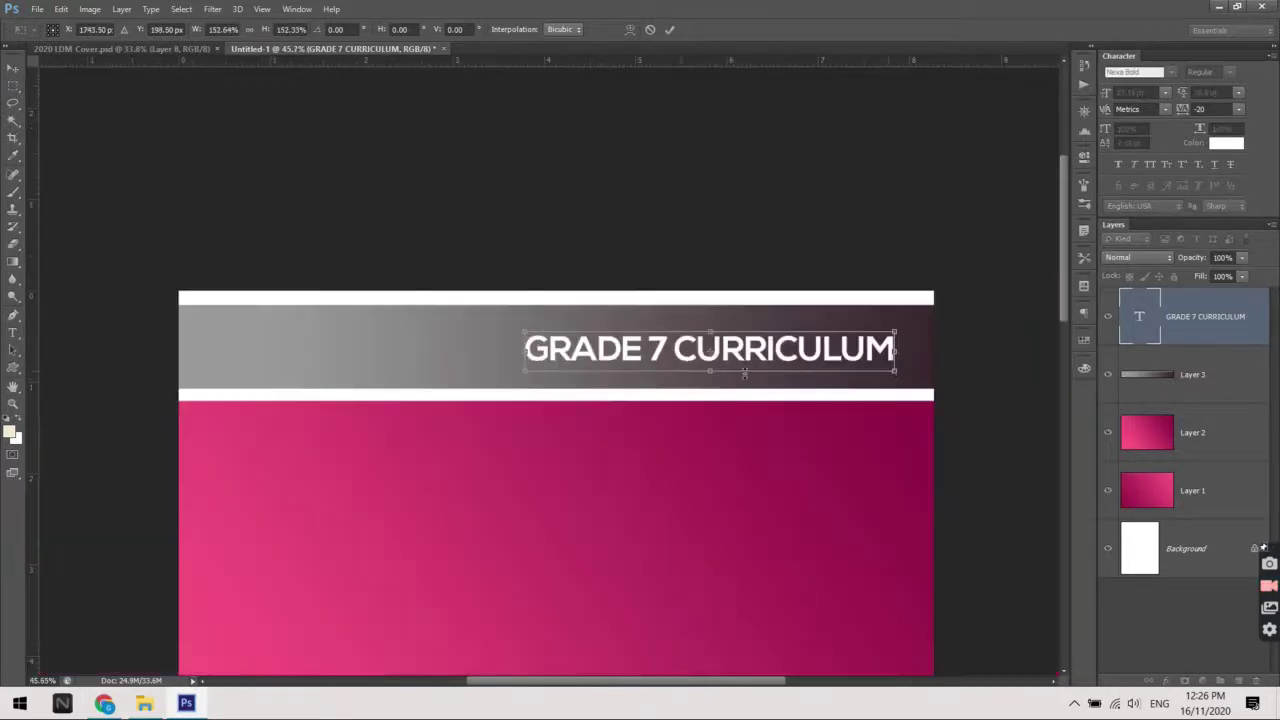
pyautogui.moveTo(820, 362); pyautogui.dragTo(838, 362)
pyautogui.scroll(-2, 838, 363)
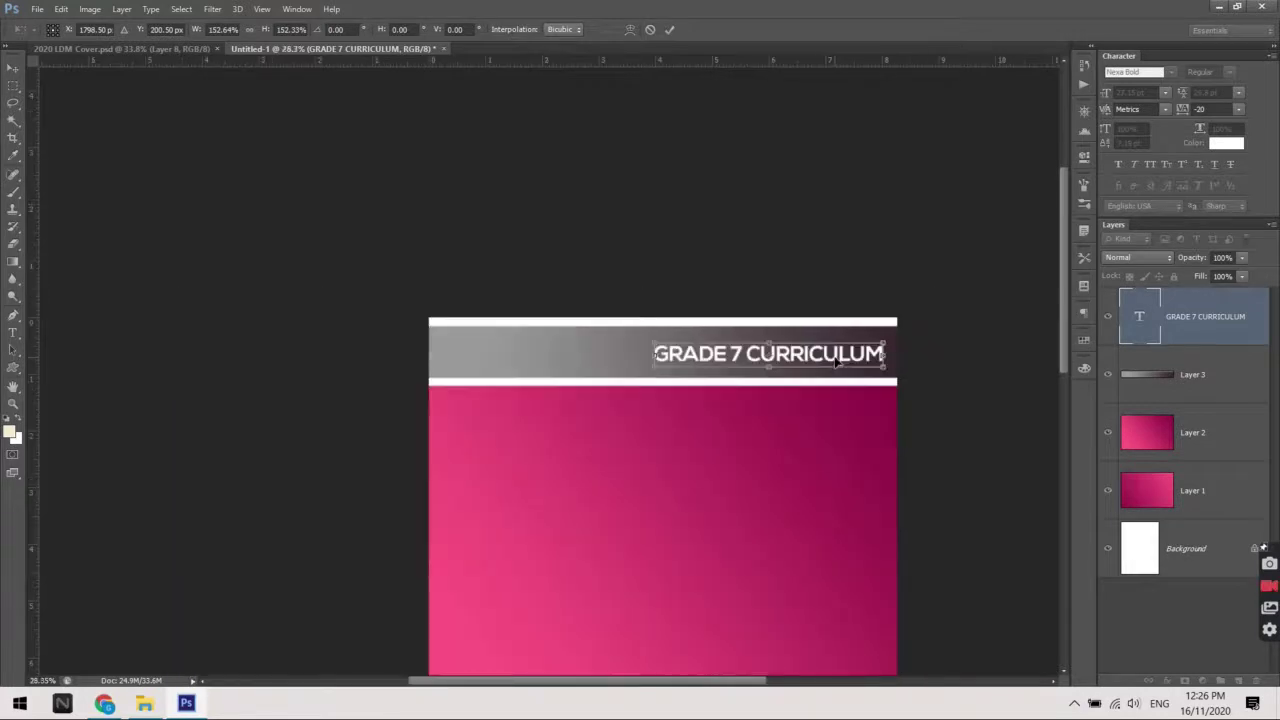
pyautogui.press('Return')
# Fit the page in view and bring up the finished 2020 LDM Cover.psd
pyautogui.hotkey('ctrl', '0')
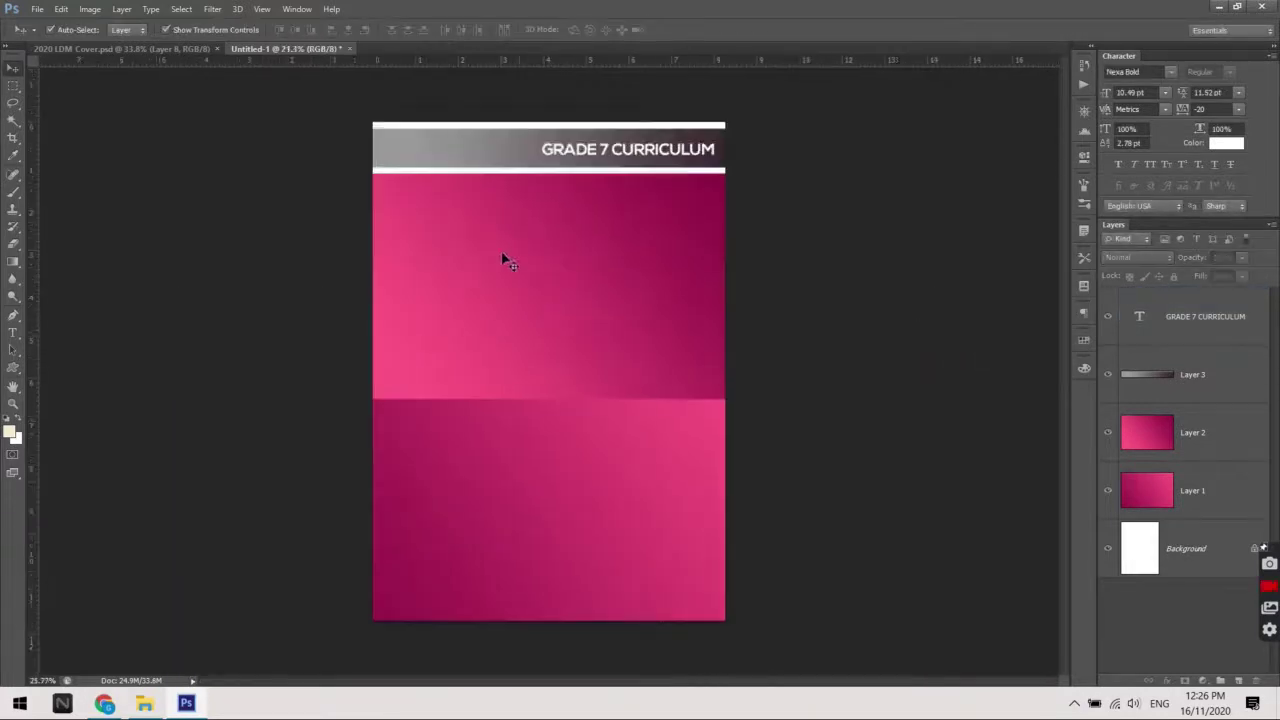
pyautogui.scroll(2, 500, 273)
pyautogui.scroll(2, 503, 300)
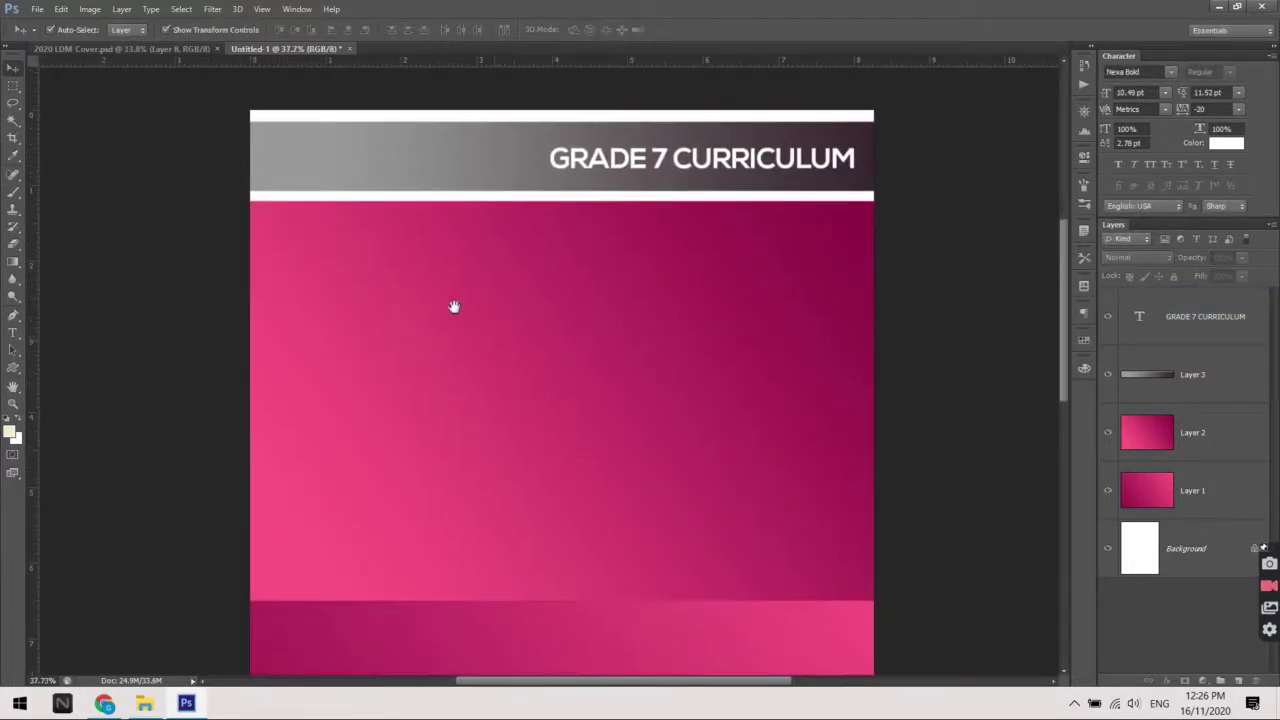
pyautogui.click(157, 46)
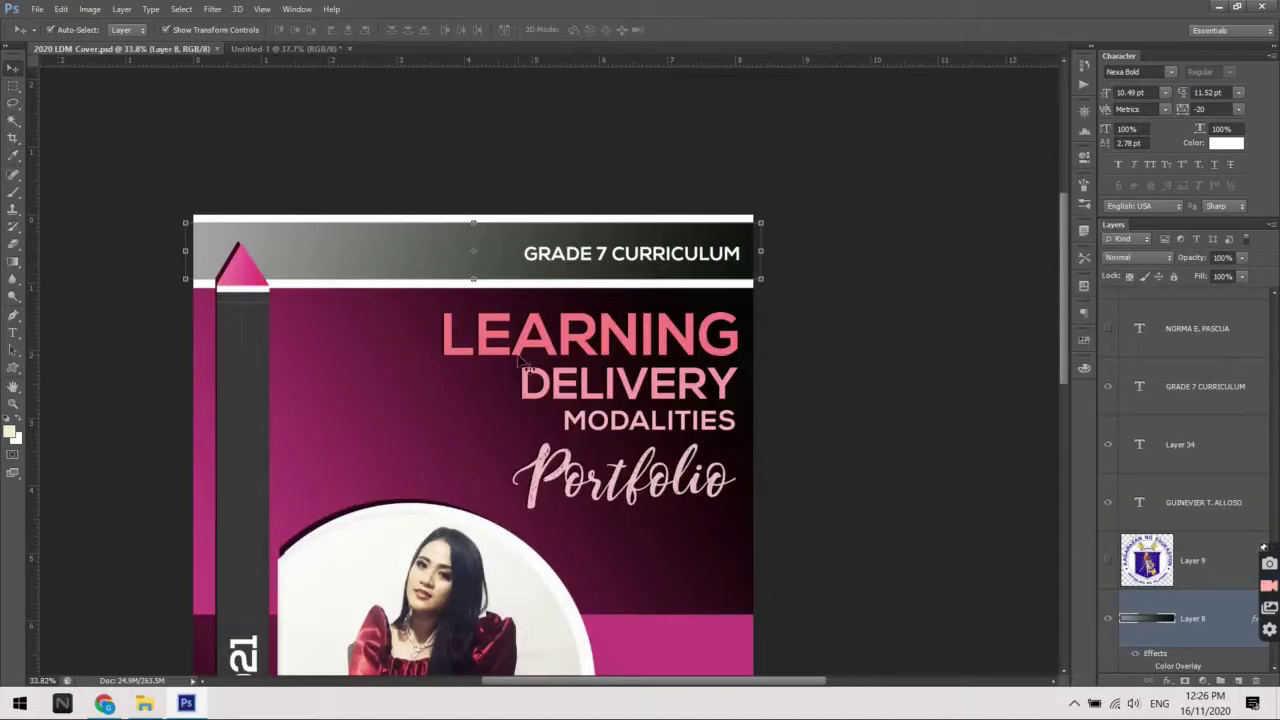
# In the reference cover, select the dark side strip and nudge it to inspect it
pyautogui.scroll(-1, 537, 354)
pyautogui.click(843, 343)
pyautogui.scroll(-1, 410, 372)
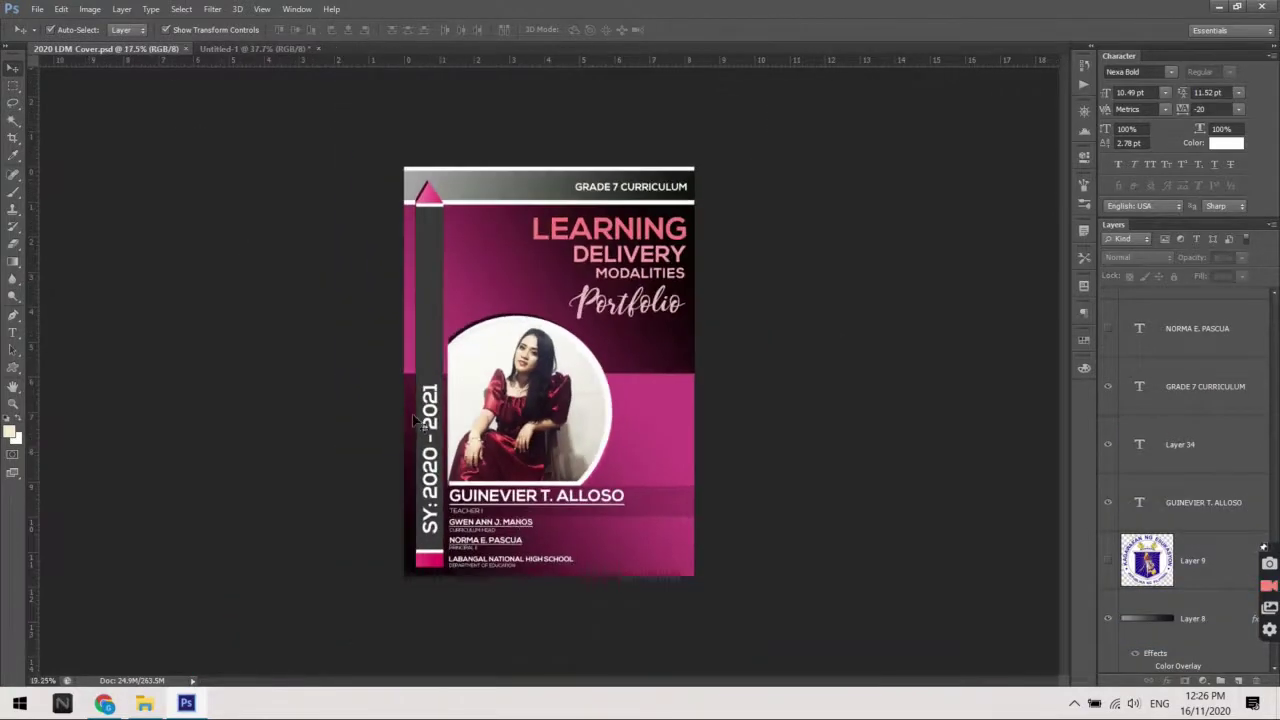
pyautogui.scroll(2, 410, 372)
pyautogui.scroll(1, 353, 307)
pyautogui.click(366, 301)
pyautogui.scroll(-3, 366, 301)
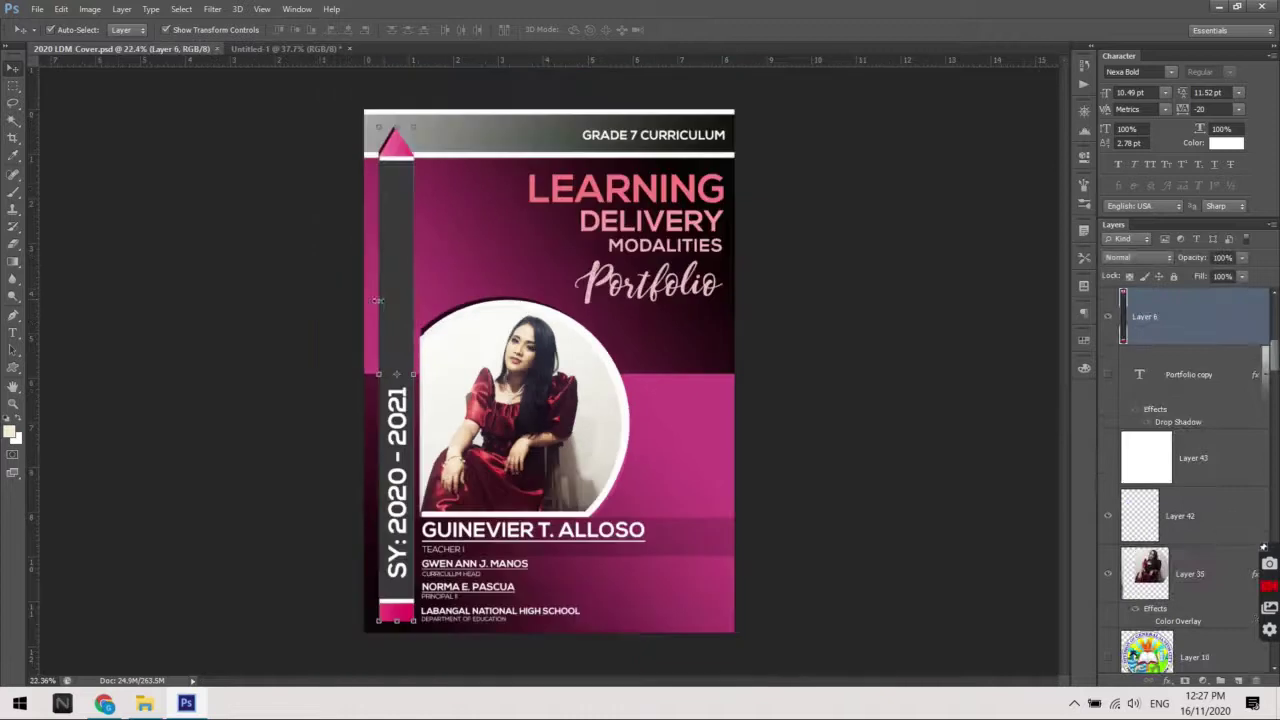
pyautogui.moveTo(394, 330); pyautogui.dragTo(393, 328)
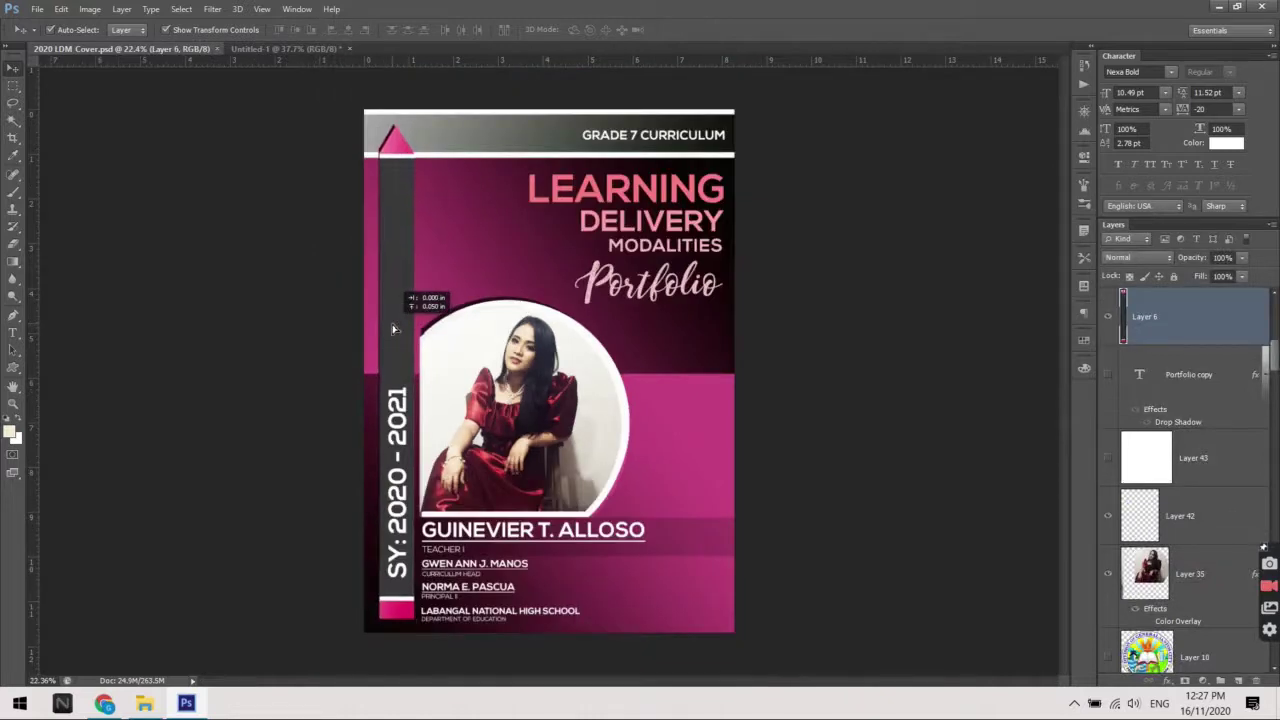
pyautogui.moveTo(393, 328); pyautogui.dragTo(391, 329)
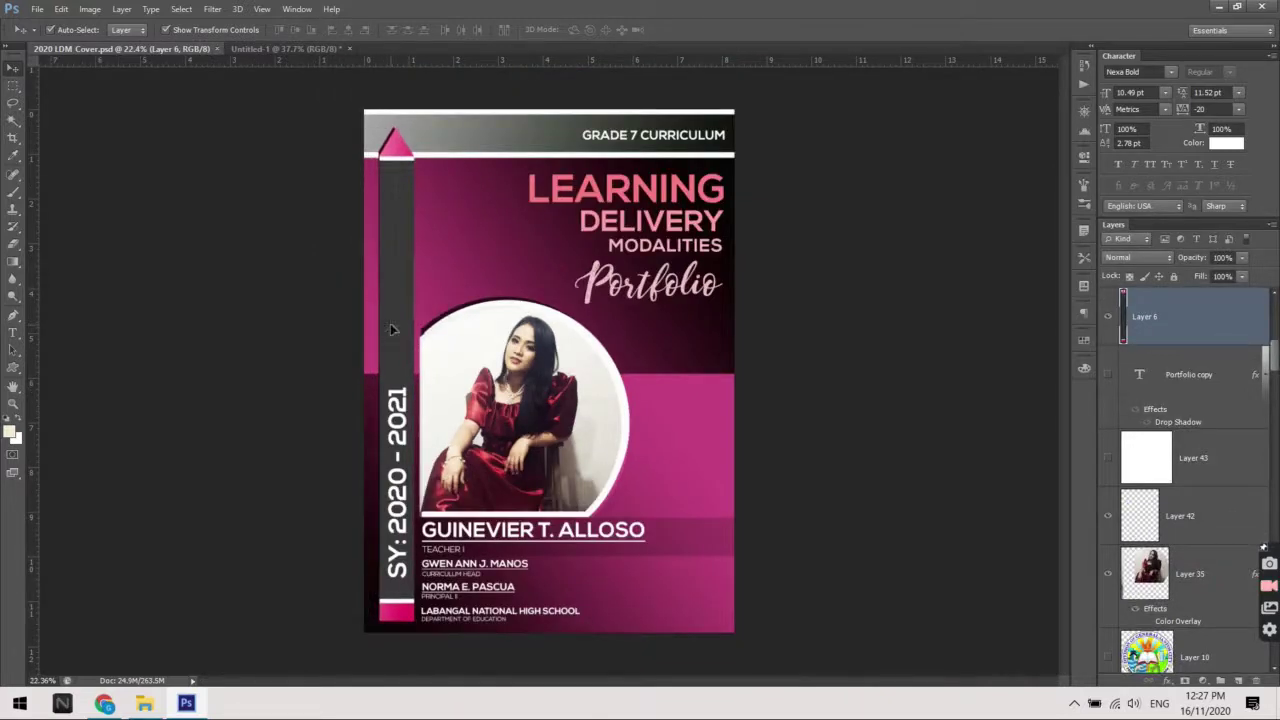
# Return to Untitled-1 and fit the whole page in view
pyautogui.click(297, 48)
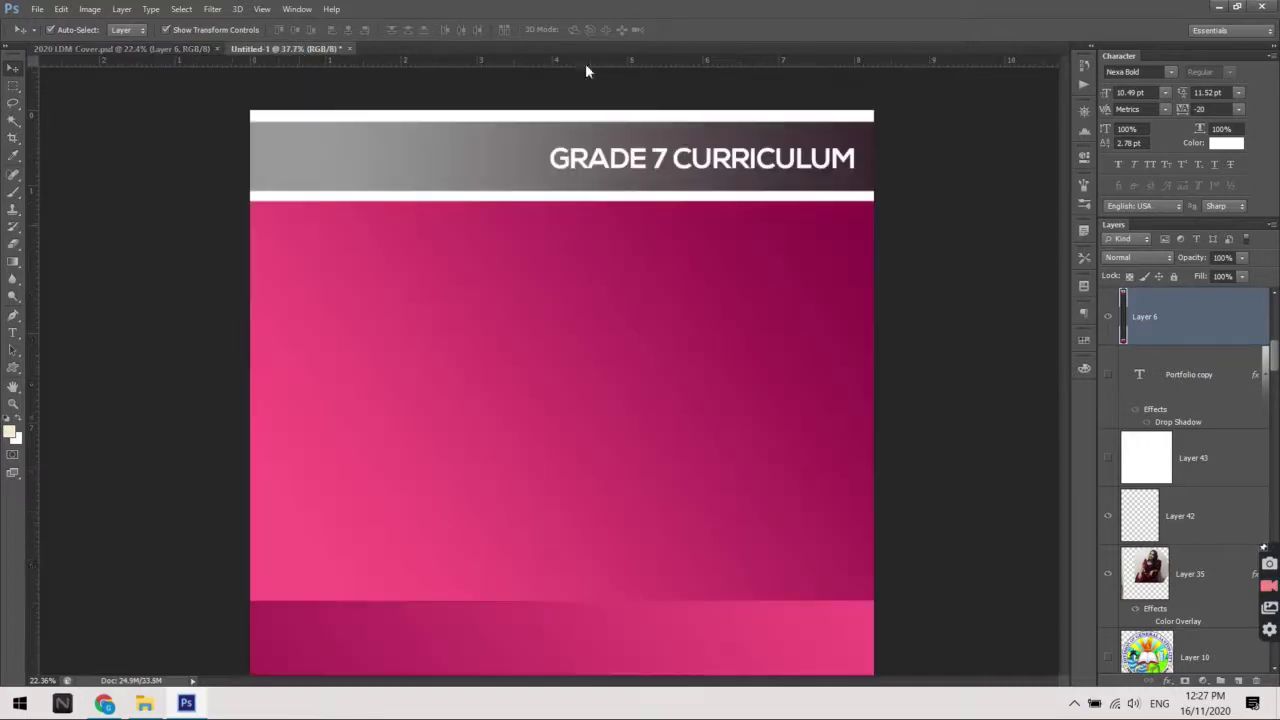
pyautogui.hotkey('ctrl', '0')
pyautogui.click(13, 85)
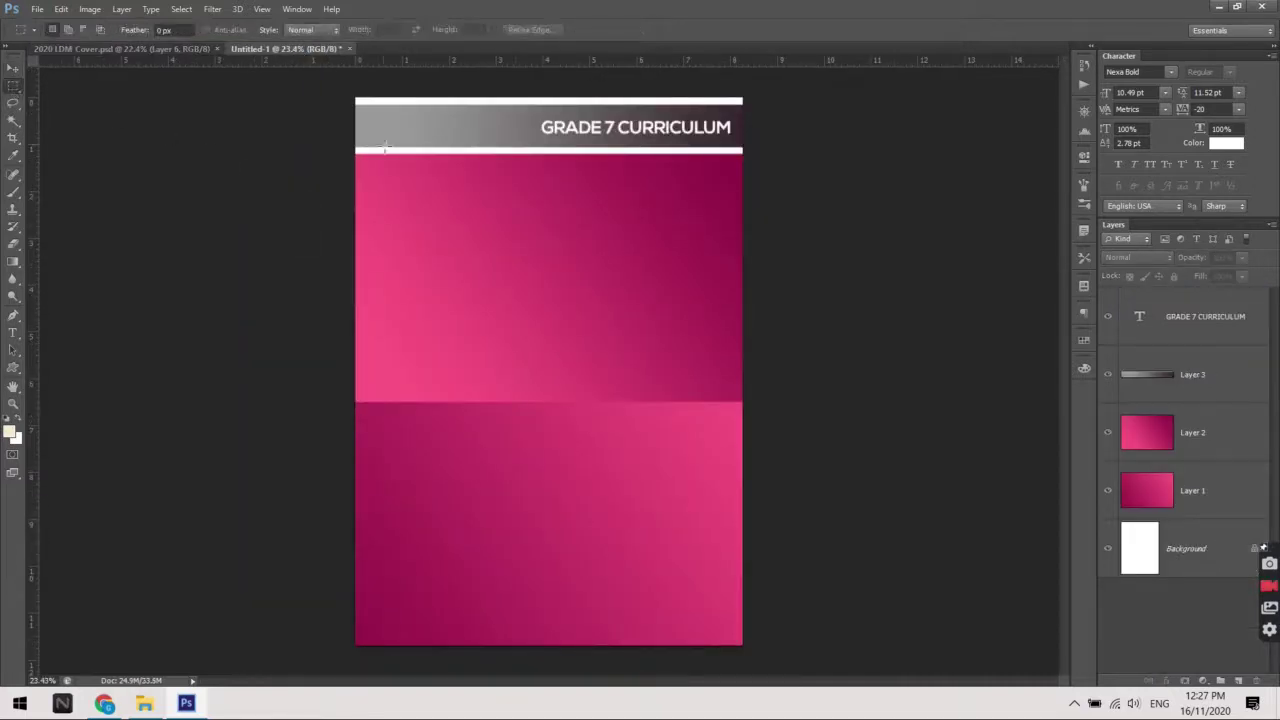
# Select a tall narrow strip along the left edge on a new layer, checking the reference
pyautogui.moveTo(366, 148); pyautogui.dragTo(408, 626)
pyautogui.hotkey('ctrl', 'shift', 'n')
pyautogui.press('Return')
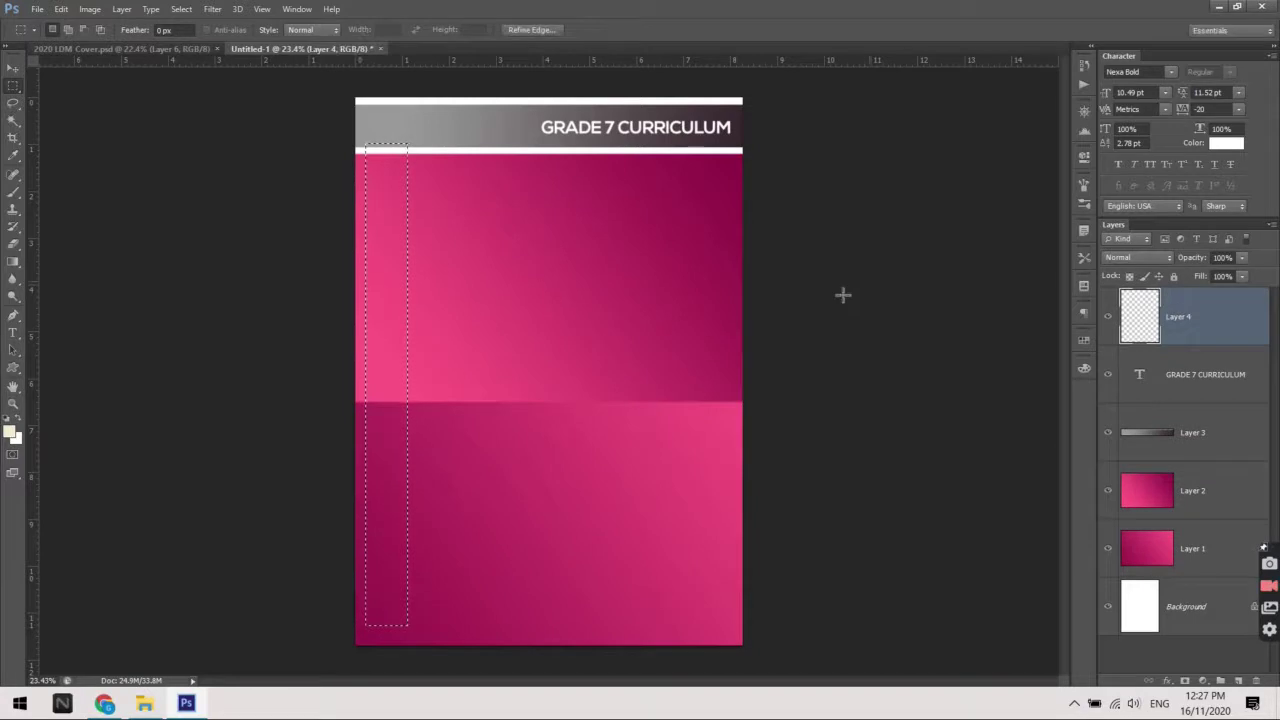
pyautogui.press('g')
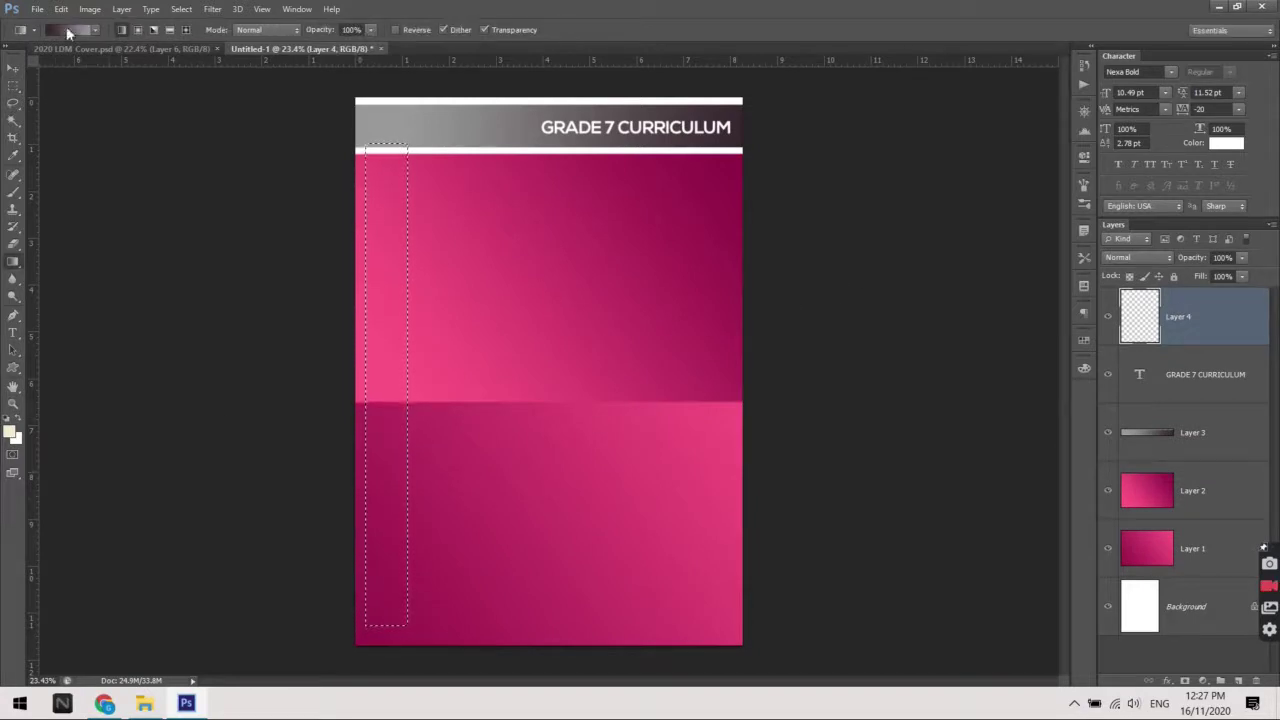
pyautogui.click(66, 26)
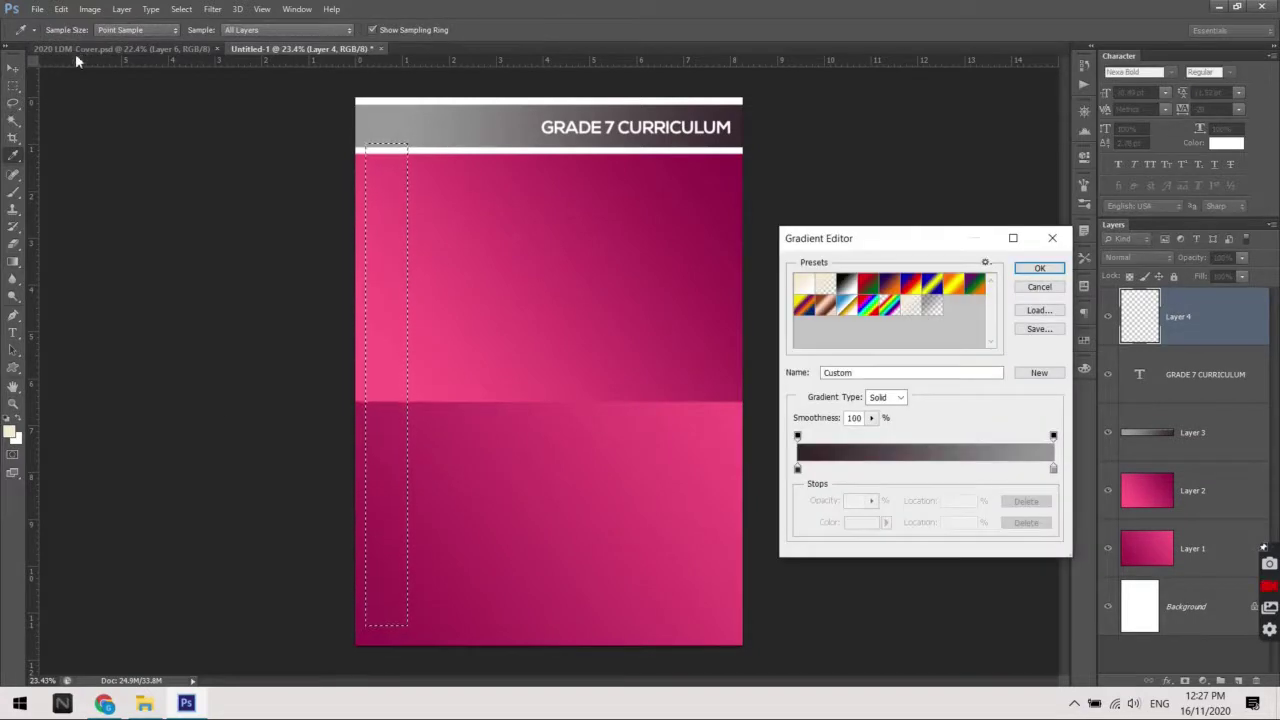
pyautogui.press('Return')
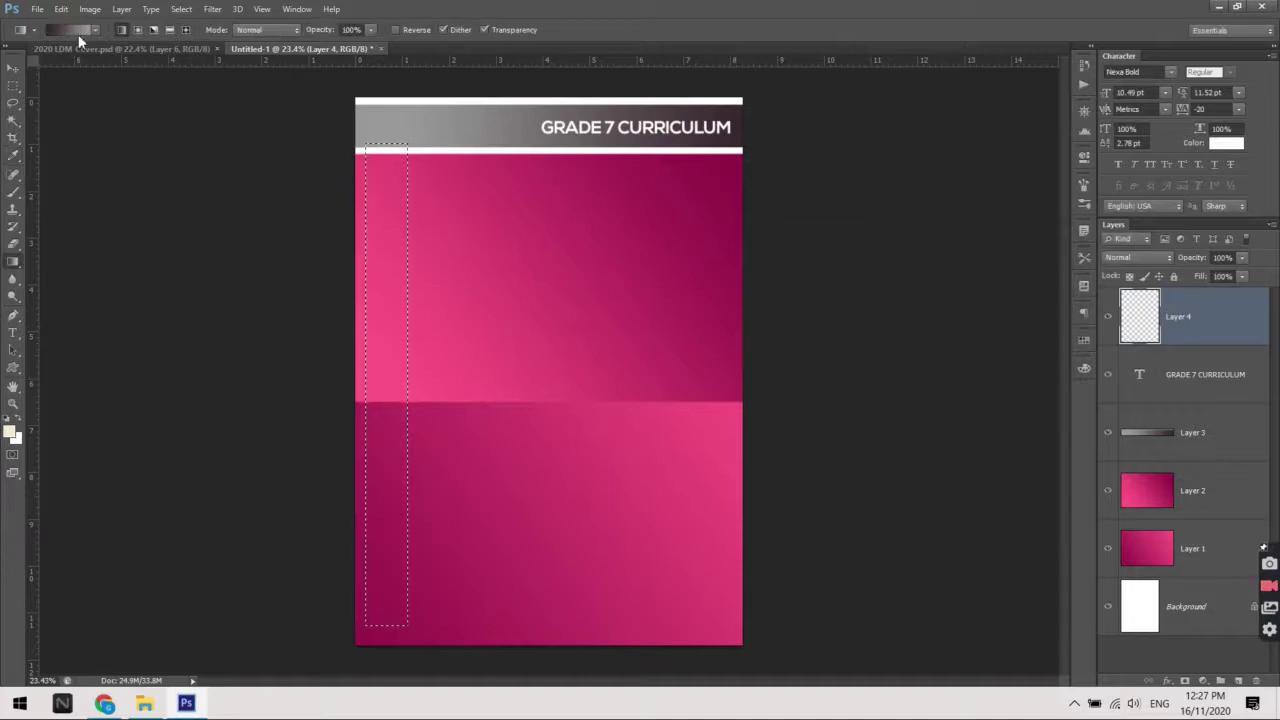
pyautogui.click(80, 48)
pyautogui.click(298, 50)
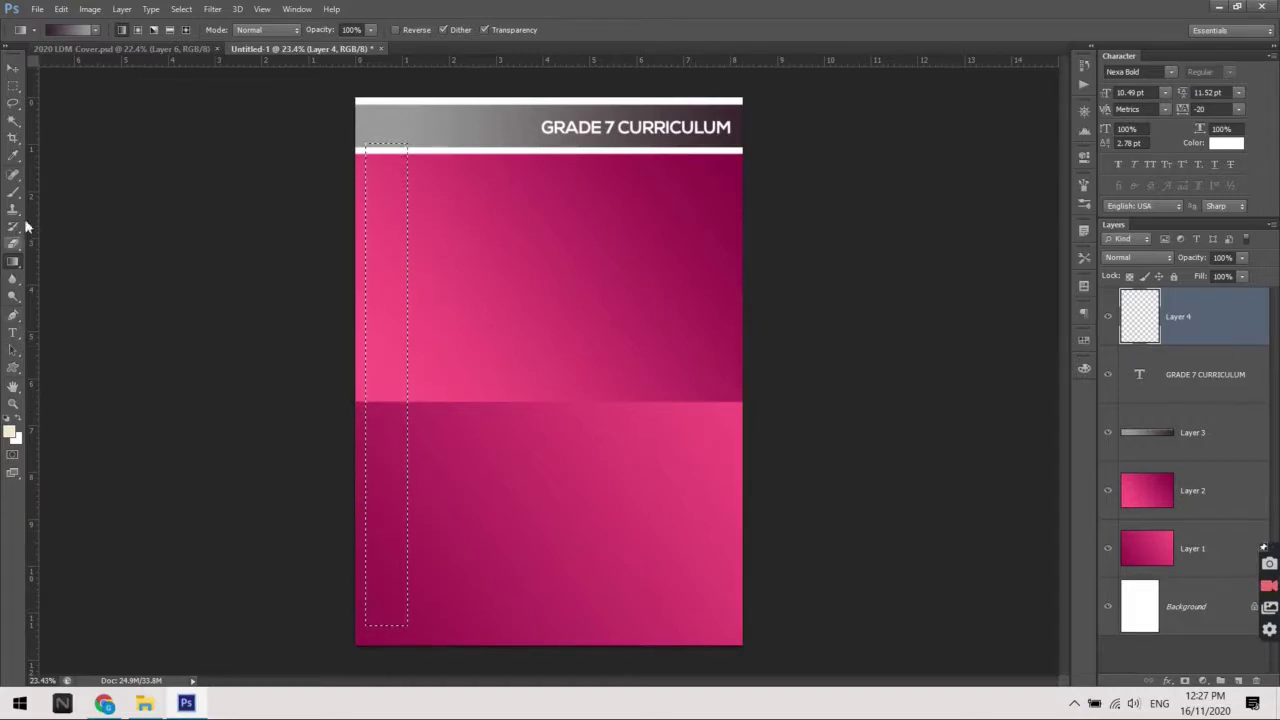
# Fill the strip with orange-gold #cd983c using the Paint Bucket, then deselect
pyautogui.rightClick(14, 262)
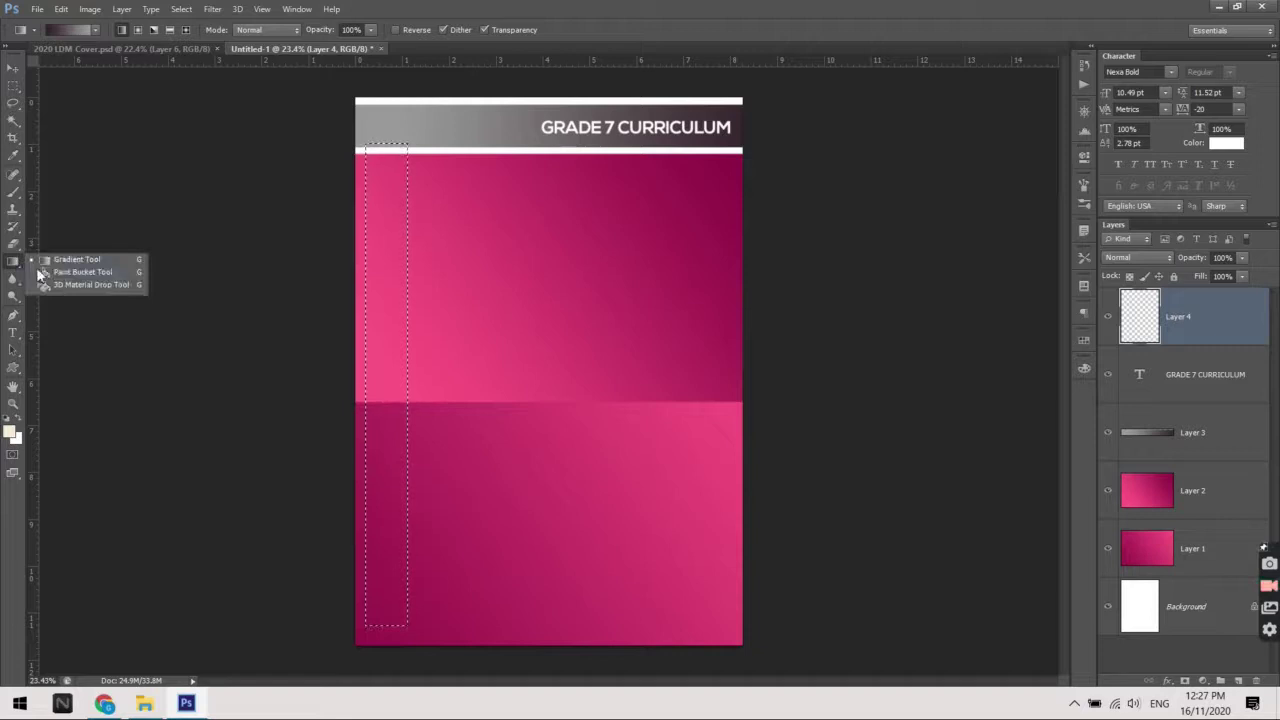
pyautogui.click(62, 272)
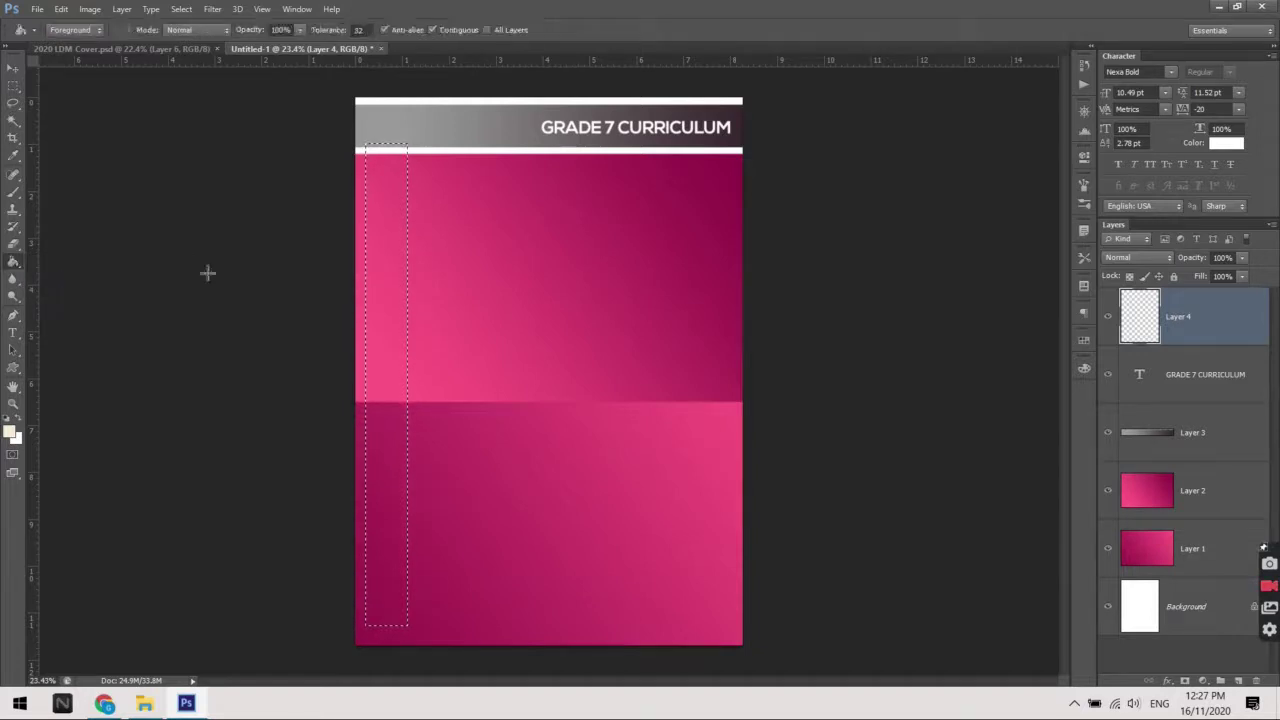
pyautogui.click(10, 431)
pyautogui.moveTo(977, 476); pyautogui.dragTo(1033, 253)
pyautogui.moveTo(949, 411)
pyautogui.mouseDown()
pyautogui.moveTo(902, 416)
pyautogui.moveTo(865, 395)
pyautogui.mouseUp()
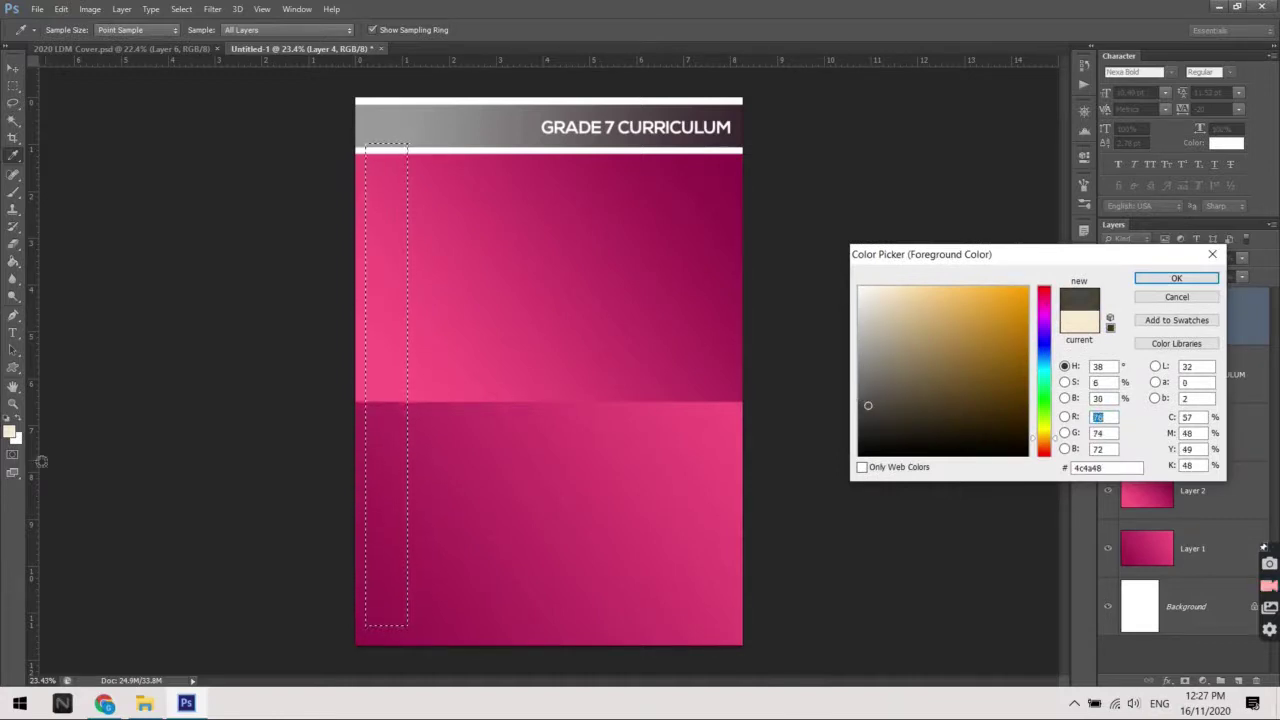
pyautogui.click(873, 387)
pyautogui.click(979, 320)
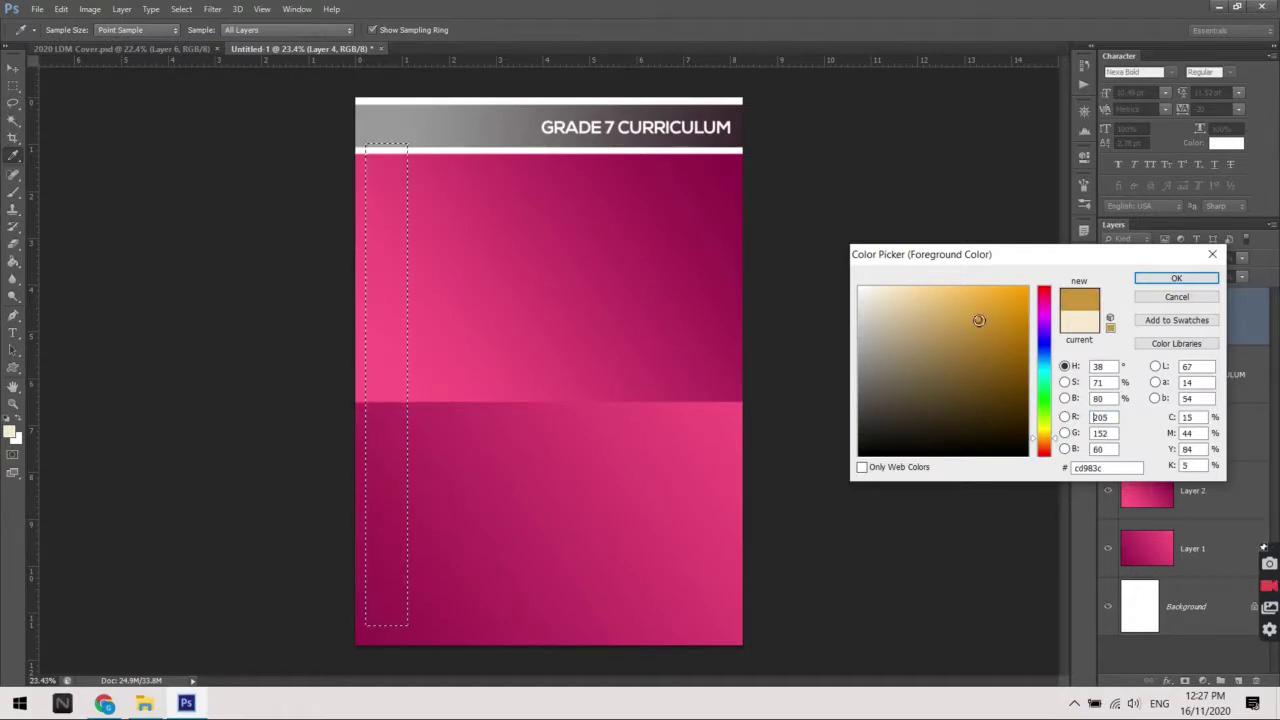
pyautogui.press('Return')
pyautogui.press('g')
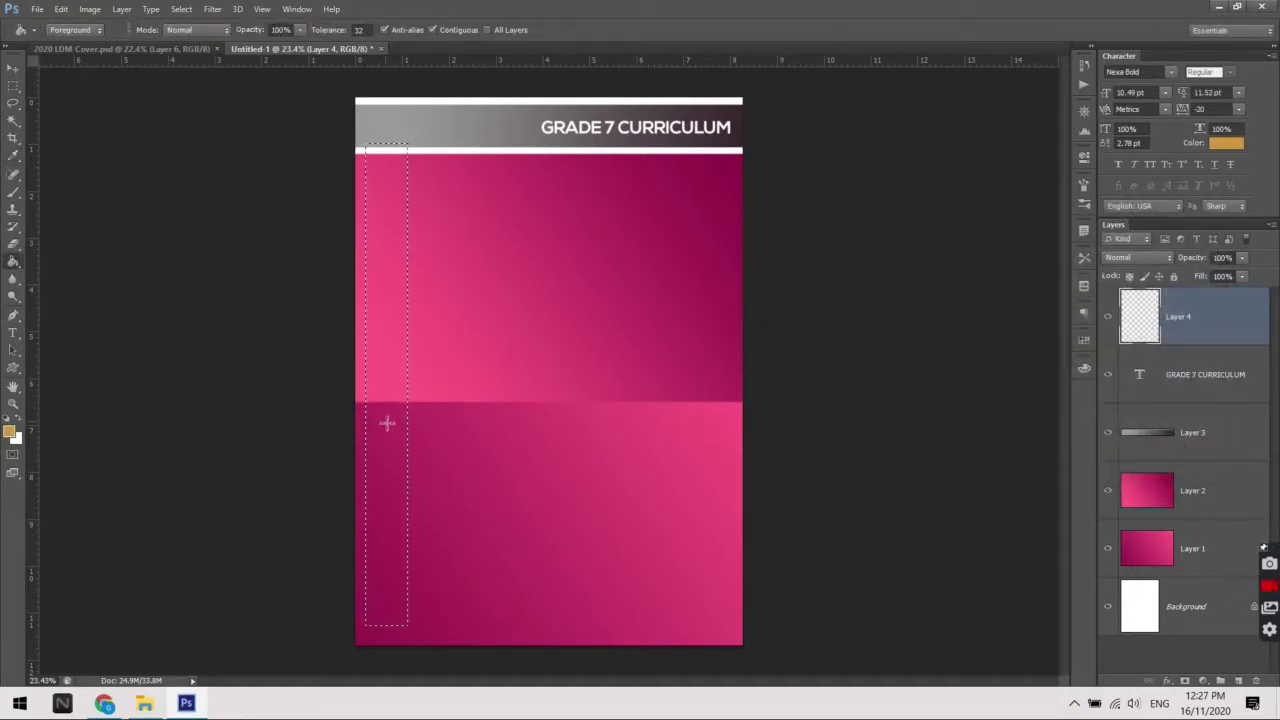
pyautogui.click(386, 424)
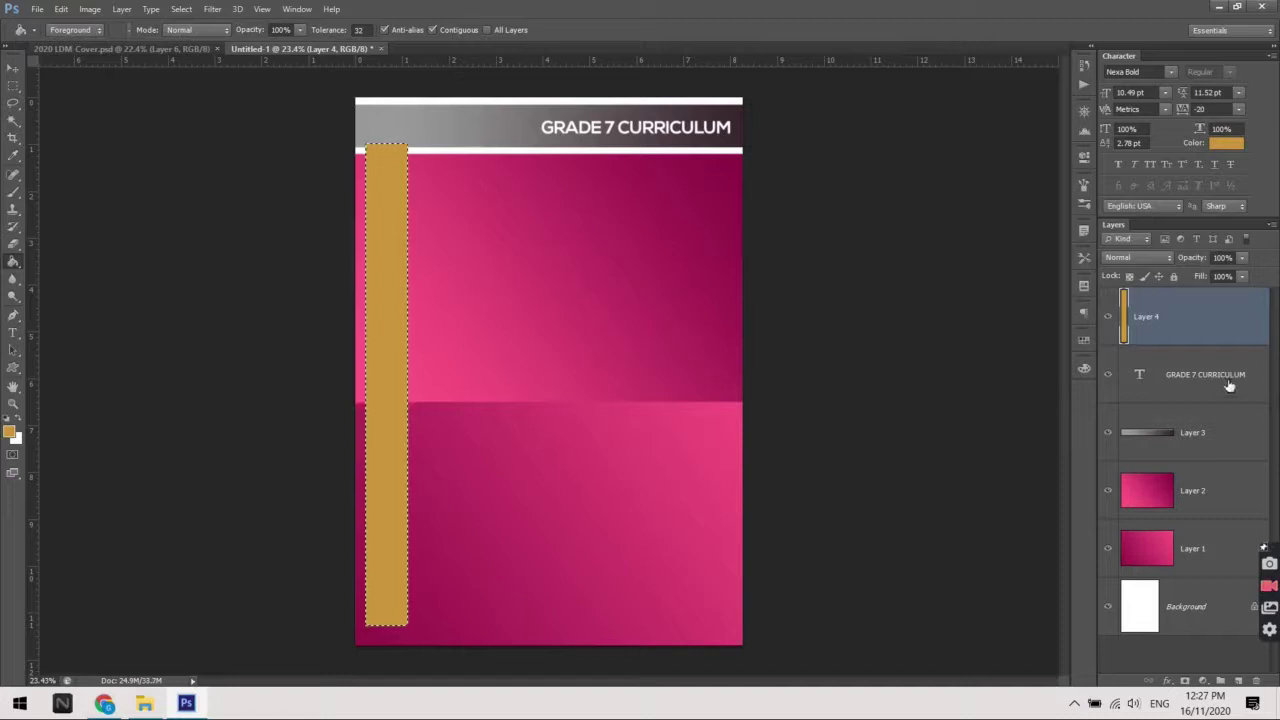
pyautogui.hotkey('ctrl', 'd')
# Zoom out, select the orange strip layer, and open its Layer Style settings
pyautogui.hotkey('ctrl', '-')
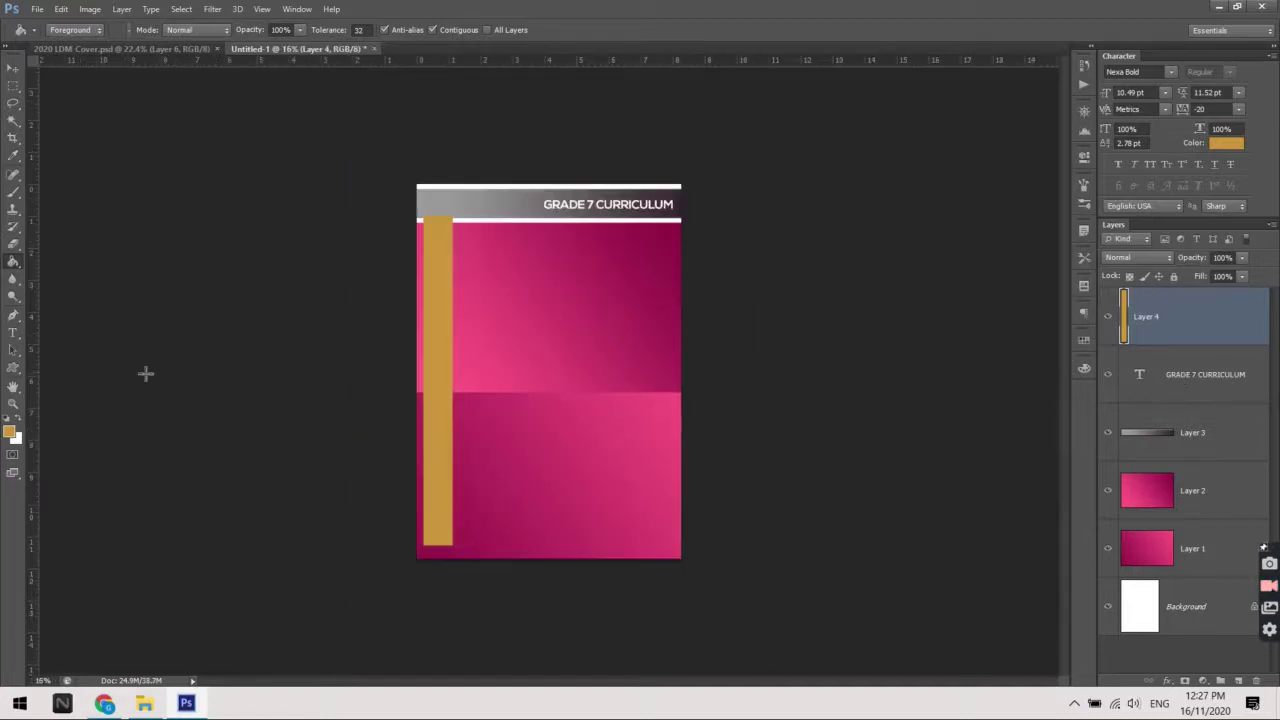
pyautogui.scroll(2, 317, 451)
pyautogui.scroll(-1, 317, 451)
pyautogui.scroll(2, 323, 454)
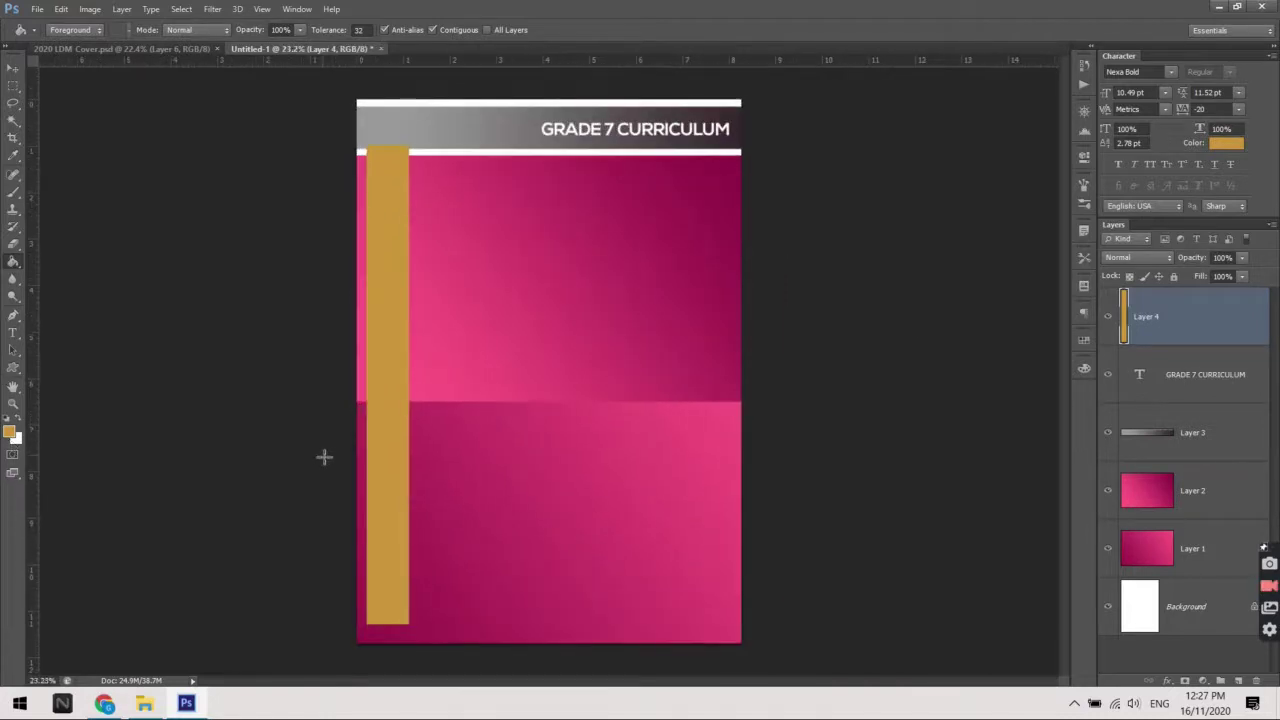
pyautogui.press('v')
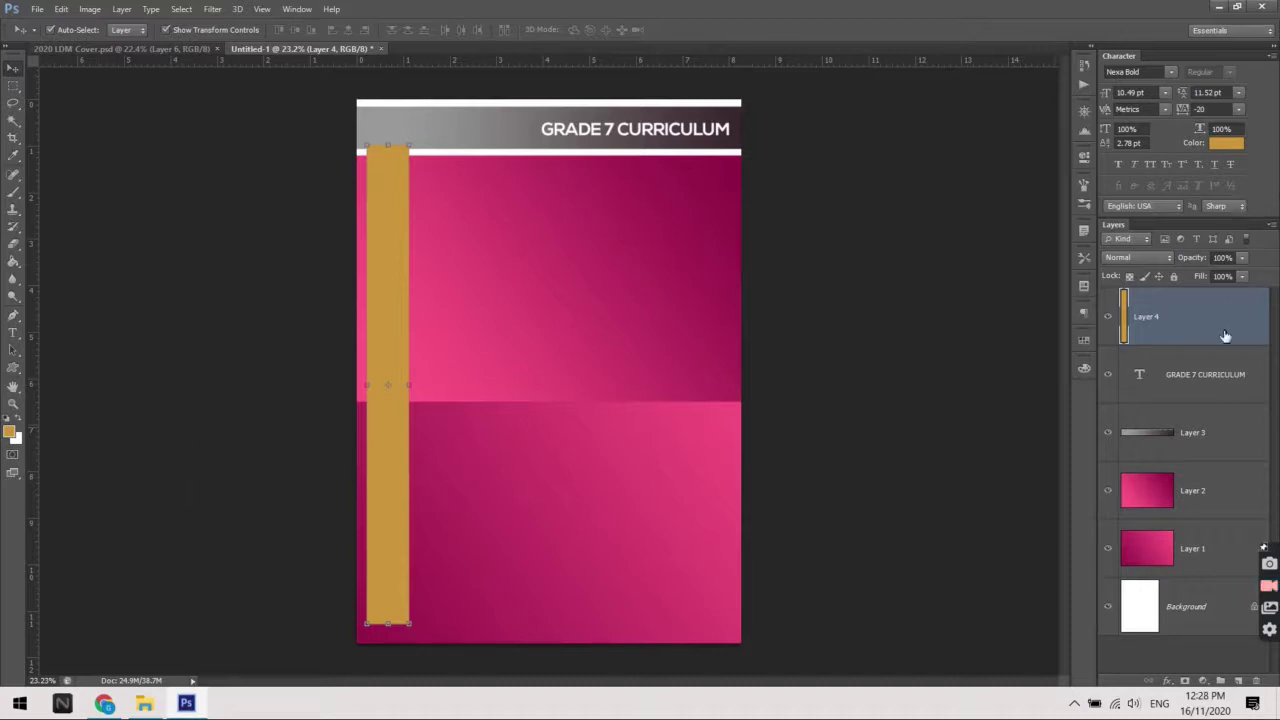
pyautogui.click(1000, 386)
pyautogui.click(405, 360)
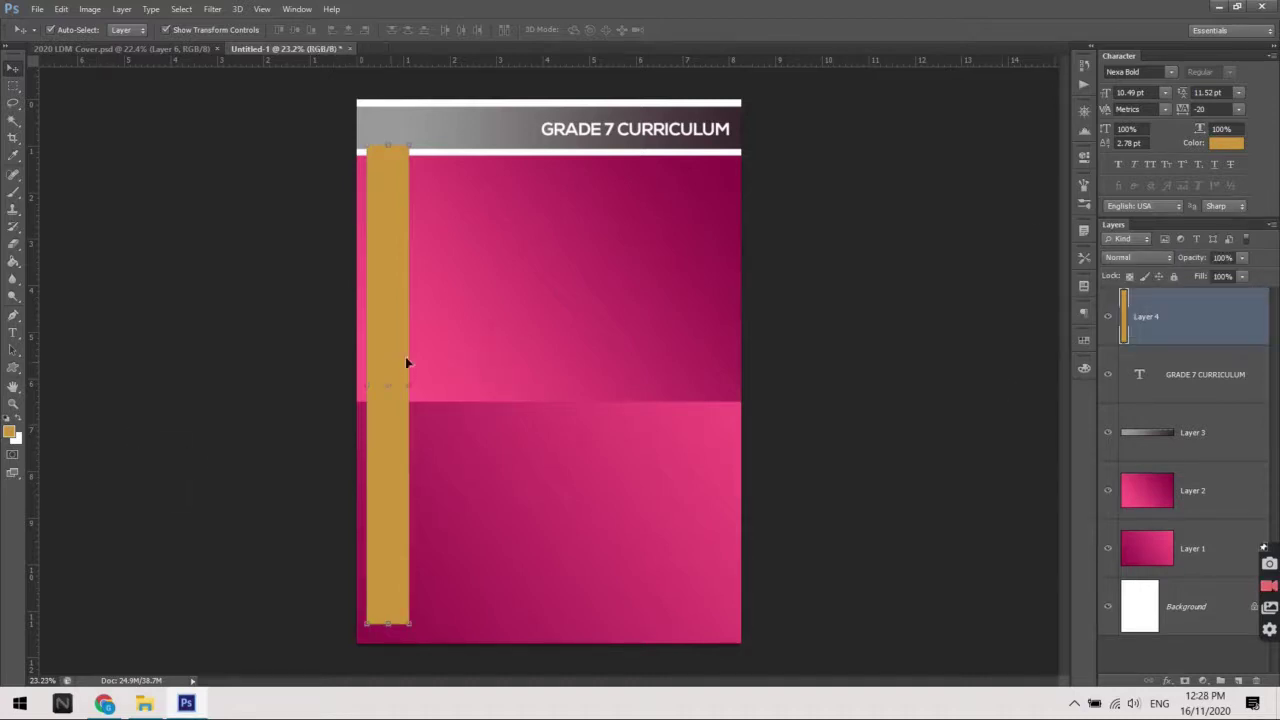
pyautogui.doubleClick(1218, 333)
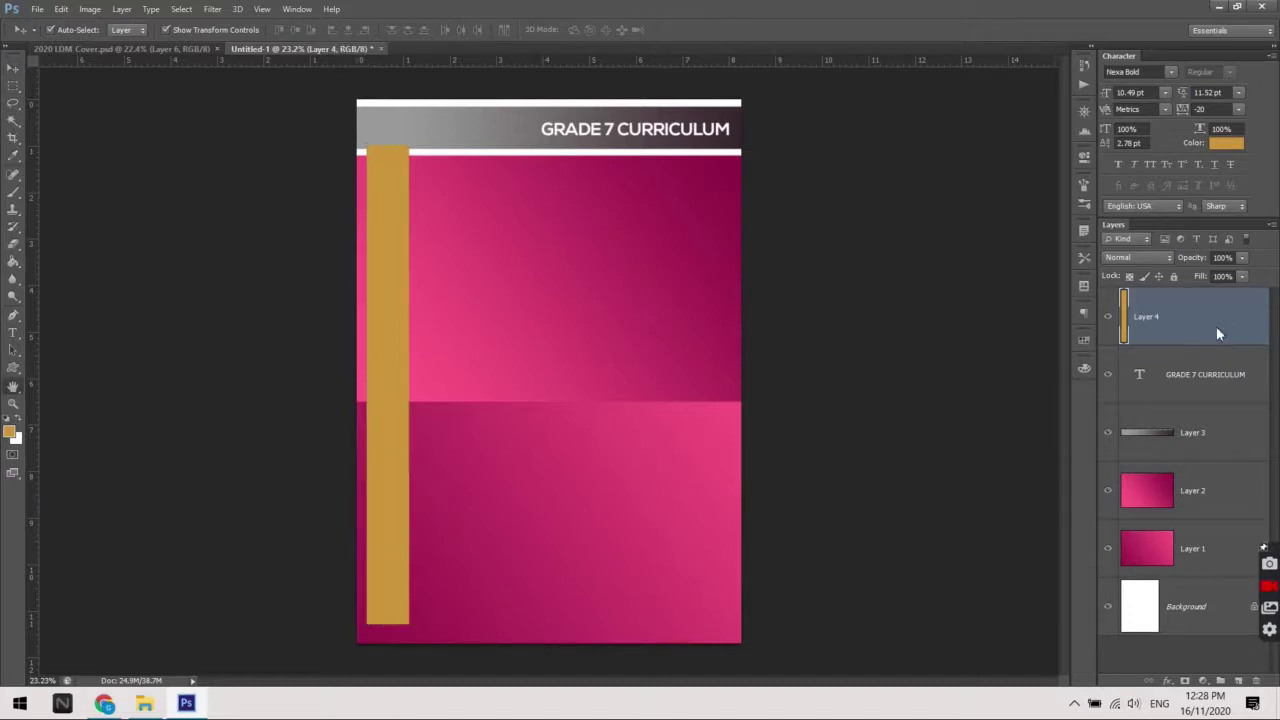
# Turn on a Color Overlay in Layer 4's layer style and bring up its colour picker
pyautogui.moveTo(1112, 326)
pyautogui.mouseDown()
pyautogui.moveTo(965, 262)
pyautogui.moveTo(982, 268)
pyautogui.mouseUp()
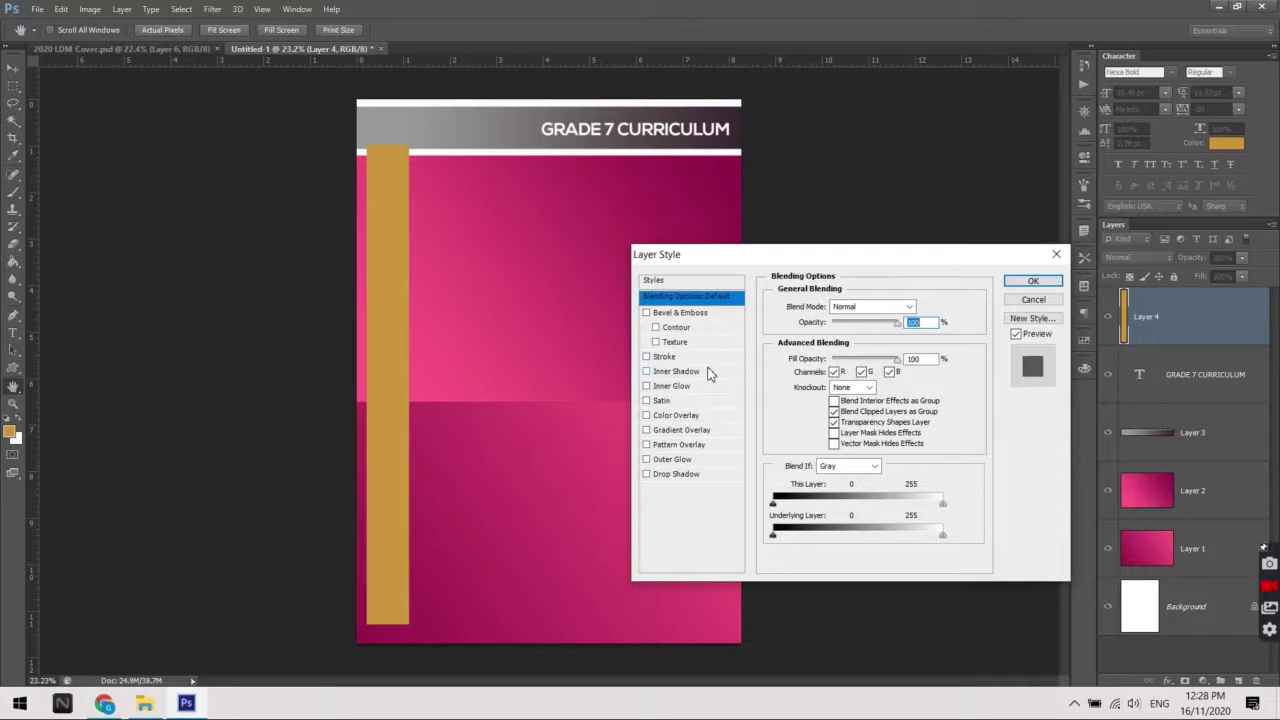
pyautogui.moveTo(917, 258); pyautogui.dragTo(916, 244)
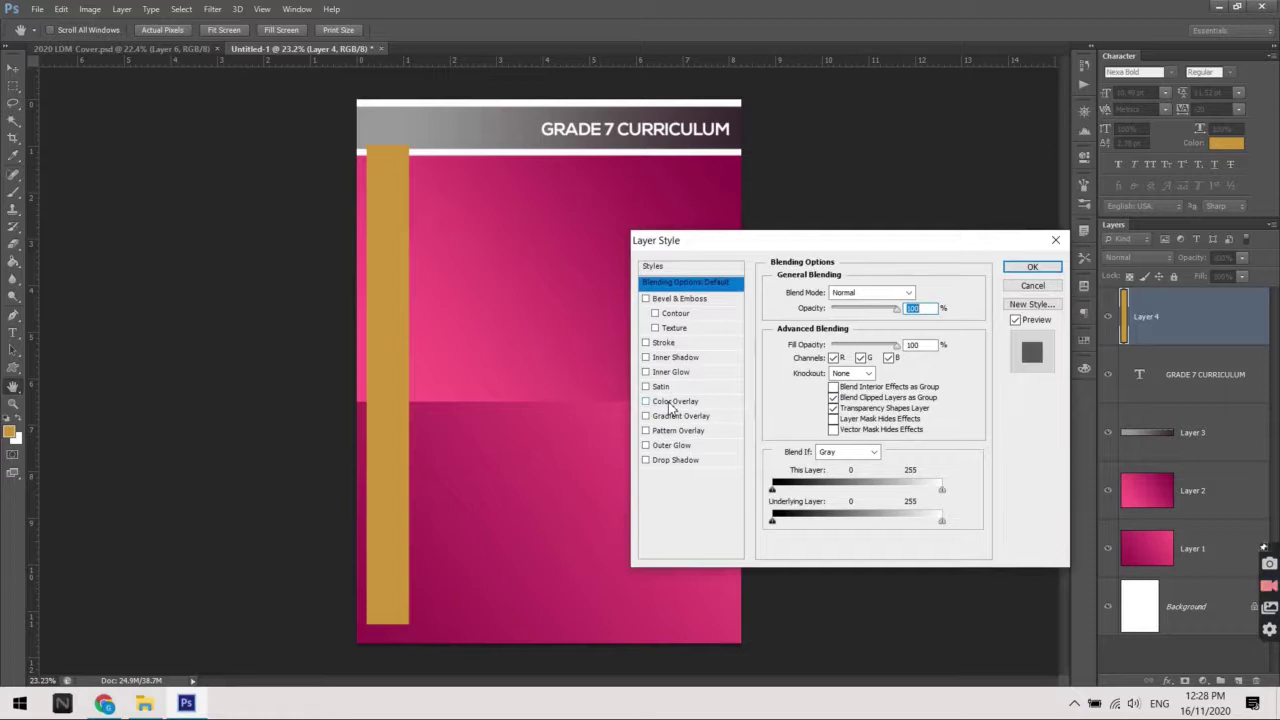
pyautogui.click(669, 403)
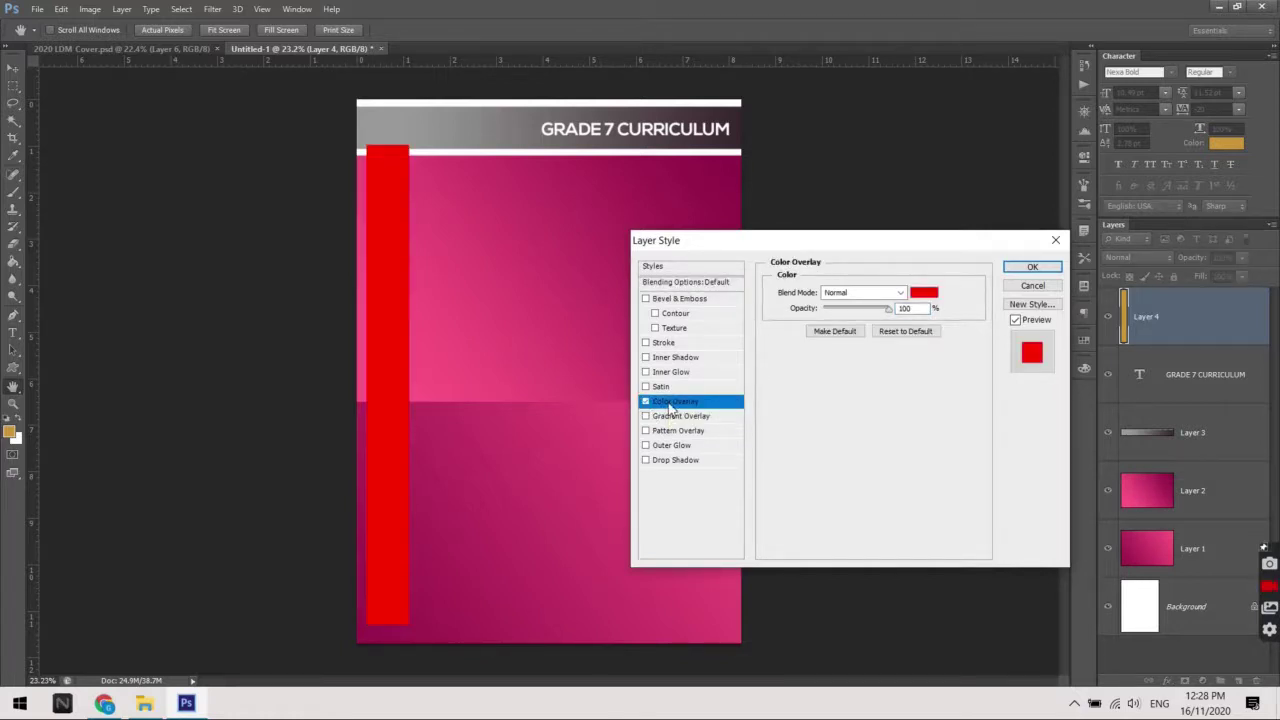
pyautogui.click(919, 293)
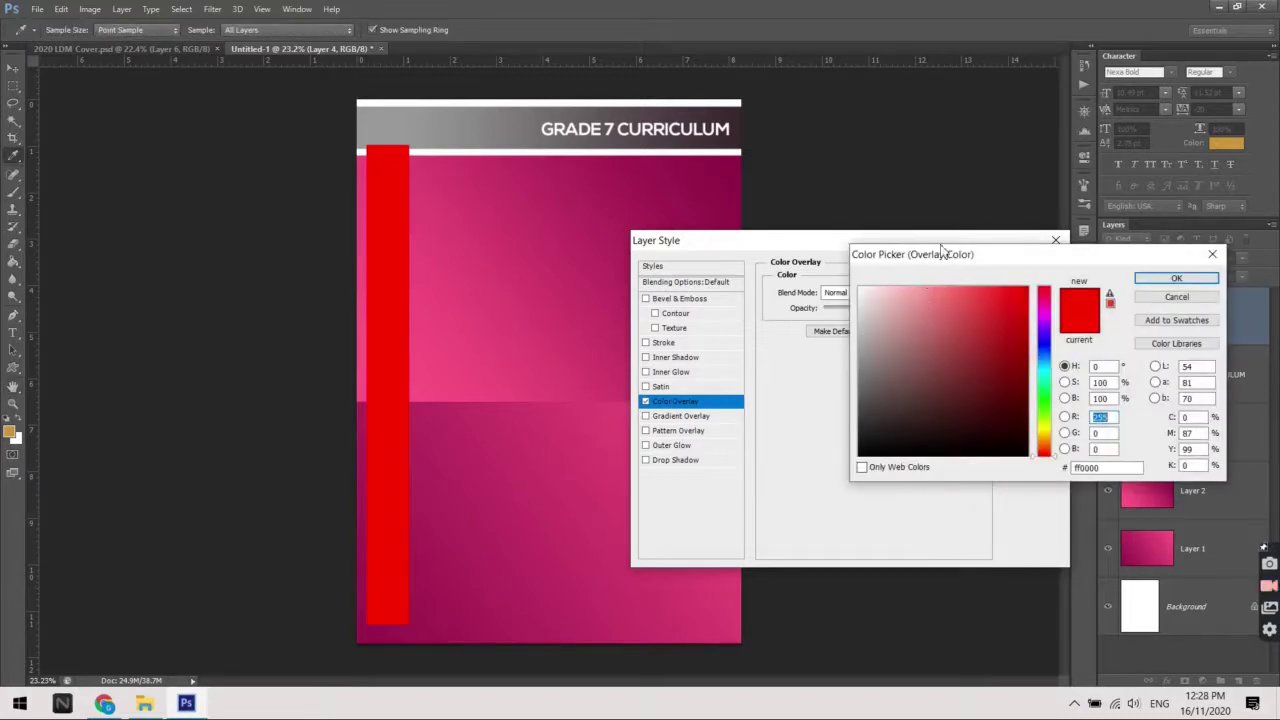
pyautogui.moveTo(940, 260); pyautogui.dragTo(800, 398)
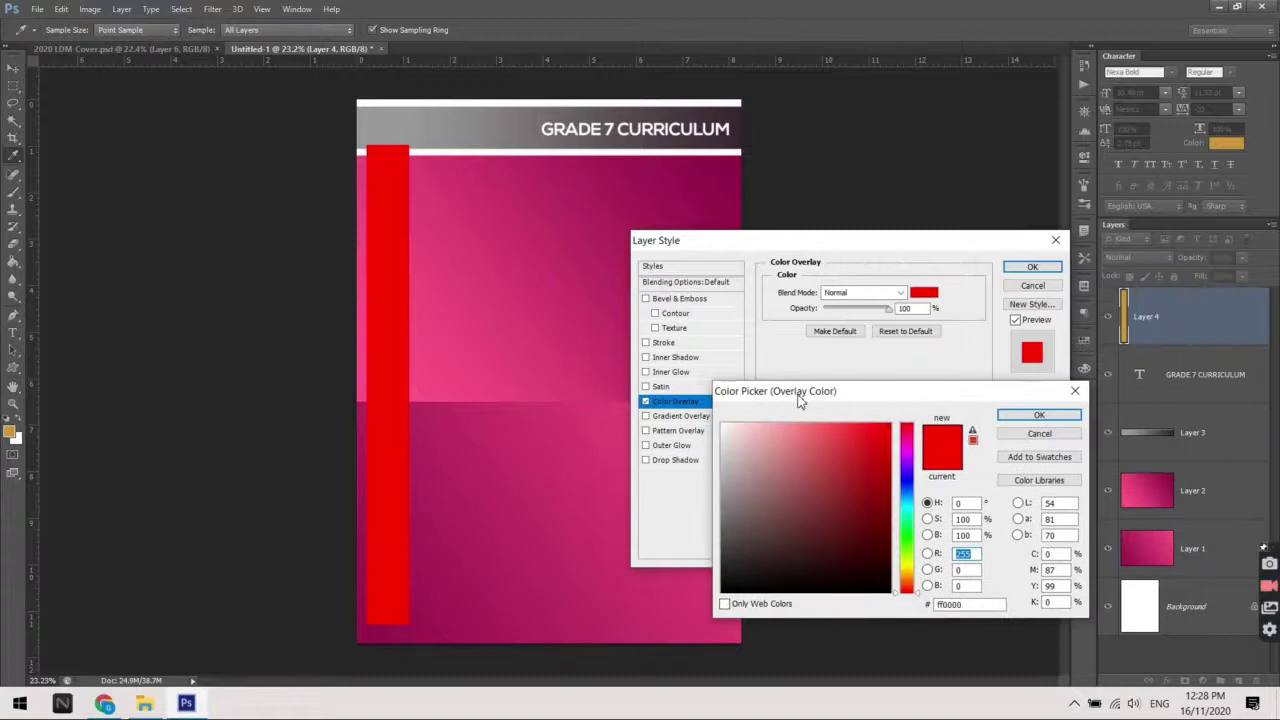
# Set the overlay colour to dark brownish grey #463636 and confirm it
pyautogui.click(739, 529)
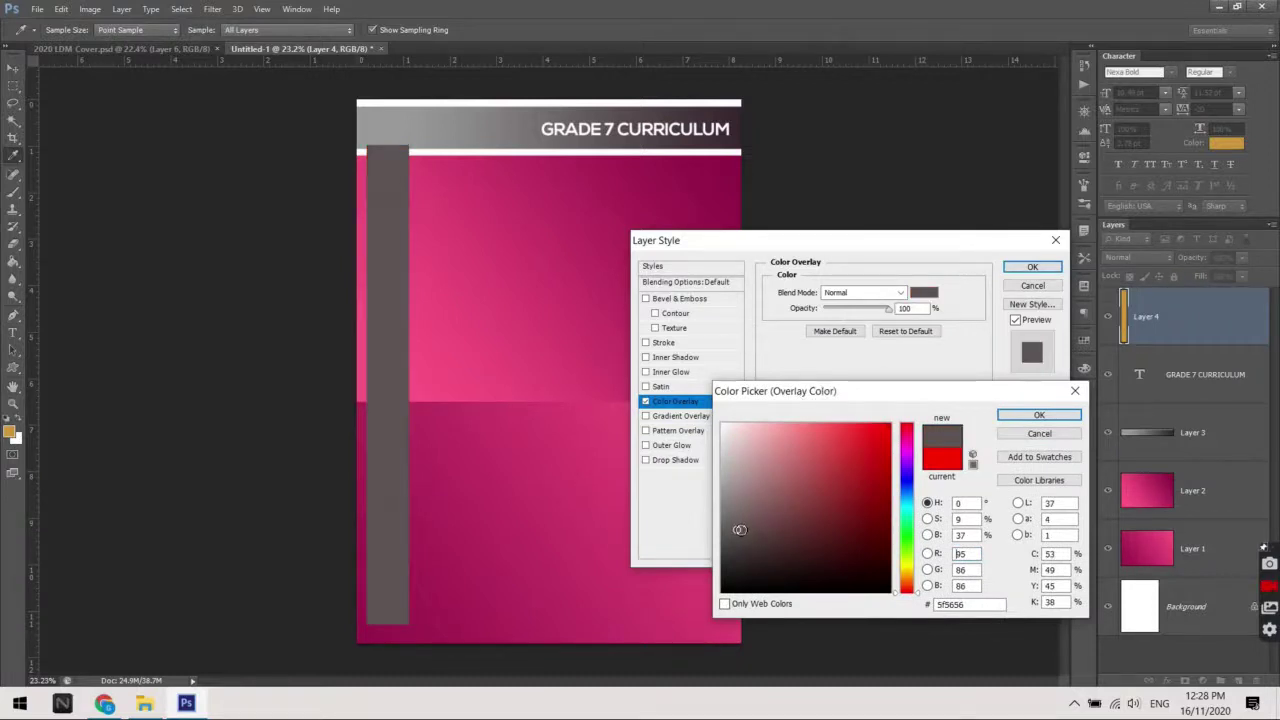
pyautogui.click(749, 545)
pyautogui.click(763, 539)
pyautogui.click(764, 547)
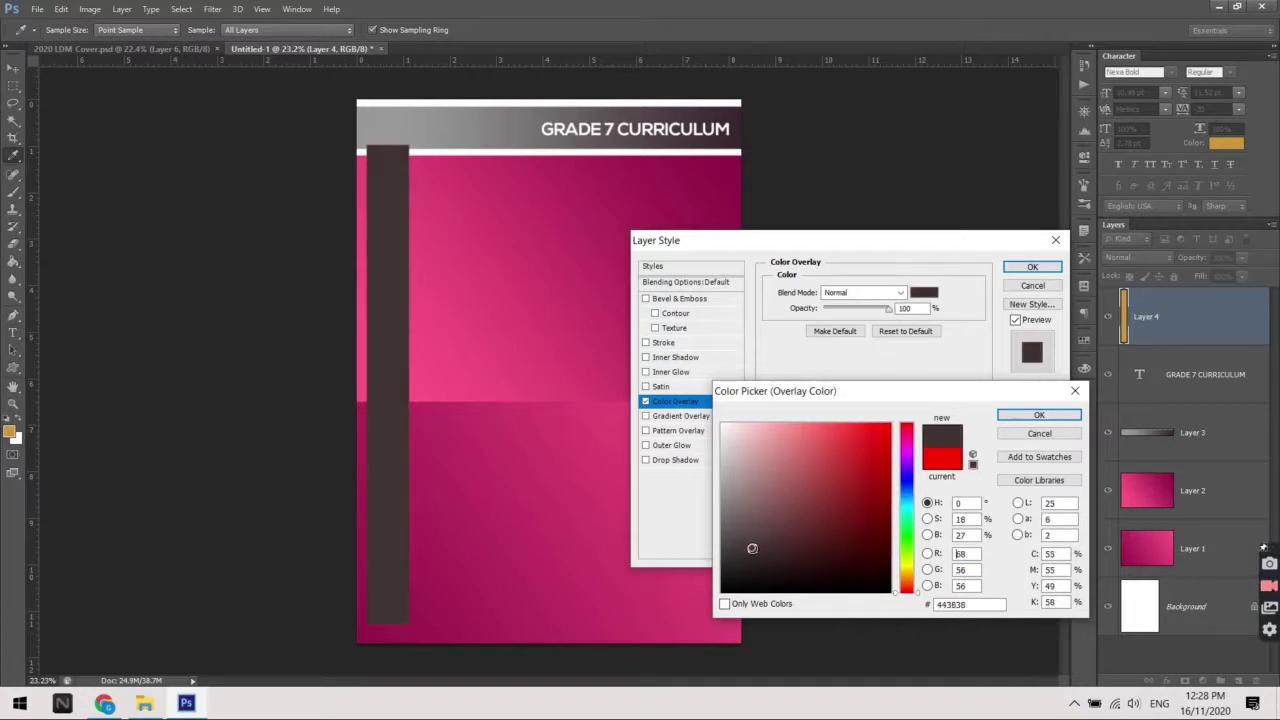
pyautogui.click(756, 554)
pyautogui.click(754, 539)
pyautogui.click(755, 553)
pyautogui.click(760, 547)
pyautogui.press('Return')
pyautogui.press('Return')
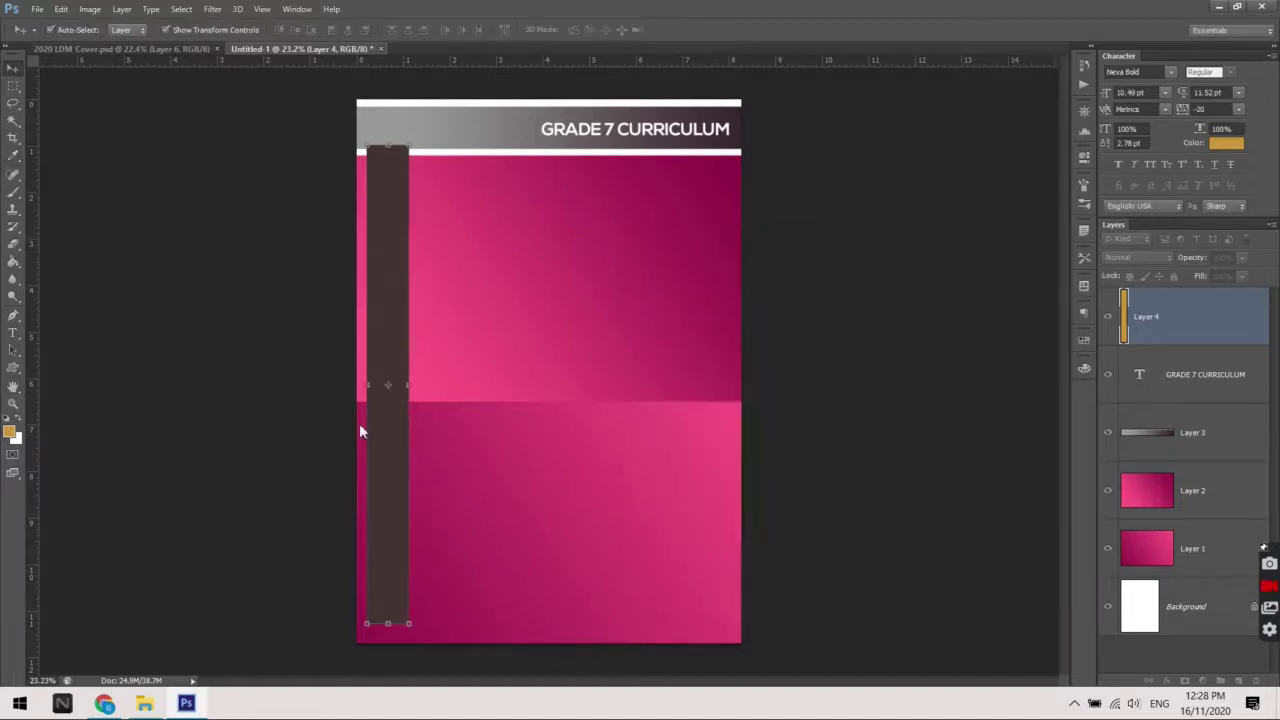
# Review the 2020 LDM Cover.psd reference design
pyautogui.click(107, 48)
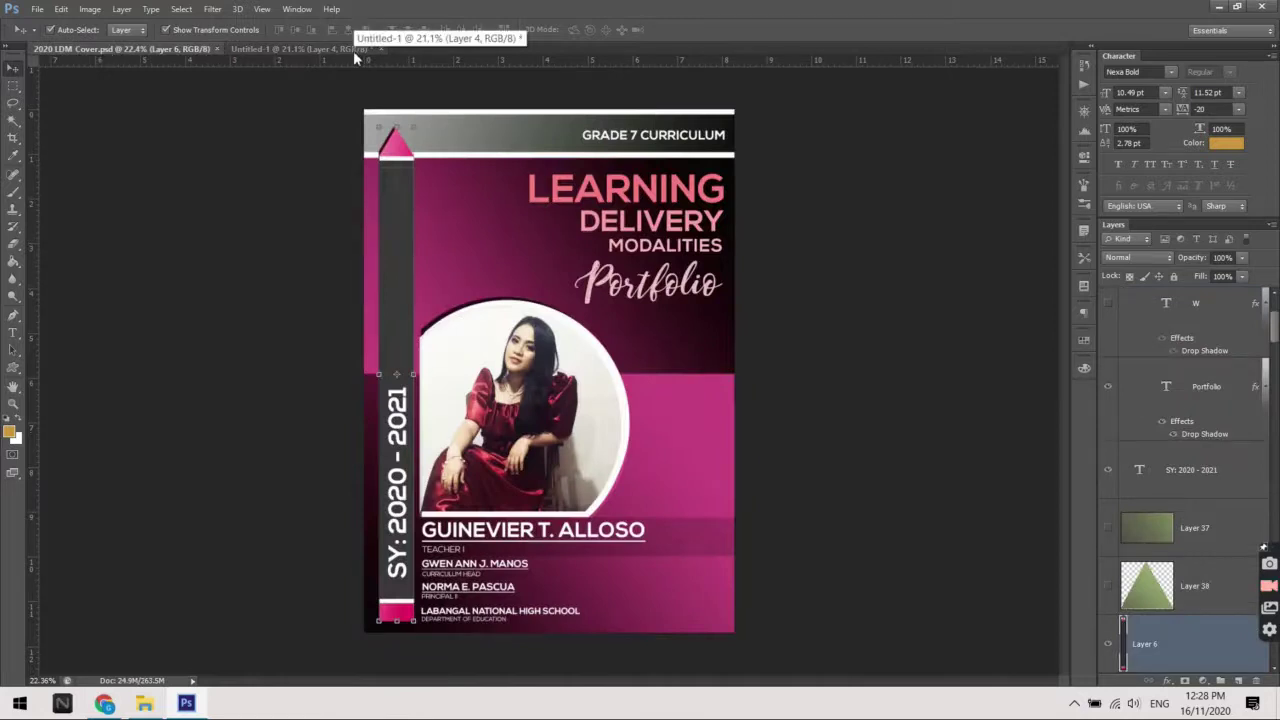
pyautogui.click(353, 50)
pyautogui.click(154, 50)
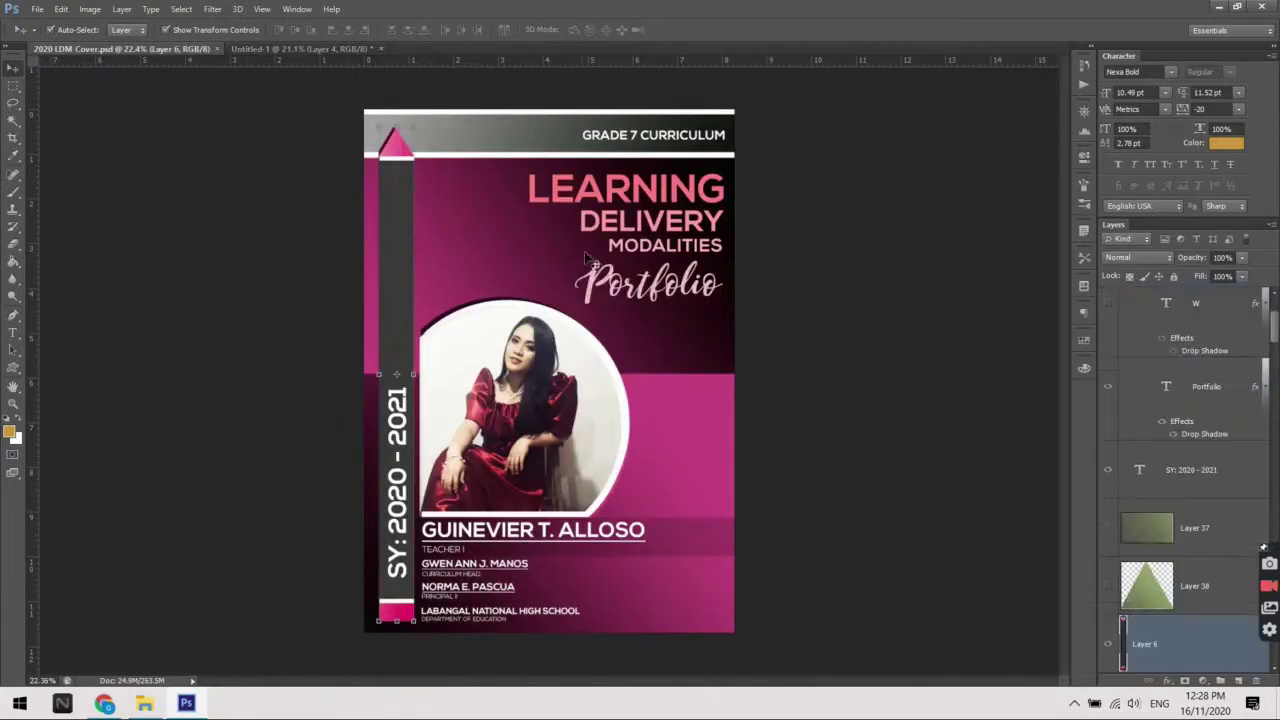
pyautogui.scroll(2, 378, 172)
pyautogui.scroll(3, 357, 84)
pyautogui.scroll(2, 400, 125)
pyautogui.scroll(3, 421, 142)
pyautogui.scroll(2, 421, 142)
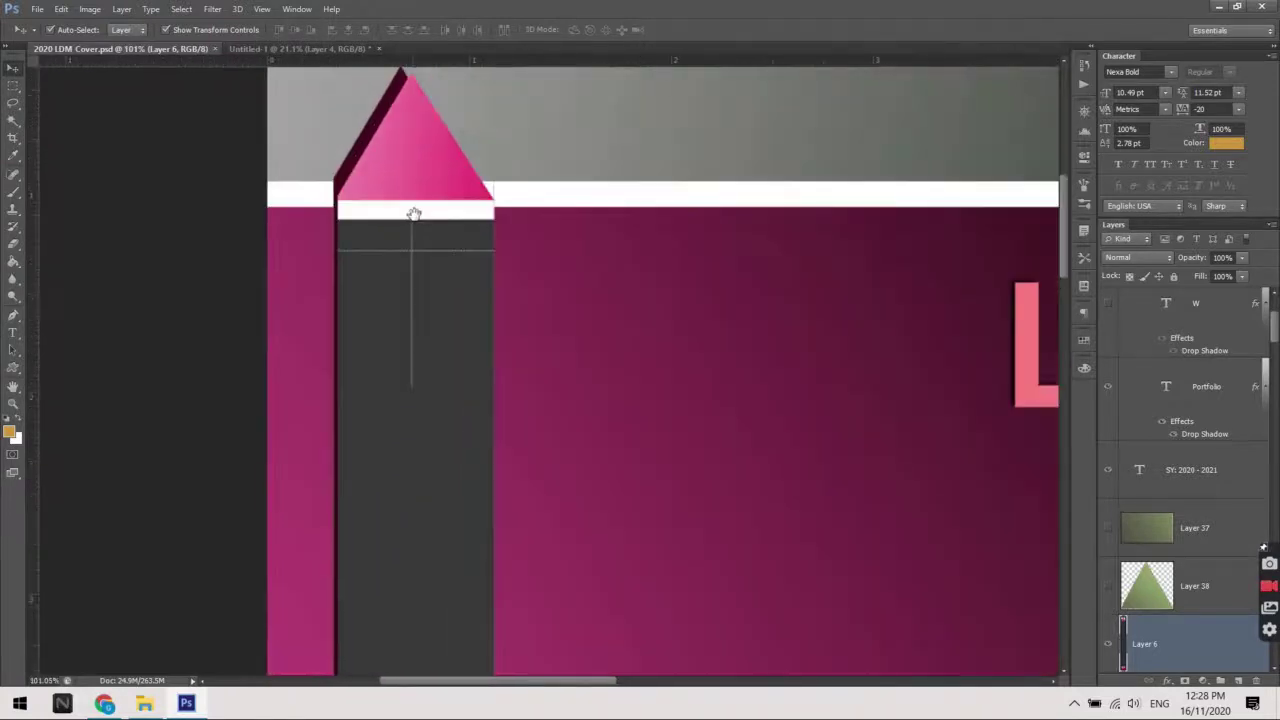
pyautogui.scroll(-2, 278, 68)
# In Untitled-1, marquee-select a short box across the top end of the dark strip
pyautogui.click(274, 48)
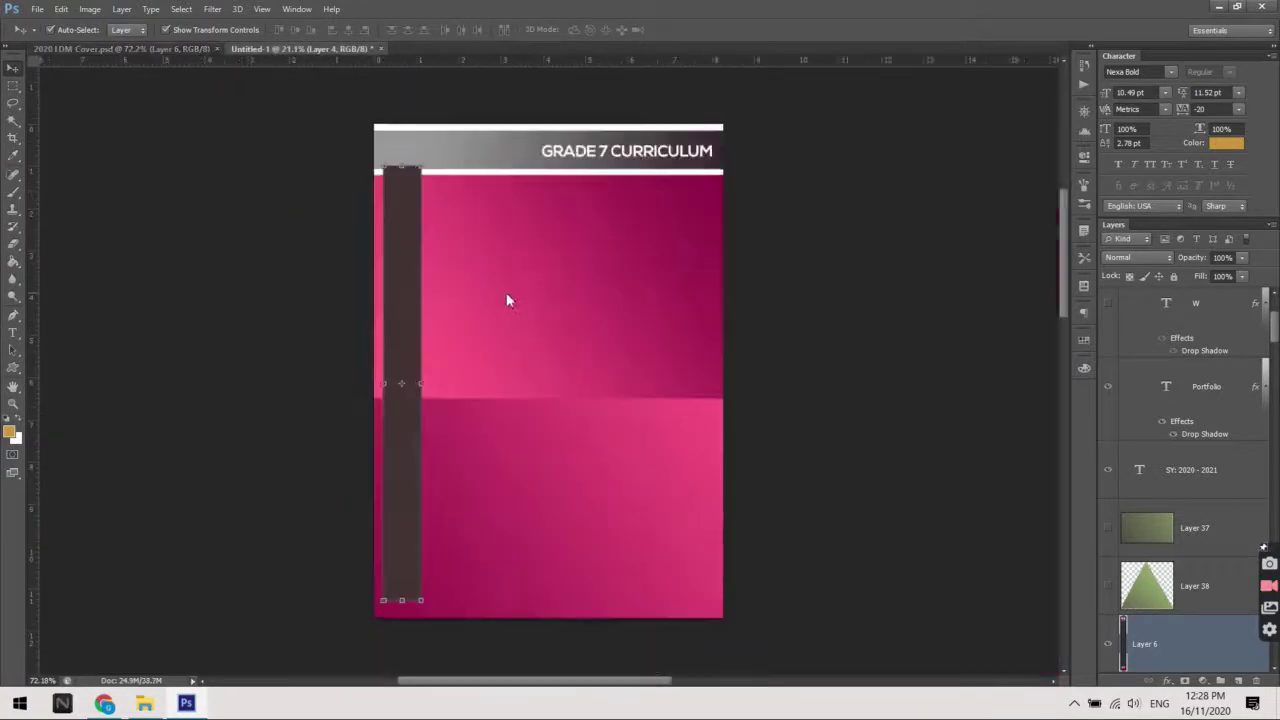
pyautogui.scroll(-1, 506, 292)
pyautogui.scroll(2, 397, 200)
pyautogui.scroll(2, 378, 180)
pyautogui.scroll(1, 390, 240)
pyautogui.moveTo(397, 286); pyautogui.dragTo(428, 366)
pyautogui.scroll(2, 362, 279)
pyautogui.scroll(1, 390, 276)
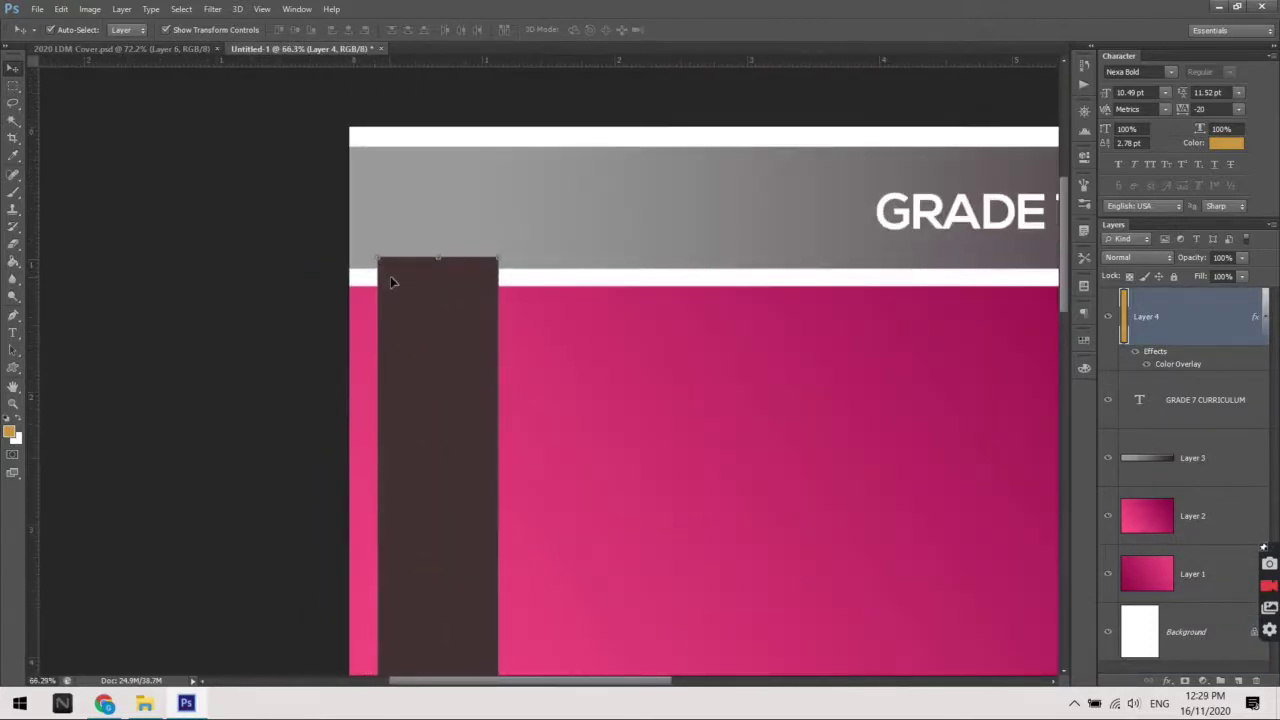
pyautogui.scroll(1, 425, 296)
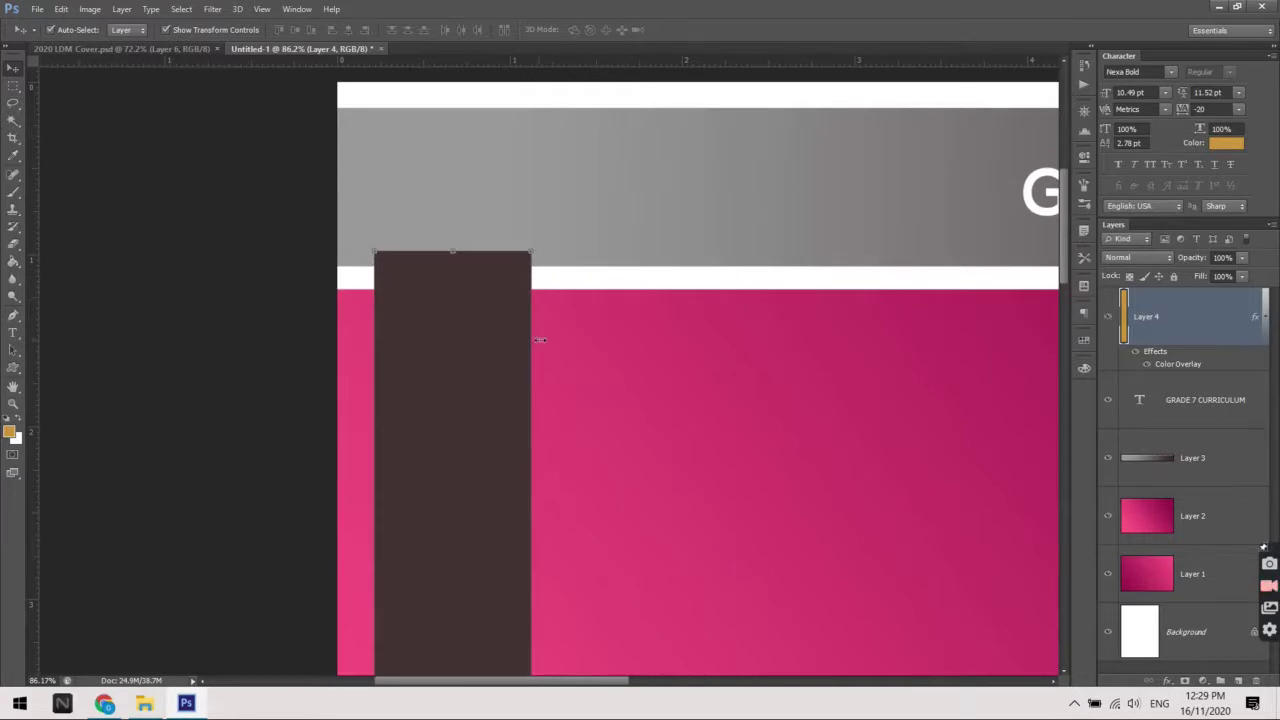
pyautogui.press('m')
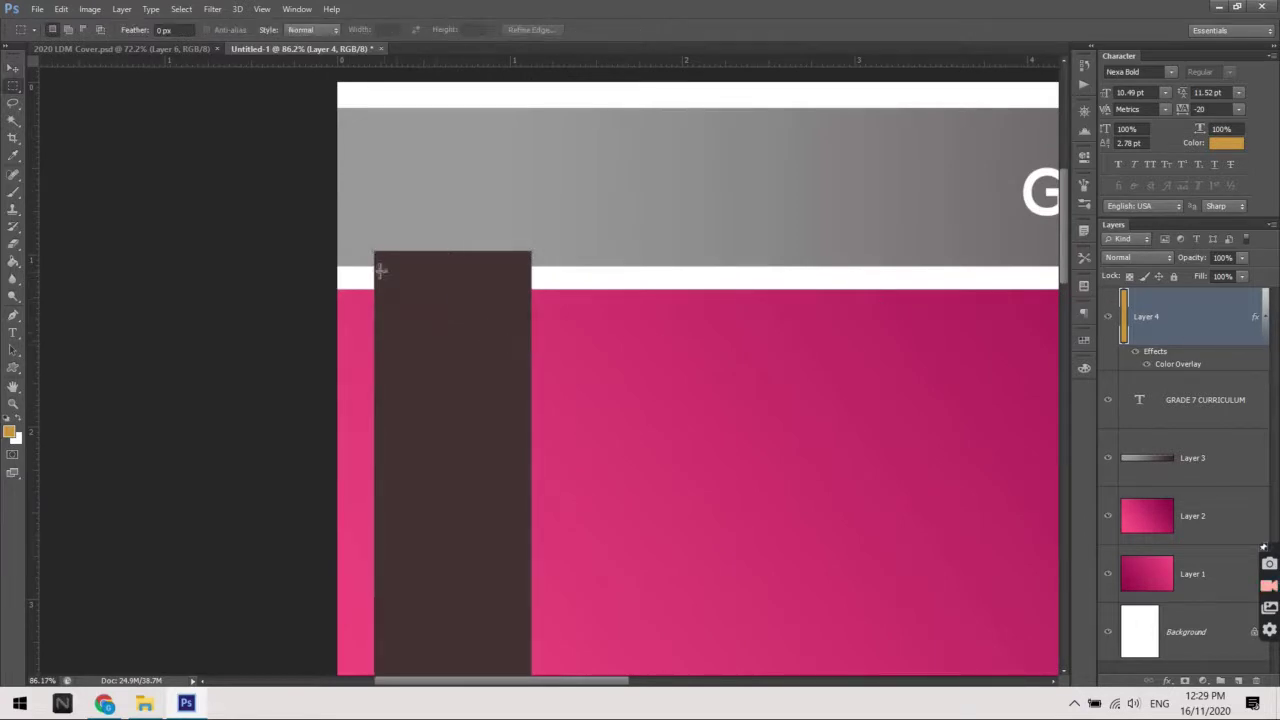
pyautogui.moveTo(375, 252); pyautogui.dragTo(531, 319)
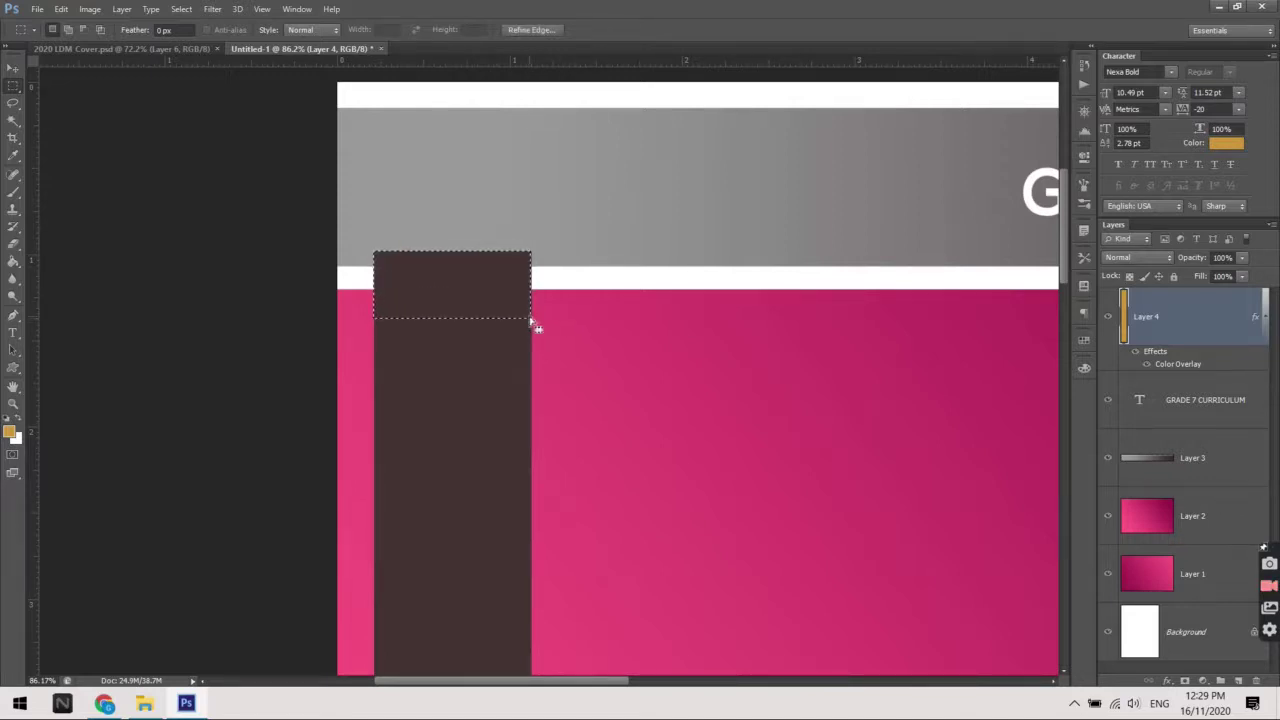
pyautogui.scroll(-1, 557, 349)
pyautogui.scroll(-1, 717, 418)
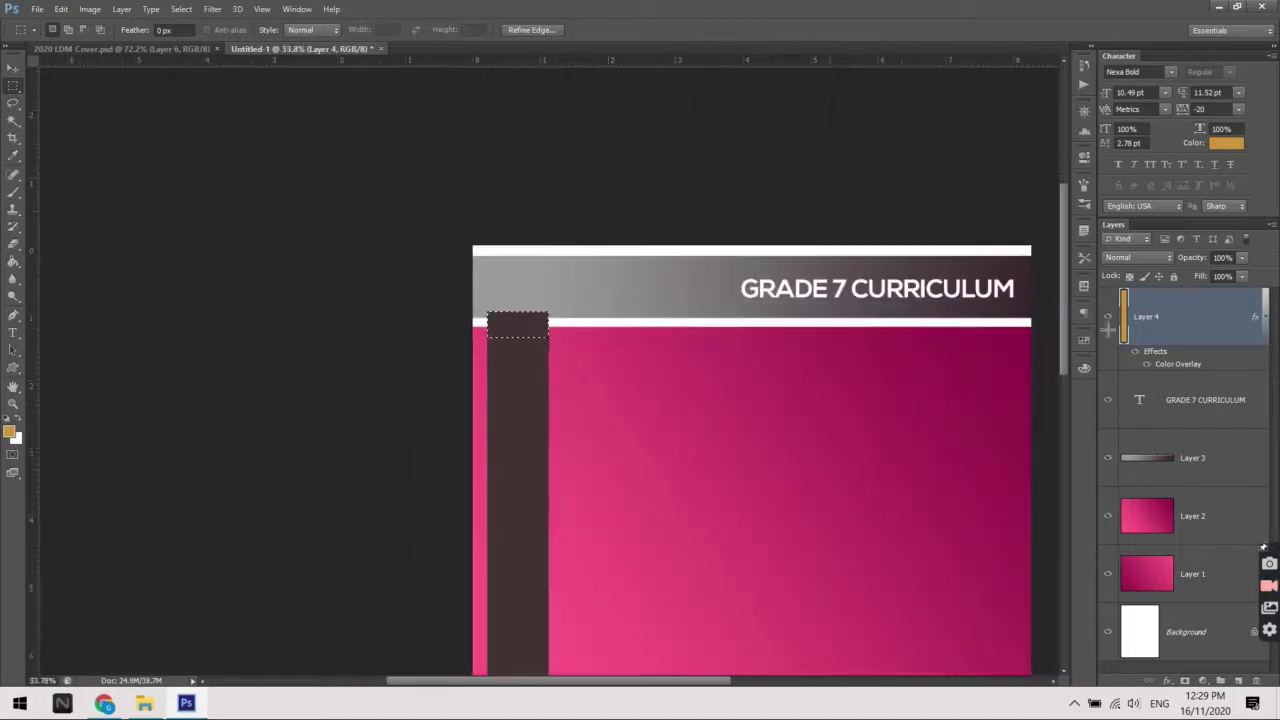
pyautogui.scroll(-1, 717, 418)
pyautogui.scroll(-1, 717, 418)
pyautogui.scroll(-1, 717, 418)
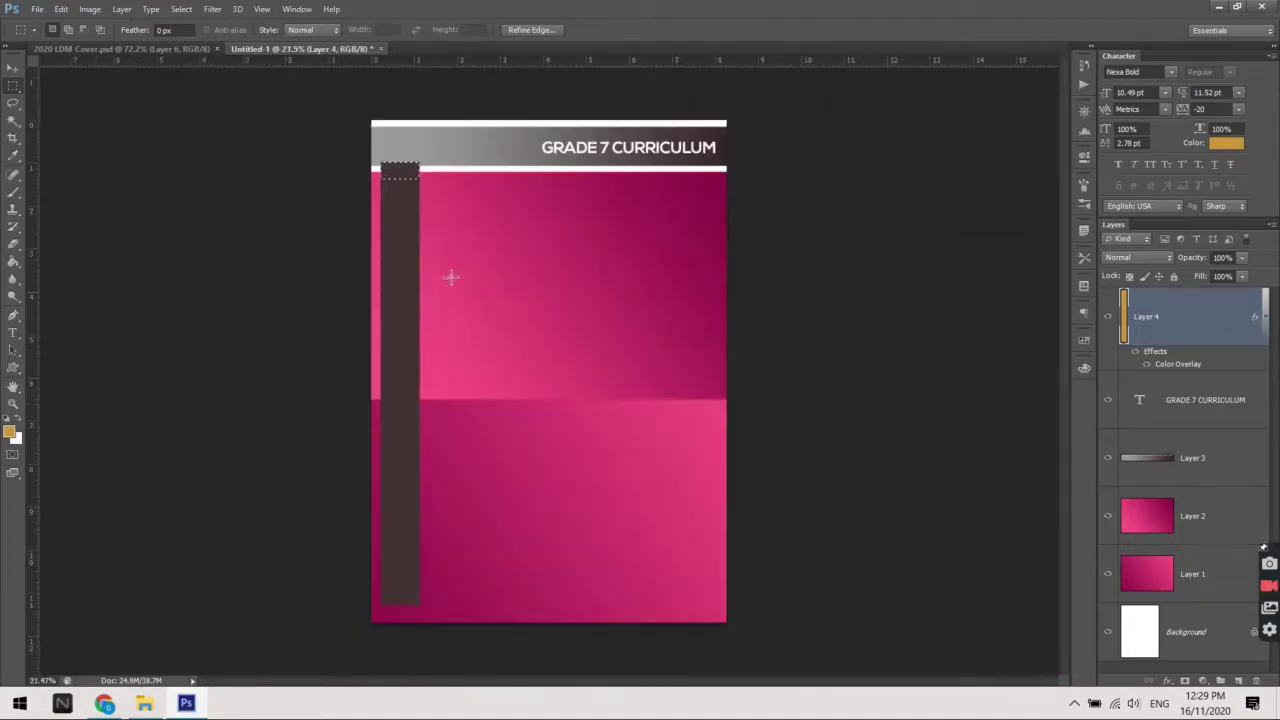
pyautogui.scroll(1, 352, 157)
pyautogui.scroll(1, 352, 157)
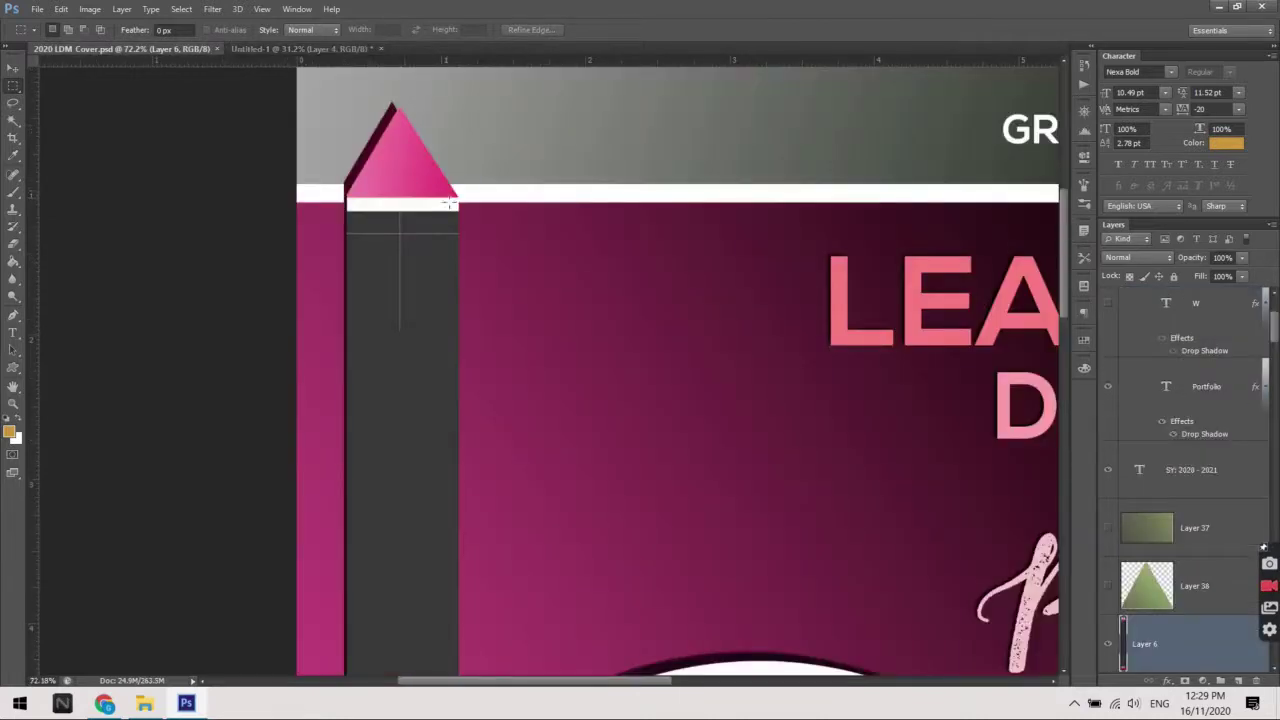
pyautogui.click(298, 50)
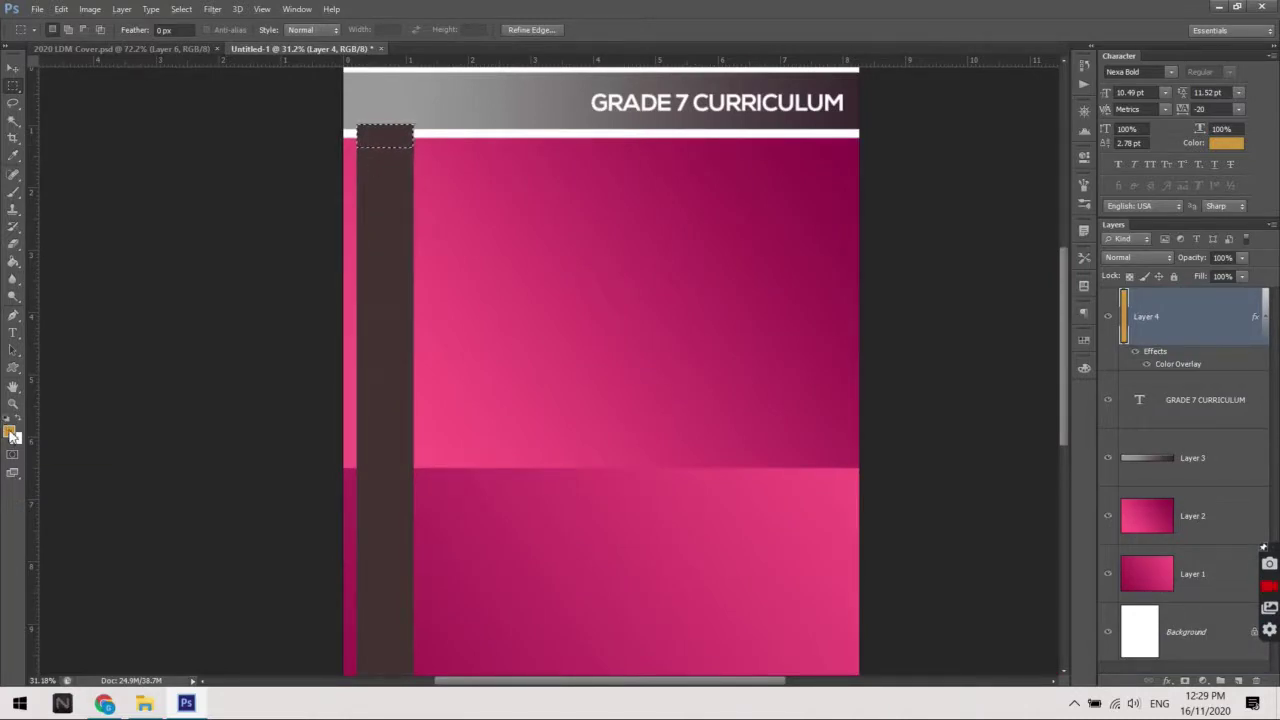
# Create Layer 5 and fill the selected block with white
pyautogui.hotkey('ctrl', 'shift', 'n')
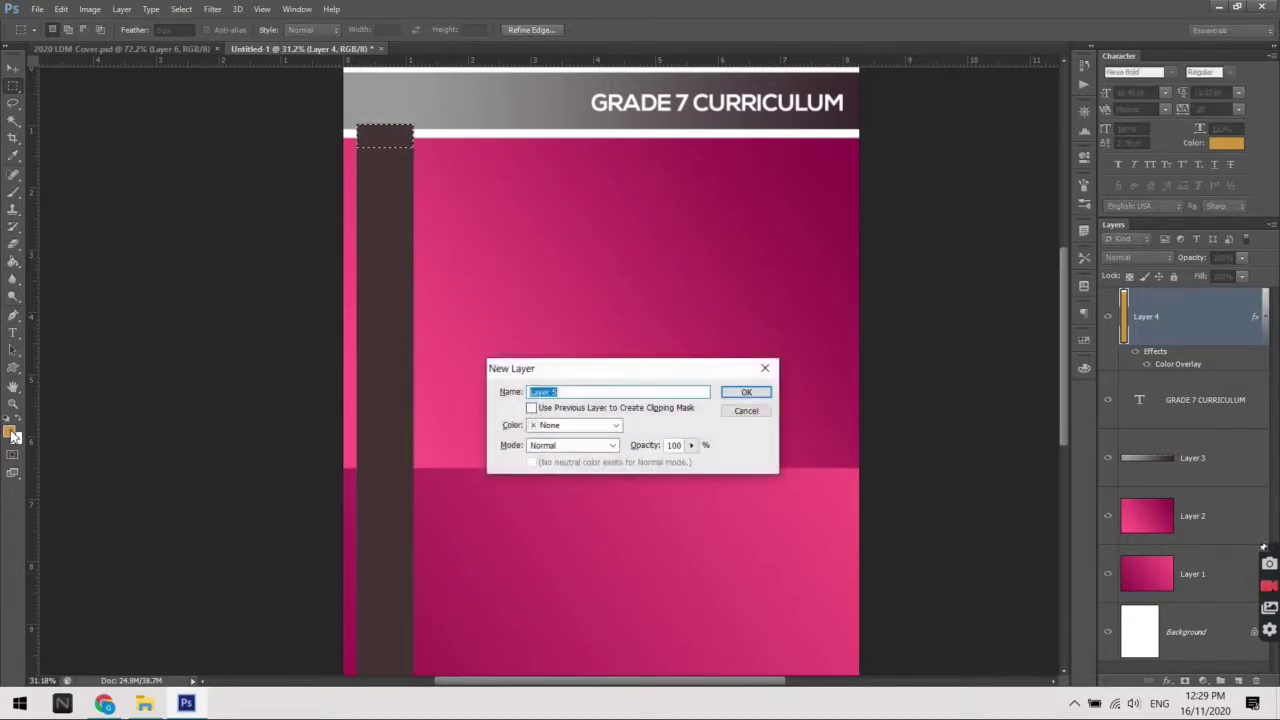
pyautogui.press('Return')
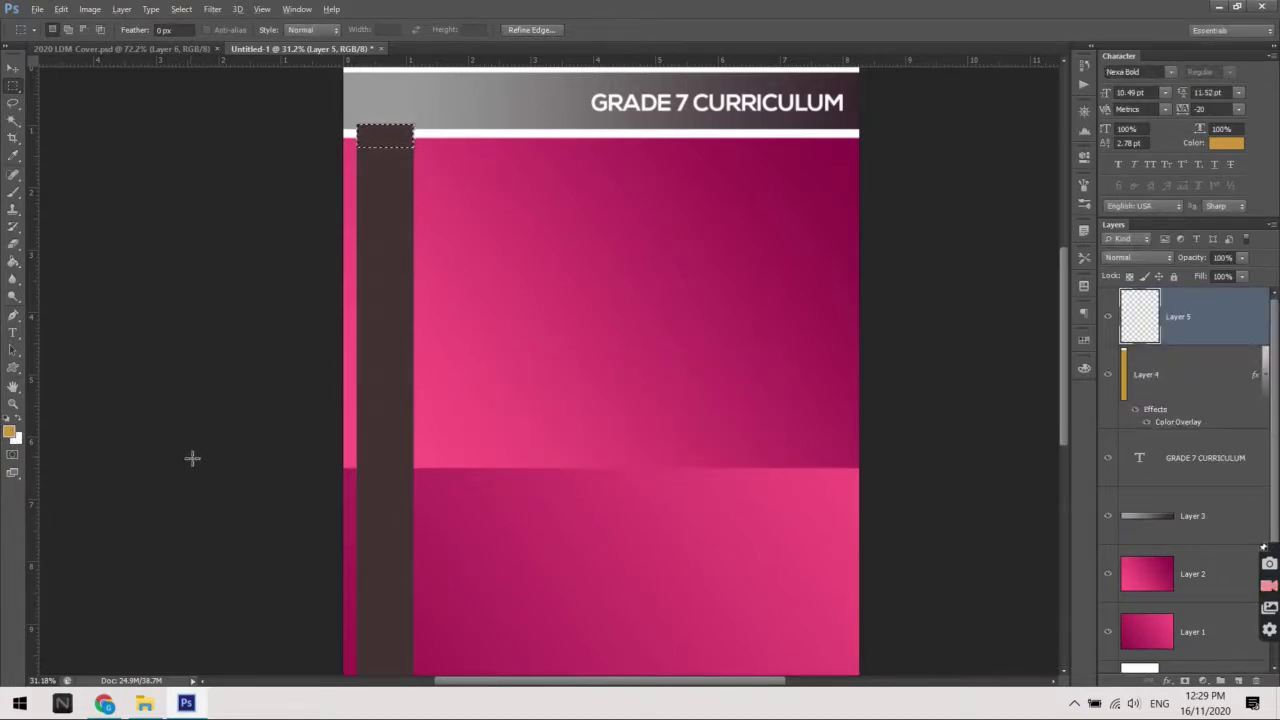
pyautogui.hotkey('alt', 'BackSpace')
pyautogui.hotkey('ctrl', 'BackSpace')
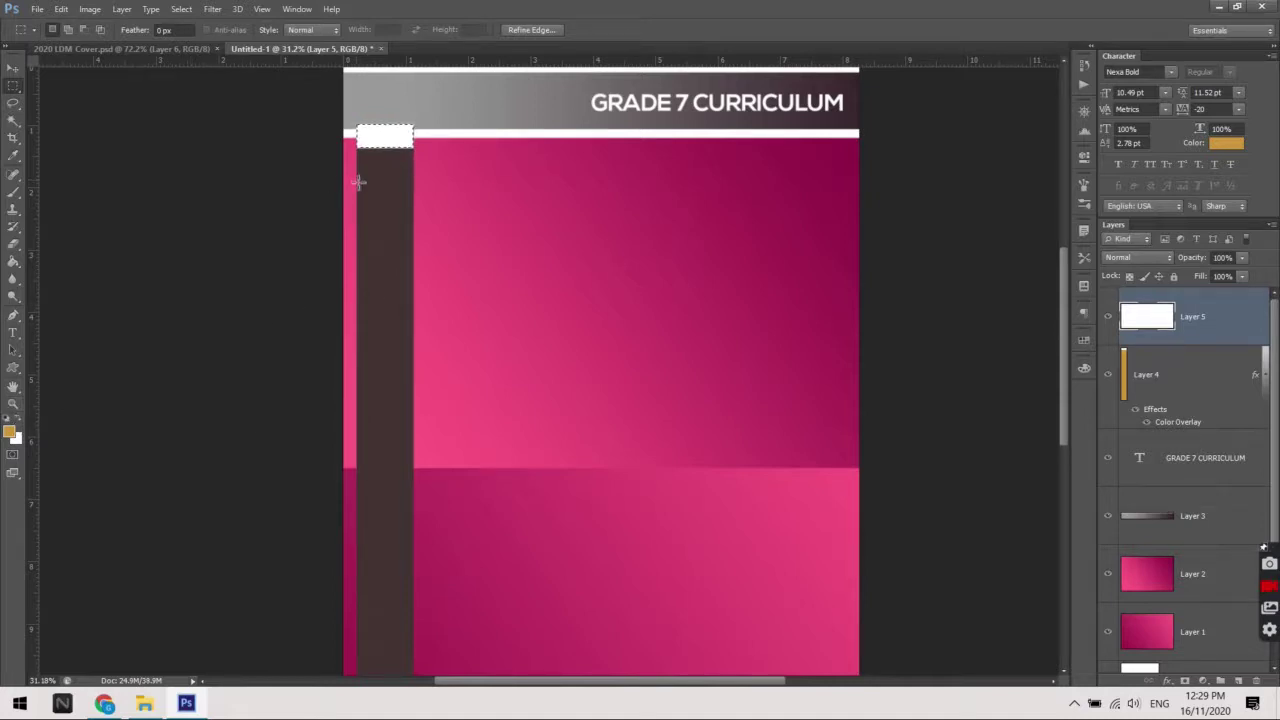
# Shrink the white block on Layer 5 into a thinner cap
pyautogui.press('v')
pyautogui.scroll(5, 358, 192)
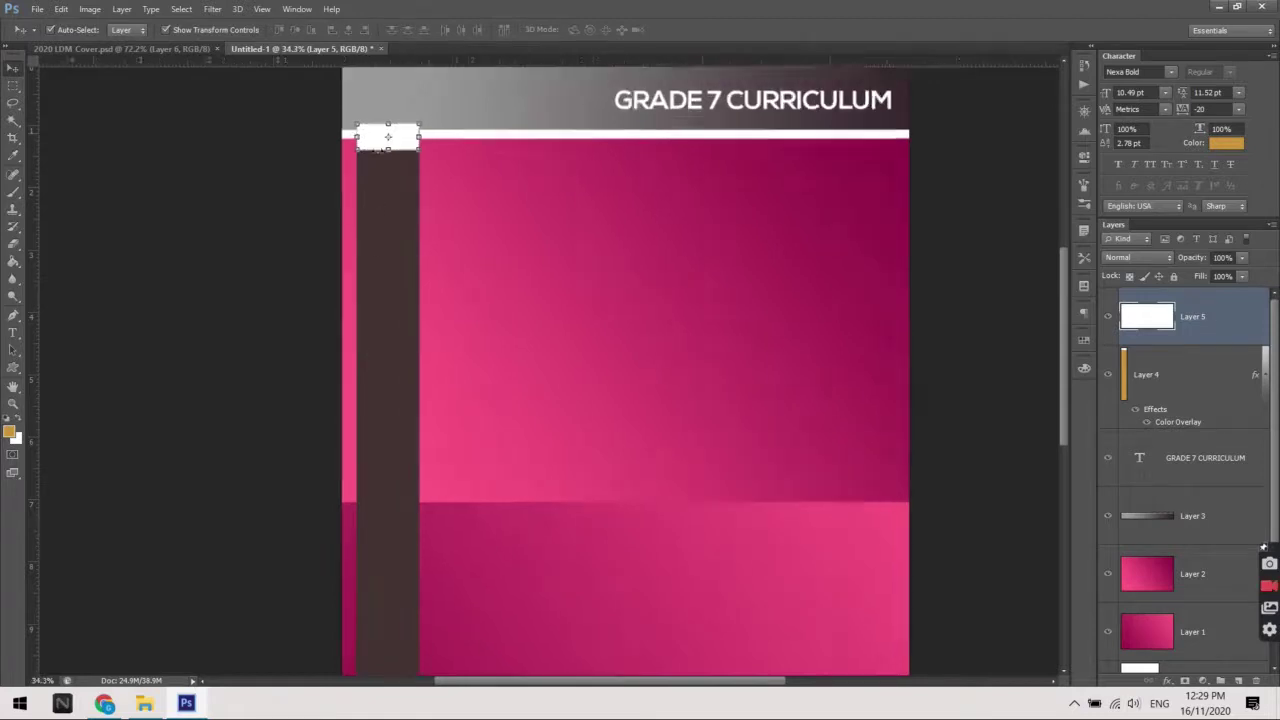
pyautogui.click(427, 197)
pyautogui.scroll(2, 437, 329)
pyautogui.scroll(3, 449, 363)
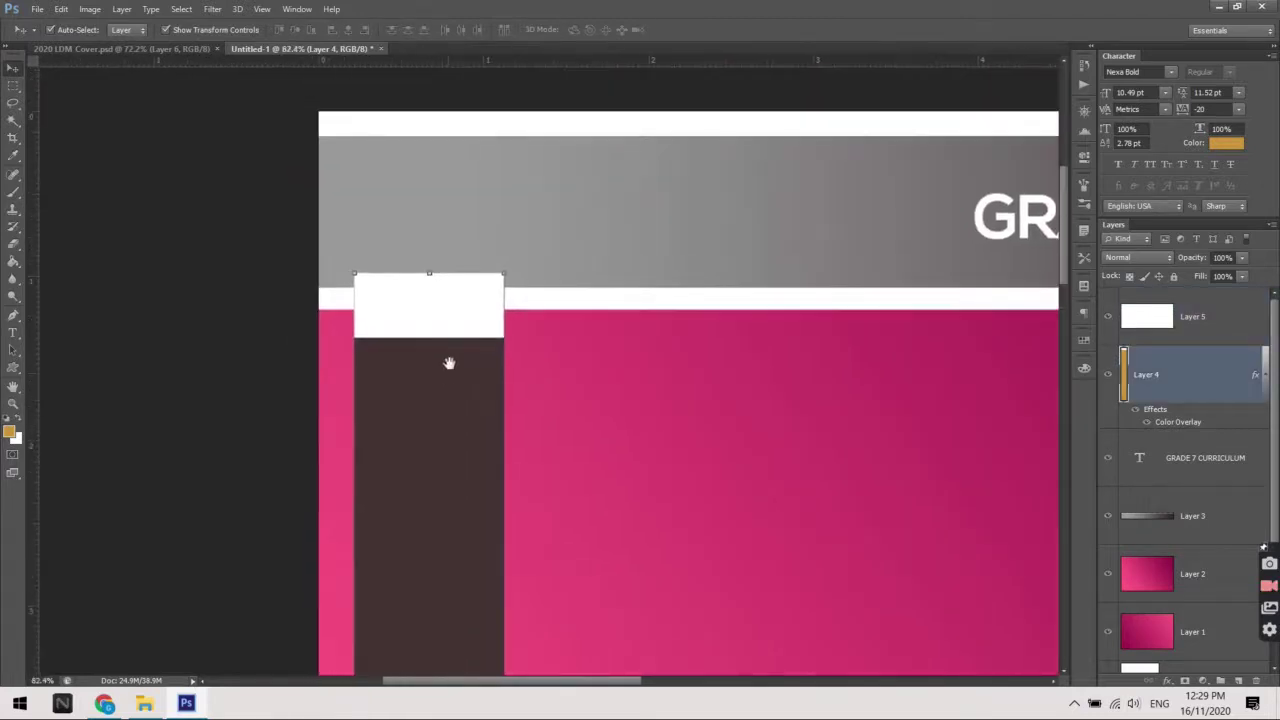
pyautogui.click(435, 337)
pyautogui.moveTo(428, 336); pyautogui.dragTo(430, 309)
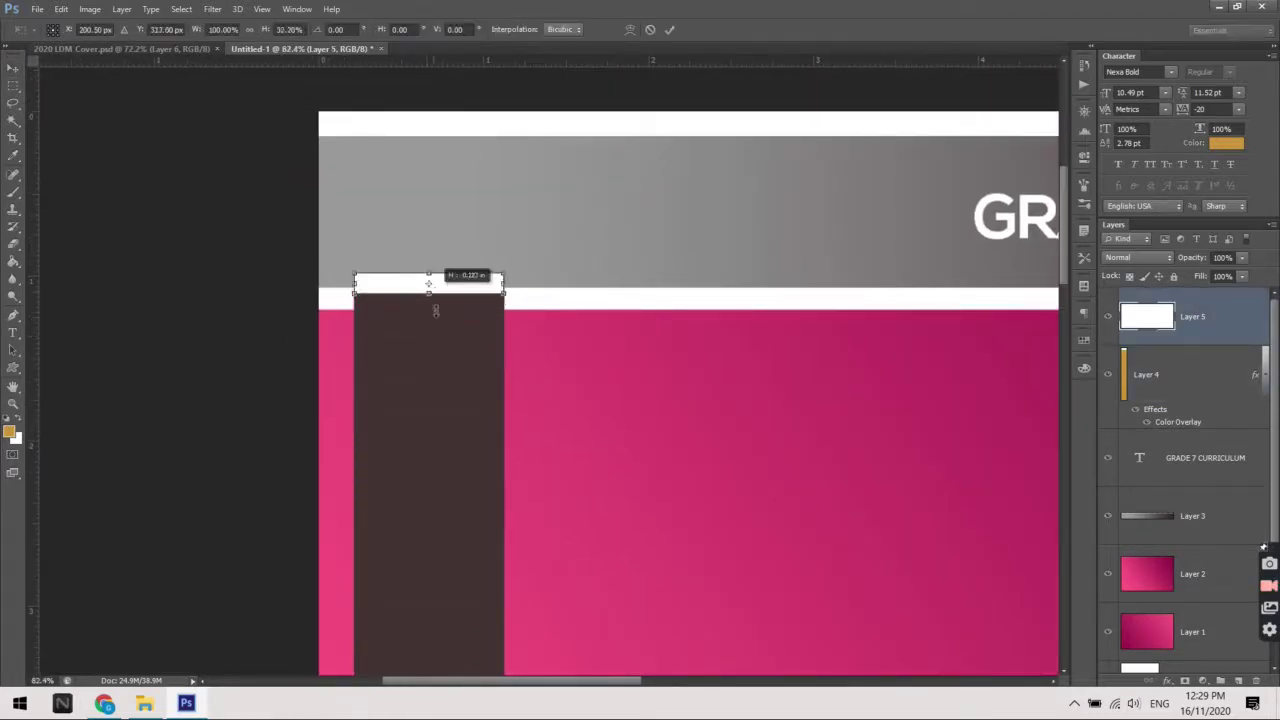
pyautogui.scroll(-2, 433, 305)
pyautogui.press('Return')
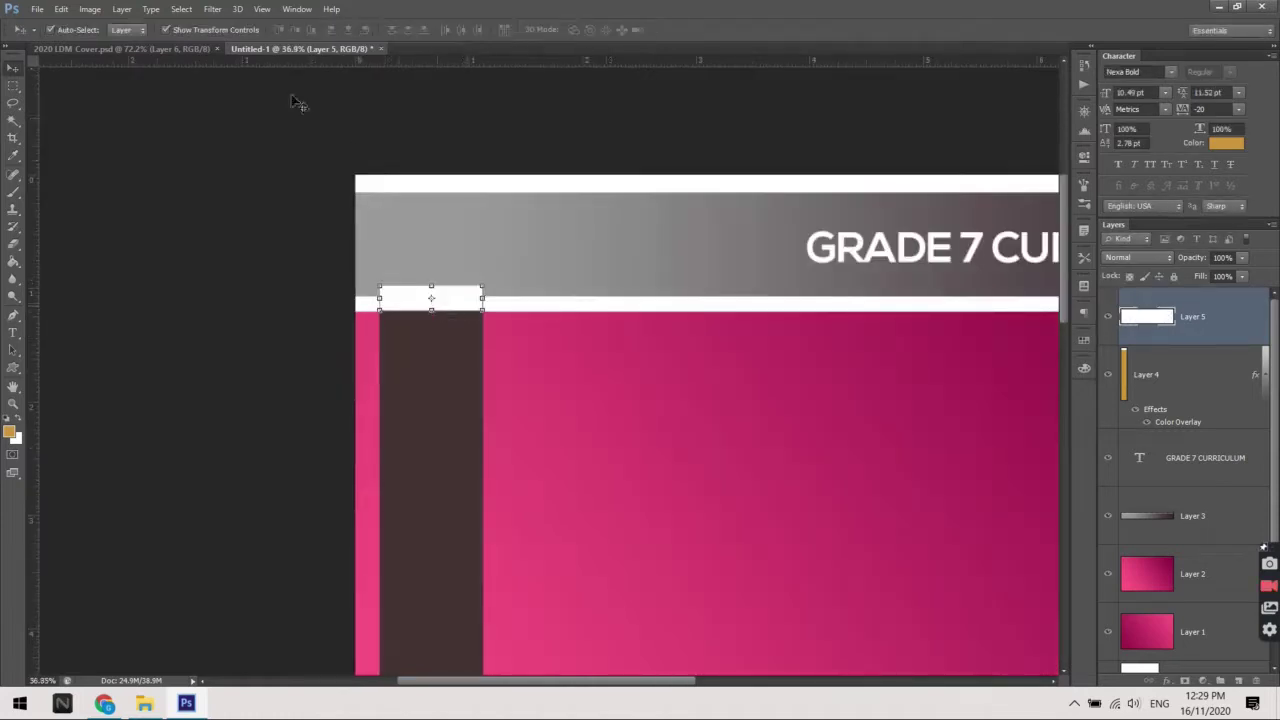
pyautogui.scroll(-2, 297, 105)
# Compare against the reference cover and adjust the white cap's top edge
pyautogui.click(138, 50)
pyautogui.click(338, 48)
pyautogui.moveTo(433, 295); pyautogui.dragTo(433, 302)
pyautogui.scroll(-1, 433, 300)
pyautogui.scroll(-1, 458, 311)
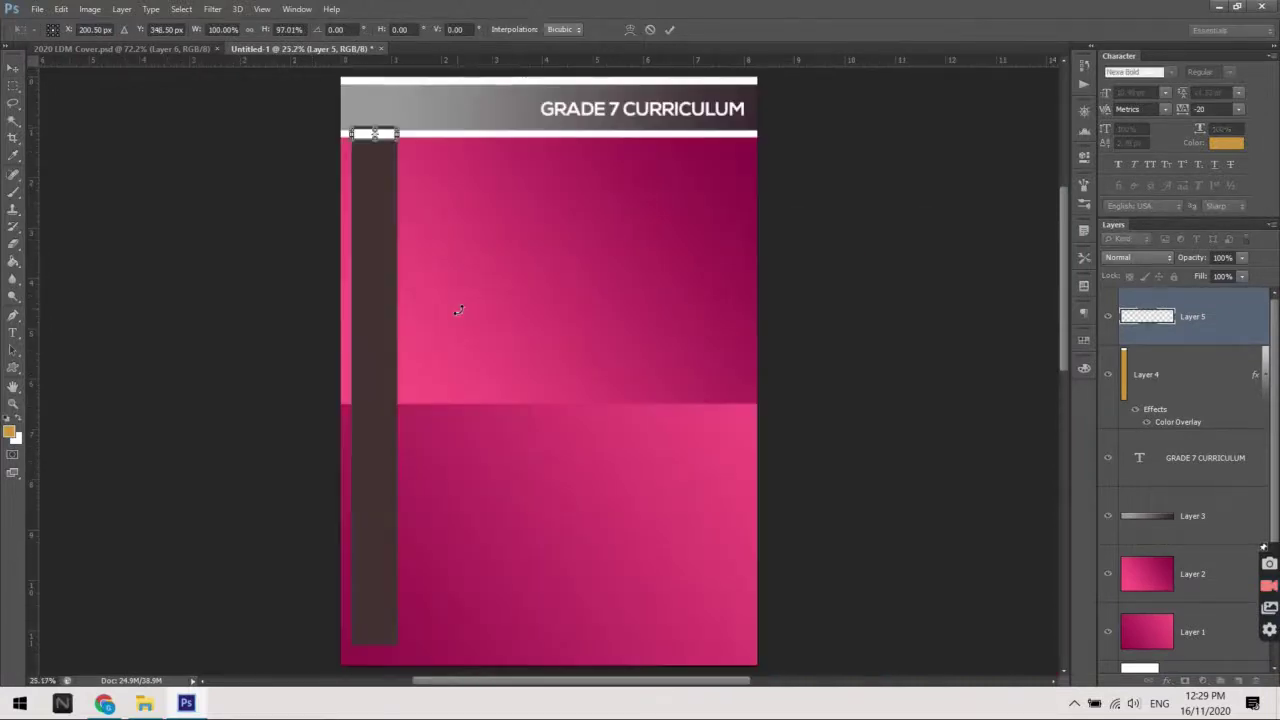
pyautogui.press('Return')
pyautogui.scroll(2, 360, 220)
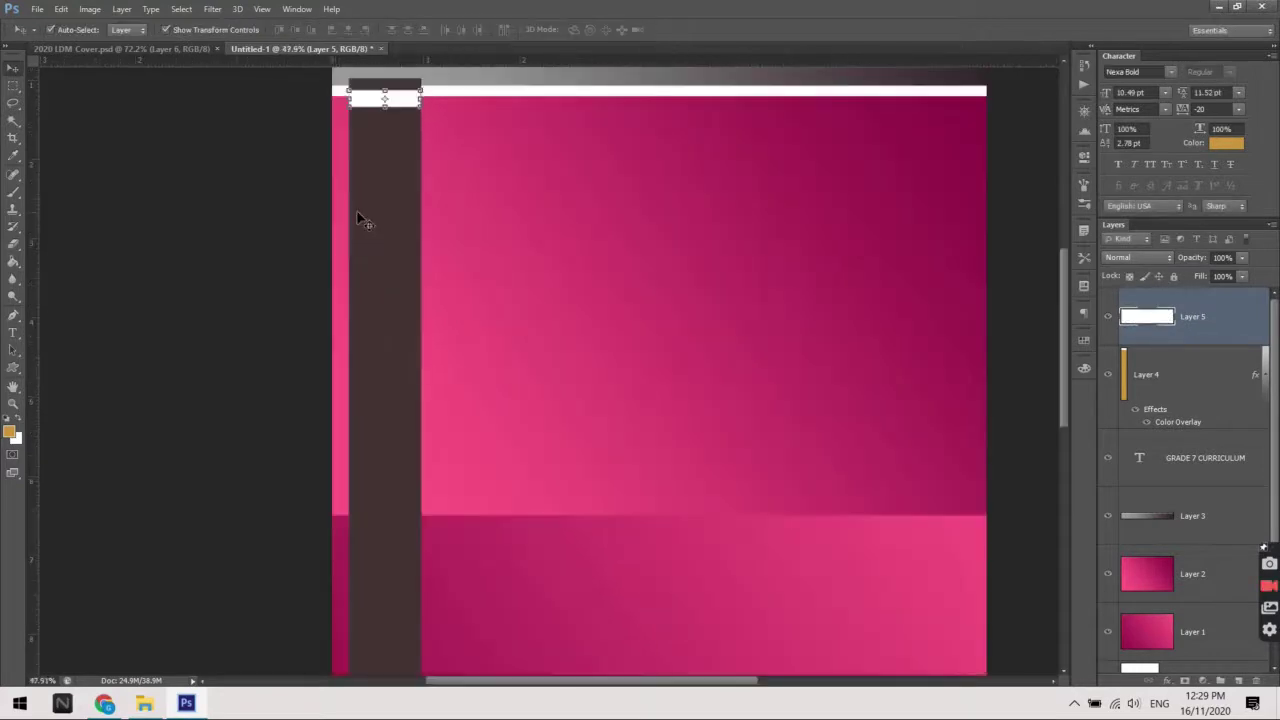
pyautogui.scroll(1, 360, 220)
# Pull Layer 4's dark strip top edge down to meet the white cap
pyautogui.click(455, 365)
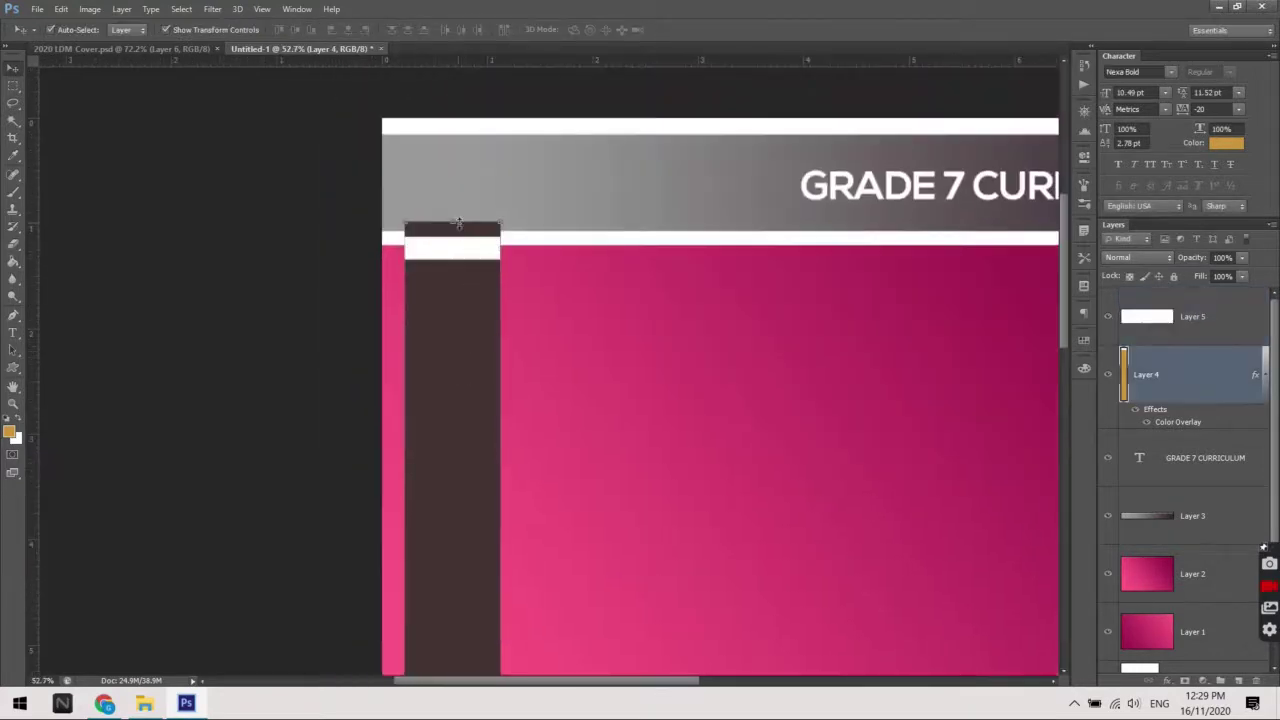
pyautogui.moveTo(459, 222); pyautogui.dragTo(457, 240)
pyautogui.scroll(-1, 457, 243)
pyautogui.scroll(-1, 450, 256)
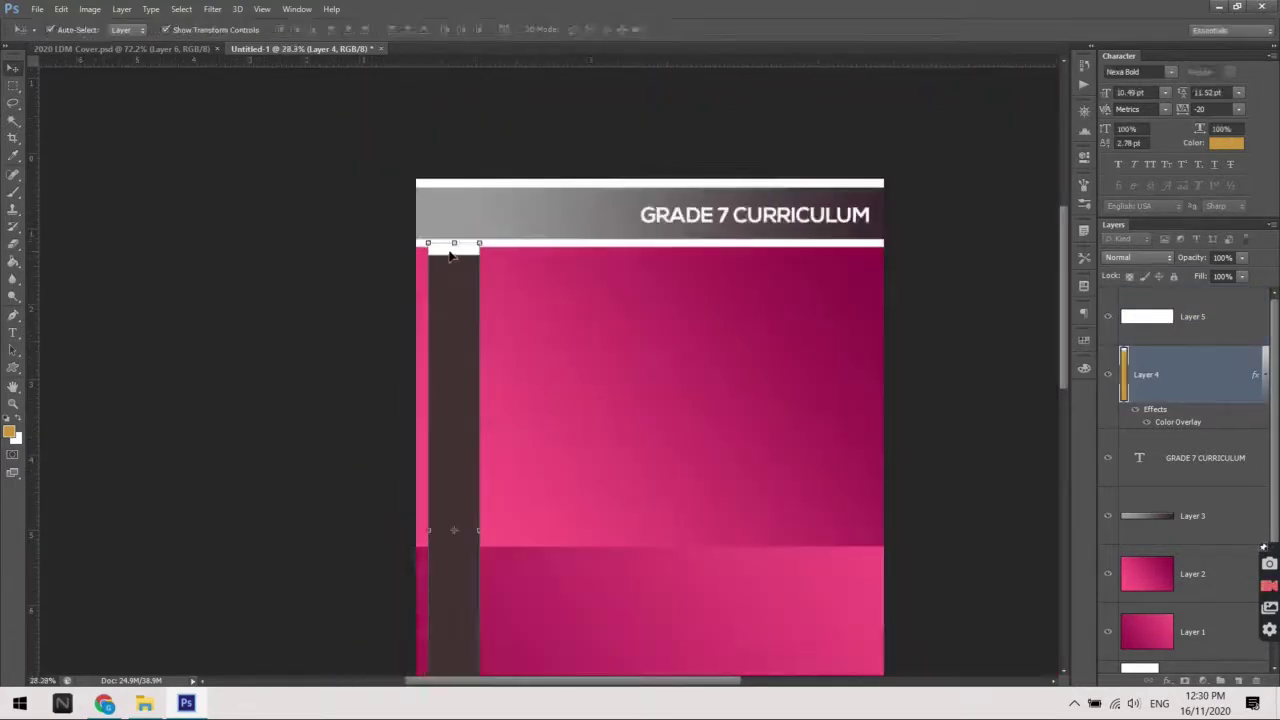
pyautogui.scroll(-1, 450, 256)
pyautogui.click(423, 194)
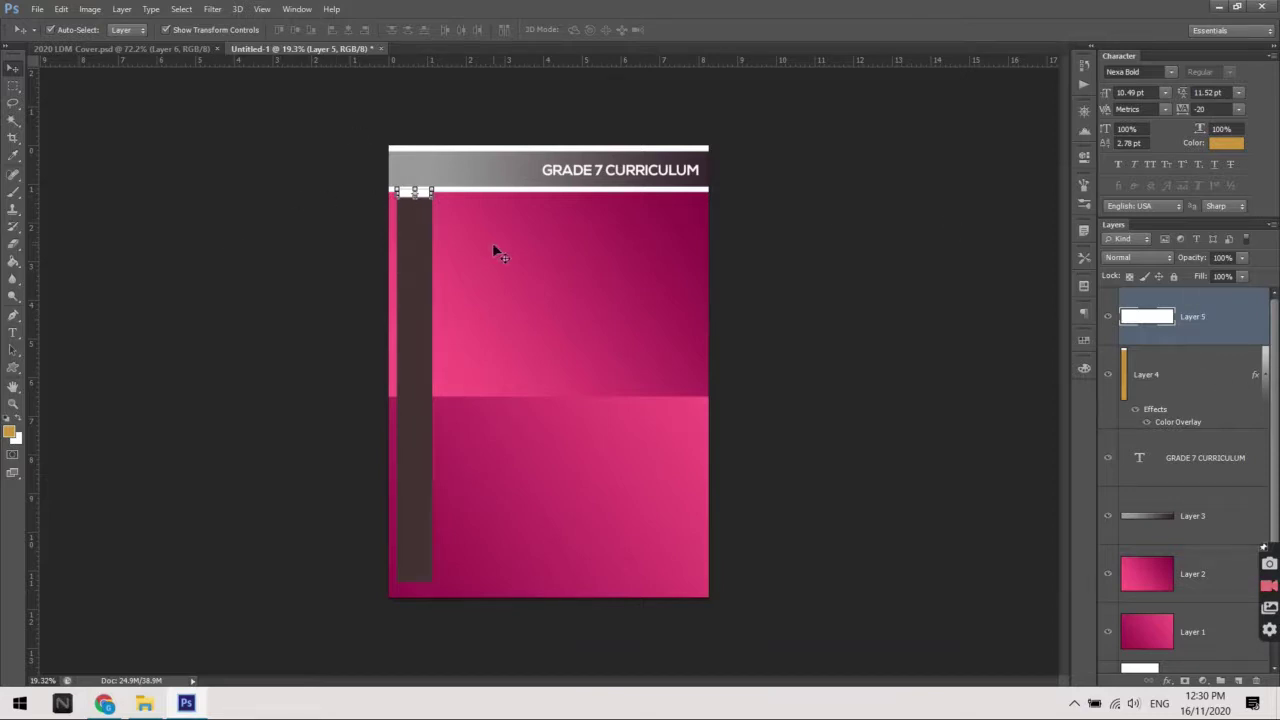
# Duplicate the white band layer and move the copy to the bottom of the dark bar
pyautogui.hotkey('ctrl', 'j')
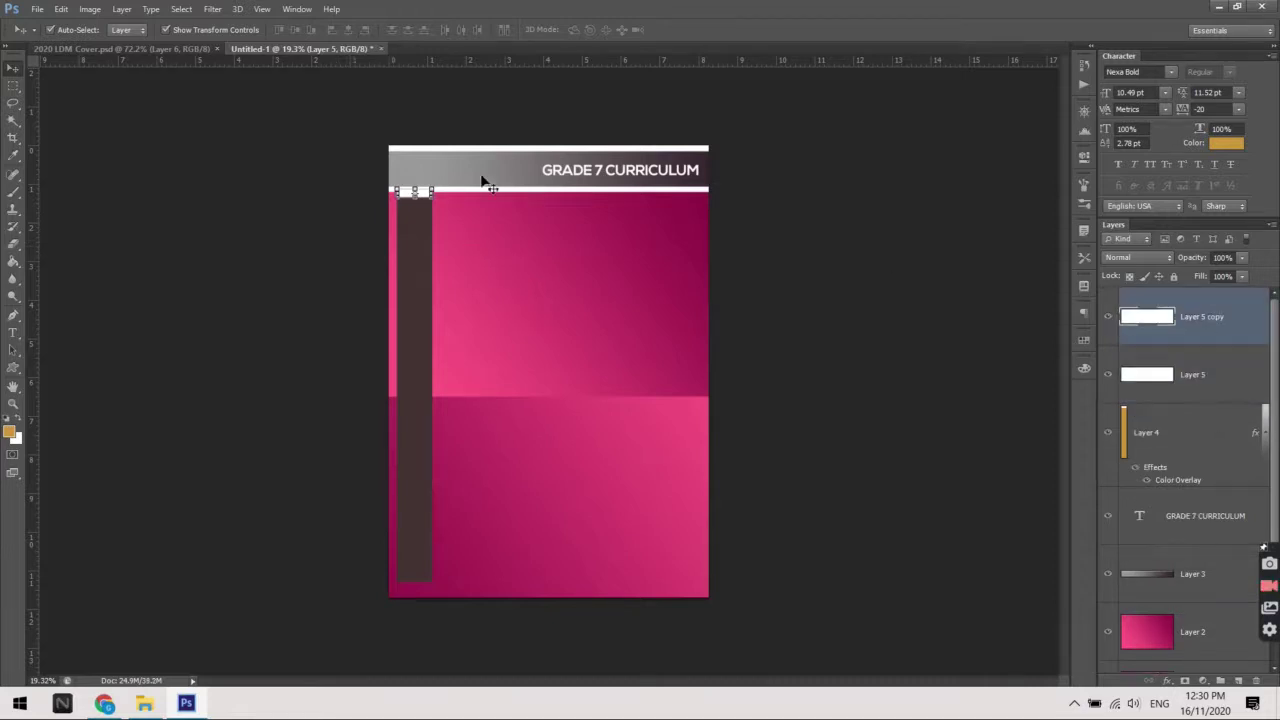
pyautogui.scroll(3, 409, 193)
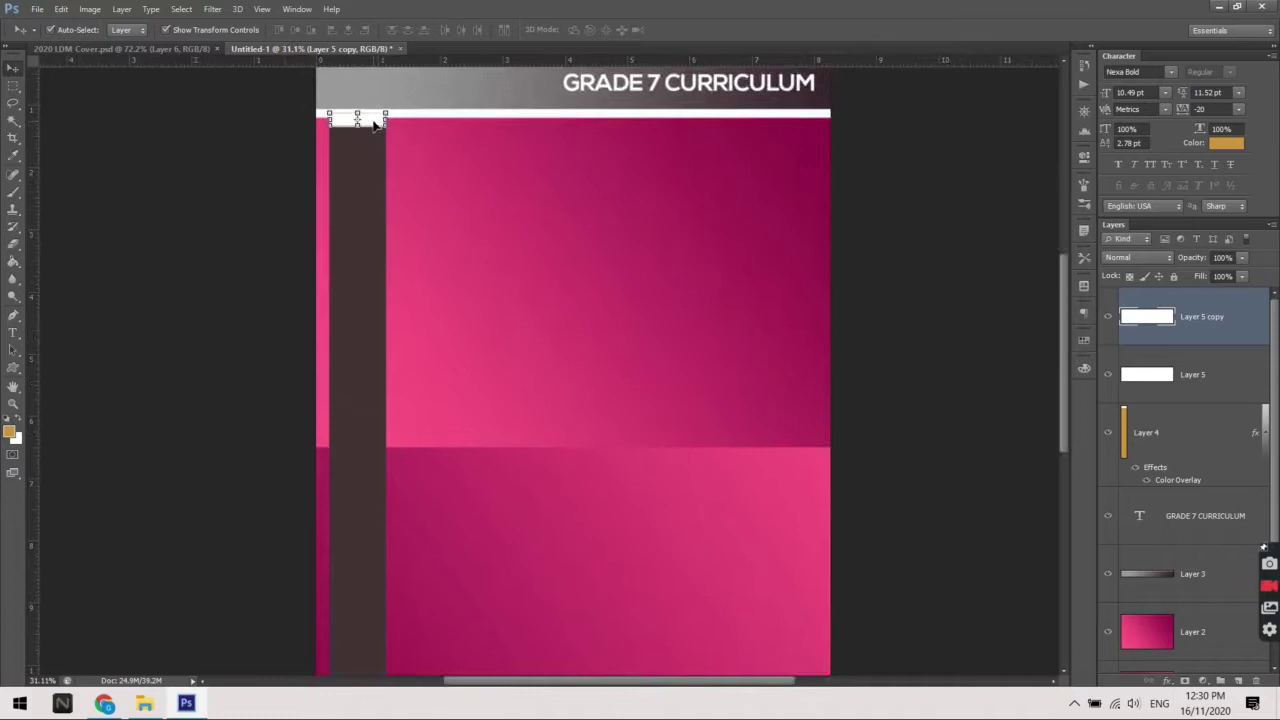
pyautogui.moveTo(375, 122)
pyautogui.mouseDown()
pyautogui.moveTo(368, 320)
pyautogui.moveTo(424, 394)
pyautogui.moveTo(369, 355)
pyautogui.moveTo(470, 281)
pyautogui.moveTo(706, 434)
pyautogui.moveTo(709, 406)
pyautogui.moveTo(697, 486)
pyautogui.moveTo(706, 141)
pyautogui.moveTo(694, 414)
pyautogui.moveTo(700, 289)
pyautogui.moveTo(634, 329)
pyautogui.moveTo(451, 607)
pyautogui.moveTo(375, 280)
pyautogui.moveTo(395, 143)
pyautogui.moveTo(386, 630)
pyautogui.moveTo(380, 583)
pyautogui.mouseUp()
pyautogui.moveTo(381, 425)
pyautogui.mouseDown()
pyautogui.moveTo(383, 455)
pyautogui.moveTo(383, 426)
pyautogui.moveTo(382, 437)
pyautogui.mouseUp()
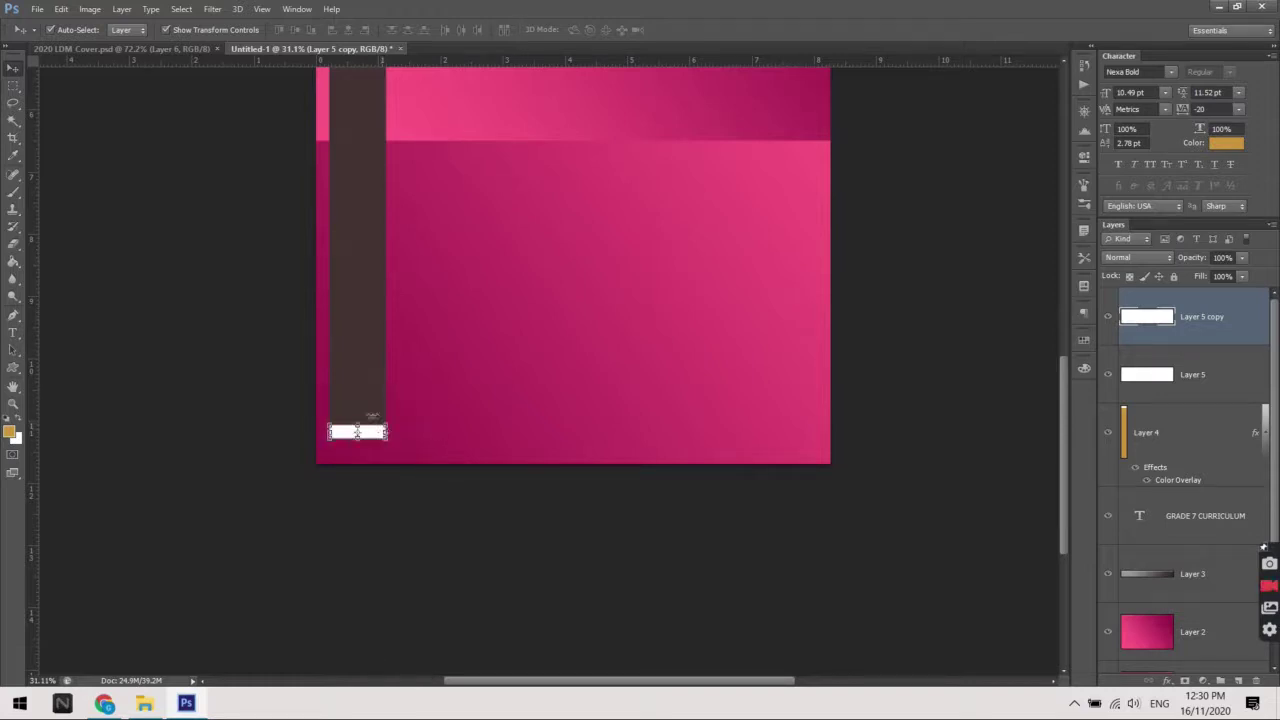
# View the pencil tip on the reference cover, then return to Untitled-1's header area
pyautogui.click(165, 47)
pyautogui.scroll(-1, 450, 300)
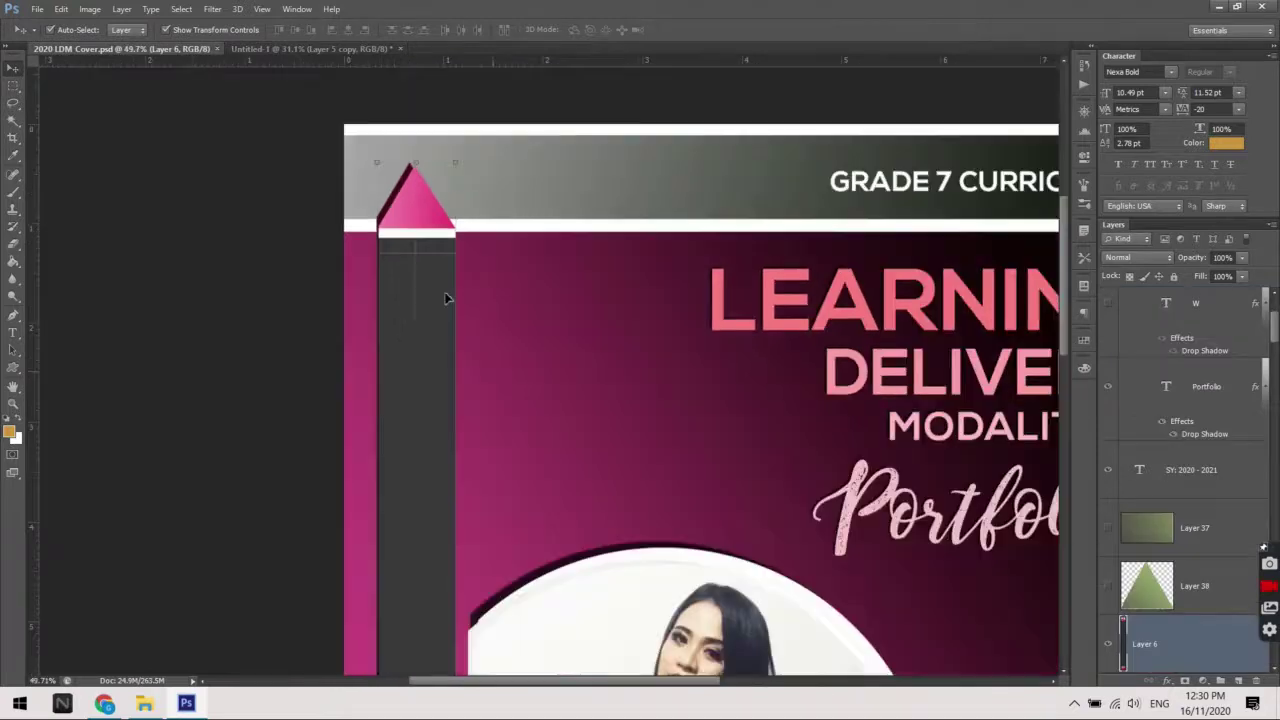
pyautogui.scroll(-1, 450, 300)
pyautogui.scroll(-1, 450, 300)
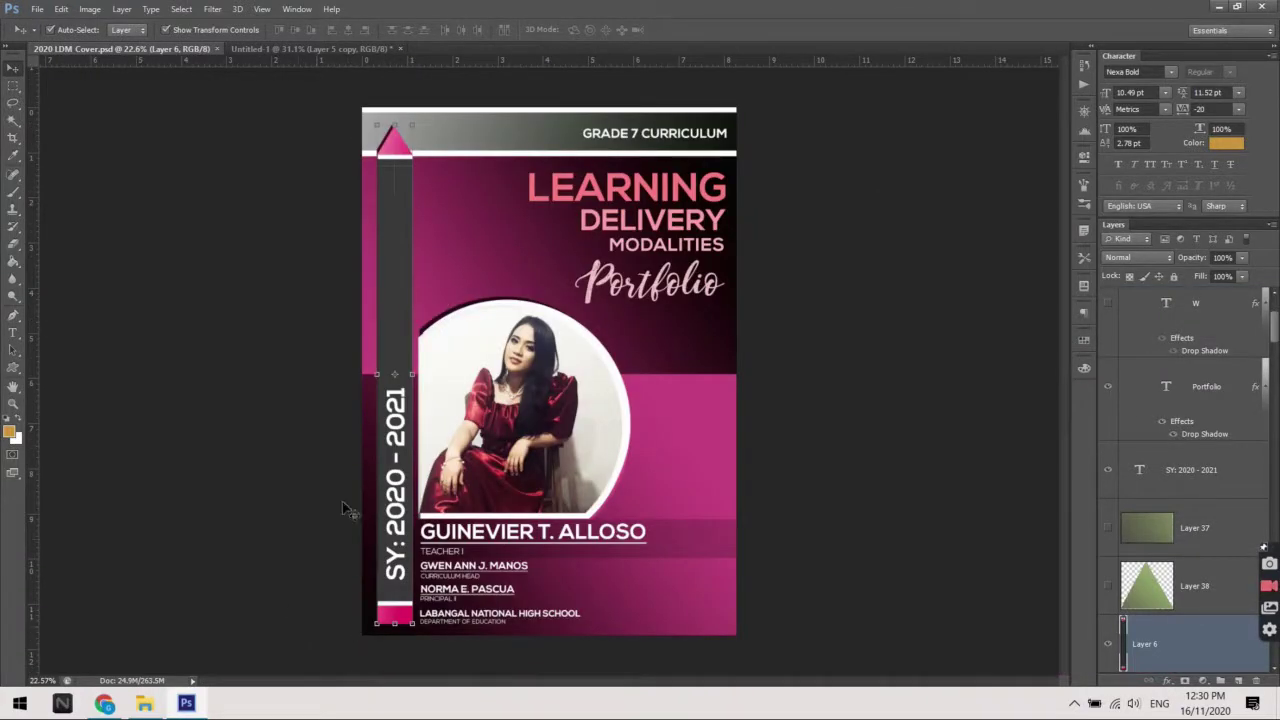
pyautogui.scroll(1, 322, 575)
pyautogui.scroll(1, 381, 160)
pyautogui.moveTo(381, 160); pyautogui.dragTo(451, 402)
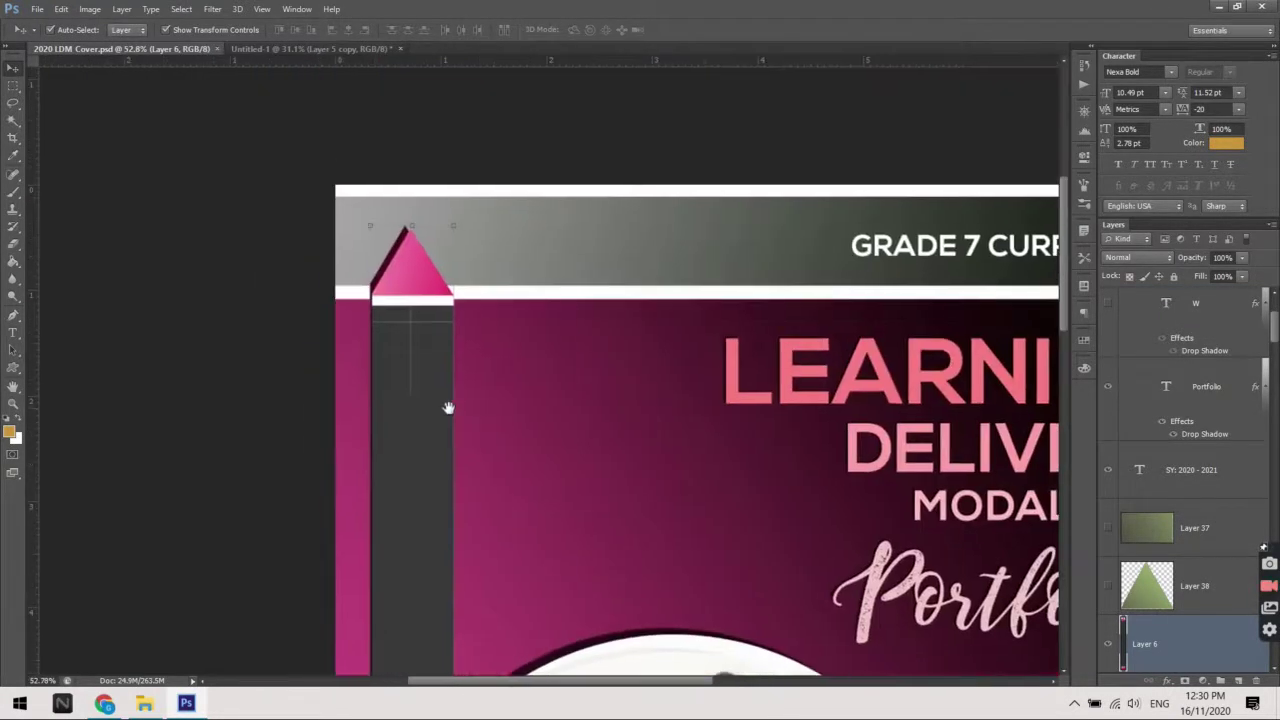
pyautogui.click(293, 50)
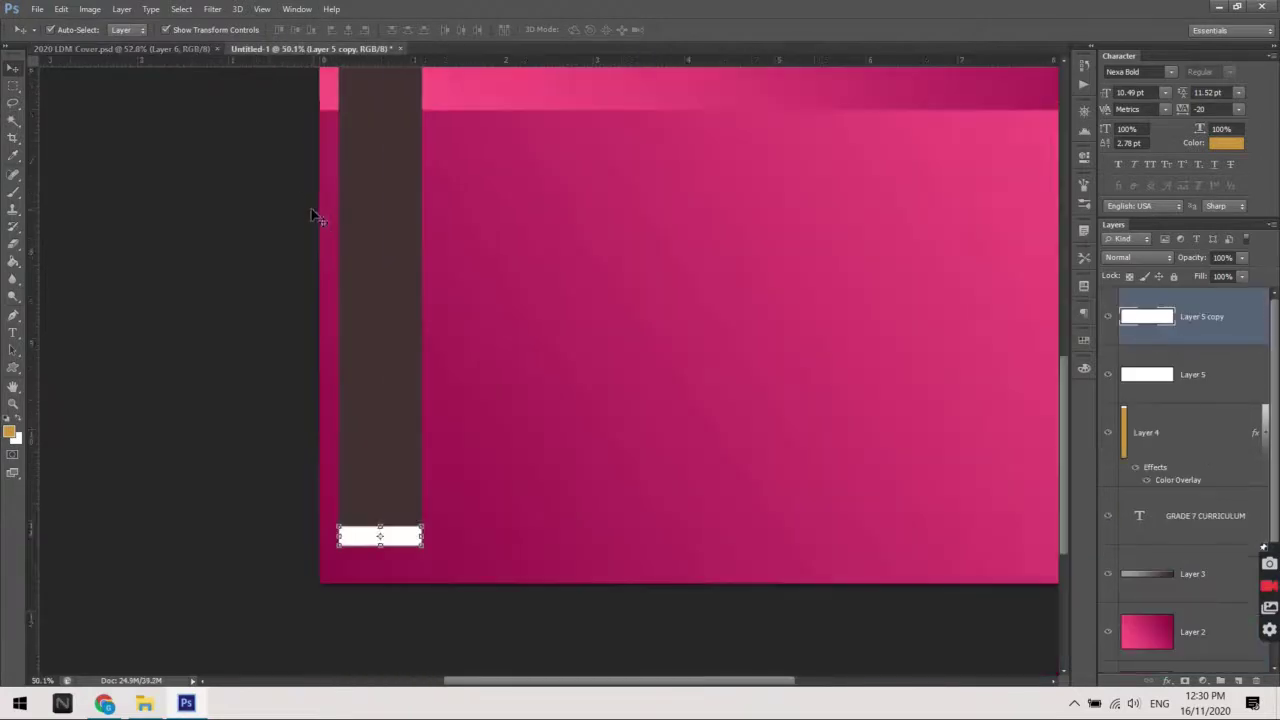
pyautogui.scroll(3, 314, 214)
pyautogui.moveTo(467, 278)
pyautogui.mouseDown()
pyautogui.moveTo(485, 380)
pyautogui.moveTo(469, 376)
pyautogui.mouseUp()
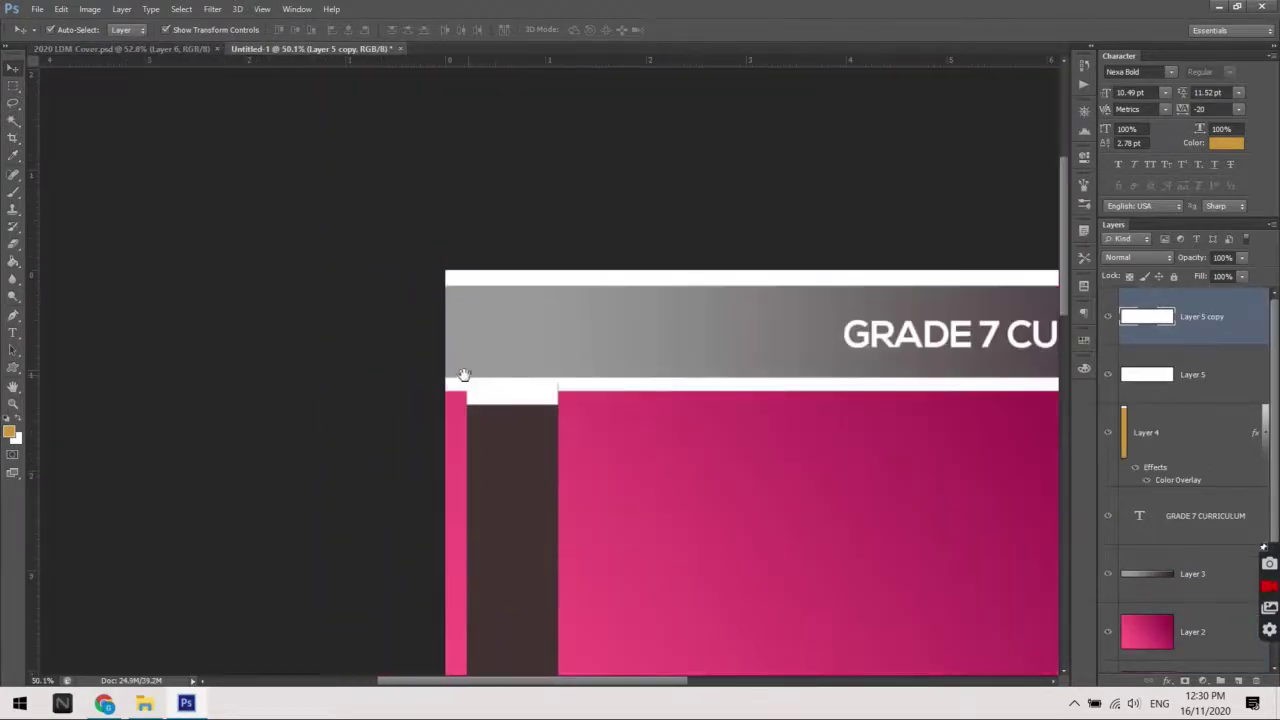
# Switch from the text tools to the standard Pen Tool
pyautogui.hotkey('ctrl', '-')
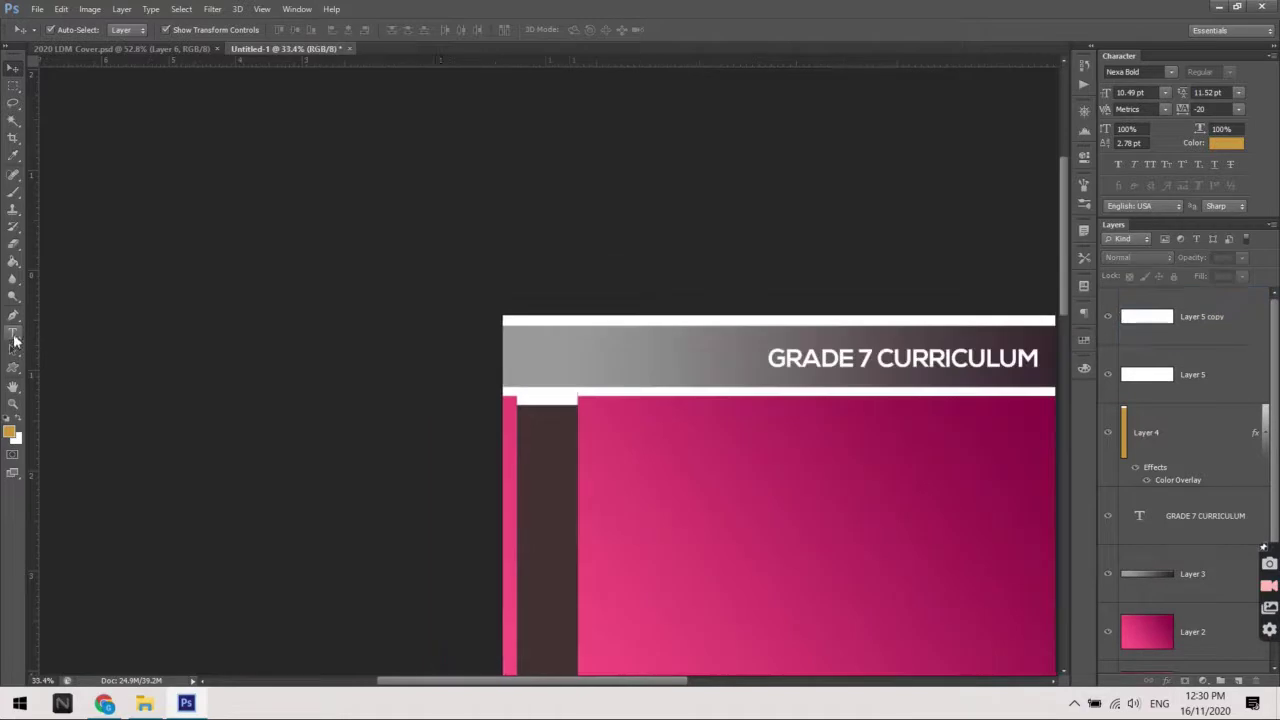
pyautogui.click(13, 333)
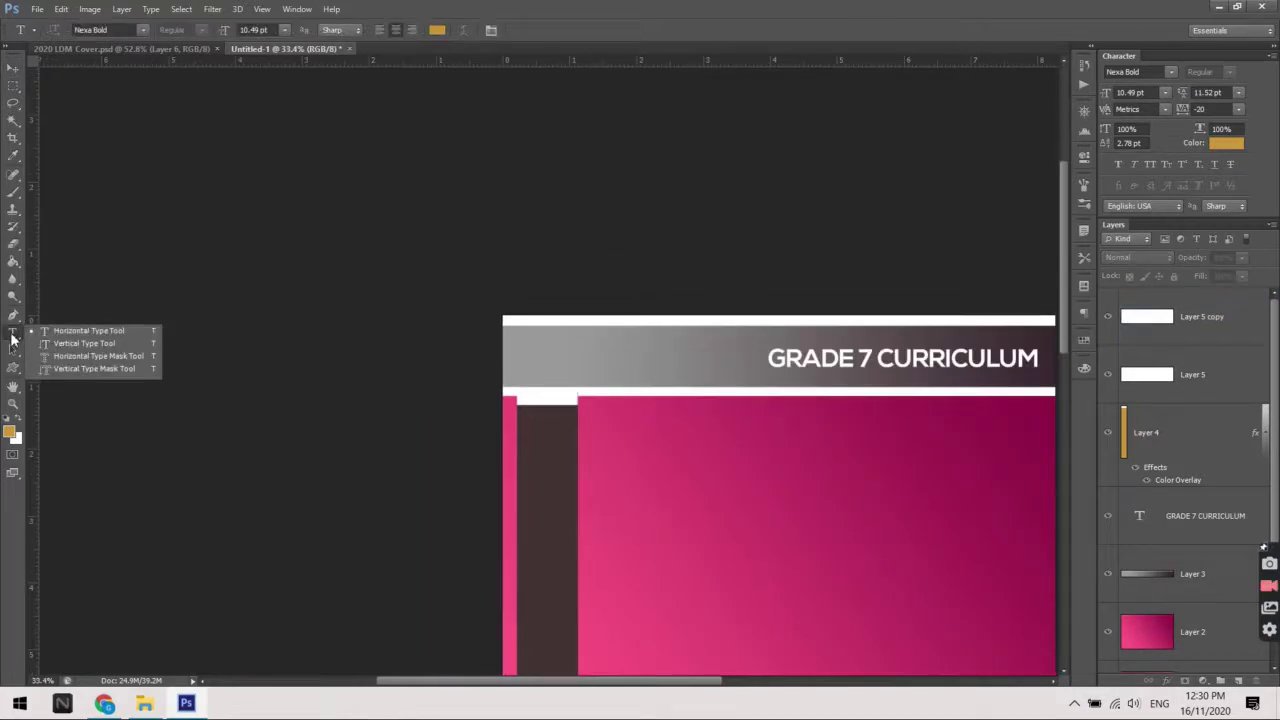
pyautogui.click(13, 331)
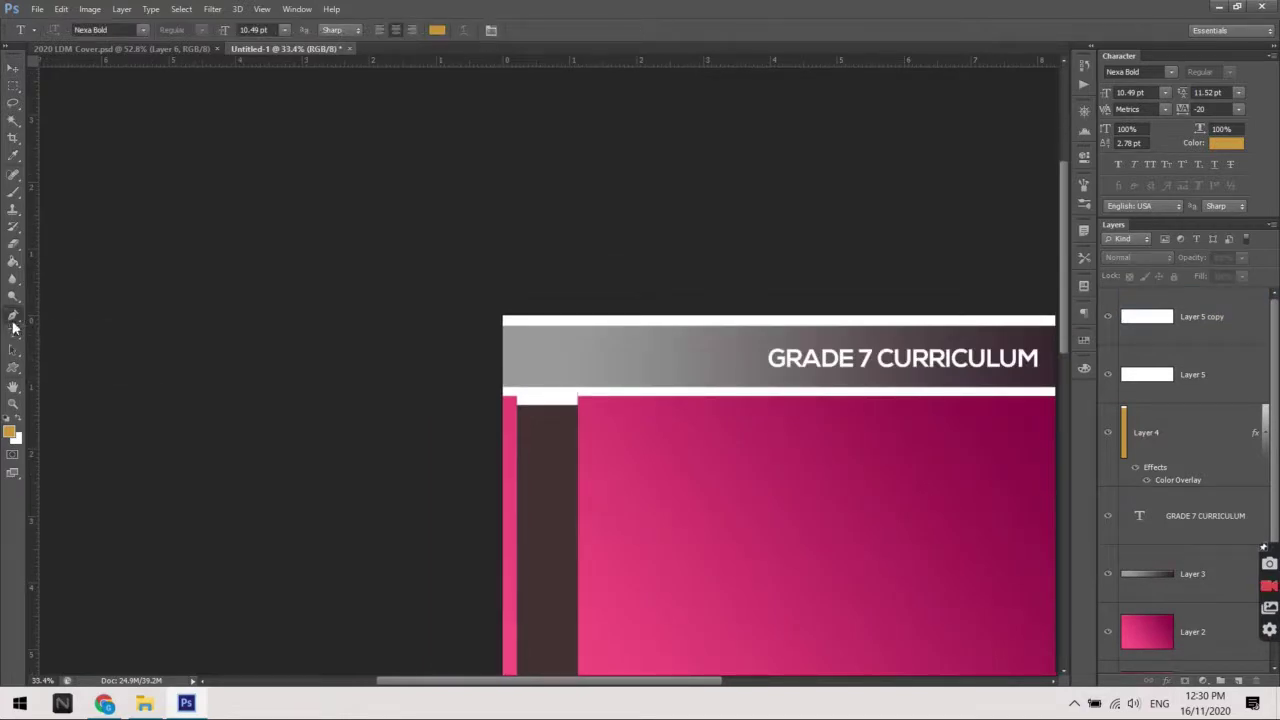
pyautogui.click(13, 321)
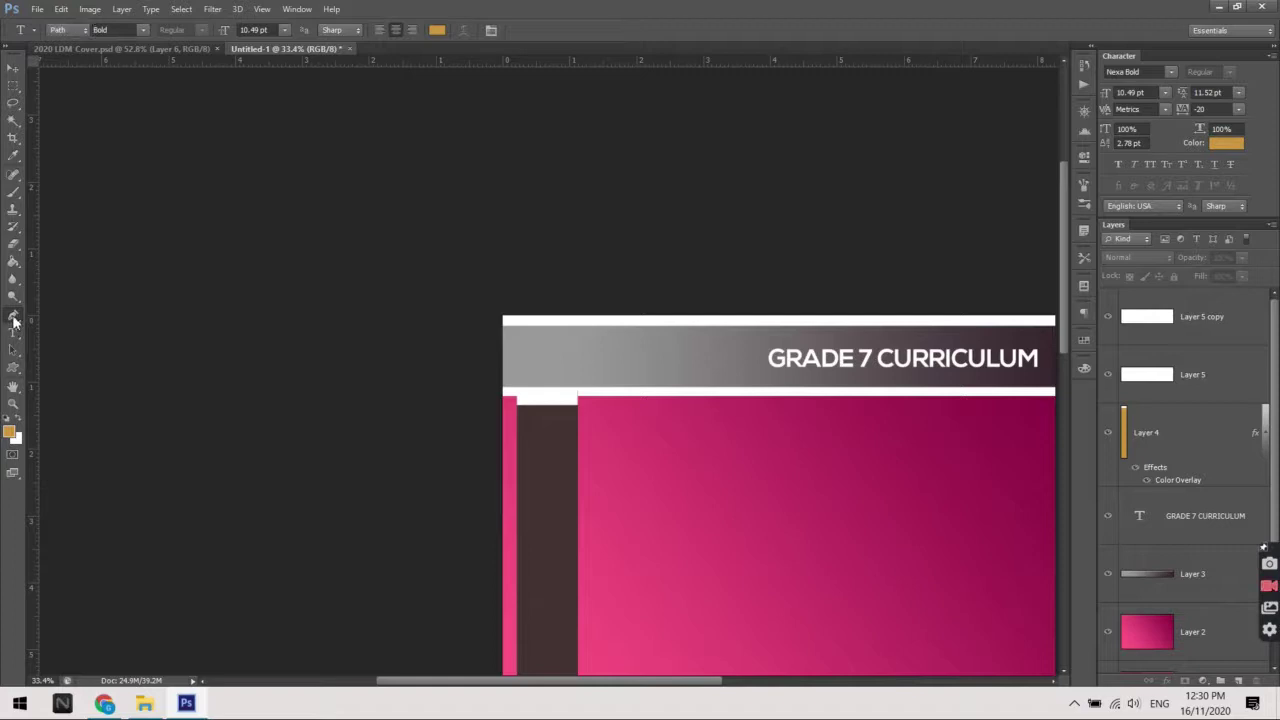
pyautogui.click(70, 316)
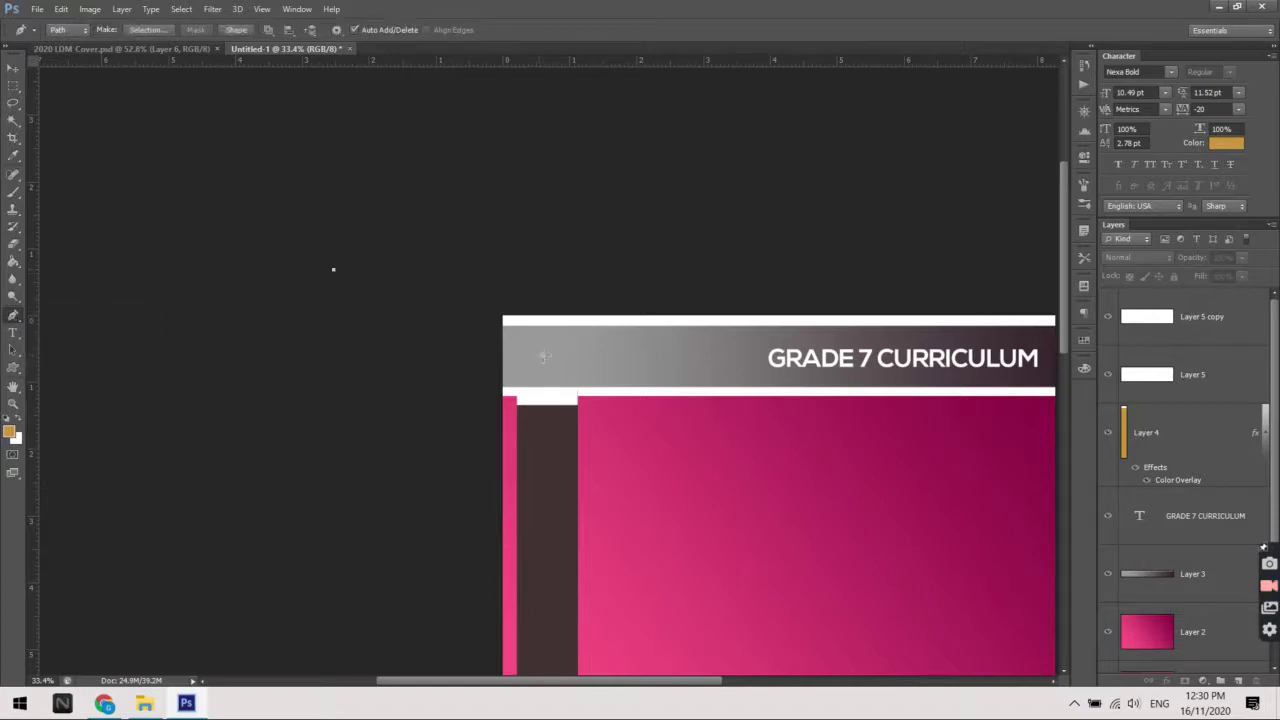
pyautogui.keyDown('alt'); pyautogui.scroll(3, 548, 361); pyautogui.keyUp('alt')
pyautogui.keyDown('alt'); pyautogui.scroll(1, 546, 358); pyautogui.keyUp('alt')
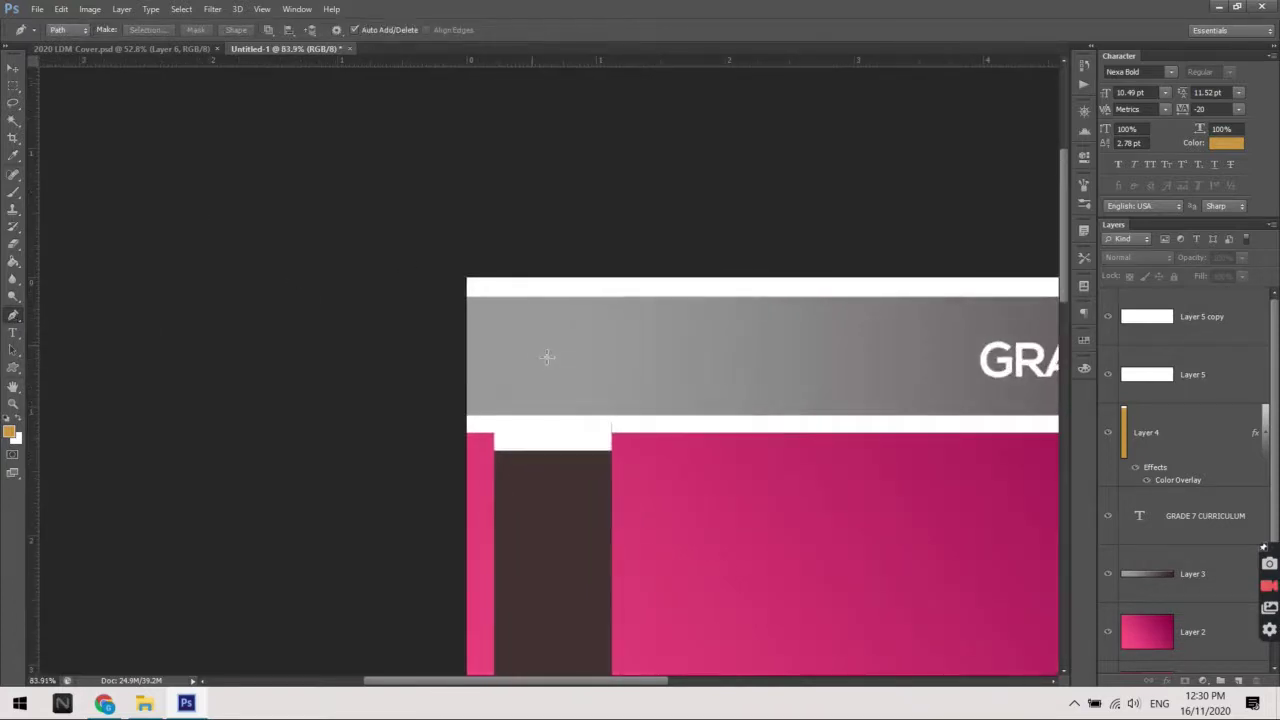
pyautogui.keyDown('alt'); pyautogui.scroll(1, 552, 343); pyautogui.keyUp('alt')
# Outline the pencil-tip triangle above the bar as a selection on new Layer 6
pyautogui.click(555, 337)
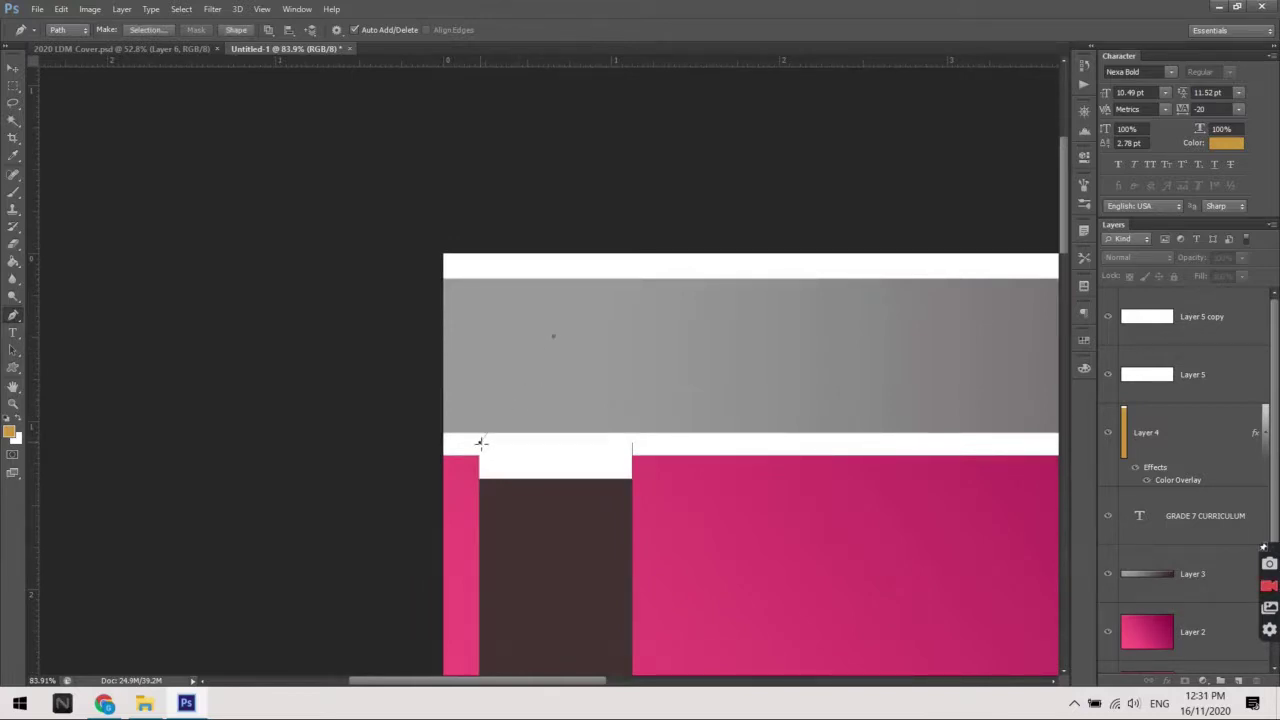
pyautogui.click(632, 443)
pyautogui.hotkey('ctrl', 'Return')
pyautogui.keyDown('alt'); pyautogui.scroll(-2, 609, 441); pyautogui.keyUp('alt')
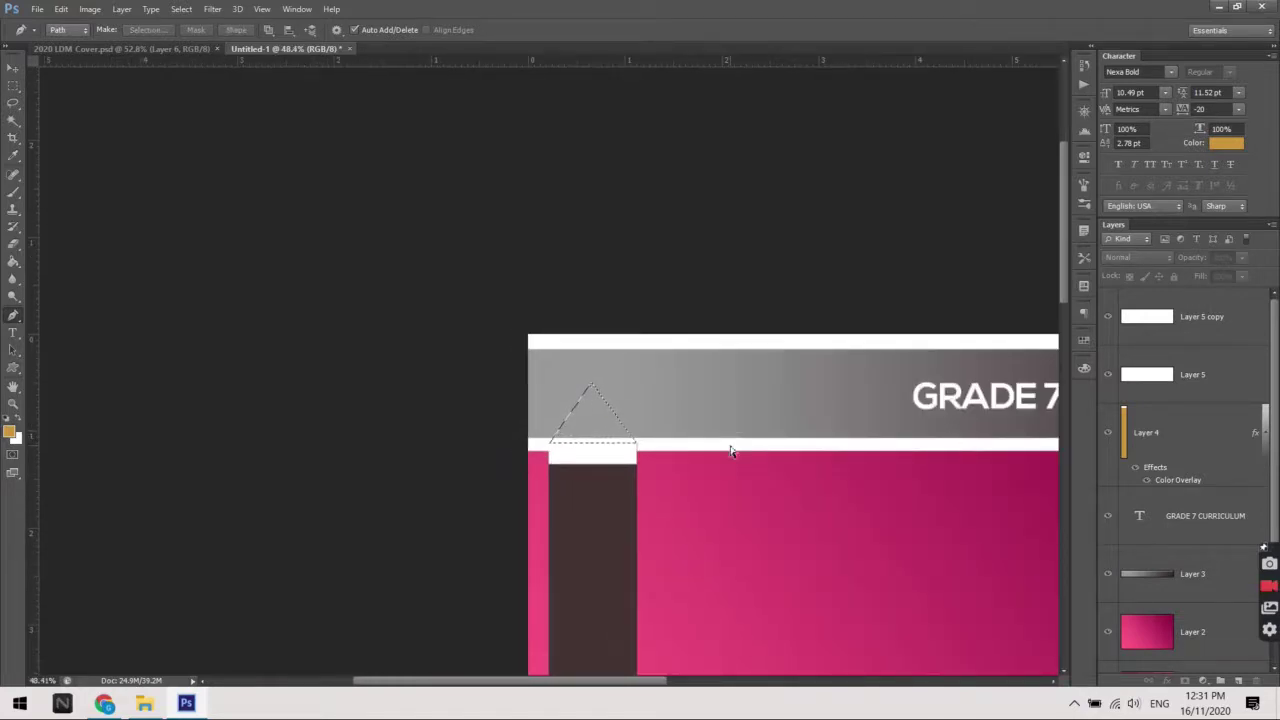
pyautogui.hotkey('ctrl', 'shift', 'n')
pyautogui.press('Return')
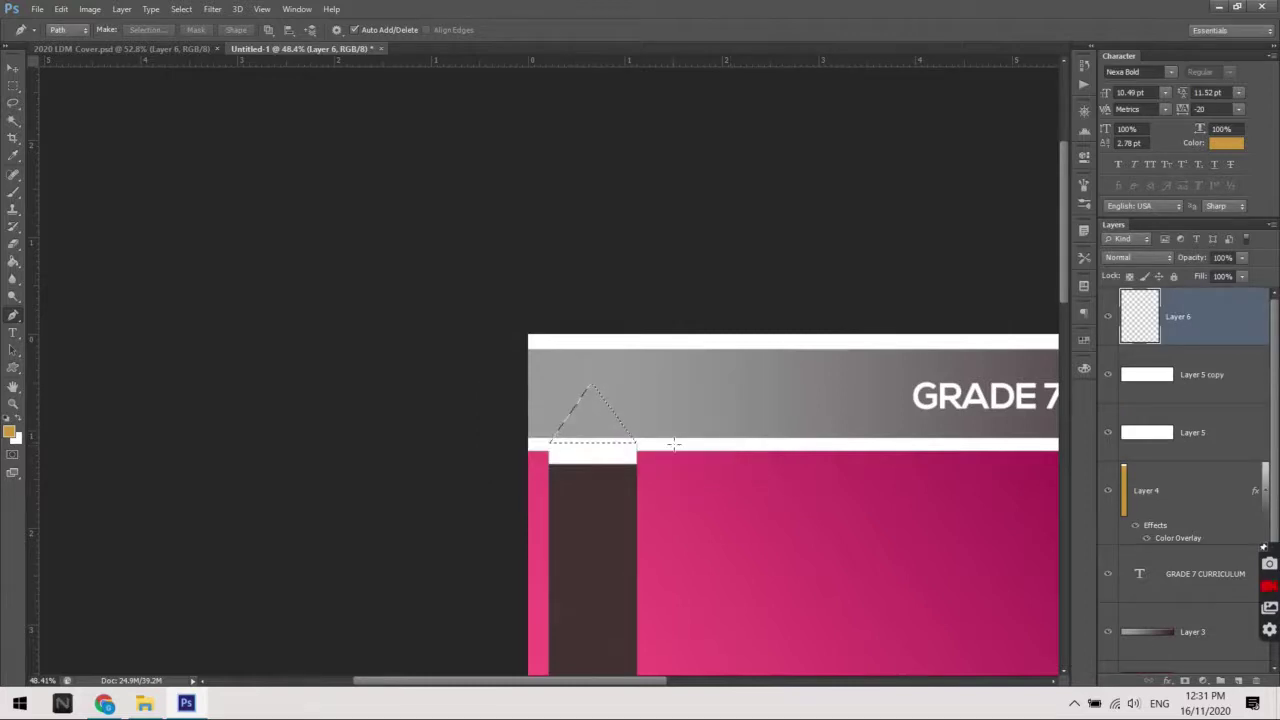
# Check the reference cover's pencil tip, then choose the Gradient Tool
pyautogui.keyDown('alt'); pyautogui.scroll(-1, 673, 444); pyautogui.keyUp('alt')
pyautogui.keyDown('alt'); pyautogui.scroll(-1, 670, 430); pyautogui.keyUp('alt')
pyautogui.keyDown('alt'); pyautogui.scroll(2, 665, 400); pyautogui.keyUp('alt')
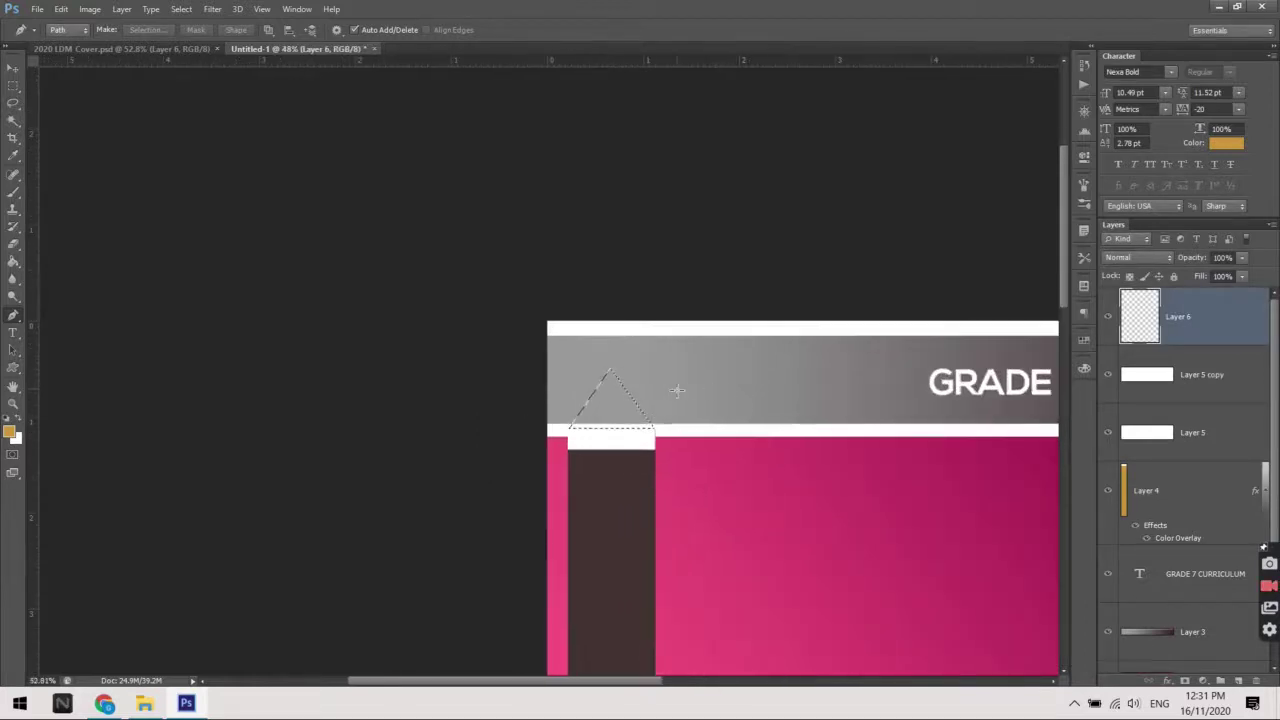
pyautogui.keyDown('alt'); pyautogui.scroll(2, 662, 390); pyautogui.keyUp('alt')
pyautogui.click(180, 48)
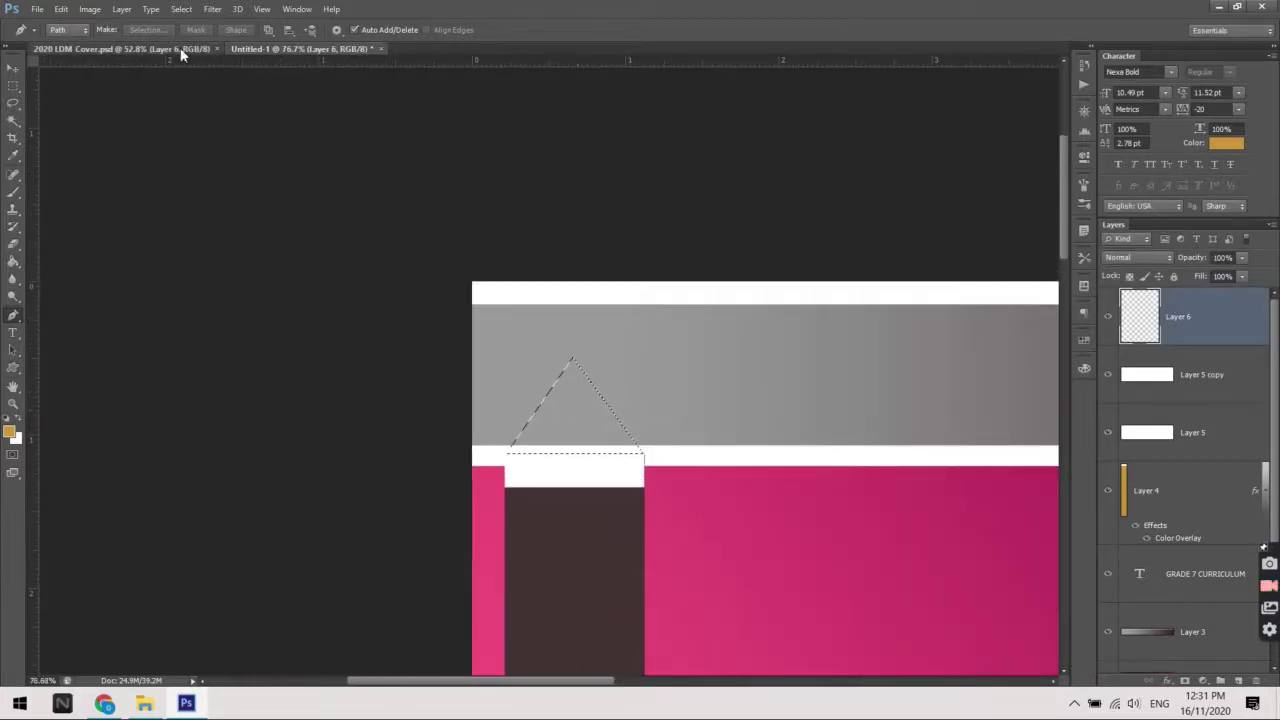
pyautogui.click(304, 48)
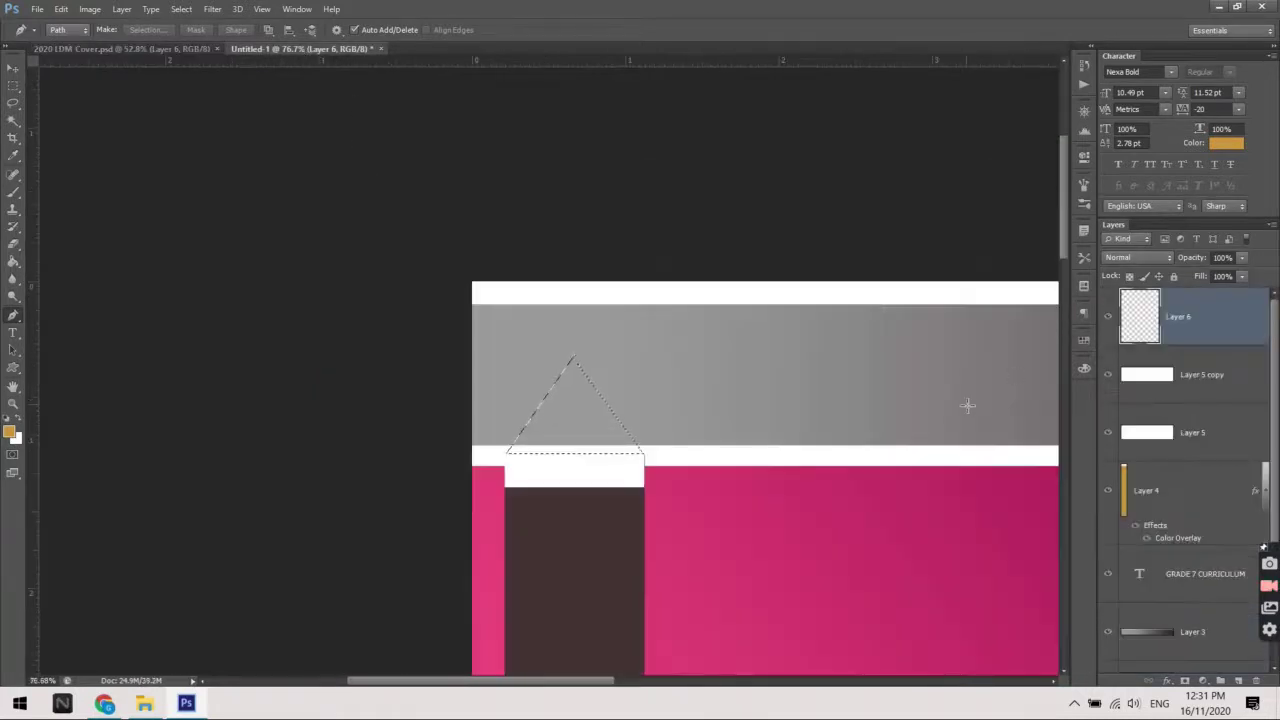
pyautogui.click(20, 268)
pyautogui.click(76, 259)
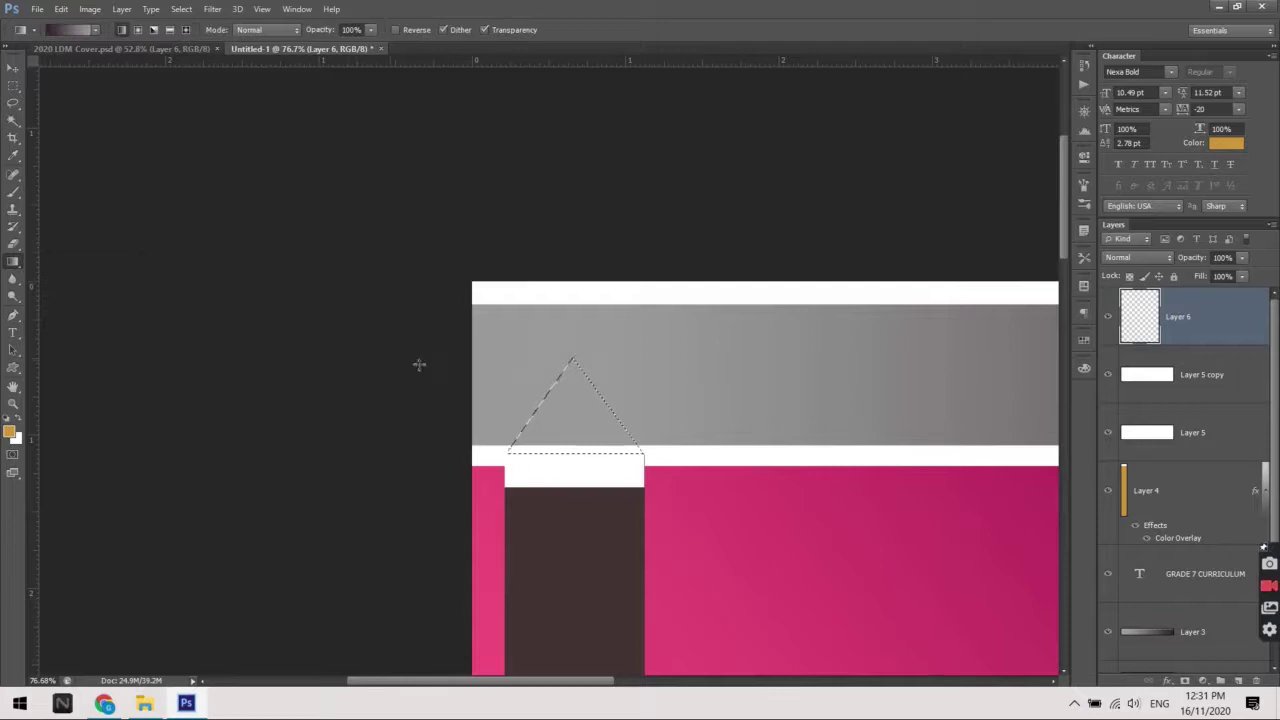
# Set the gradient's left colour stop to deep magenta c8164e
pyautogui.click(89, 31)
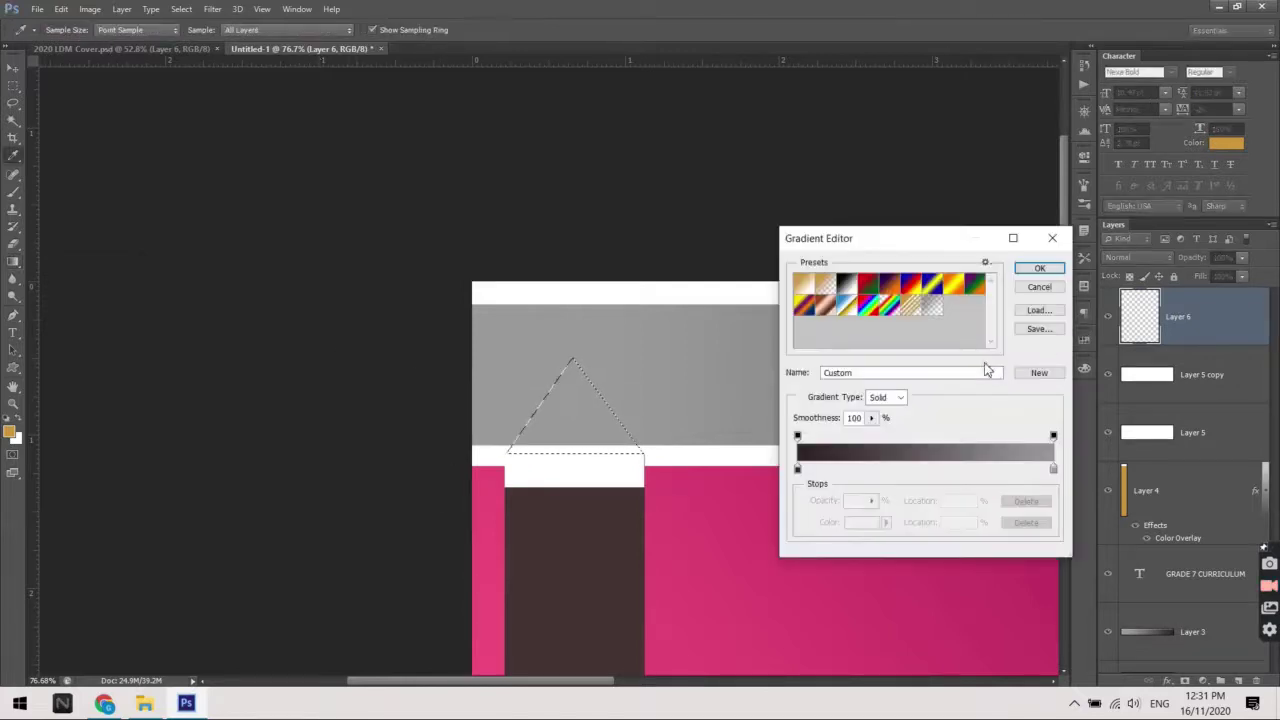
pyautogui.click(798, 470)
pyautogui.click(868, 524)
pyautogui.click(744, 545)
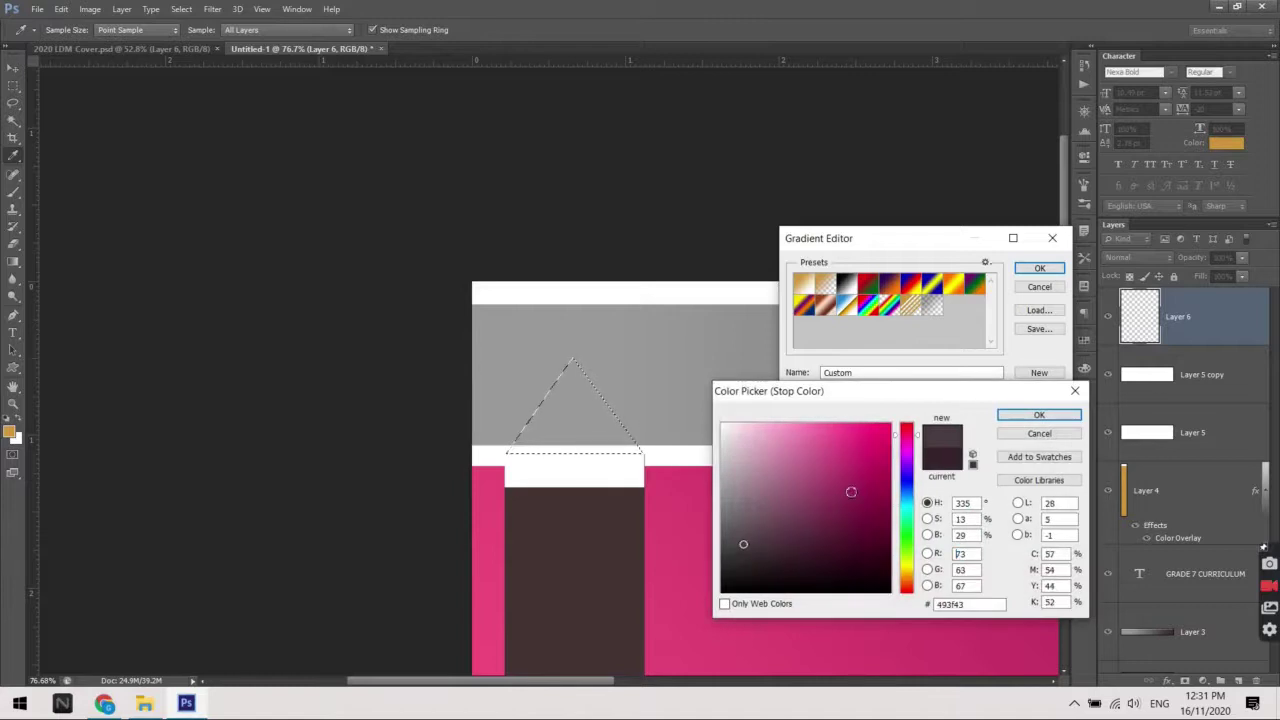
pyautogui.click(675, 529)
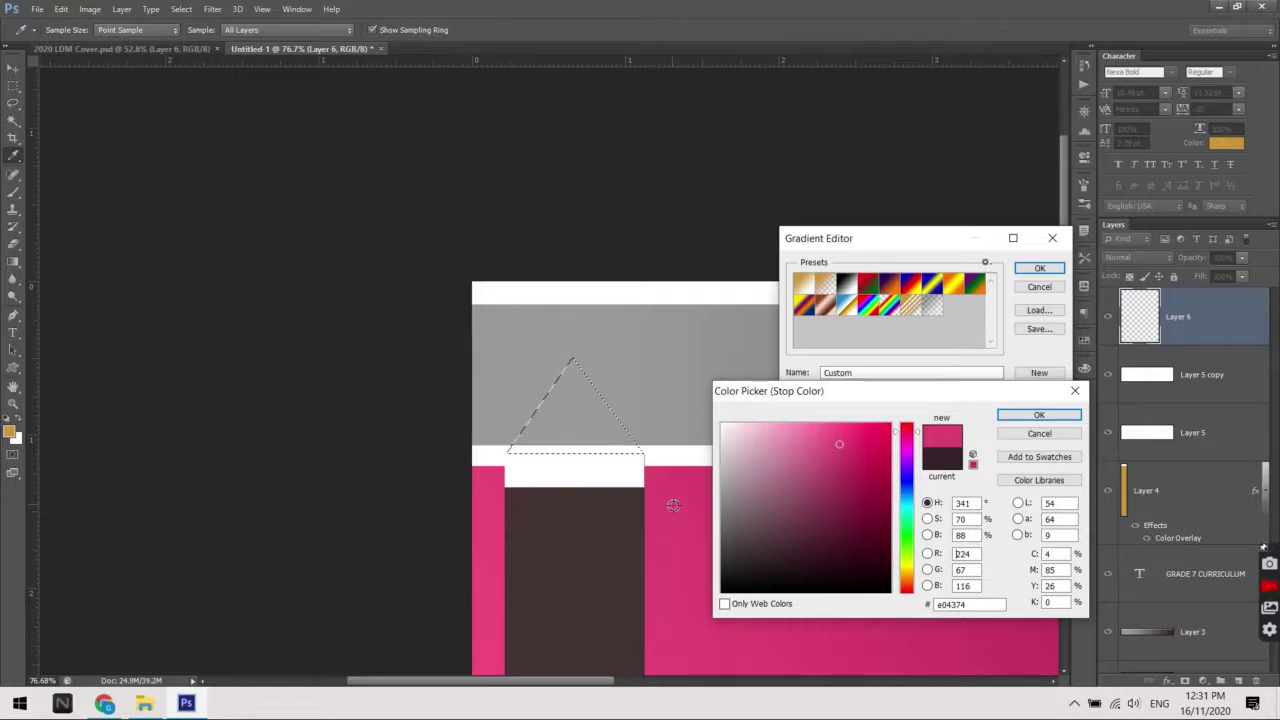
pyautogui.click(663, 503)
pyautogui.click(657, 411)
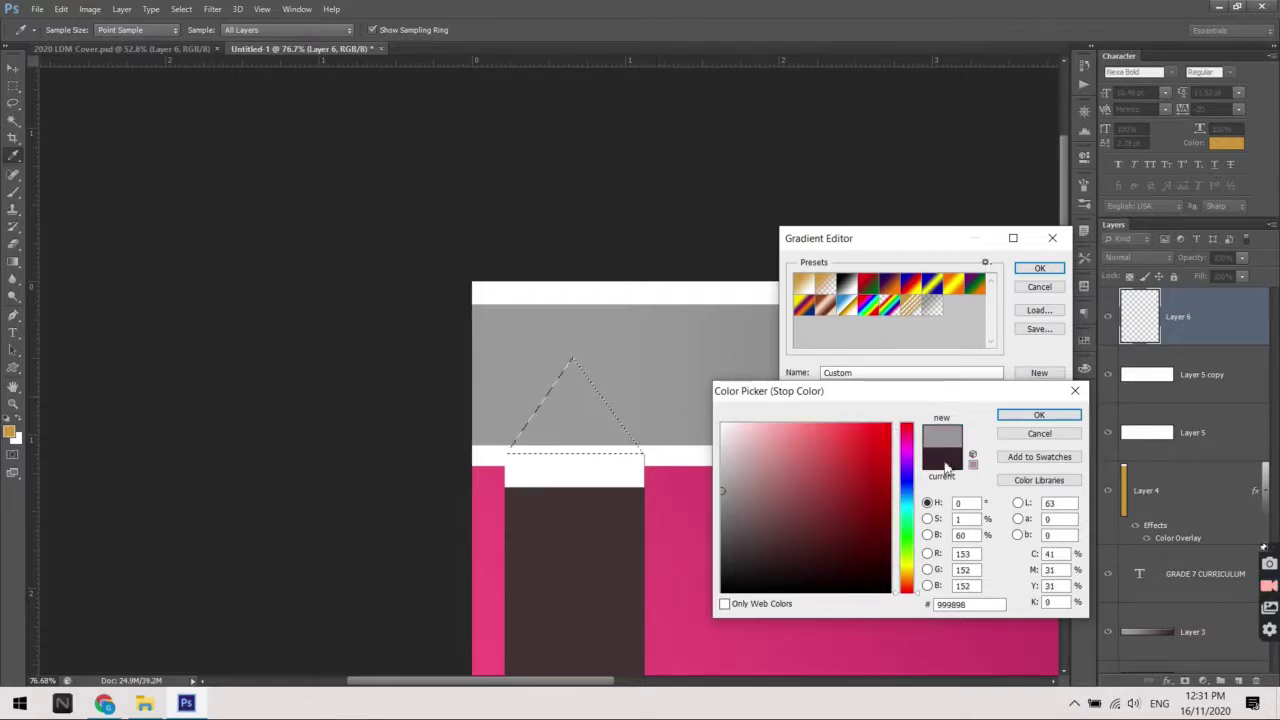
pyautogui.click(666, 527)
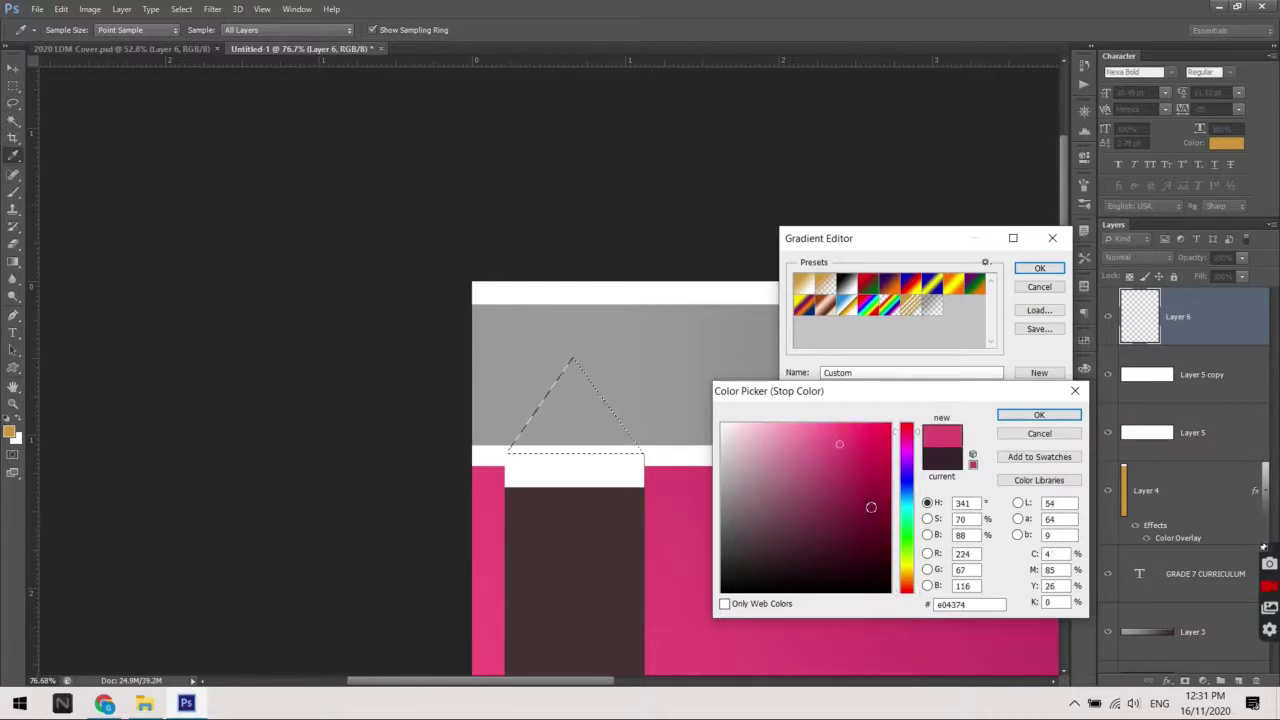
pyautogui.moveTo(854, 465); pyautogui.dragTo(872, 460)
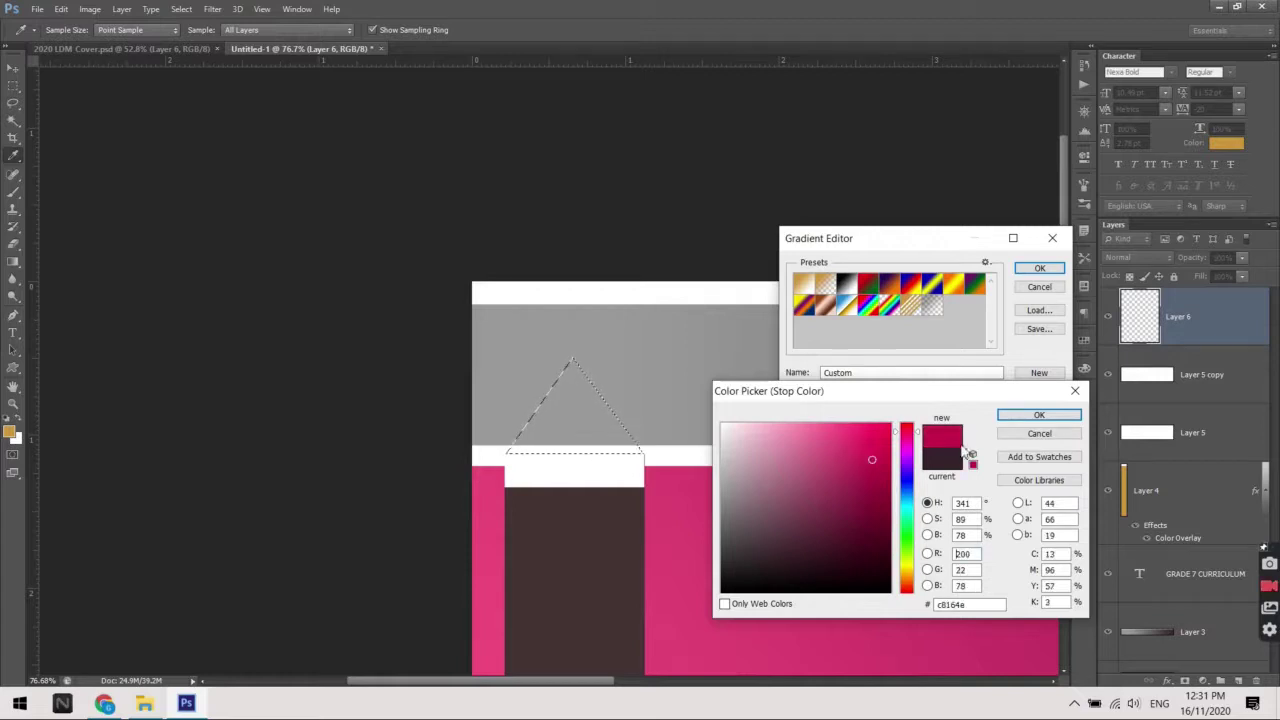
pyautogui.click(1030, 416)
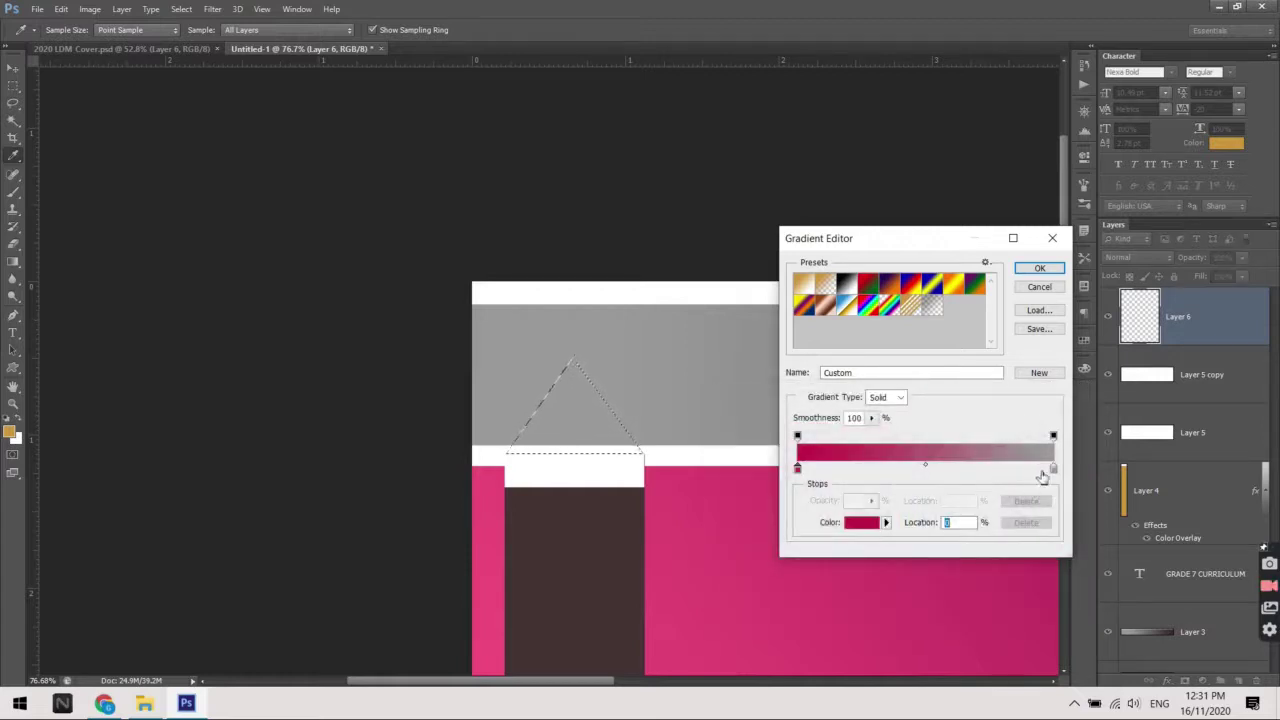
# Set the right colour stop to light pink fd80a3 and accept the gradient
pyautogui.click(1053, 469)
pyautogui.click(866, 522)
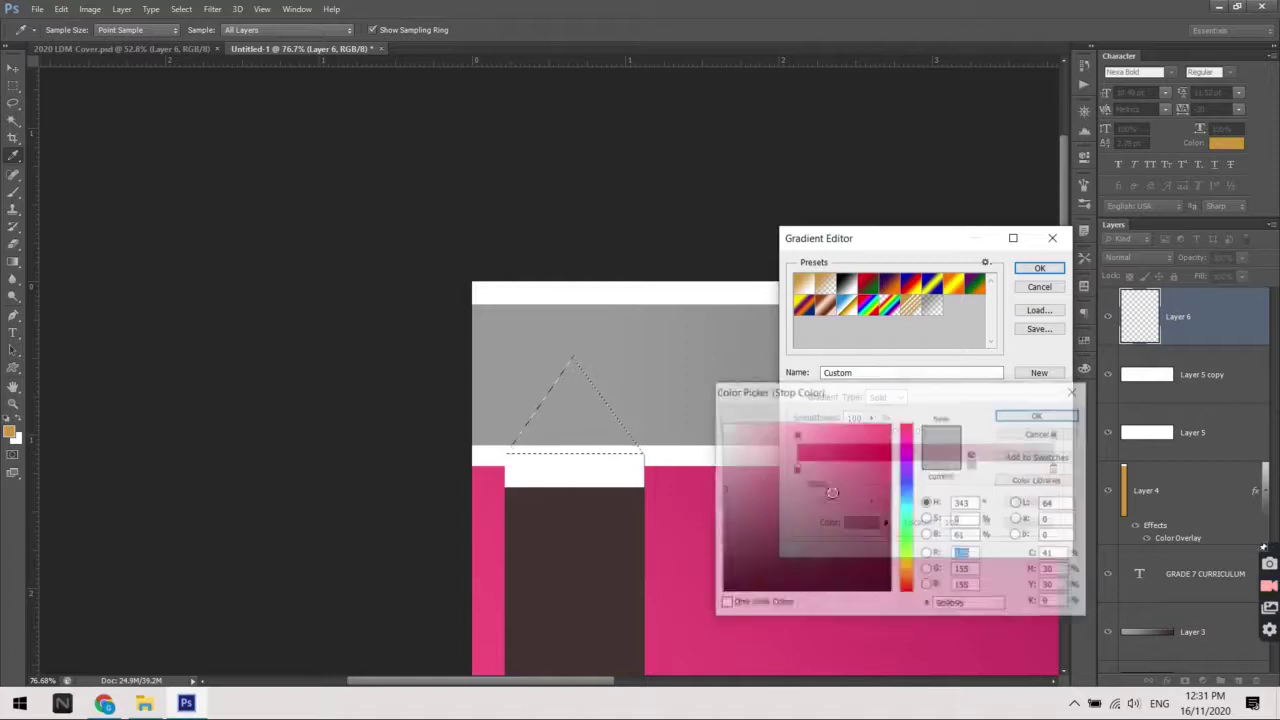
pyautogui.moveTo(791, 437); pyautogui.dragTo(823, 435)
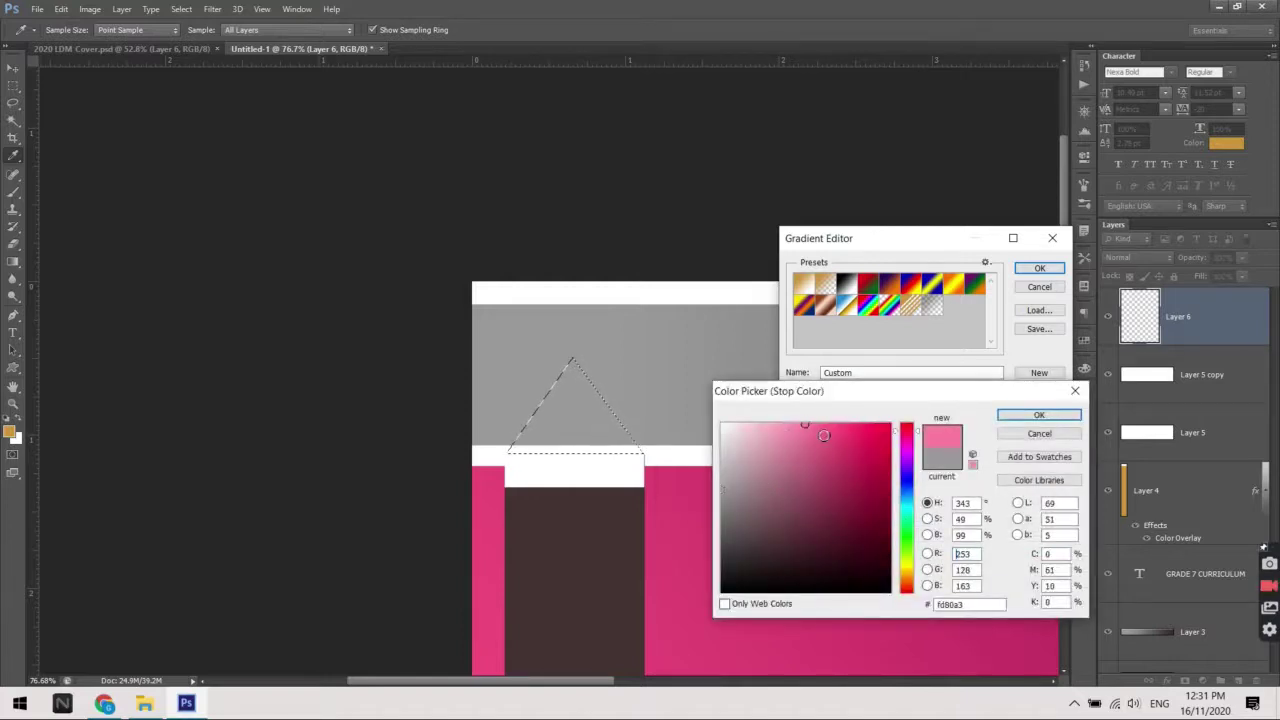
pyautogui.click(999, 418)
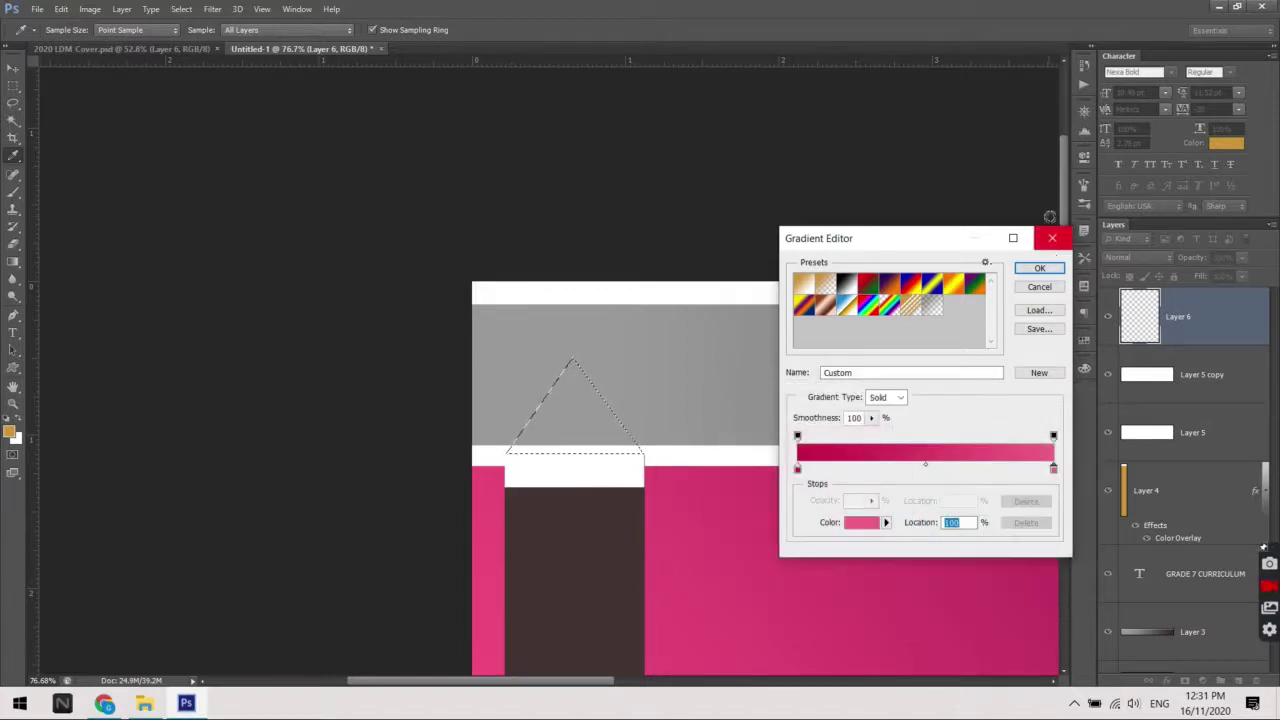
pyautogui.click(1040, 268)
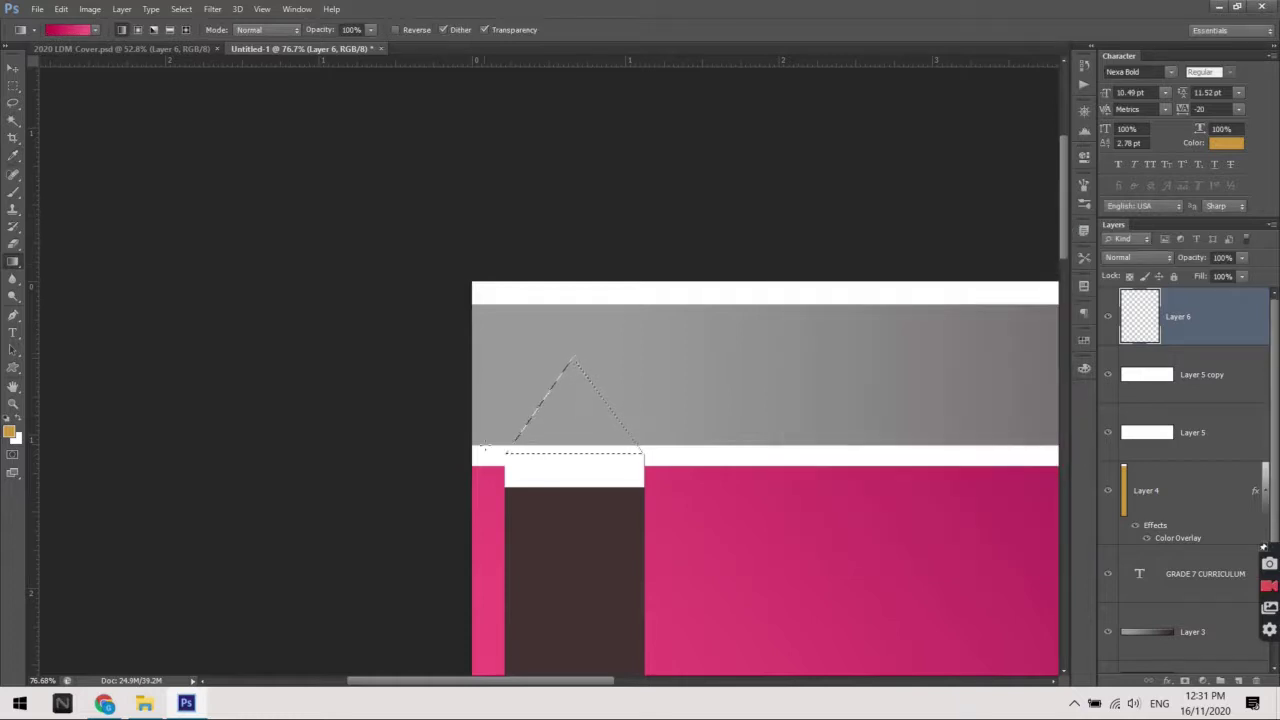
# Fill the triangle selection with the magenta-to-pink gradient and fit the page in view
pyautogui.moveTo(432, 481); pyautogui.dragTo(648, 383)
pyautogui.hotkey('ctrl', '0')
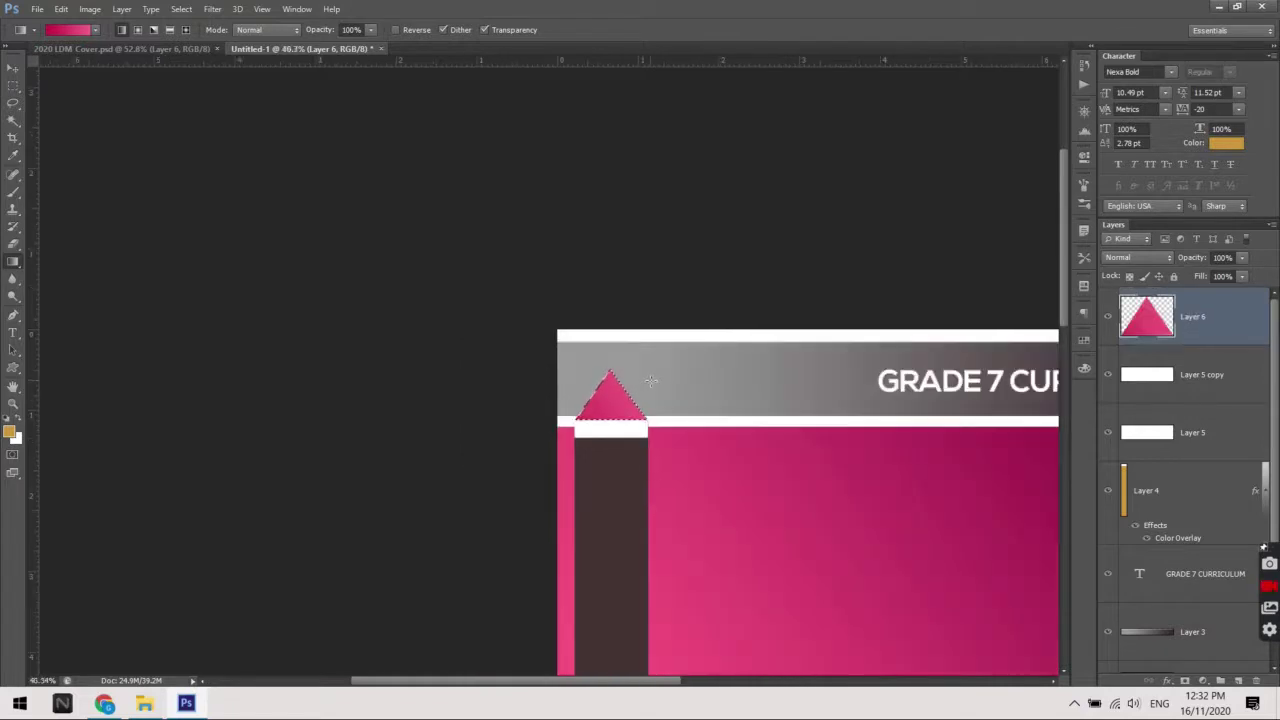
pyautogui.scroll(1, 506, 380)
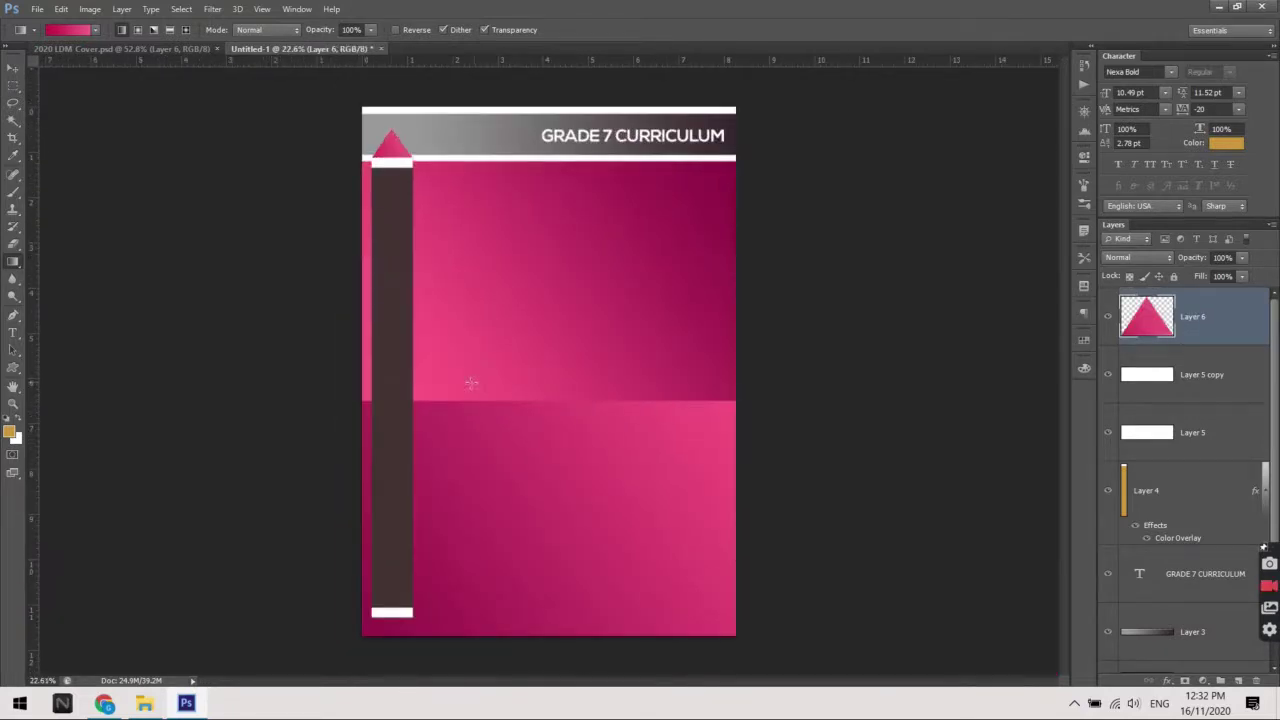
pyautogui.scroll(-3, 430, 390)
pyautogui.scroll(2, 368, 407)
pyautogui.scroll(2, 346, 314)
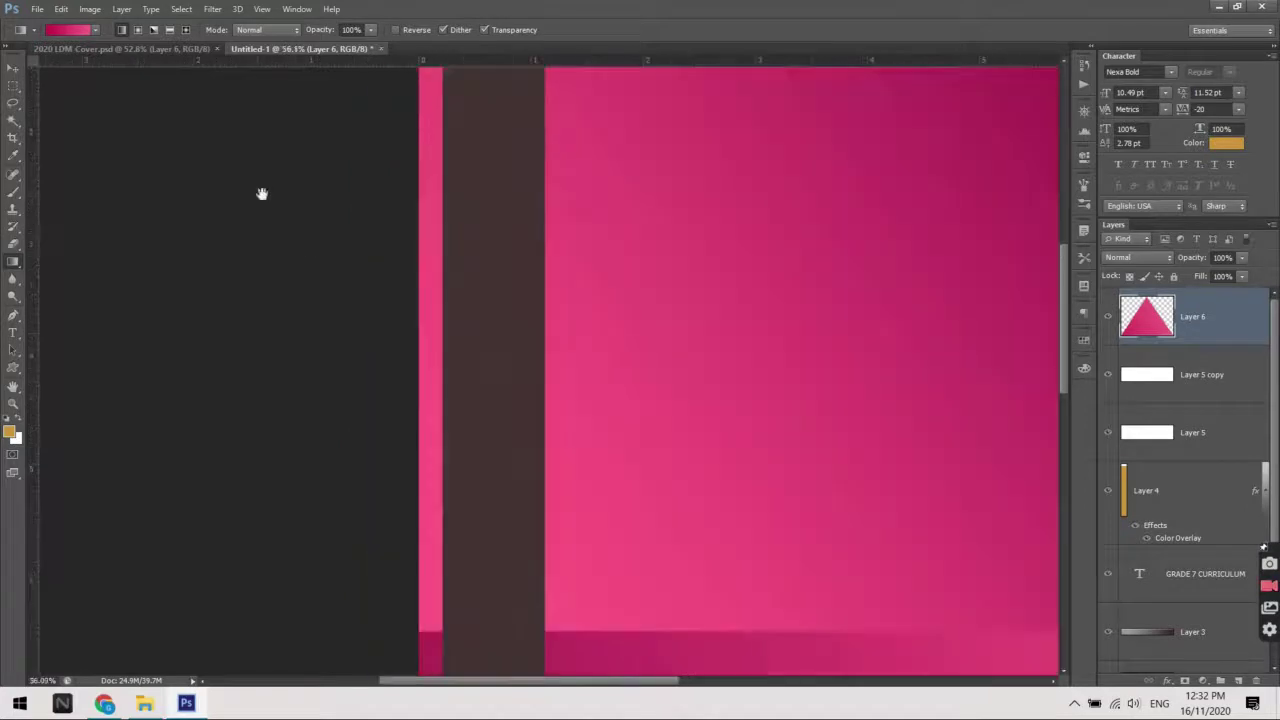
pyautogui.scroll(5, 260, 194)
# Shorten Layer 5's white band beneath the pencil tip
pyautogui.press('v')
pyautogui.scroll(5, 480, 291)
pyautogui.click(494, 349)
pyautogui.moveTo(506, 358); pyautogui.dragTo(506, 344)
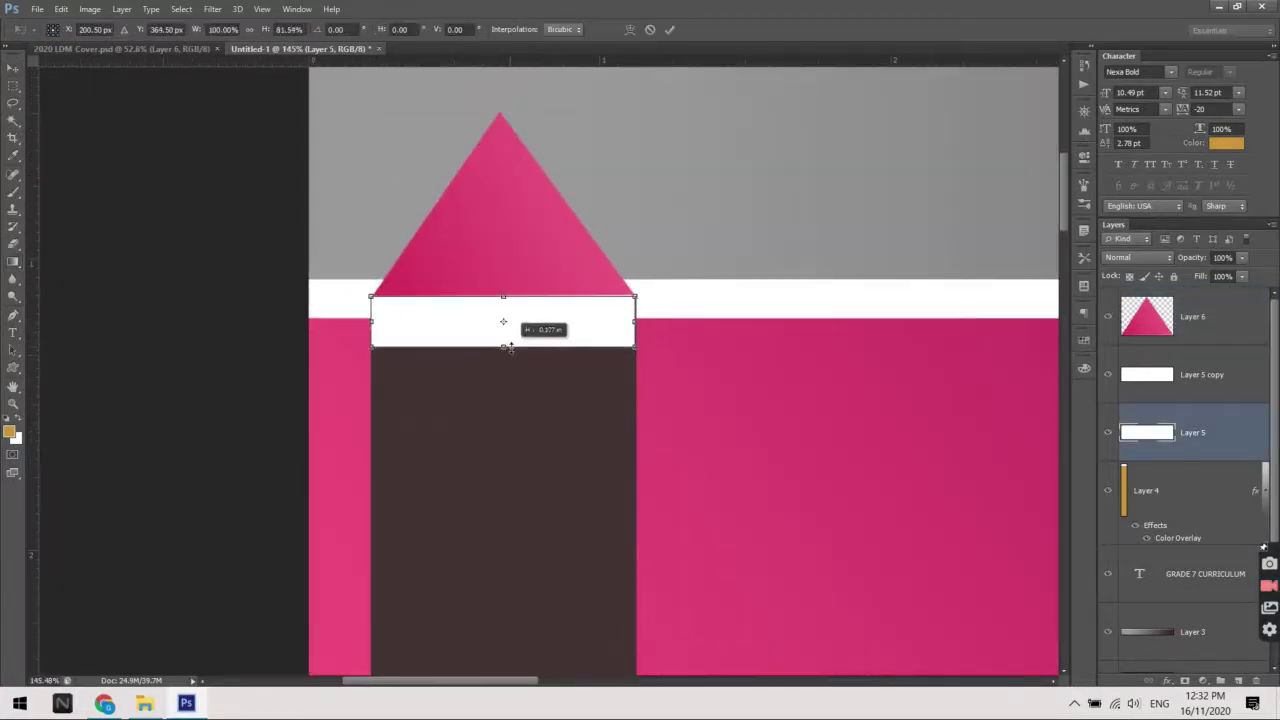
pyautogui.scroll(-2, 506, 344)
pyautogui.scroll(-2, 509, 343)
pyautogui.scroll(-1, 480, 420)
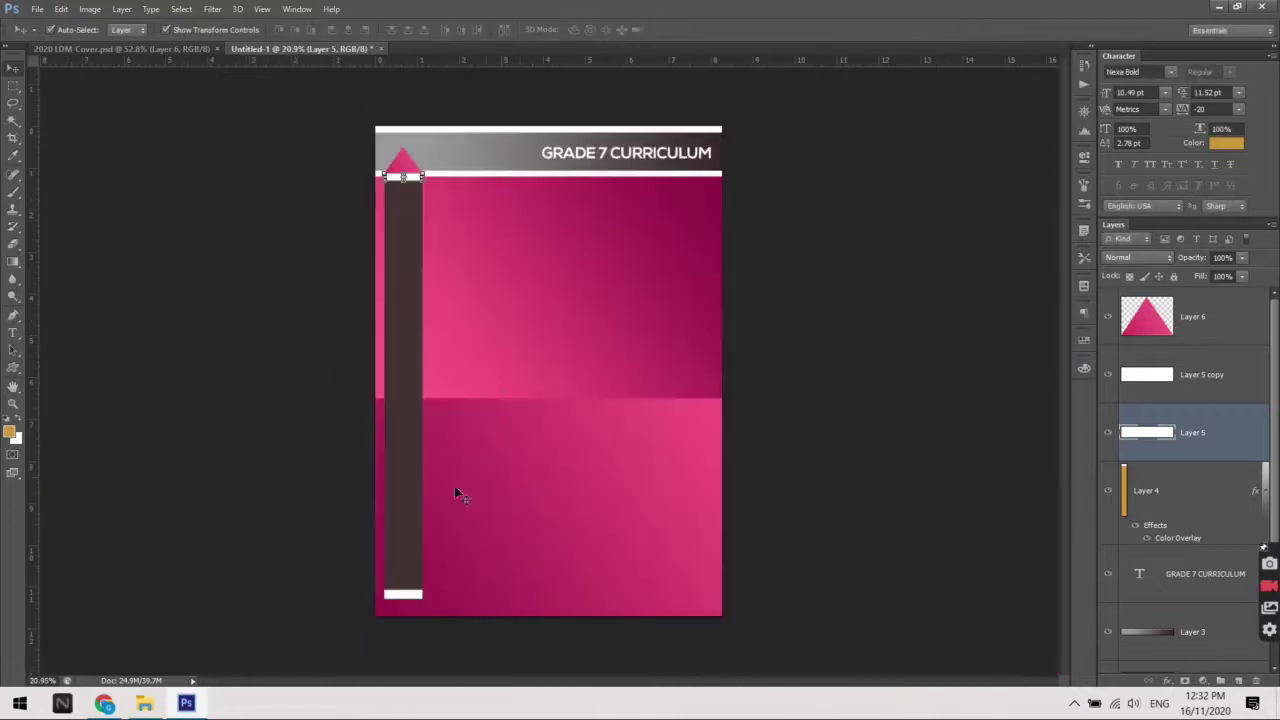
pyautogui.scroll(2, 400, 450)
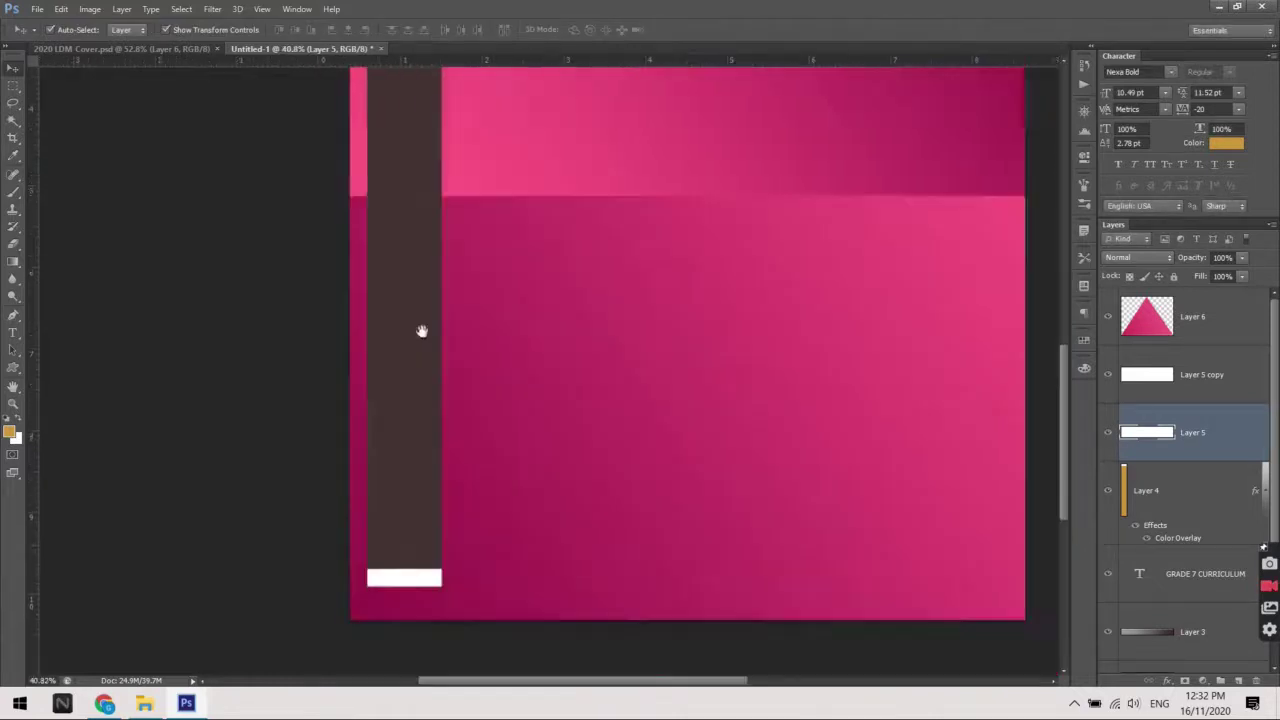
pyautogui.scroll(-3, 423, 331)
# Compare with the 2020 LDM Cover reference and return to Untitled-1
pyautogui.click(82, 50)
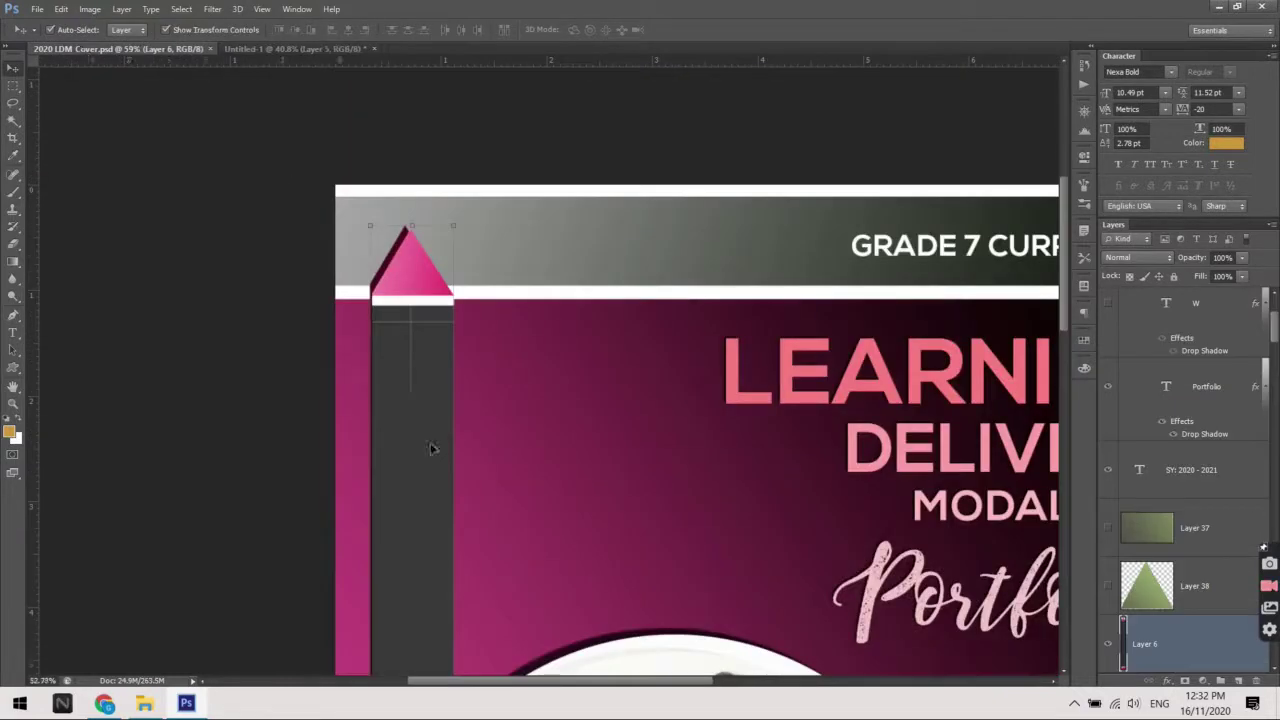
pyautogui.scroll(-4, 334, 332)
pyautogui.scroll(2, 270, 312)
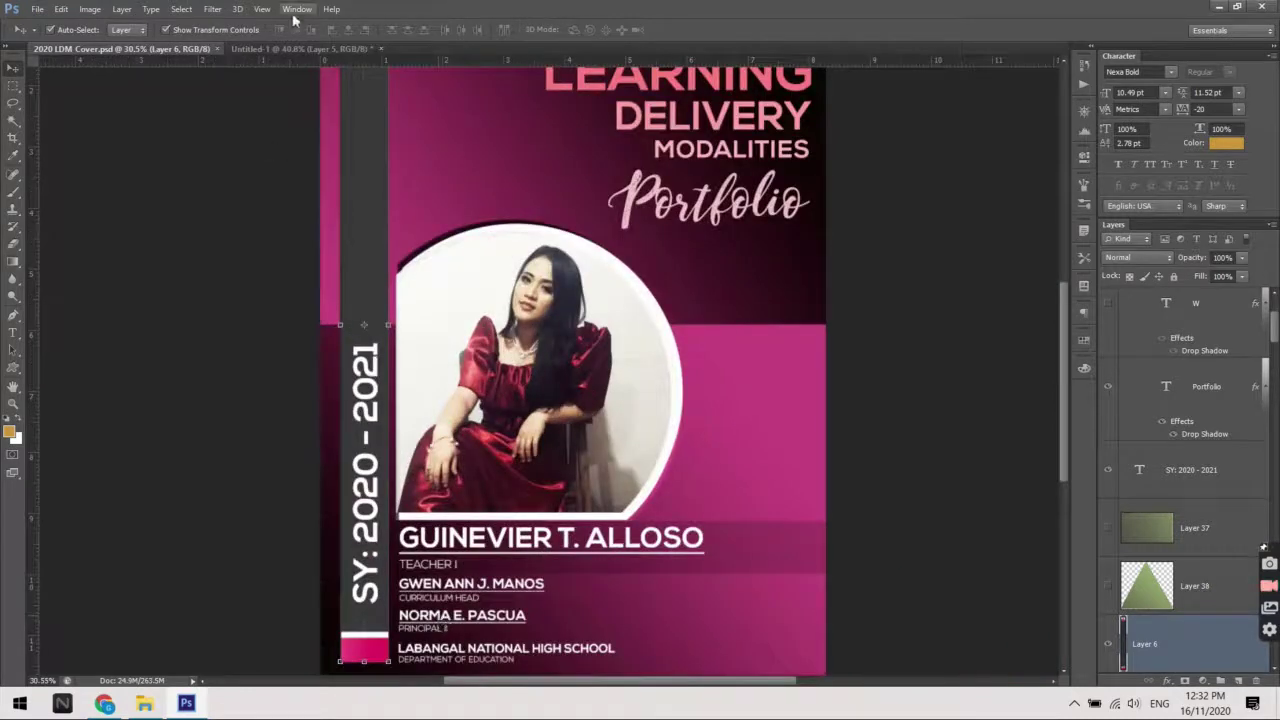
pyautogui.click(287, 48)
pyautogui.scroll(2, 378, 322)
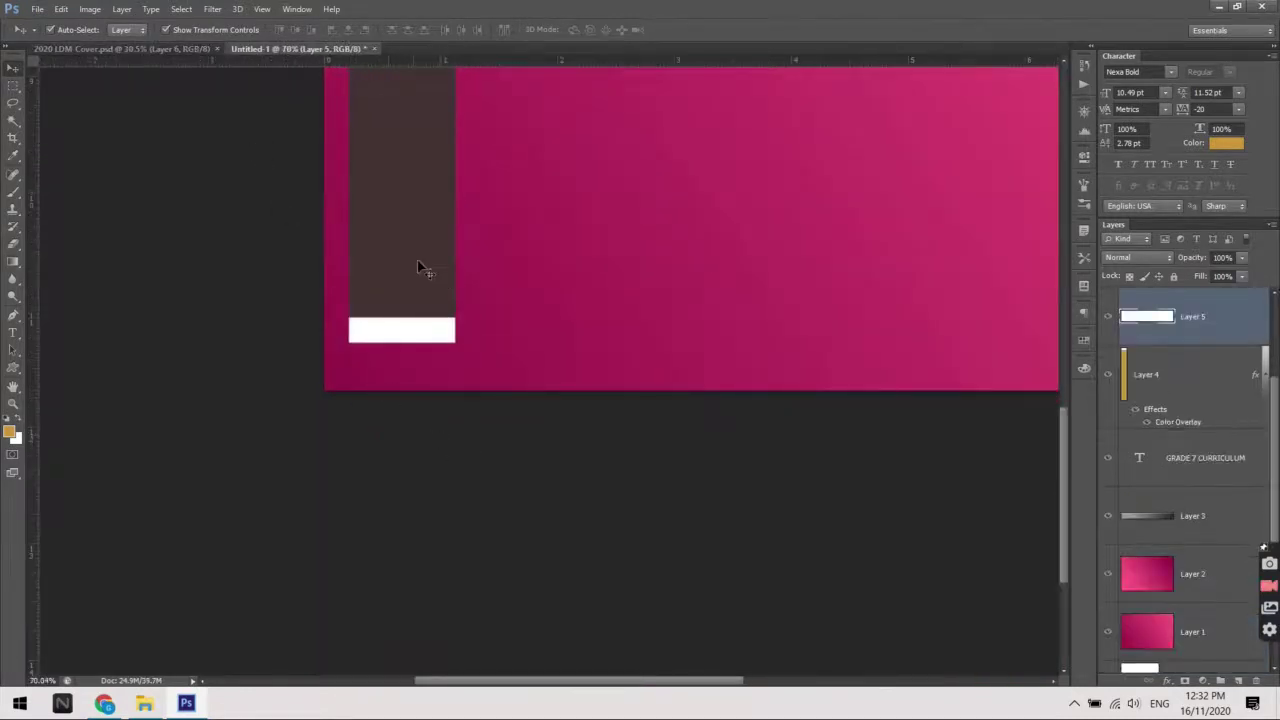
# Duplicate the white band and try positions for the copy, undoing the extra bar
pyautogui.scroll(2, 420, 266)
pyautogui.hotkey('ctrl', 'j')
pyautogui.moveTo(476, 521); pyautogui.dragTo(494, 458)
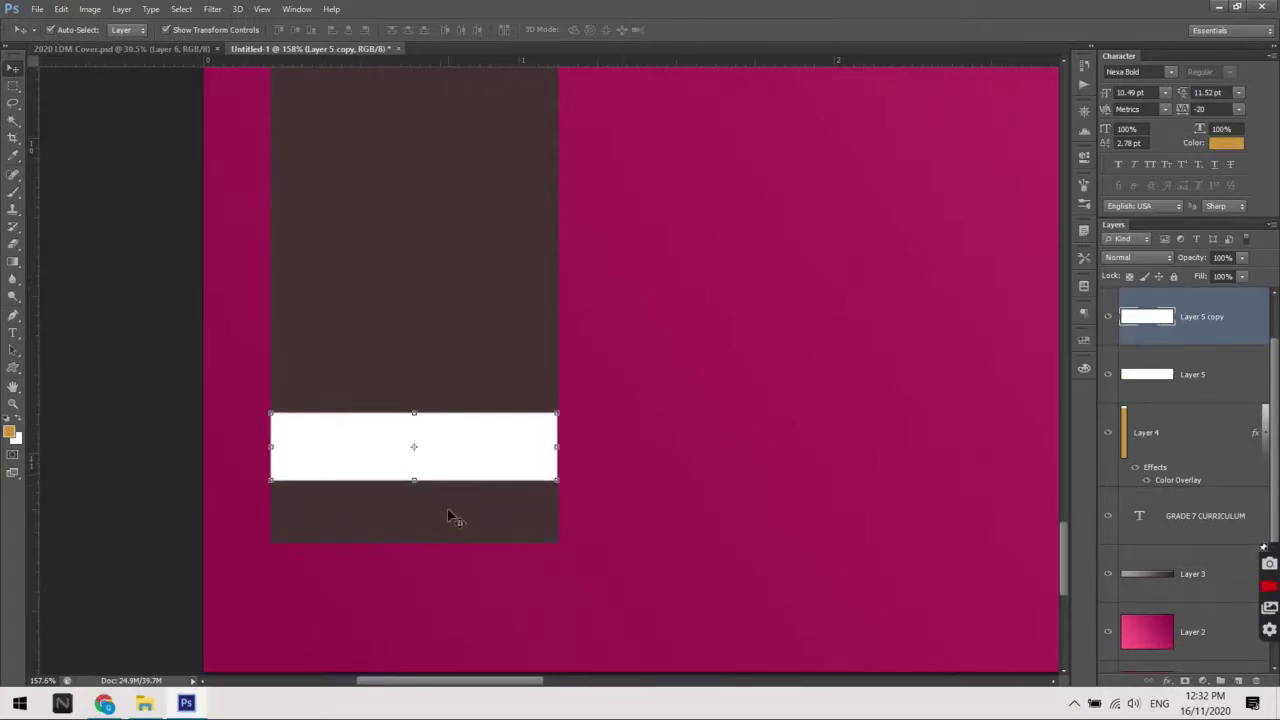
pyautogui.scroll(1, 450, 517)
pyautogui.moveTo(580, 360)
pyautogui.mouseDown()
pyautogui.moveTo(620, 334)
pyautogui.moveTo(585, 350)
pyautogui.mouseUp()
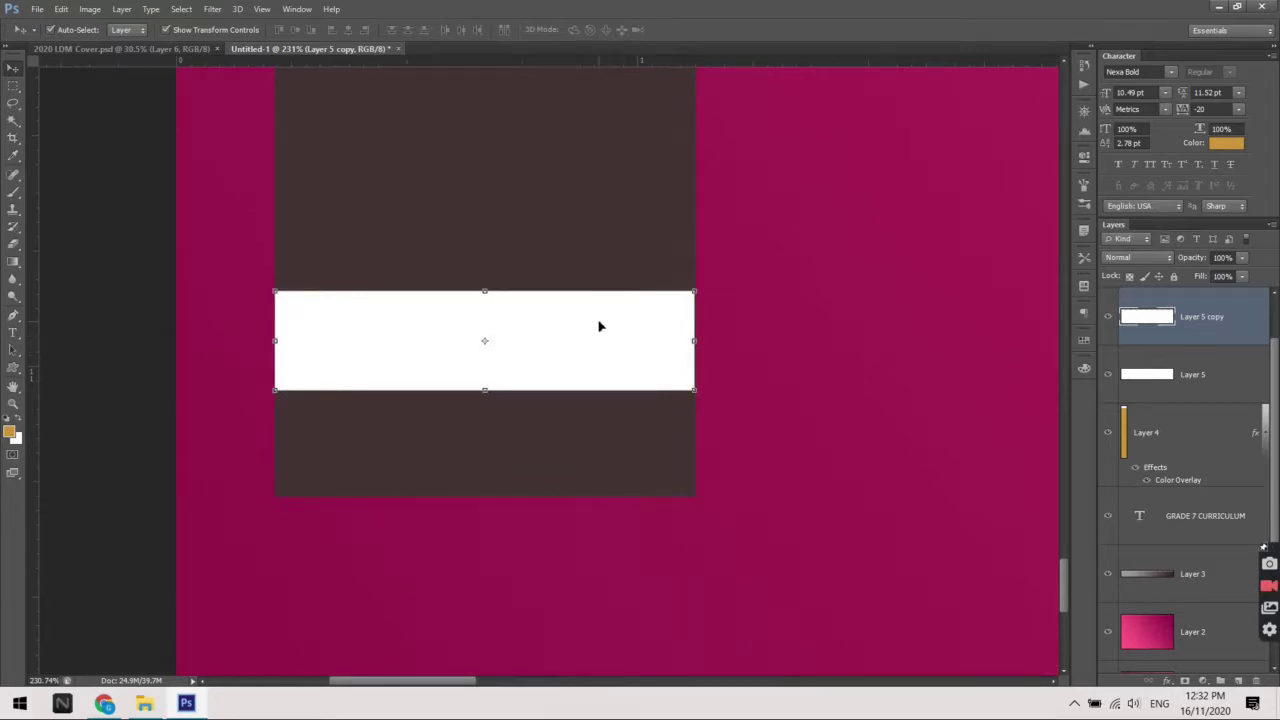
pyautogui.moveTo(597, 334)
pyautogui.mouseDown()
pyautogui.moveTo(630, 471)
pyautogui.moveTo(716, 458)
pyautogui.mouseUp()
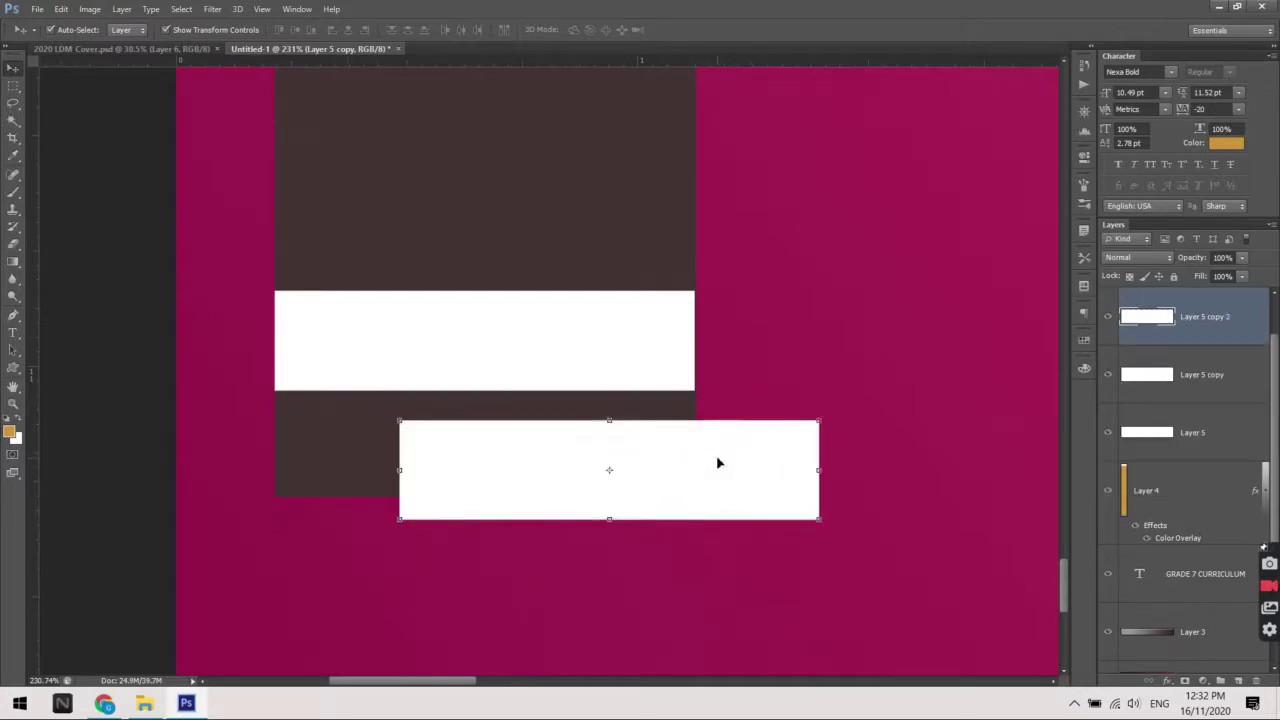
pyautogui.hotkey('ctrl', 'z')
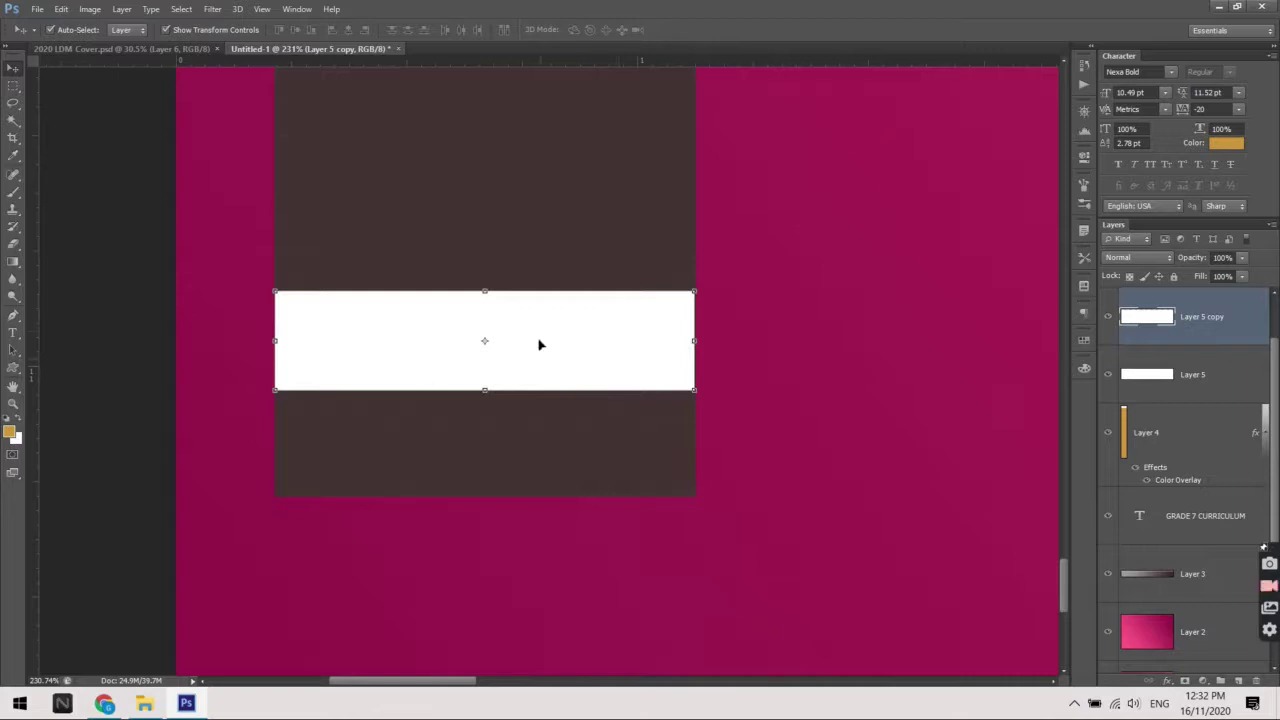
# Place a second white bar directly beneath the first, butted against it
pyautogui.click(831, 340)
pyautogui.keyDown('alt'); pyautogui.click(592, 333); pyautogui.keyUp('alt')
pyautogui.moveTo(570, 322)
pyautogui.mouseDown()
pyautogui.moveTo(574, 460)
pyautogui.moveTo(588, 483)
pyautogui.moveTo(490, 478)
pyautogui.moveTo(586, 458)
pyautogui.mouseUp()
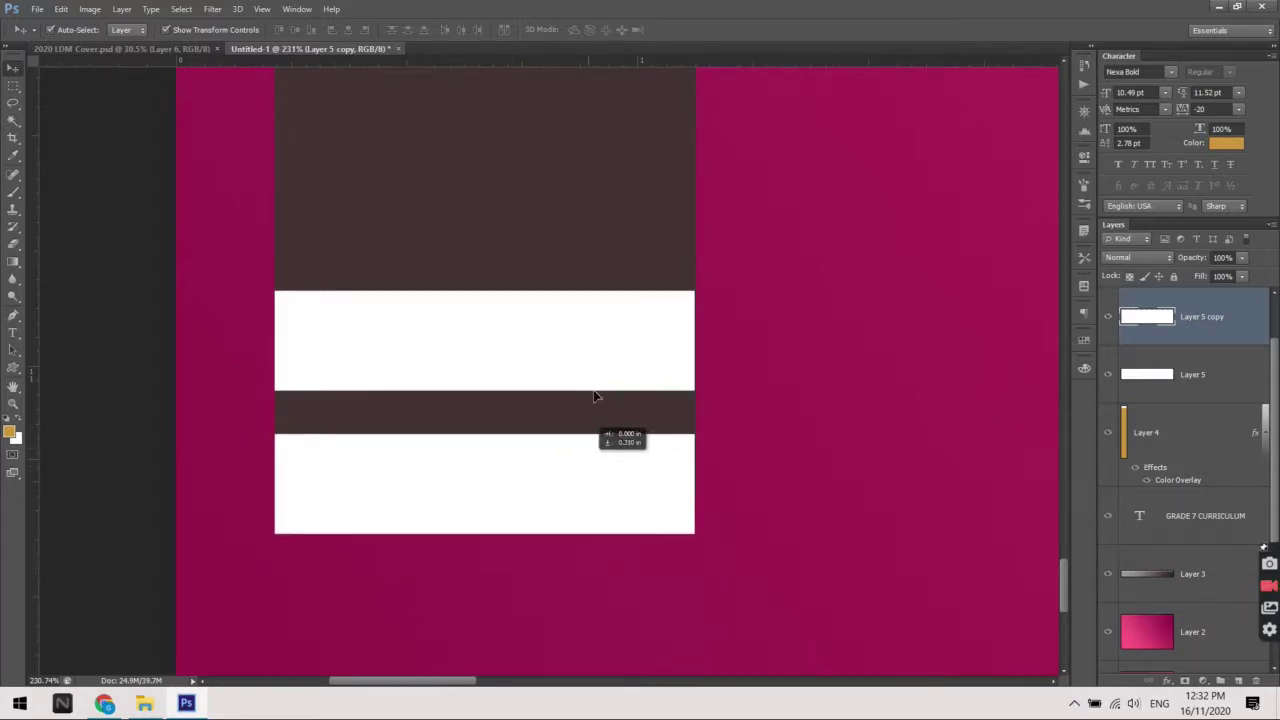
pyautogui.moveTo(595, 396); pyautogui.dragTo(596, 418)
pyautogui.hotkey('ctrl', 'j')
pyautogui.scroll(-2, 760, 445)
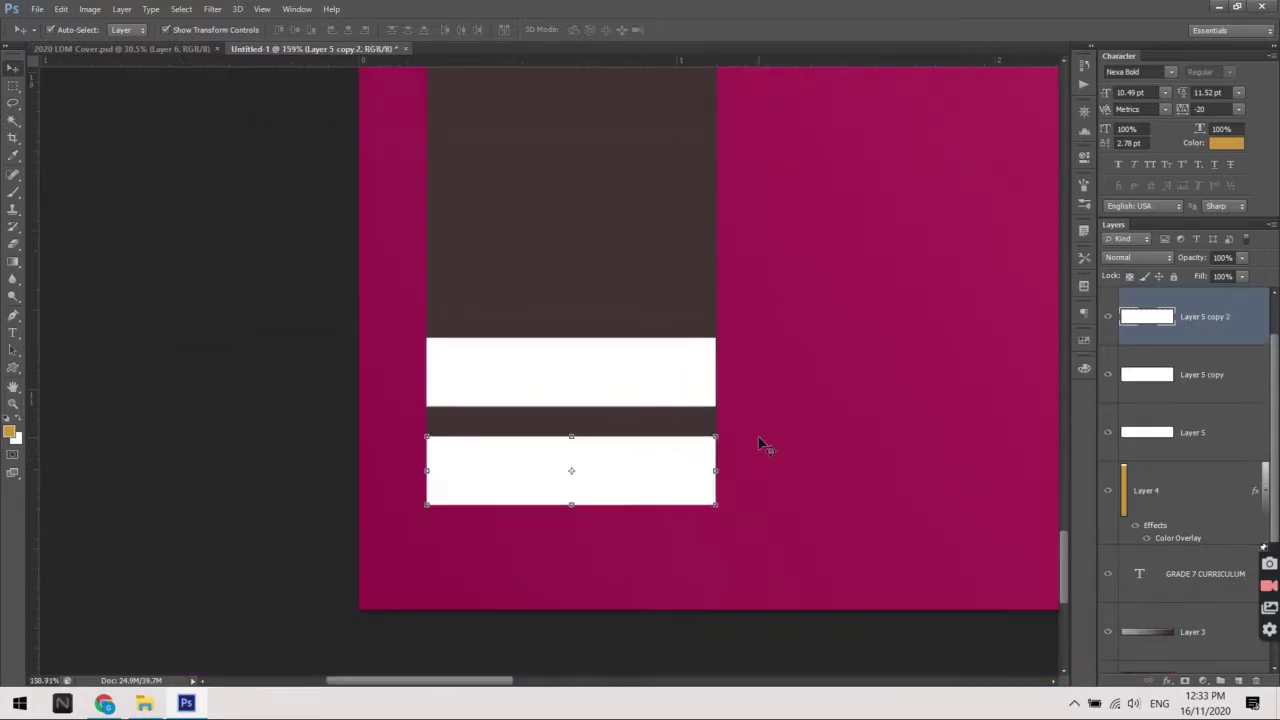
pyautogui.scroll(1, 640, 488)
pyautogui.moveTo(742, 457); pyautogui.dragTo(742, 427)
# Stretch the lower white bar down to form the pencil's end and commit
pyautogui.moveTo(645, 446)
pyautogui.mouseDown()
pyautogui.moveTo(643, 516)
pyautogui.moveTo(643, 500)
pyautogui.mouseUp()
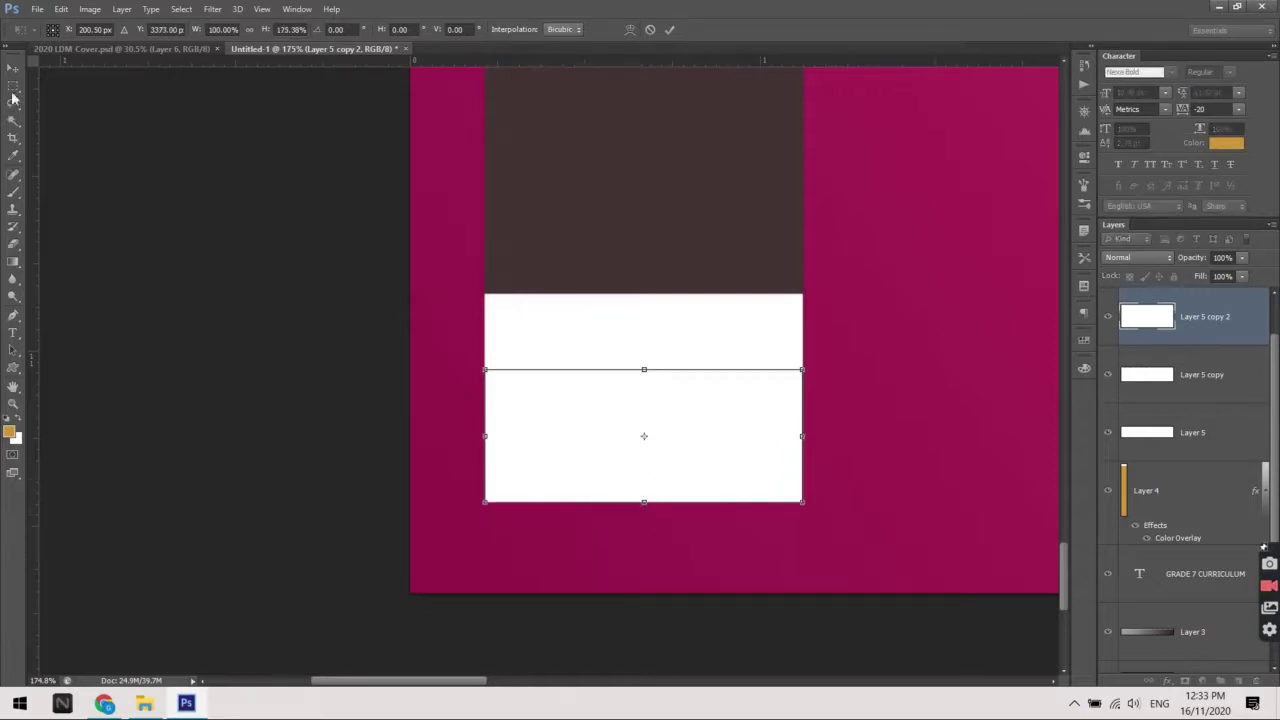
pyautogui.click(72, 49)
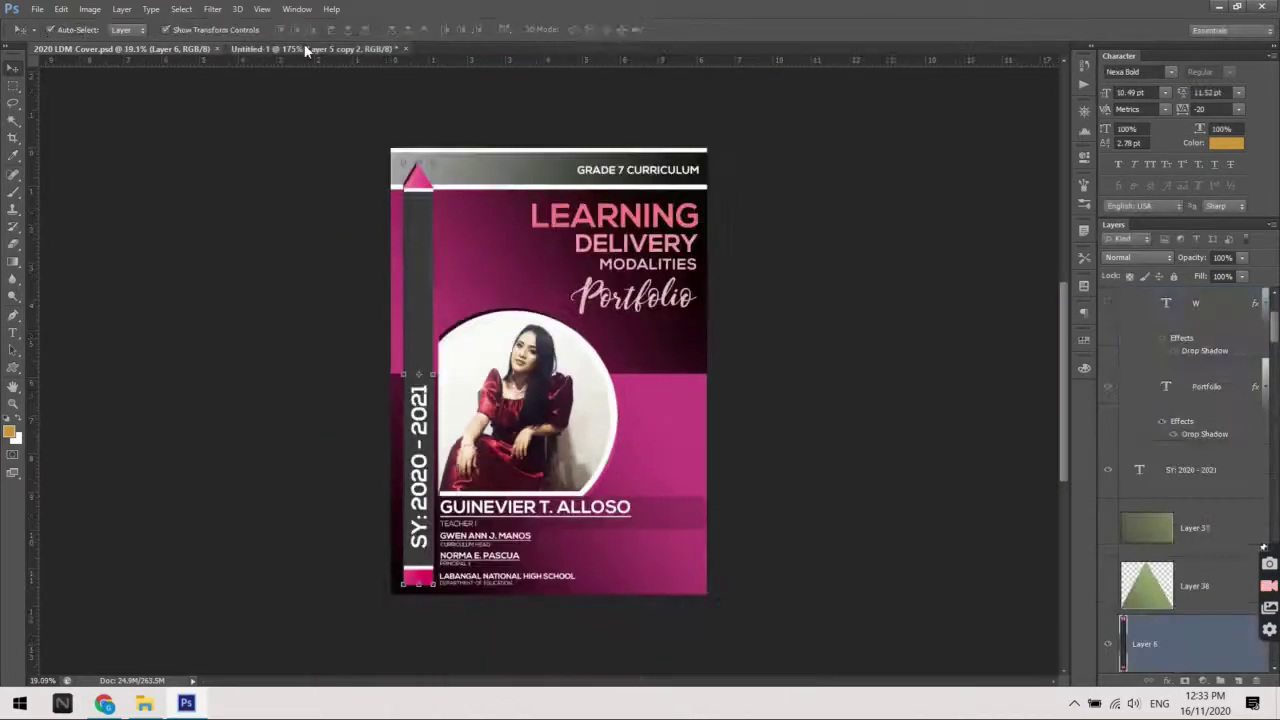
pyautogui.click(300, 49)
pyautogui.scroll(-3, 631, 525)
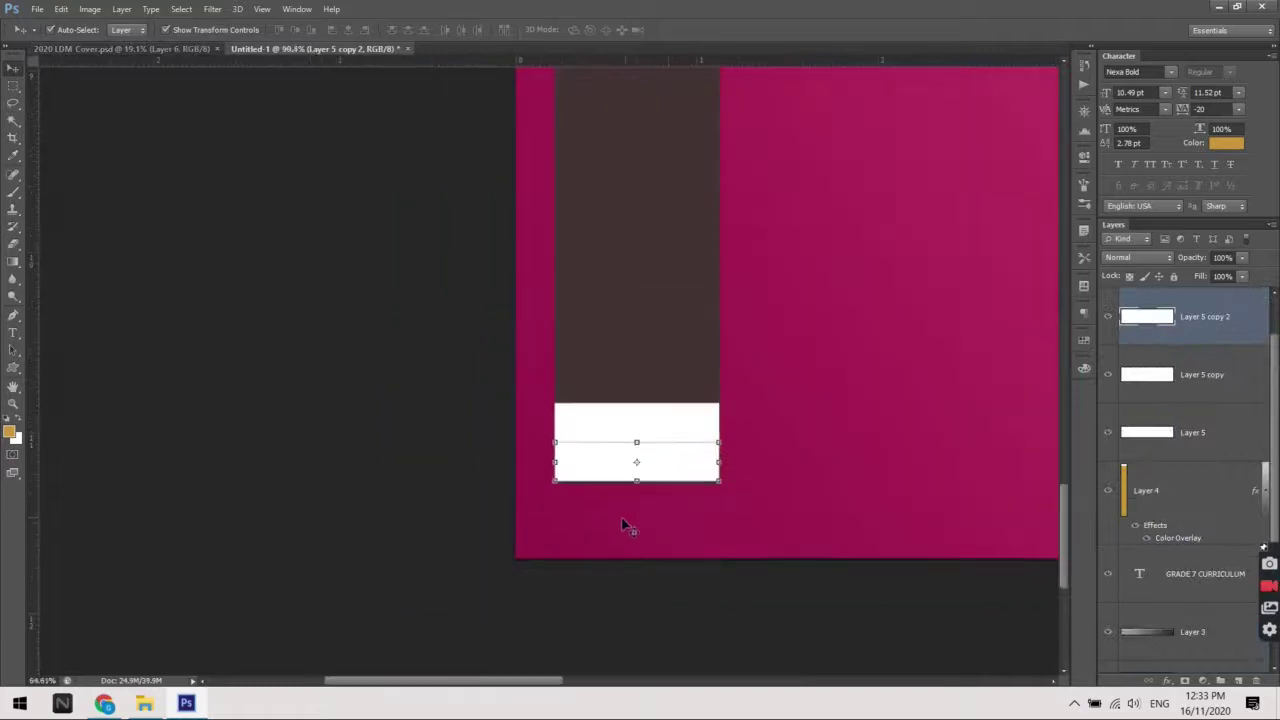
pyautogui.scroll(3, 658, 465)
pyautogui.moveTo(662, 434); pyautogui.dragTo(662, 500)
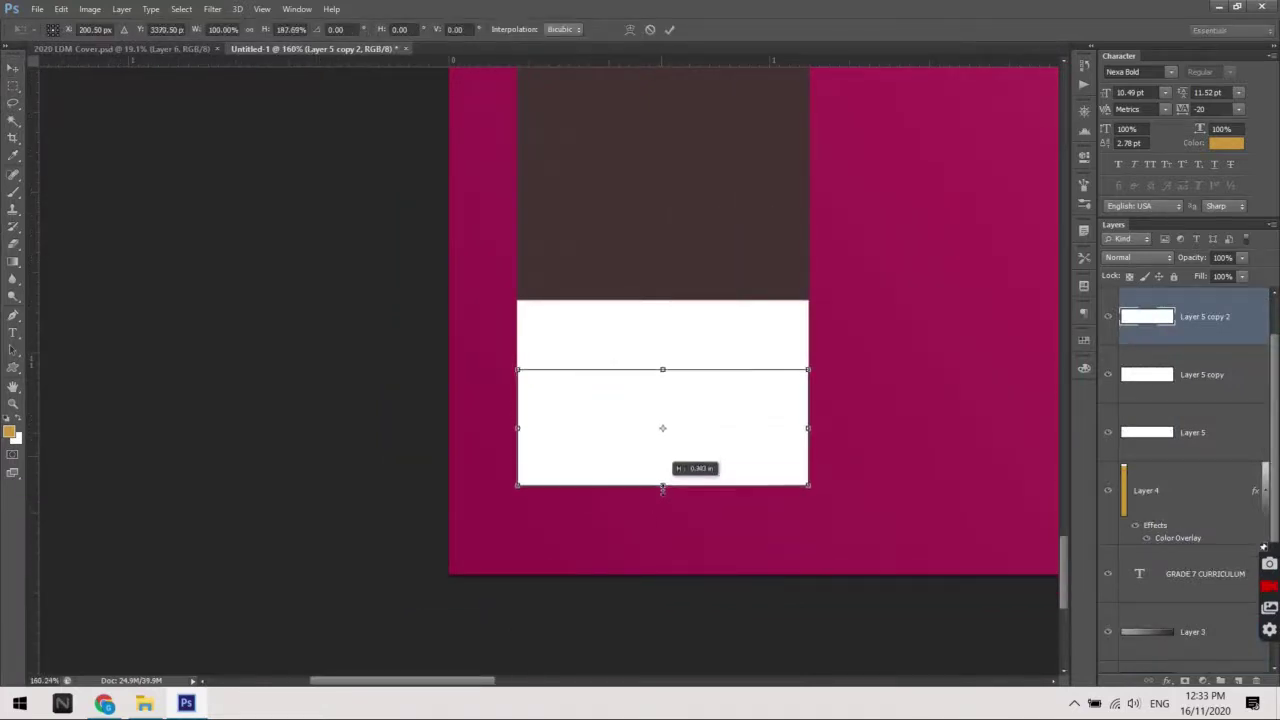
pyautogui.scroll(-3, 662, 502)
pyautogui.scroll(-2, 662, 502)
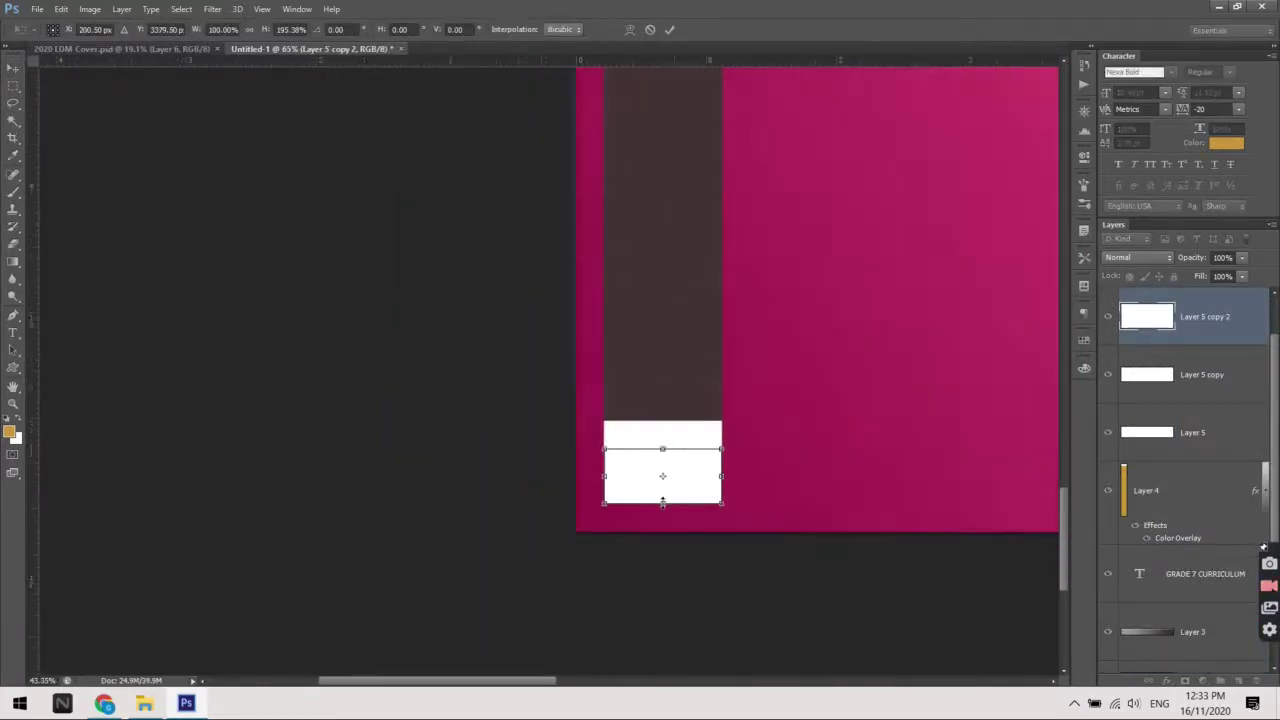
pyautogui.scroll(-2, 662, 502)
pyautogui.press('Return')
pyautogui.scroll(2, 663, 500)
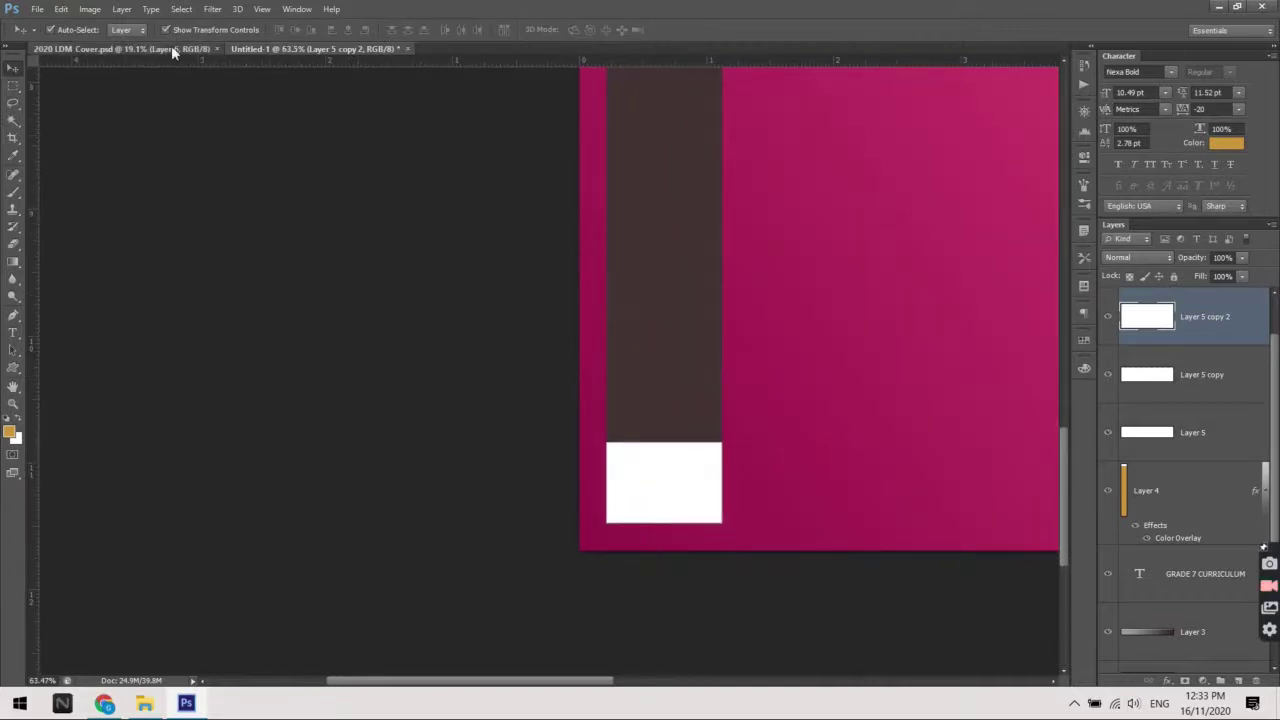
# Check the reference cover, then select the lower white bar's outline
pyautogui.click(171, 46)
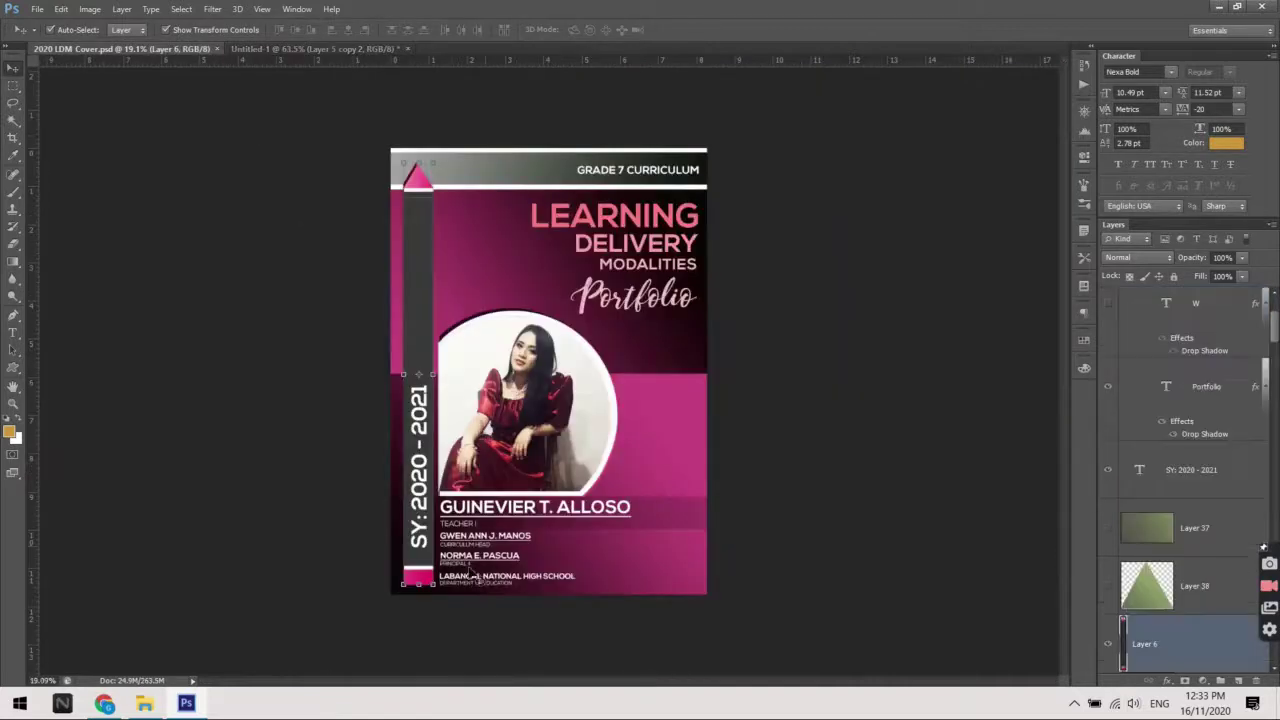
pyautogui.click(289, 50)
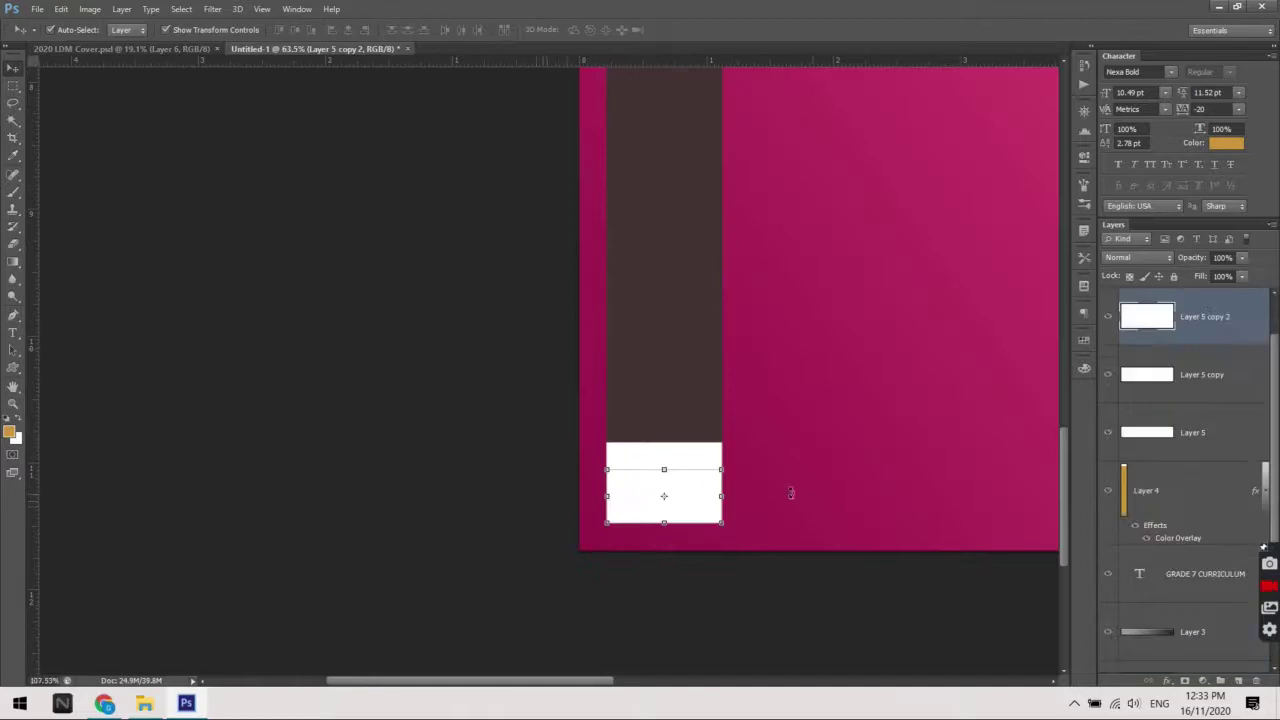
pyautogui.scroll(3, 723, 506)
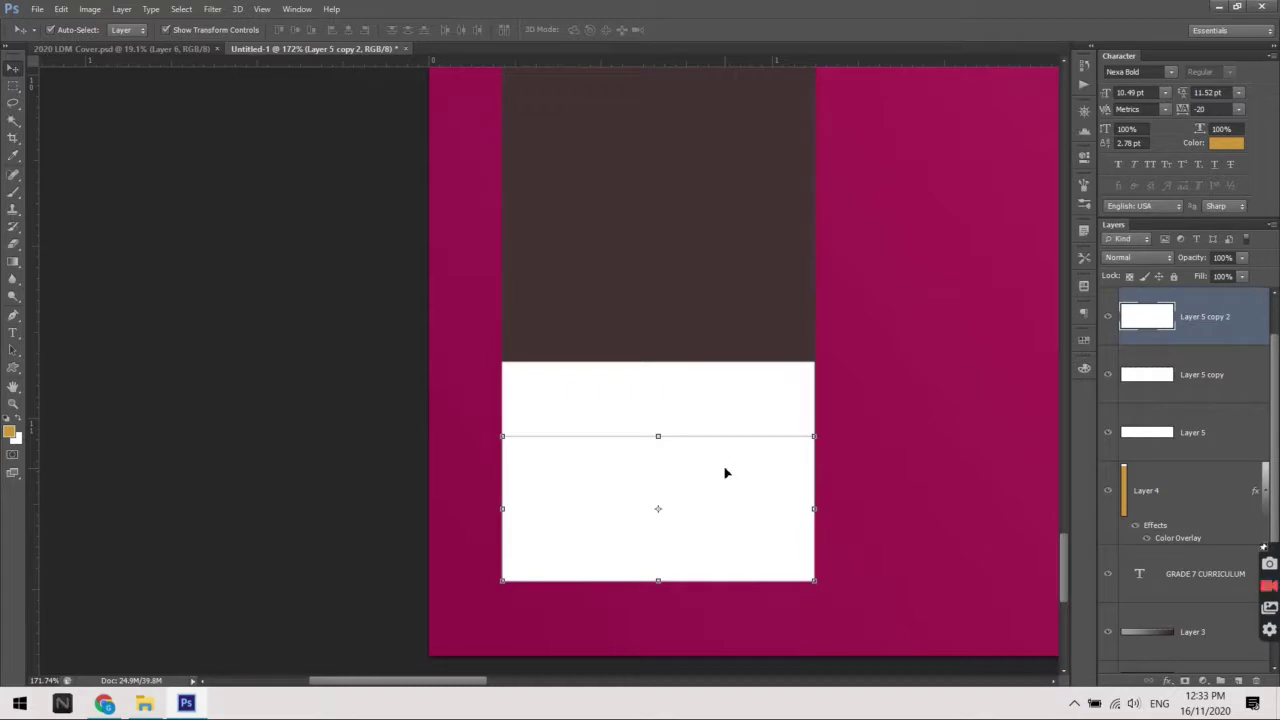
pyautogui.keyDown('ctrl'); pyautogui.click(1135, 320); pyautogui.keyUp('ctrl')
# Fill the selected block at the dark bar's base with the magenta-to-pink gradient
pyautogui.click(13, 261)
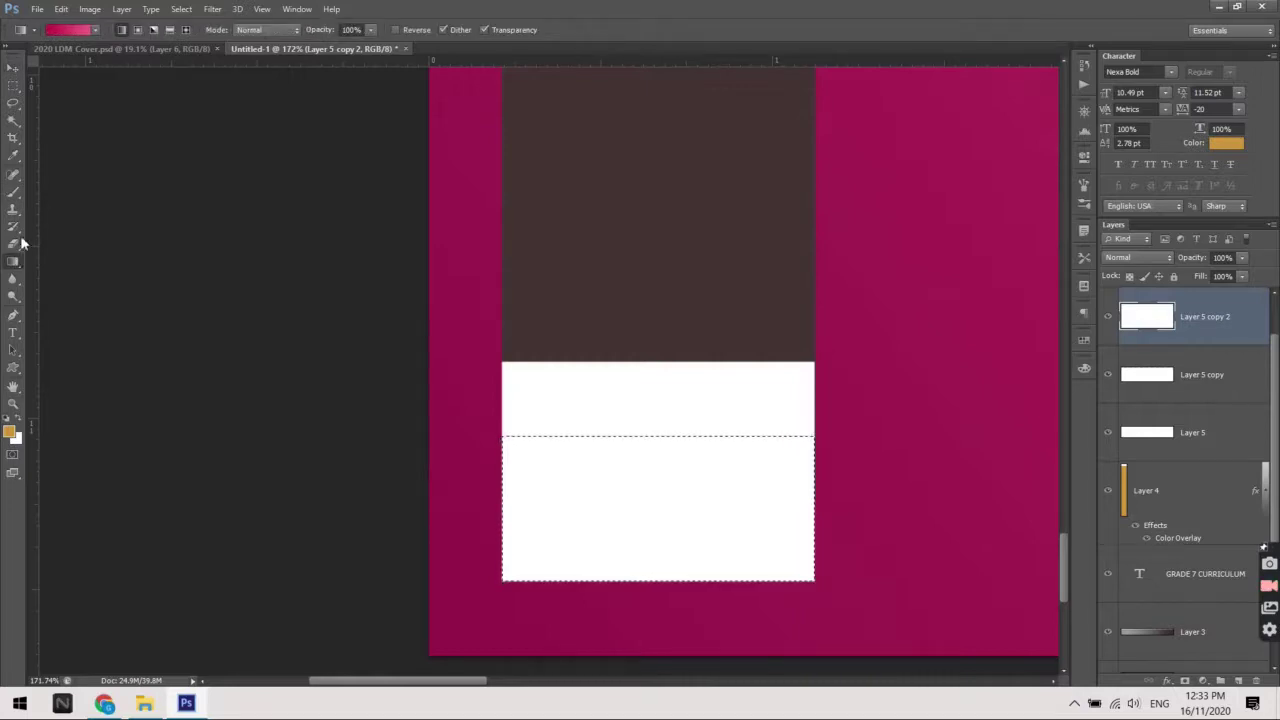
pyautogui.click(58, 30)
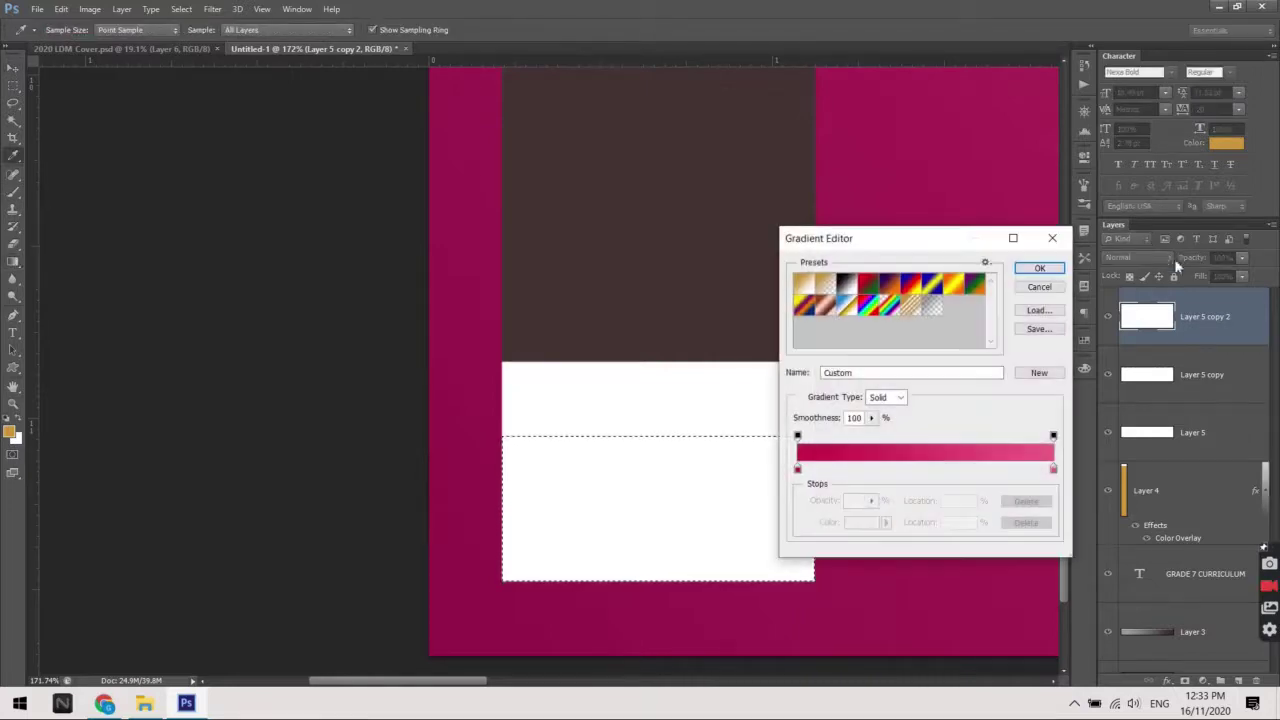
pyautogui.click(1052, 238)
pyautogui.scroll(-1, 588, 467)
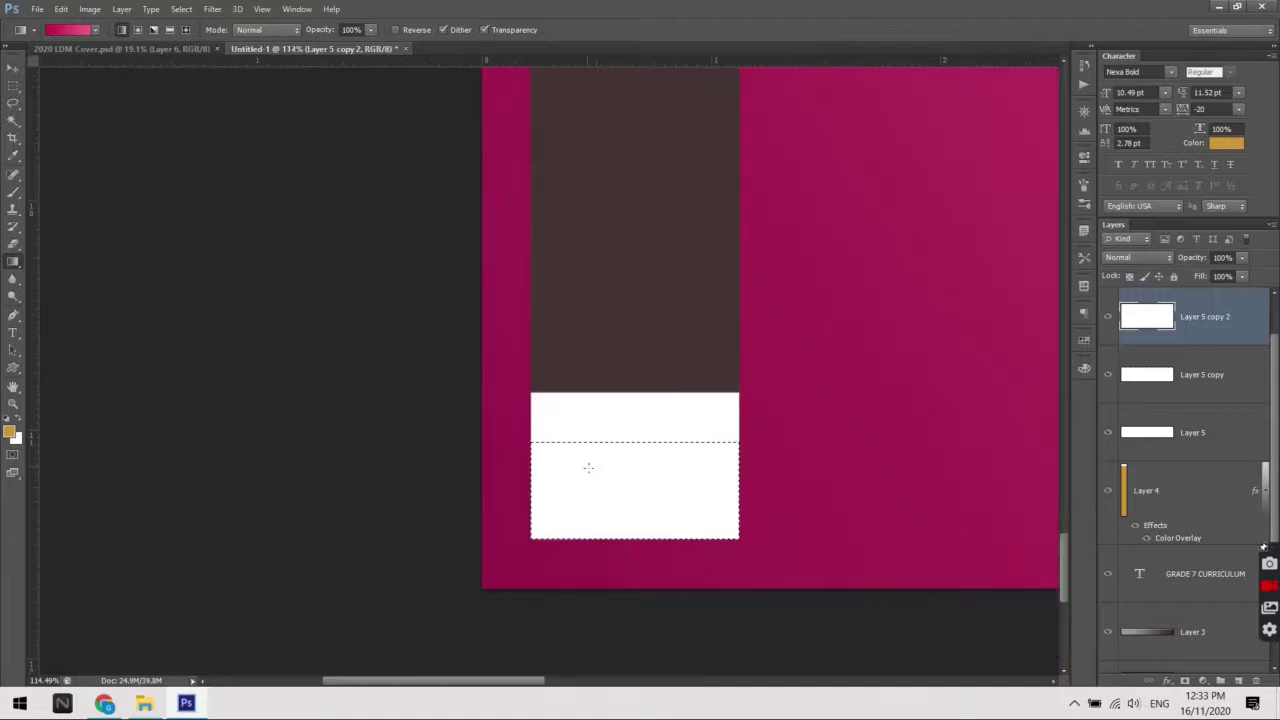
pyautogui.scroll(-2, 588, 467)
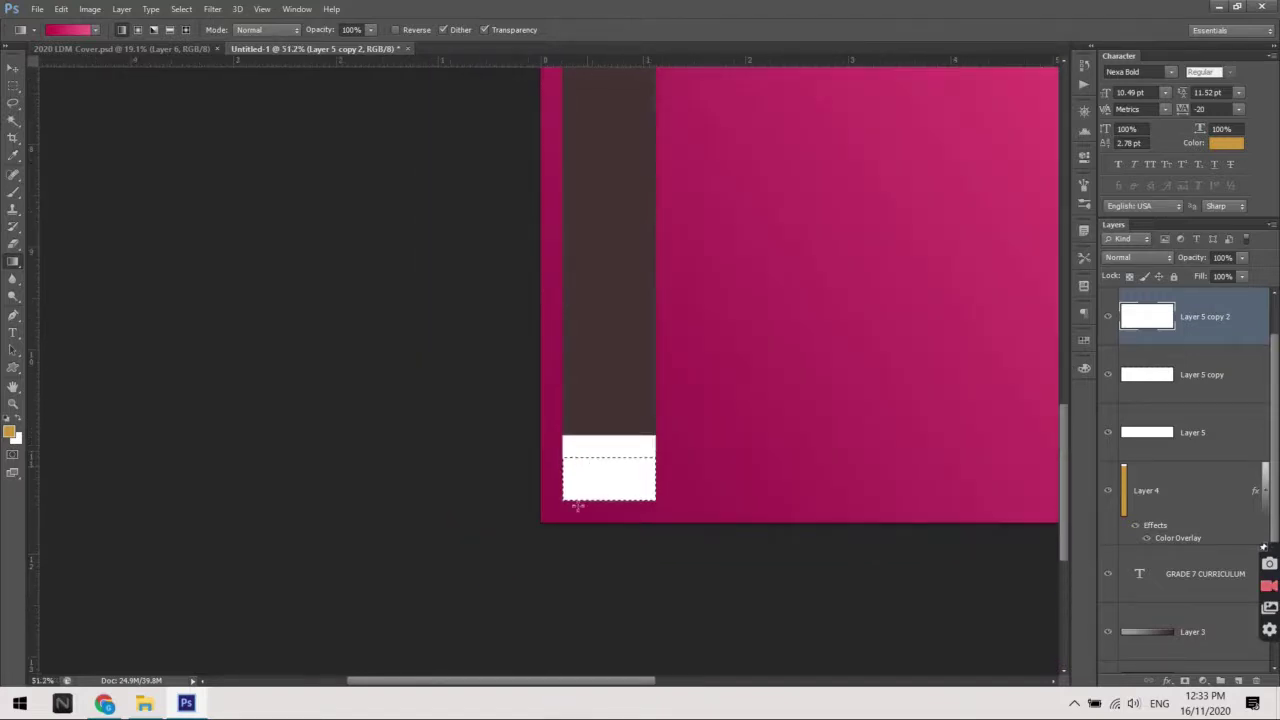
pyautogui.scroll(1, 578, 507)
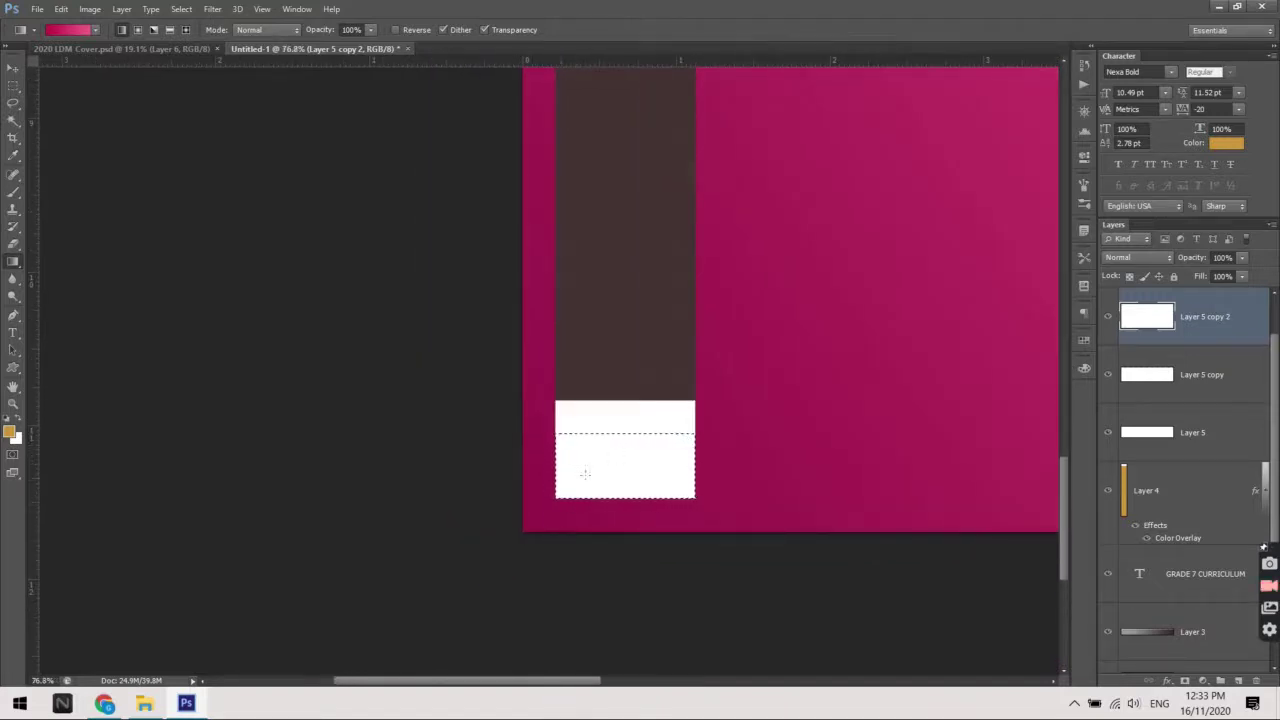
pyautogui.moveTo(440, 520); pyautogui.dragTo(774, 428)
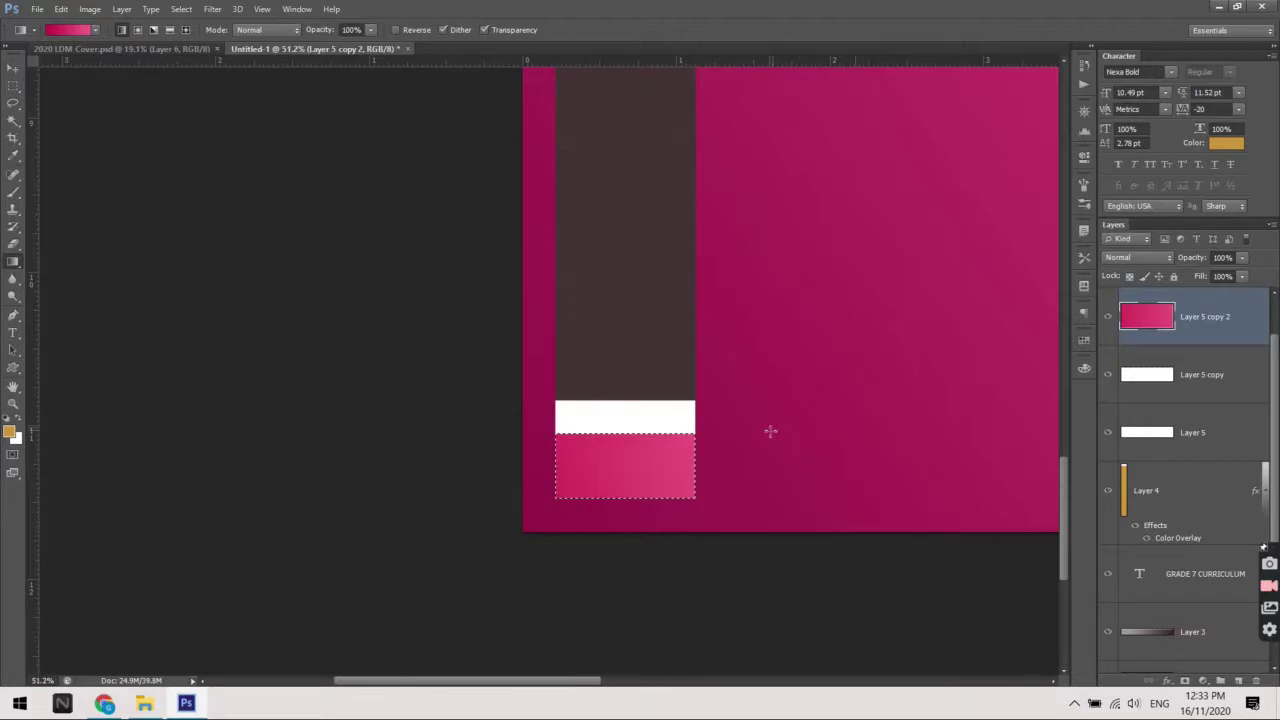
pyautogui.scroll(-1, 774, 428)
pyautogui.scroll(-3, 770, 430)
pyautogui.scroll(-1, 687, 448)
pyautogui.scroll(1, 599, 442)
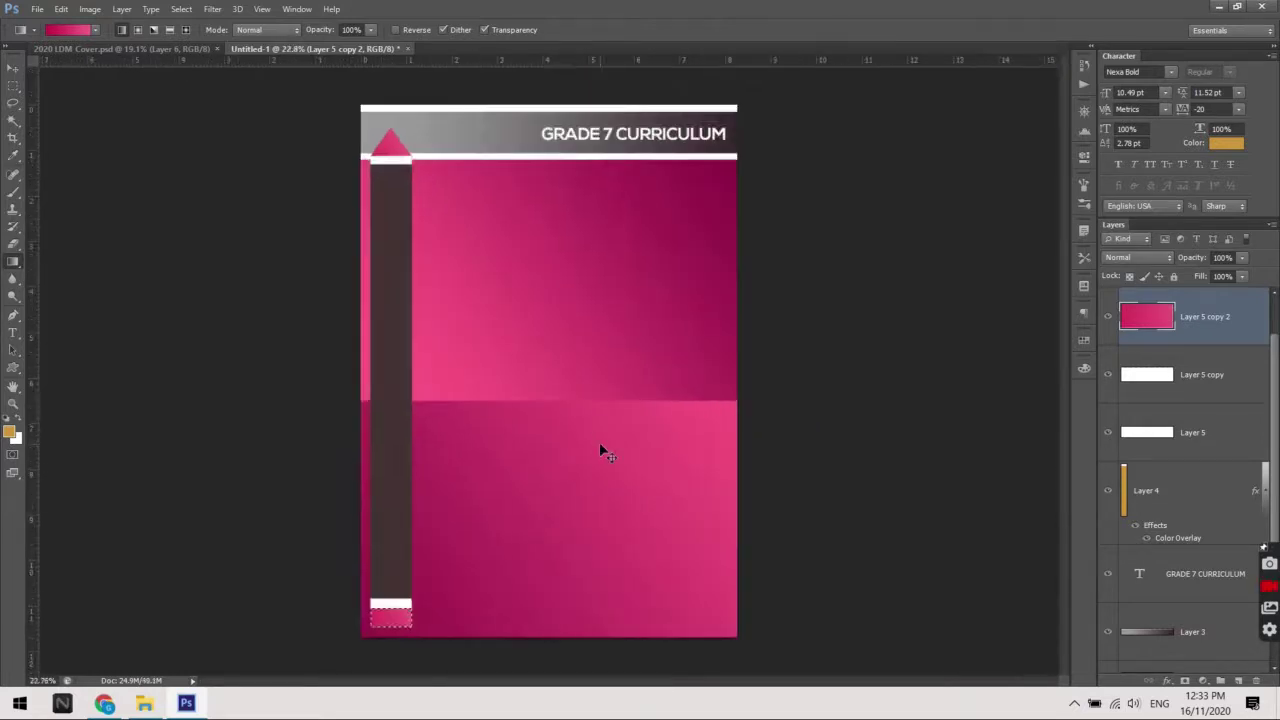
pyautogui.scroll(-1, 404, 502)
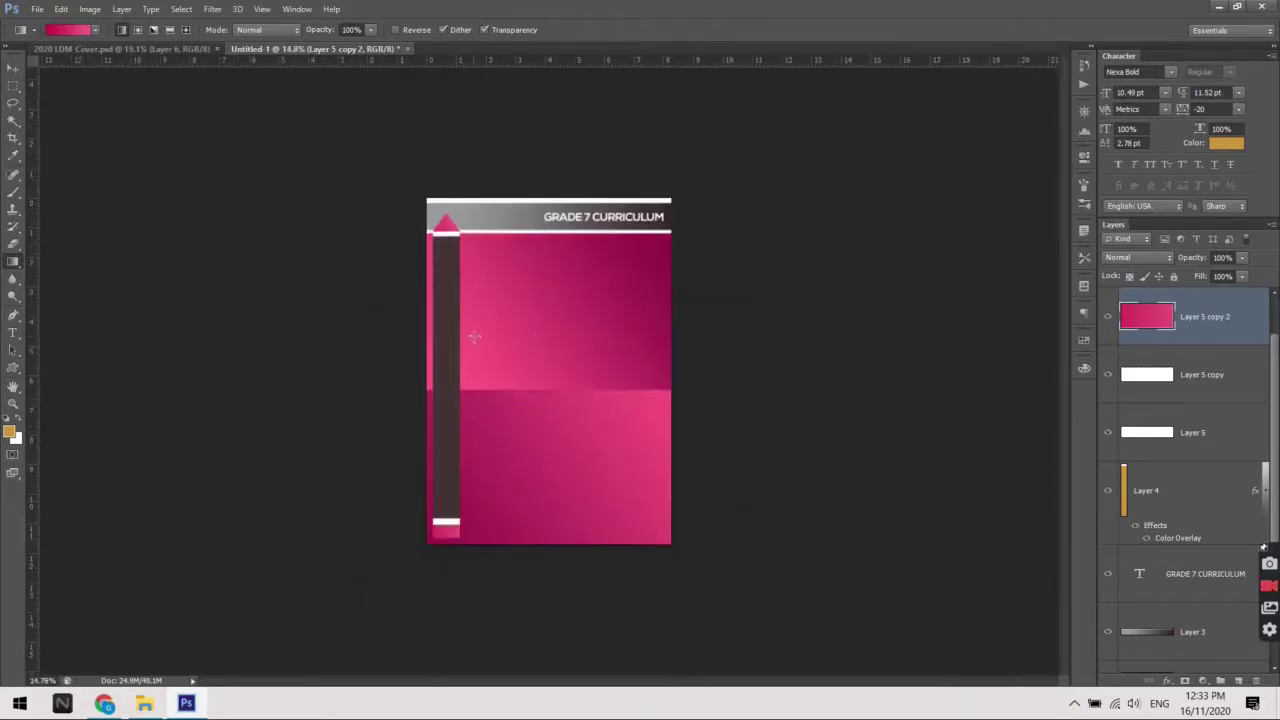
# Scale the GRADE 7 CURRICULUM header text down slightly and commit
pyautogui.scroll(1, 638, 187)
pyautogui.press('b')
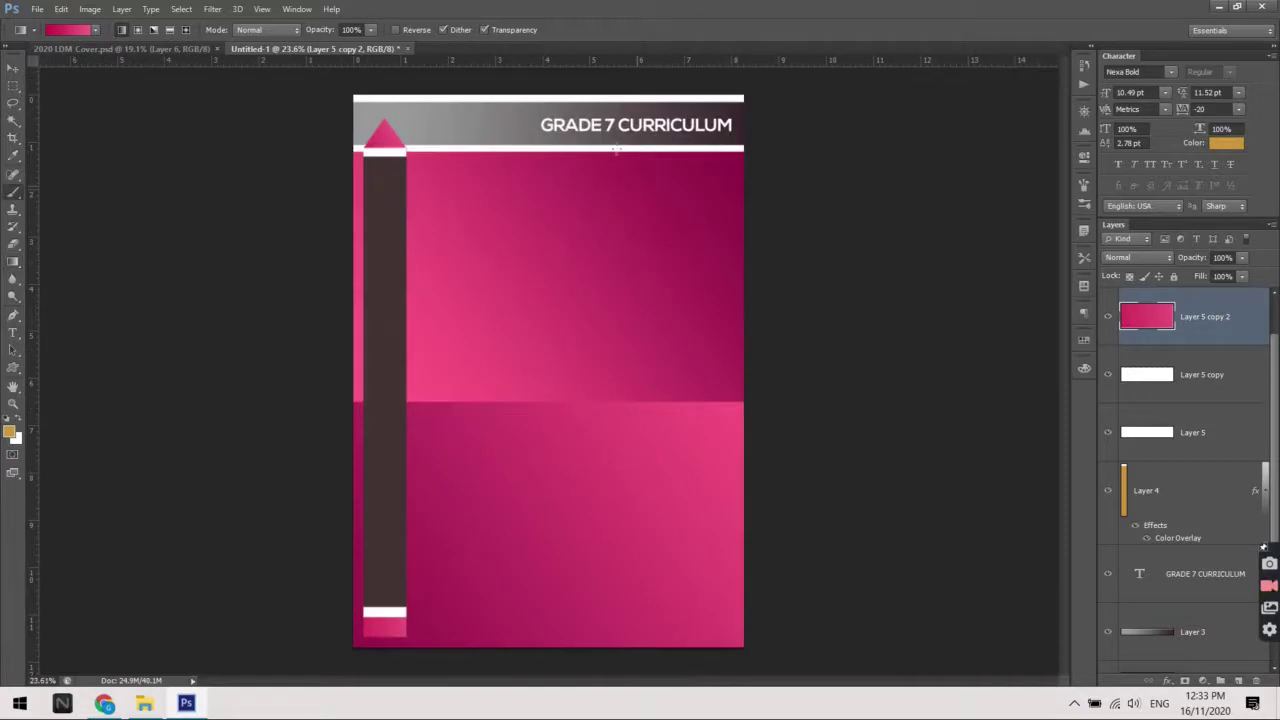
pyautogui.press('v')
pyautogui.click(600, 128)
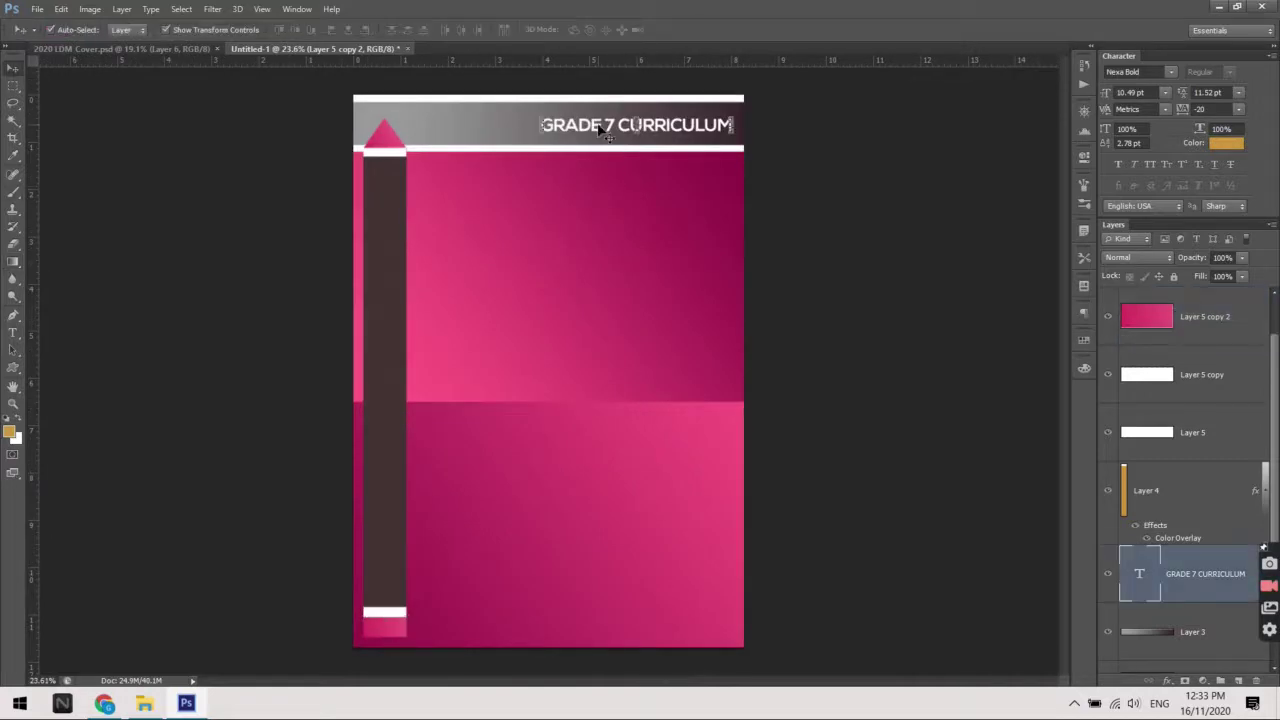
pyautogui.moveTo(535, 138); pyautogui.dragTo(557, 128)
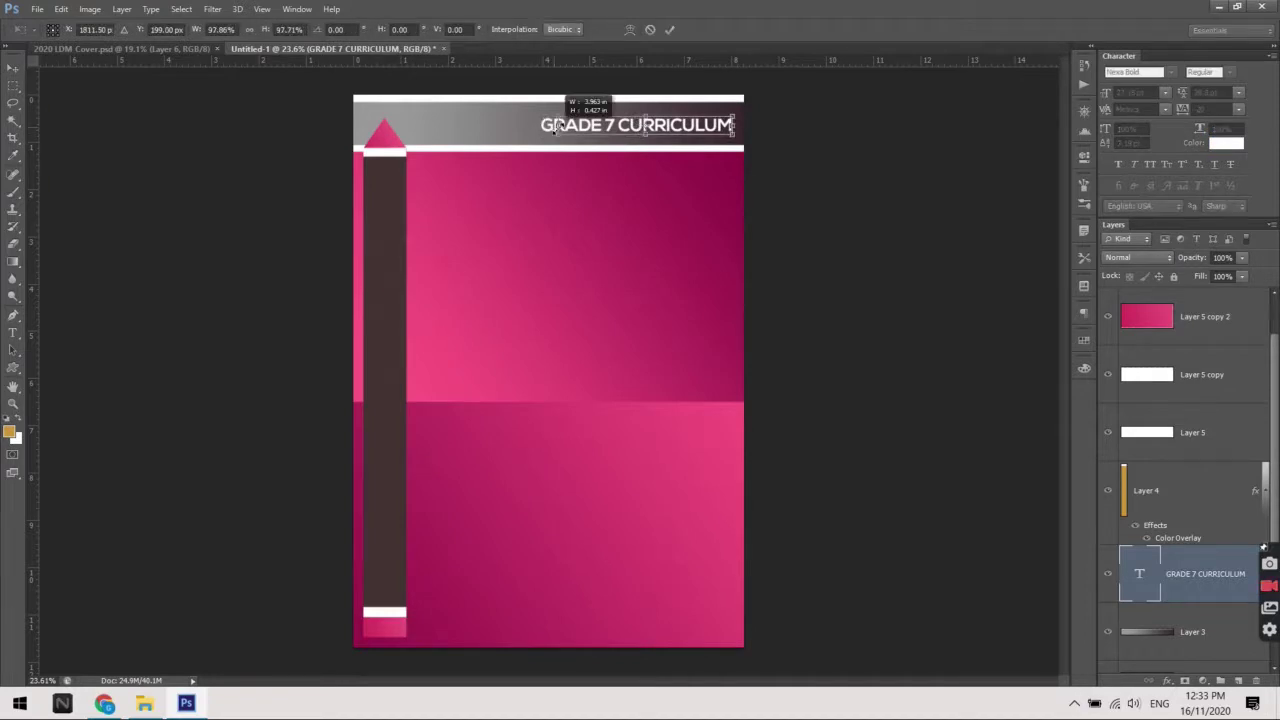
pyautogui.moveTo(557, 128); pyautogui.dragTo(575, 128)
pyautogui.press('Return')
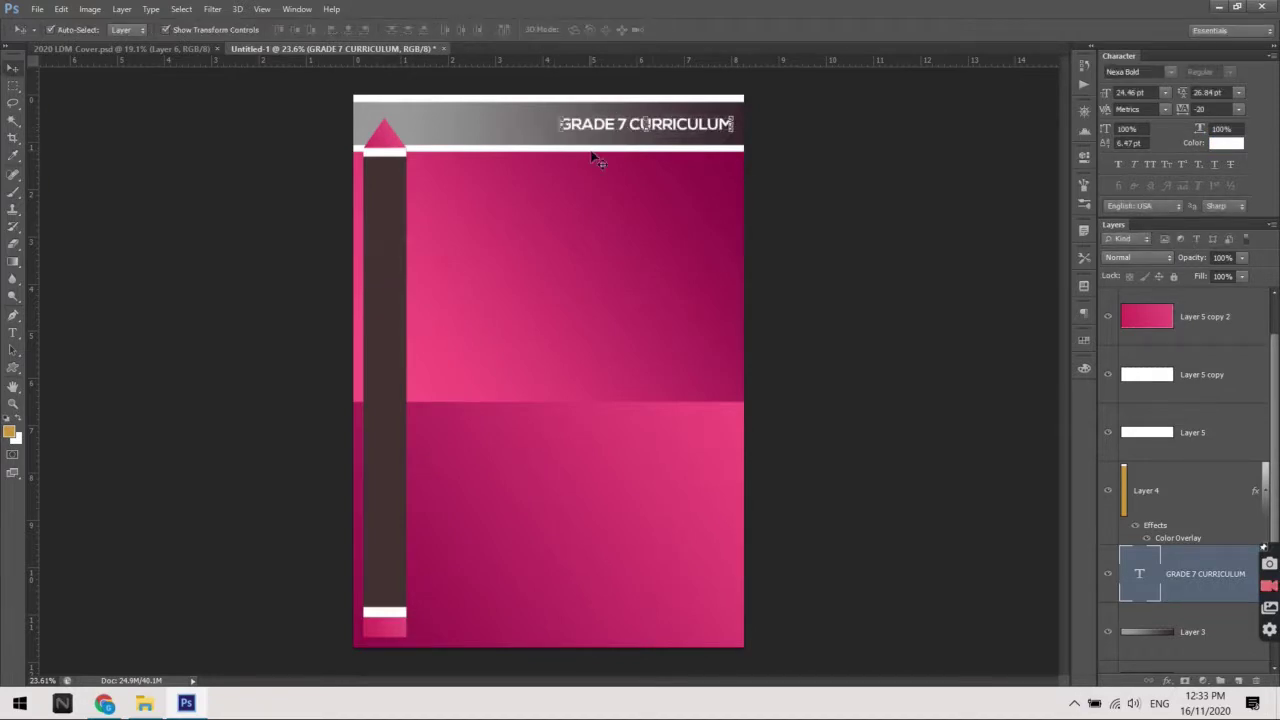
pyautogui.click(931, 194)
pyautogui.scroll(-1, 800, 250)
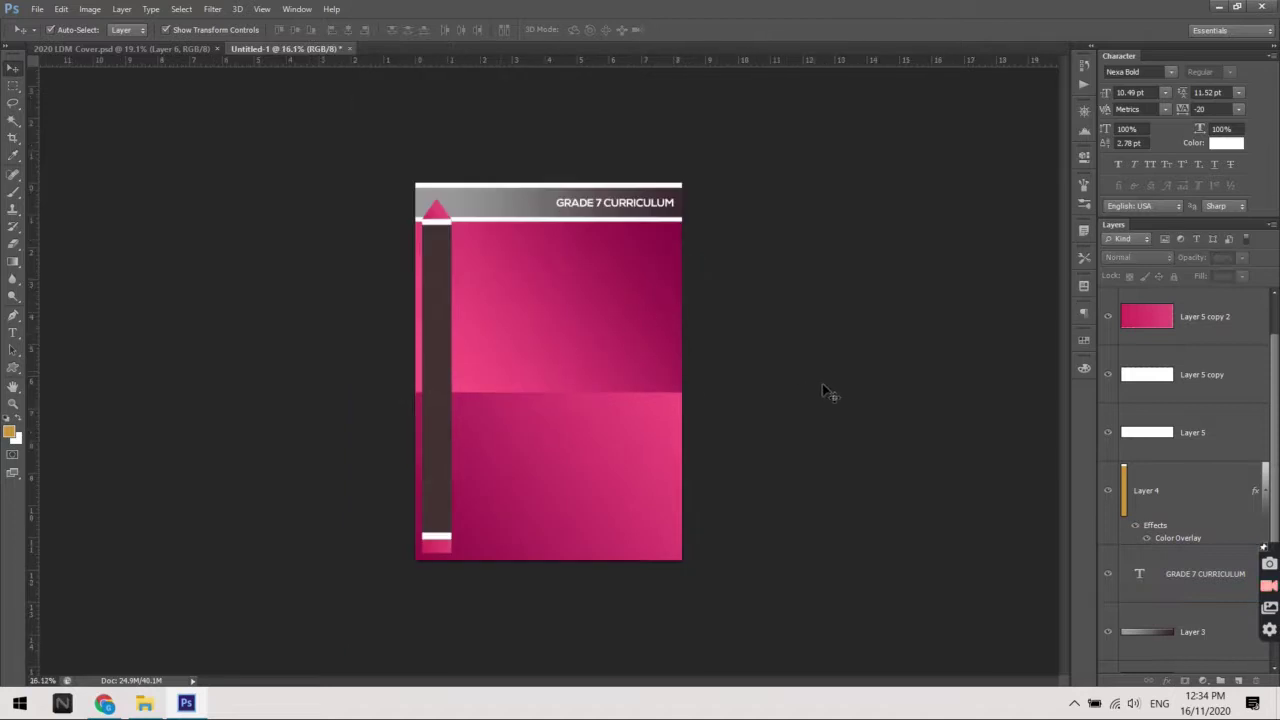
# Inspect the SY: 2020 - 2021 text on the 2020 LDM Cover reference, then return
pyautogui.click(200, 49)
pyautogui.click(418, 488)
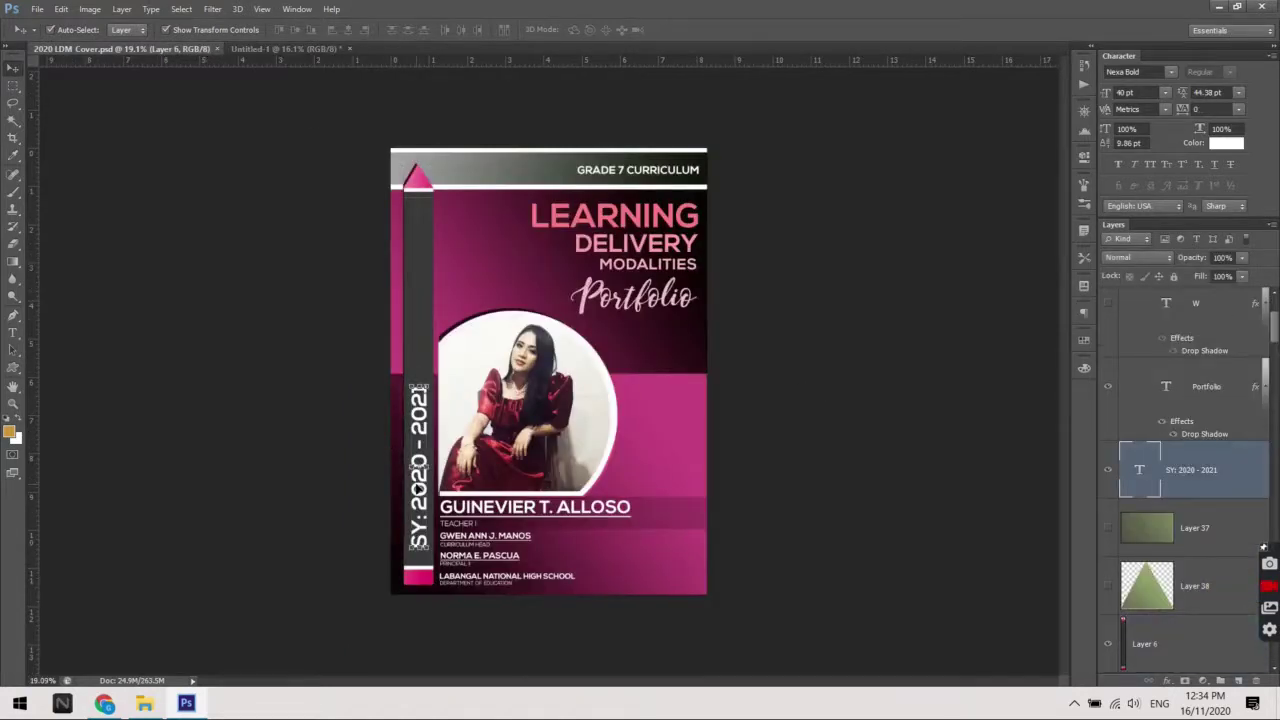
pyautogui.click(318, 48)
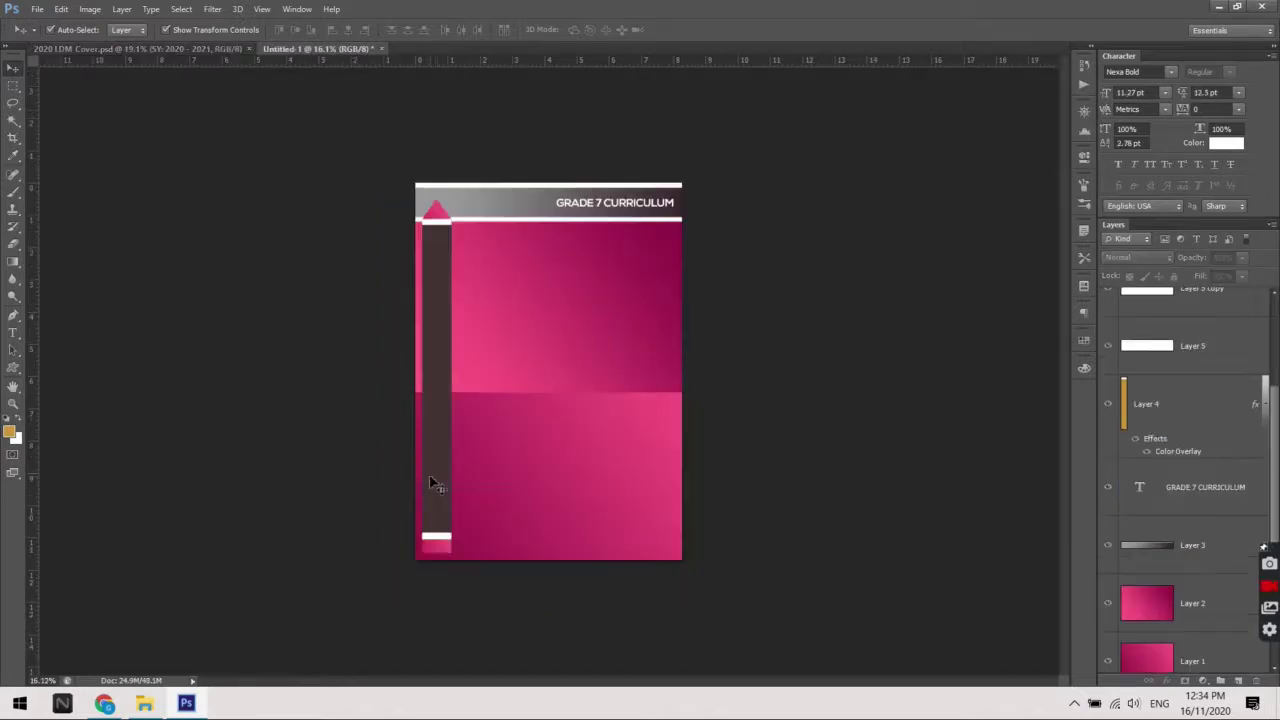
pyautogui.scroll(1, 436, 480)
pyautogui.scroll(1, 436, 471)
# Select the dark pencil bar and GRADE 7 CURRICULUM header layers in turn
pyautogui.click(388, 462)
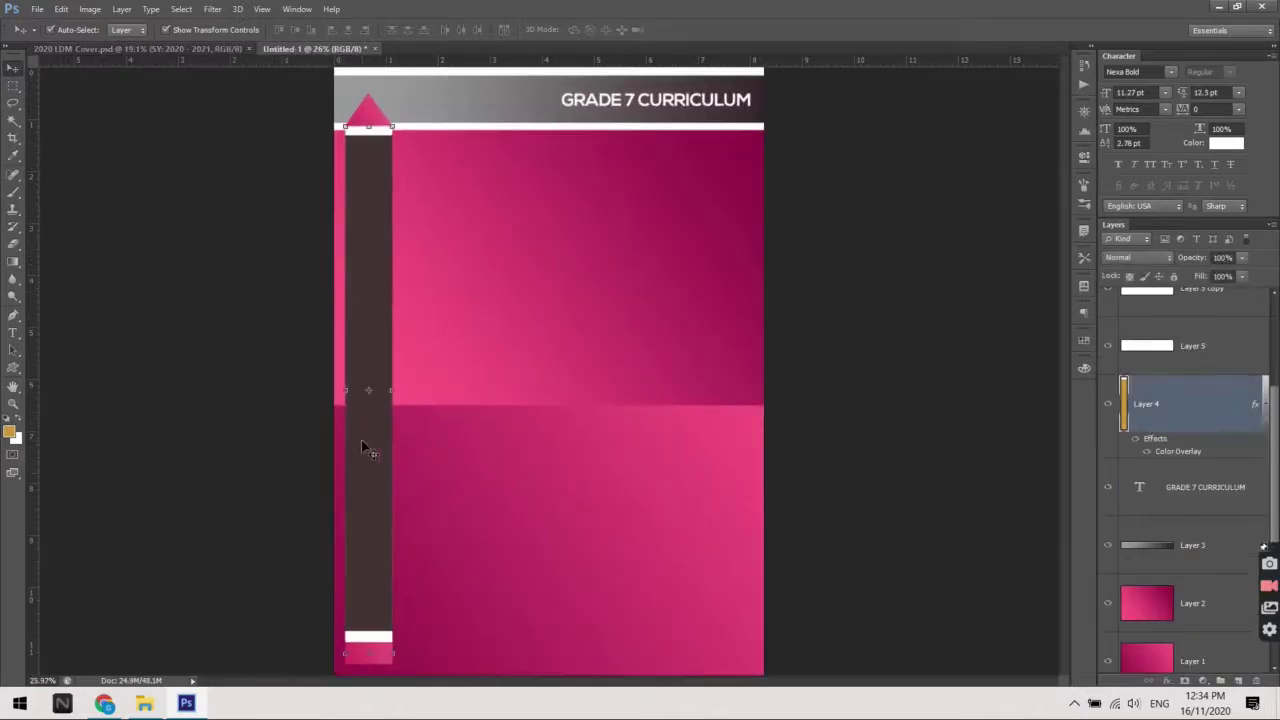
pyautogui.click(240, 279)
pyautogui.click(374, 262)
pyautogui.click(598, 100)
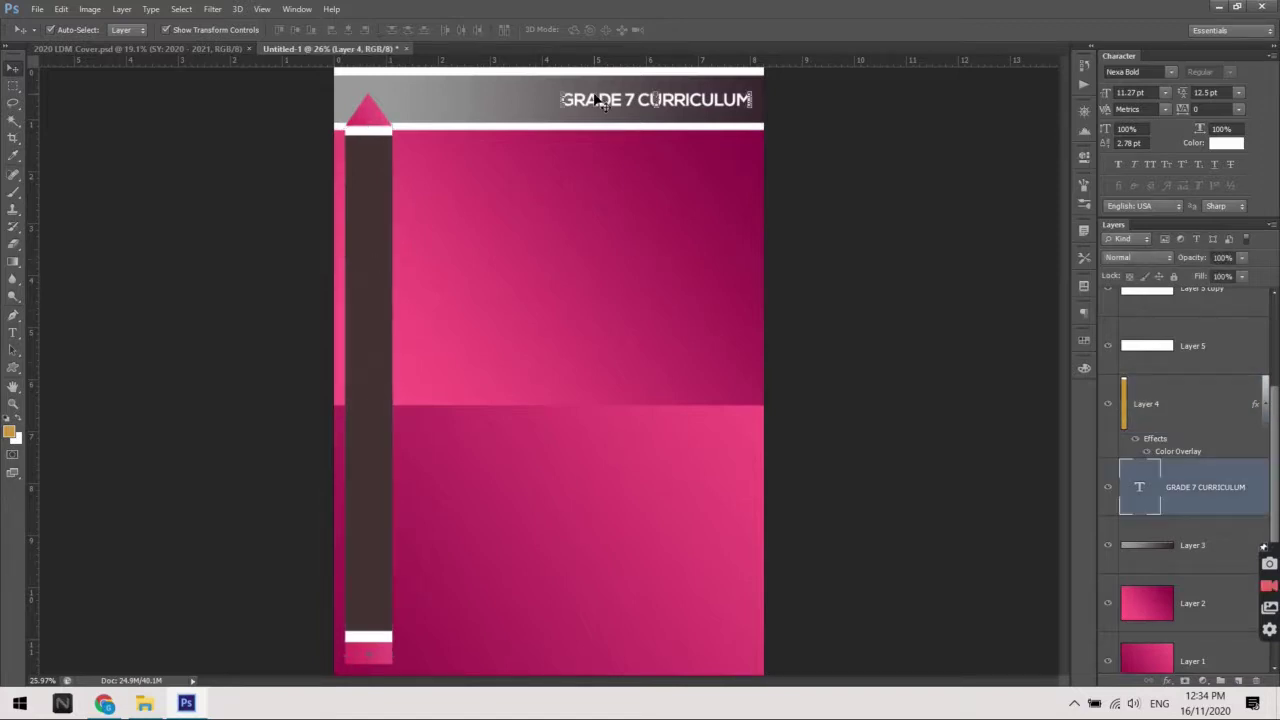
pyautogui.click(222, 245)
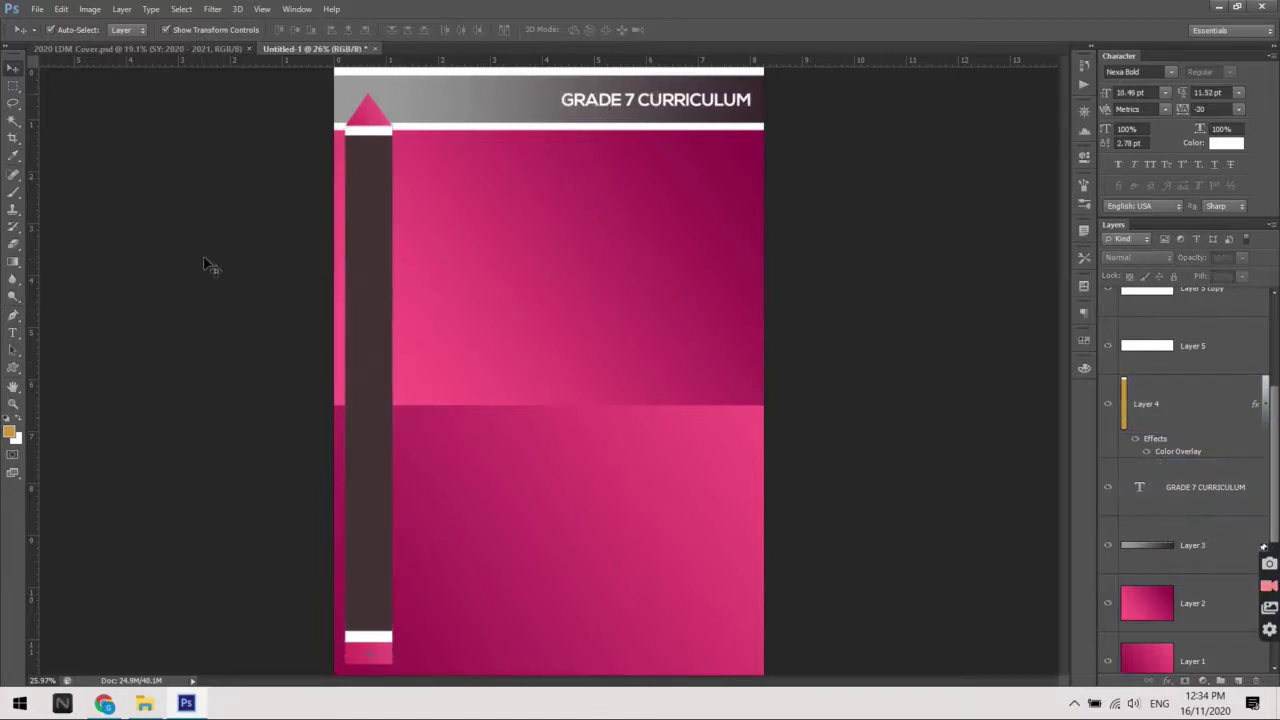
pyautogui.click(636, 110)
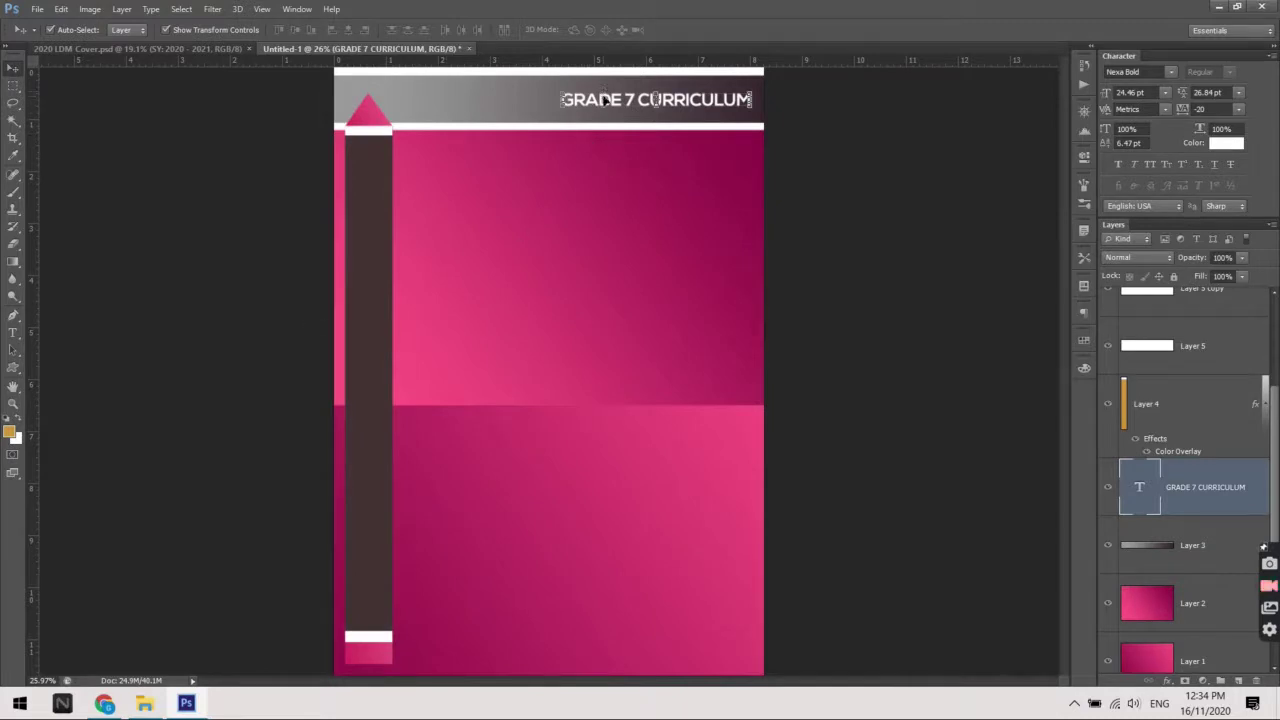
pyautogui.click(358, 434)
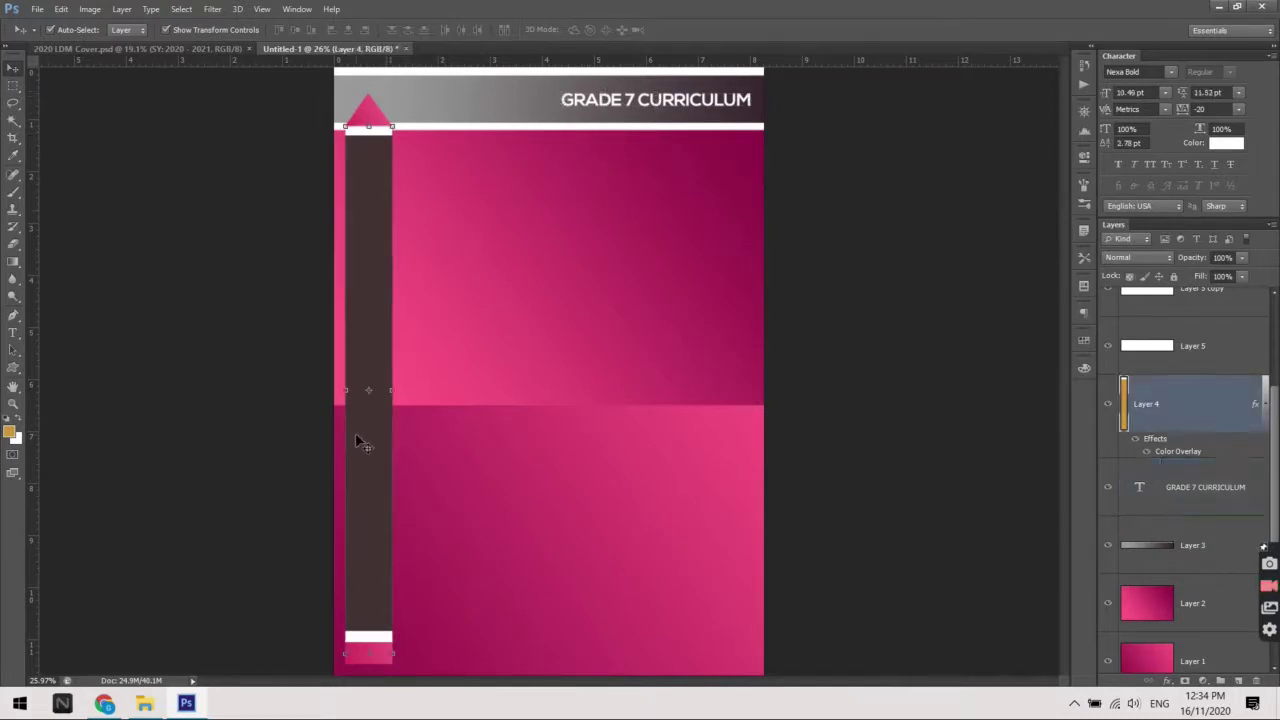
pyautogui.click(608, 101)
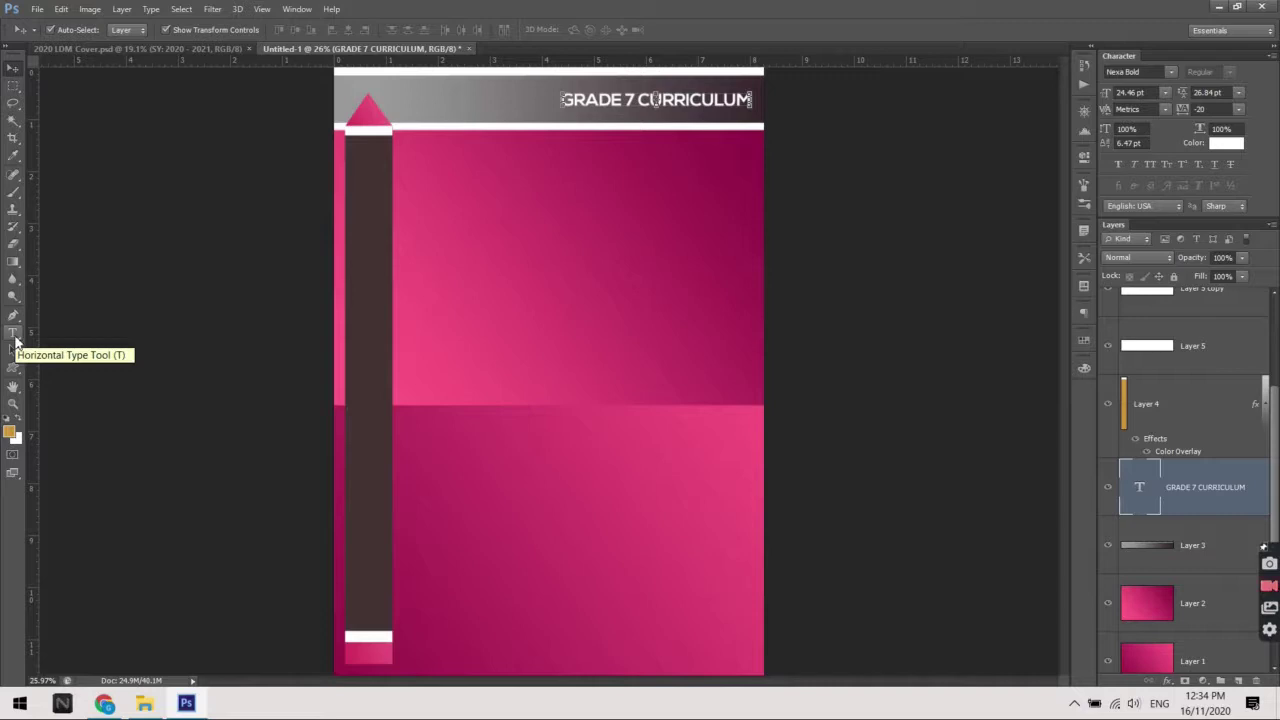
# Look at the horizontal and vertical text tool options, then go back to the Move tool
pyautogui.click(15, 341)
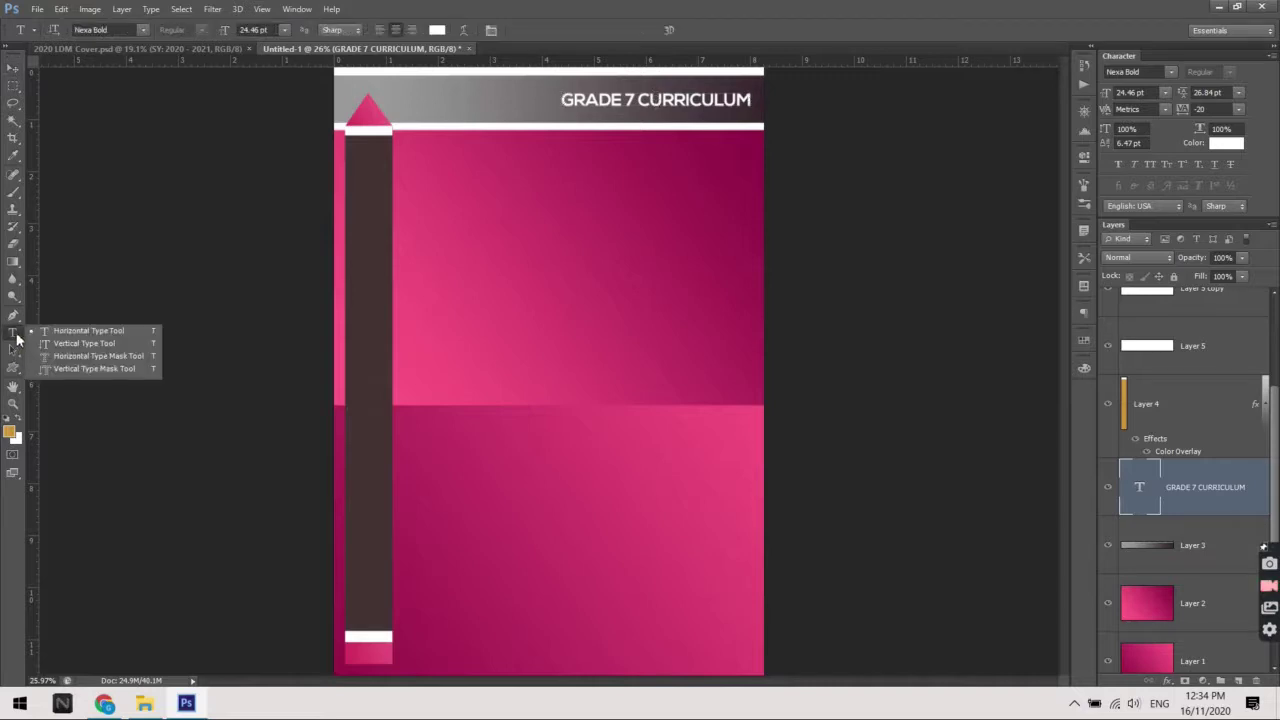
pyautogui.click(16, 340)
pyautogui.click(19, 340)
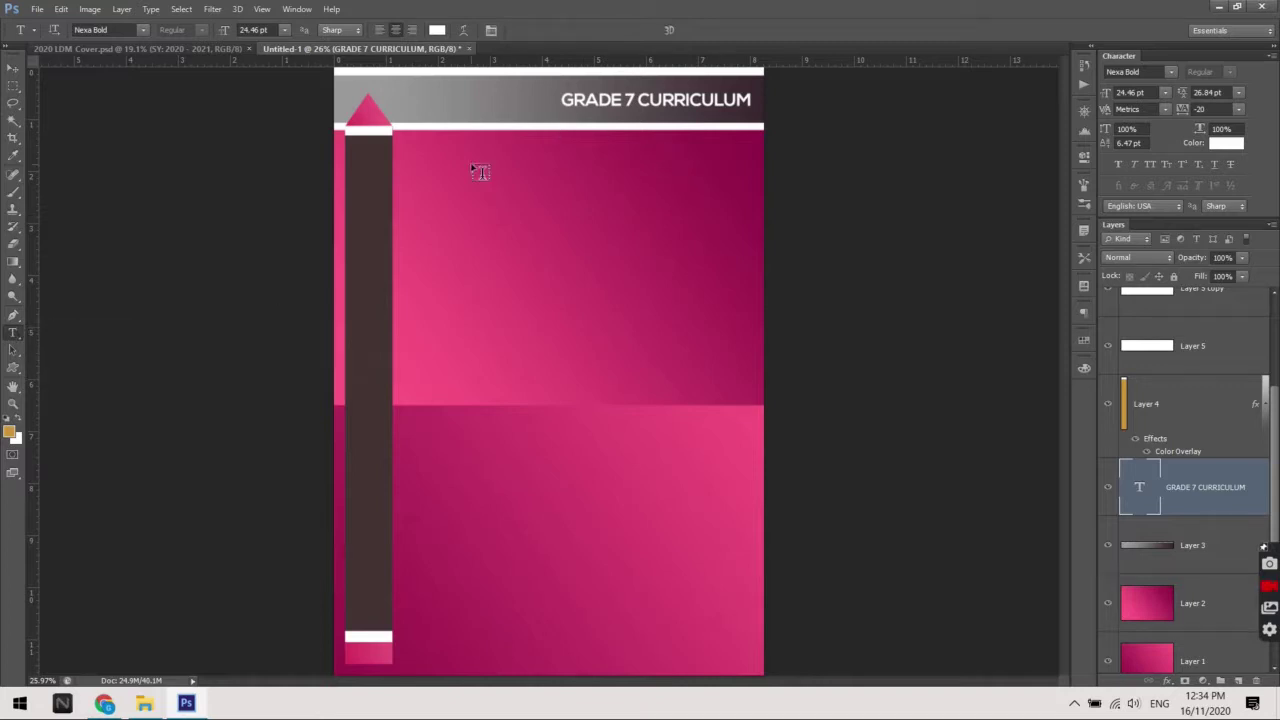
pyautogui.press('v')
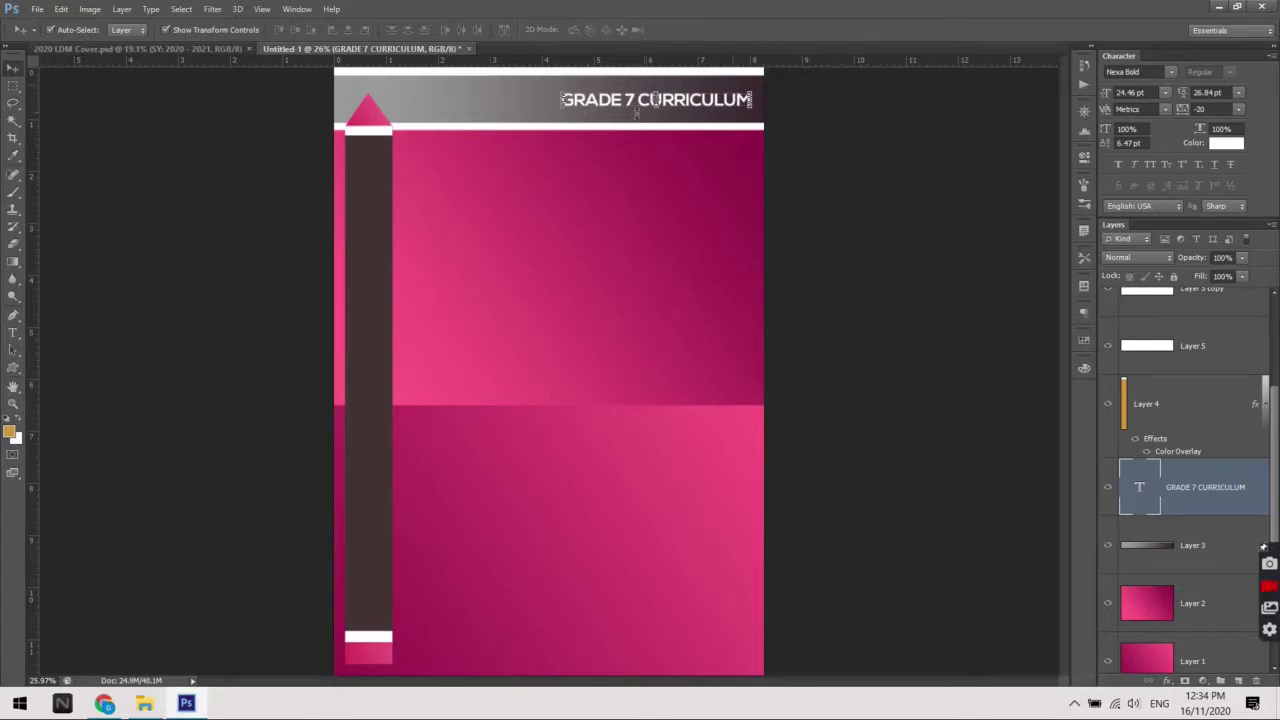
# Duplicate the GRADE 7 CURRICULUM text mid-page and rotate the copy -90° to vertical
pyautogui.moveTo(626, 101); pyautogui.dragTo(505, 310)
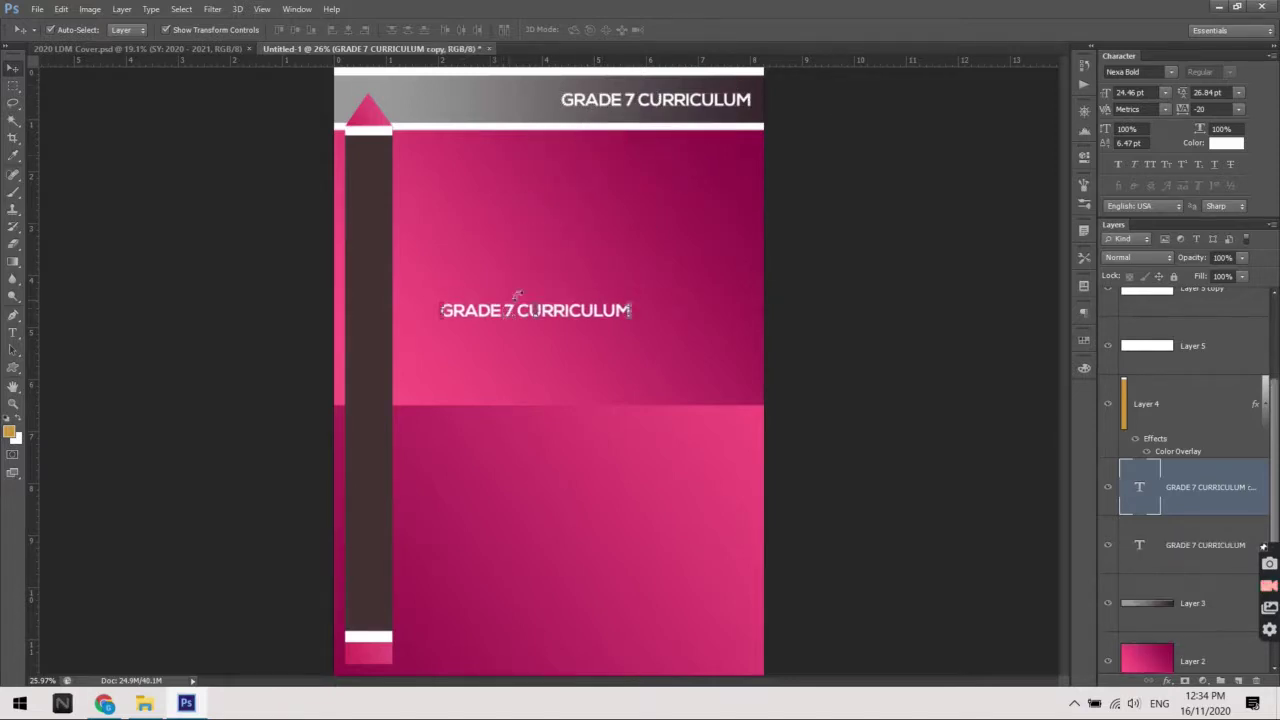
pyautogui.hotkey('ctrl', 't')
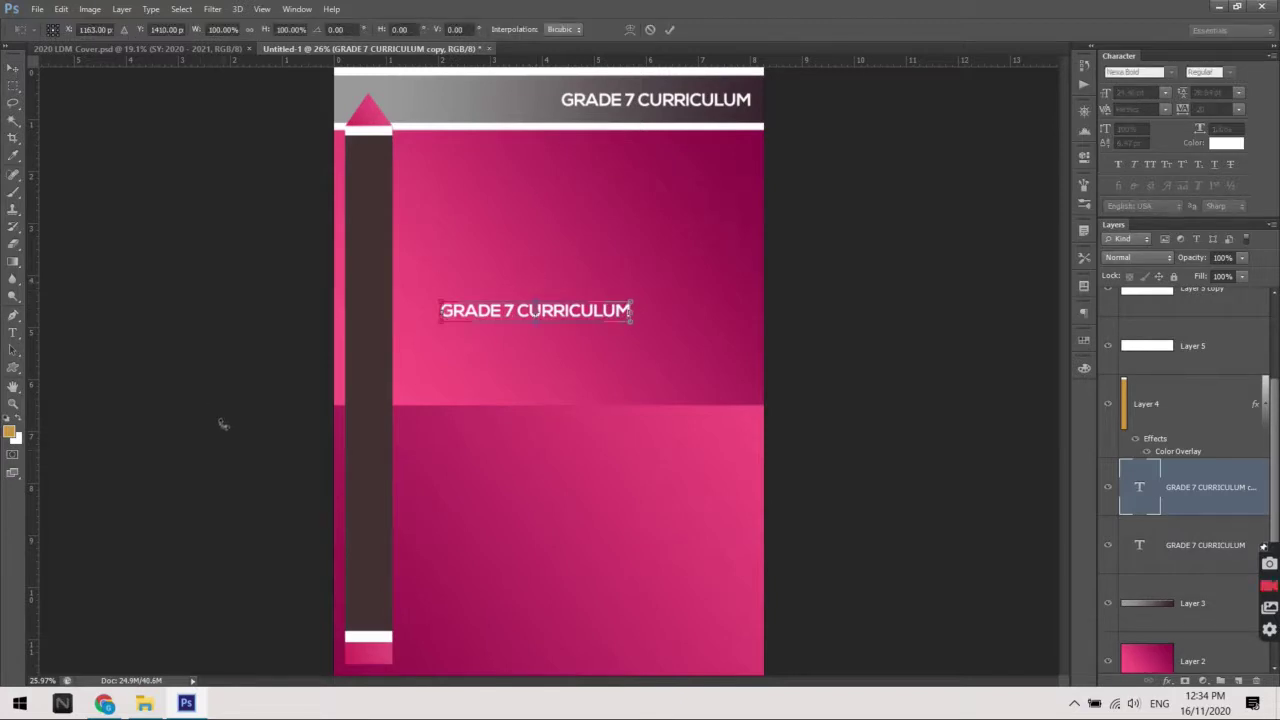
pyautogui.press('Return')
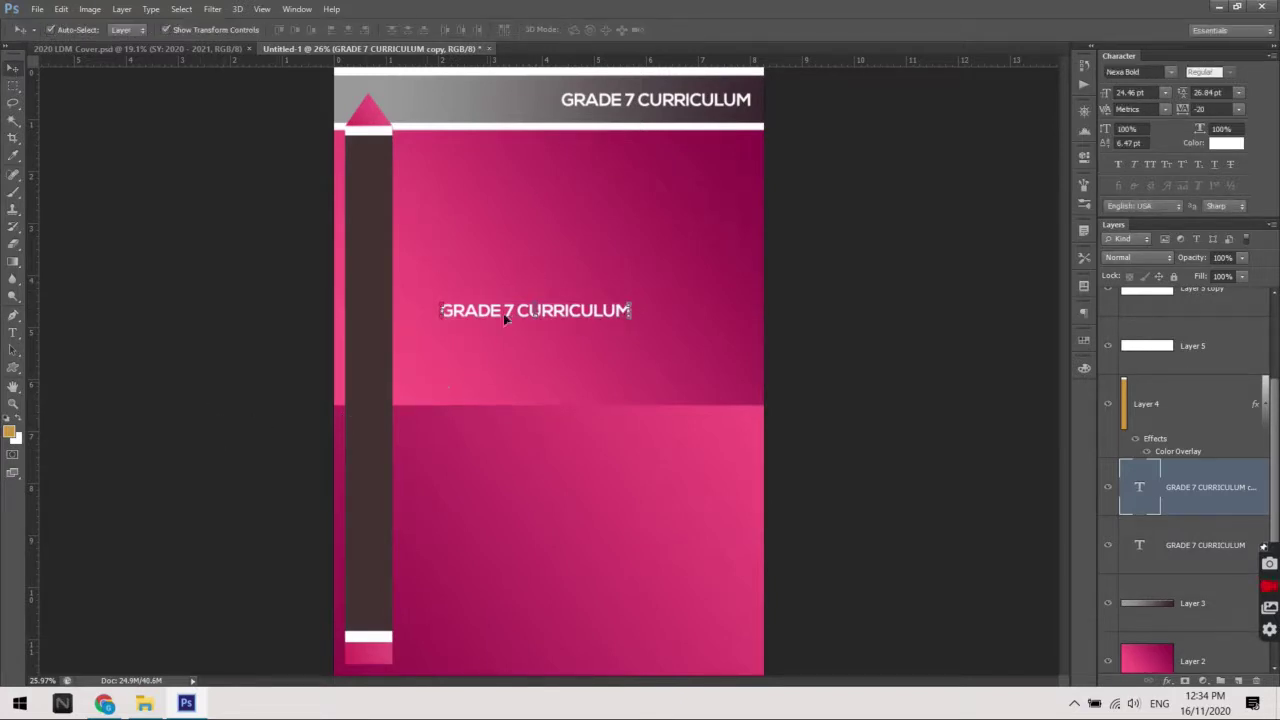
pyautogui.hotkey('ctrl', 't')
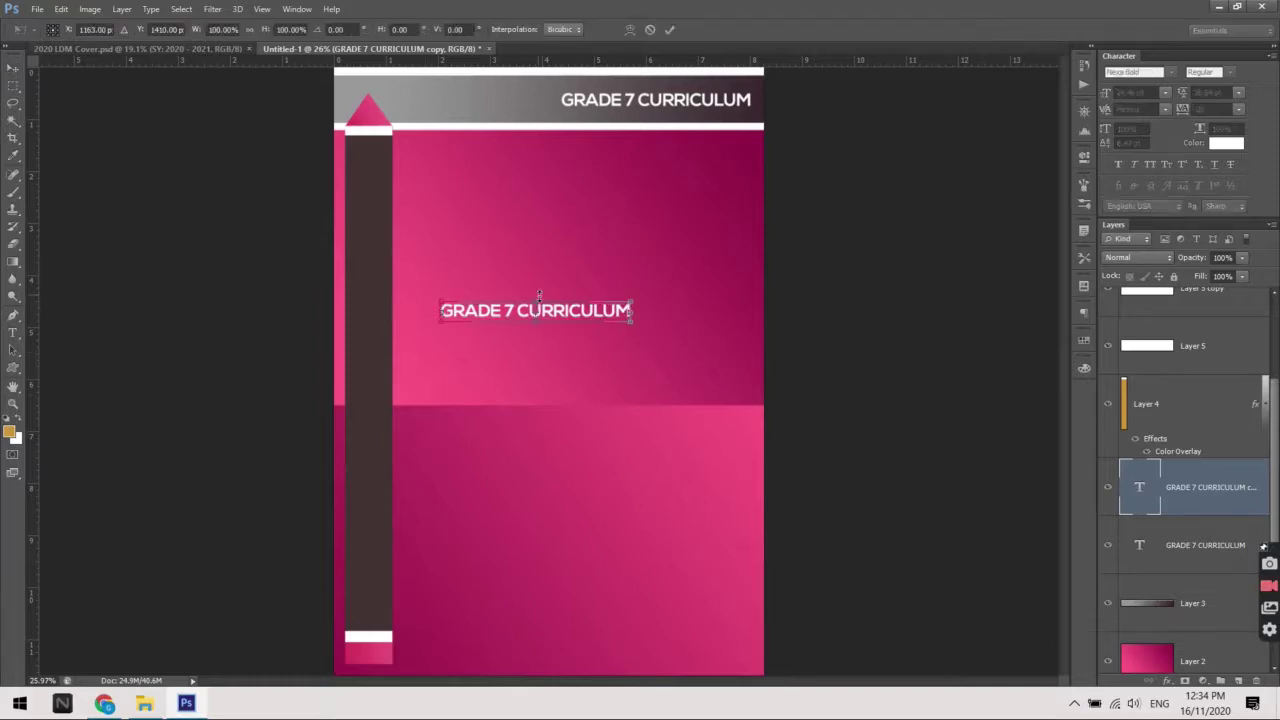
pyautogui.moveTo(535, 294); pyautogui.dragTo(500, 318)
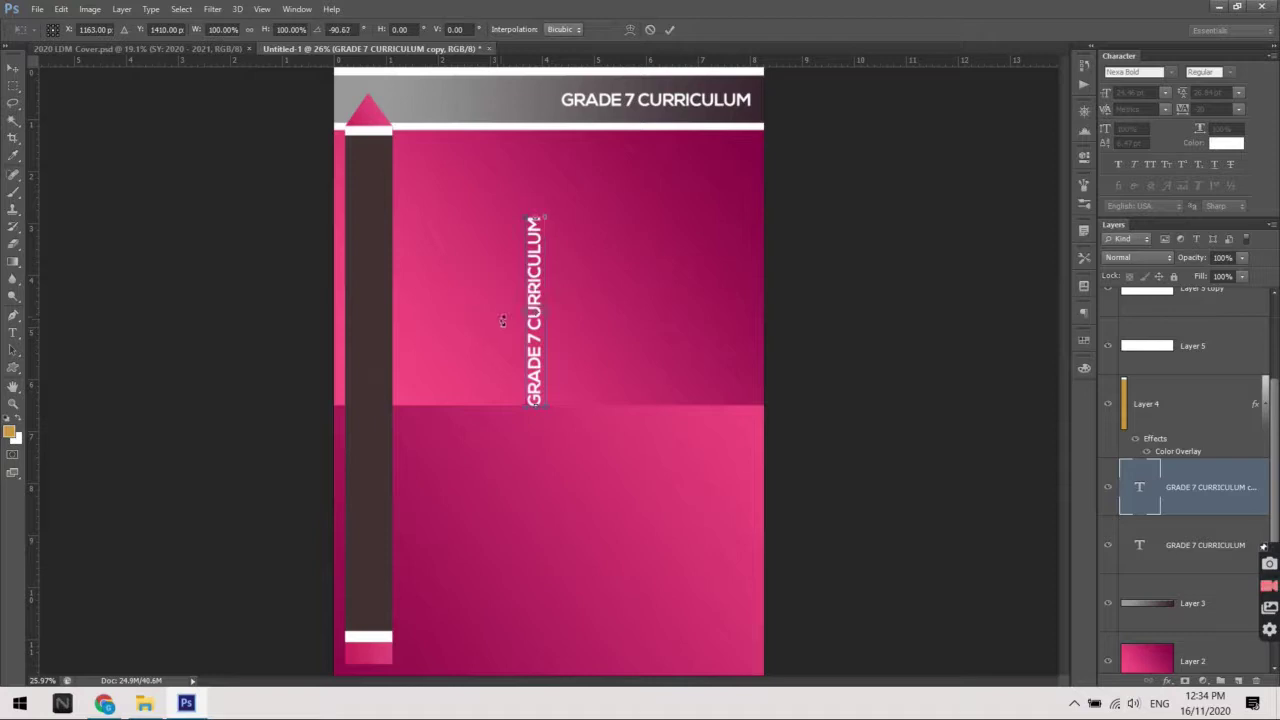
pyautogui.press('Return')
# Place the vertical text on the dark pencil bar, its layer at the top of the stack
pyautogui.moveTo(540, 368)
pyautogui.mouseDown()
pyautogui.moveTo(320, 464)
pyautogui.moveTo(371, 475)
pyautogui.moveTo(398, 540)
pyautogui.mouseUp()
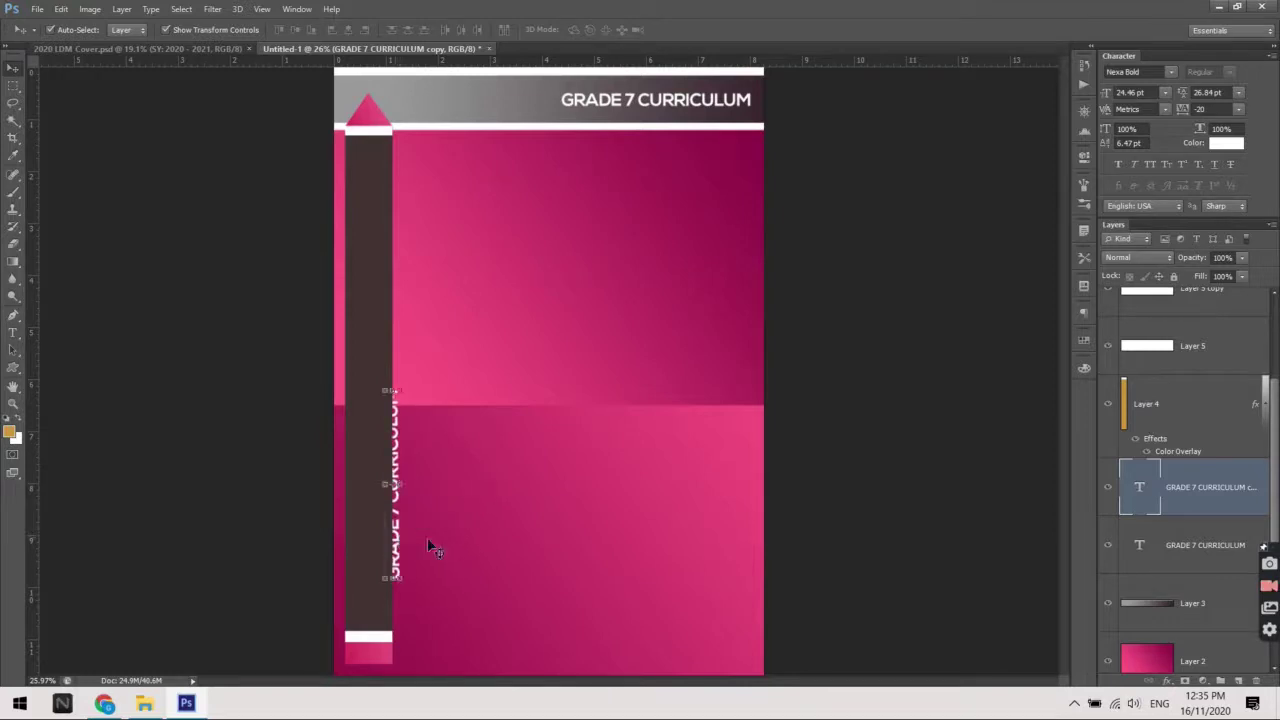
pyautogui.scroll(-3, 1211, 400)
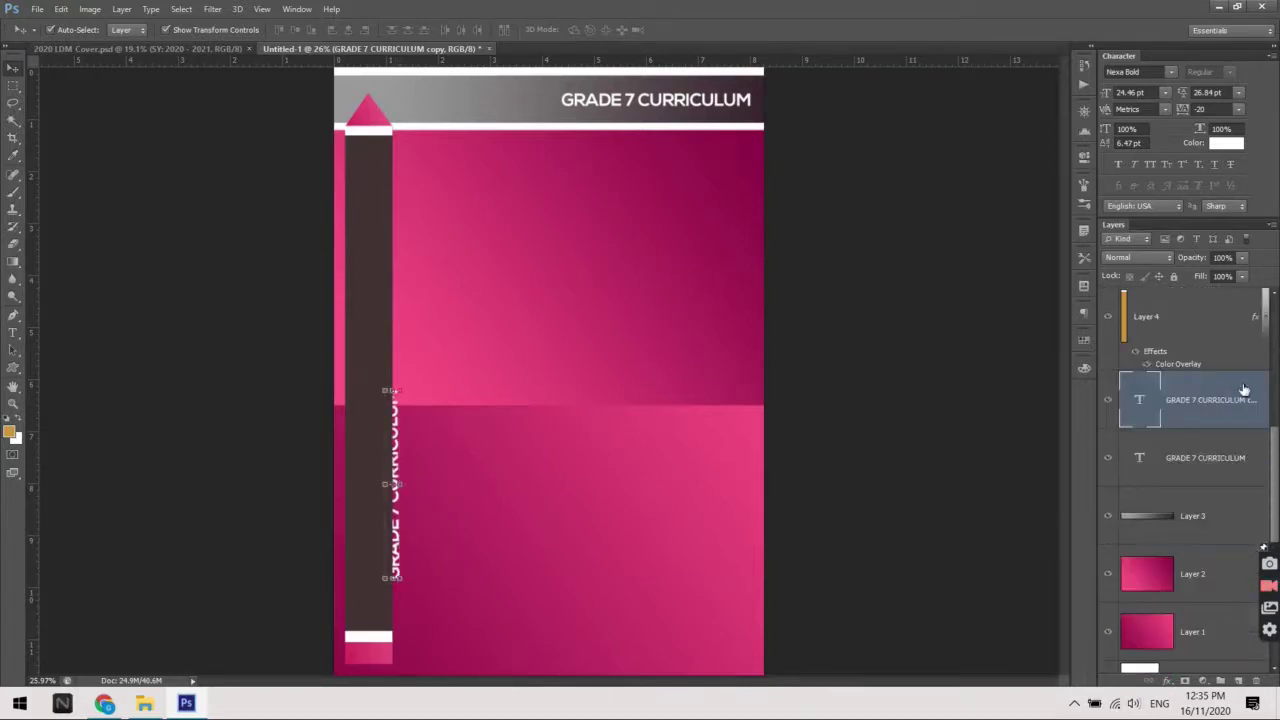
pyautogui.moveTo(1251, 388); pyautogui.dragTo(1241, 256)
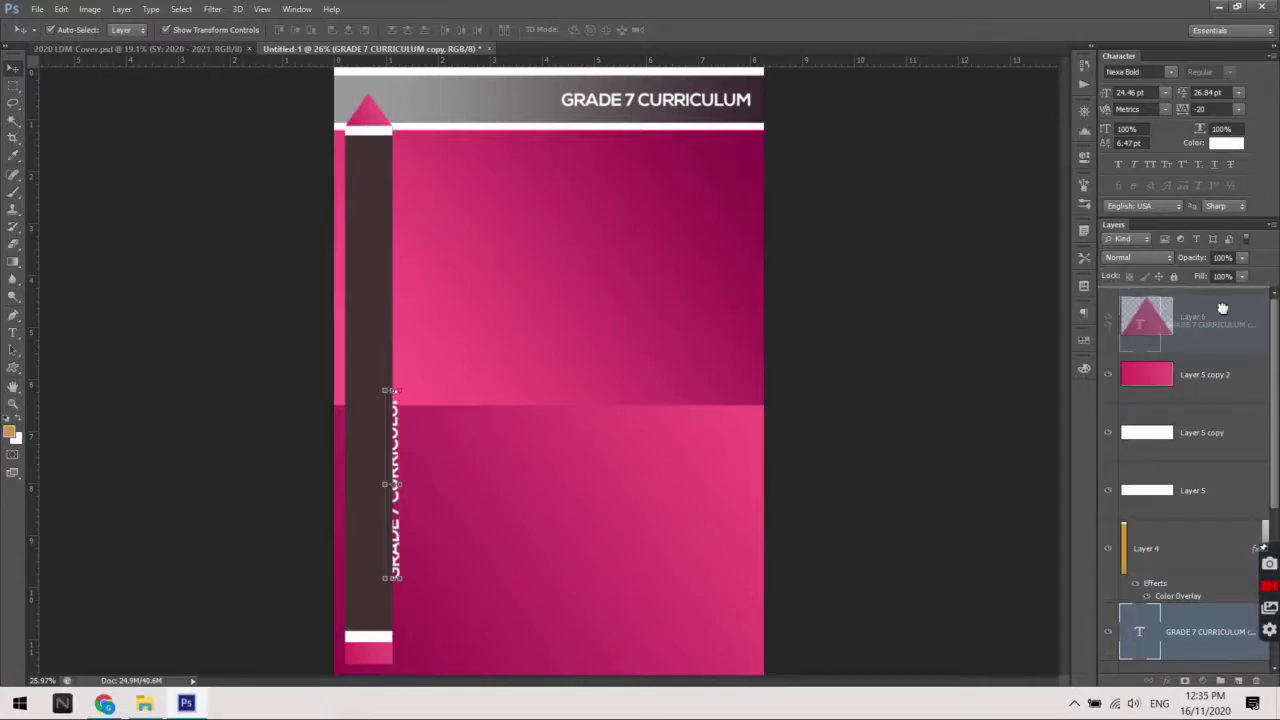
pyautogui.moveTo(1241, 256); pyautogui.dragTo(1223, 292)
pyautogui.scroll(1, 386, 520)
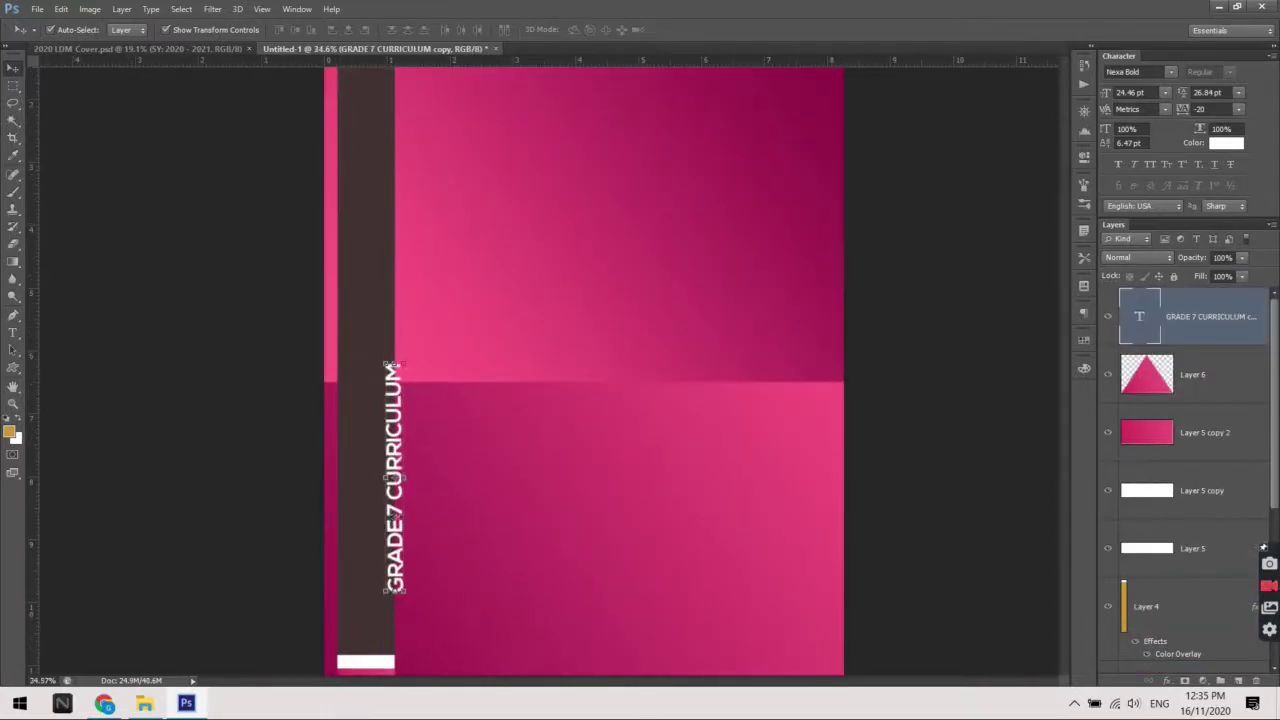
pyautogui.moveTo(396, 516); pyautogui.dragTo(368, 566)
# Replace the vertical bar text with 'SY:2020 - 2021'
pyautogui.press('t')
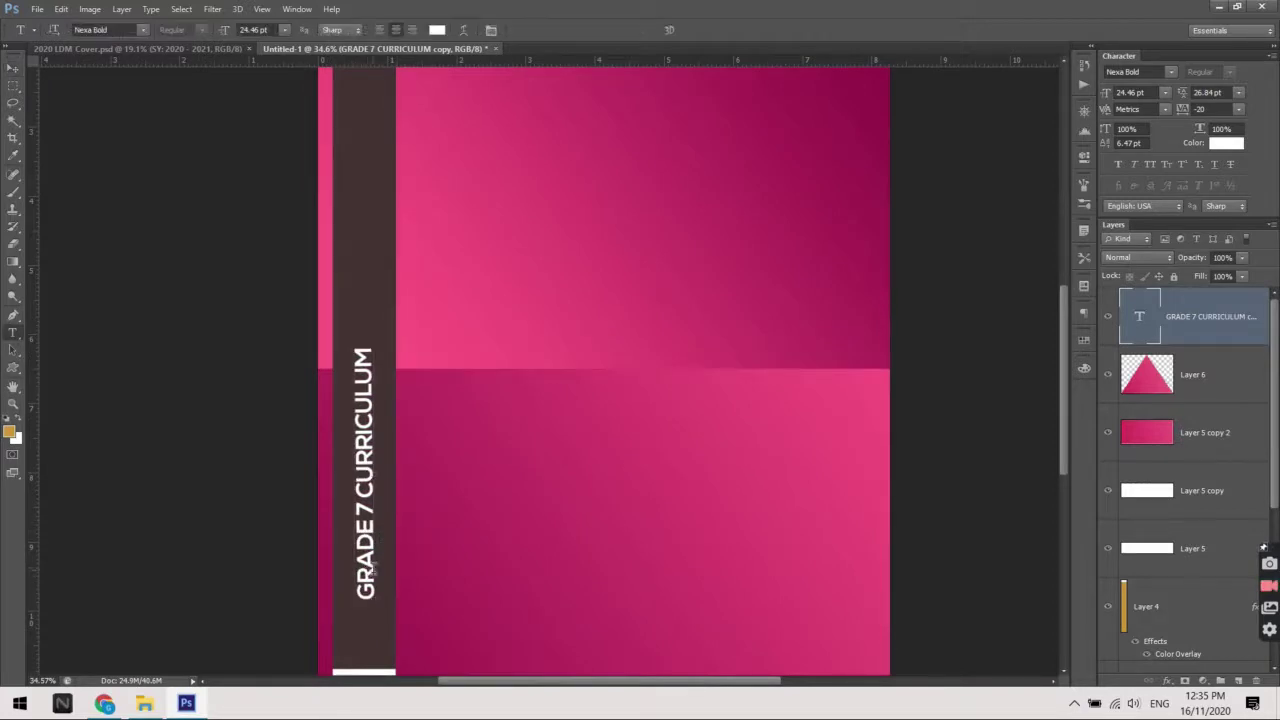
pyautogui.click(366, 570)
pyautogui.hotkey('ctrl', 'a')
pyautogui.write('SY:2020 - 2020')
pyautogui.press('BackSpace')
pyautogui.write('1')
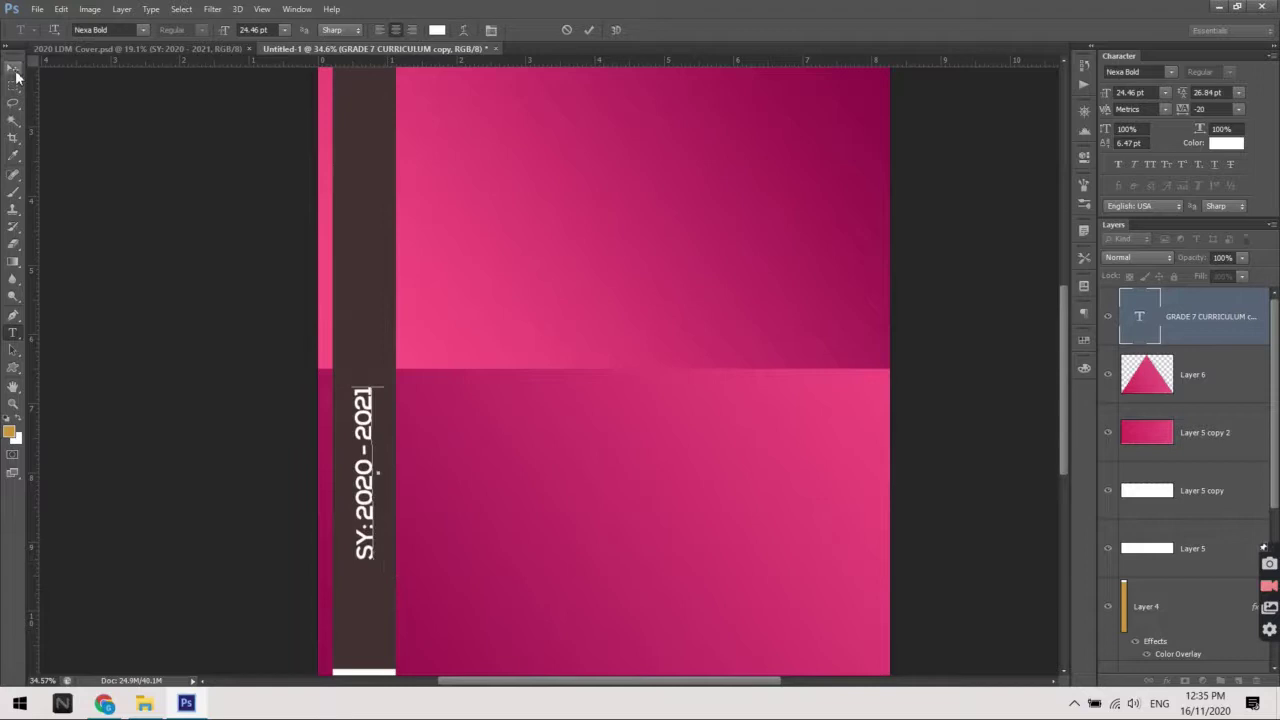
pyautogui.click(15, 72)
# Increase the font size of the school-year text
pyautogui.scroll(-2, 598, 482)
pyautogui.scroll(-1, 598, 482)
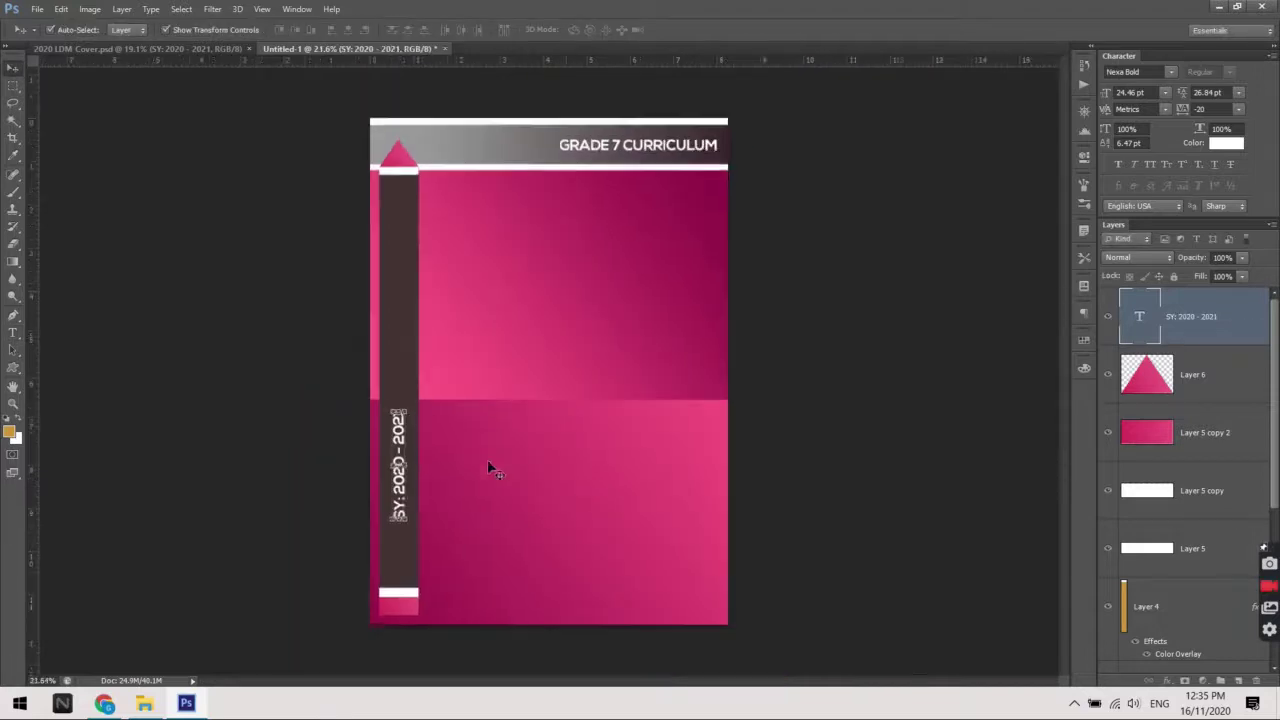
pyautogui.scroll(2, 406, 459)
pyautogui.scroll(1, 406, 459)
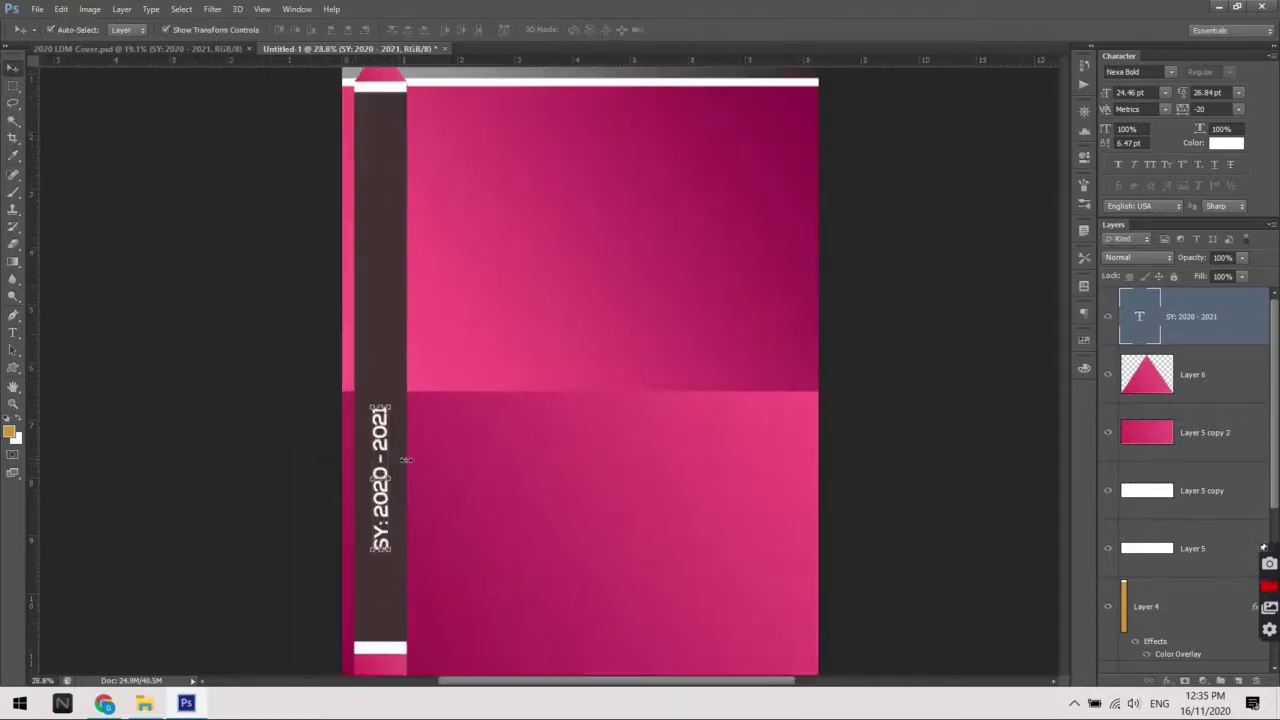
pyautogui.press('t')
pyautogui.tripleClick(380, 475)
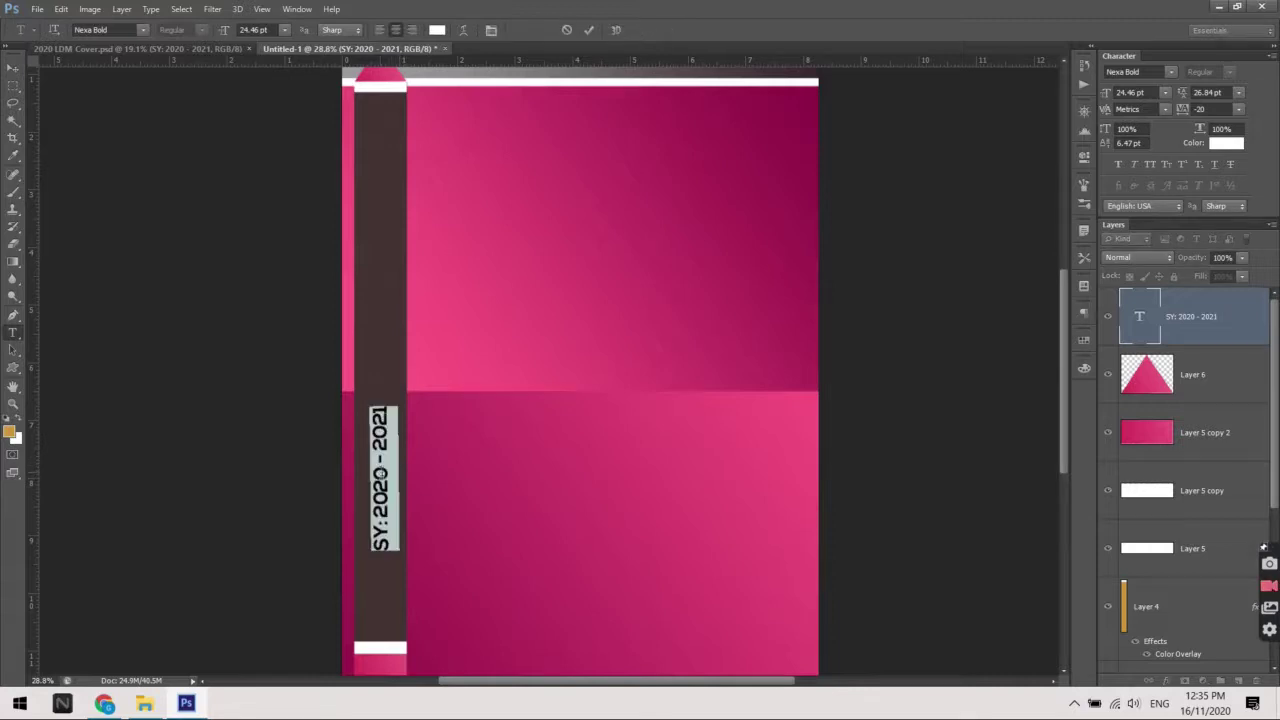
pyautogui.moveTo(1106, 92)
pyautogui.mouseDown()
pyautogui.moveTo(1150, 92)
pyautogui.moveTo(3, 85)
pyautogui.mouseUp()
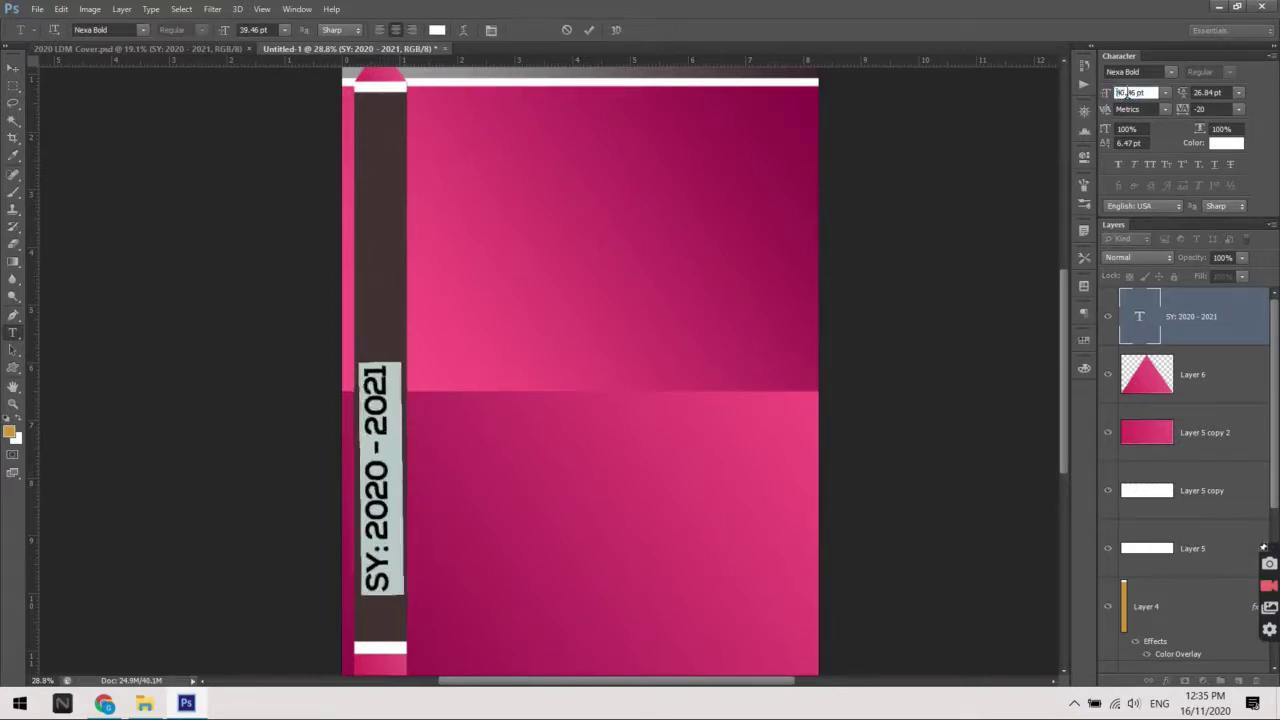
pyautogui.click(13, 68)
# Nudge and free-transform the school-year text so it fits the bar's width
pyautogui.moveTo(373, 448); pyautogui.dragTo(378, 440)
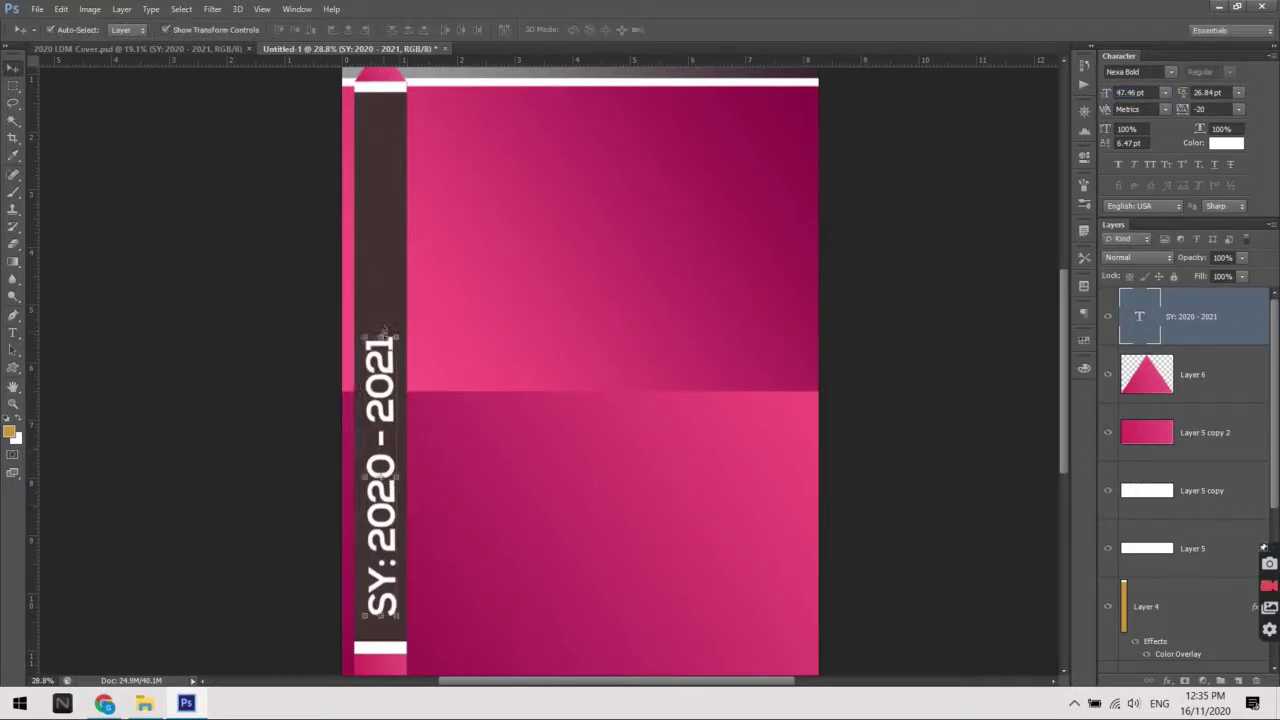
pyautogui.hotkey('ctrl', 't')
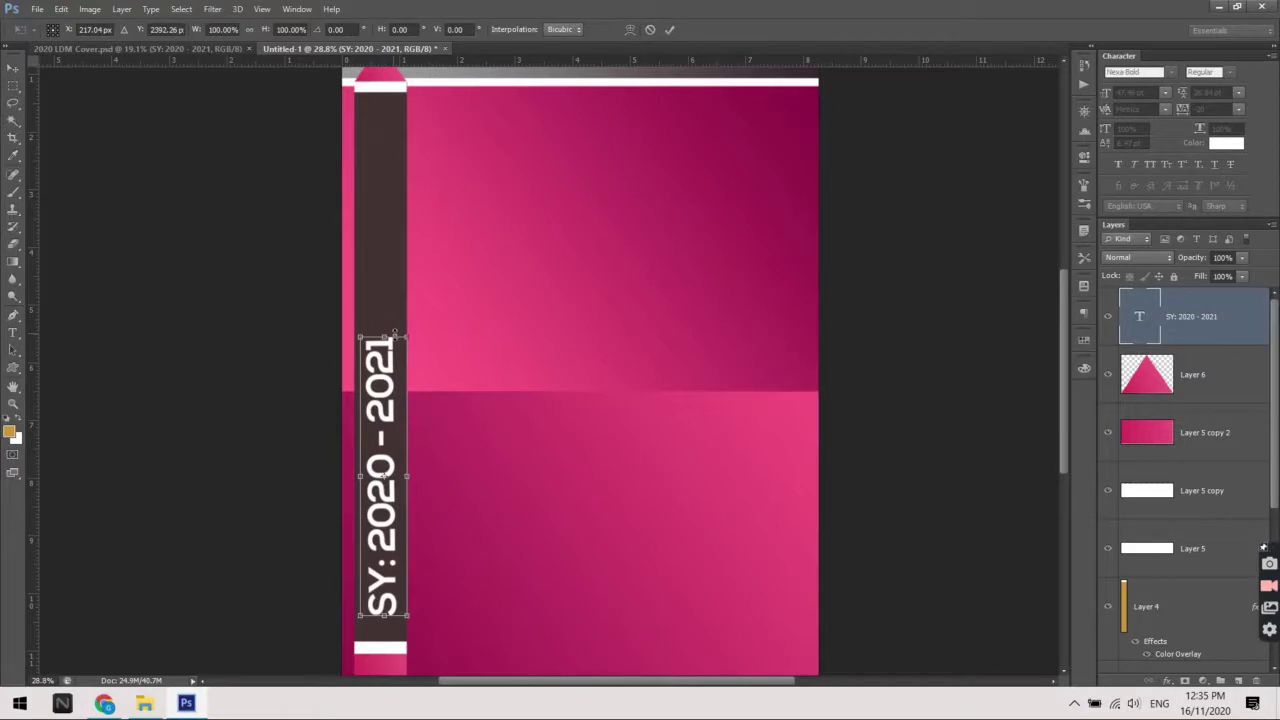
pyautogui.moveTo(409, 333); pyautogui.dragTo(418, 322)
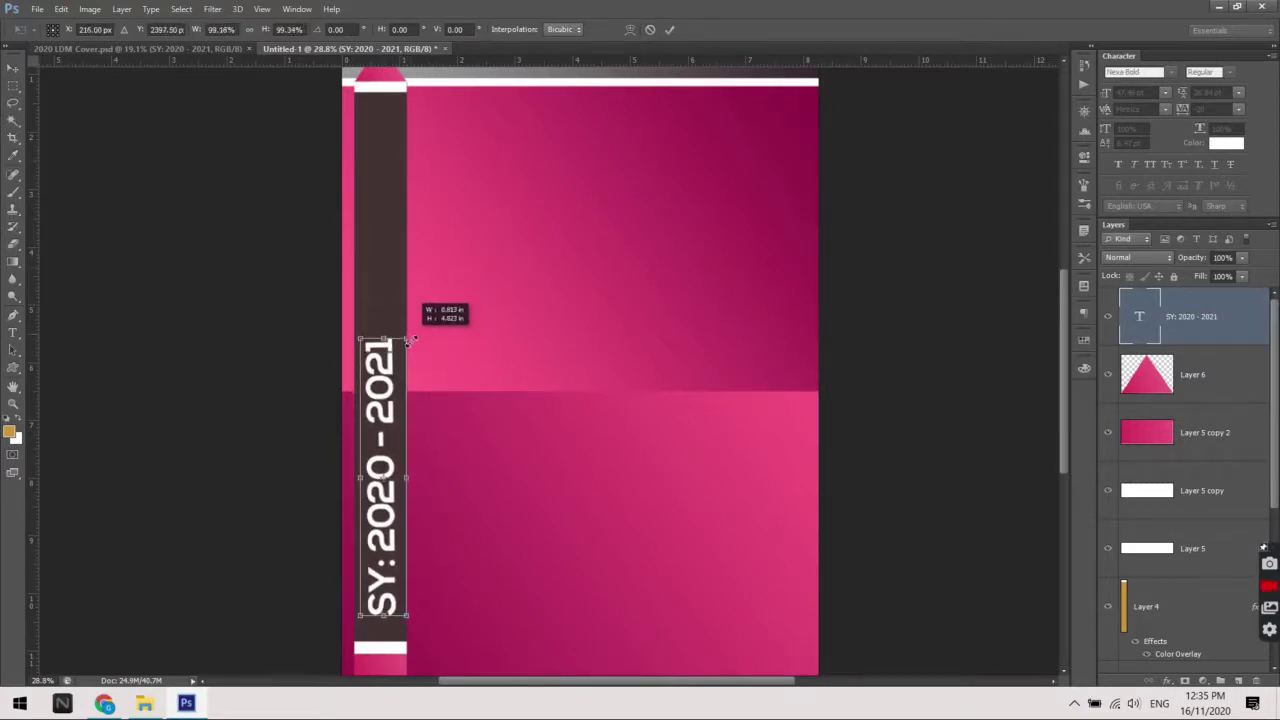
pyautogui.moveTo(418, 322); pyautogui.dragTo(413, 341)
pyautogui.press('Return')
# Check the fitted school-year text, then bring up the 2020 LDM Cover reference
pyautogui.scroll(-2, 414, 341)
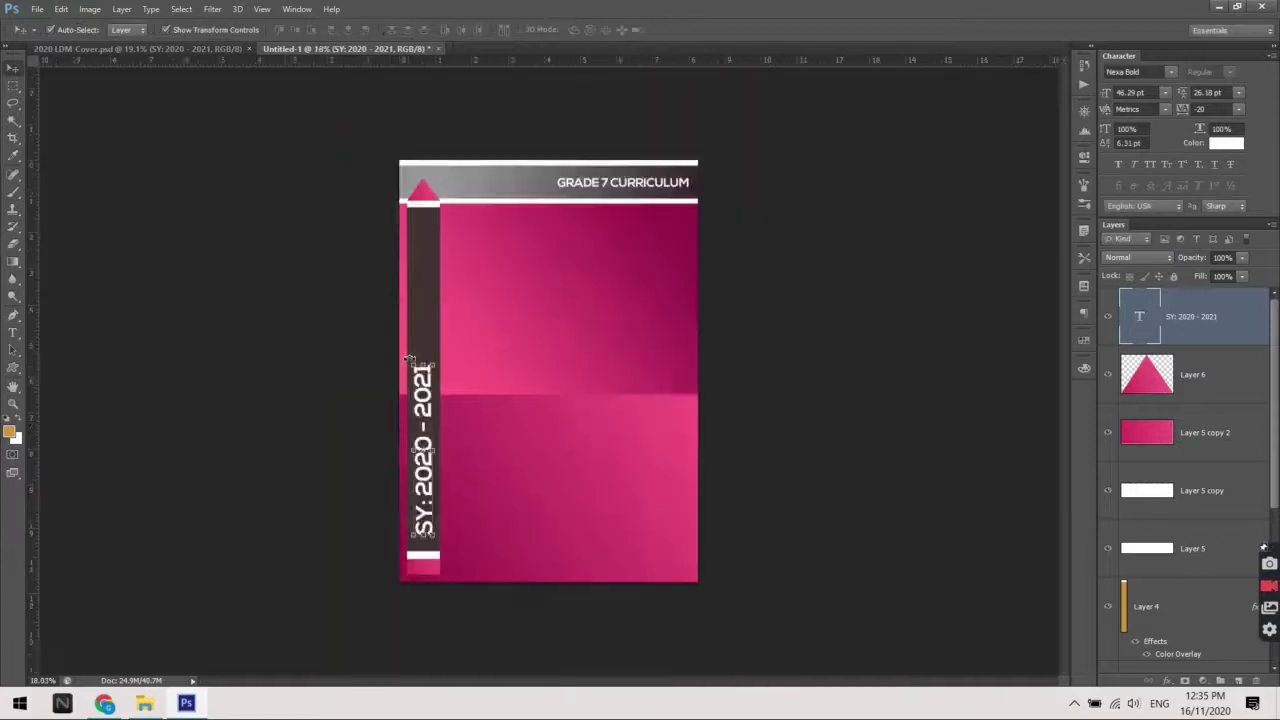
pyautogui.scroll(-2, 314, 329)
pyautogui.click(314, 329)
pyautogui.scroll(3, 409, 407)
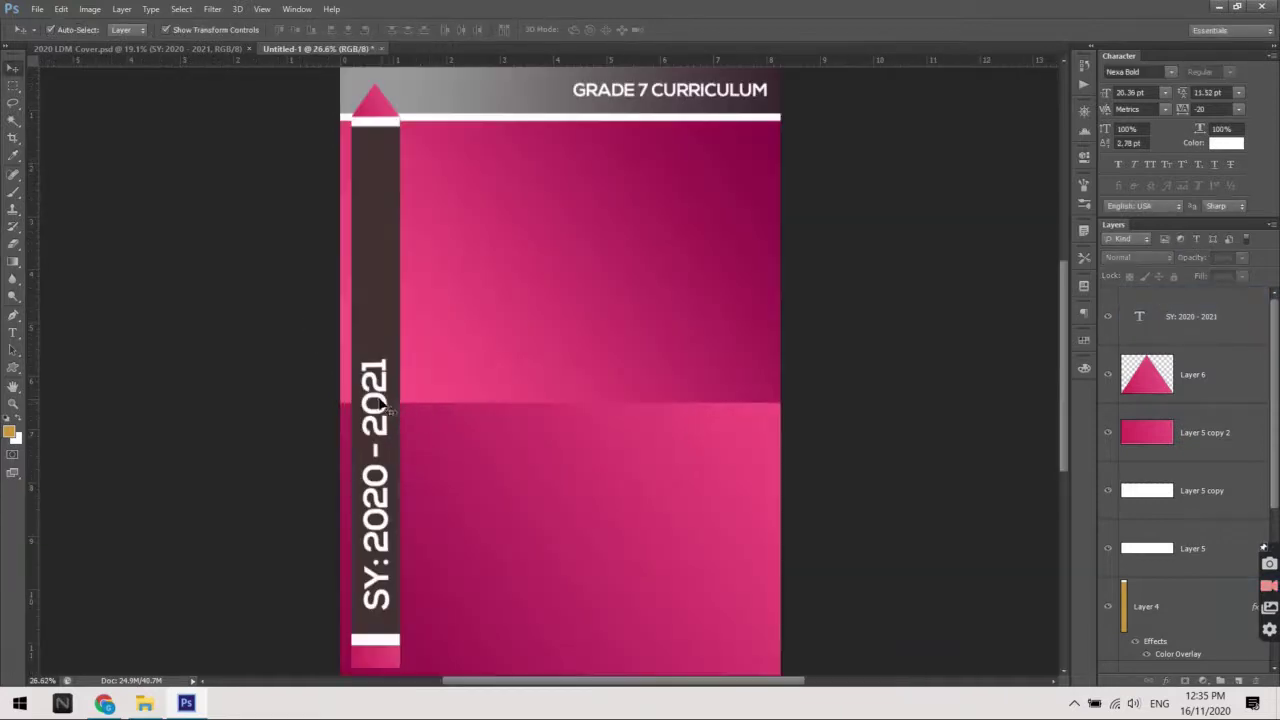
pyautogui.click(386, 401)
pyautogui.scroll(-2, 386, 401)
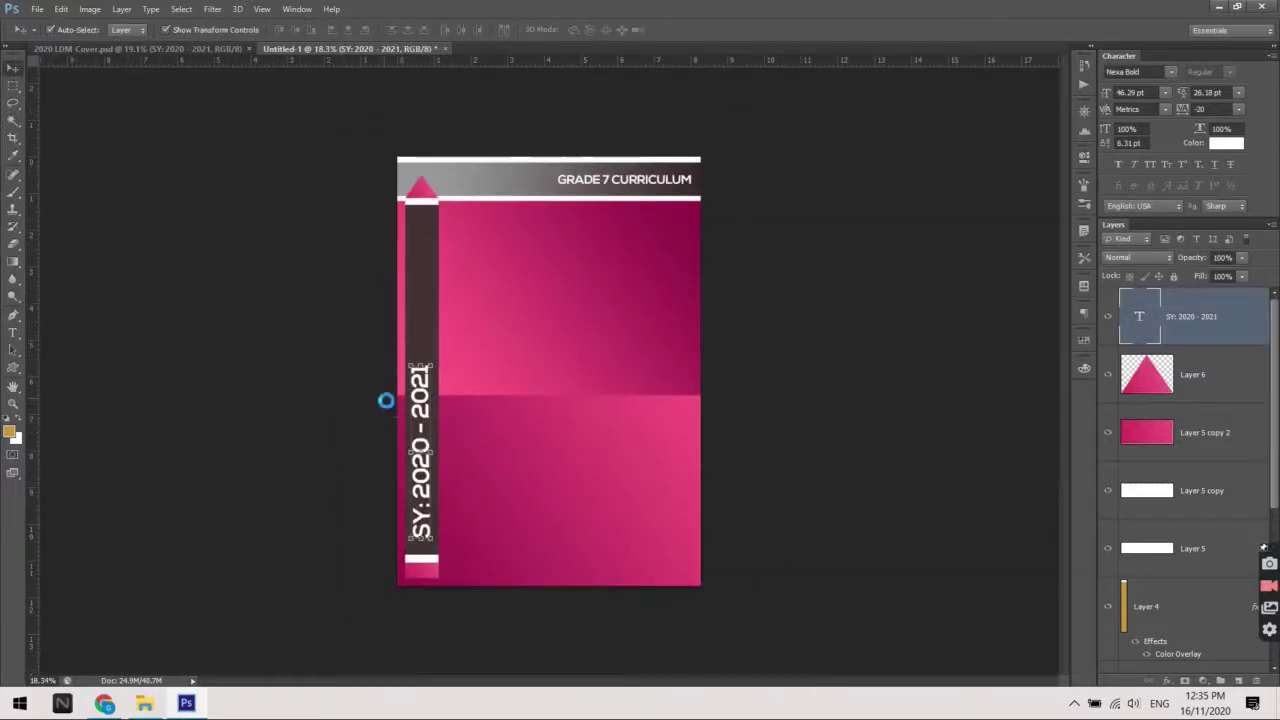
pyautogui.click(786, 364)
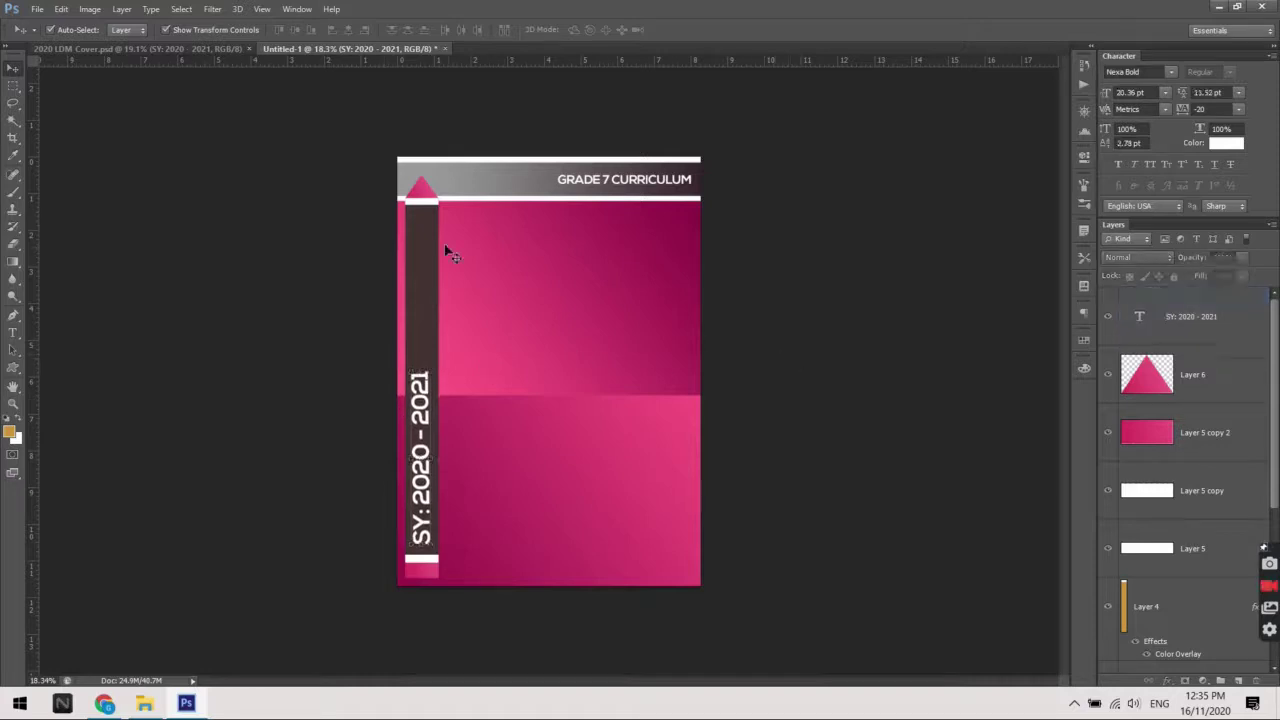
pyautogui.click(124, 49)
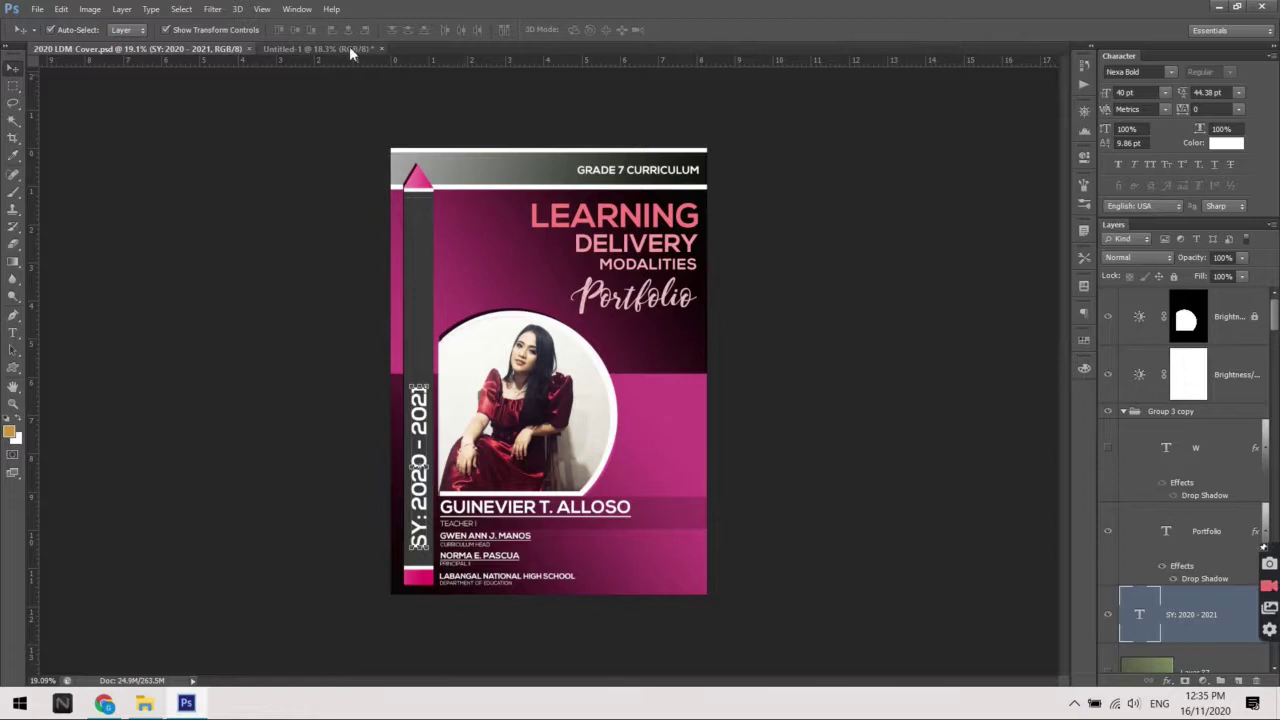
pyautogui.scroll(2, 687, 235)
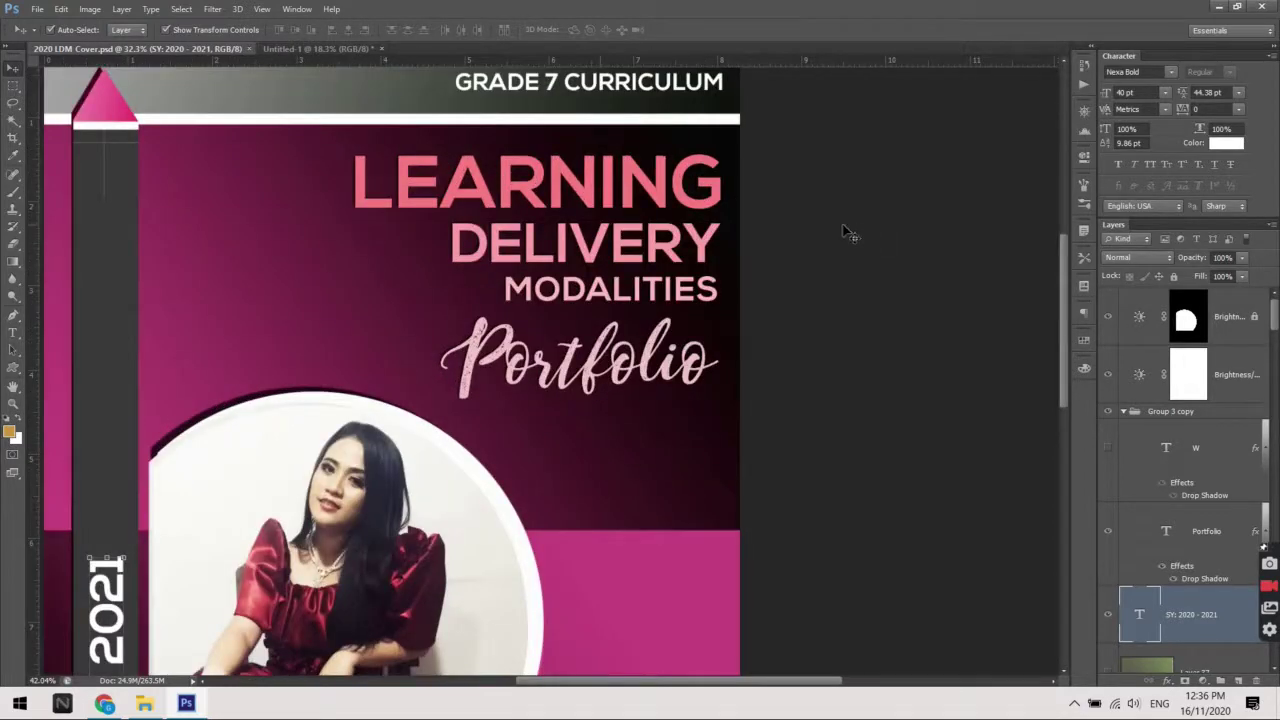
pyautogui.click(606, 243)
pyautogui.scroll(2, 606, 283)
pyautogui.moveTo(606, 283); pyautogui.dragTo(622, 318)
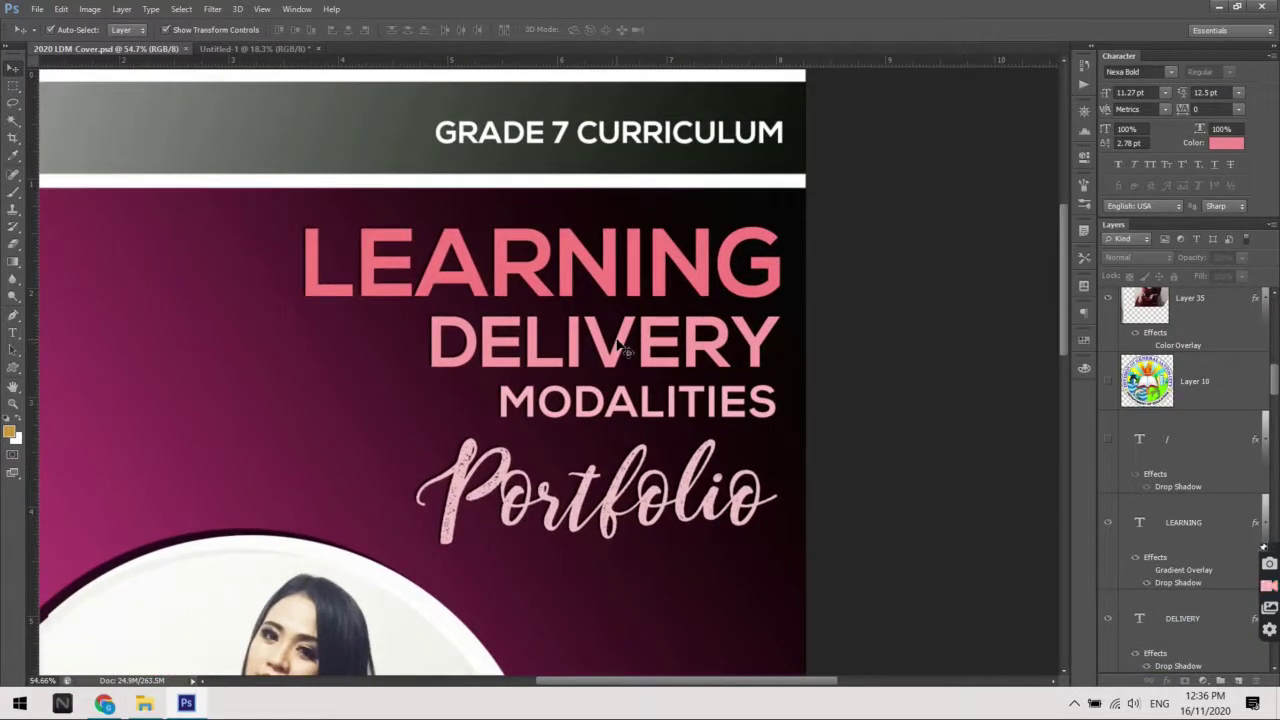
pyautogui.scroll(-2, 620, 345)
pyautogui.scroll(-3, 671, 413)
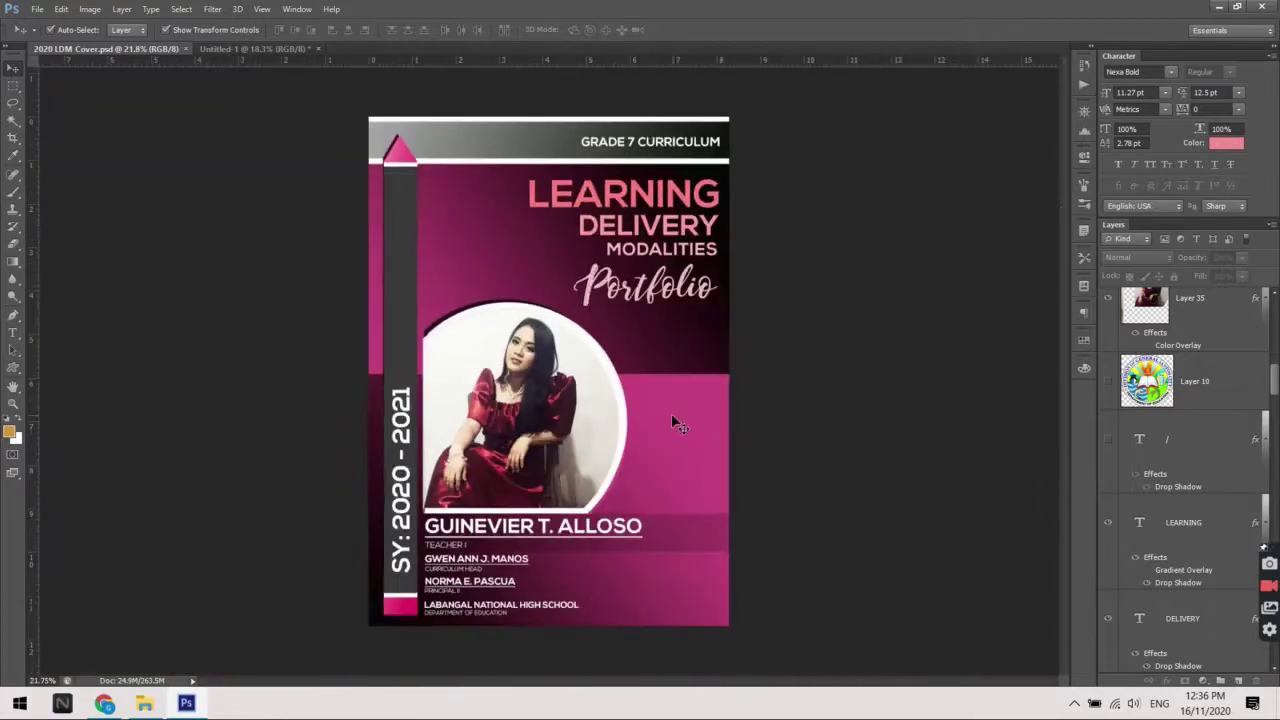
pyautogui.scroll(-1, 622, 415)
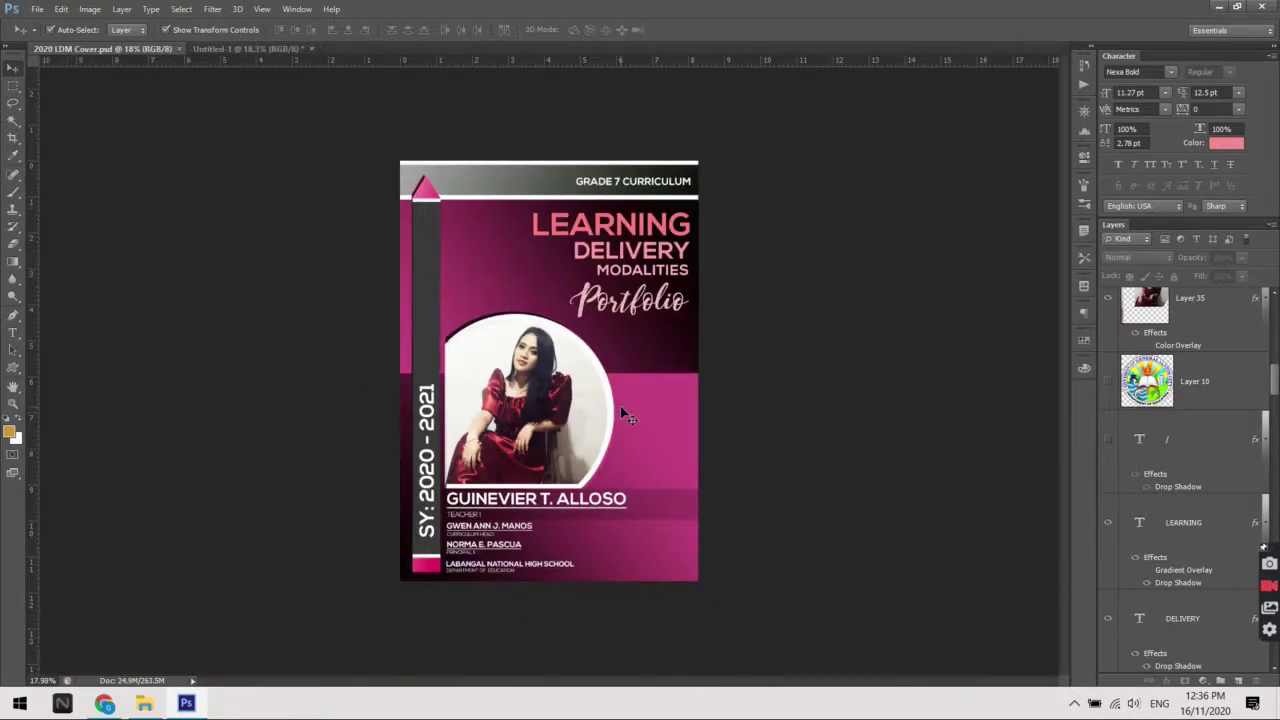
pyautogui.scroll(1, 620, 415)
pyautogui.scroll(1, 640, 370)
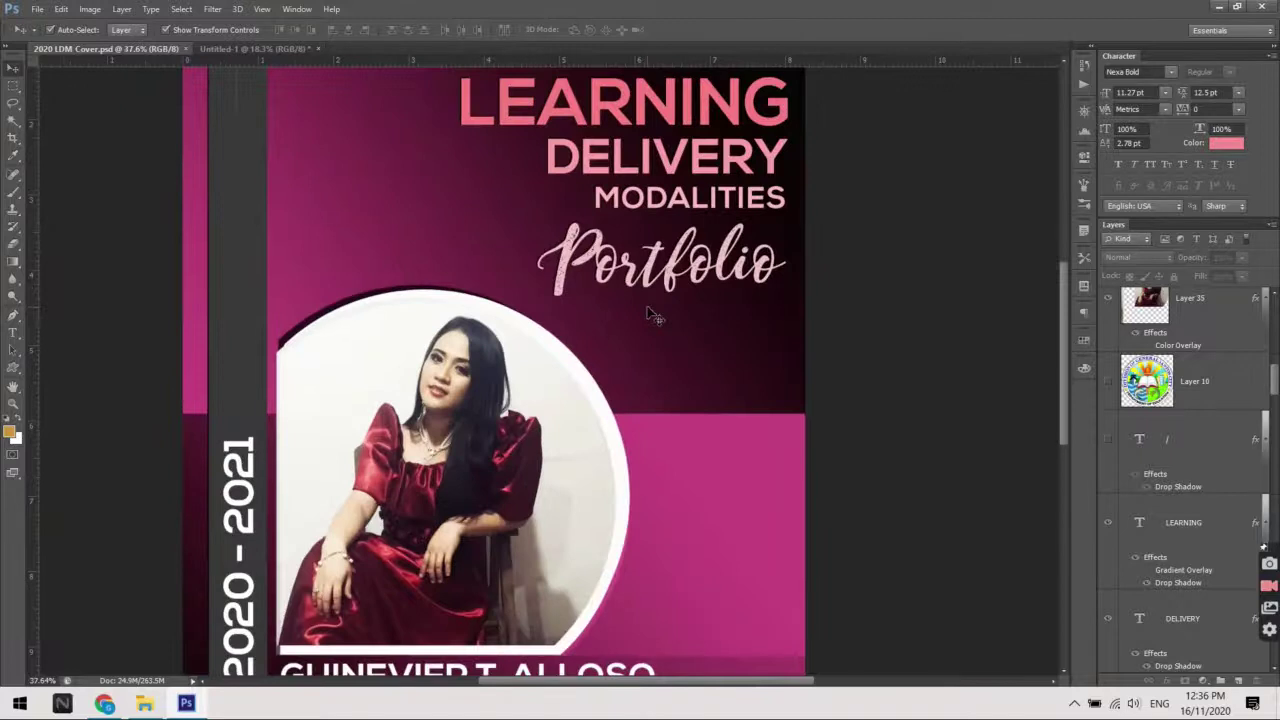
pyautogui.scroll(1, 651, 316)
pyautogui.scroll(1, 676, 399)
pyautogui.moveTo(676, 399); pyautogui.dragTo(666, 582)
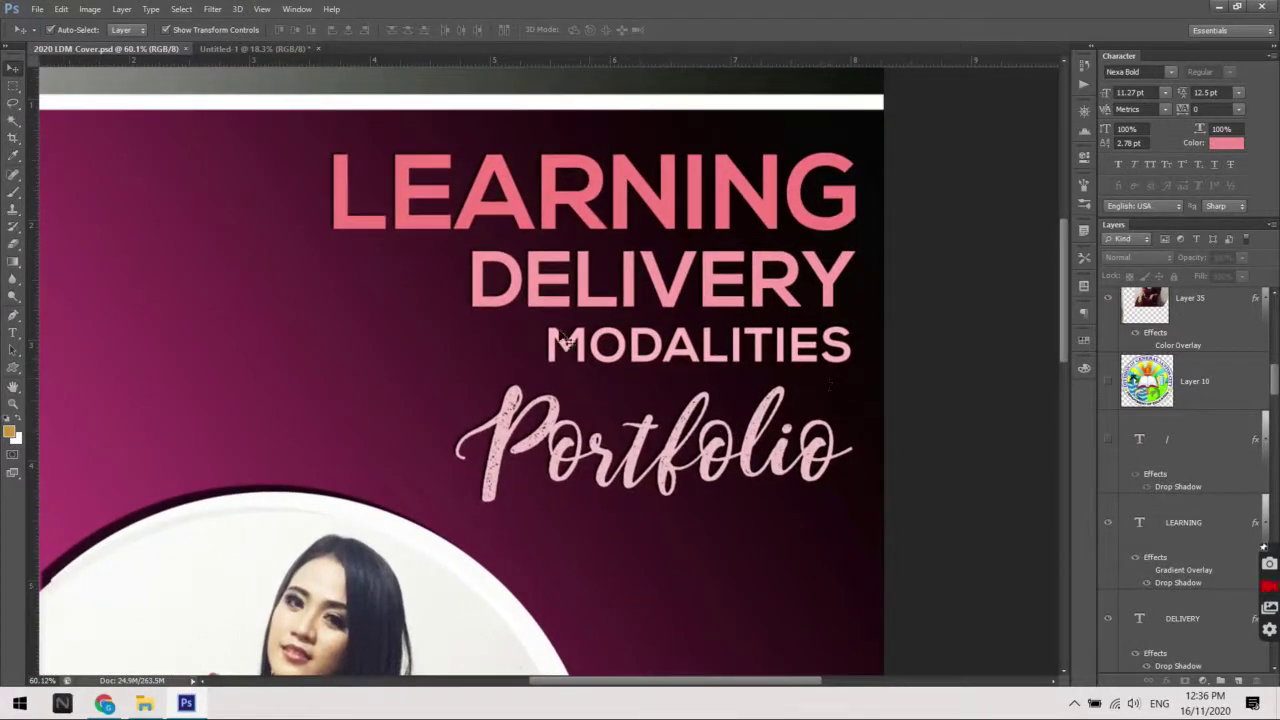
pyautogui.click(233, 52)
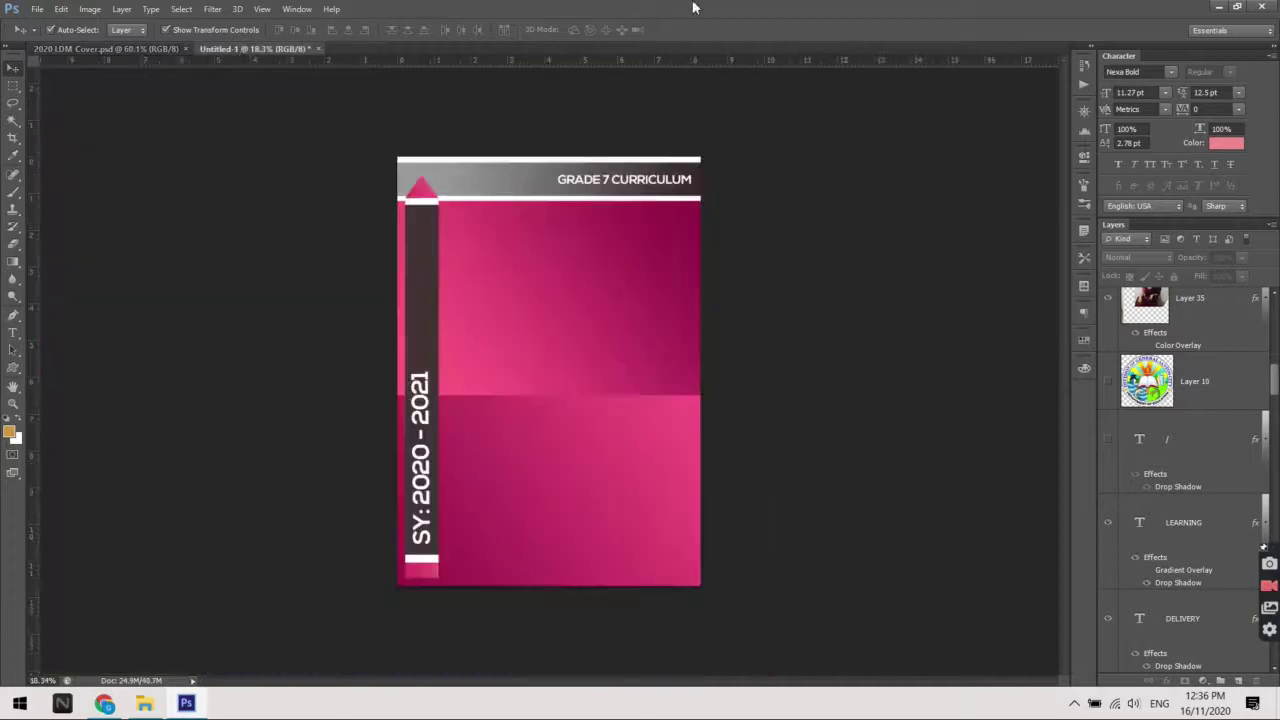
pyautogui.scroll(1, 605, 245)
pyautogui.moveTo(620, 229)
pyautogui.mouseDown()
pyautogui.moveTo(603, 339)
pyautogui.moveTo(543, 295)
pyautogui.mouseUp()
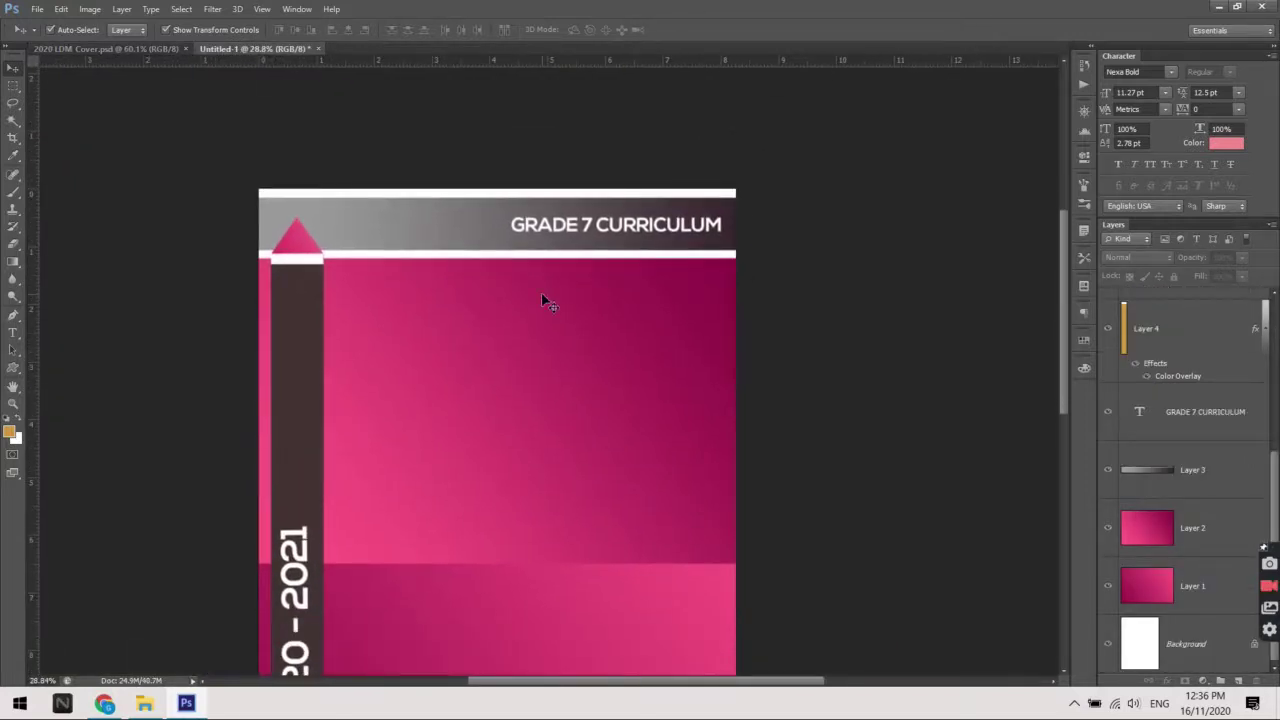
pyautogui.scroll(1, 620, 342)
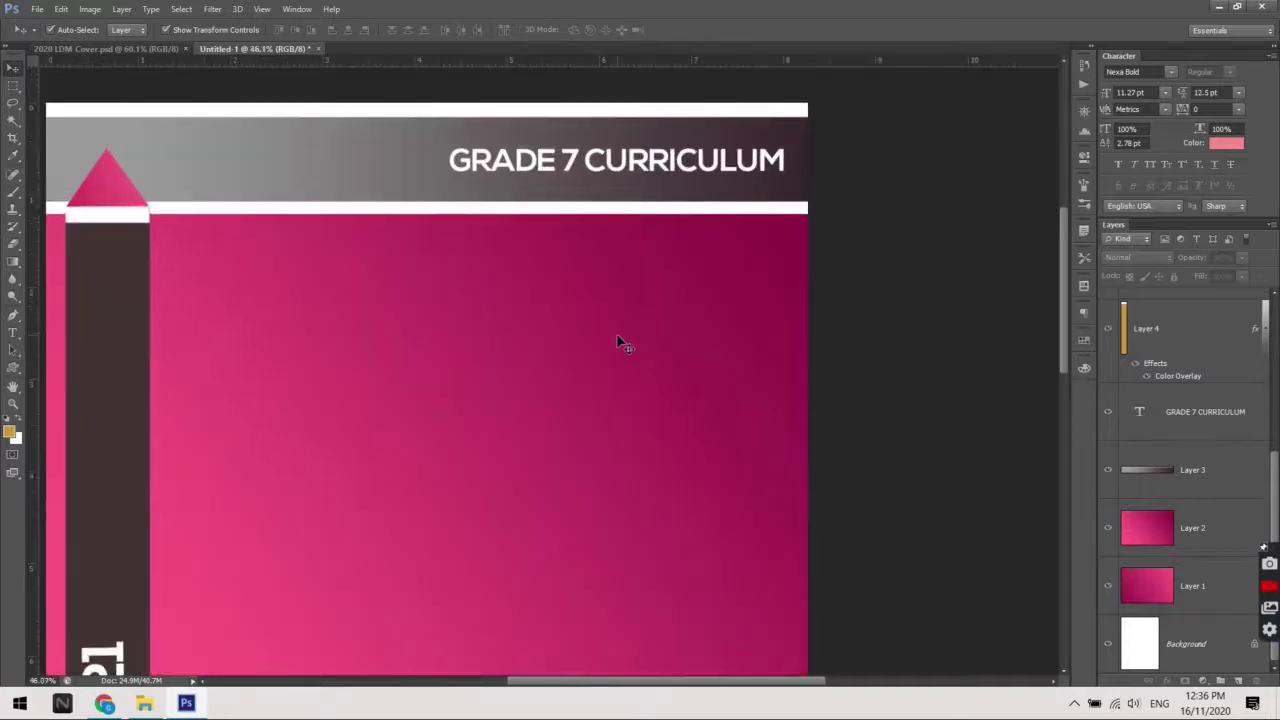
pyautogui.scroll(-1, 617, 341)
pyautogui.click(127, 48)
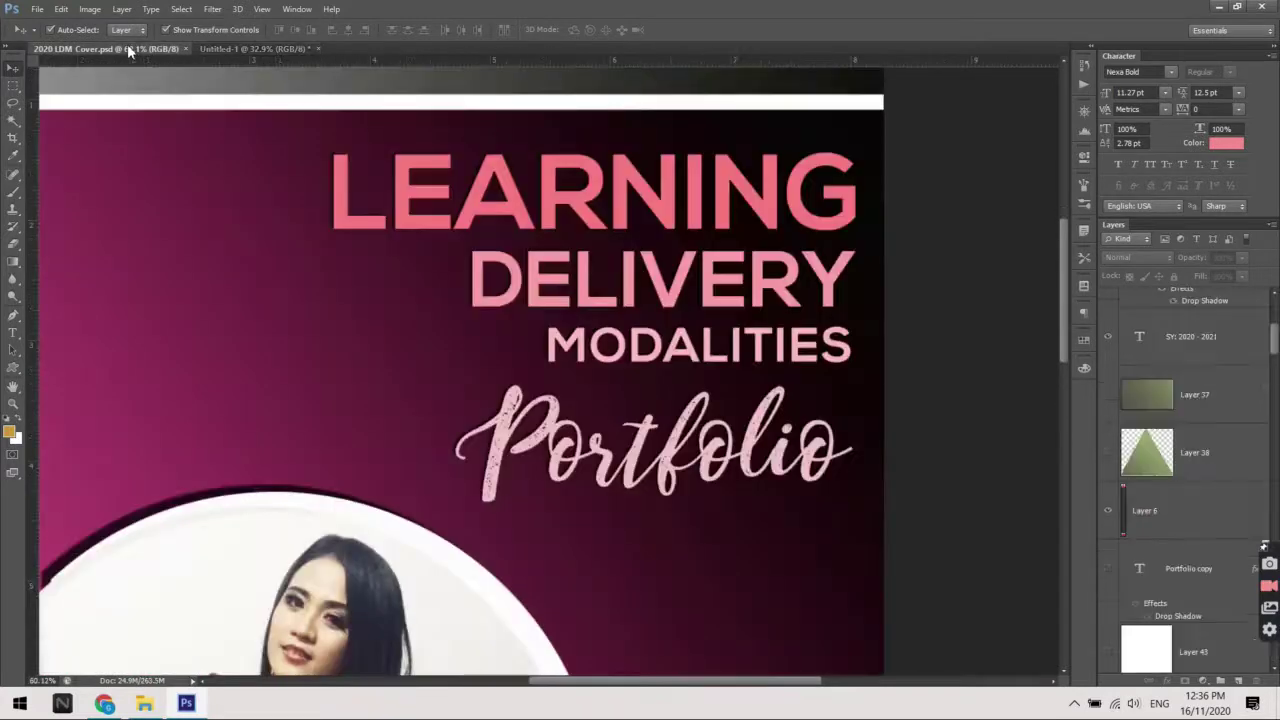
pyautogui.click(218, 50)
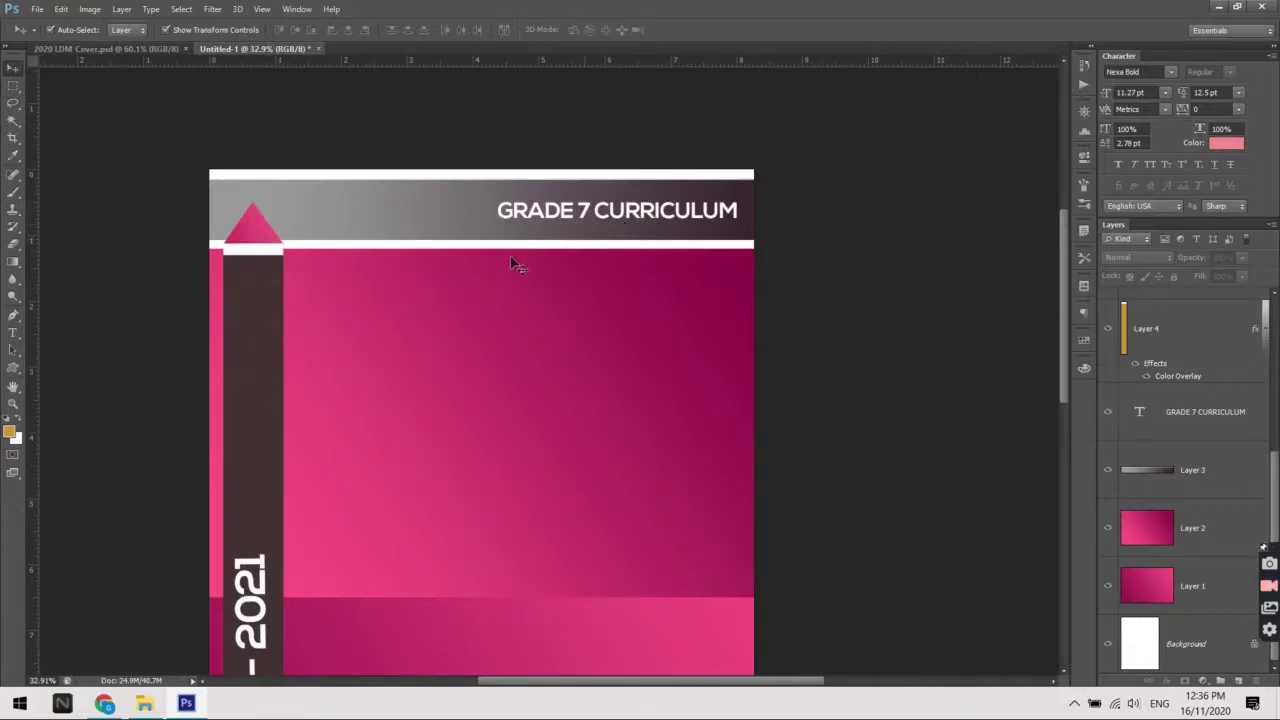
pyautogui.click(12, 331)
# Add a LEARNING text line under the header and enlarge it
pyautogui.click(591, 283)
pyautogui.write('LWEA')
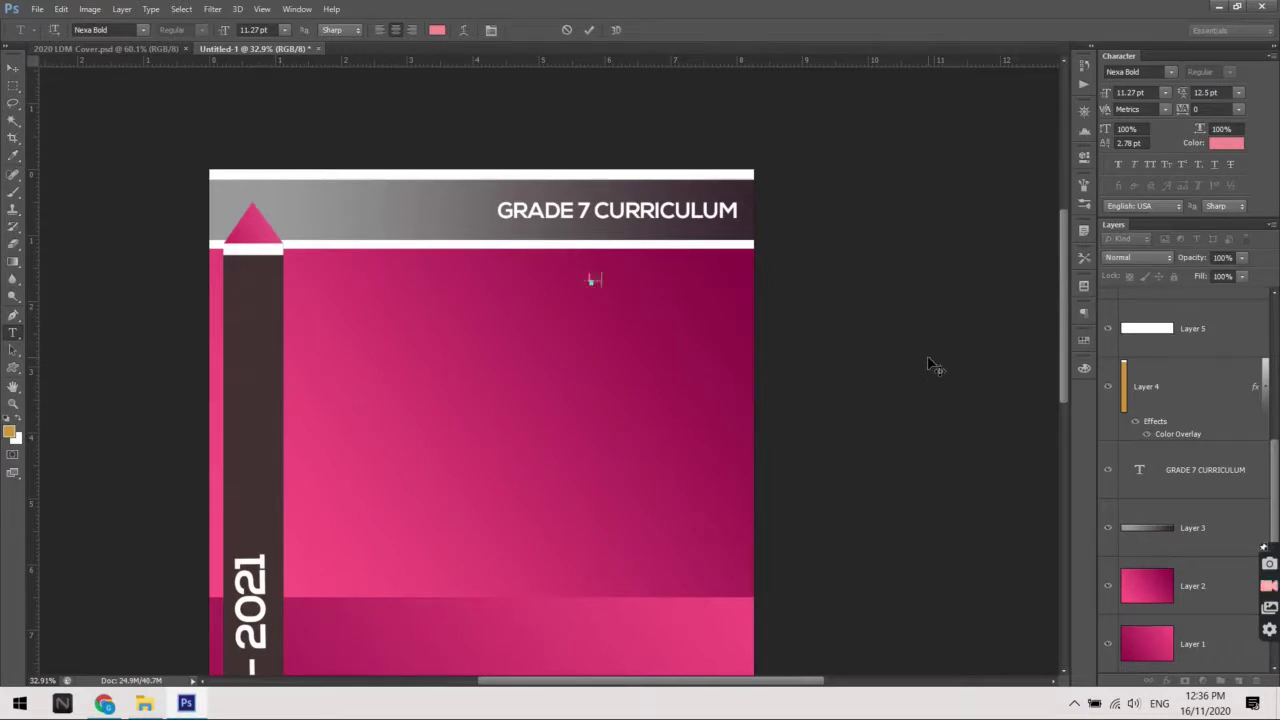
pyautogui.write('RNING')
pyautogui.click(13, 103)
pyautogui.hotkey('ctrl', 't')
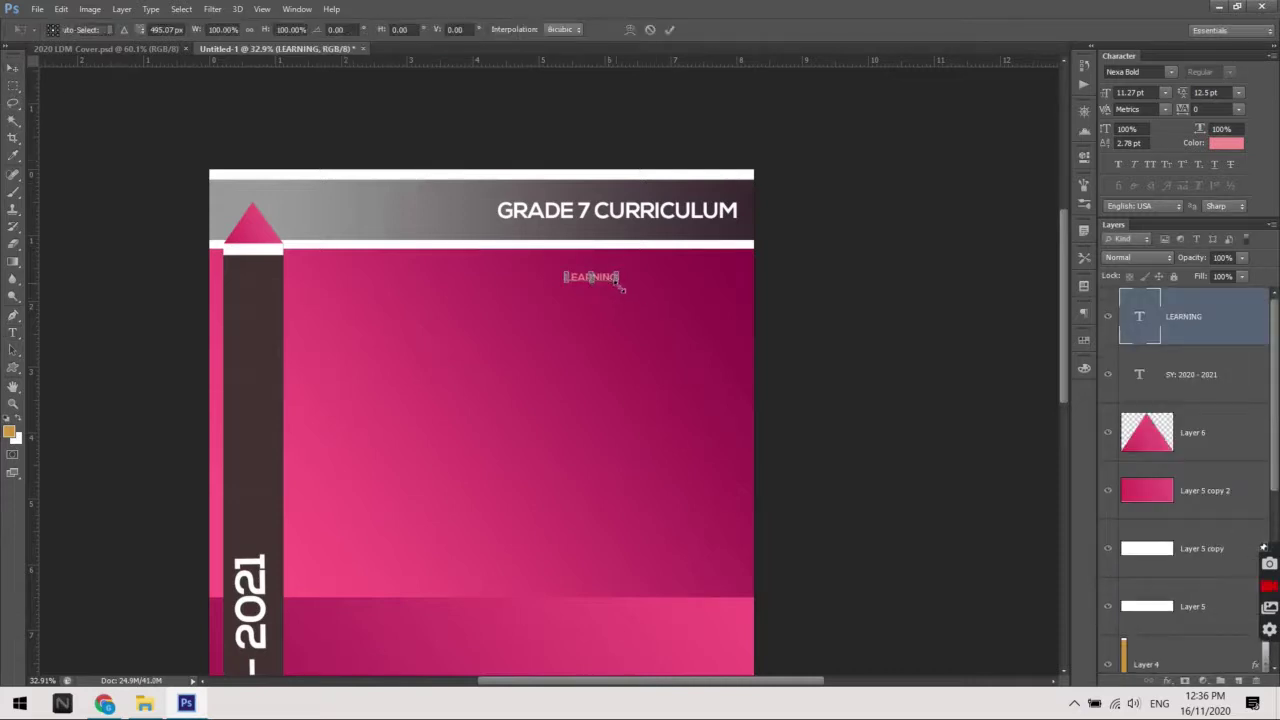
pyautogui.moveTo(620, 283)
pyautogui.mouseDown()
pyautogui.moveTo(783, 372)
pyautogui.moveTo(831, 383)
pyautogui.mouseUp()
pyautogui.moveTo(747, 308); pyautogui.dragTo(619, 301)
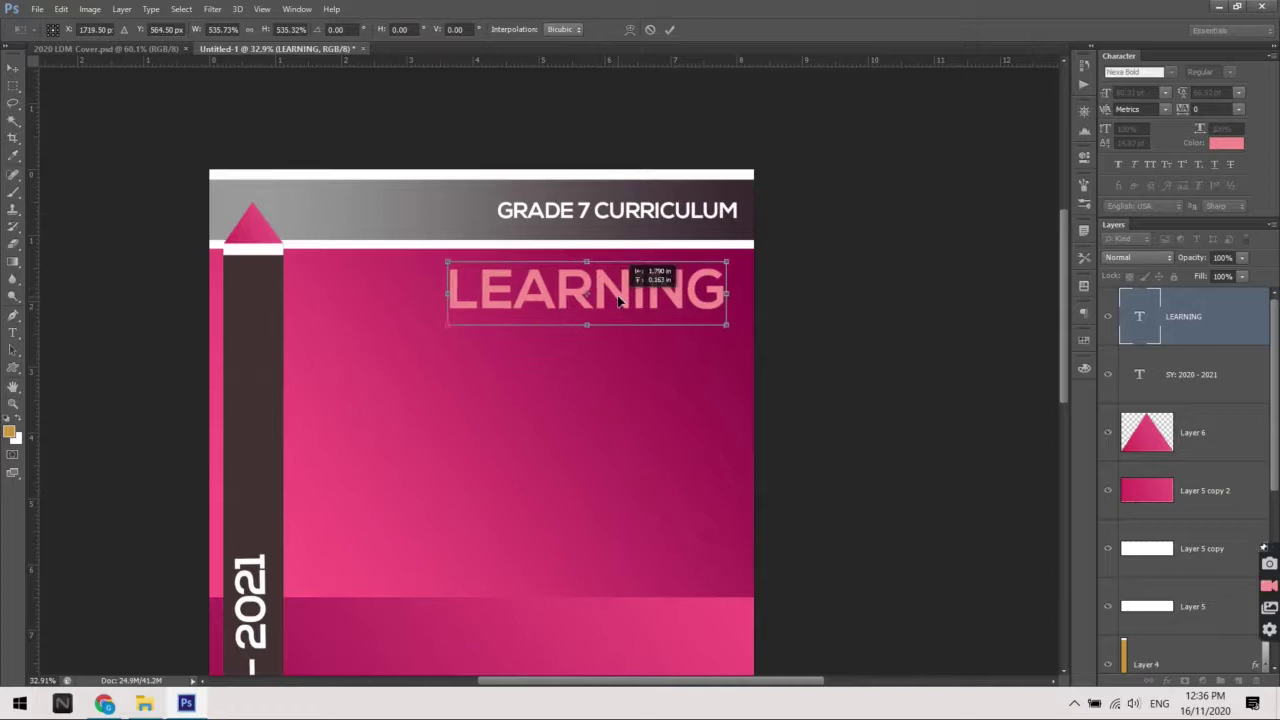
pyautogui.press('Return')
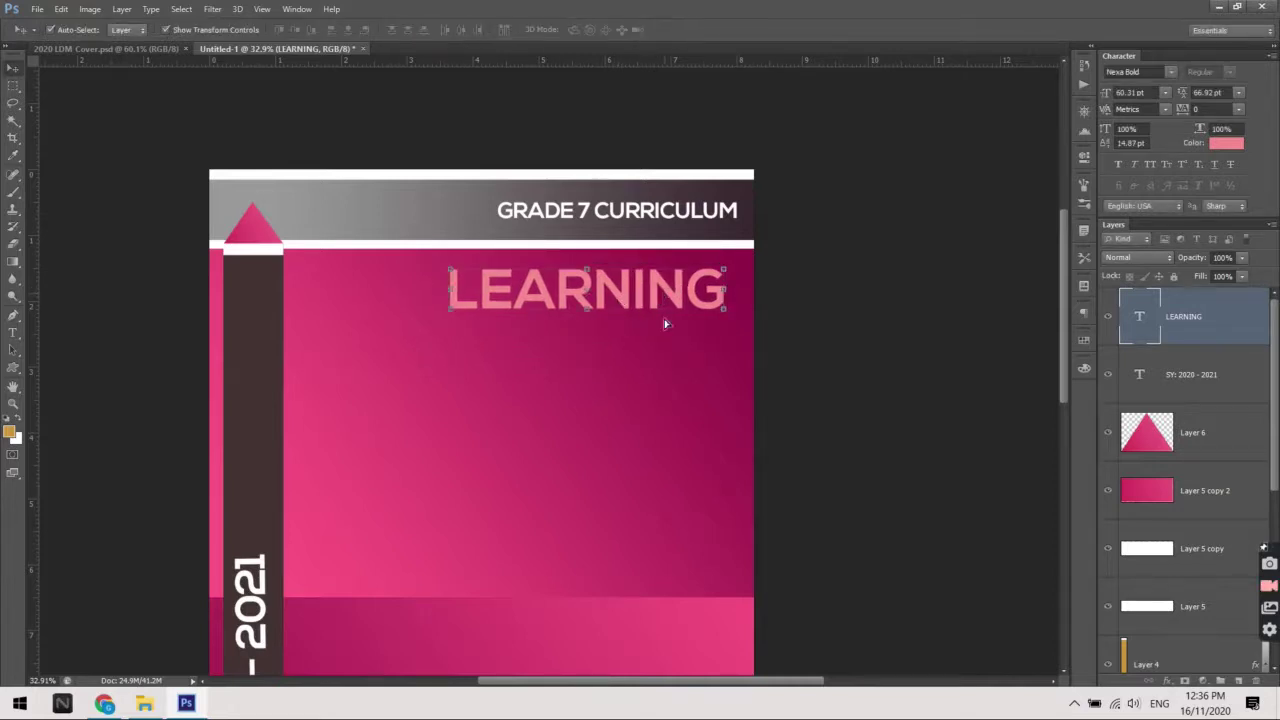
# Duplicate LEARNING below itself and retype the copy as DELIVERY
pyautogui.moveTo(665, 323); pyautogui.dragTo(665, 388)
pyautogui.press('t')
pyautogui.doubleClick(665, 358)
pyautogui.write('DELIVERY')
pyautogui.scroll(1, 665, 358)
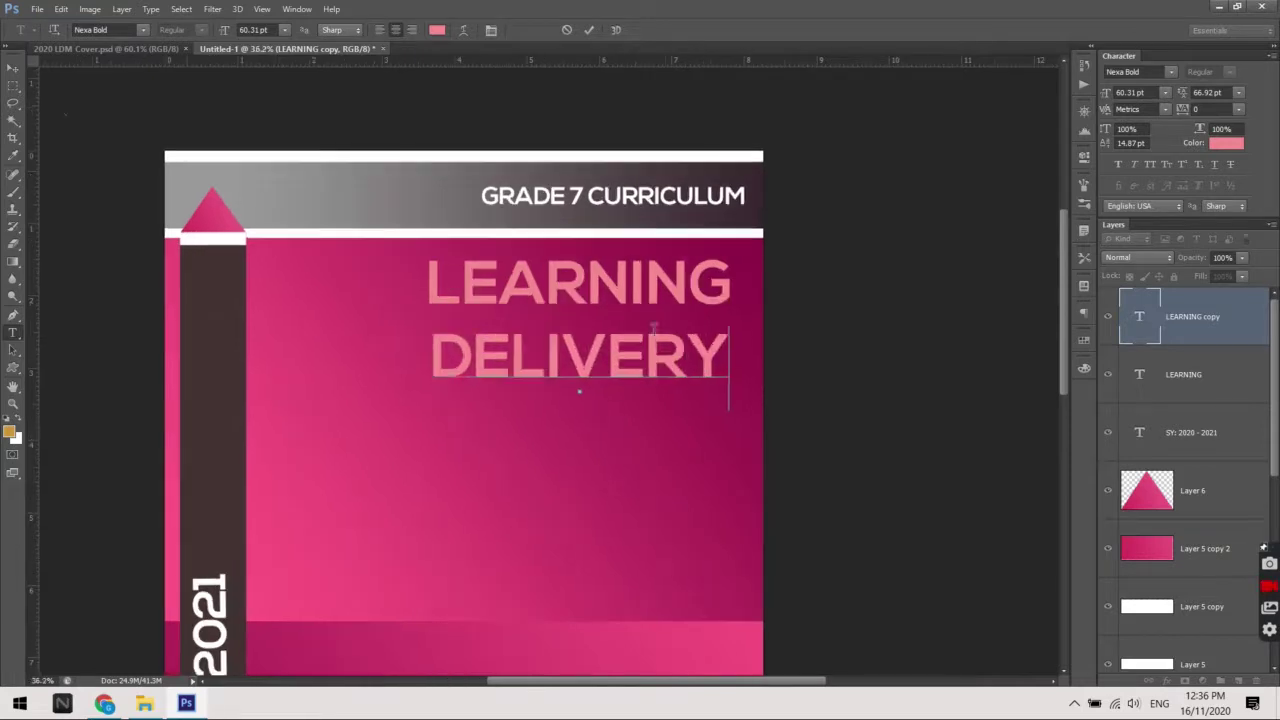
pyautogui.click(13, 68)
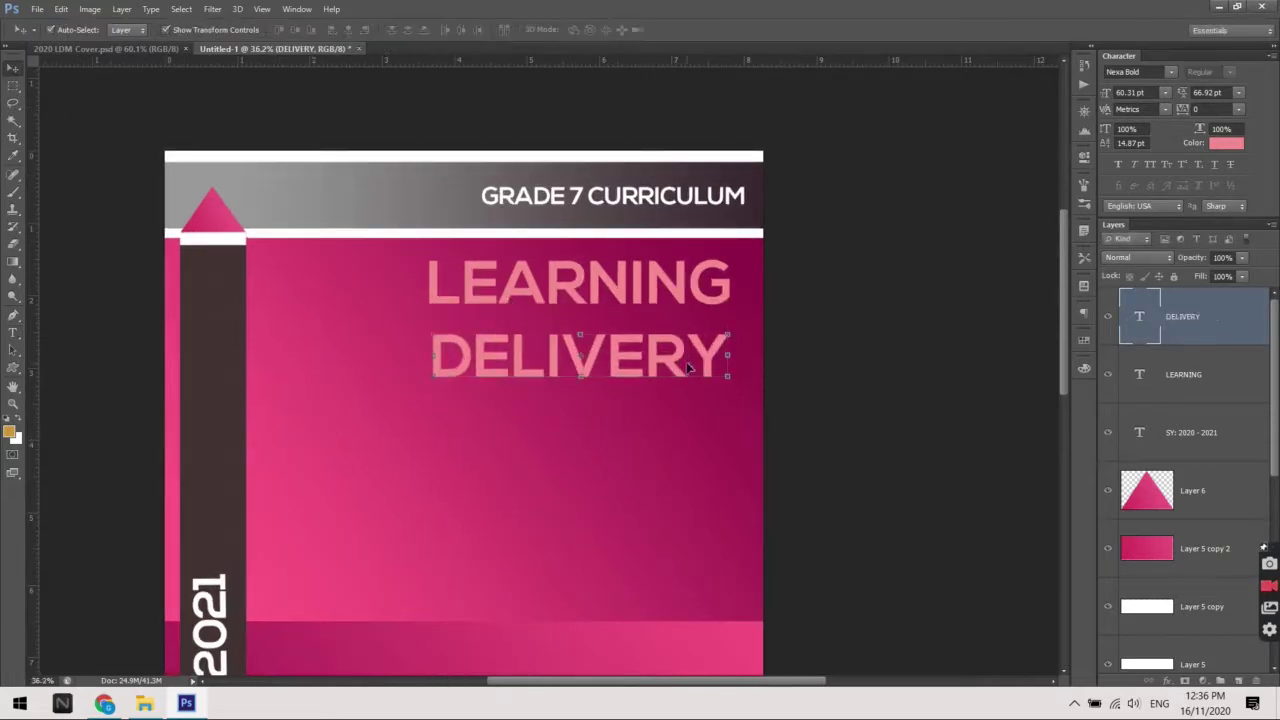
# Duplicate DELIVERY below itself and retype the copy as MODALITIES
pyautogui.keyDown('alt'); pyautogui.moveTo(688, 368); pyautogui.dragTo(690, 443); pyautogui.keyUp('alt')
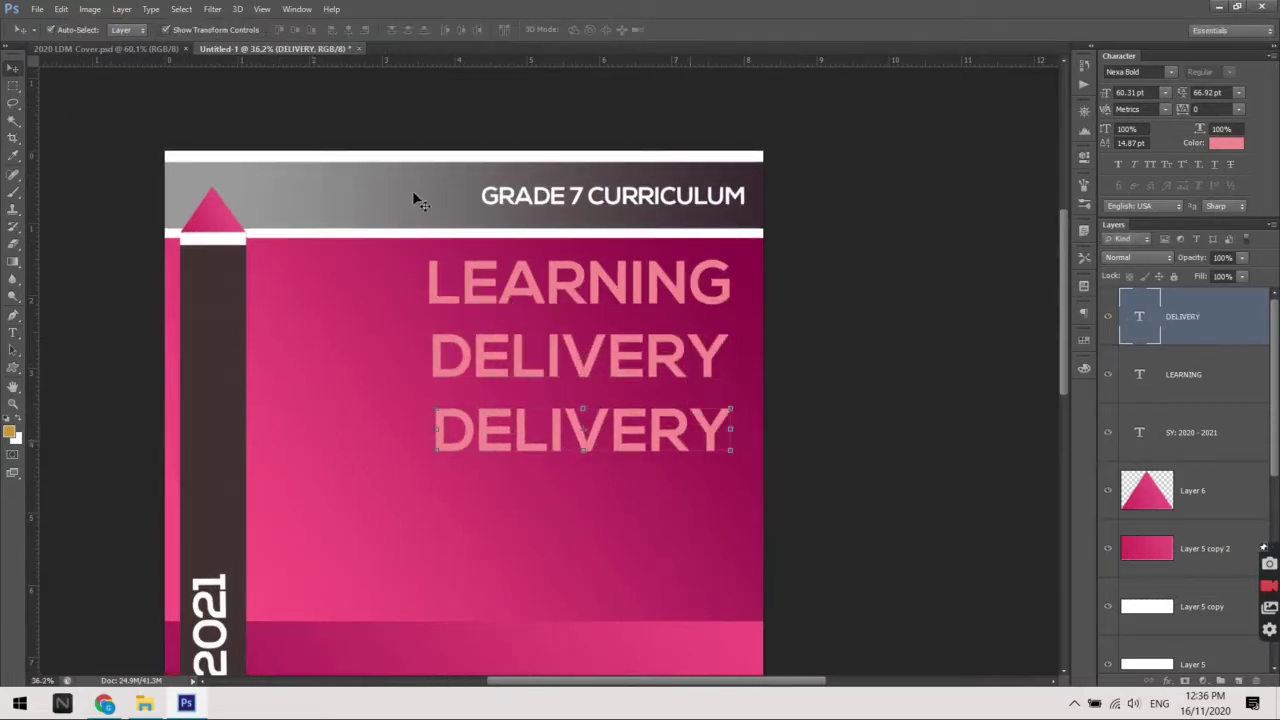
pyautogui.press('t')
pyautogui.click(690, 430)
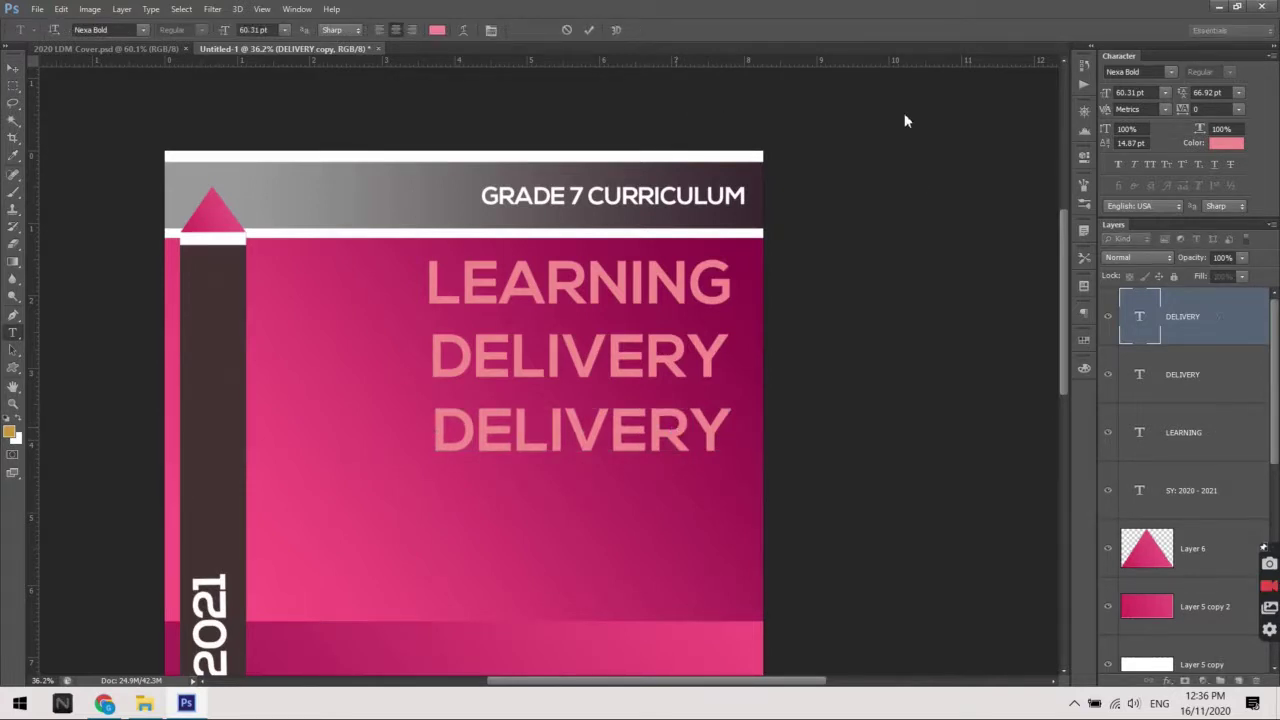
pyautogui.hotkey('ctrl', 's')
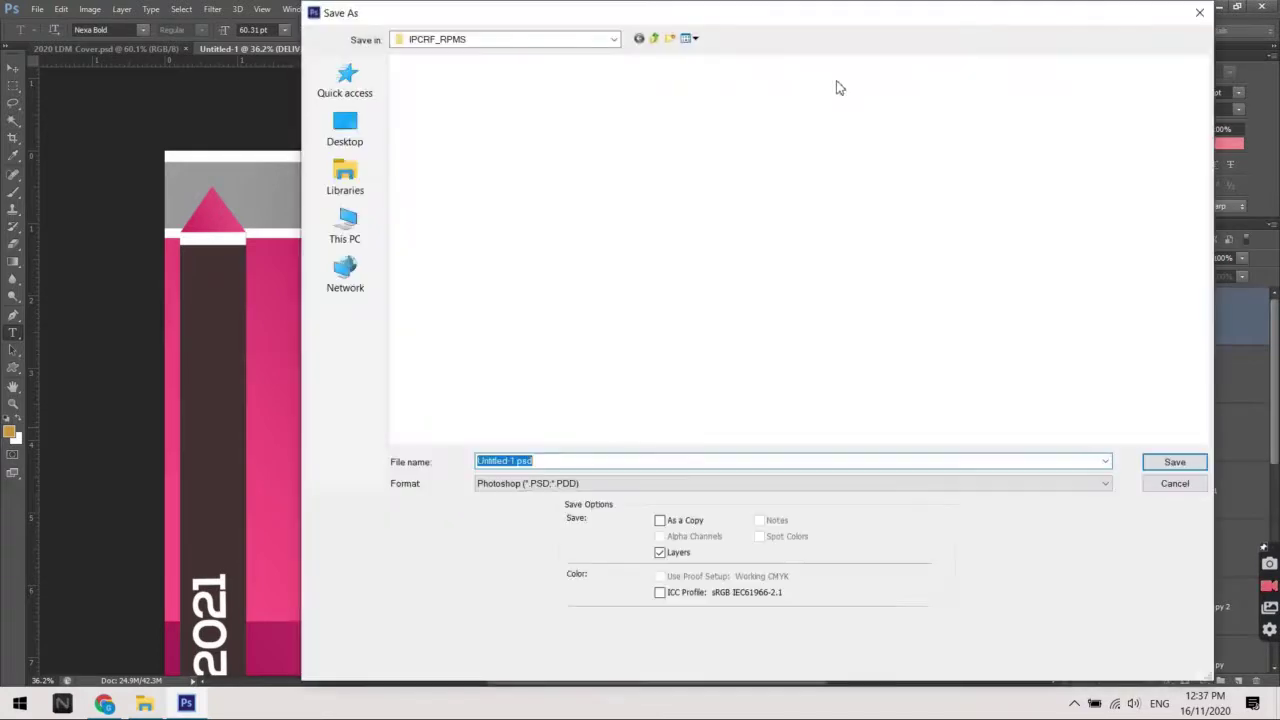
pyautogui.press('Escape')
pyautogui.click(648, 430)
pyautogui.hotkey('ctrl', 'a')
pyautogui.write('MODALITIE')
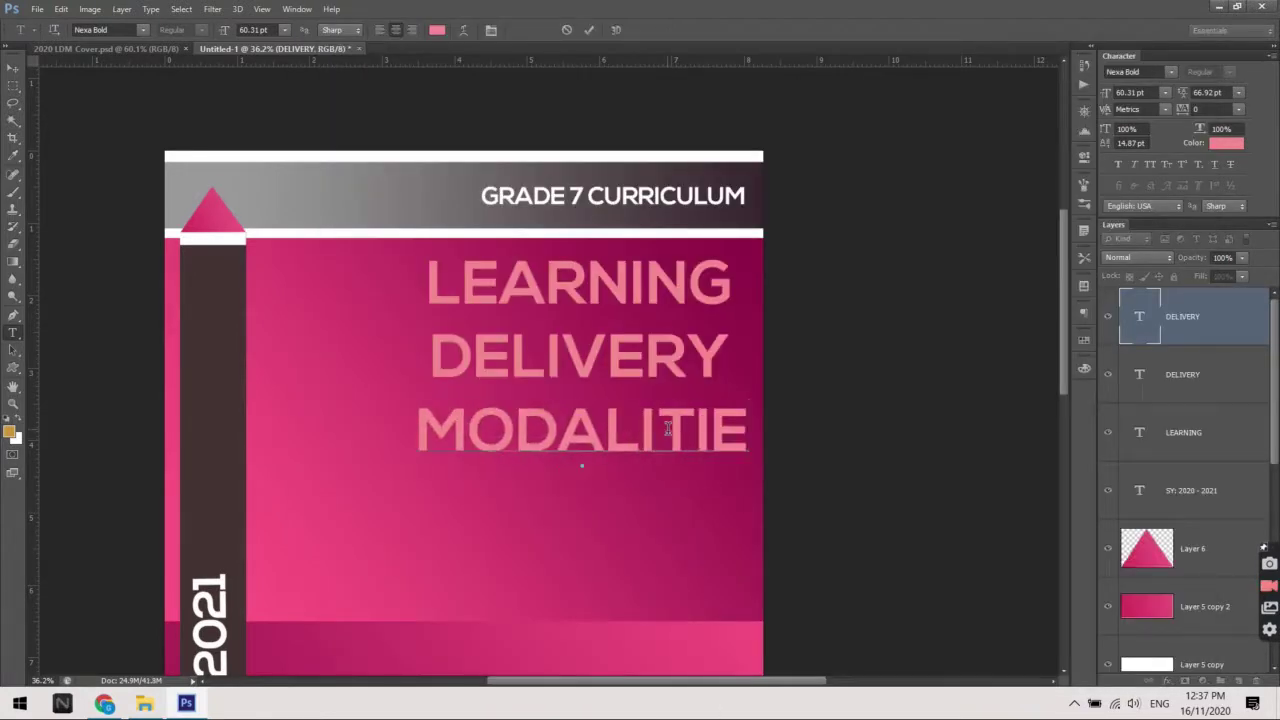
pyautogui.write('S')
pyautogui.click(13, 67)
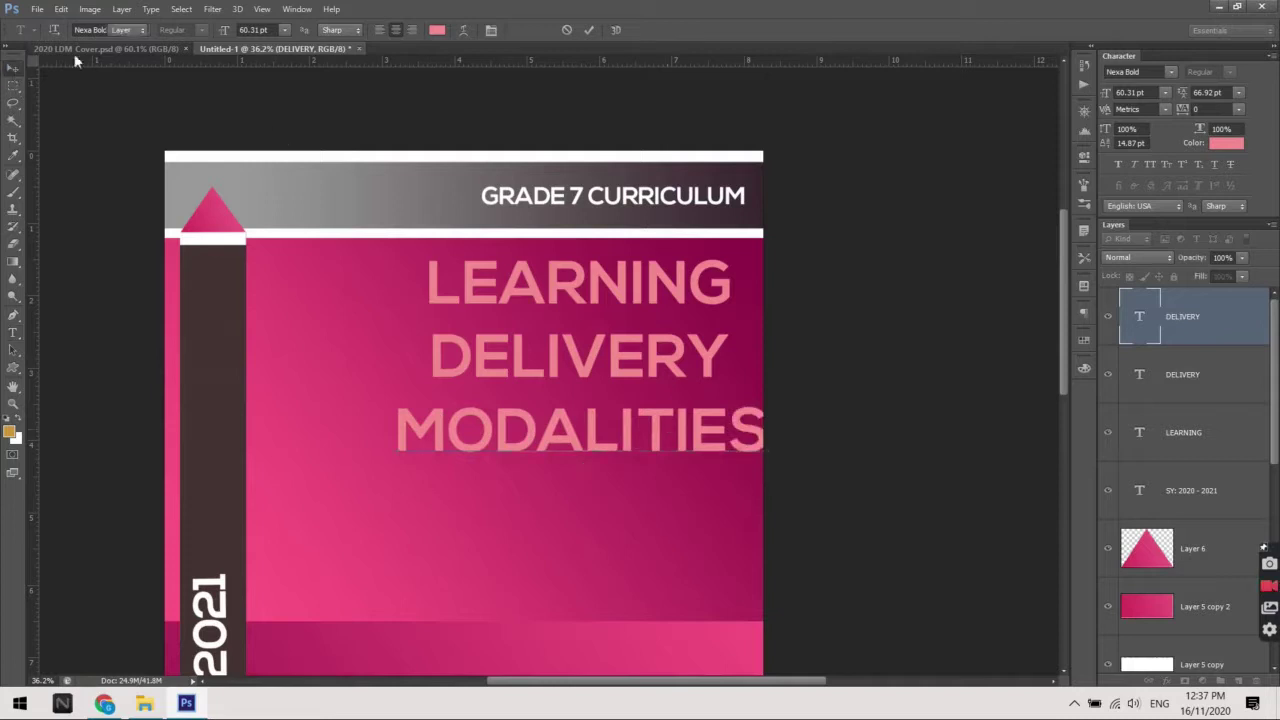
# Tighten the LEARNING, DELIVERY and MODALITIES lines into a close stack
pyautogui.moveTo(672, 300); pyautogui.dragTo(675, 300)
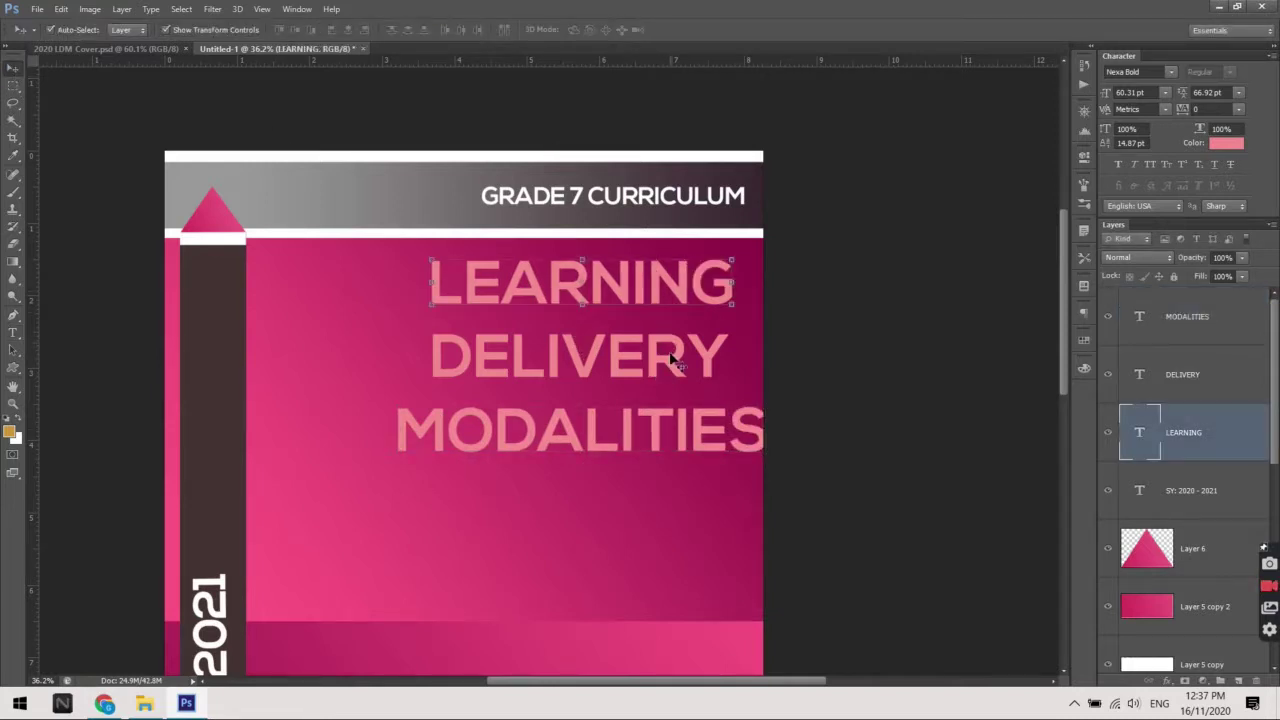
pyautogui.moveTo(673, 361); pyautogui.dragTo(678, 350)
pyautogui.moveTo(718, 425); pyautogui.dragTo(685, 403)
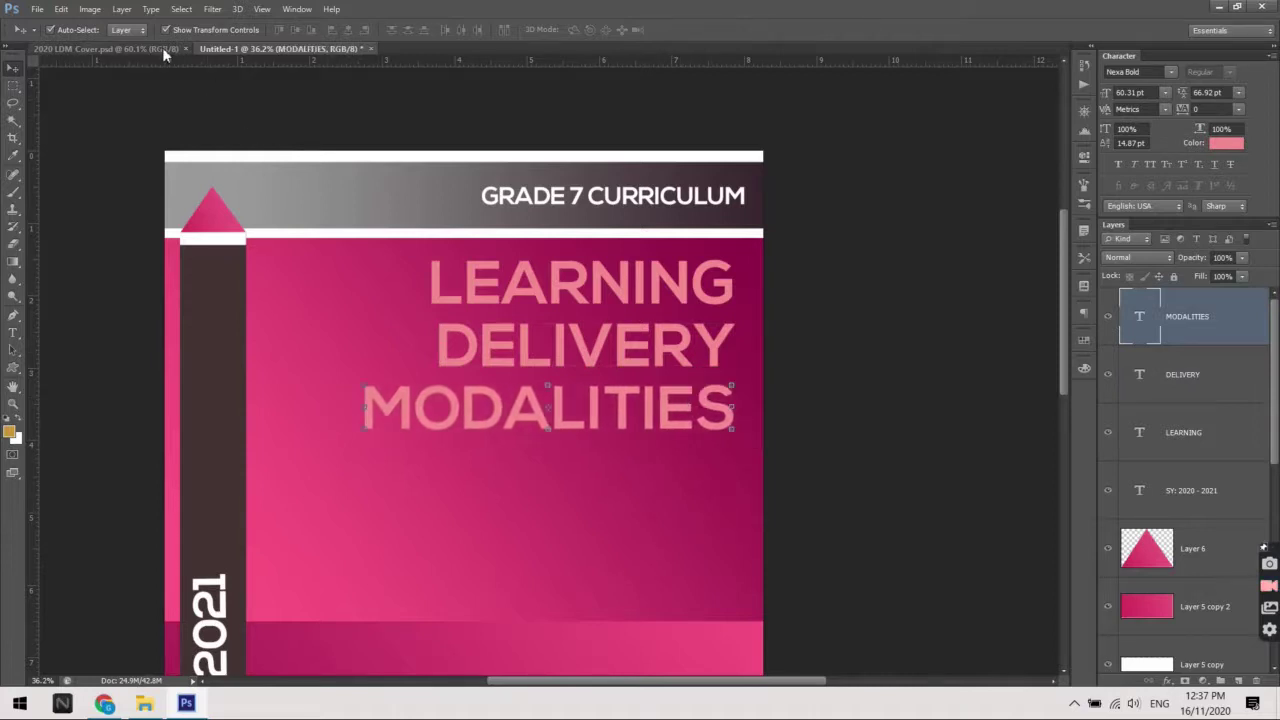
# Scale the LEARNING line up to about 108%
pyautogui.click(163, 49)
pyautogui.click(272, 49)
pyautogui.click(686, 276)
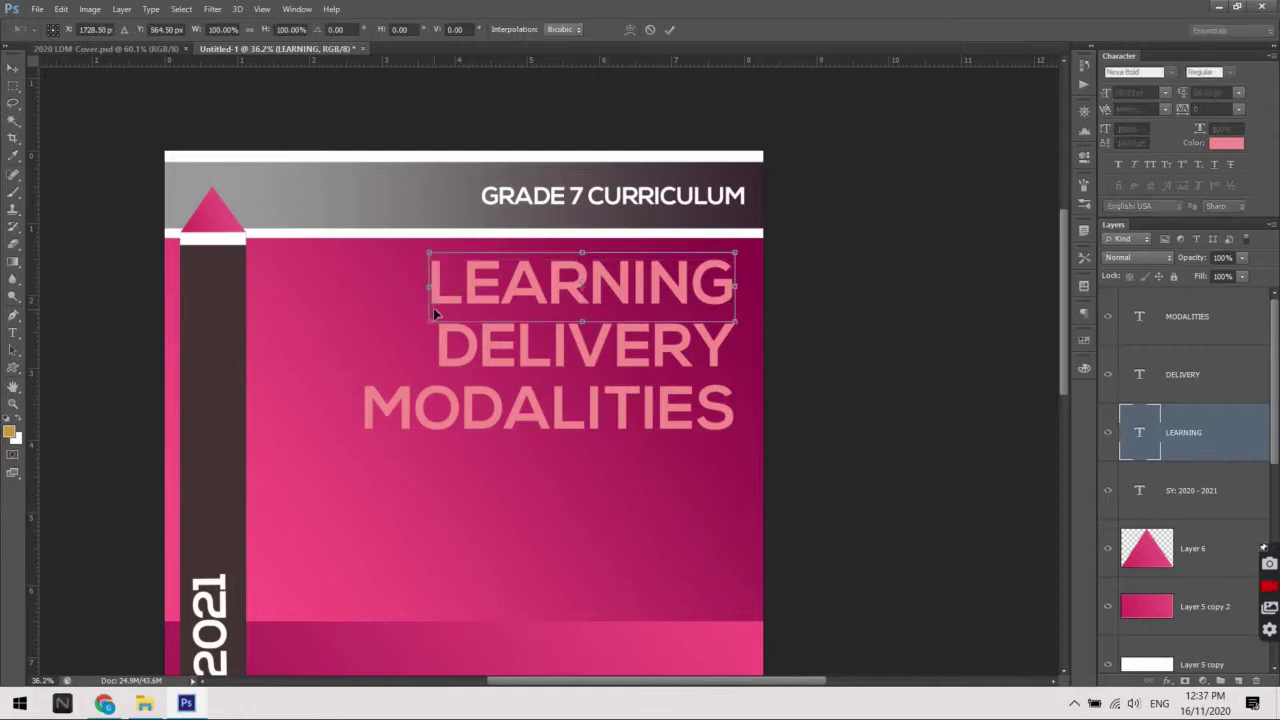
pyautogui.moveTo(433, 309); pyautogui.dragTo(406, 343)
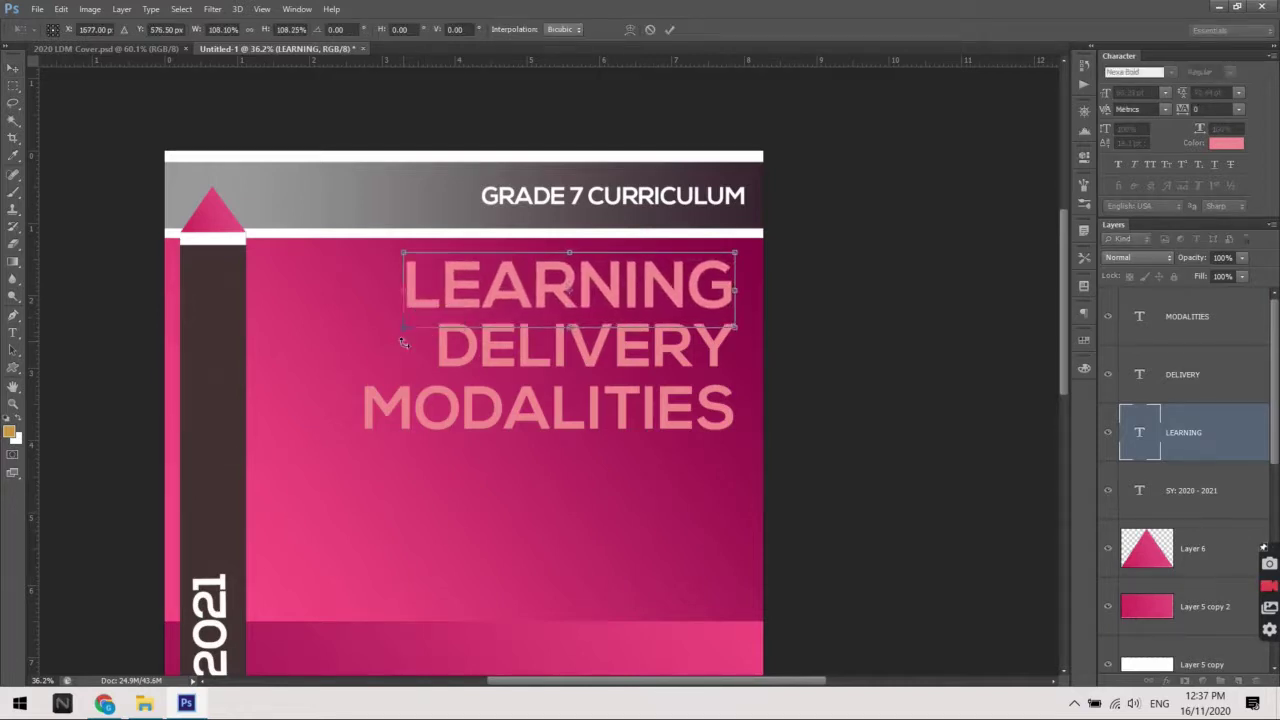
pyautogui.press('Return')
# Preview red and pink colours for LEARNING, then cancel to keep its light pink
pyautogui.click(1237, 145)
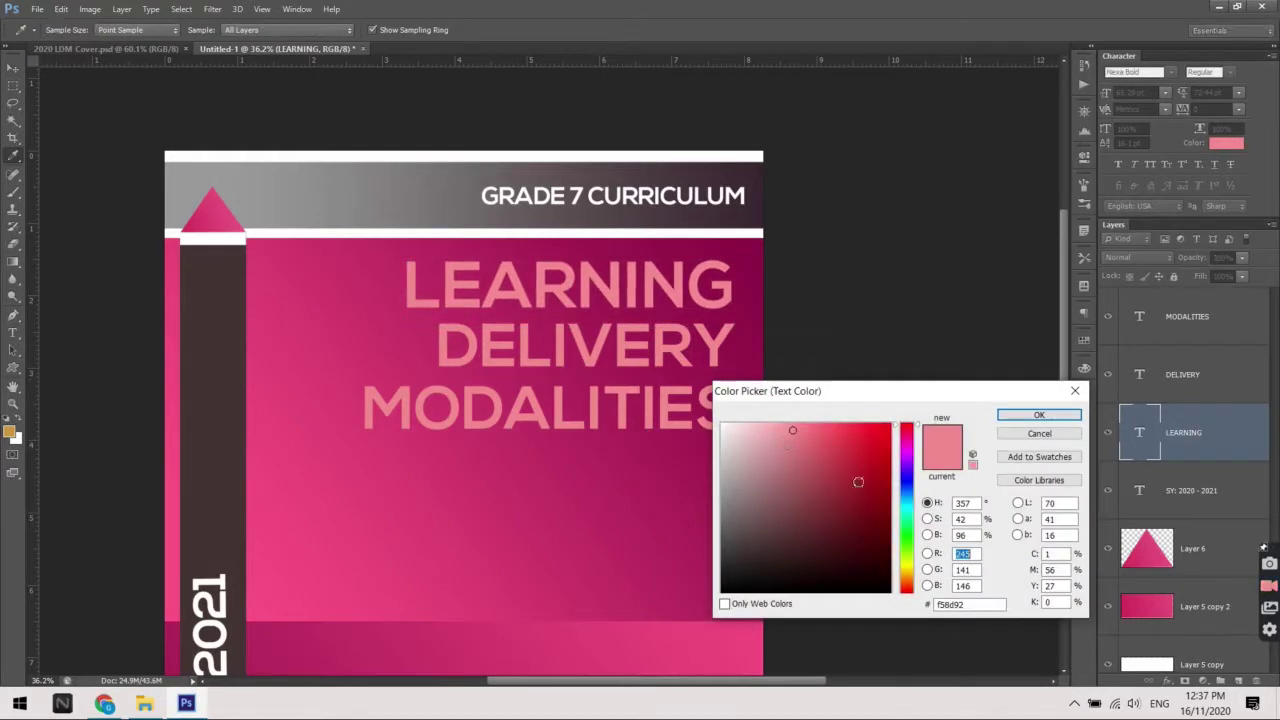
pyautogui.click(878, 475)
pyautogui.click(808, 431)
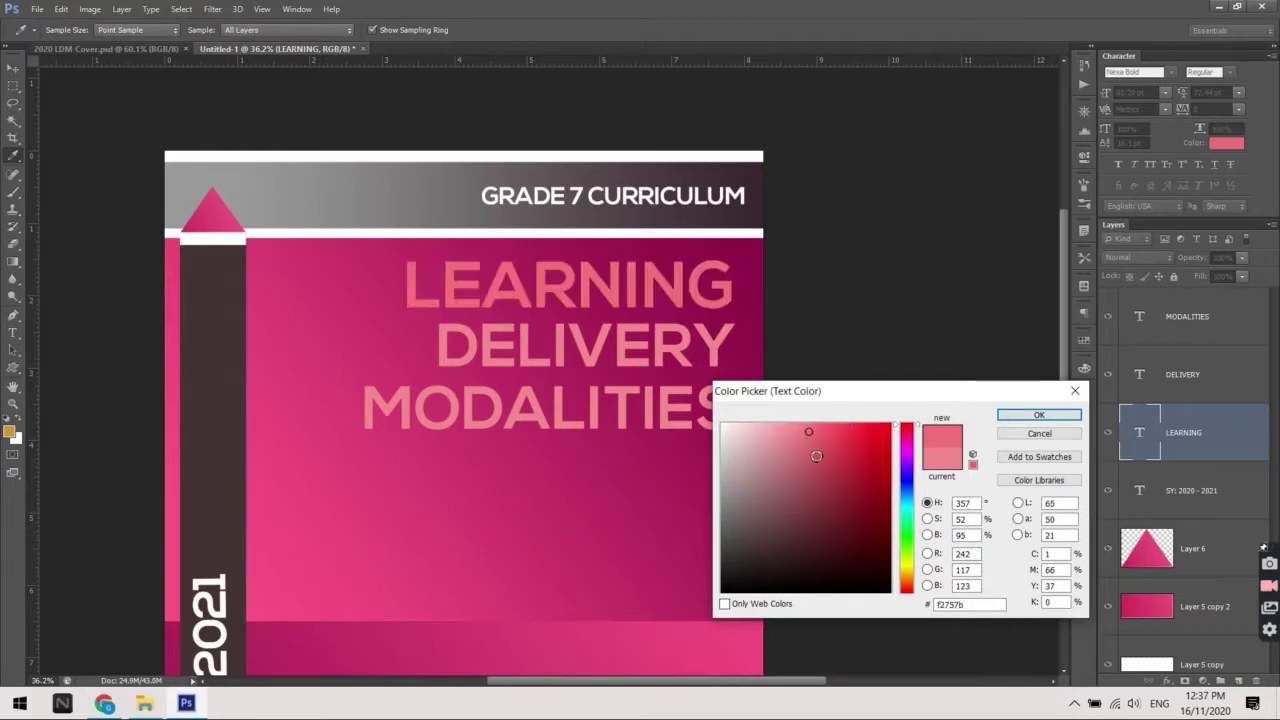
pyautogui.click(815, 458)
pyautogui.click(907, 435)
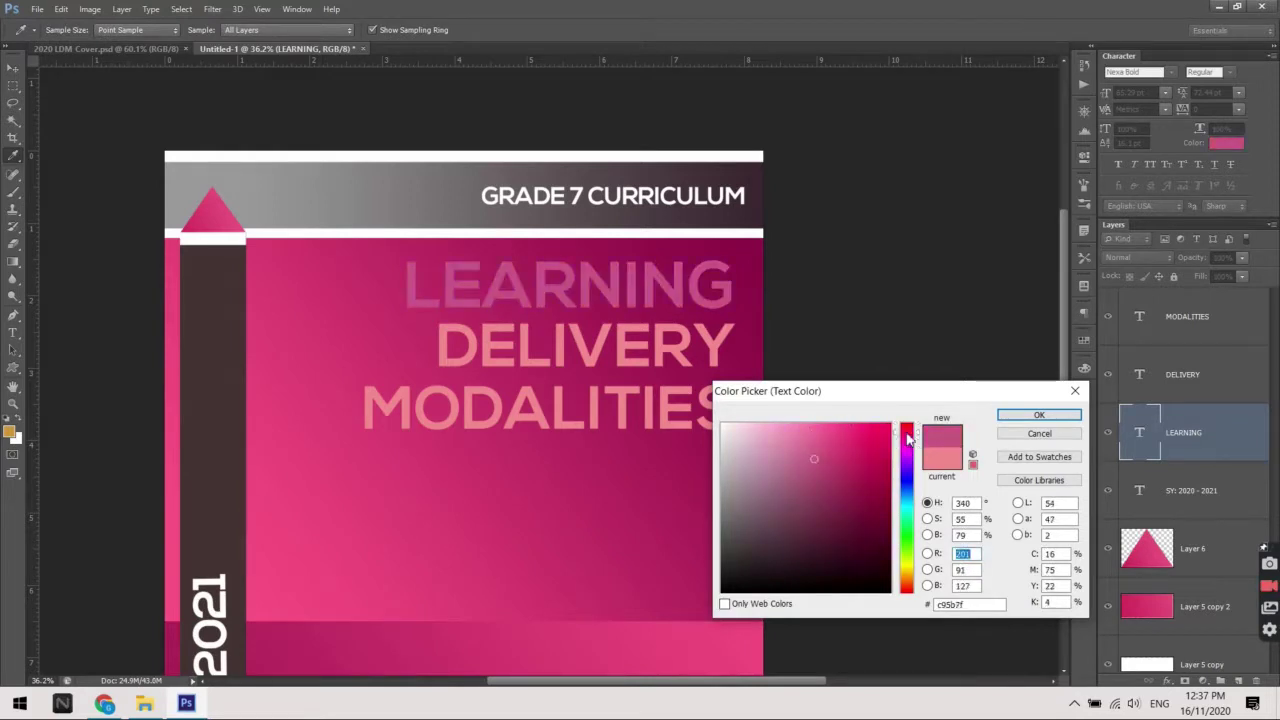
pyautogui.moveTo(848, 458); pyautogui.dragTo(888, 429)
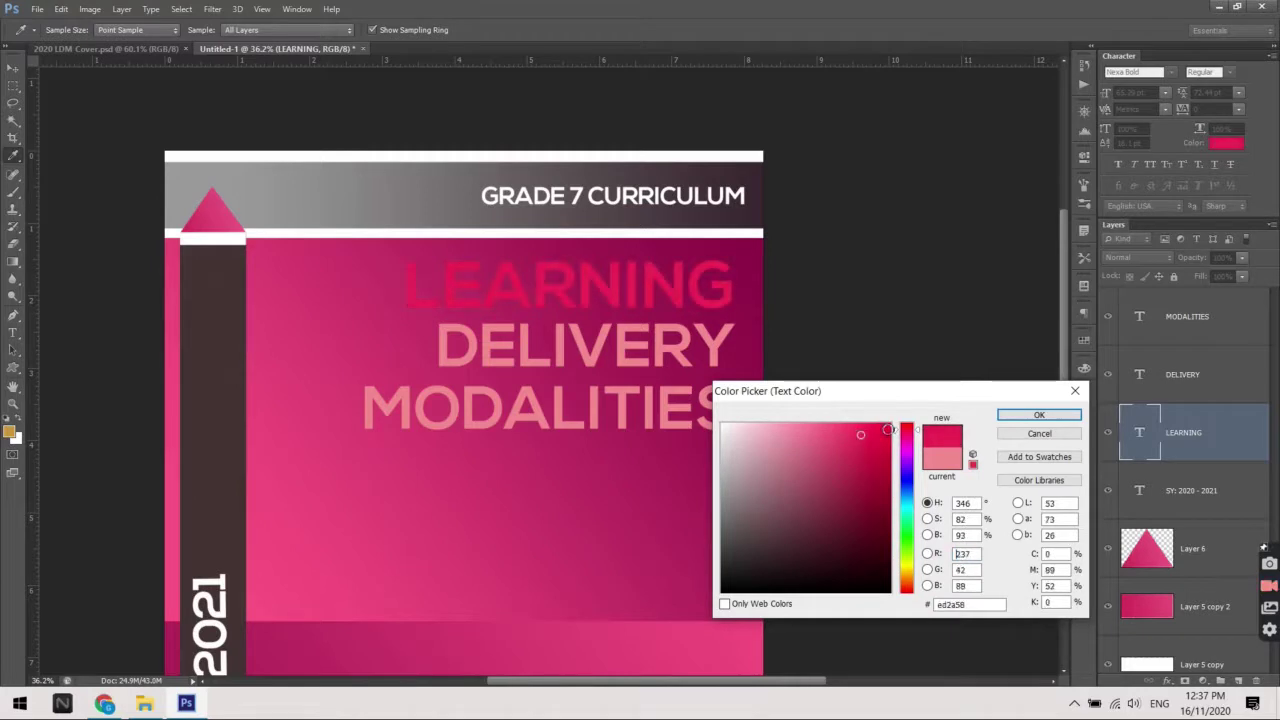
pyautogui.click(1075, 391)
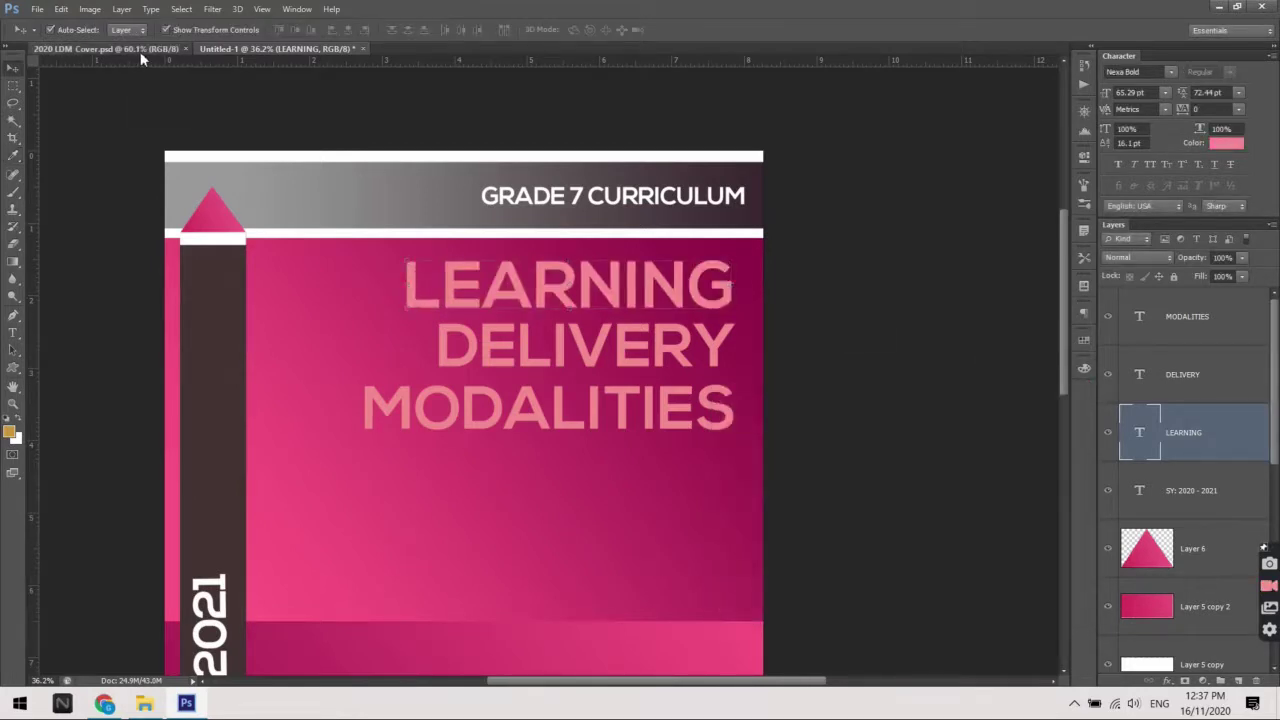
# In 2020 LDM Cover.psd, select the LEARNING text and eyedrop its pink
pyautogui.click(140, 52)
pyautogui.scroll(2, 614, 200)
pyautogui.scroll(1, 604, 235)
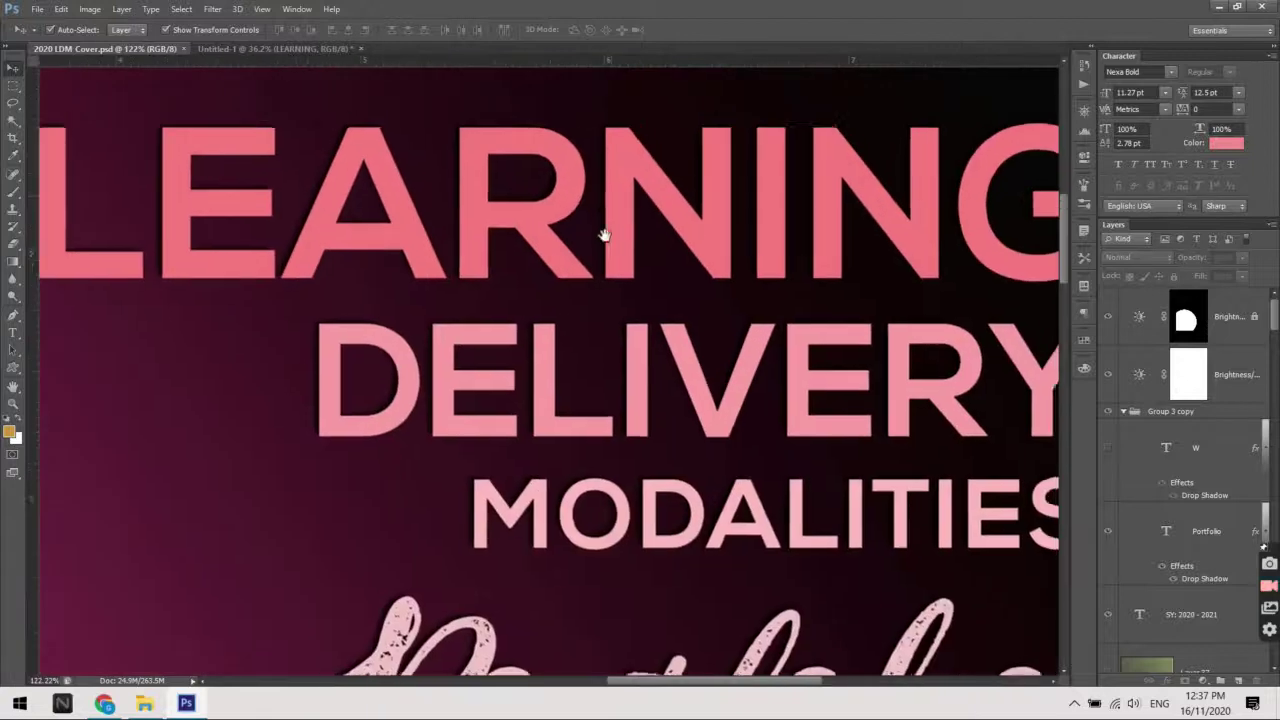
pyautogui.scroll(-1, 604, 388)
pyautogui.scroll(-1, 608, 396)
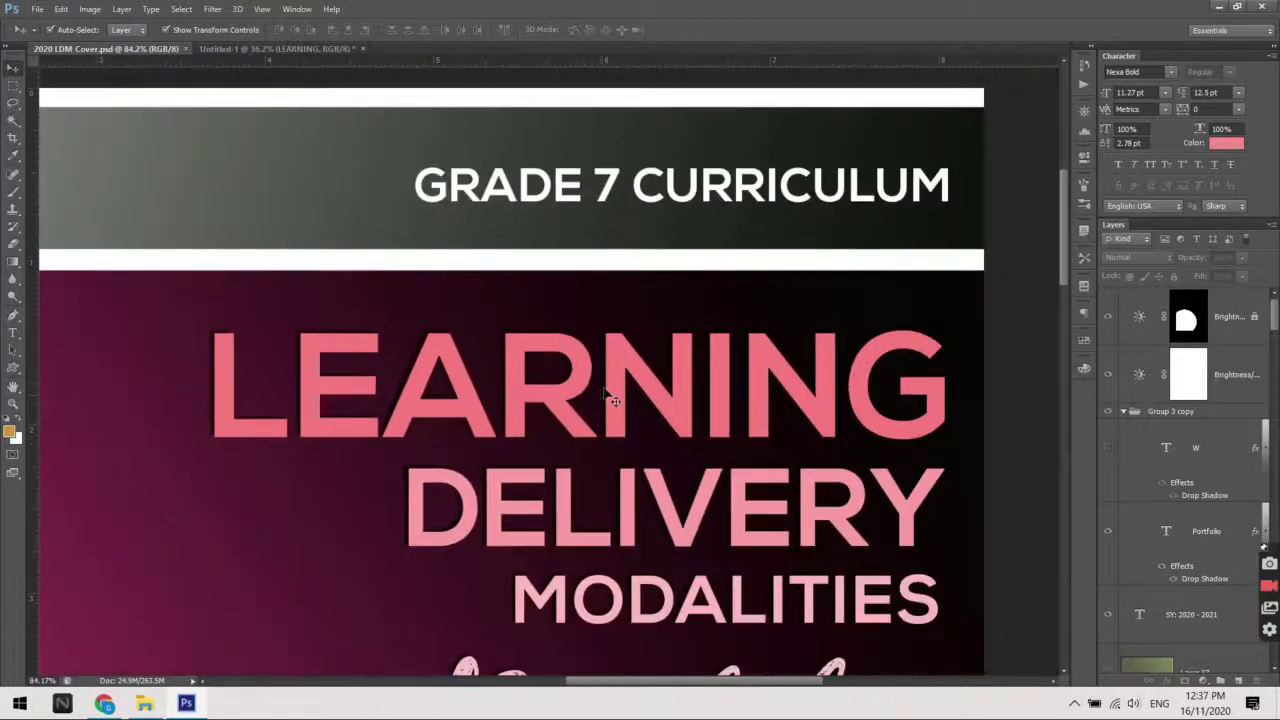
pyautogui.click(608, 396)
pyautogui.scroll(-1, 31, 341)
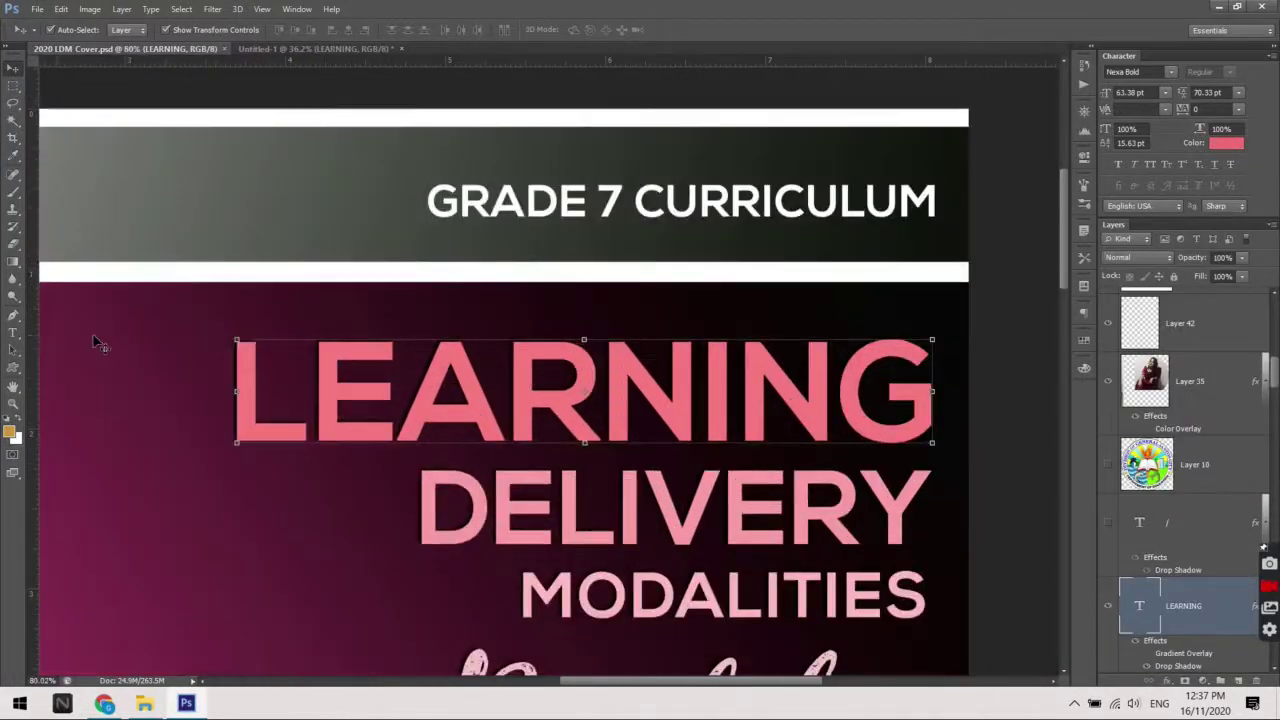
pyautogui.press('i')
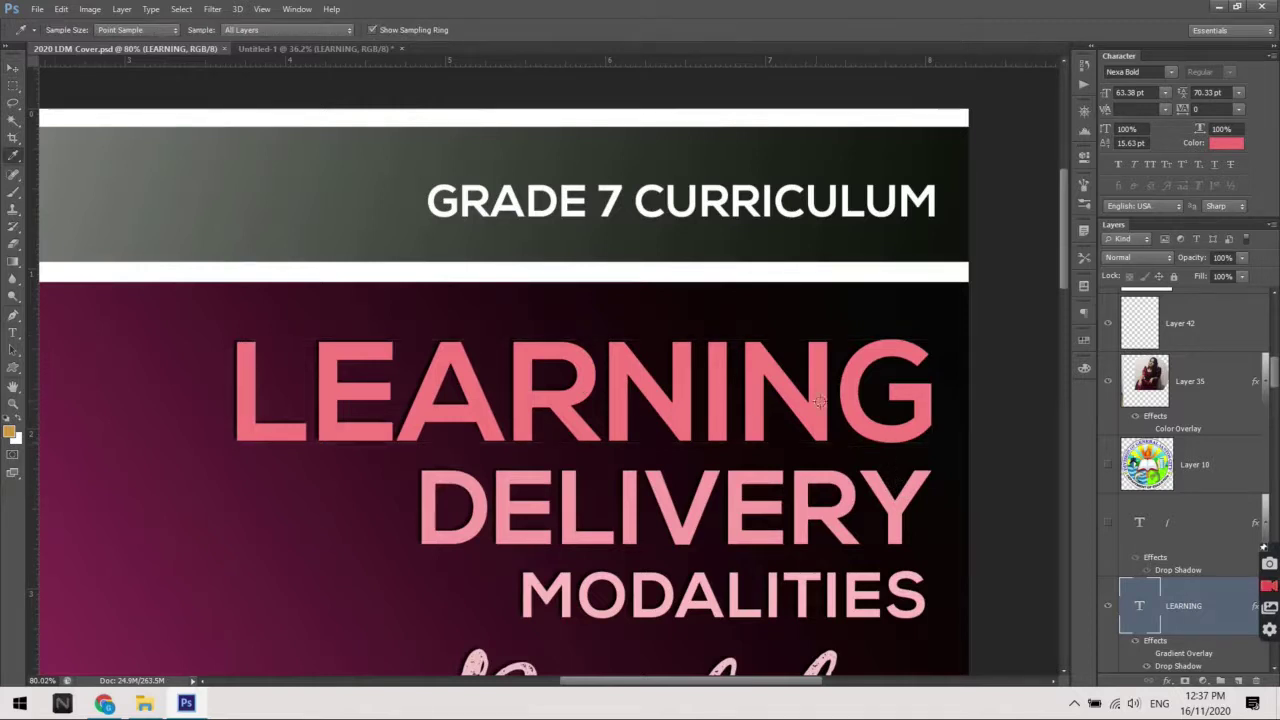
pyautogui.scroll(2, 770, 397)
pyautogui.scroll(1, 770, 397)
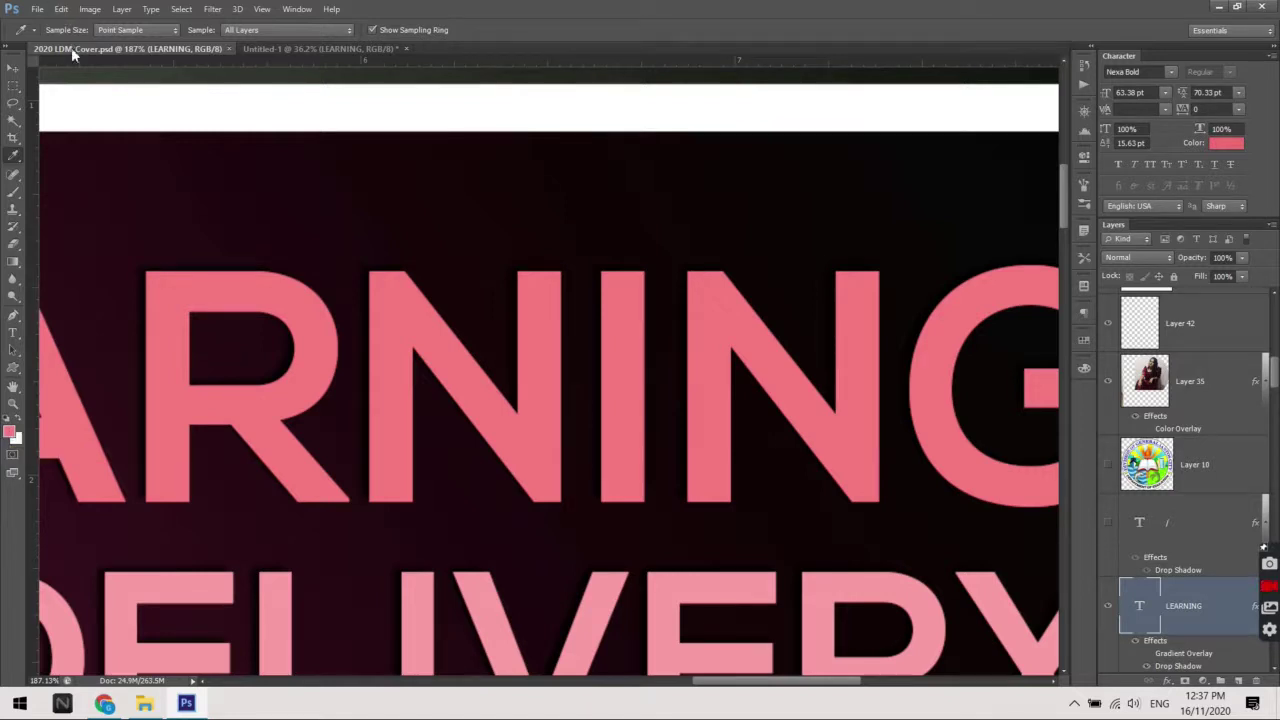
# In Untitled-1, set the LEARNING text colour to the sampled pink
pyautogui.click(305, 49)
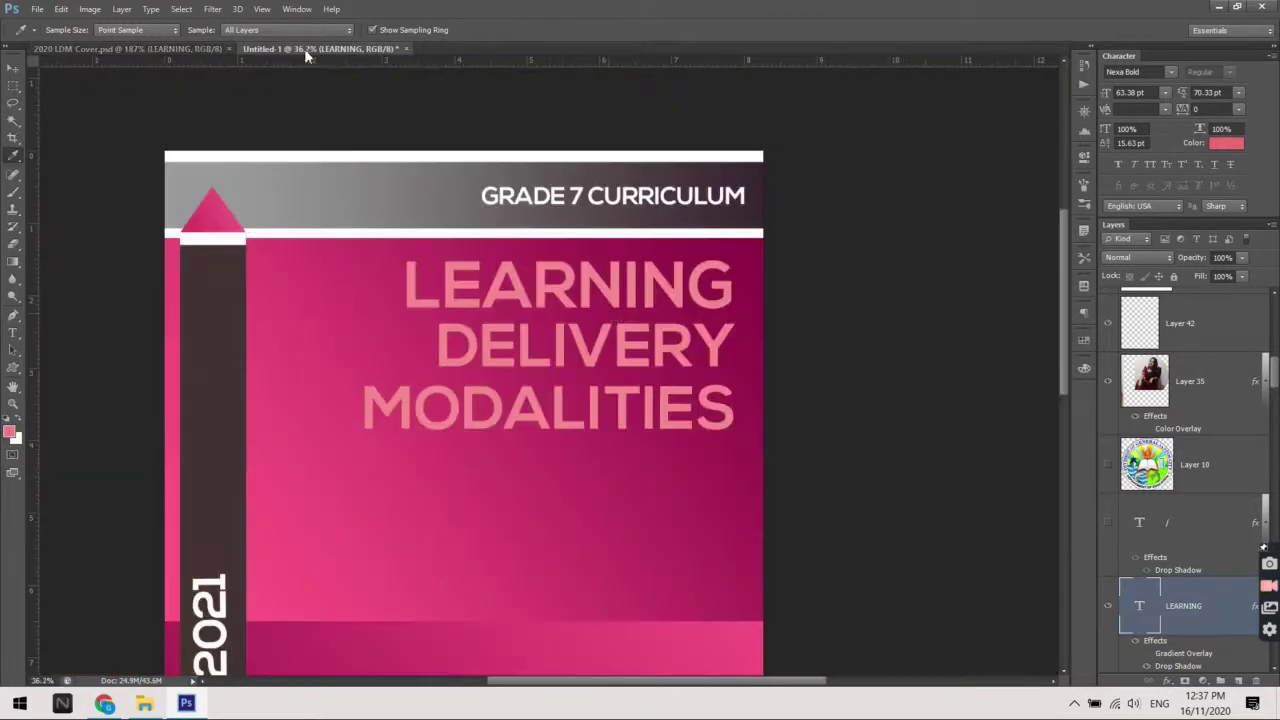
pyautogui.press('t')
pyautogui.doubleClick(623, 283)
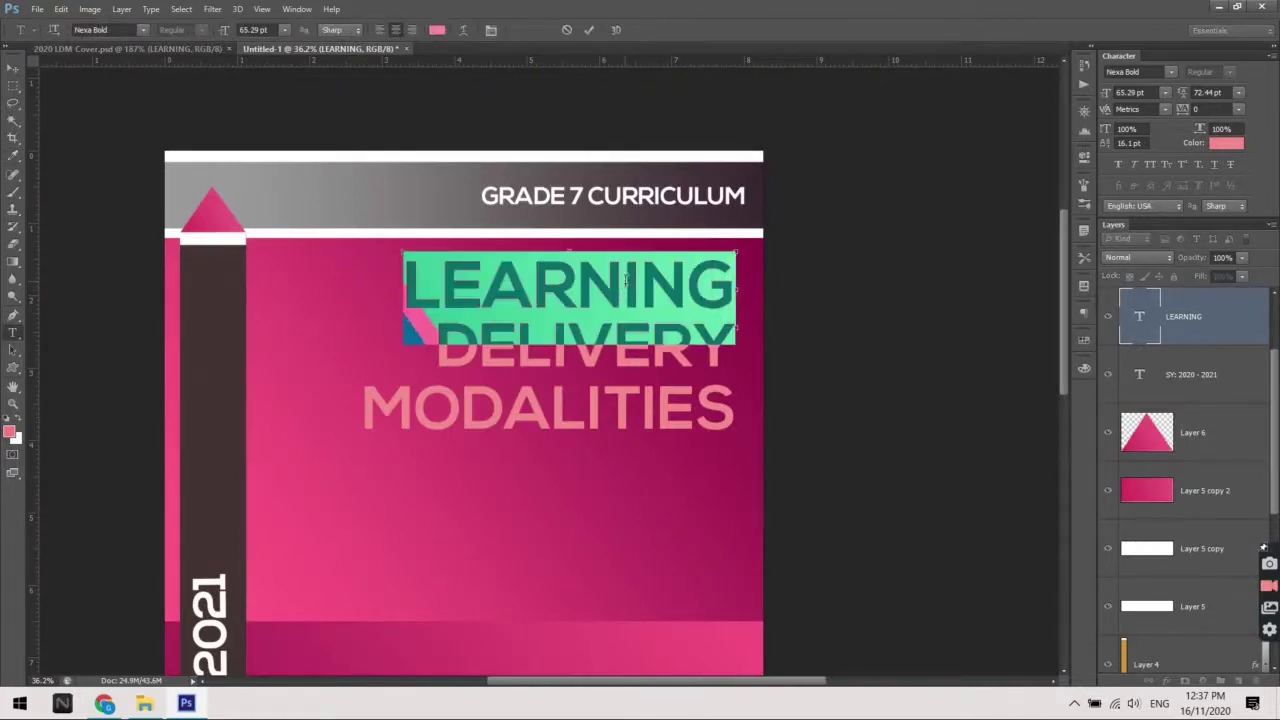
pyautogui.click(11, 434)
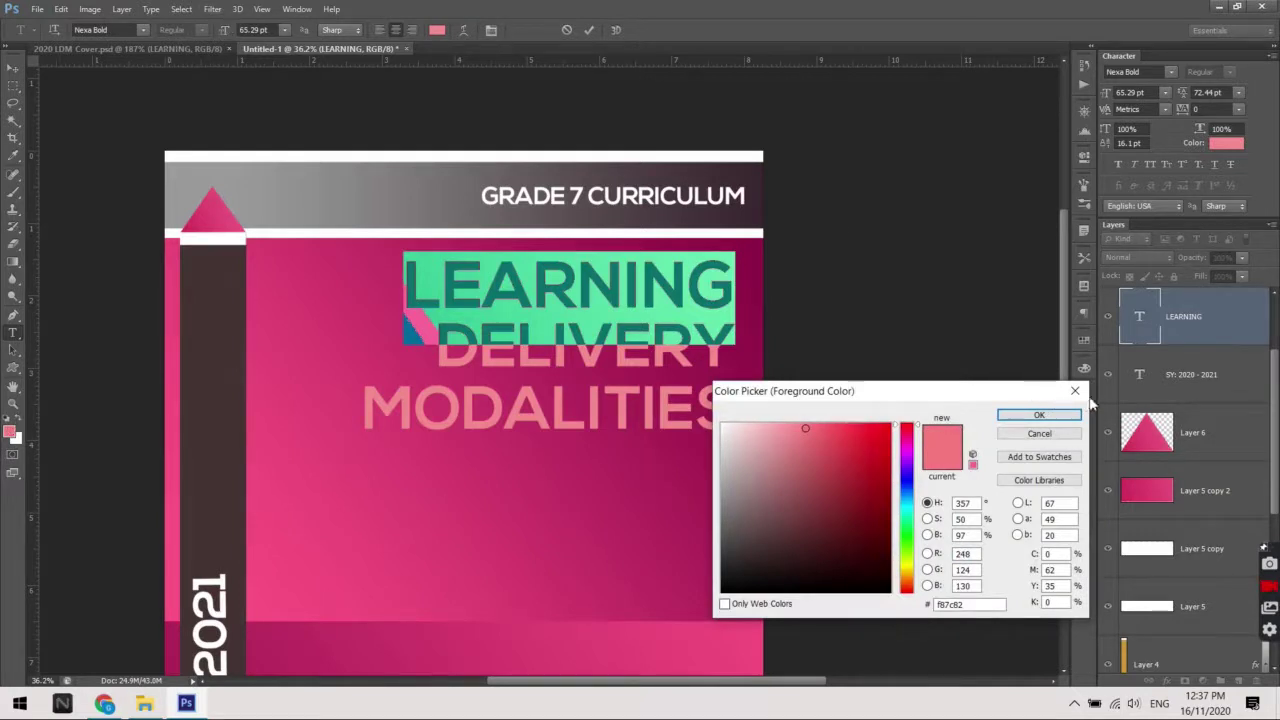
pyautogui.click(1075, 391)
pyautogui.click(724, 286)
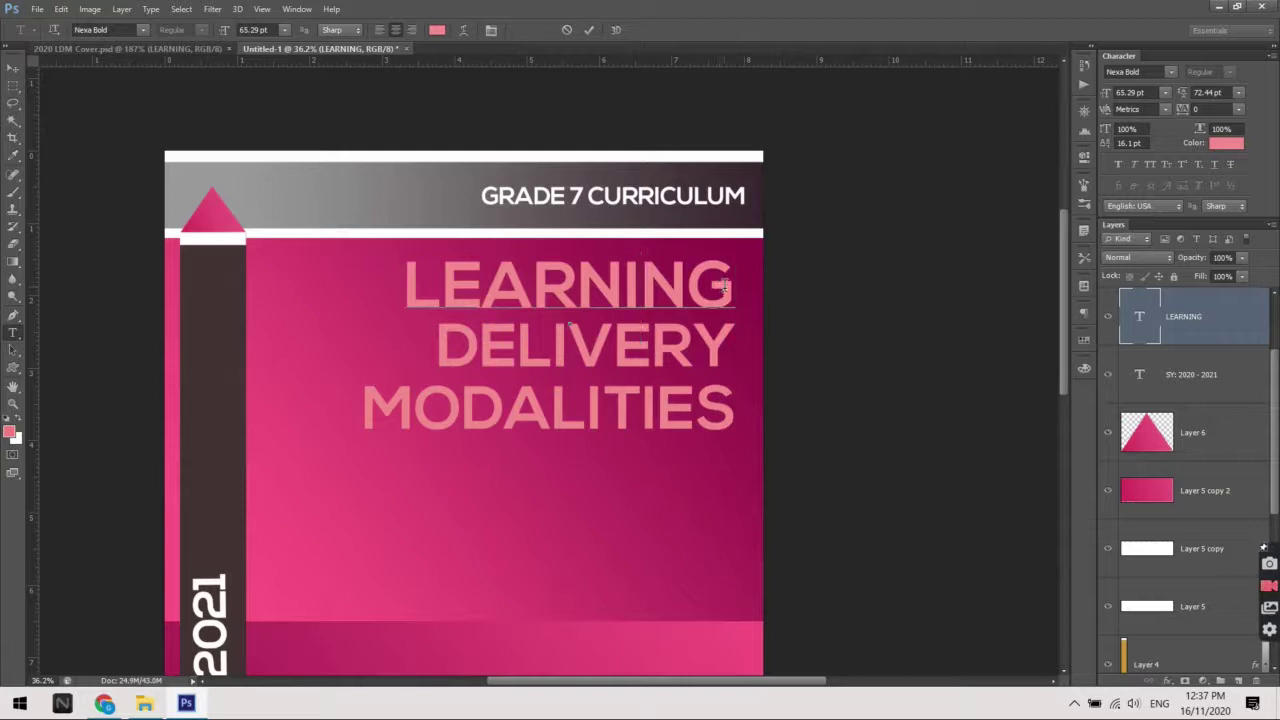
pyautogui.moveTo(724, 286); pyautogui.dragTo(401, 286)
pyautogui.click(1232, 299)
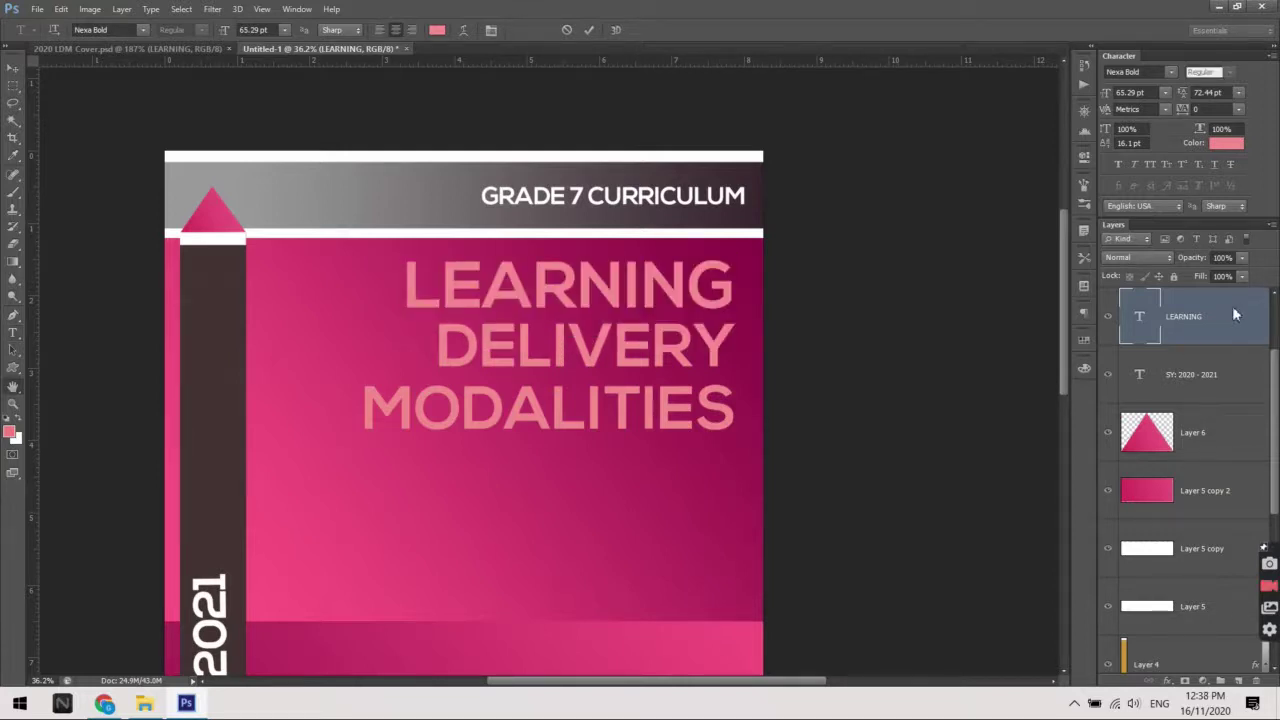
# Add a pink f87c82 Color Overlay to the LEARNING layer
pyautogui.doubleClick(1236, 313)
pyautogui.click(675, 401)
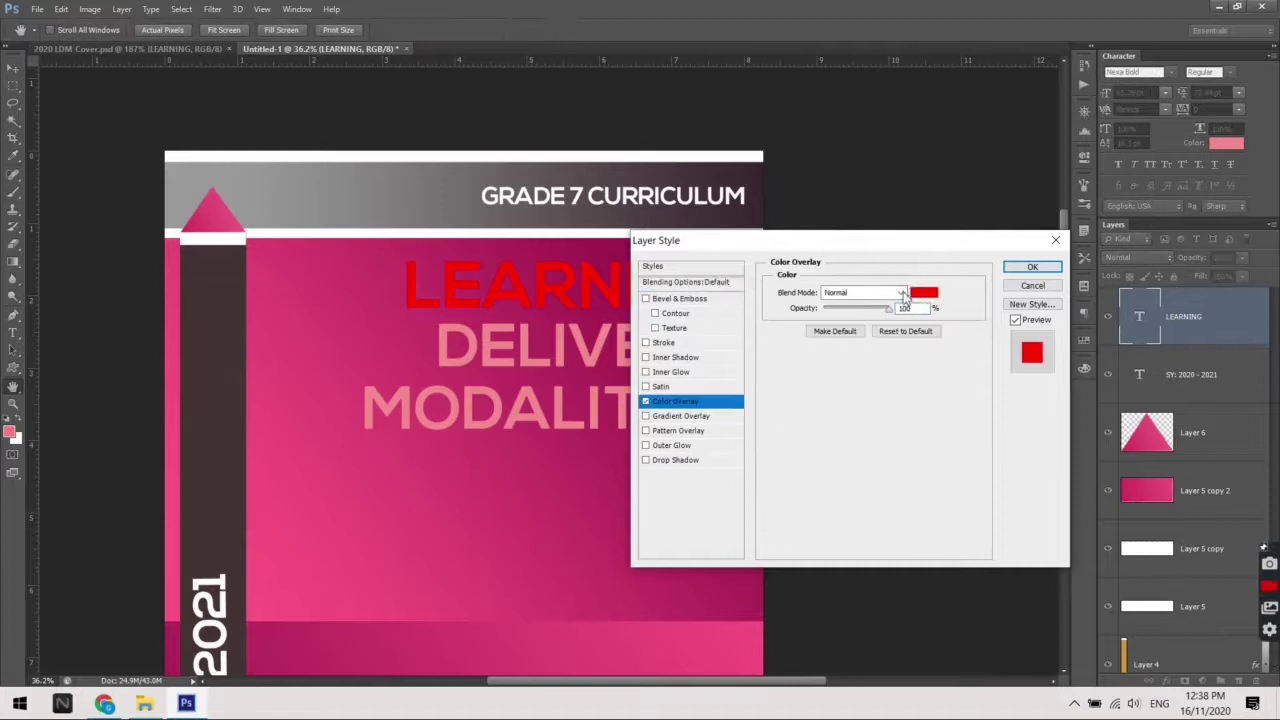
pyautogui.click(924, 292)
pyautogui.click(480, 345)
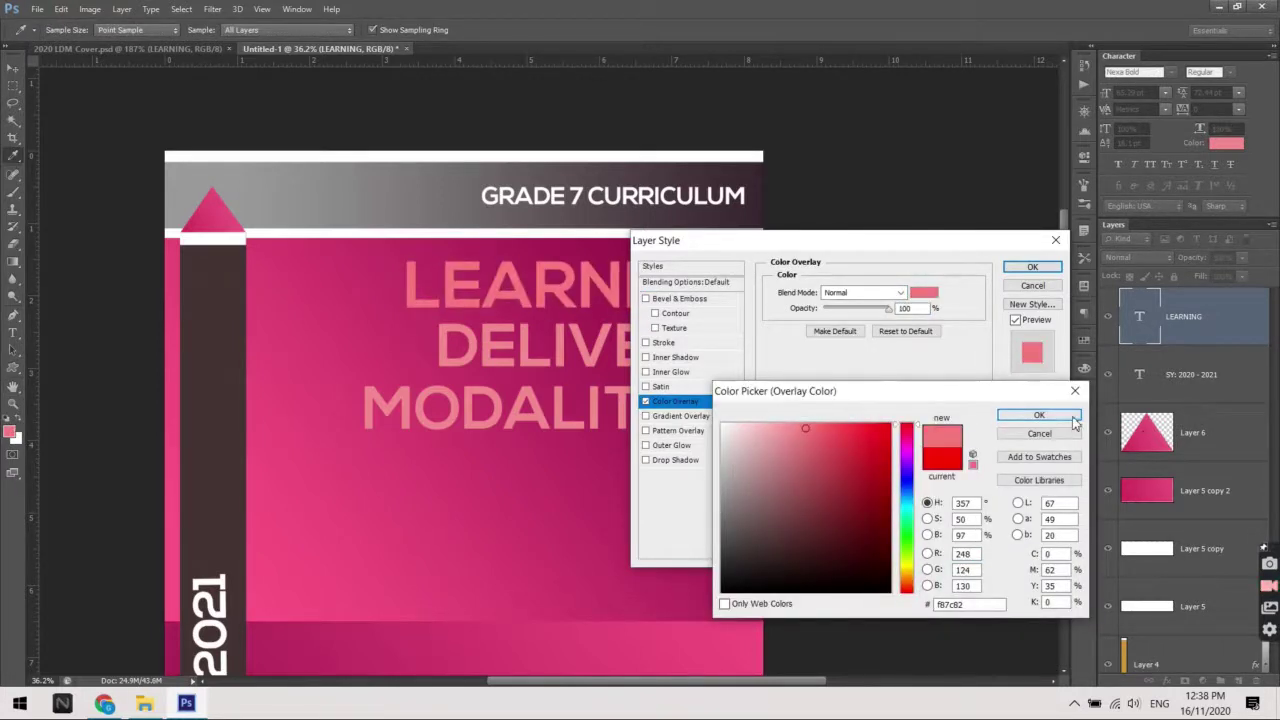
pyautogui.click(1039, 415)
pyautogui.click(1032, 266)
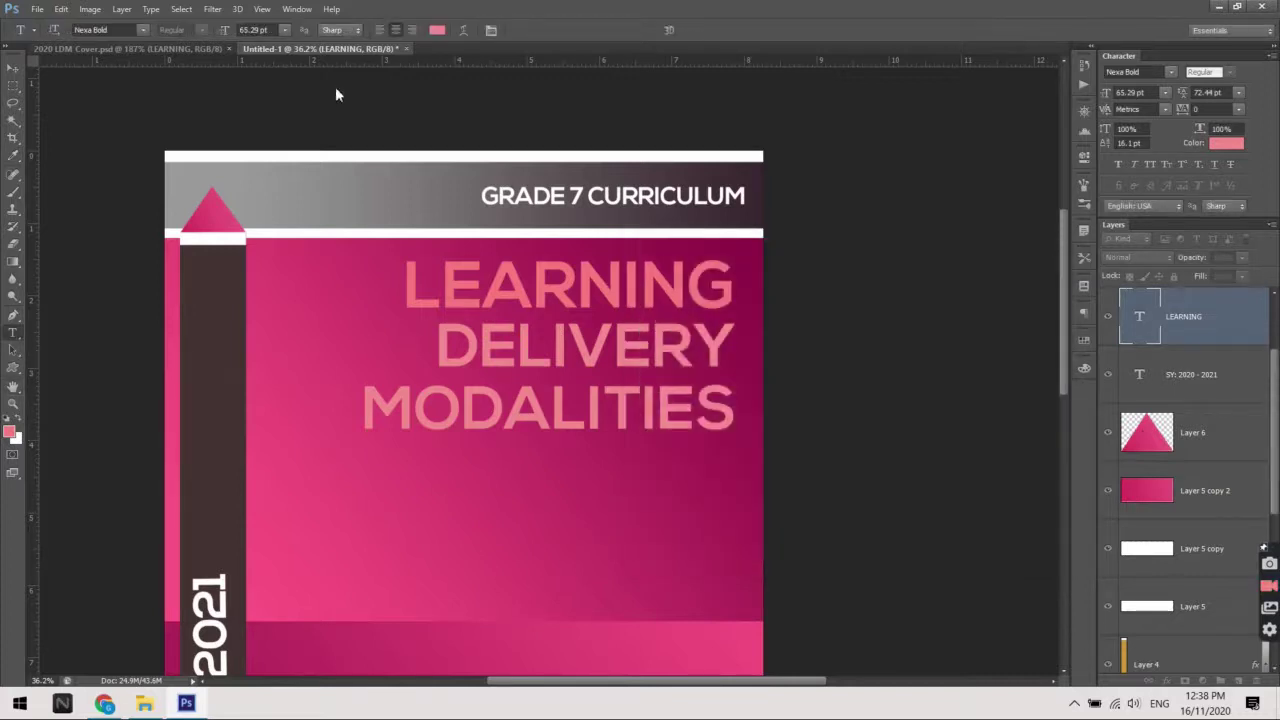
# Go back to the 2020 LDM Cover reference and select its DELIVERY text
pyautogui.click(150, 50)
pyautogui.scroll(-3, 677, 470)
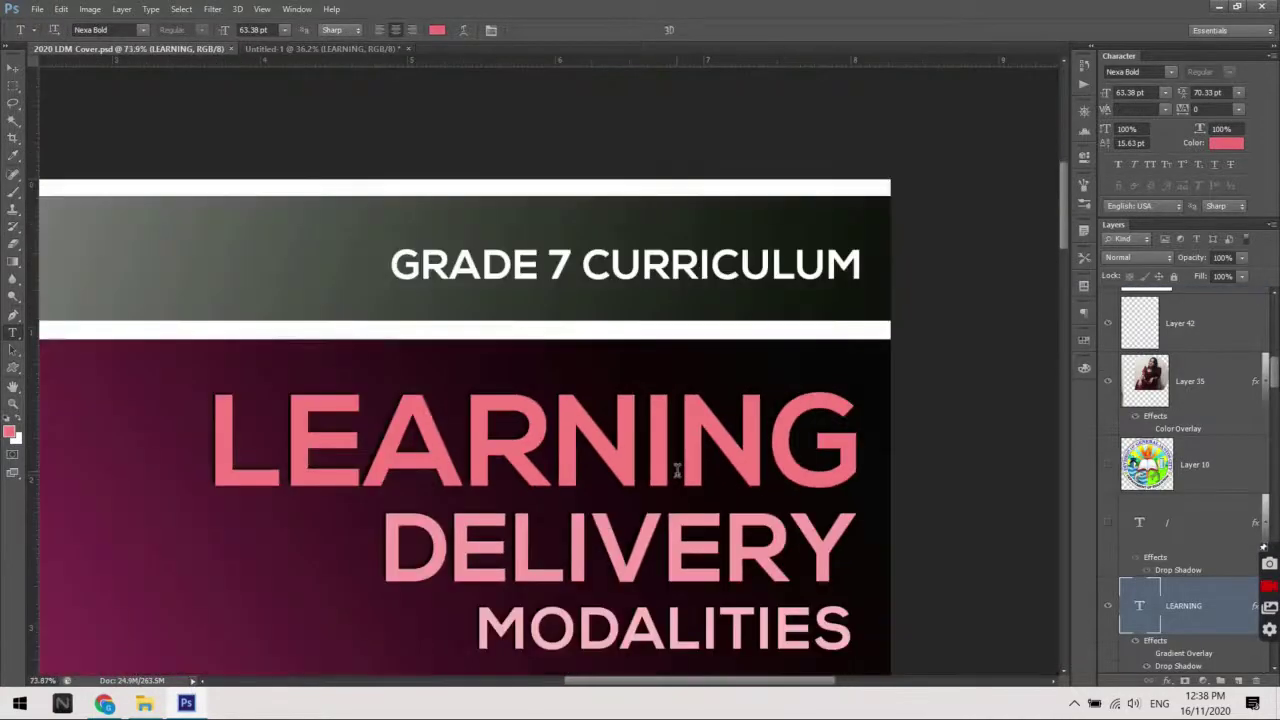
pyautogui.scroll(-1, 680, 480)
pyautogui.scroll(1, 690, 500)
pyautogui.press('v')
pyautogui.click(710, 540)
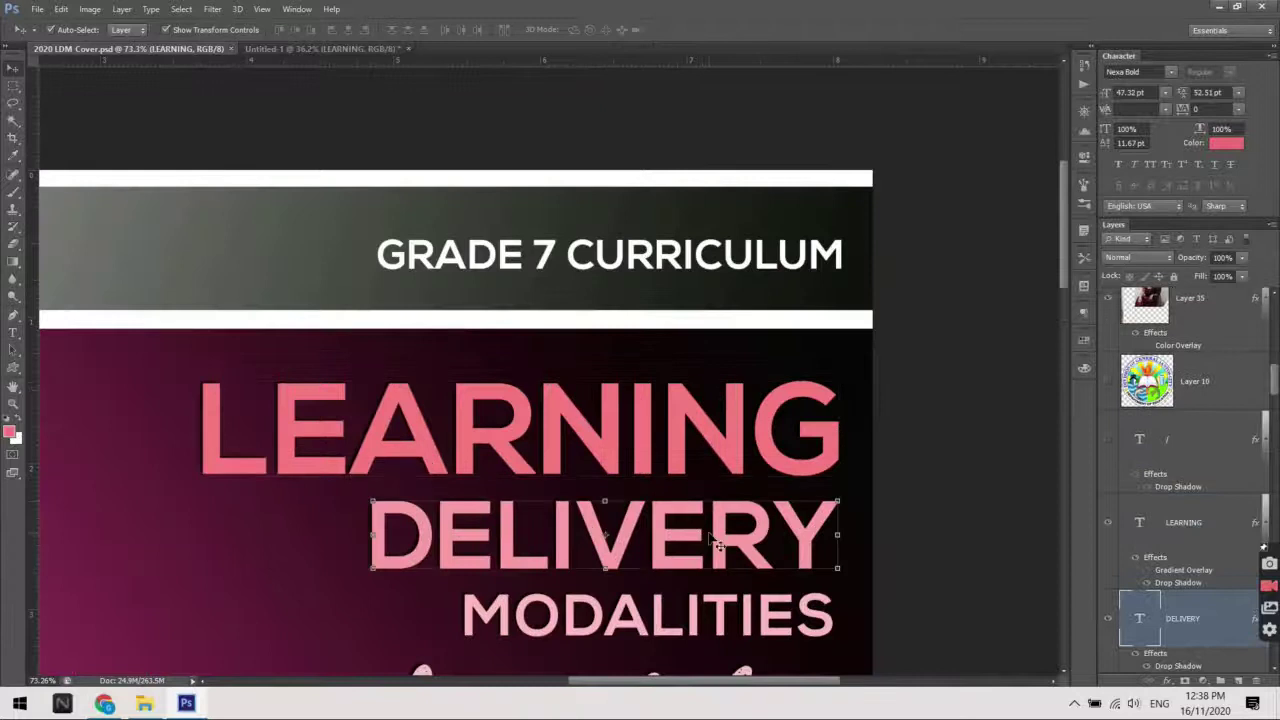
pyautogui.click(310, 48)
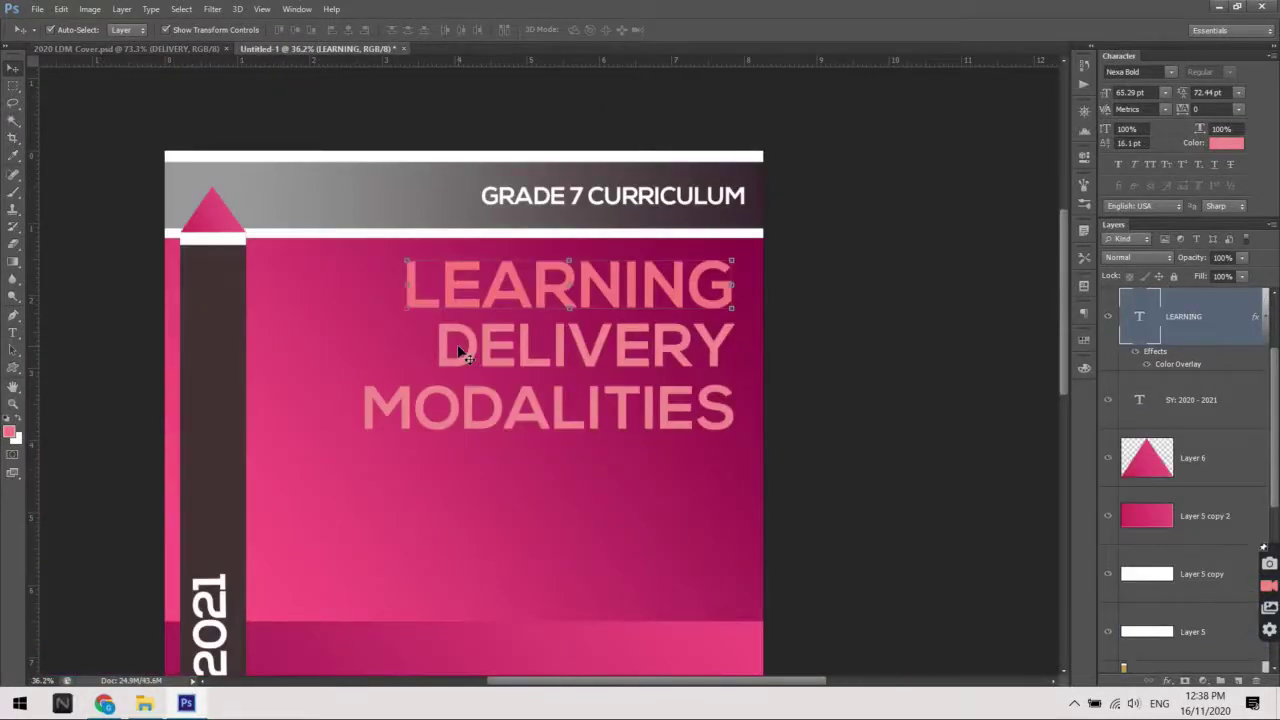
# Shrink the DELIVERY text to about 65%
pyautogui.hotkey('ctrl', 't')
pyautogui.moveTo(438, 382)
pyautogui.mouseDown()
pyautogui.moveTo(540, 358)
pyautogui.moveTo(467, 381)
pyautogui.moveTo(460, 362)
pyautogui.mouseUp()
pyautogui.press('Return')
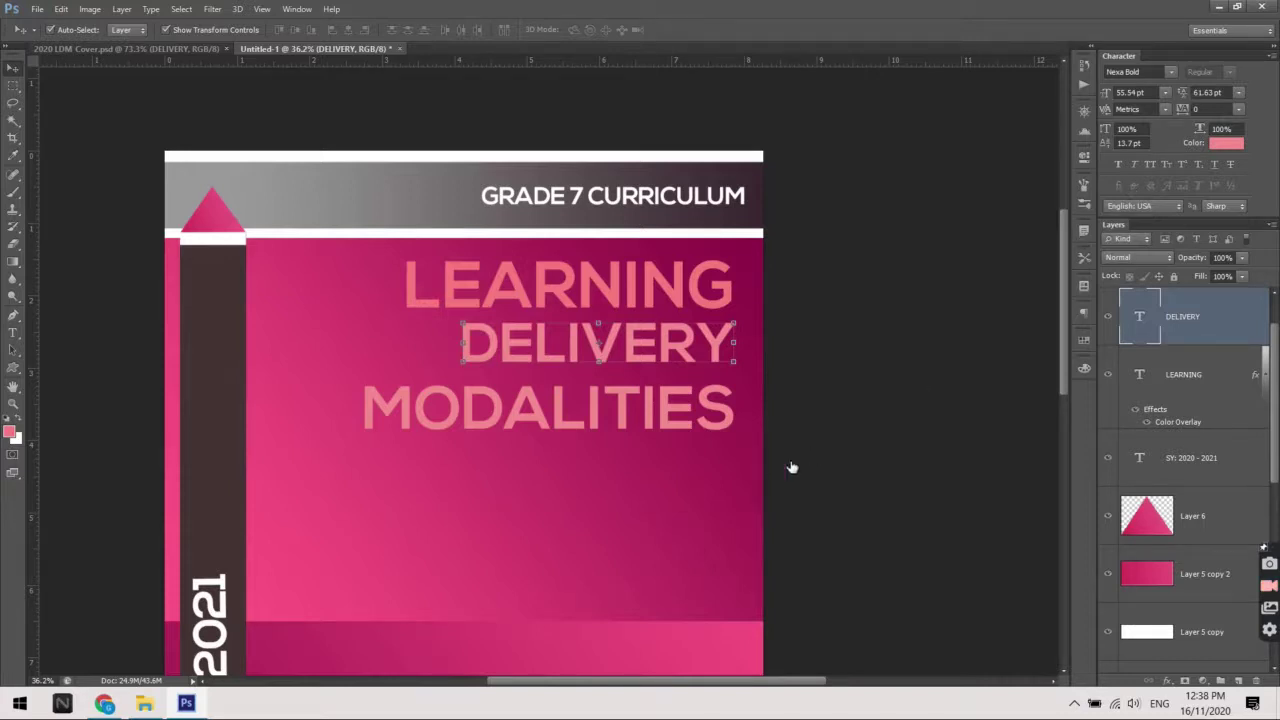
# Add a Color Overlay to DELIVERY with a hand-picked pale rose pink
pyautogui.hotkey('alt', 'l')
pyautogui.click(675, 401)
pyautogui.click(924, 292)
pyautogui.moveTo(757, 434); pyautogui.dragTo(768, 447)
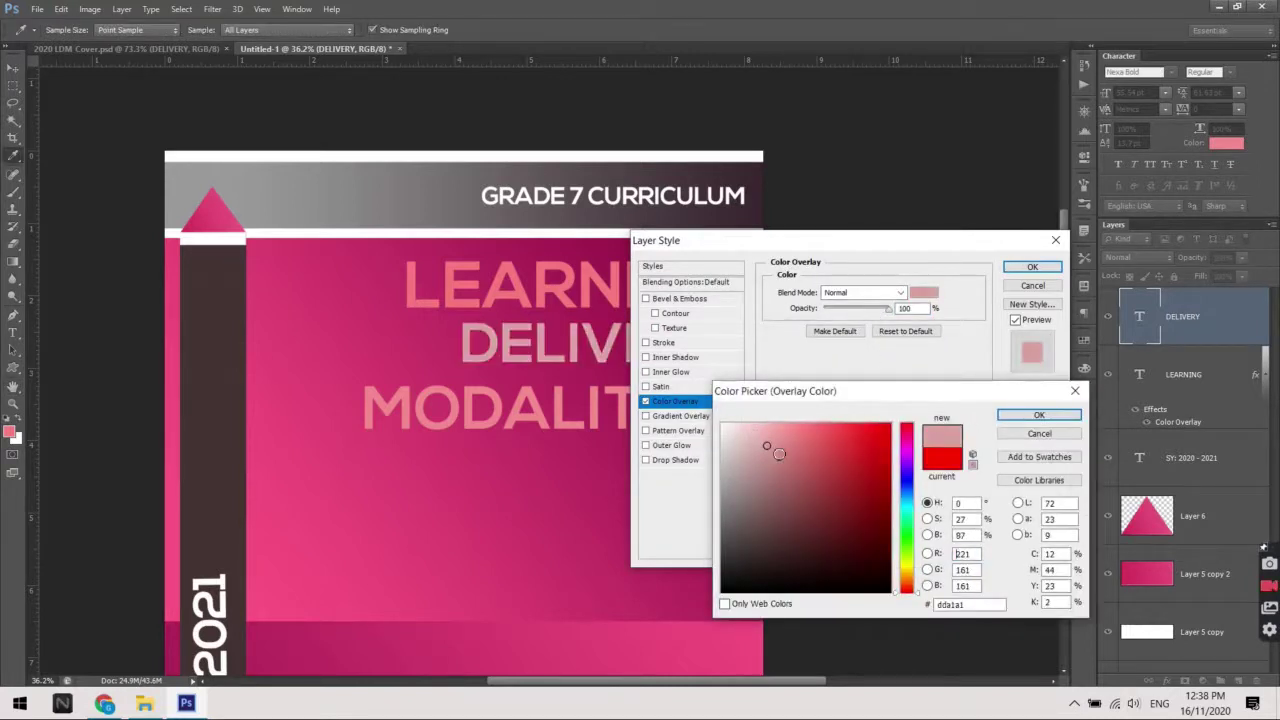
pyautogui.moveTo(779, 453); pyautogui.dragTo(797, 428)
pyautogui.click(906, 437)
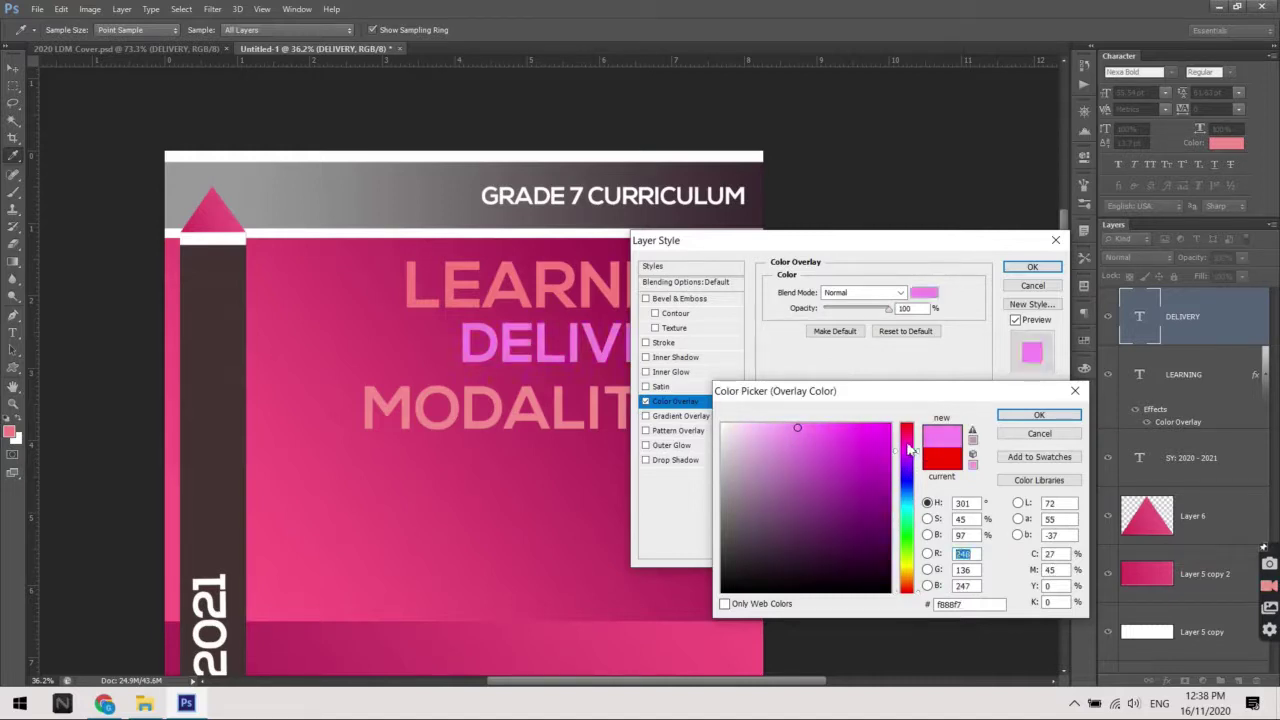
pyautogui.moveTo(906, 437); pyautogui.dragTo(906, 431)
pyautogui.click(814, 438)
pyautogui.click(797, 430)
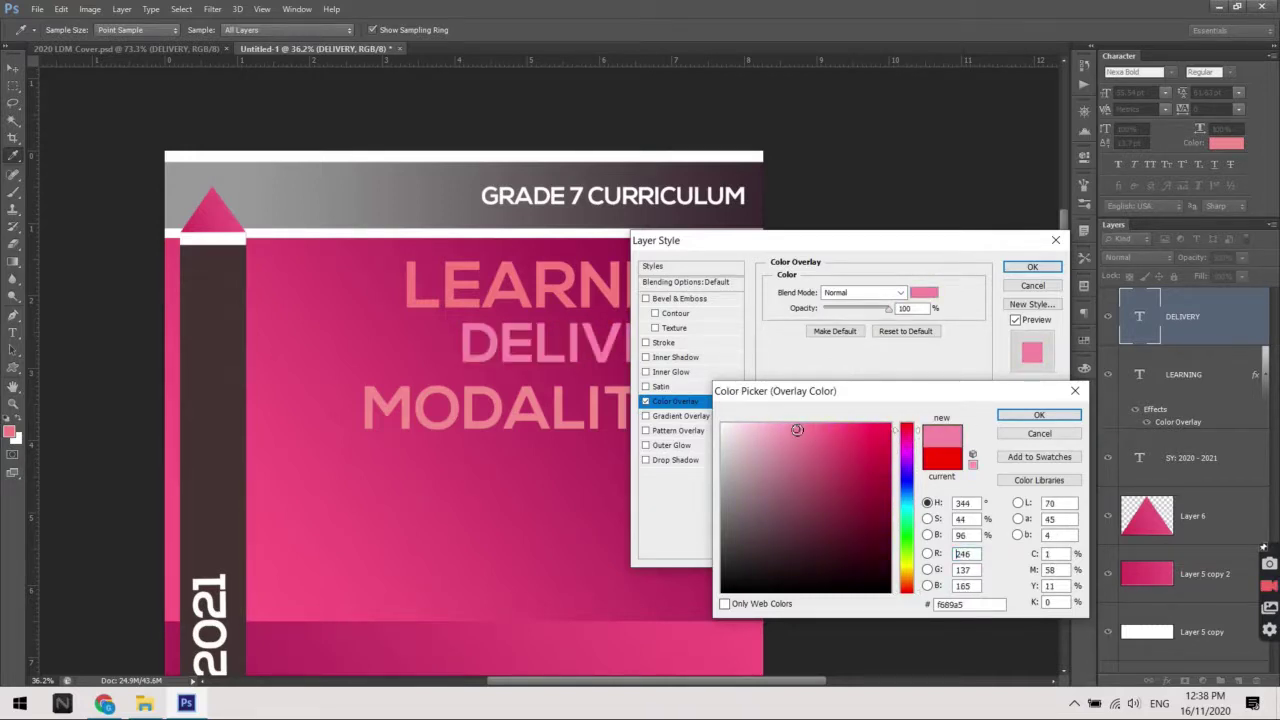
pyautogui.moveTo(797, 430); pyautogui.dragTo(787, 432)
pyautogui.press('Return')
pyautogui.press('Return')
pyautogui.press('v')
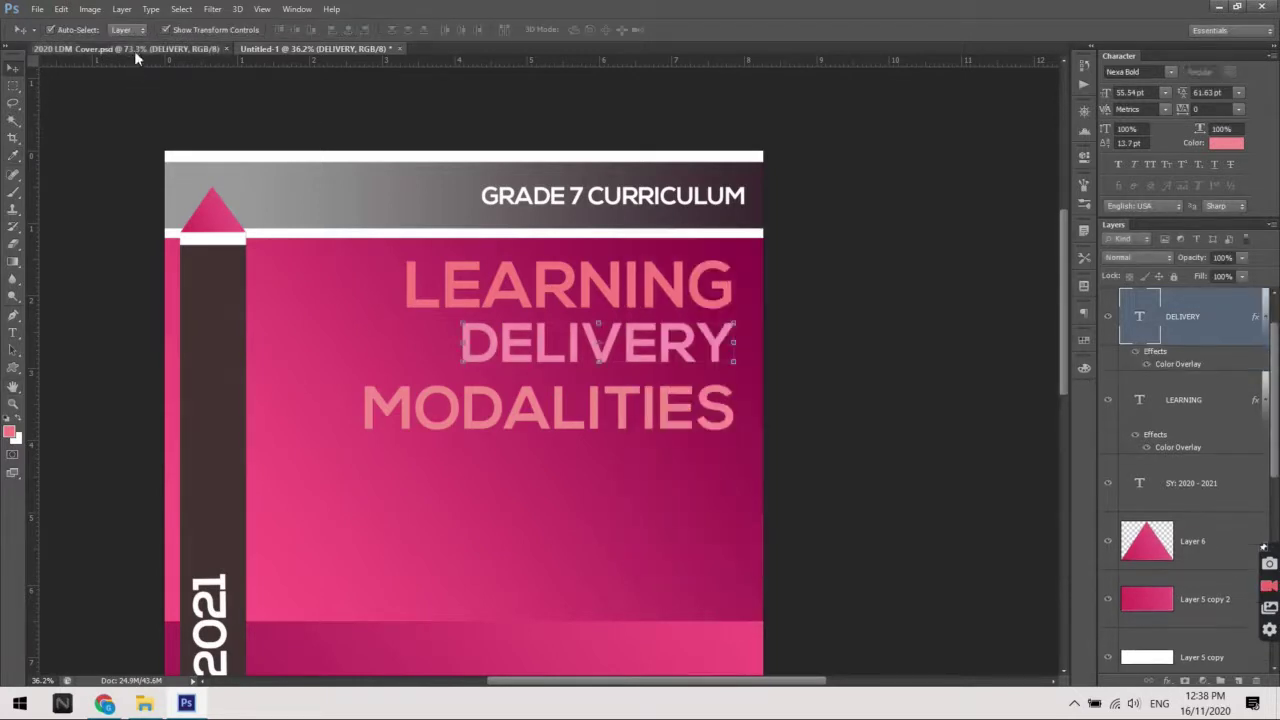
# Sample the DELIVERY pink from 2020 LDM Cover.psd as the foreground colour
pyautogui.click(134, 50)
pyautogui.scroll(-2, 725, 487)
pyautogui.scroll(3, 733, 512)
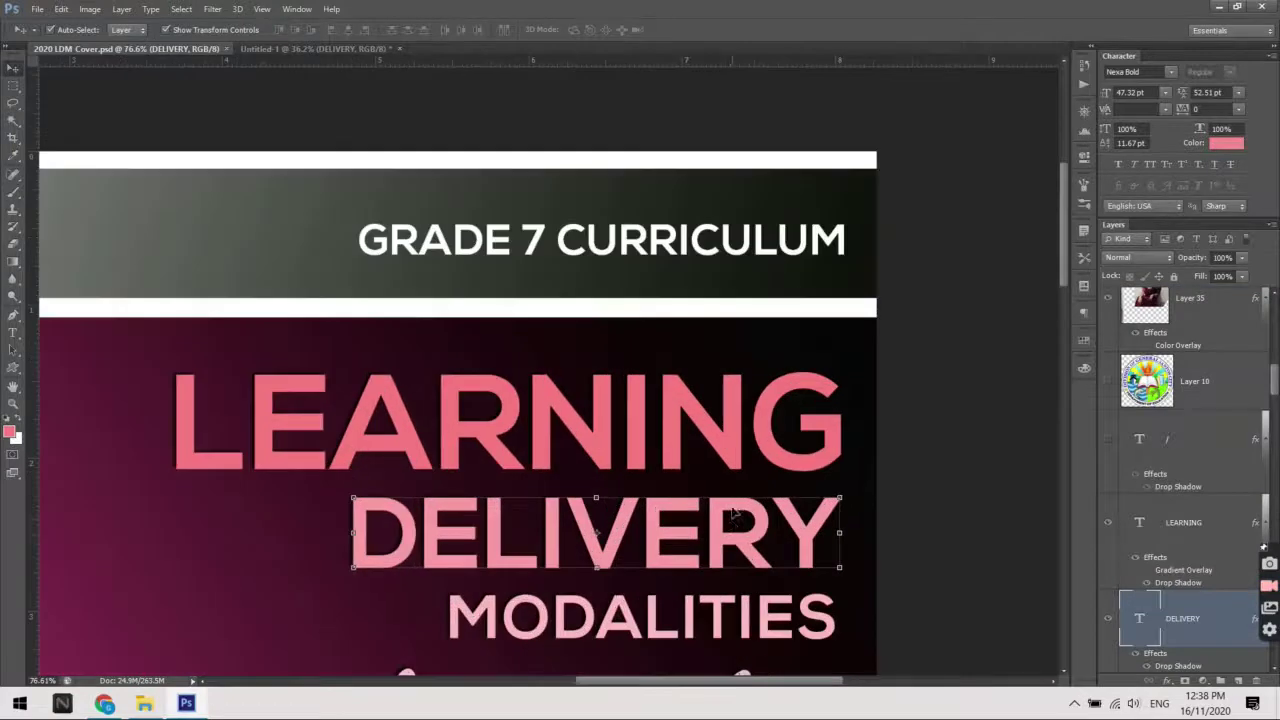
pyautogui.scroll(2, 733, 512)
pyautogui.click(10, 433)
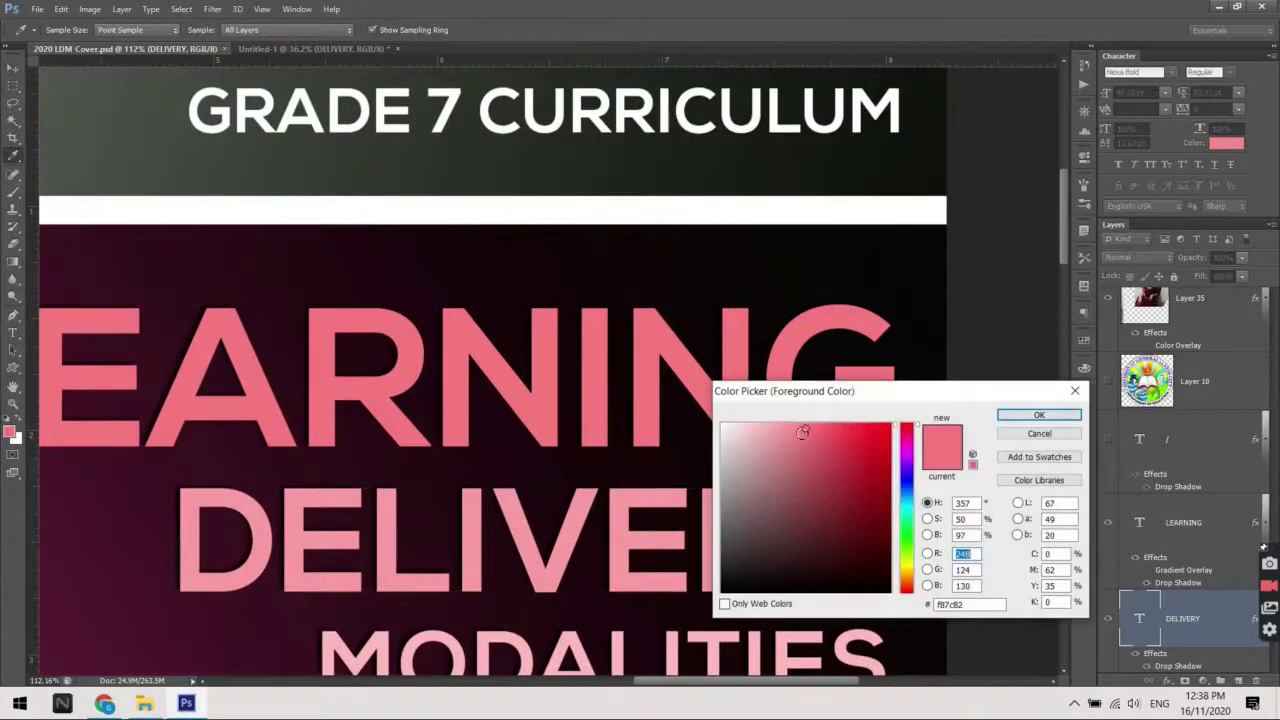
pyautogui.click(616, 504)
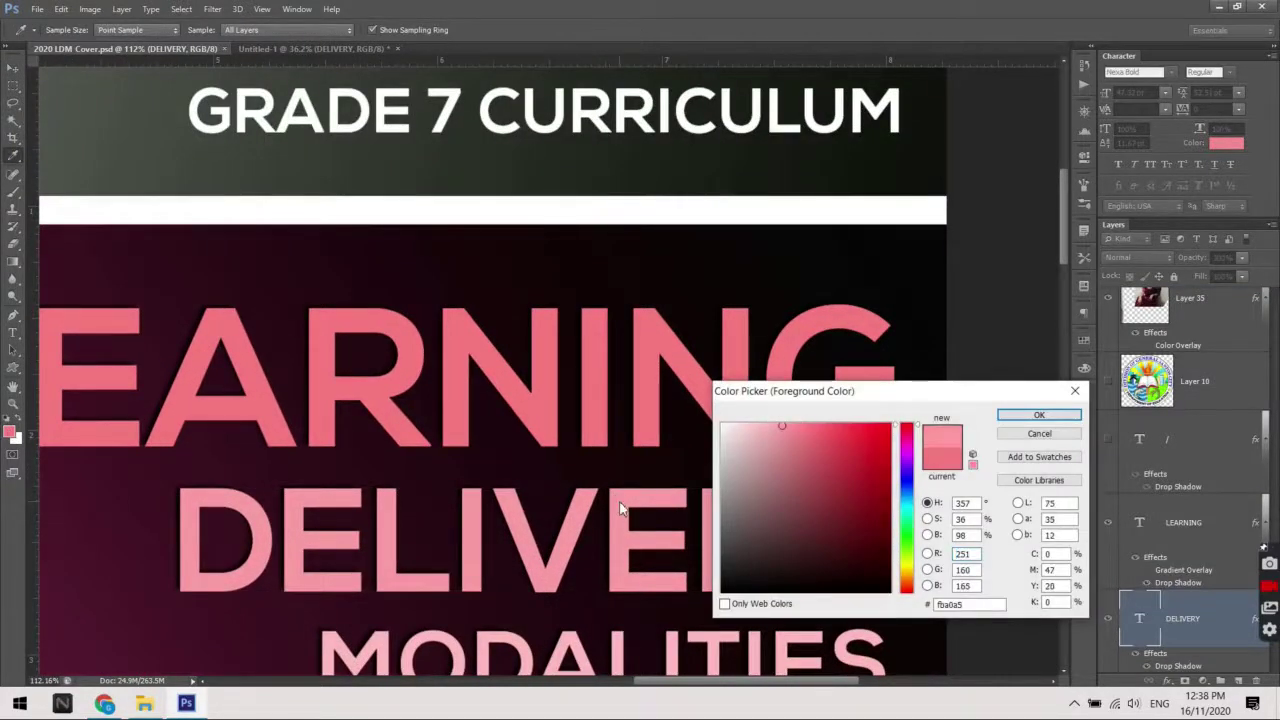
pyautogui.press('Return')
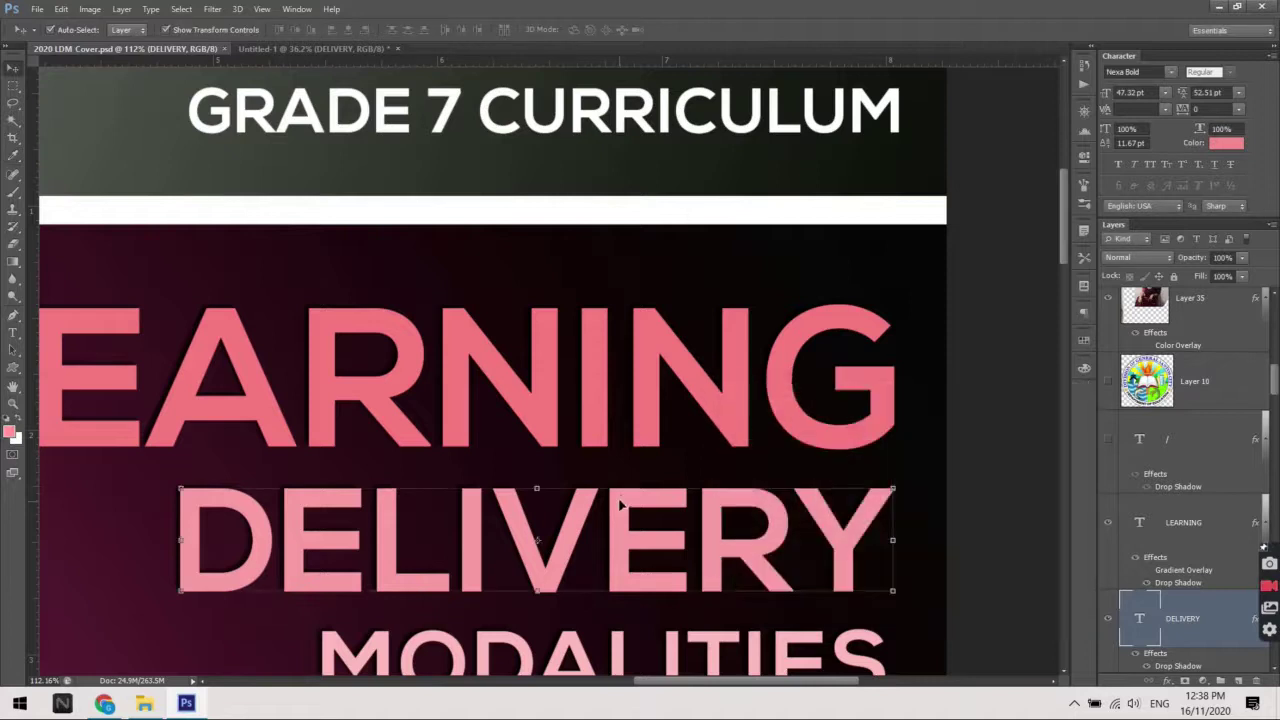
pyautogui.scroll(-2, 527, 66)
pyautogui.click(310, 48)
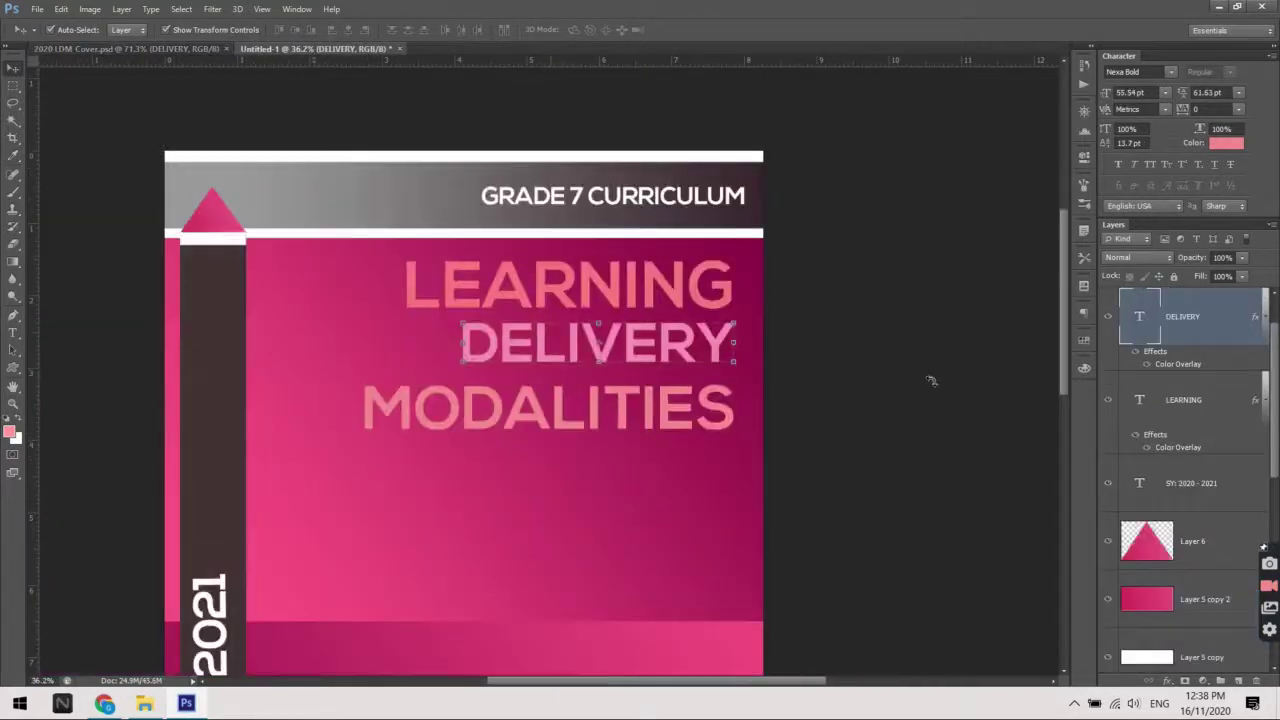
# Change the DELIVERY Color Overlay to the sampled pink fba0a5 and compare with the reference
pyautogui.doubleClick(1213, 314)
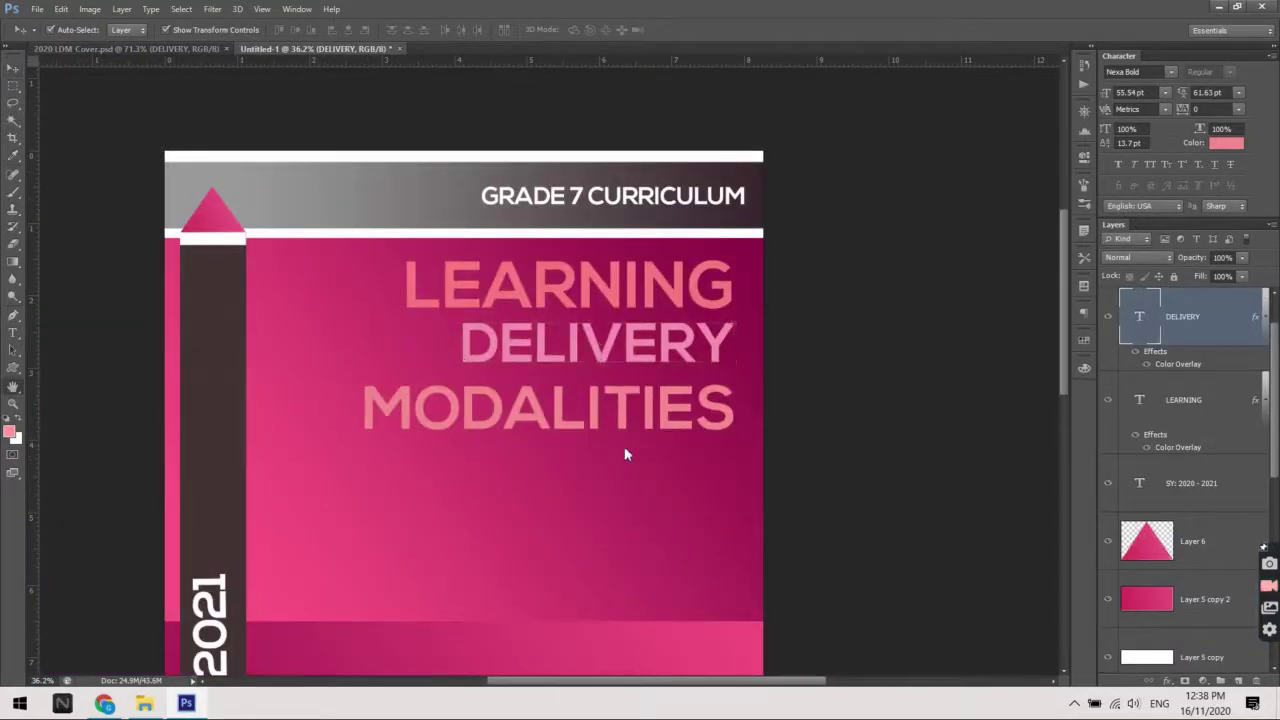
pyautogui.click(684, 402)
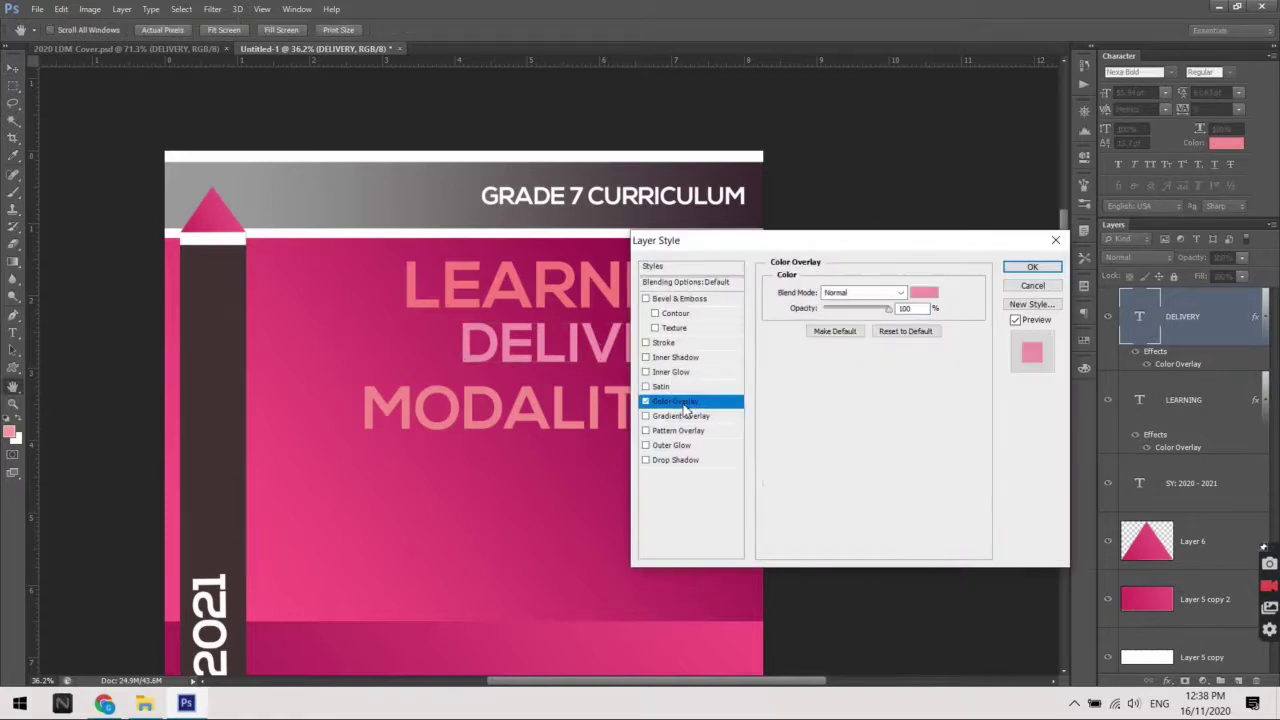
pyautogui.click(922, 291)
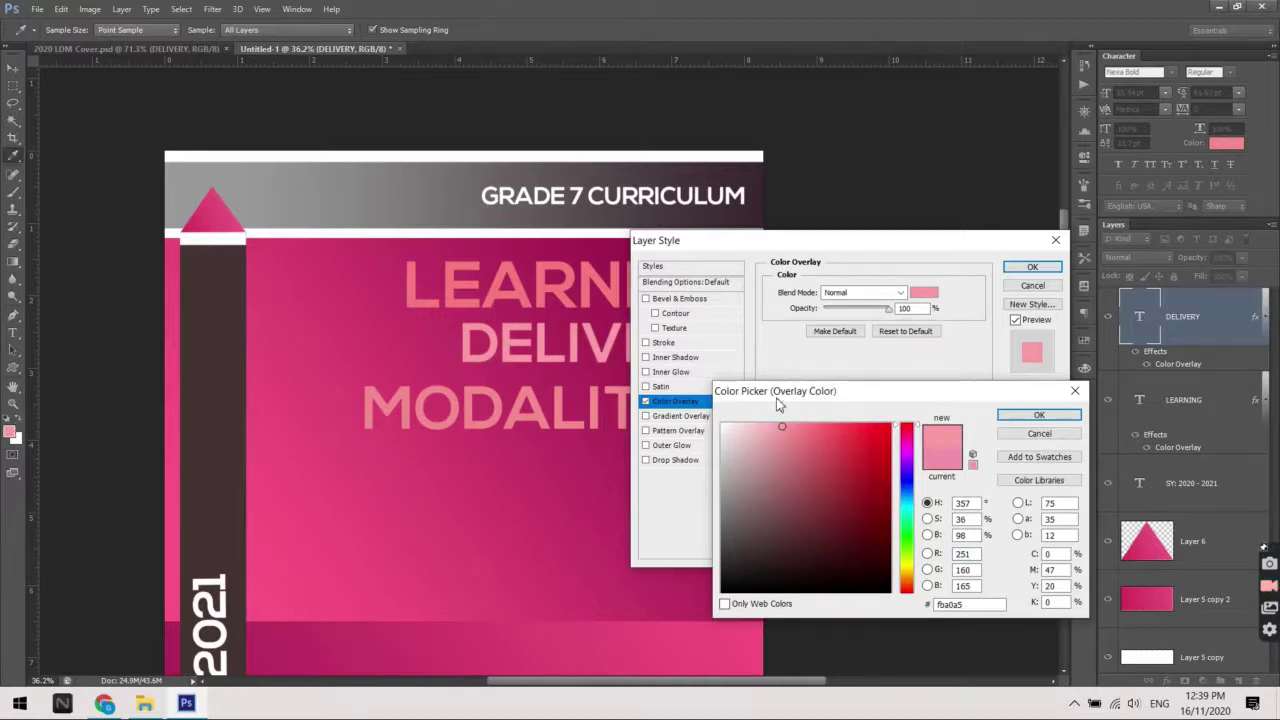
pyautogui.press('Return')
pyautogui.press('Return')
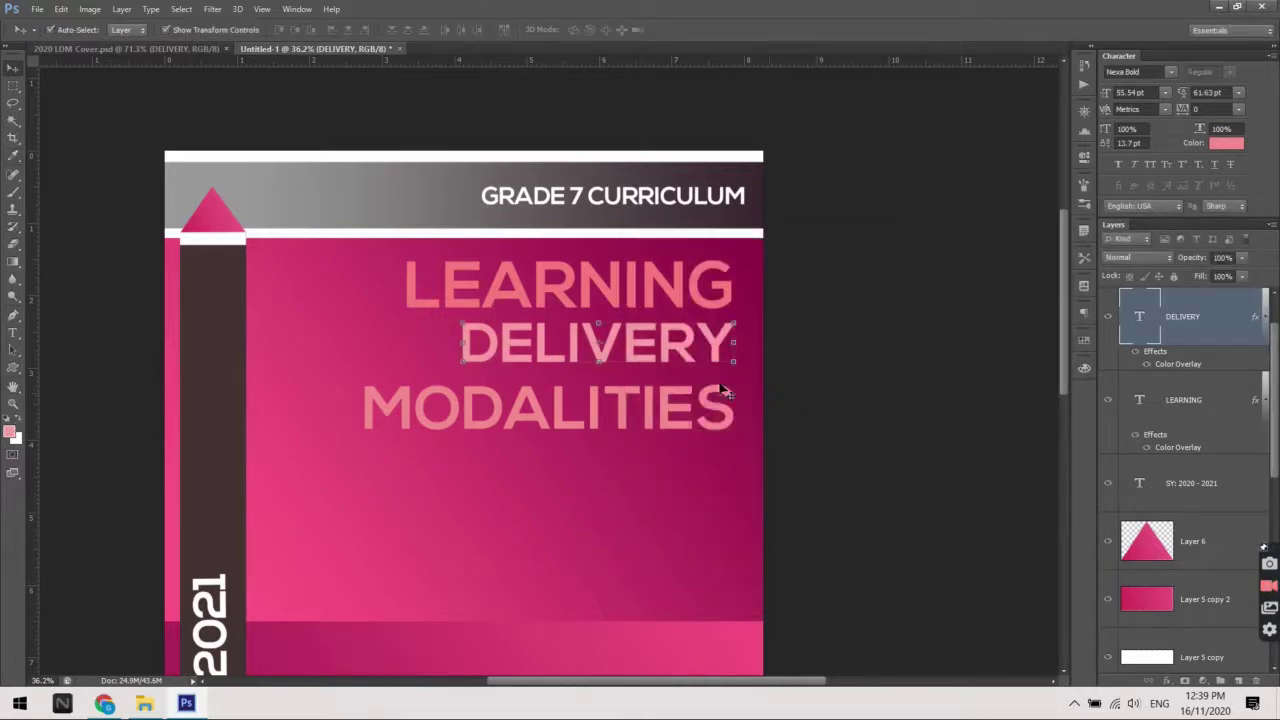
pyautogui.scroll(2, 780, 400)
pyautogui.click(150, 49)
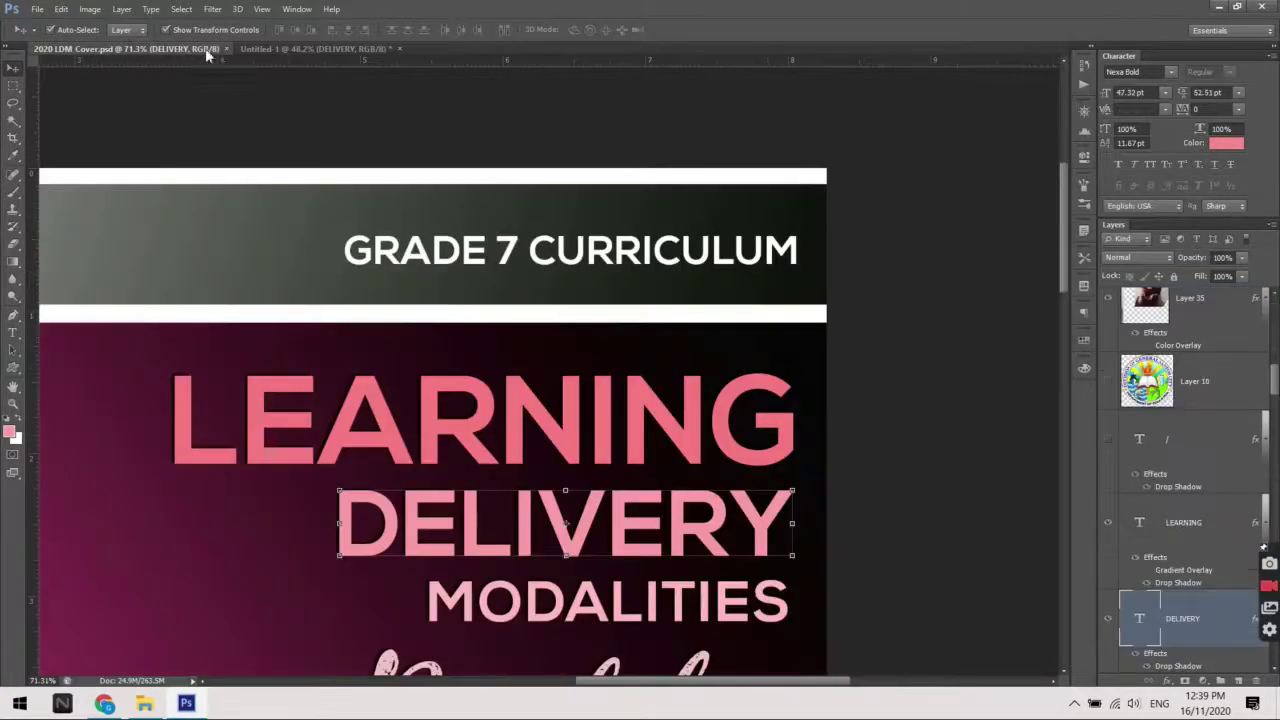
pyautogui.click(314, 49)
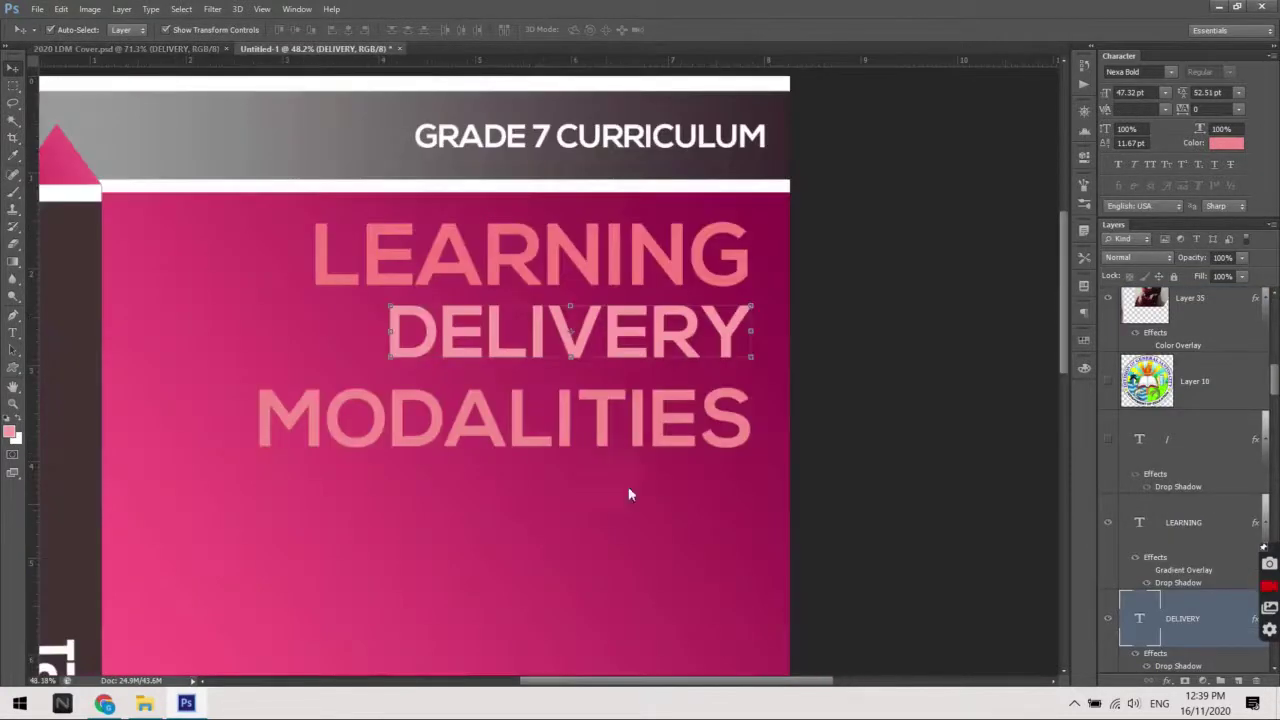
# Scale MODALITIES down to about 55% and place it just below DELIVERY
pyautogui.click(640, 432)
pyautogui.hotkey('ctrl', 't')
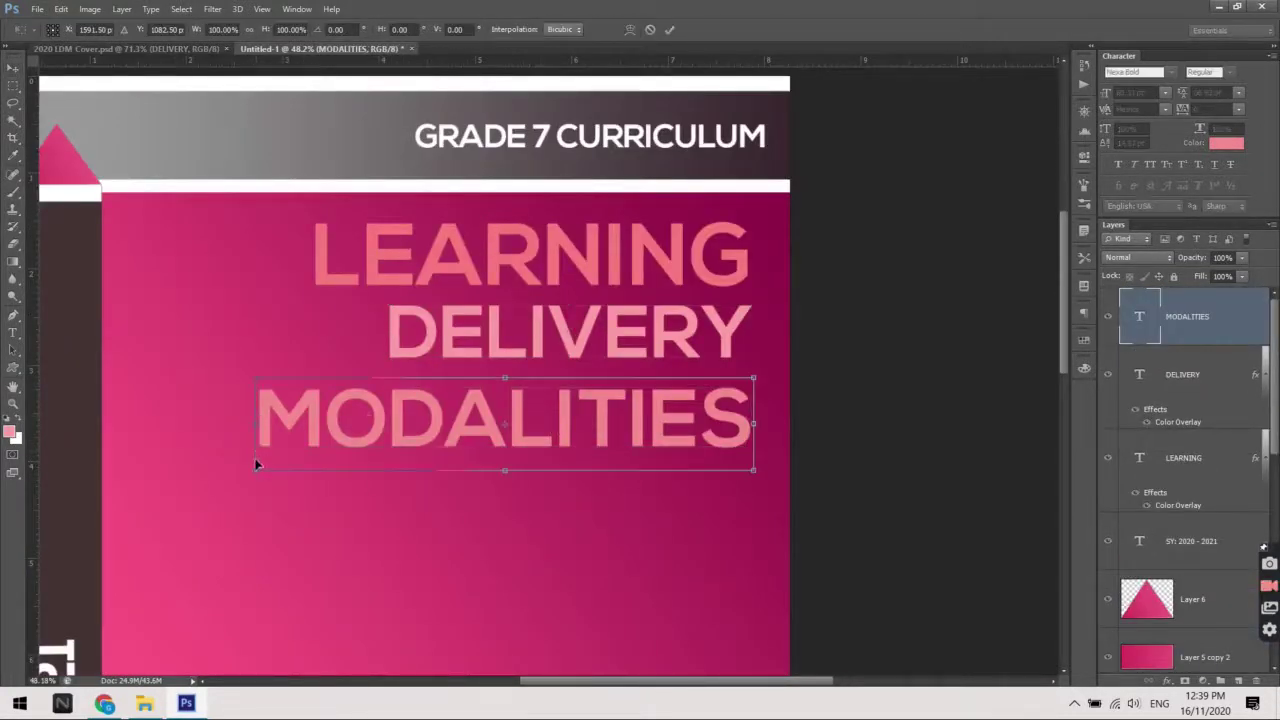
pyautogui.moveTo(255, 471); pyautogui.dragTo(471, 405)
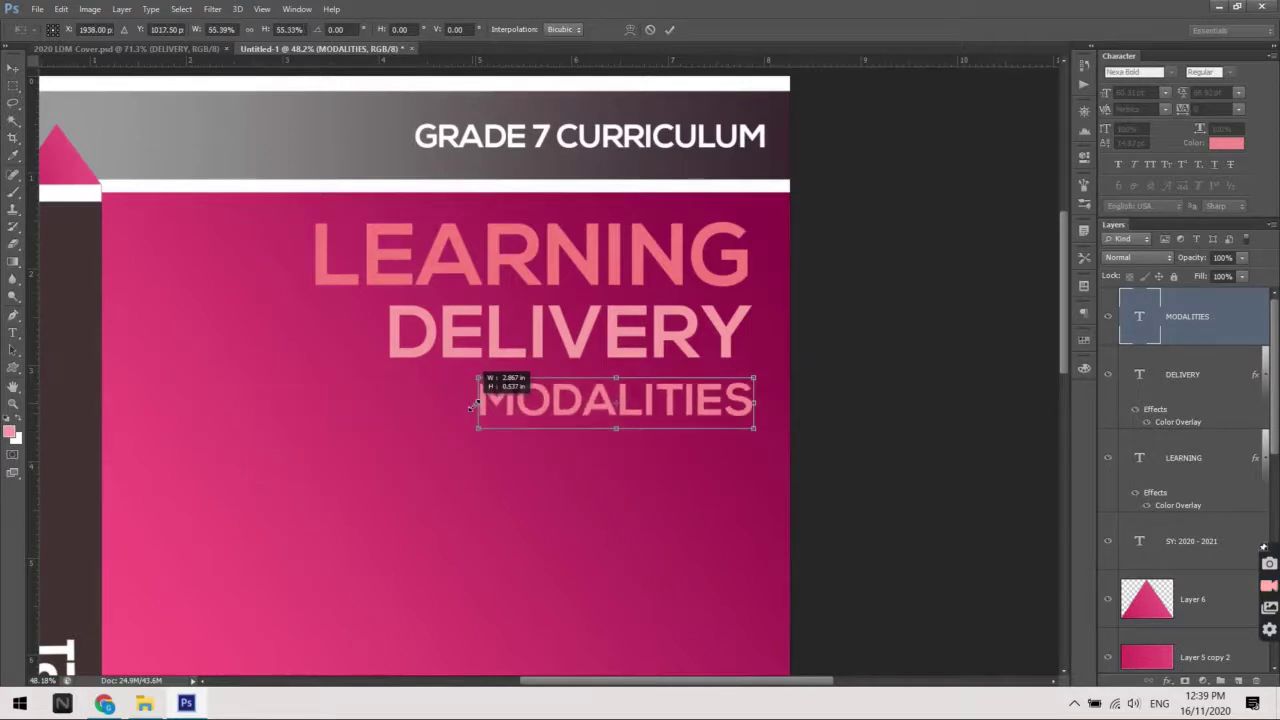
pyautogui.moveTo(614, 412); pyautogui.dragTo(607, 400)
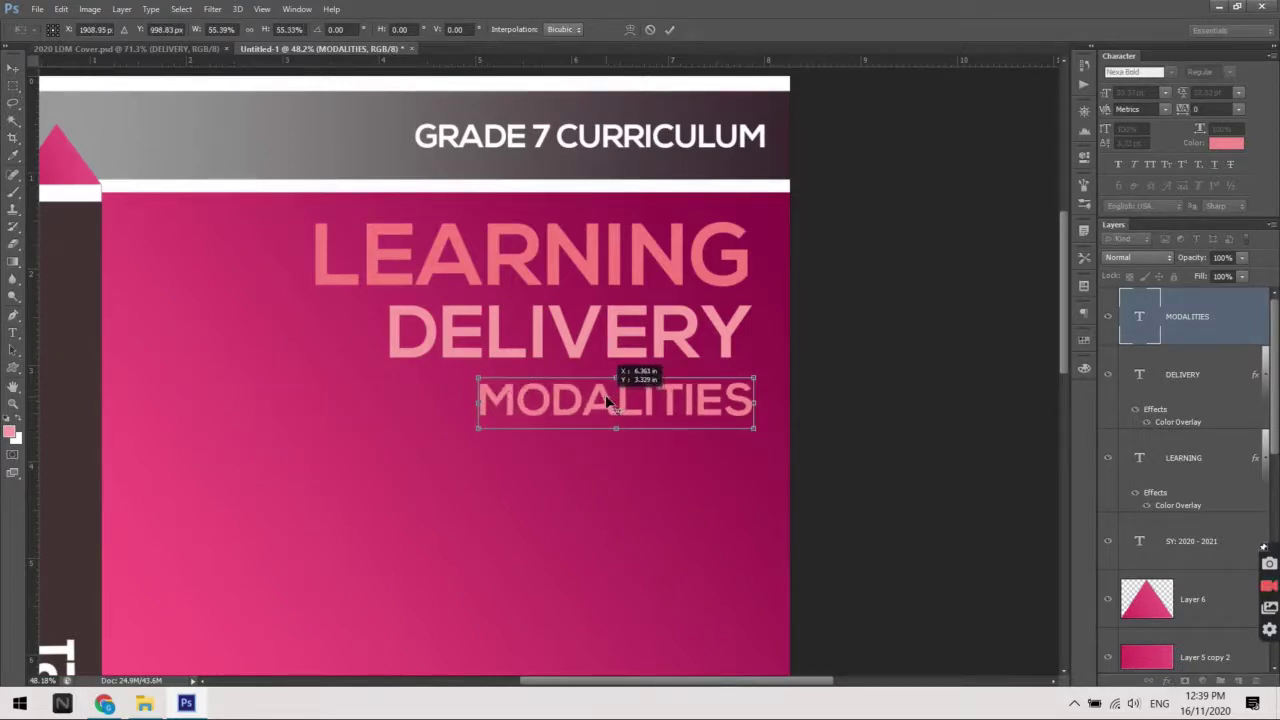
pyautogui.moveTo(607, 400); pyautogui.dragTo(607, 394)
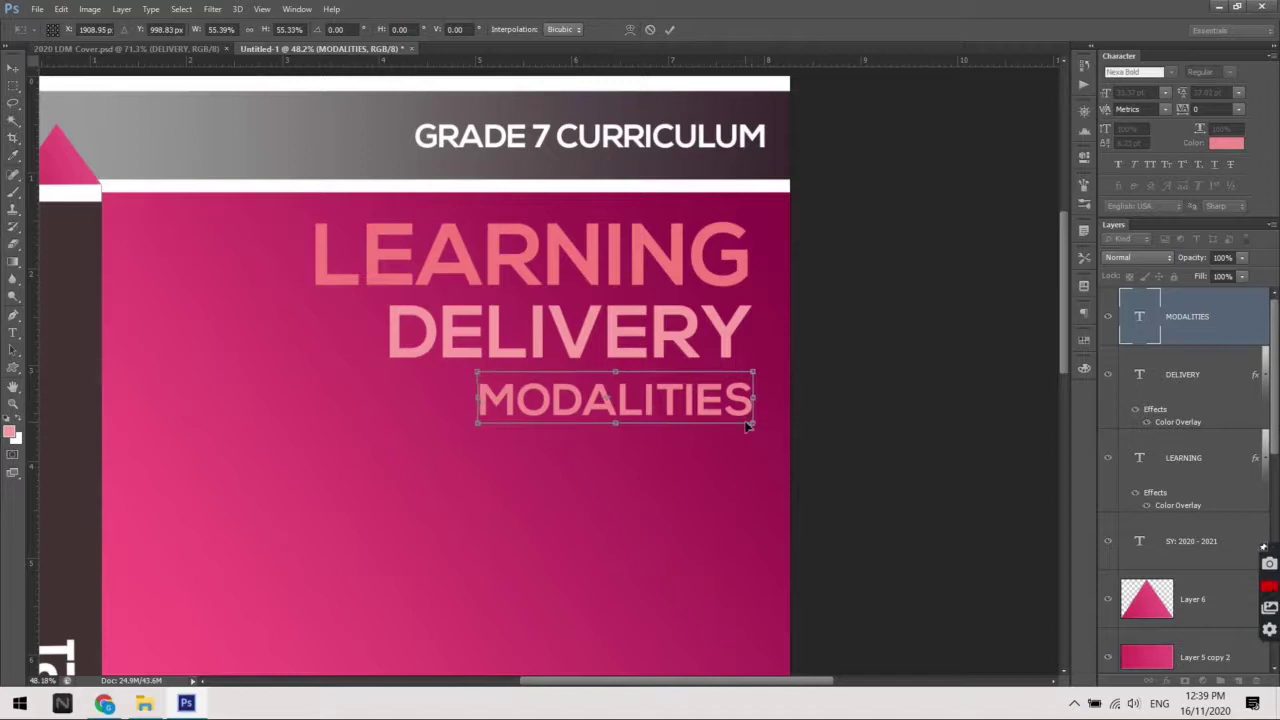
pyautogui.moveTo(747, 426); pyautogui.dragTo(722, 429)
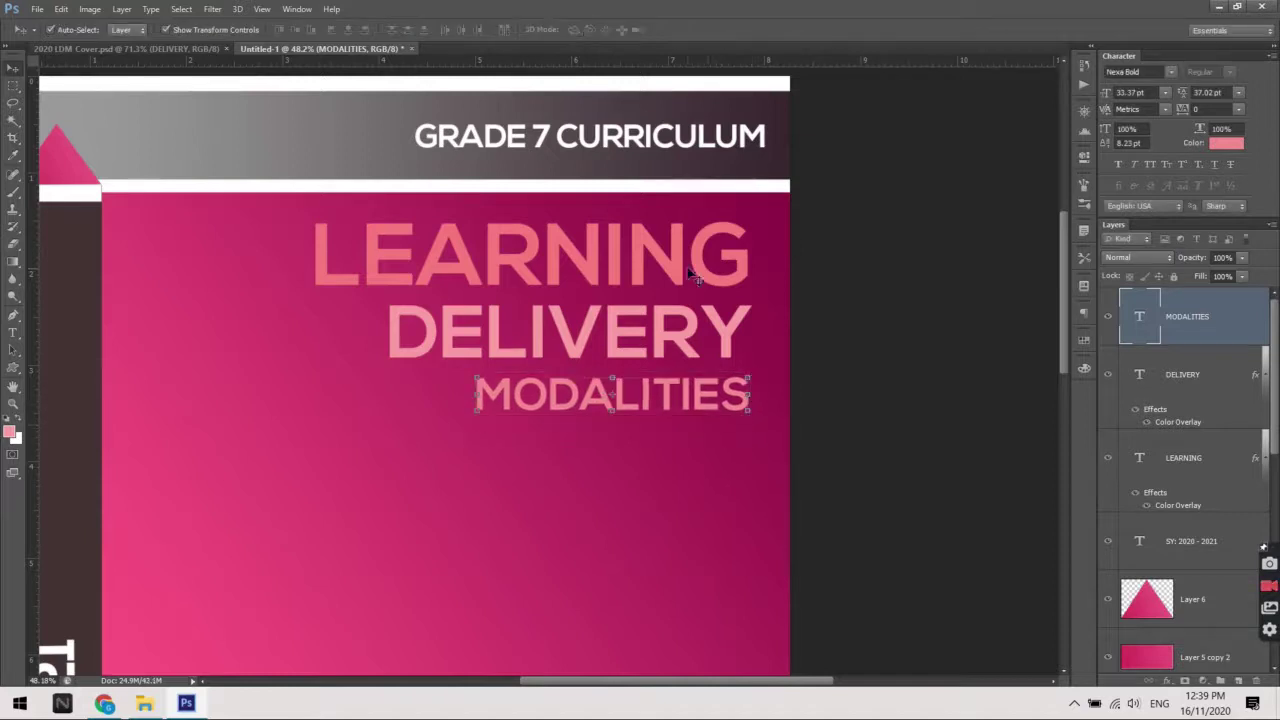
# Shift LEARNING and DELIVERY right so the three title lines' right edges align
pyautogui.moveTo(690, 275); pyautogui.dragTo(702, 275)
pyautogui.click(698, 345)
pyautogui.moveTo(698, 345); pyautogui.dragTo(721, 386)
pyautogui.click(712, 386)
pyautogui.scroll(-2, 713, 387)
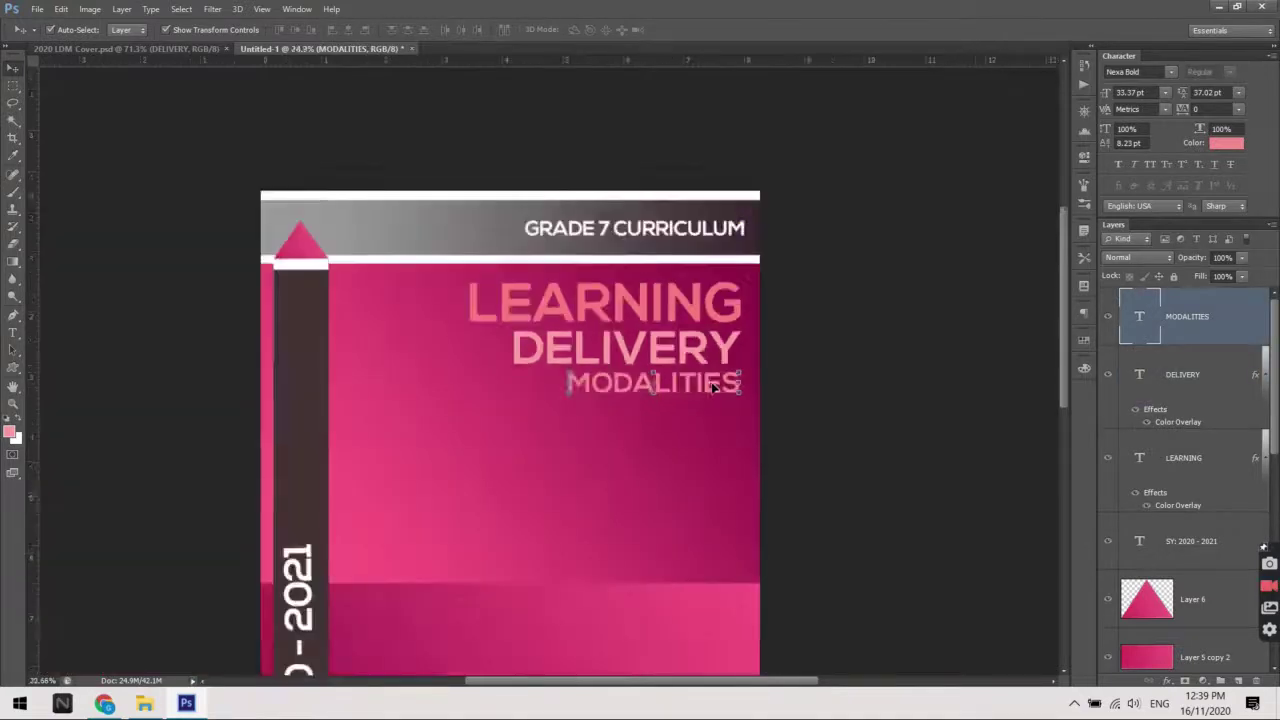
pyautogui.scroll(-1, 712, 386)
pyautogui.click(869, 403)
pyautogui.scroll(3, 646, 290)
pyautogui.moveTo(646, 286); pyautogui.dragTo(608, 510)
pyautogui.click(657, 400)
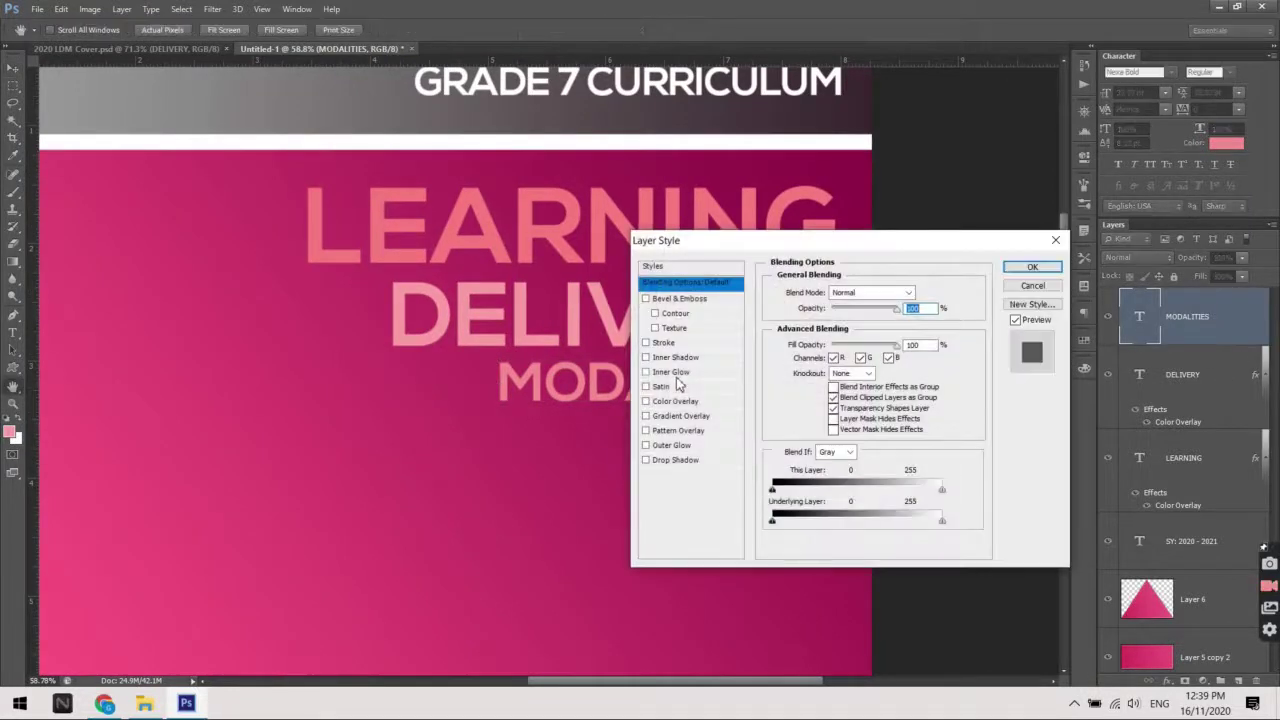
# Give MODALITIES a paler pink colour overlay (ffbfc3) based on DELIVERY's pink
pyautogui.click(677, 401)
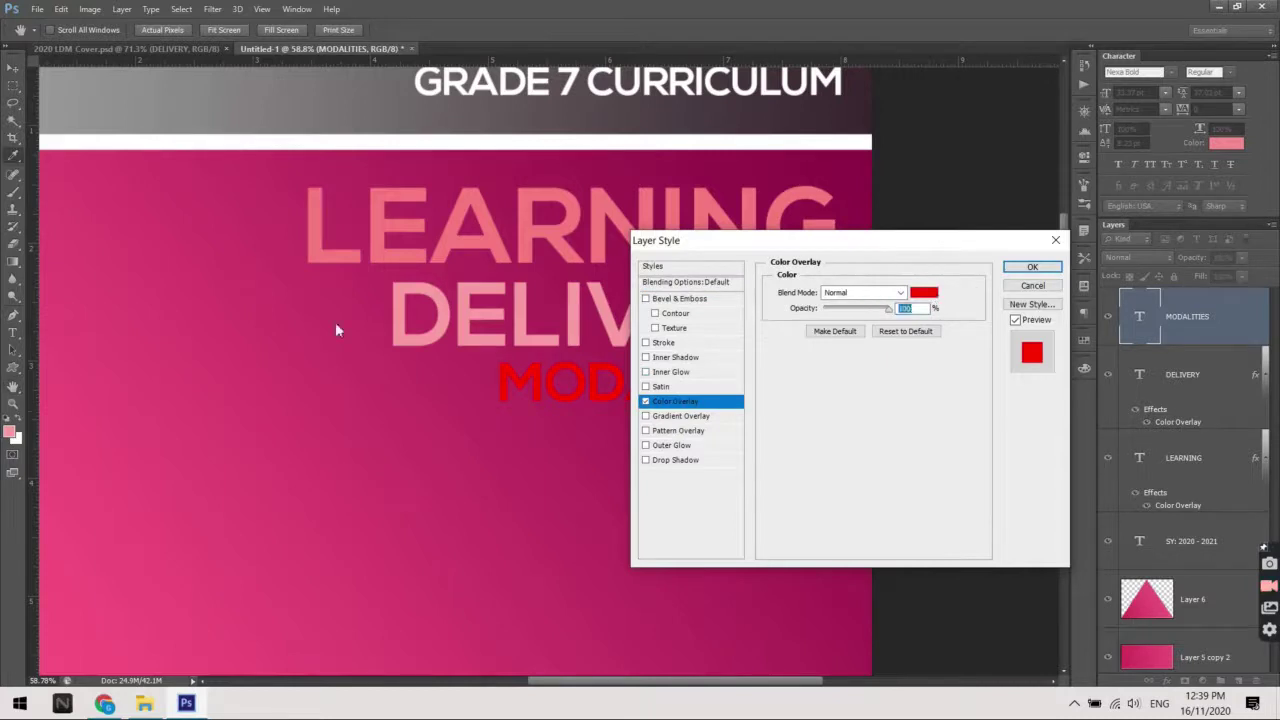
pyautogui.click(923, 292)
pyautogui.click(430, 312)
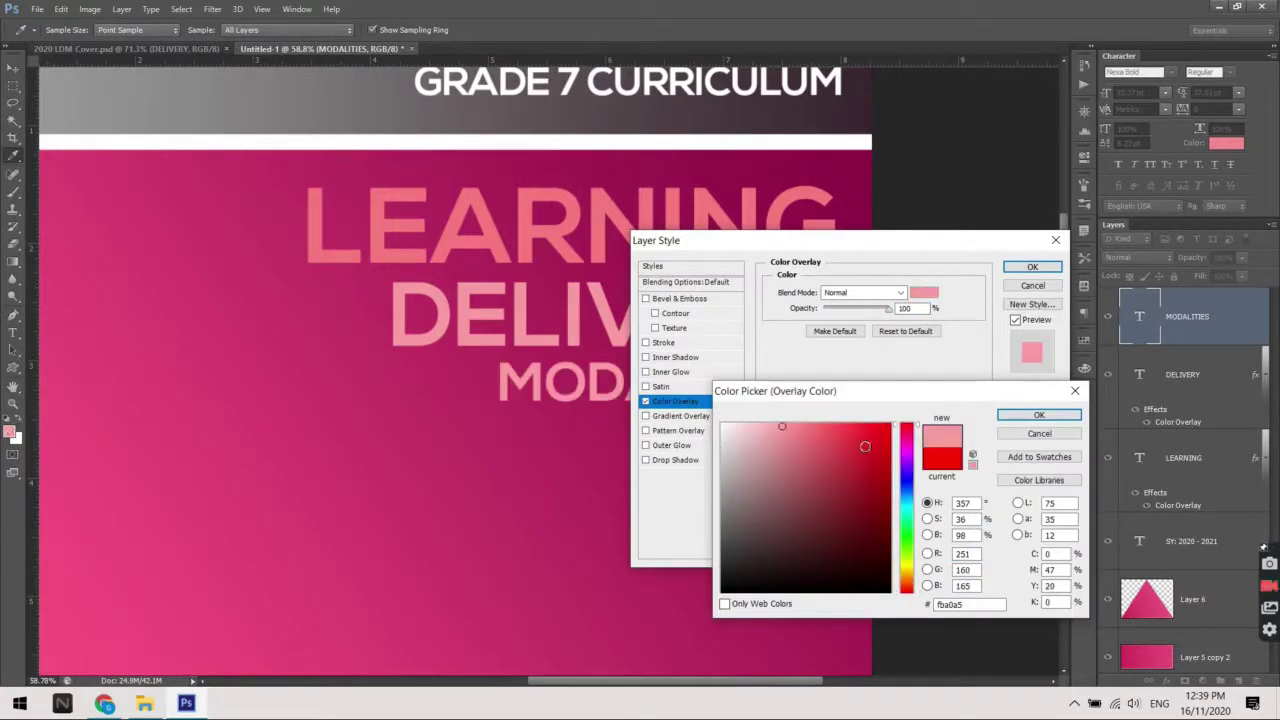
pyautogui.click(769, 424)
pyautogui.moveTo(769, 424); pyautogui.dragTo(764, 424)
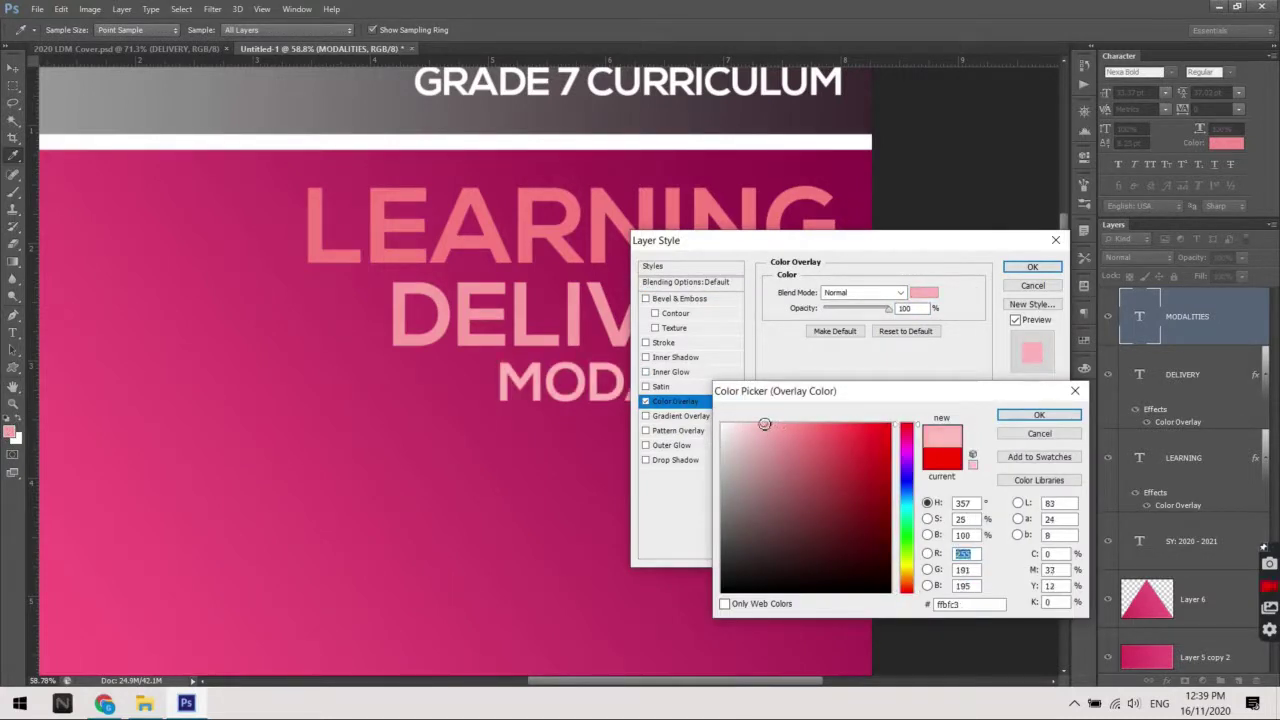
pyautogui.press('Return')
pyautogui.press('Return')
pyautogui.press('v')
# View the finished 2020 LDM Cover reference, then return to the Untitled-1 draft
pyautogui.scroll(-3, 757, 457)
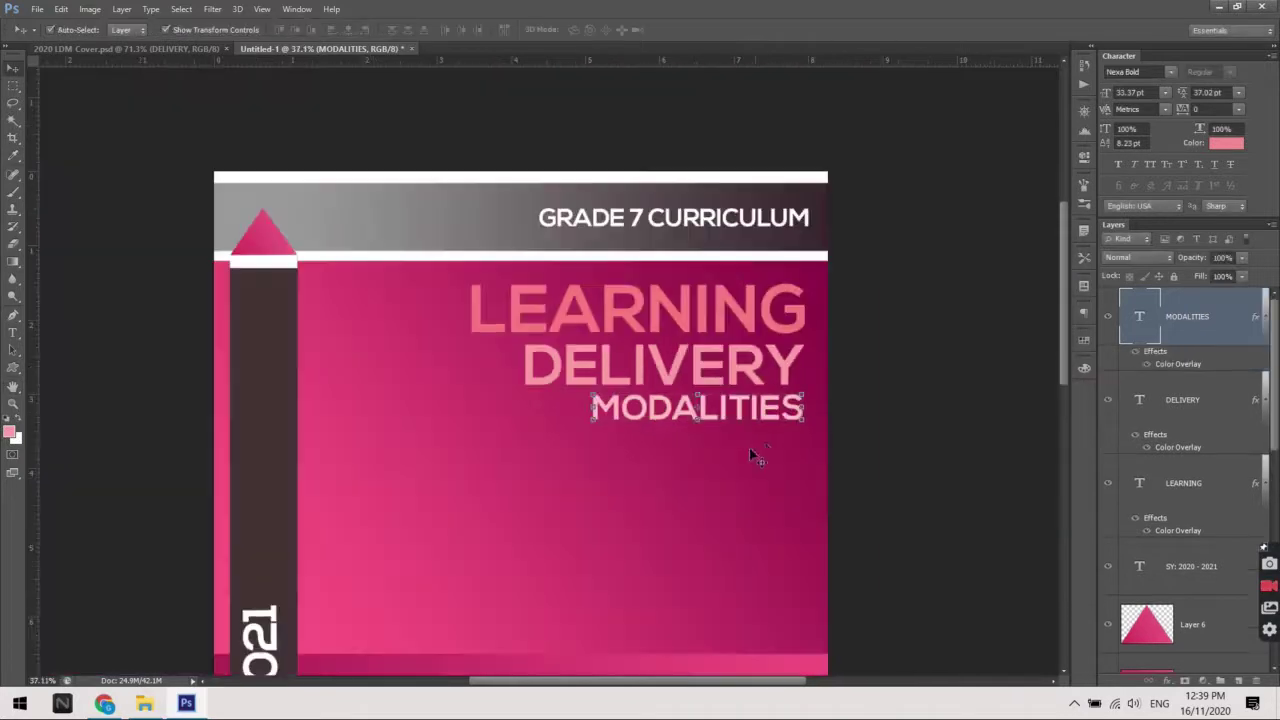
pyautogui.scroll(-2, 925, 387)
pyautogui.click(63, 48)
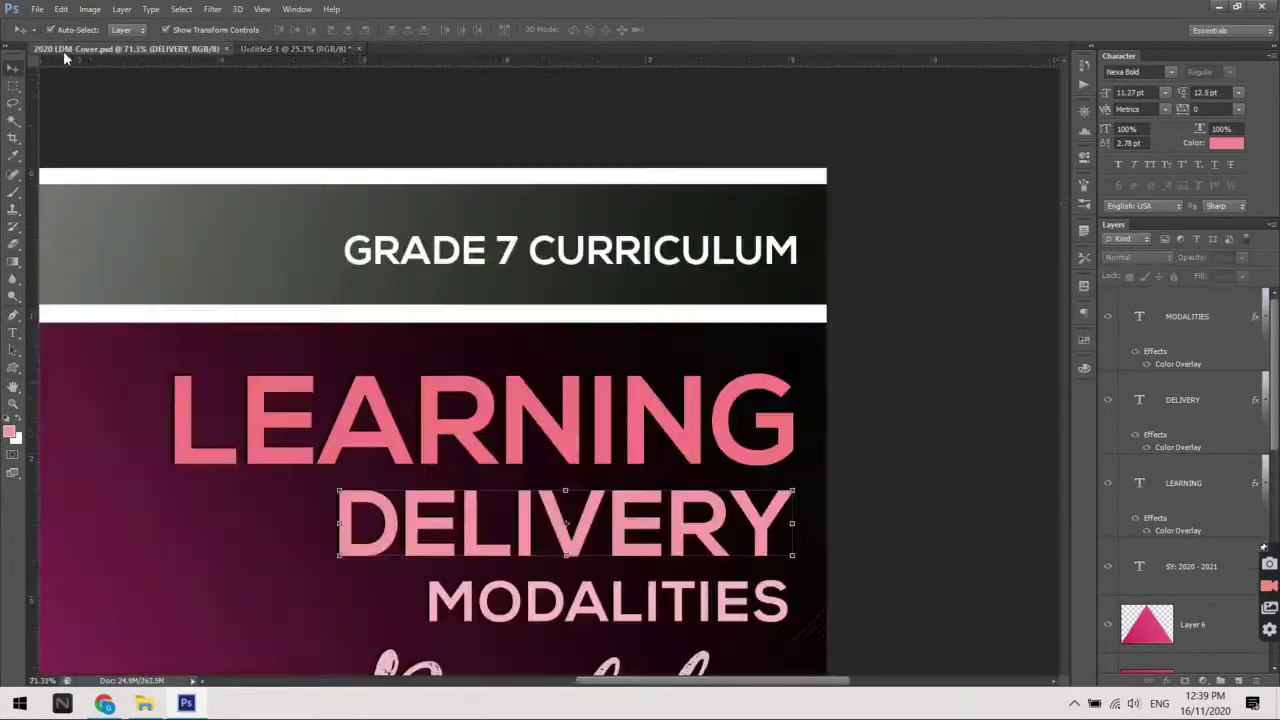
pyautogui.scroll(-4, 980, 477)
pyautogui.scroll(4, 748, 415)
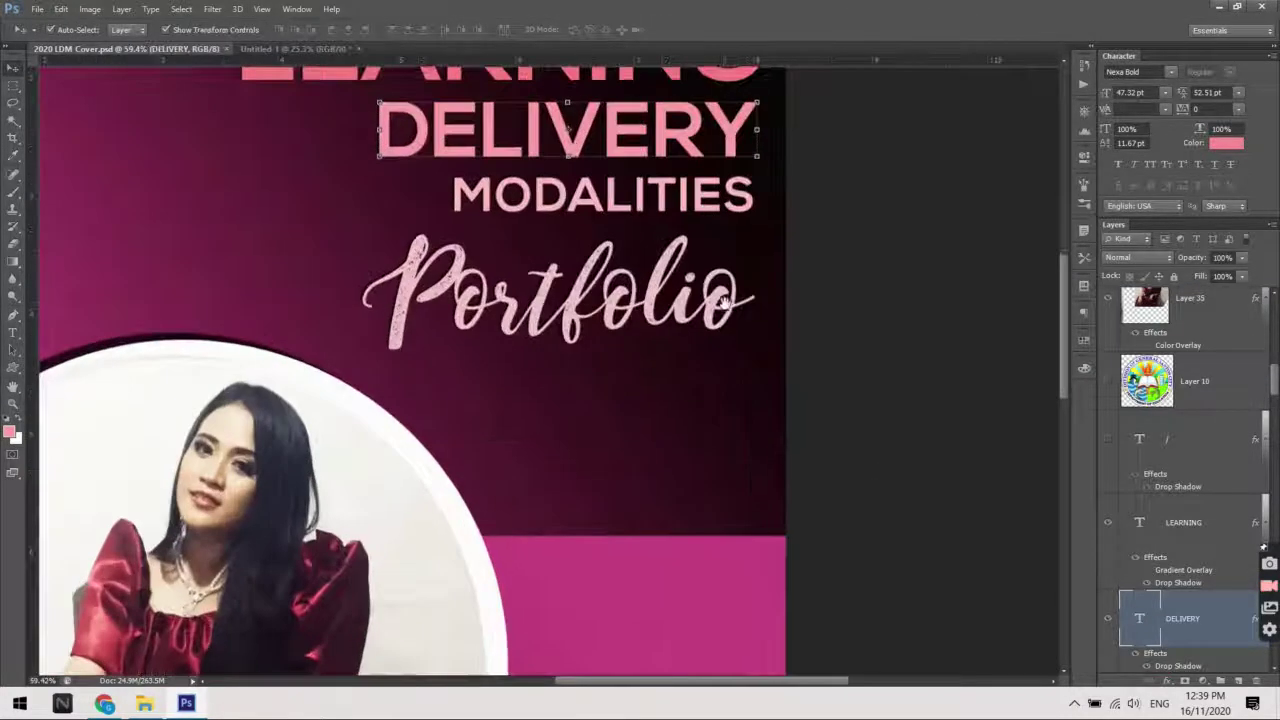
pyautogui.scroll(2, 748, 415)
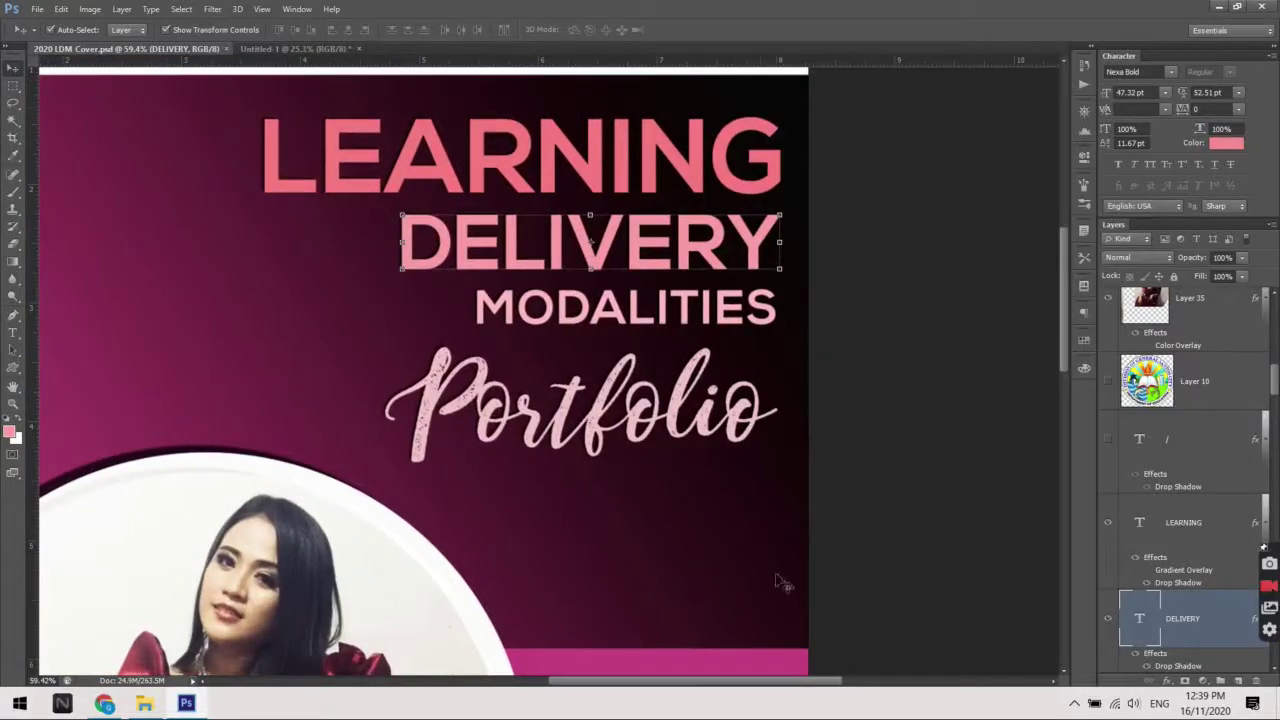
pyautogui.scroll(-1, 765, 394)
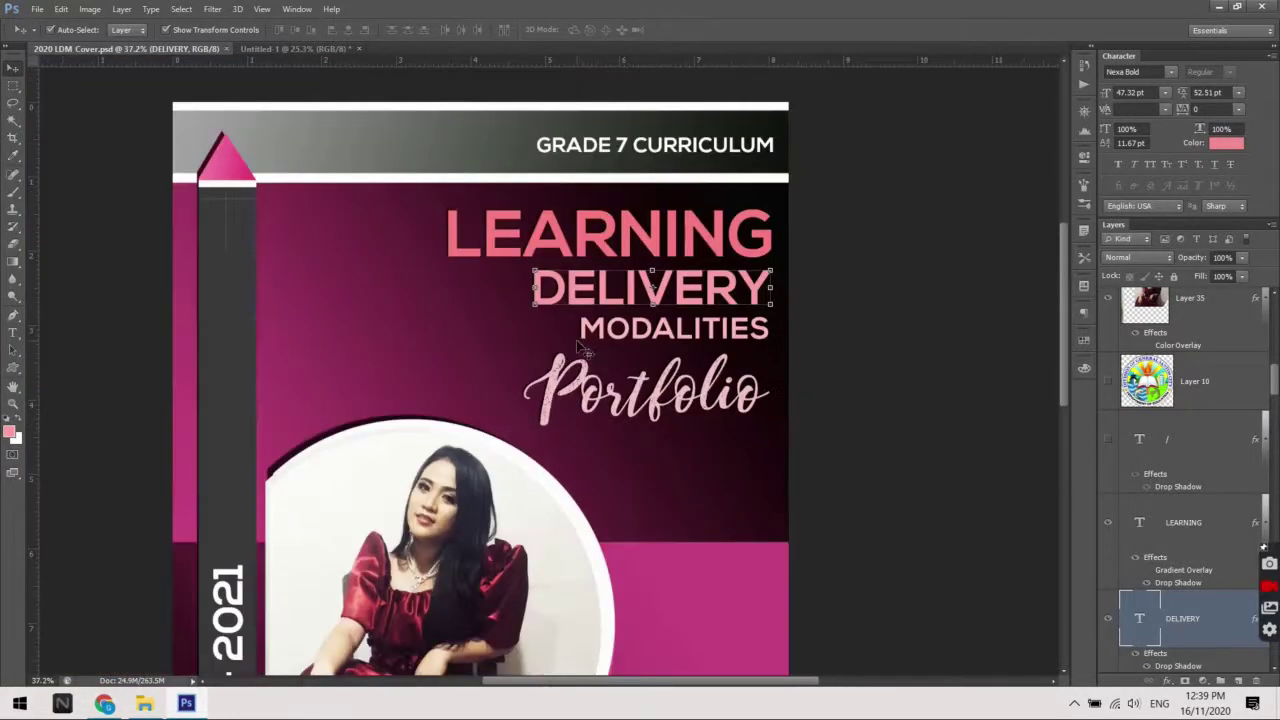
pyautogui.scroll(-1, 658, 382)
pyautogui.scroll(-1, 526, 546)
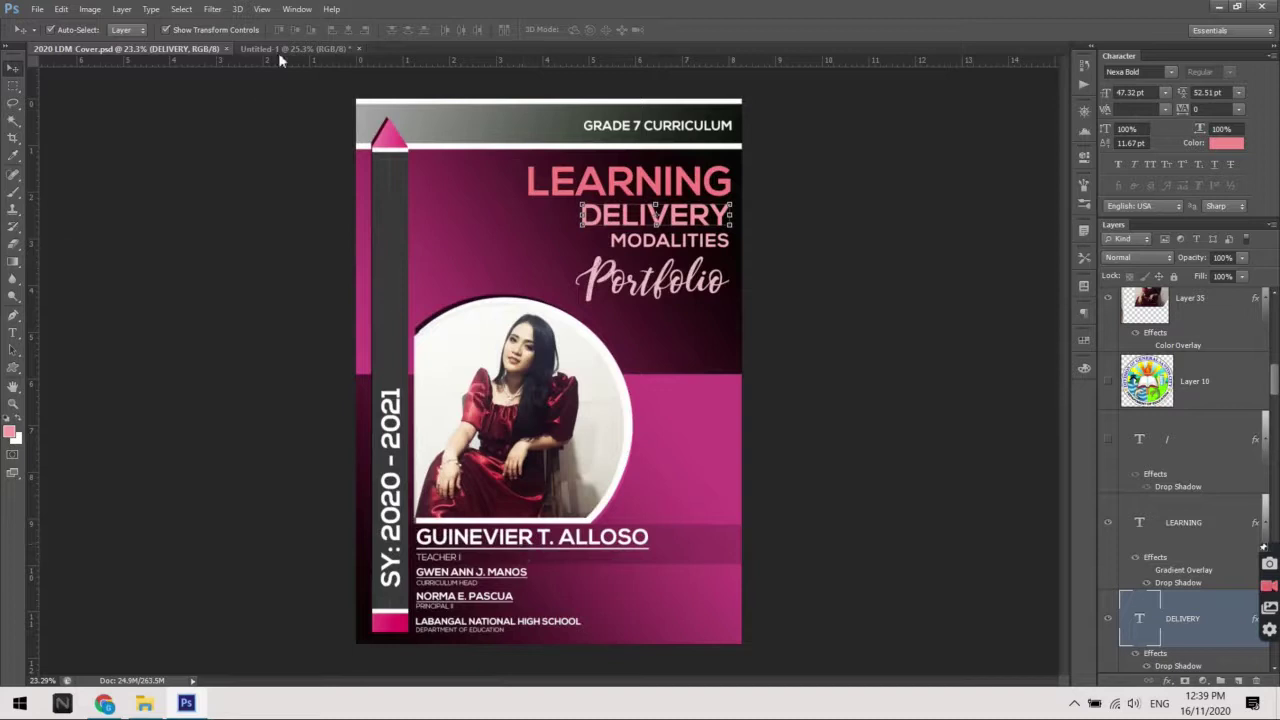
pyautogui.click(279, 50)
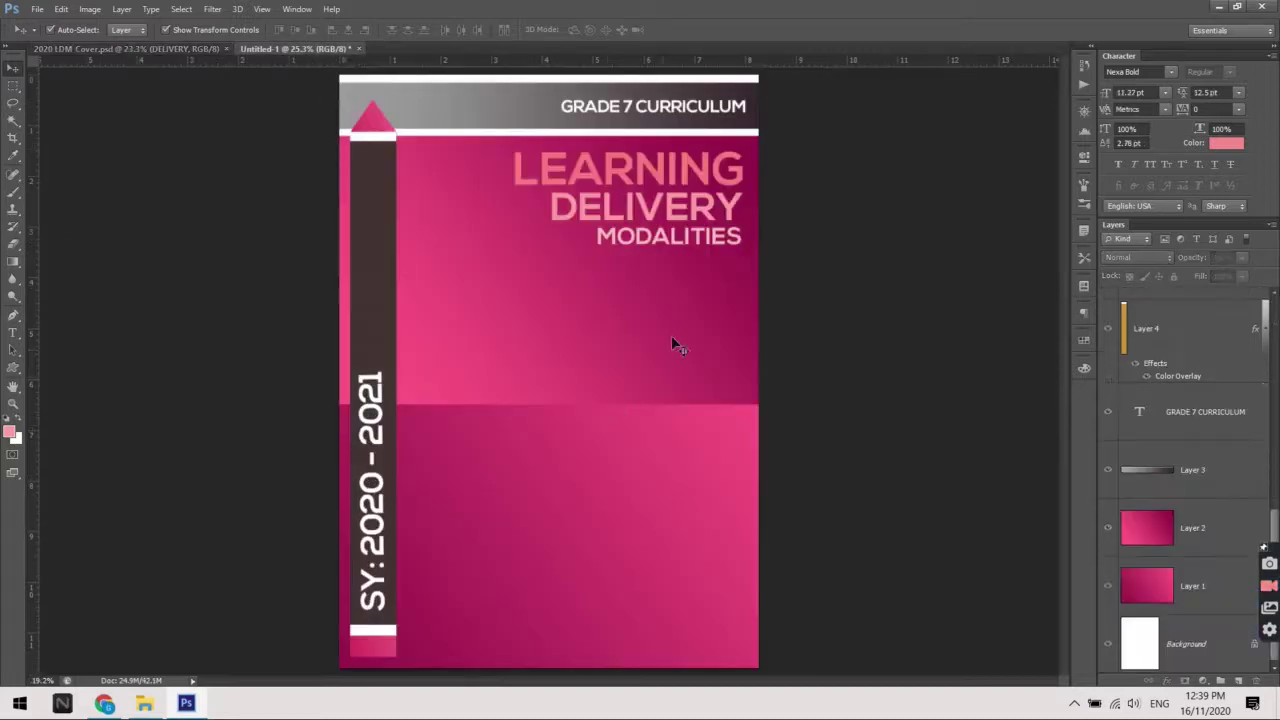
# On Layer 2, set up the Gradient tool with a dark crimson start colour
pyautogui.click(675, 345)
pyautogui.scroll(1, 640, 340)
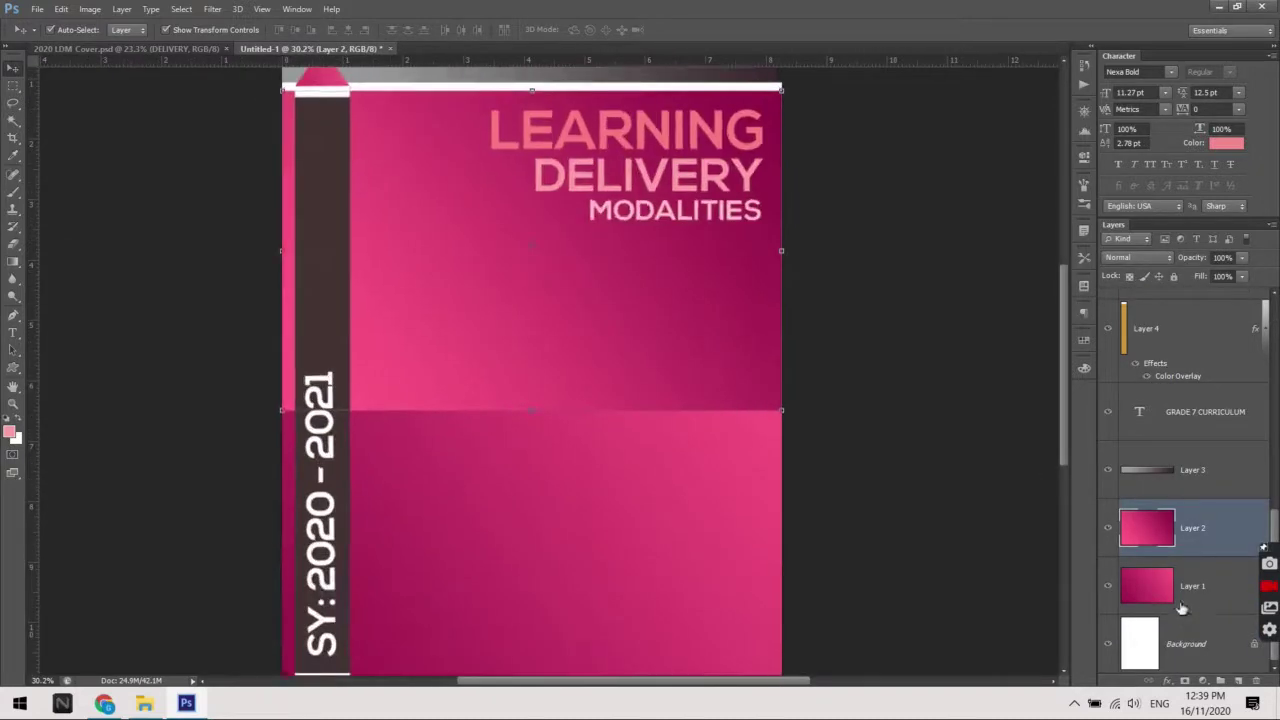
pyautogui.click(12, 261)
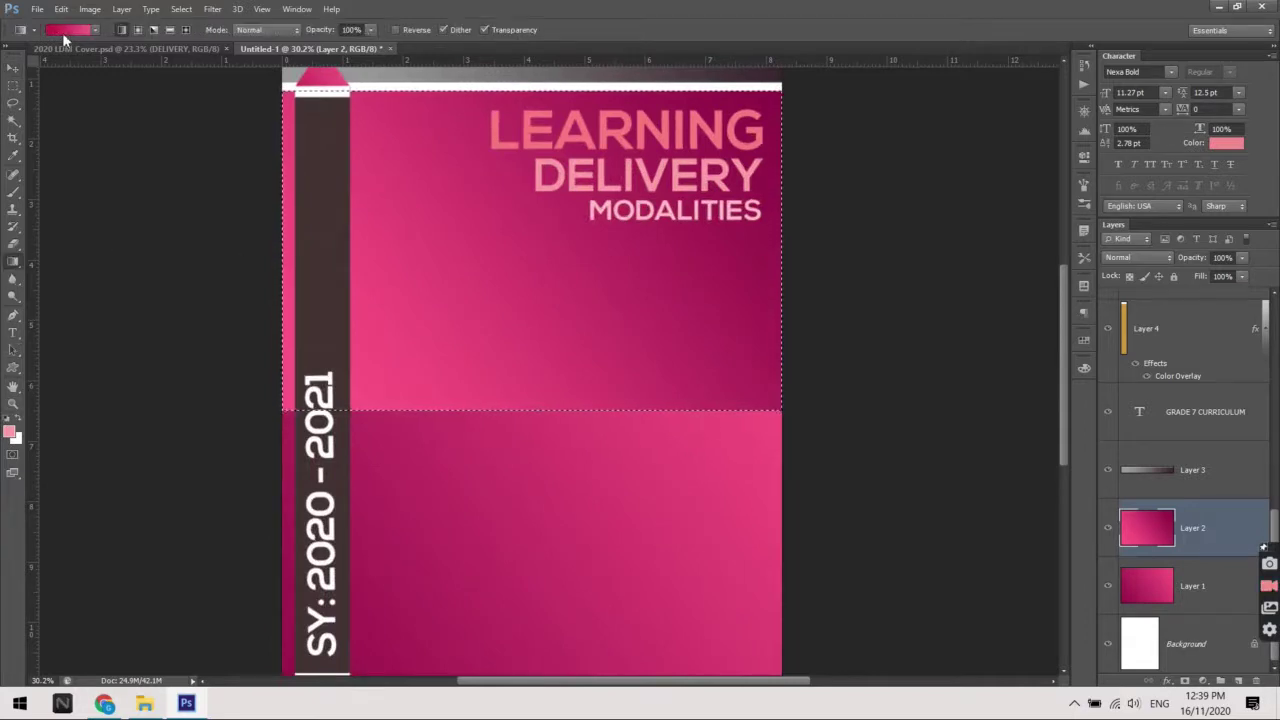
pyautogui.click(62, 32)
pyautogui.click(797, 469)
pyautogui.click(858, 522)
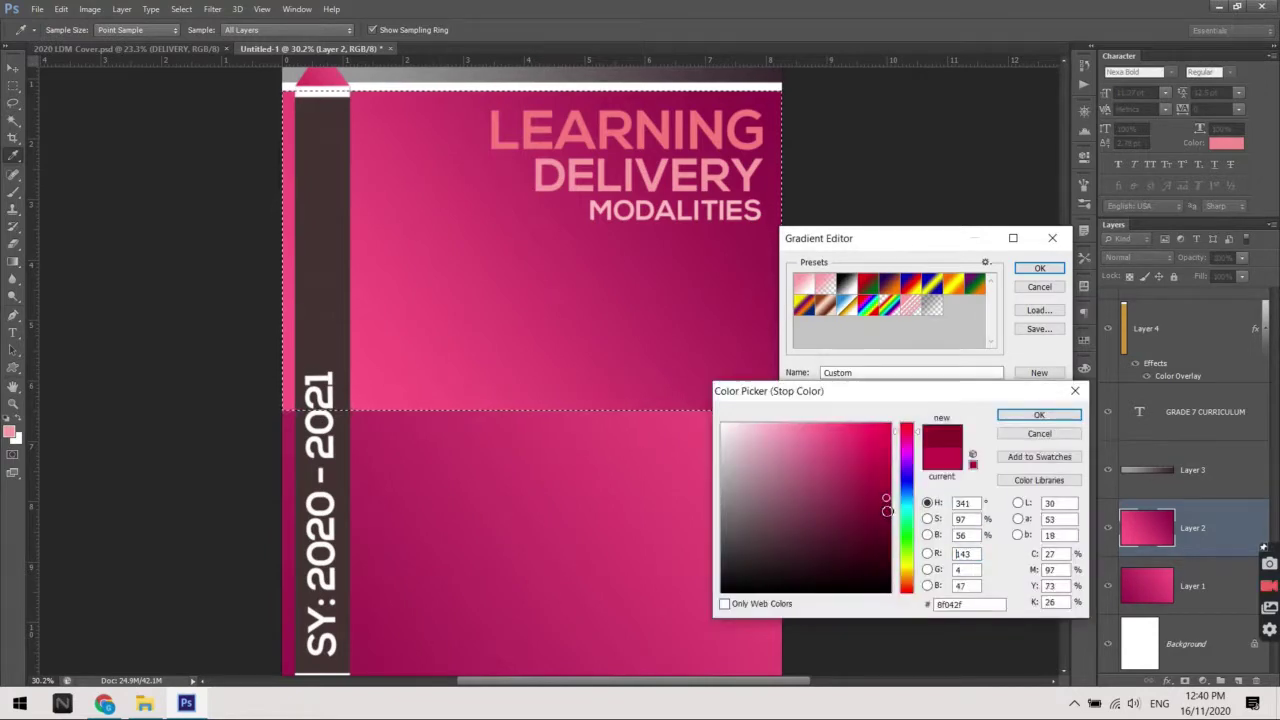
pyautogui.press('Return')
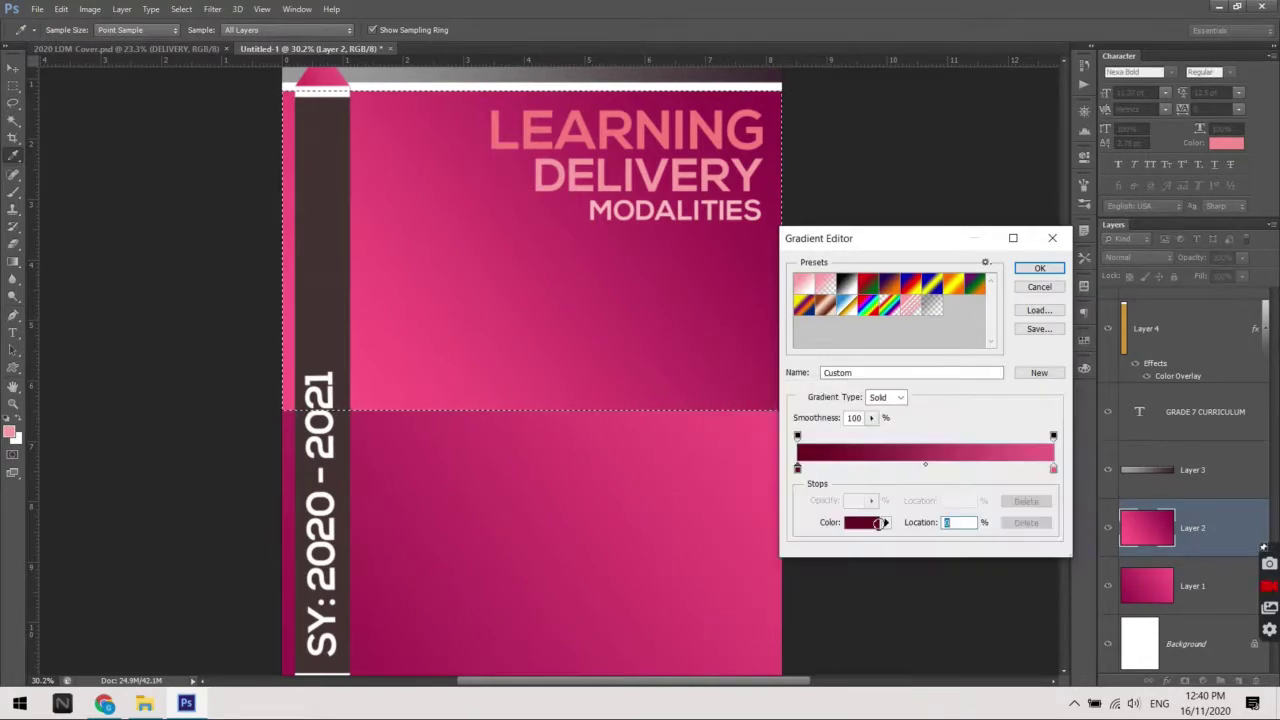
pyautogui.press('Return')
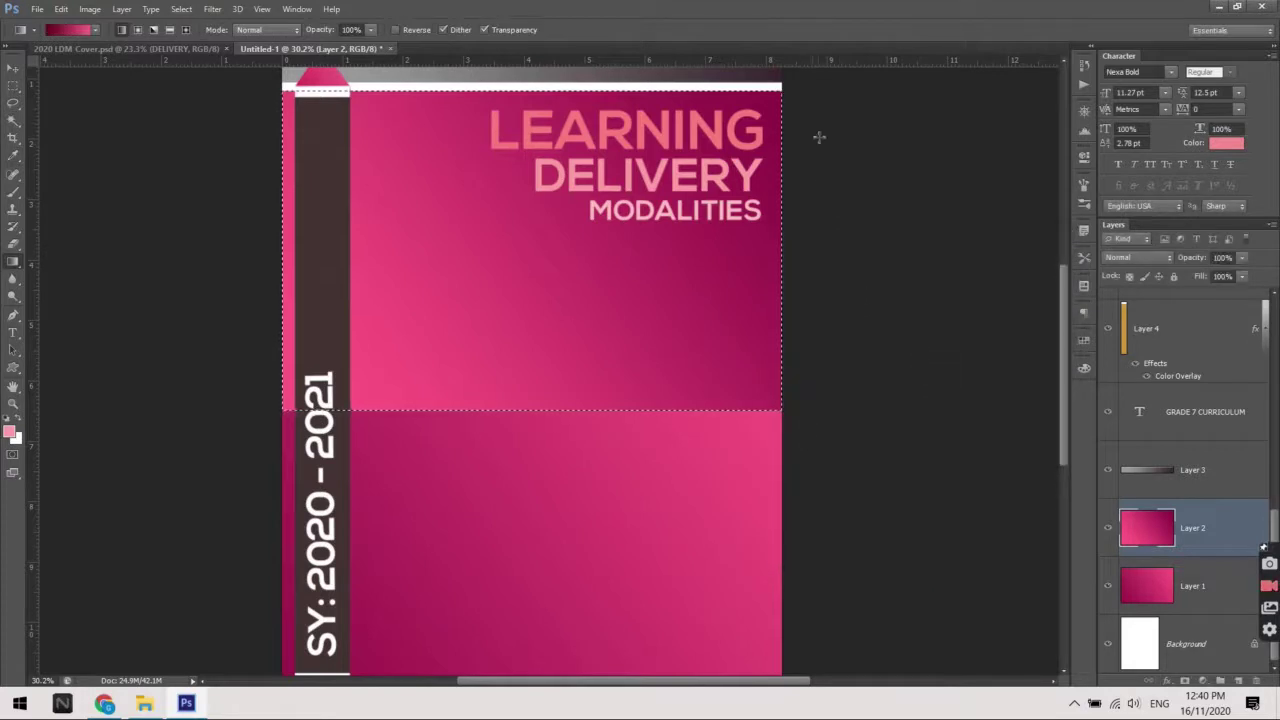
# Fill the top selection with a diagonal gradient running from upper right to lower left
pyautogui.moveTo(813, 112); pyautogui.dragTo(330, 380)
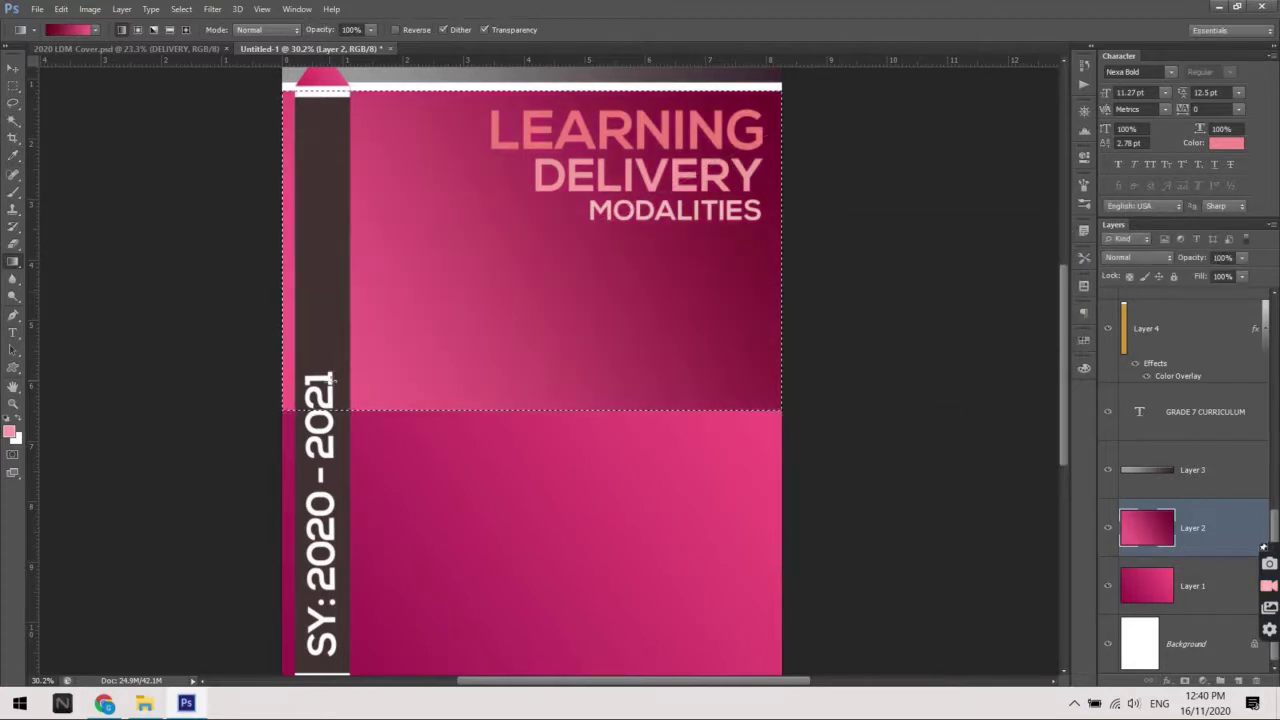
pyautogui.scroll(-1, 330, 380)
pyautogui.moveTo(742, 130); pyautogui.dragTo(181, 551)
pyautogui.moveTo(767, 112); pyautogui.dragTo(395, 409)
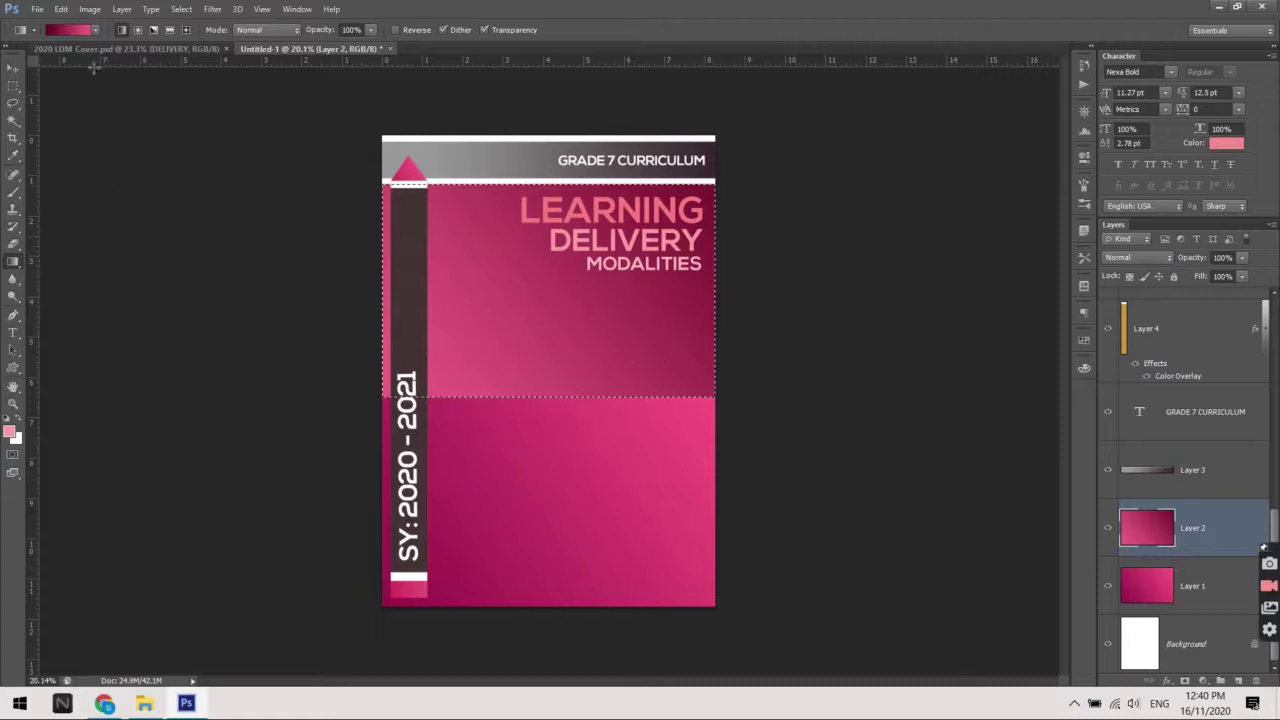
# Darken both the end and start stops of the gradient to deep maroon shades
pyautogui.click(68, 30)
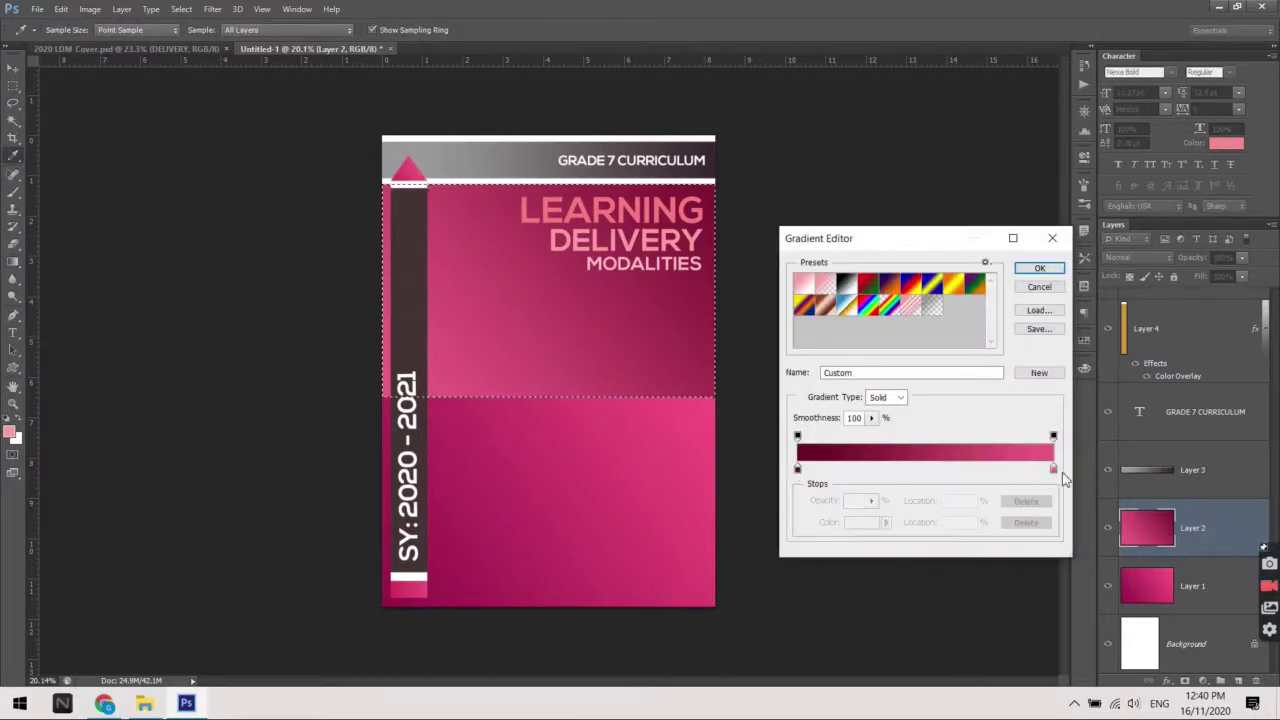
pyautogui.click(1053, 469)
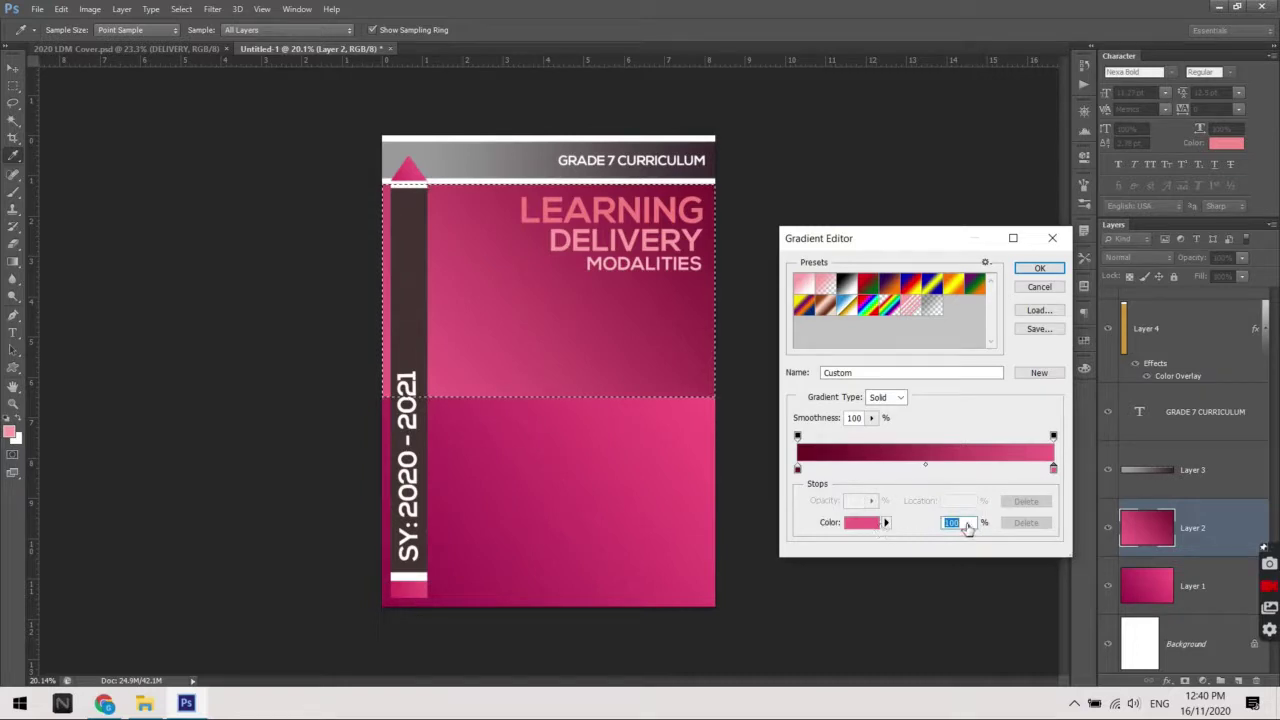
pyautogui.click(870, 523)
pyautogui.moveTo(812, 495); pyautogui.dragTo(852, 456)
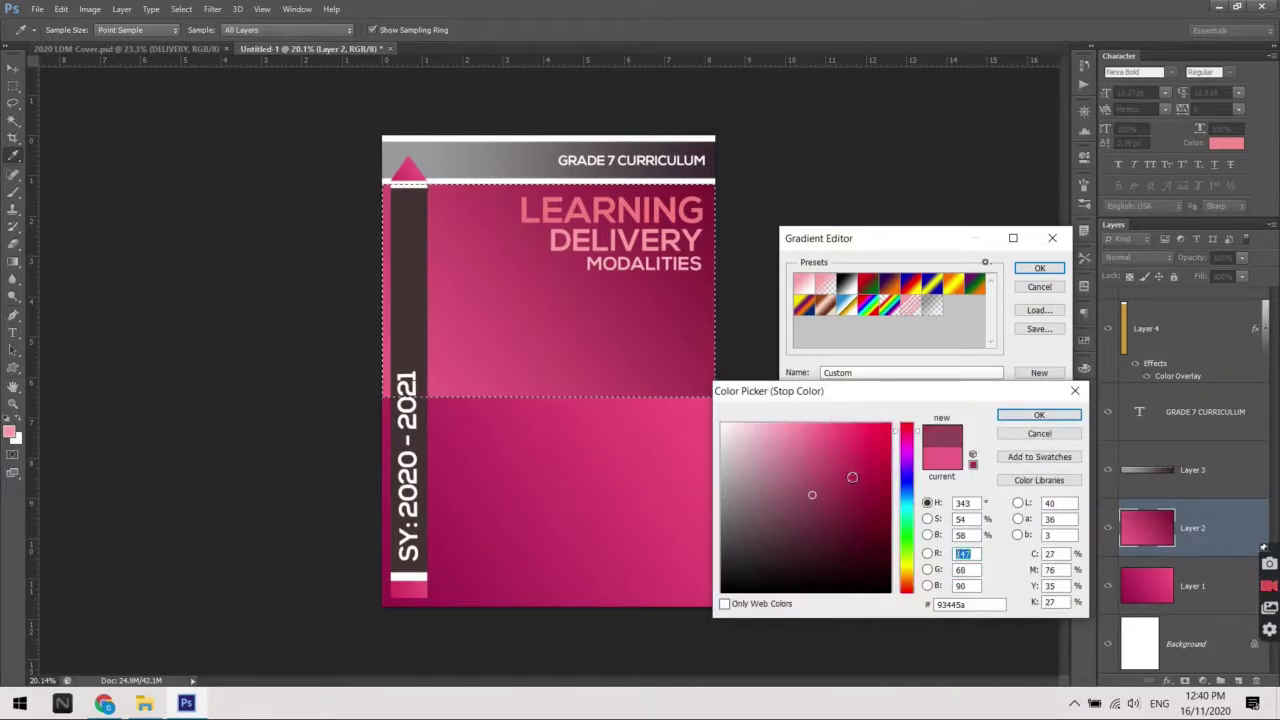
pyautogui.click(849, 486)
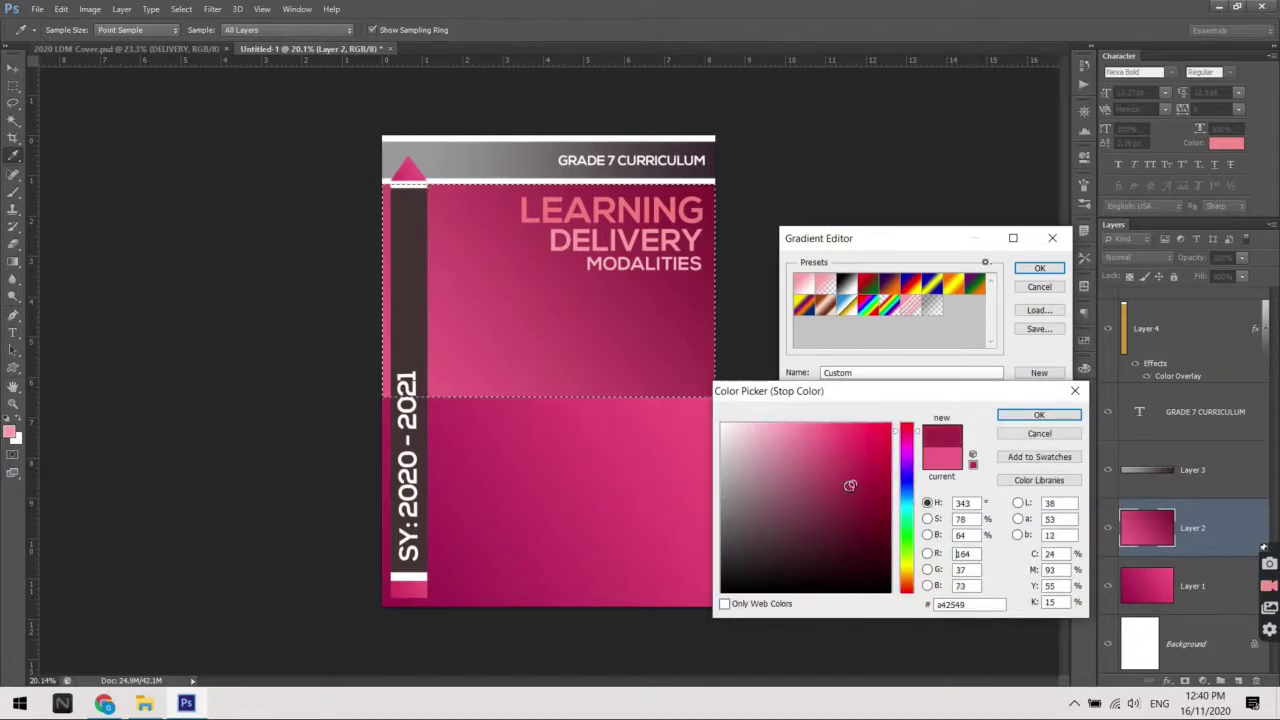
pyautogui.press('Return')
pyautogui.click(798, 470)
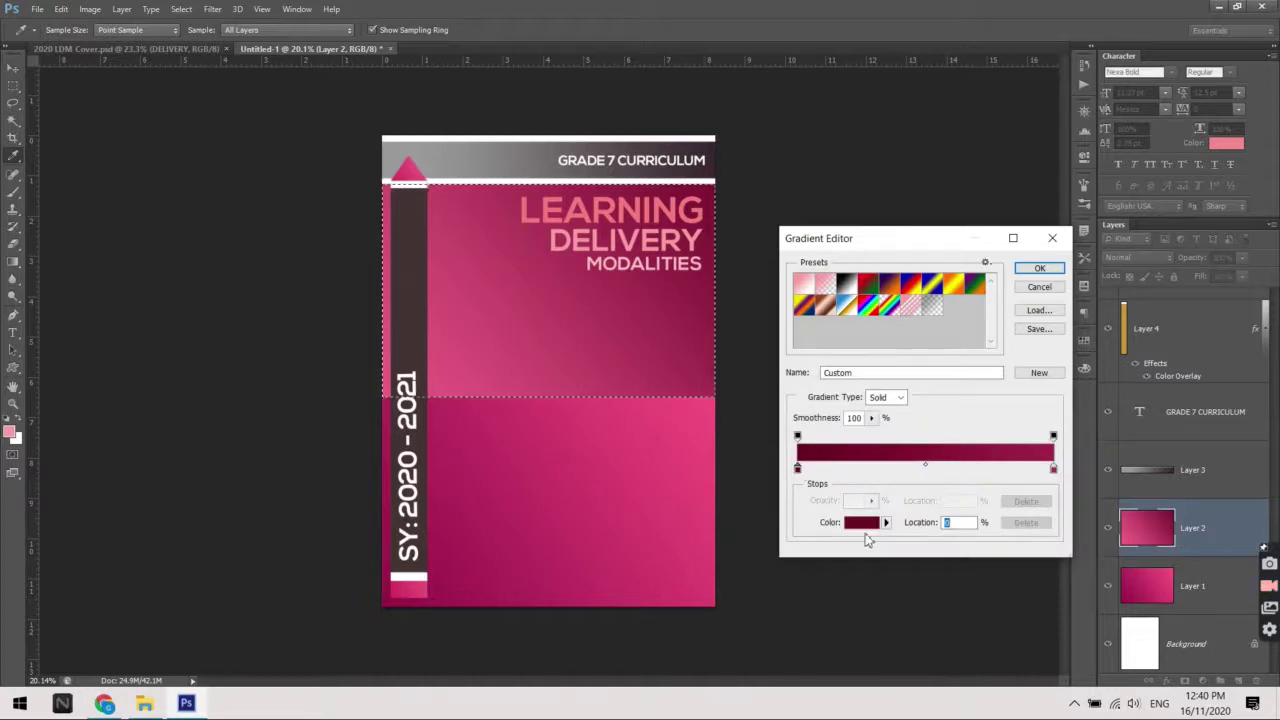
pyautogui.click(860, 522)
pyautogui.click(868, 541)
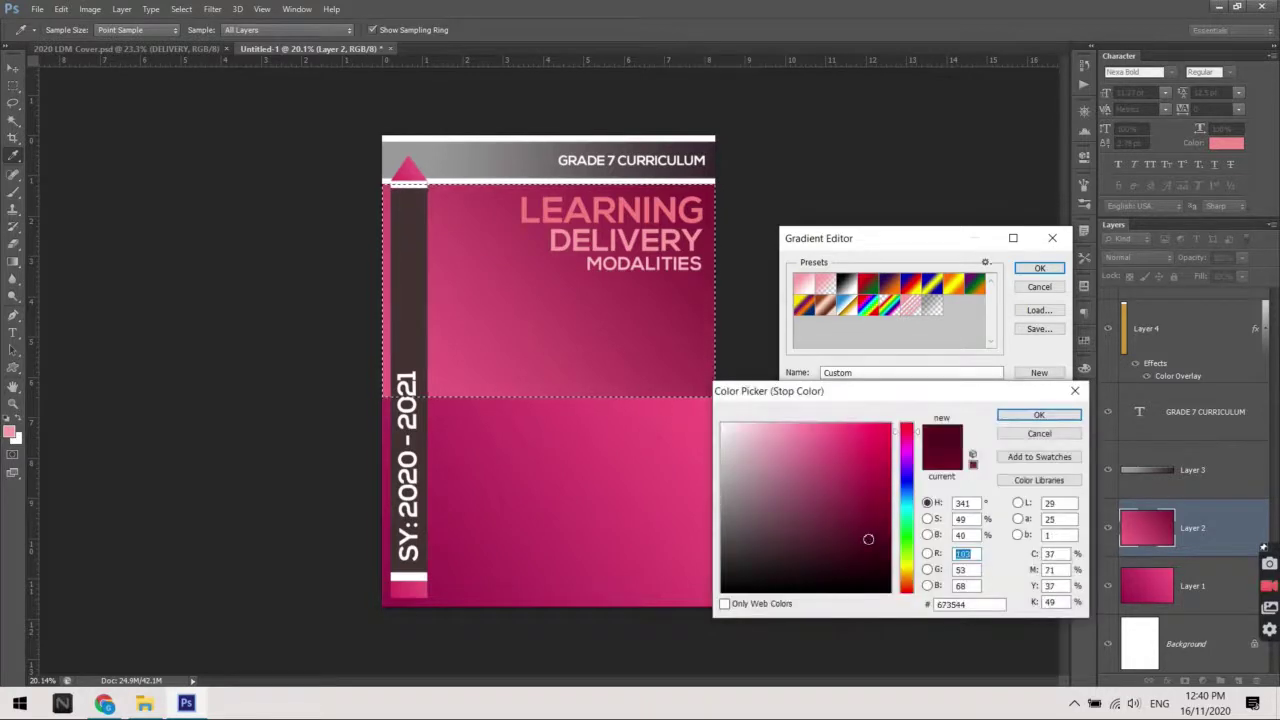
pyautogui.press('Return')
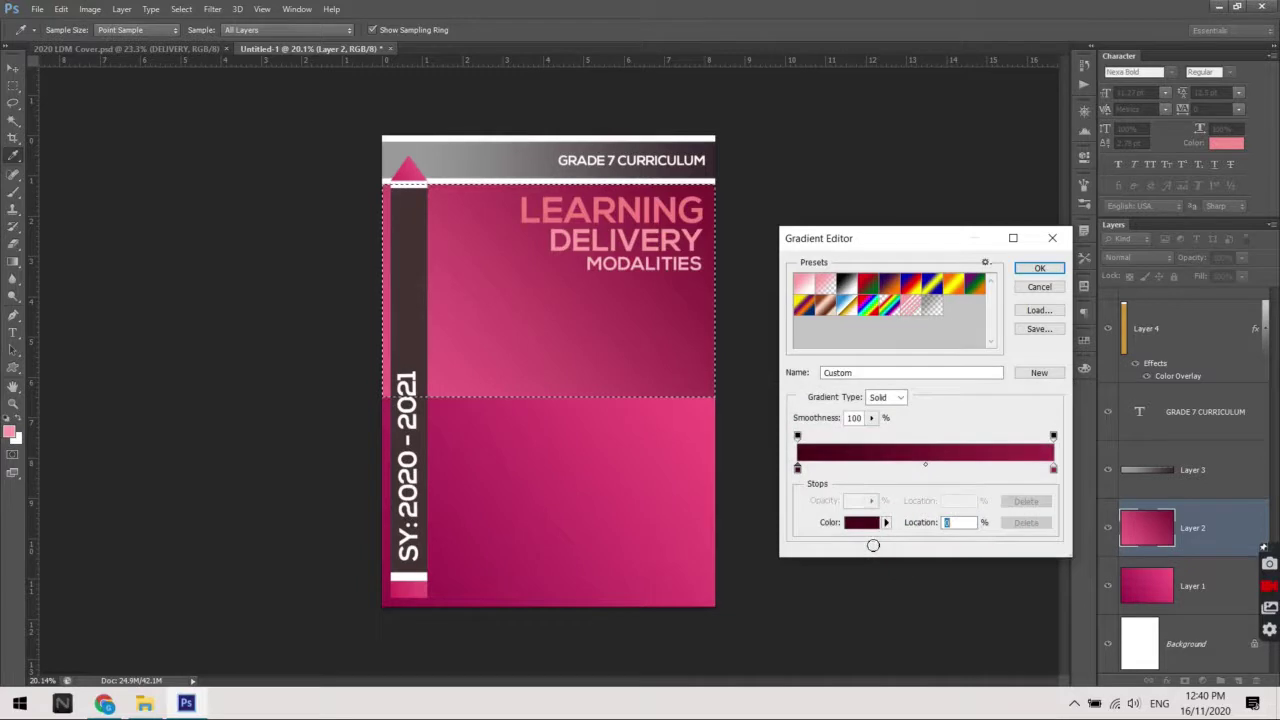
pyautogui.press('Return')
# Redraw the top-area gradient diagonally with the darker maroon stops
pyautogui.moveTo(757, 167); pyautogui.dragTo(253, 392)
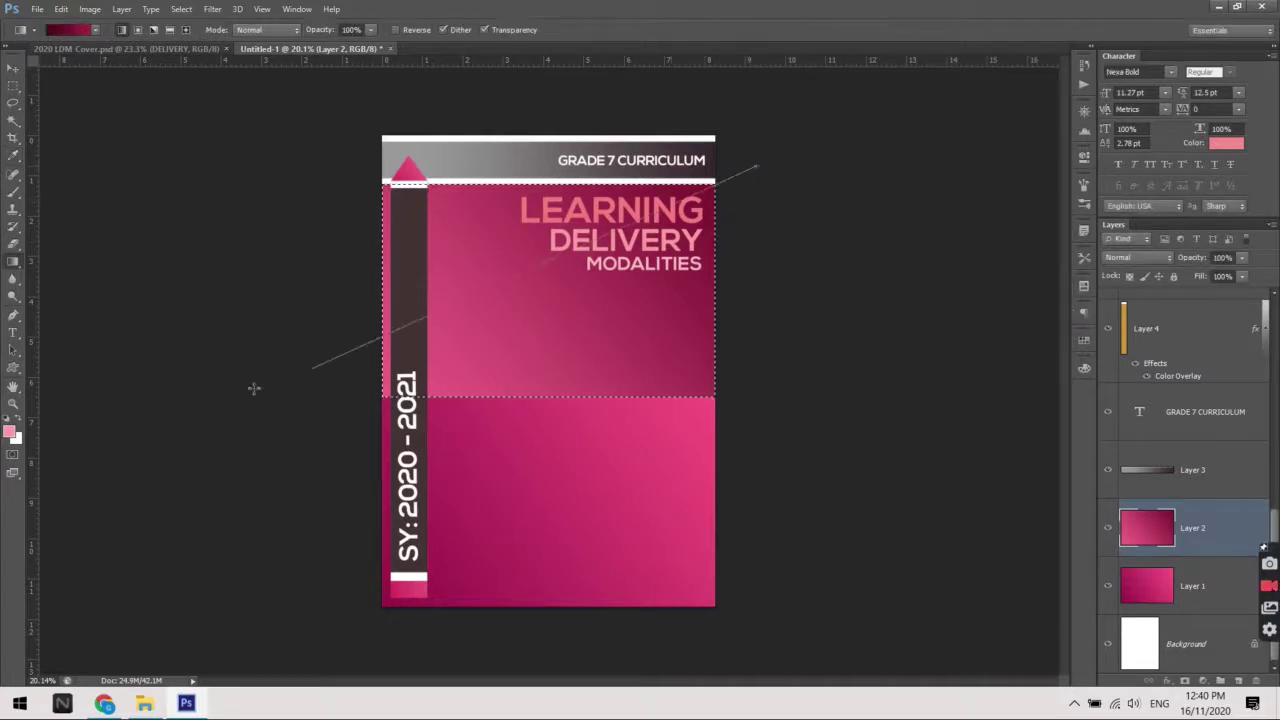
pyautogui.moveTo(745, 128); pyautogui.dragTo(541, 311)
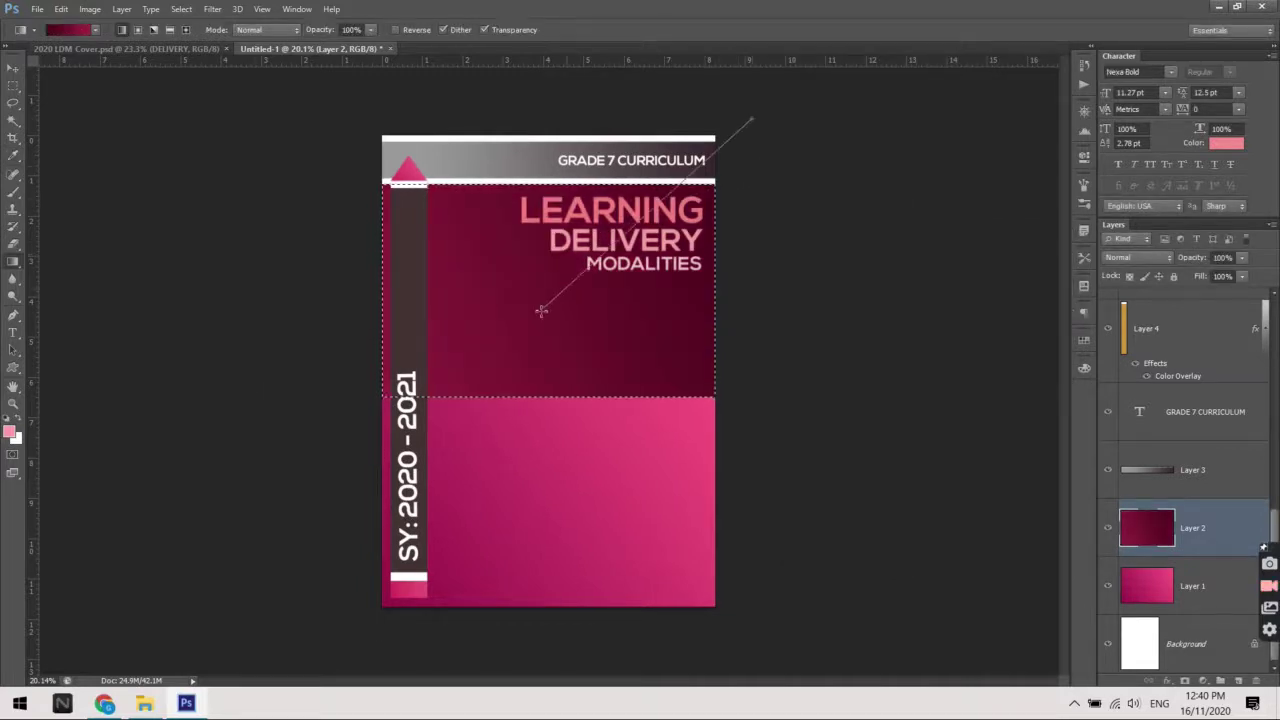
pyautogui.moveTo(767, 213); pyautogui.dragTo(372, 345)
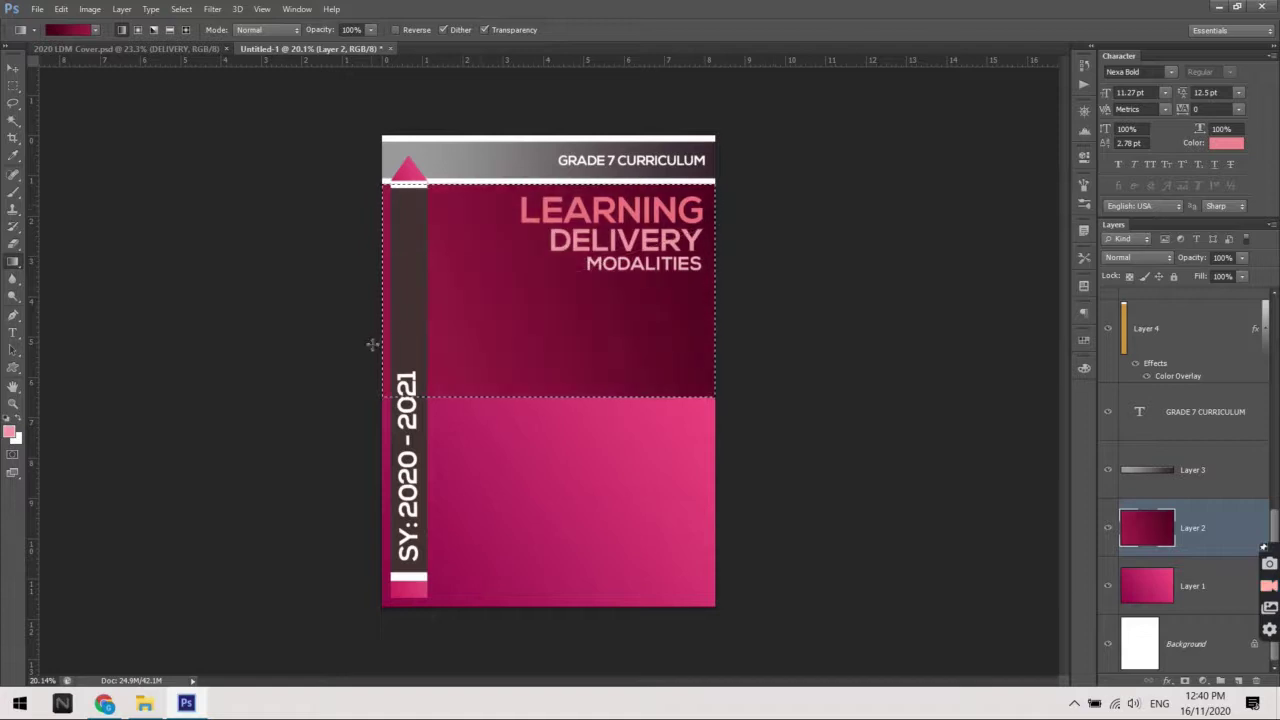
pyautogui.moveTo(799, 207); pyautogui.dragTo(392, 372)
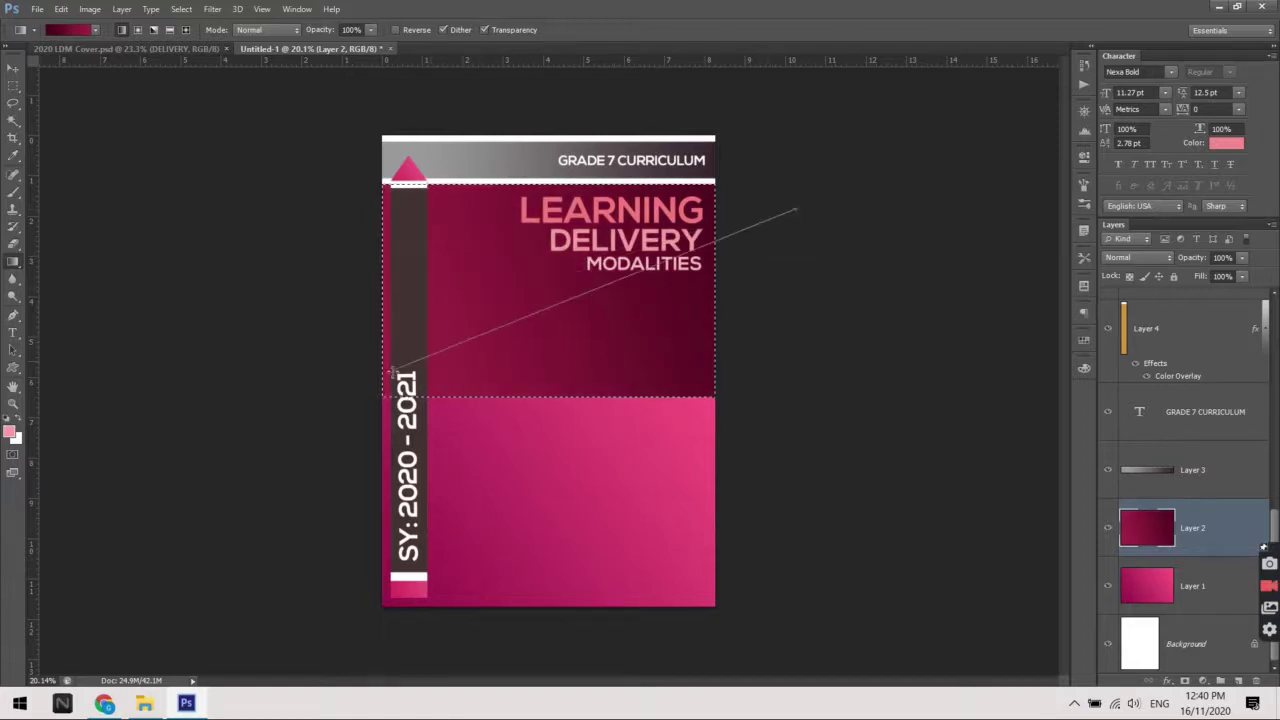
pyautogui.moveTo(772, 180); pyautogui.dragTo(346, 400)
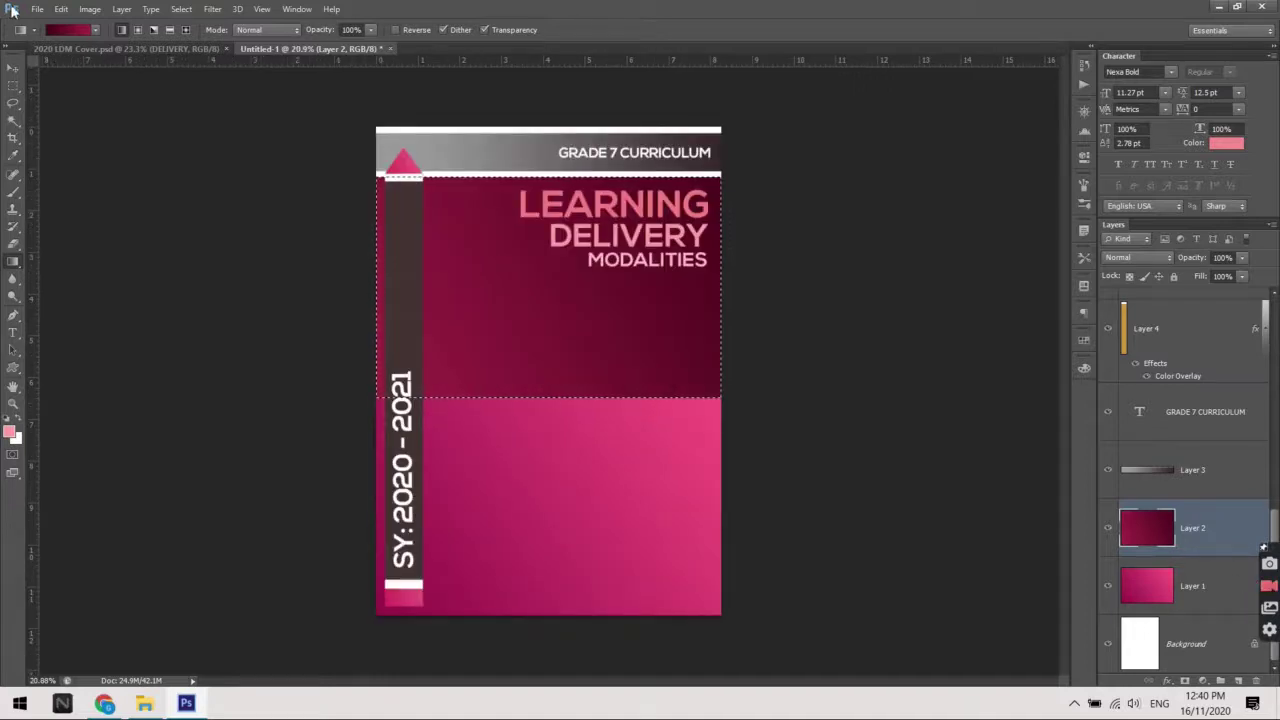
pyautogui.click(60, 30)
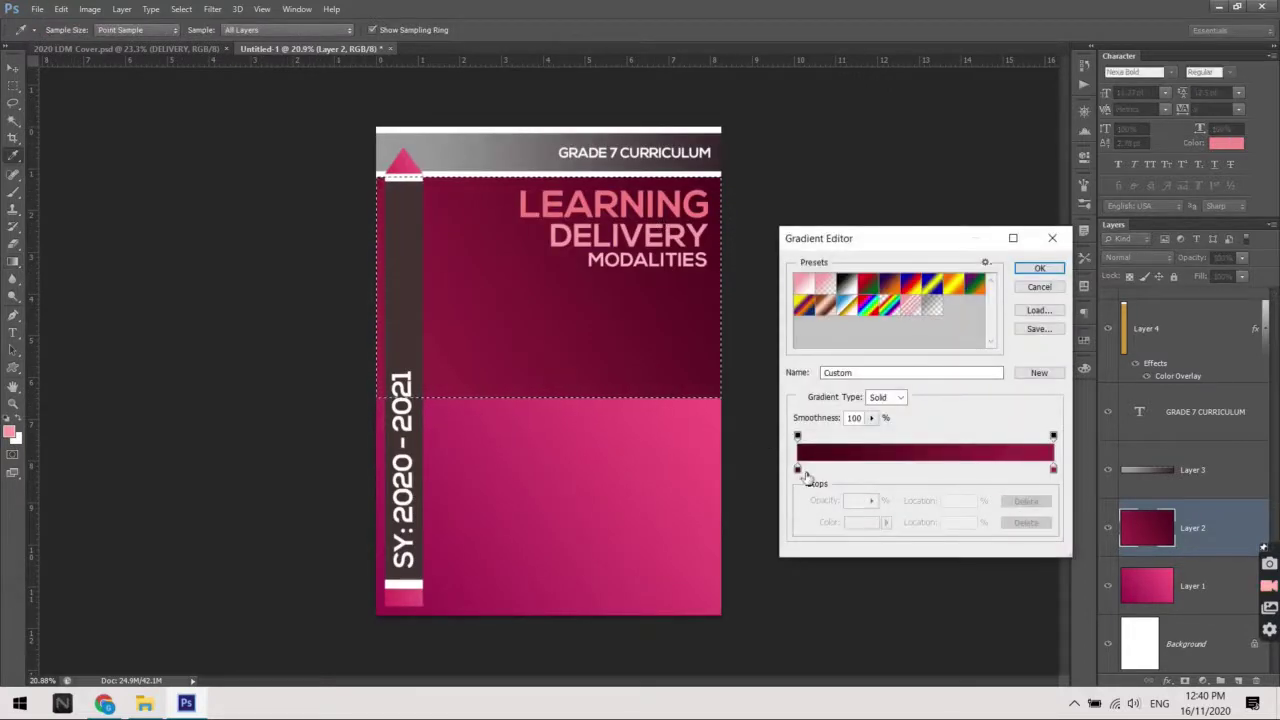
# Set the gradient stops to black at the start and pink d73e6f at the end
pyautogui.click(1053, 470)
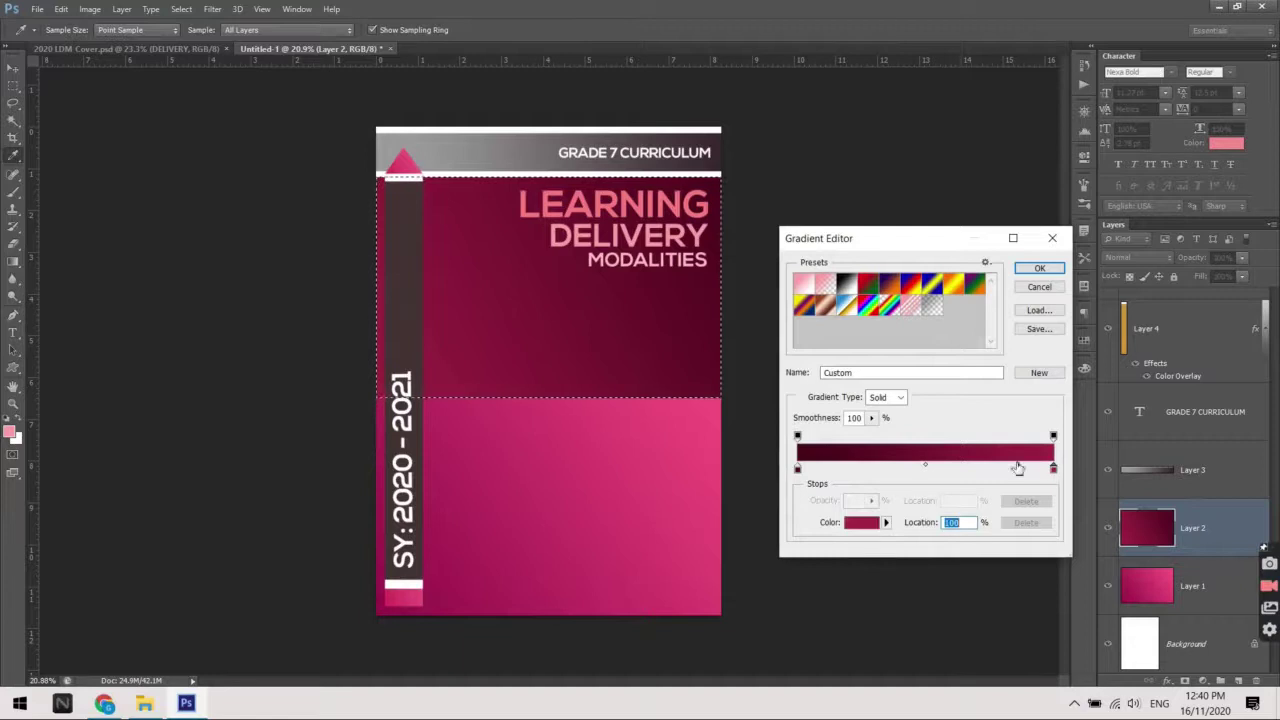
pyautogui.click(858, 522)
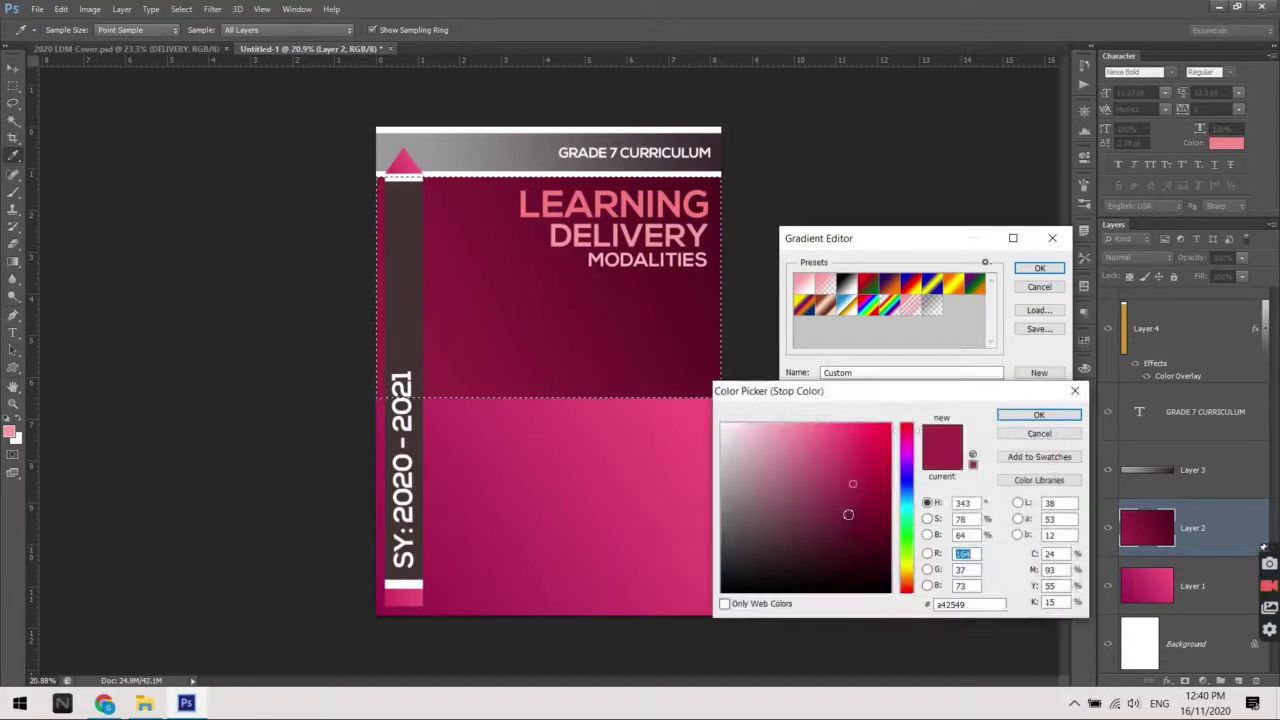
pyautogui.click(598, 490)
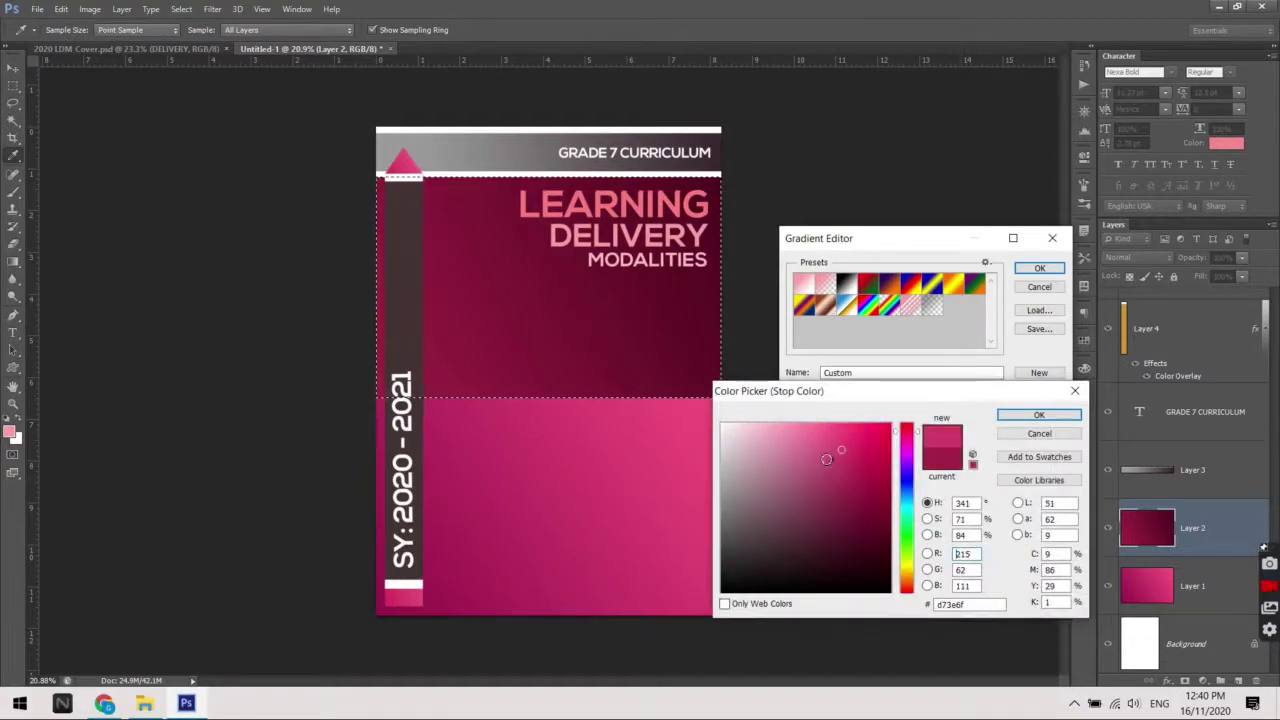
pyautogui.press('Return')
pyautogui.click(797, 468)
pyautogui.click(858, 522)
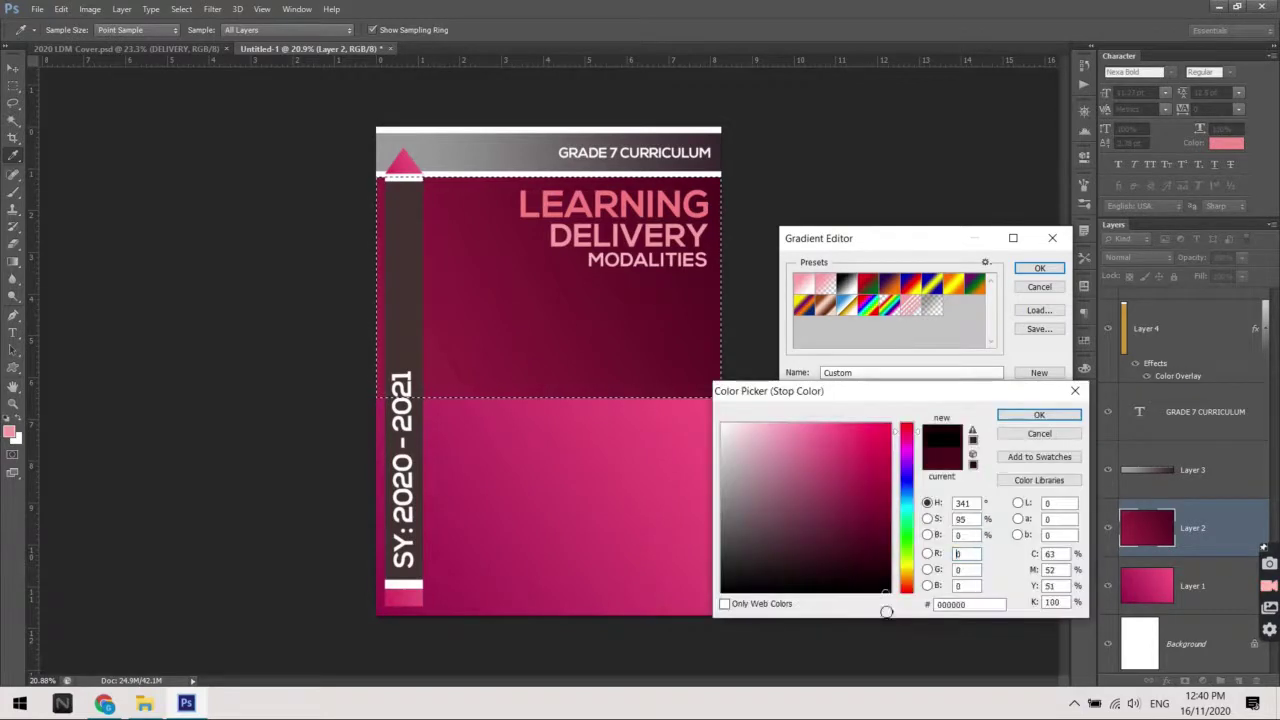
pyautogui.press('Return')
pyautogui.press('Return')
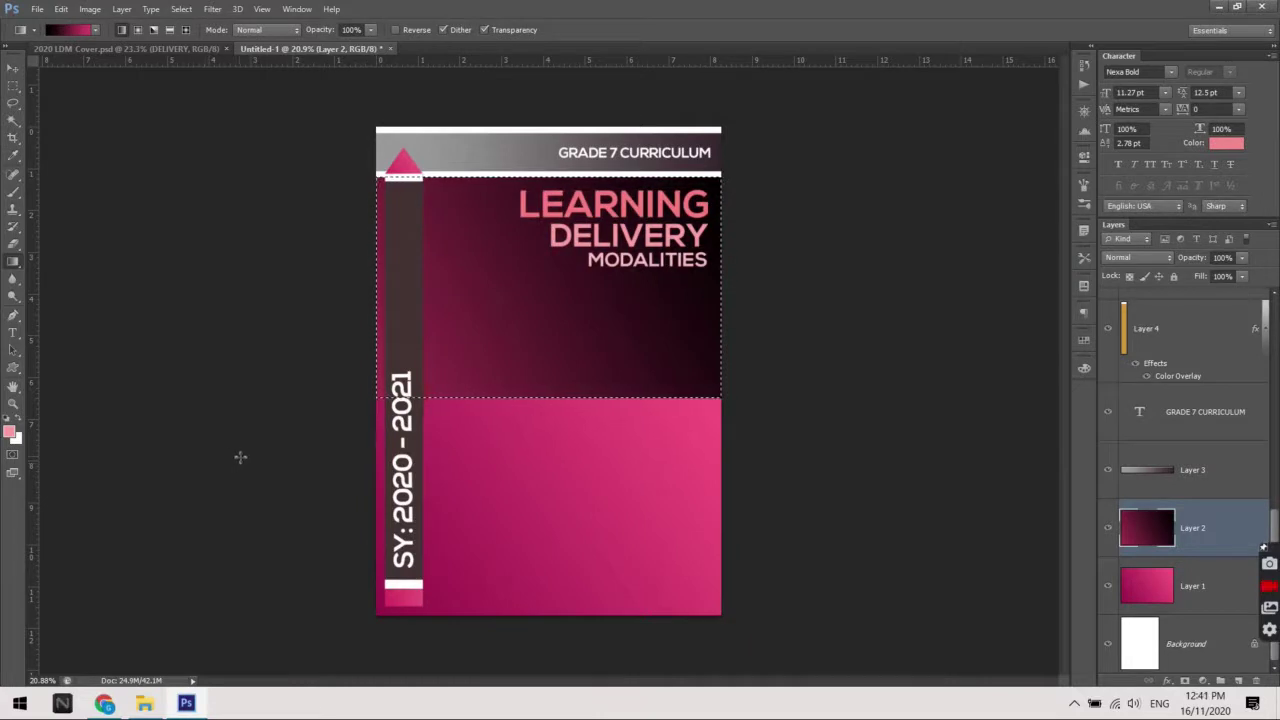
# Redraw the upper gradient diagonally from upper right, fading darker toward the right
pyautogui.moveTo(770, 155); pyautogui.dragTo(443, 357)
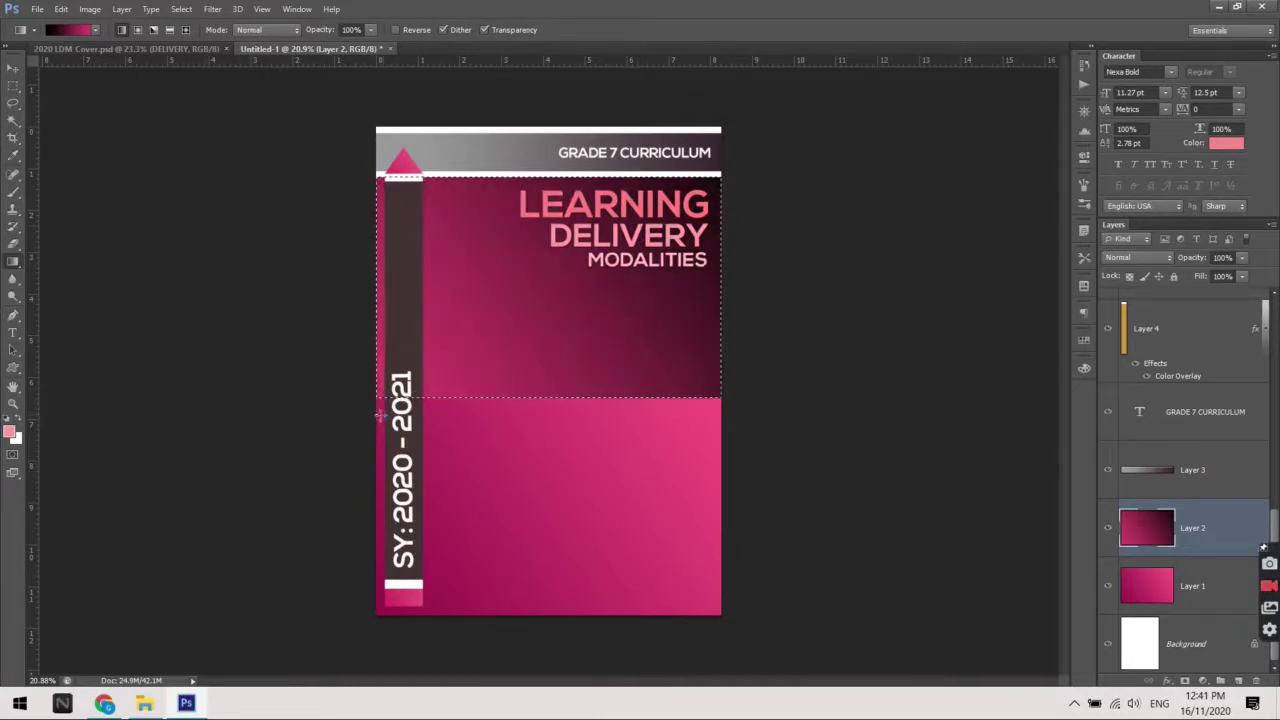
pyautogui.moveTo(797, 194); pyautogui.dragTo(351, 377)
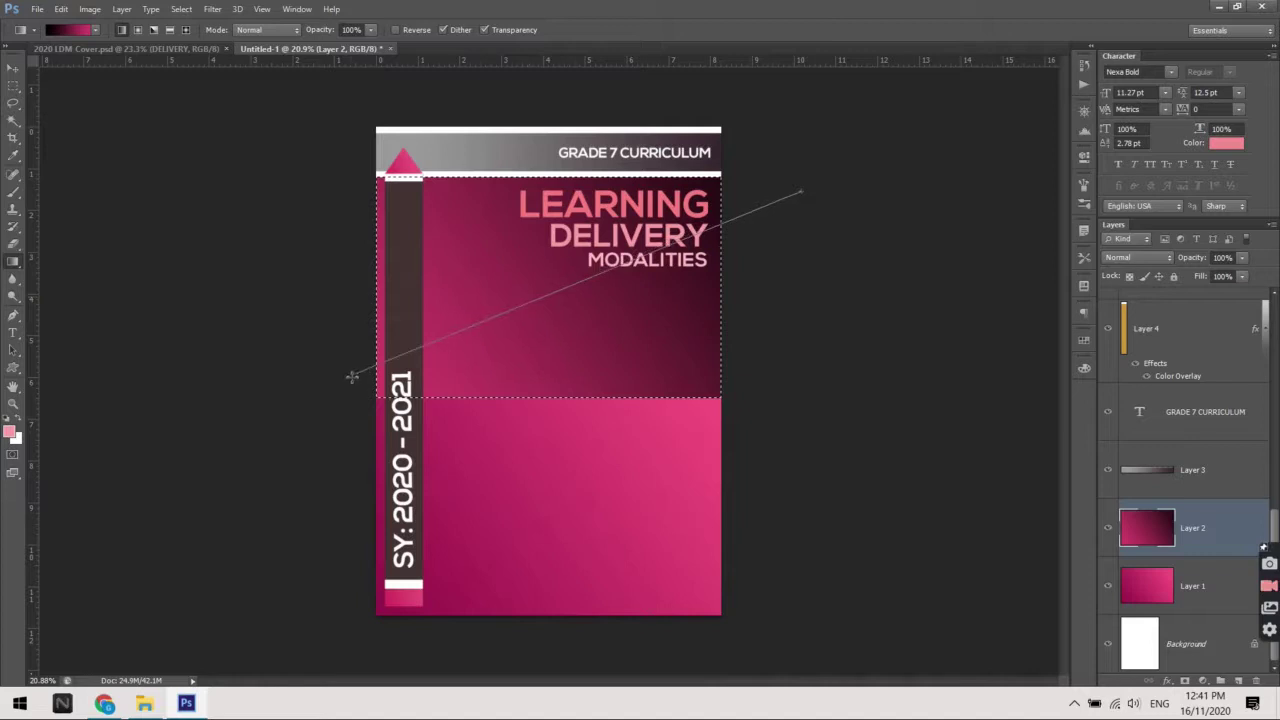
pyautogui.moveTo(803, 210); pyautogui.dragTo(221, 377)
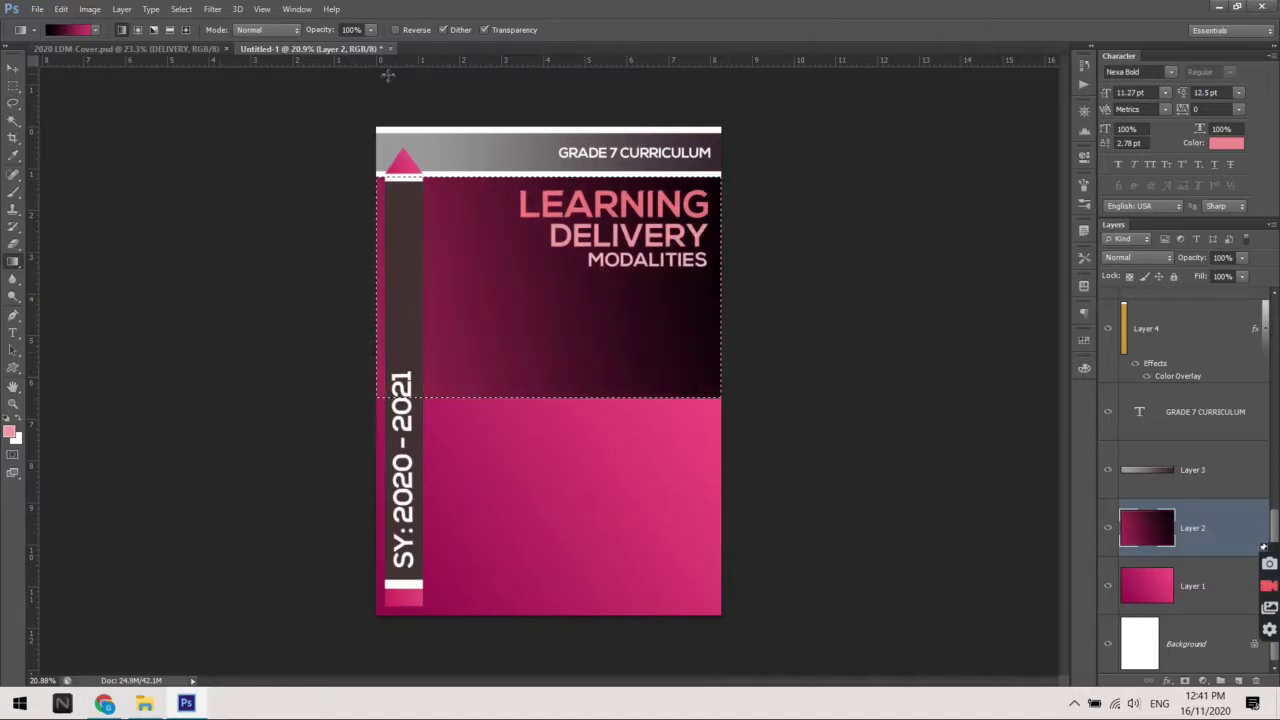
# Compare the draft against the reference cover and zoom into the draft
pyautogui.click(153, 47)
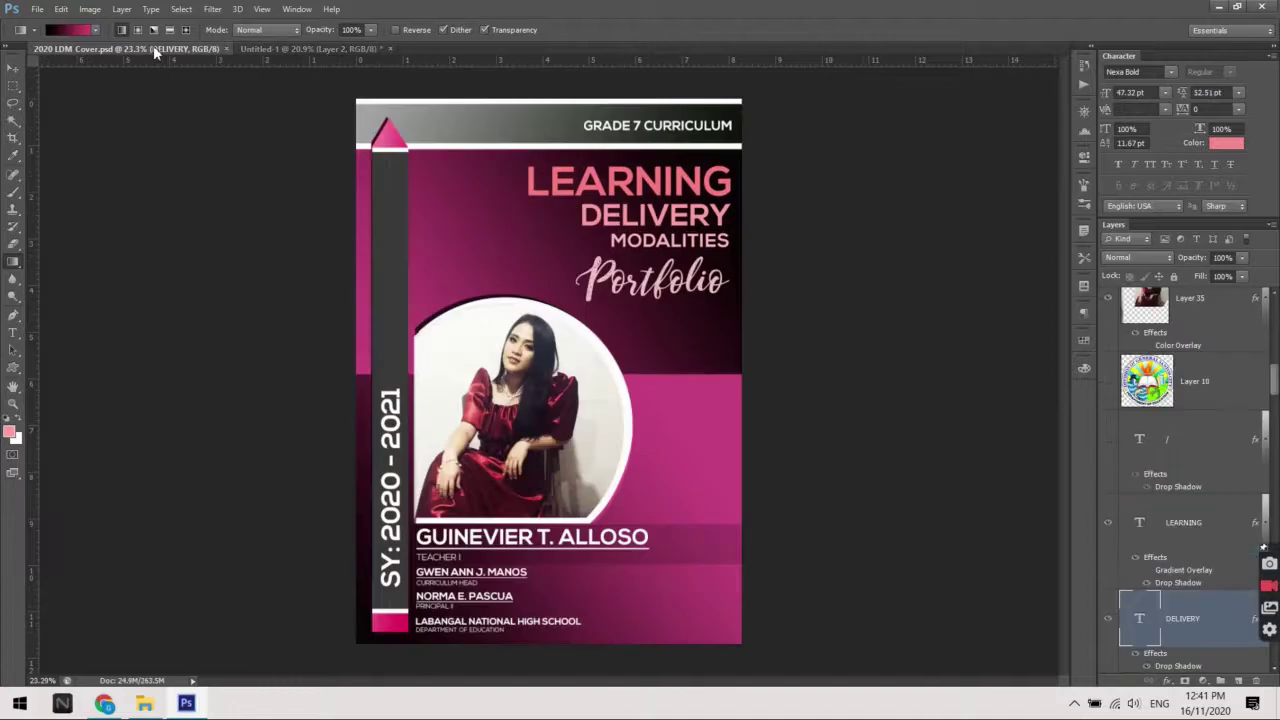
pyautogui.click(306, 49)
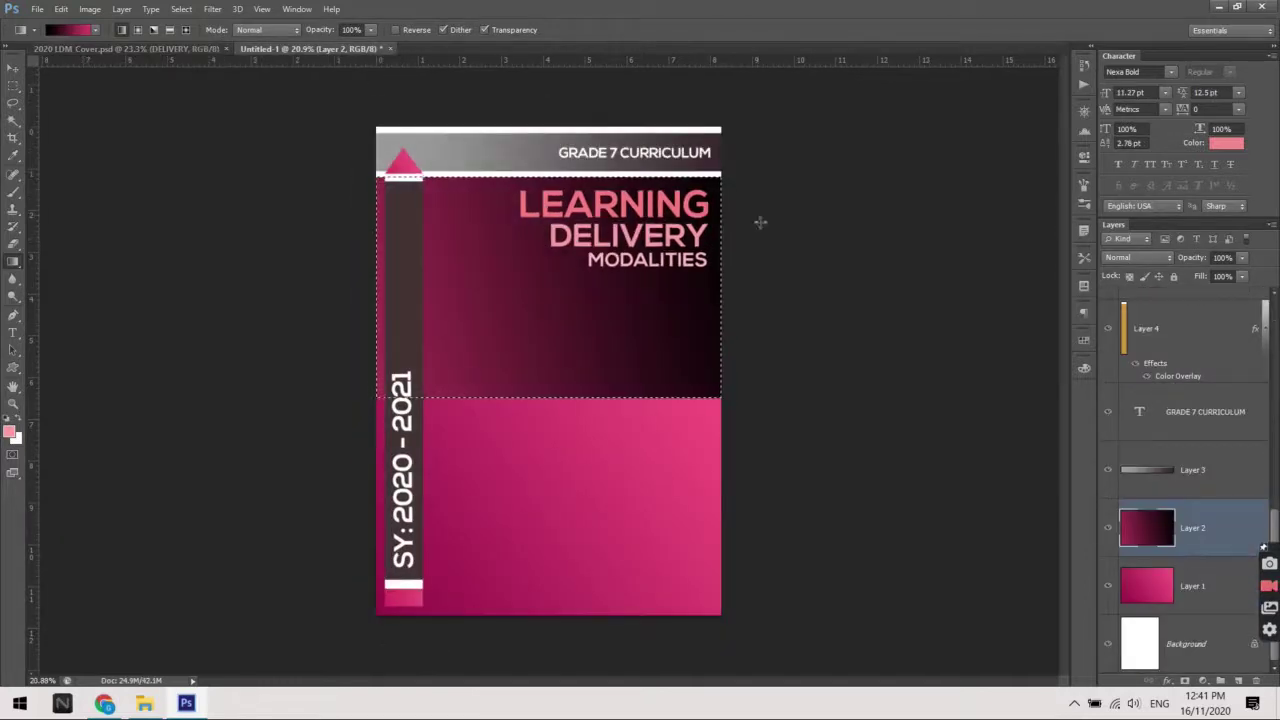
pyautogui.click(82, 47)
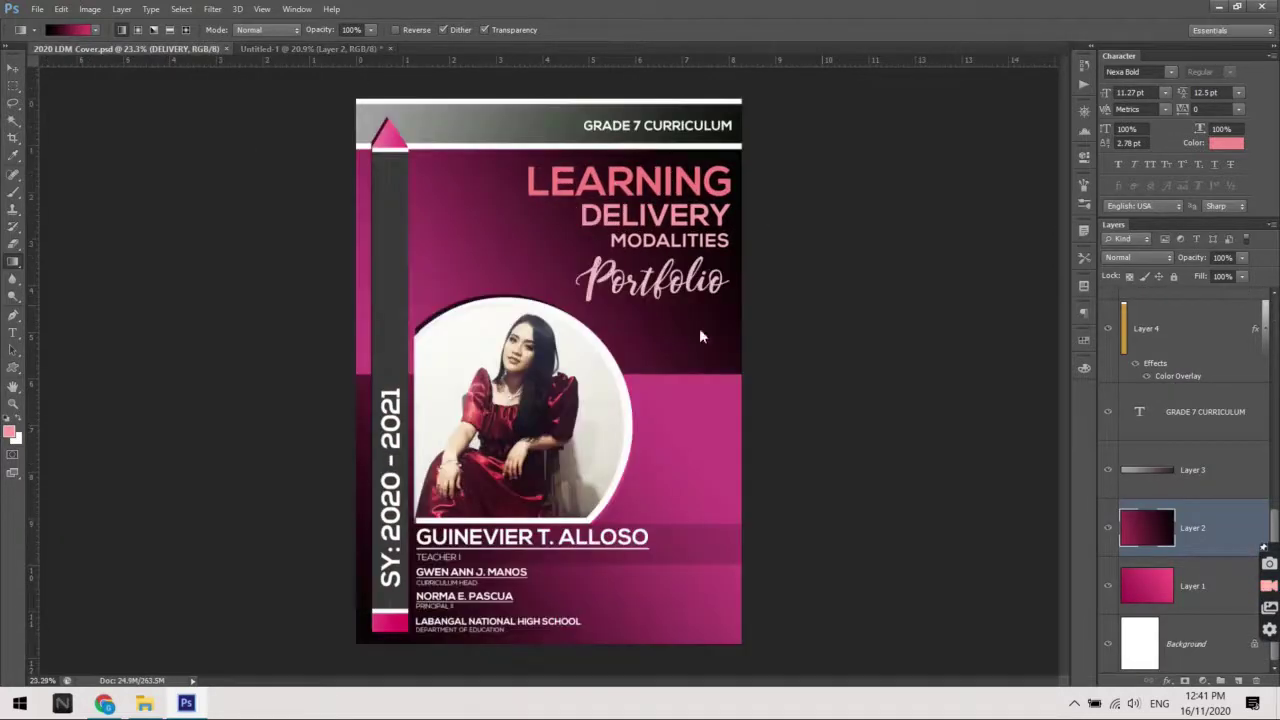
pyautogui.click(302, 48)
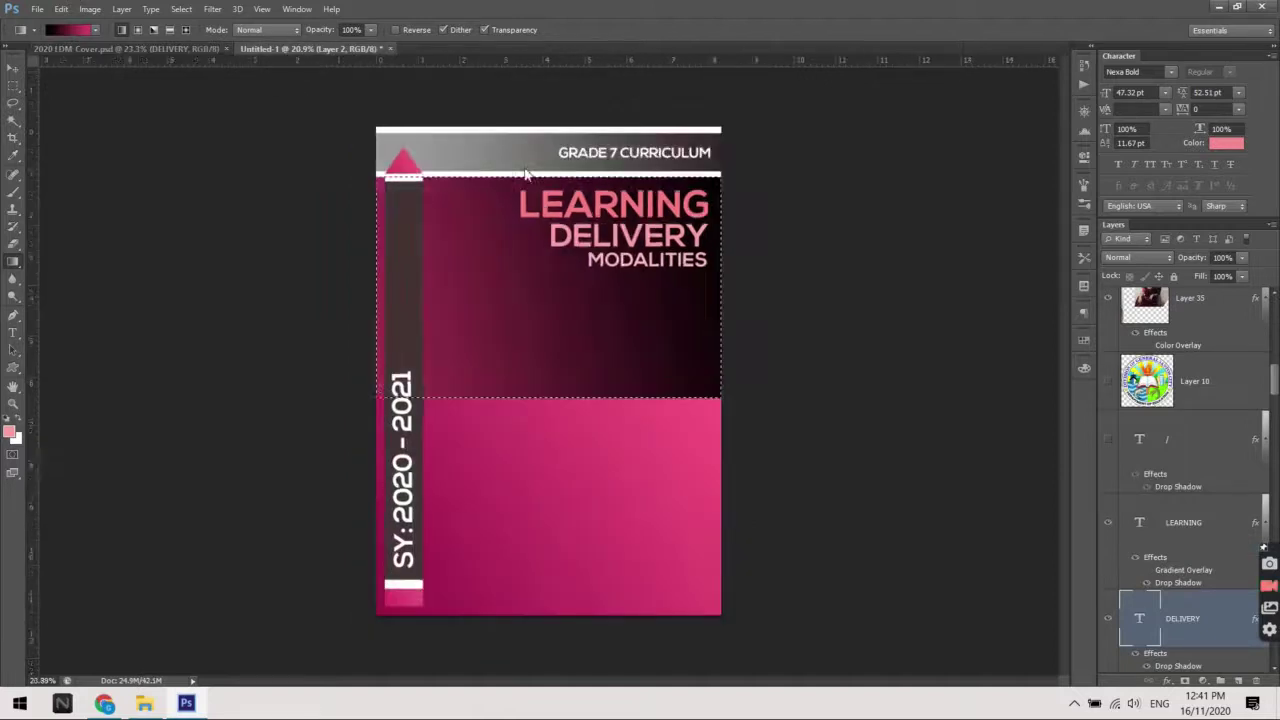
pyautogui.hotkey('ctrl', '+')
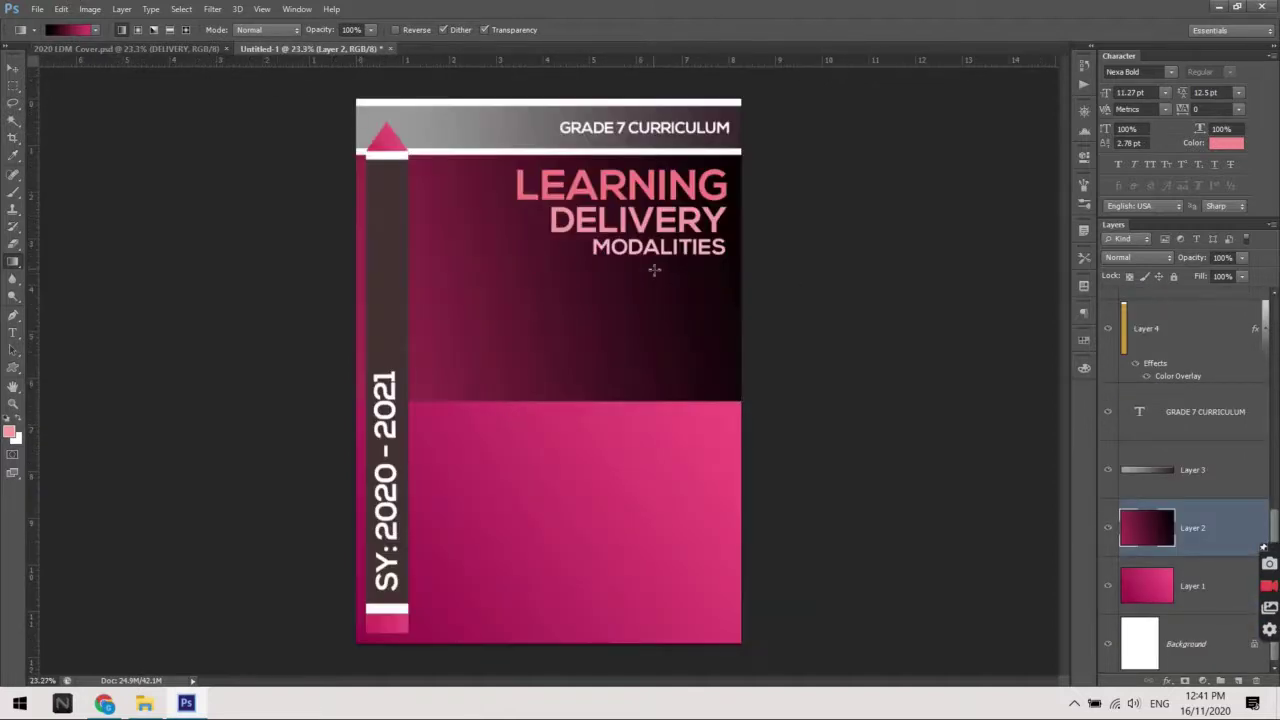
pyautogui.press('b')
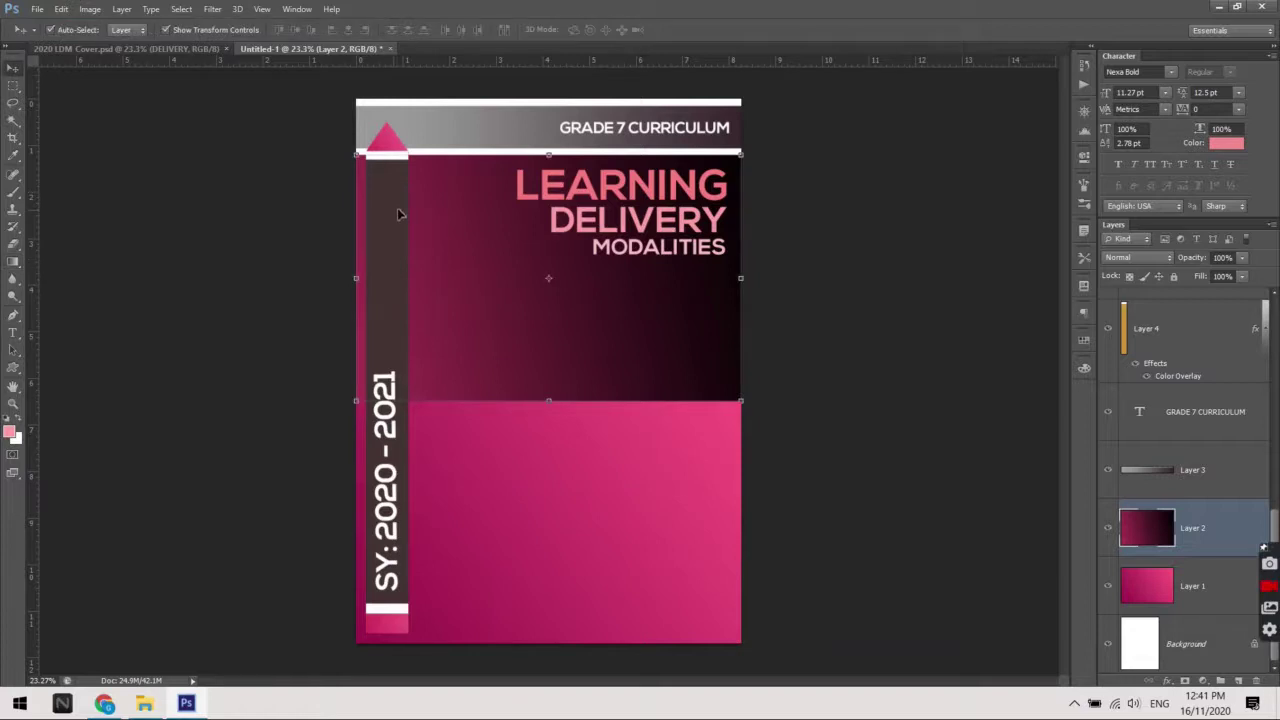
pyautogui.press('v')
# Raise the pink pencil tip and its white band up into the gray header
pyautogui.click(377, 324)
pyautogui.scroll(3, 411, 146)
pyautogui.scroll(2, 411, 146)
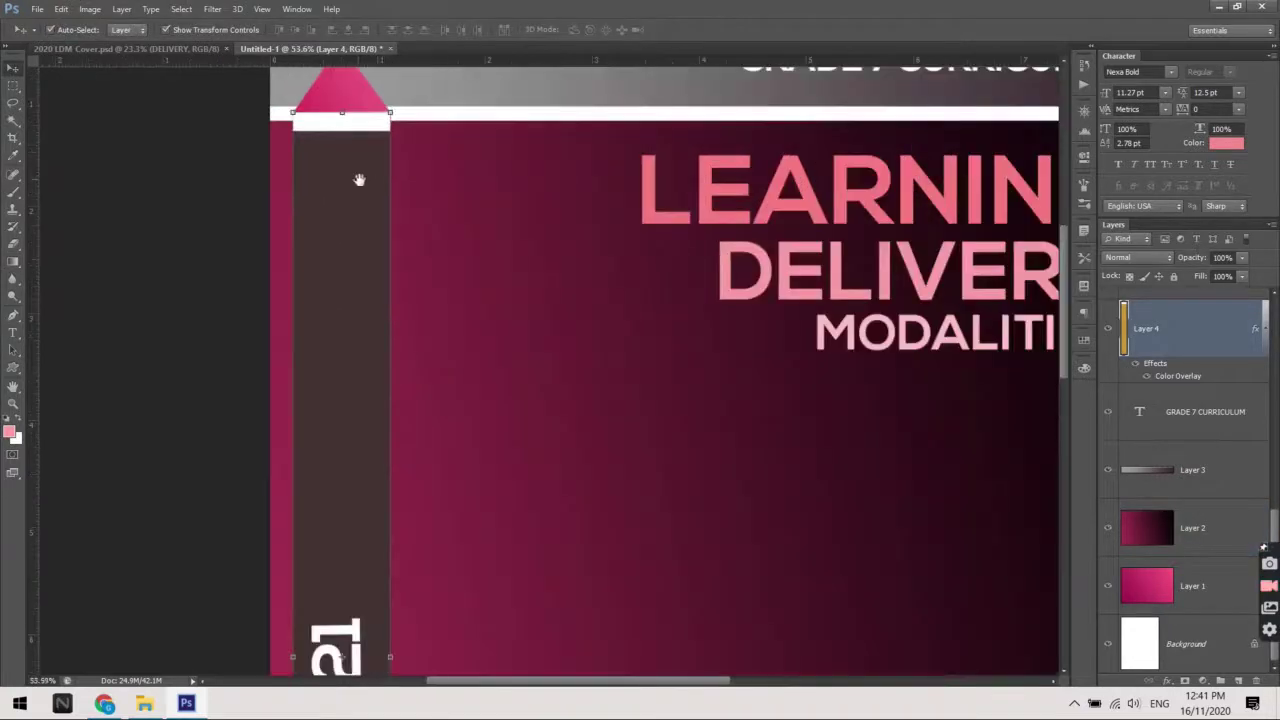
pyautogui.scroll(1, 357, 177)
pyautogui.click(378, 276)
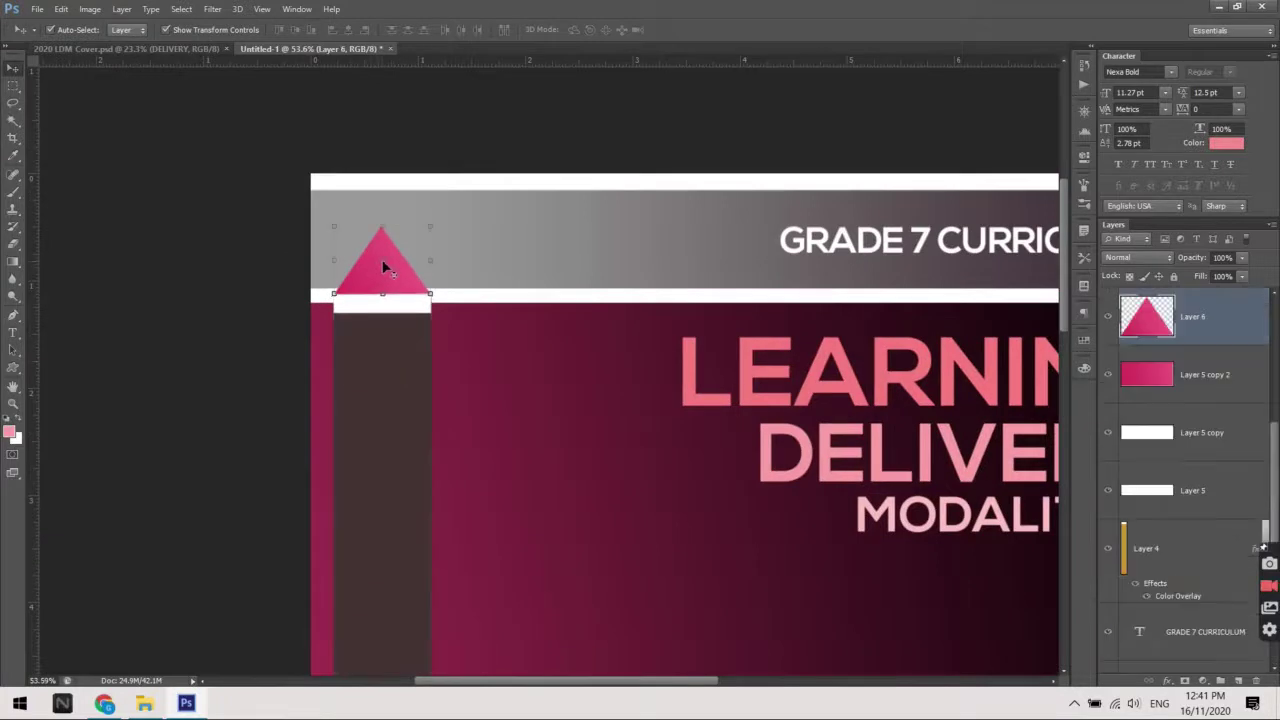
pyautogui.moveTo(394, 265); pyautogui.dragTo(393, 235)
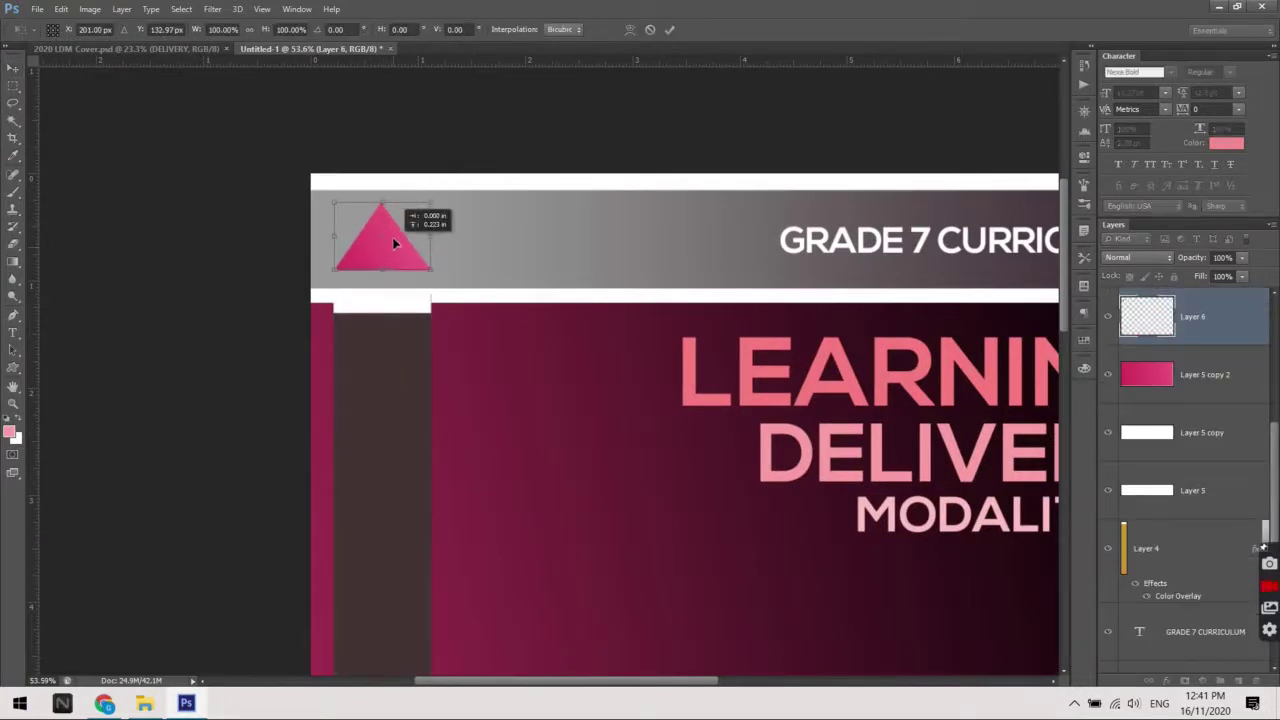
pyautogui.press('Return')
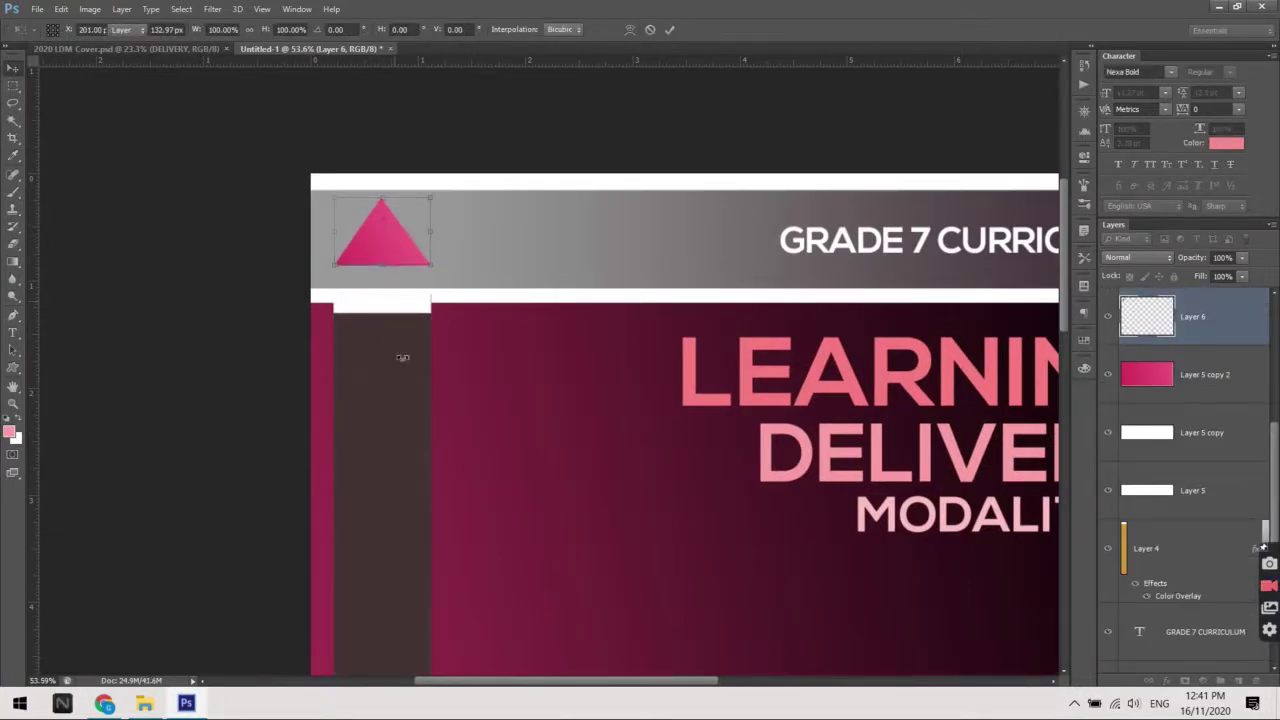
pyautogui.click(409, 306)
pyautogui.moveTo(409, 306)
pyautogui.mouseDown()
pyautogui.moveTo(409, 284)
pyautogui.moveTo(385, 284)
pyautogui.mouseUp()
# Stretch the dark pencil body on Layer 4 up to meet the band, then fit the cover in view
pyautogui.click(408, 343)
pyautogui.hotkey('ctrl', 't')
pyautogui.press('Return')
pyautogui.hotkey('ctrl', '0')
pyautogui.click(240, 386)
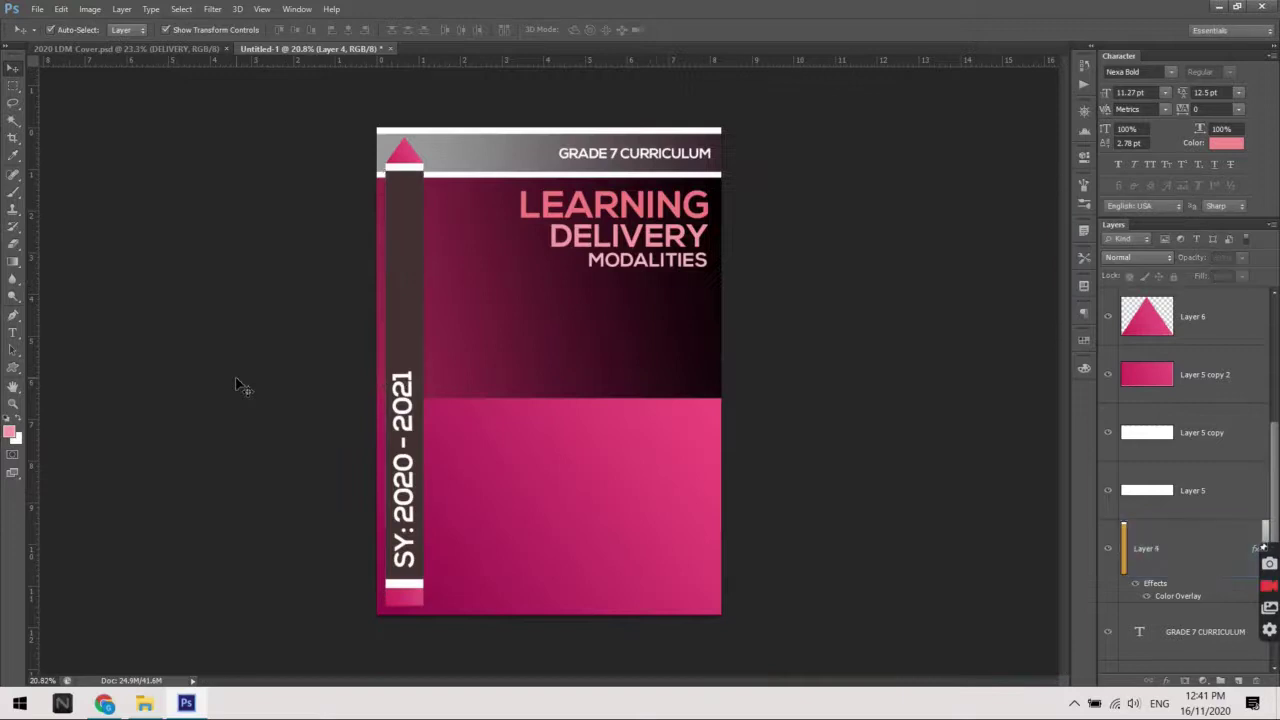
pyautogui.scroll(4, 476, 500)
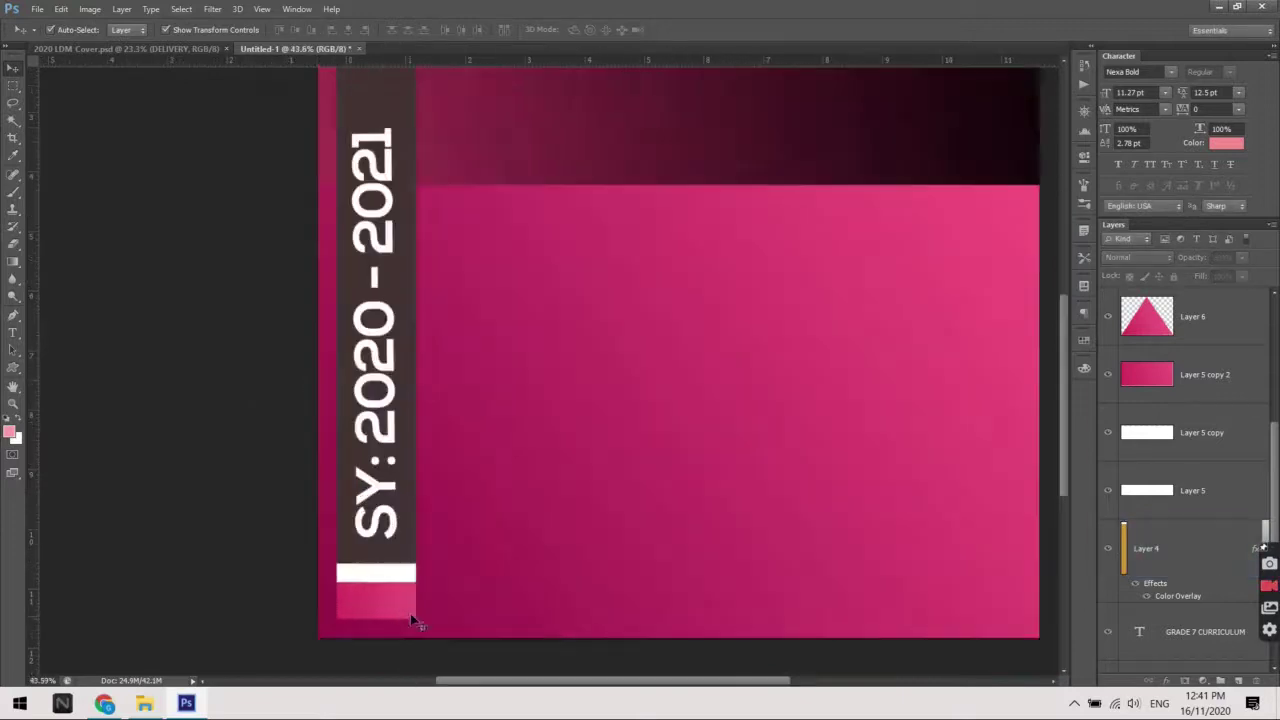
# Inspect the reference cover's circular photo and select its entire canvas
pyautogui.scroll(-3, 476, 480)
pyautogui.scroll(3, 714, 260)
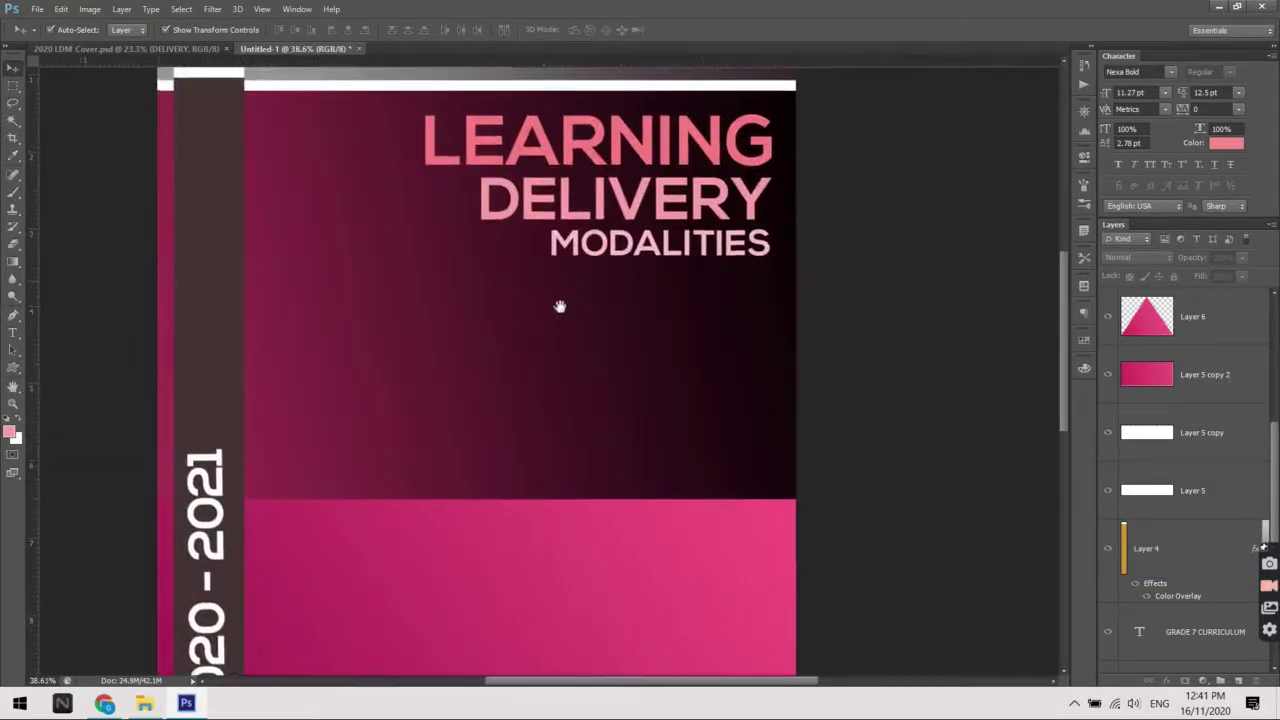
pyautogui.click(172, 48)
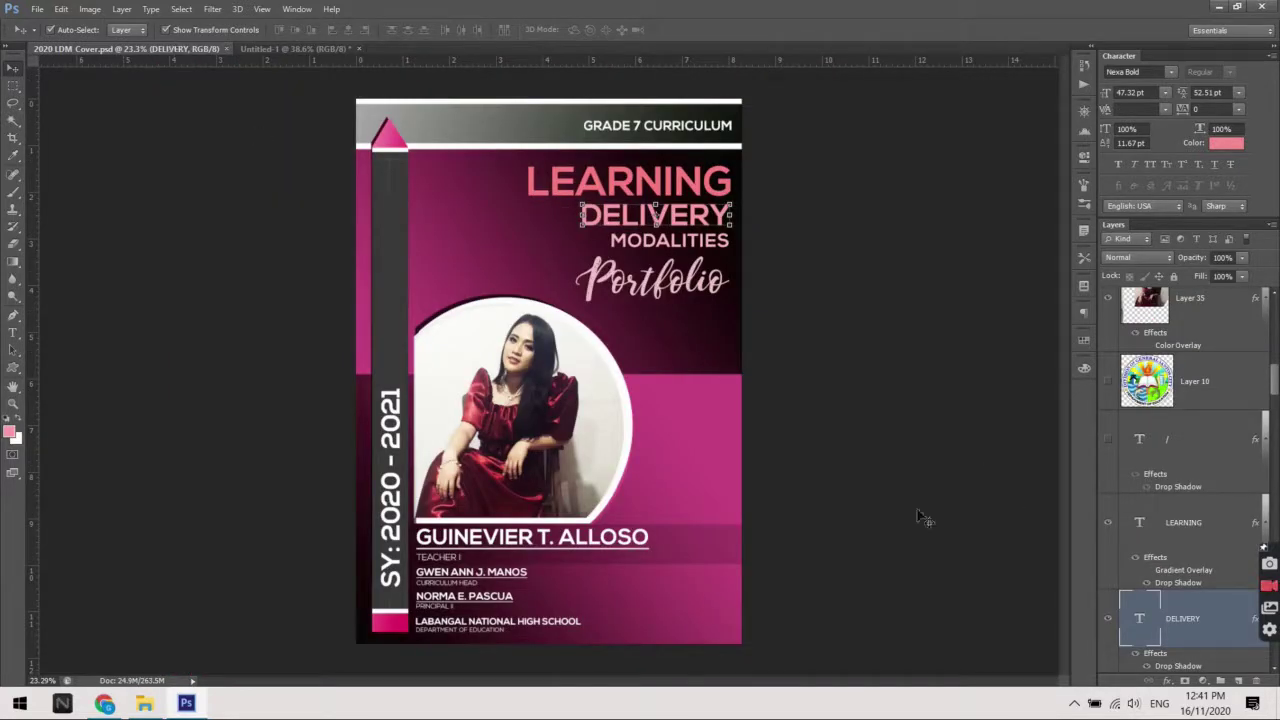
pyautogui.click(519, 490)
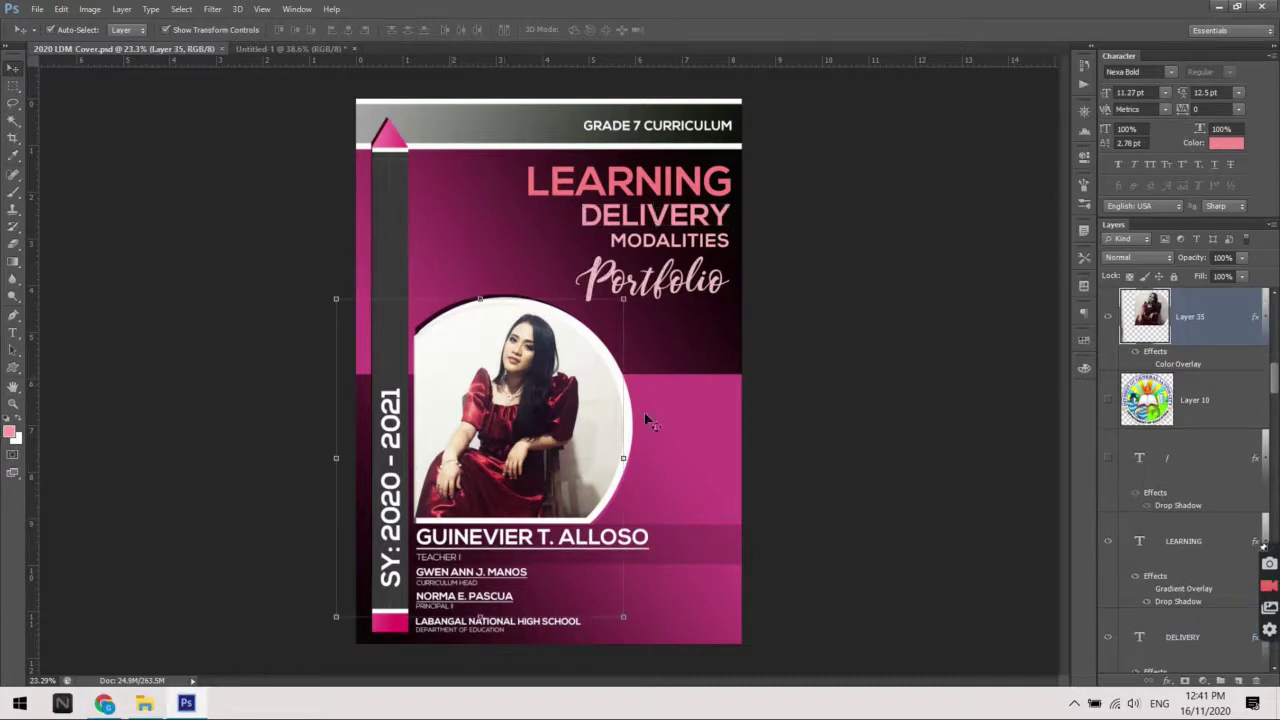
pyautogui.click(270, 48)
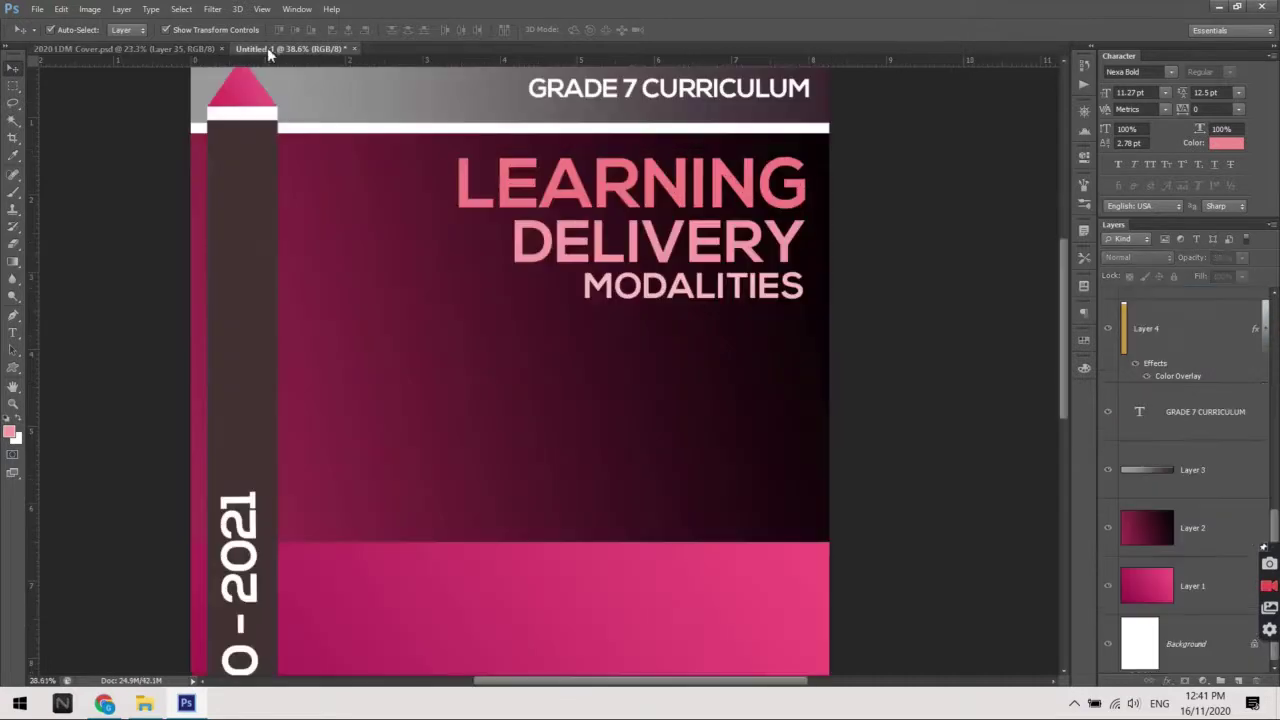
pyautogui.click(152, 49)
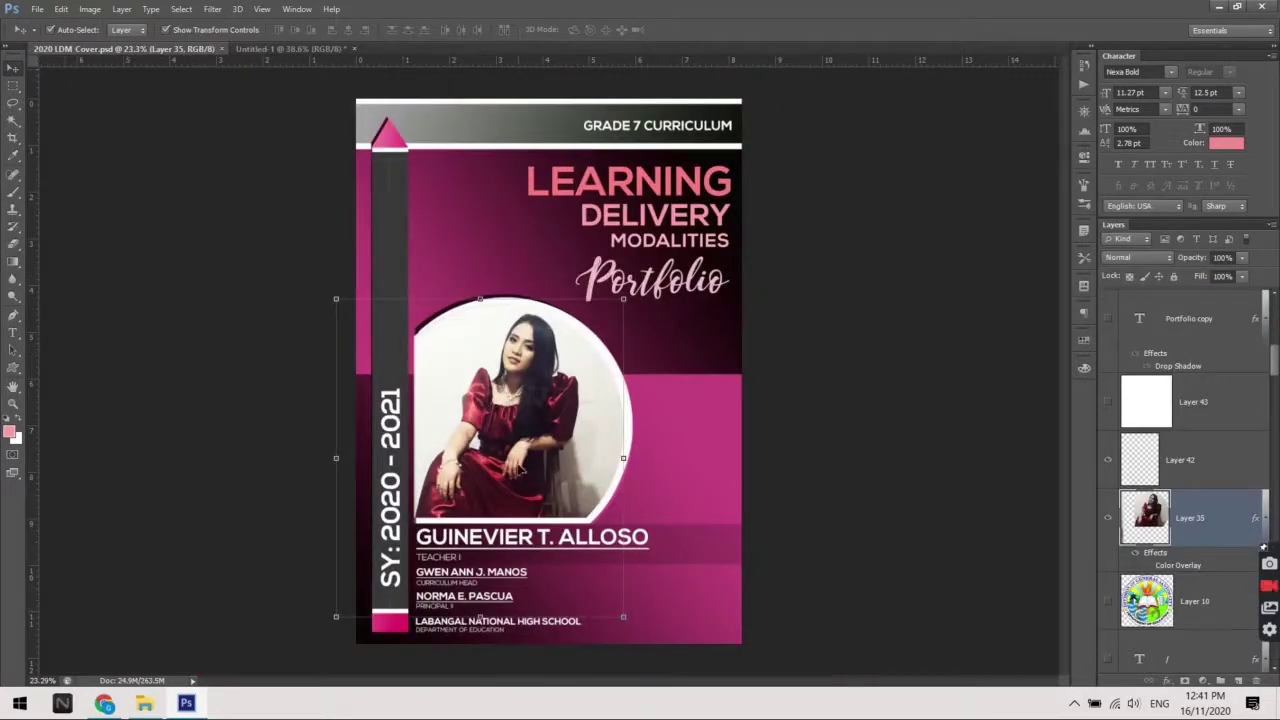
pyautogui.keyDown('ctrl'); pyautogui.click(1219, 532); pyautogui.keyUp('ctrl')
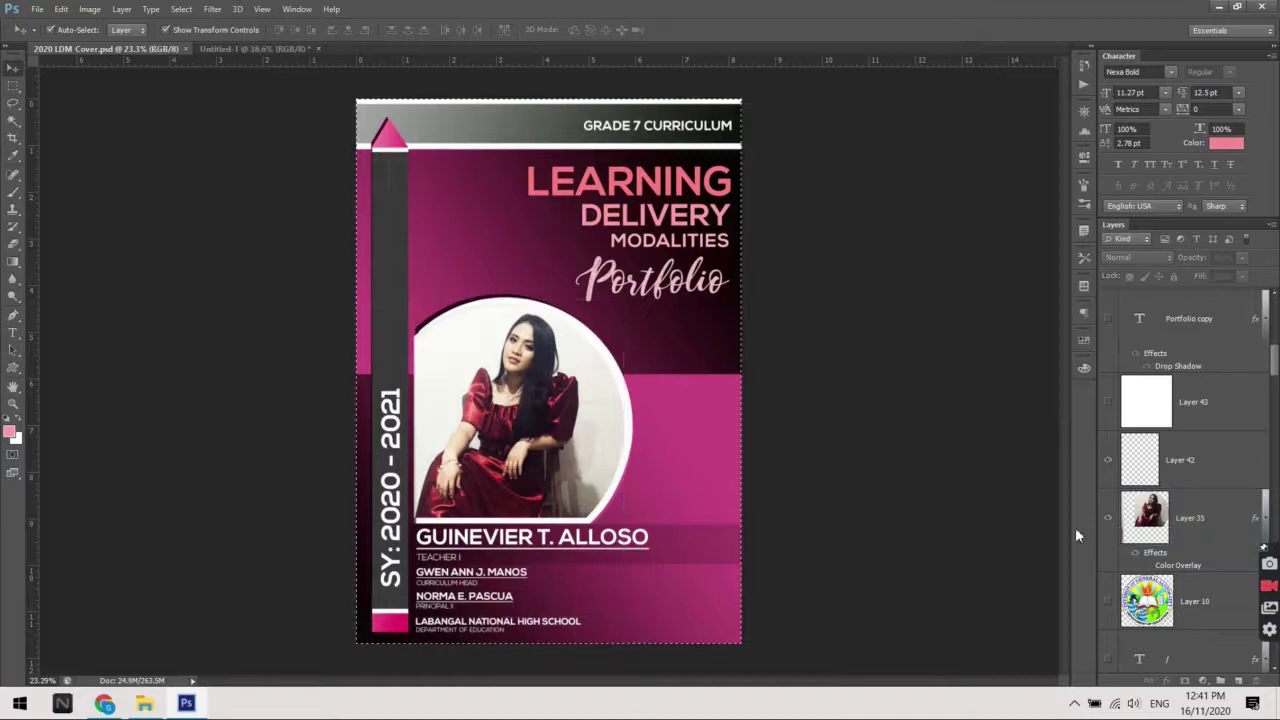
pyautogui.hotkey('ctrl', 'a')
# In the draft, select the upper gradient layer and then the MODALITIES text layer
pyautogui.click(279, 52)
pyautogui.click(556, 461)
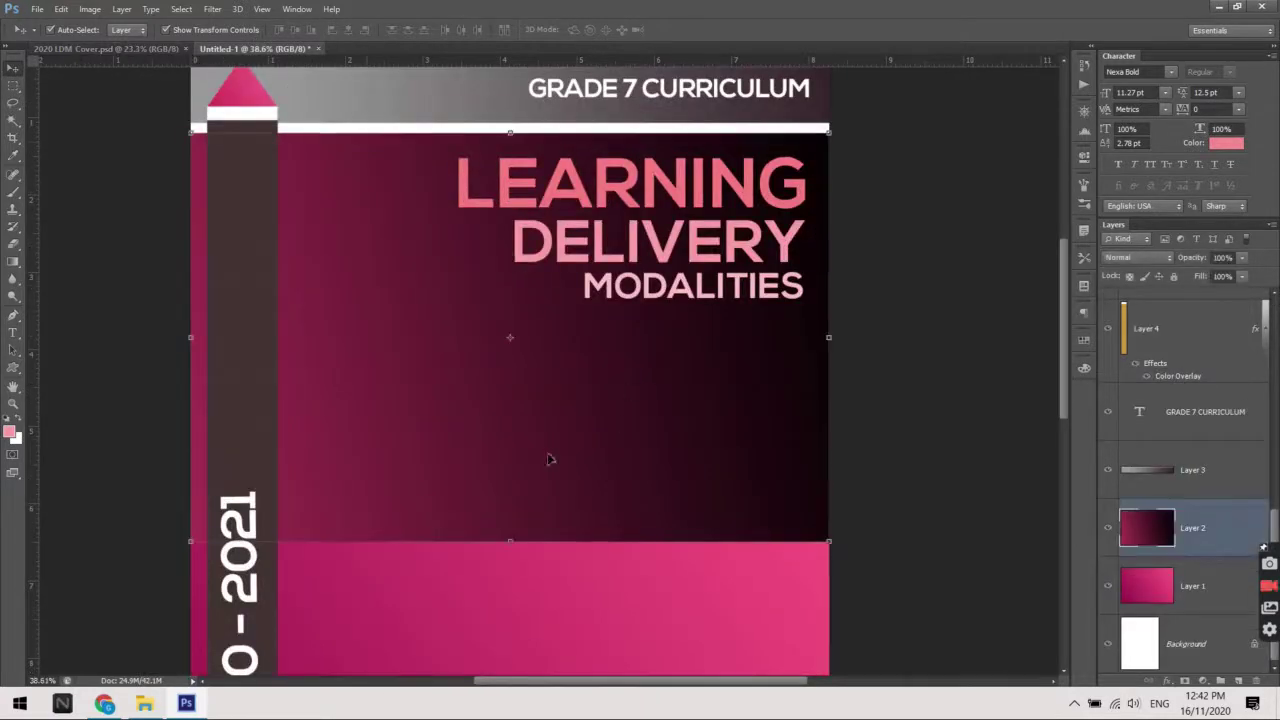
pyautogui.scroll(-1, 618, 444)
pyautogui.scroll(-1, 618, 444)
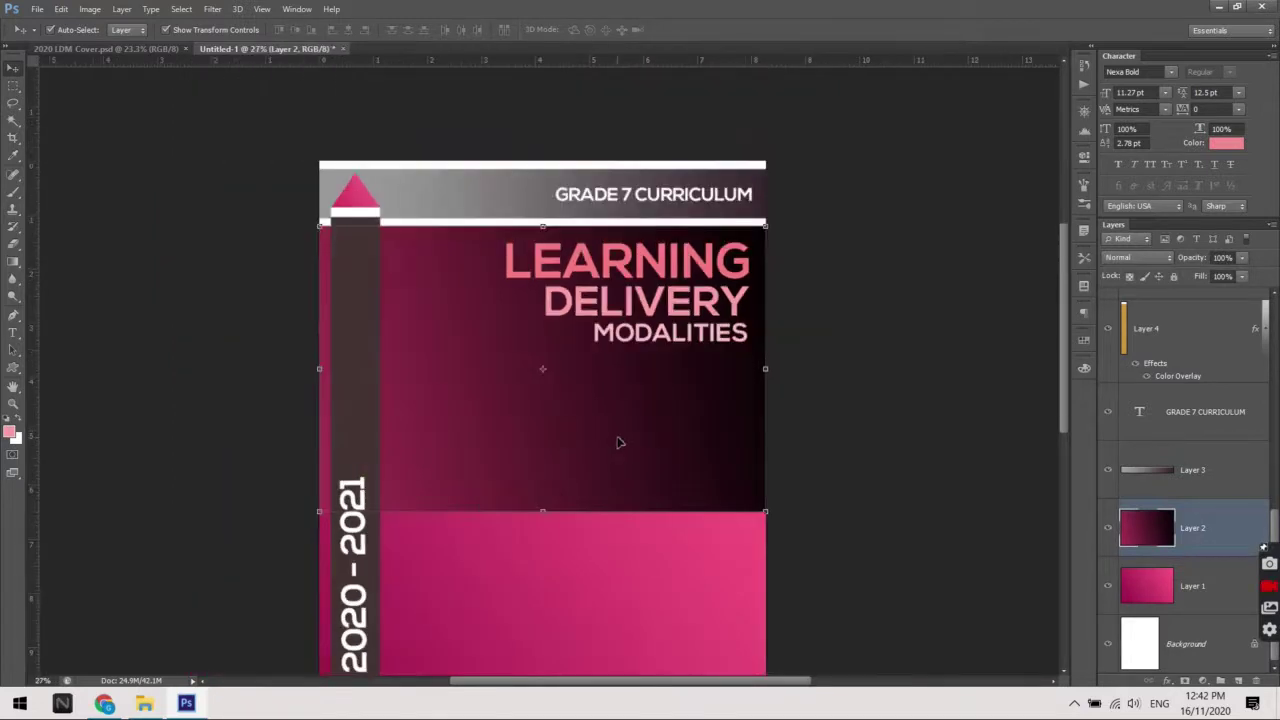
pyautogui.scroll(-1, 618, 444)
pyautogui.scroll(5, 1216, 416)
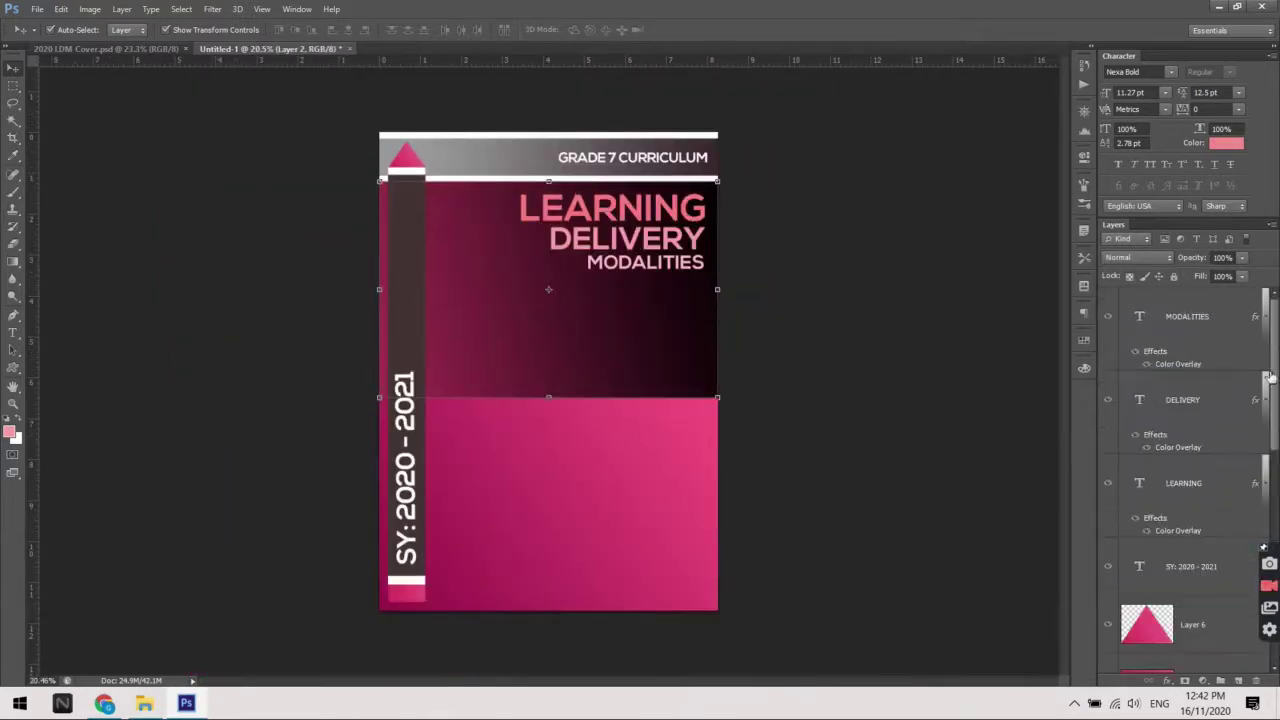
pyautogui.click(1230, 334)
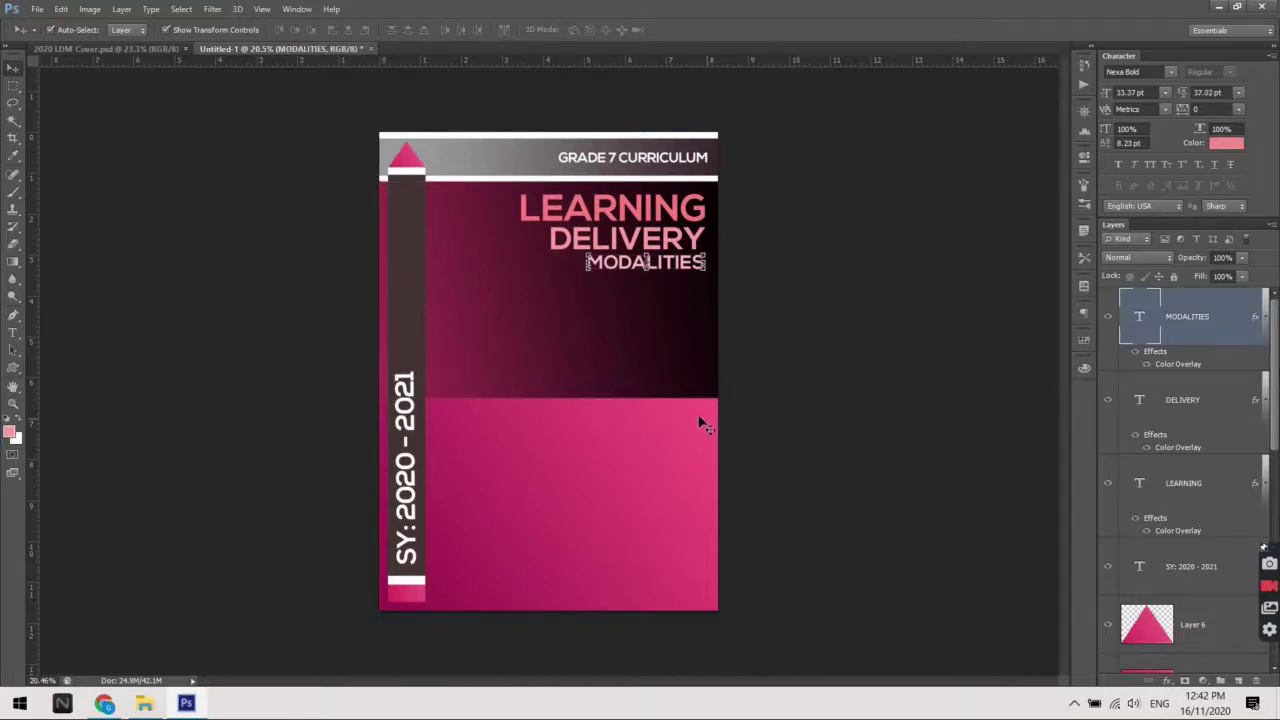
# Return to the 2020 LDM Cover reference and select its circular photo layer, Layer 35
pyautogui.click(77, 46)
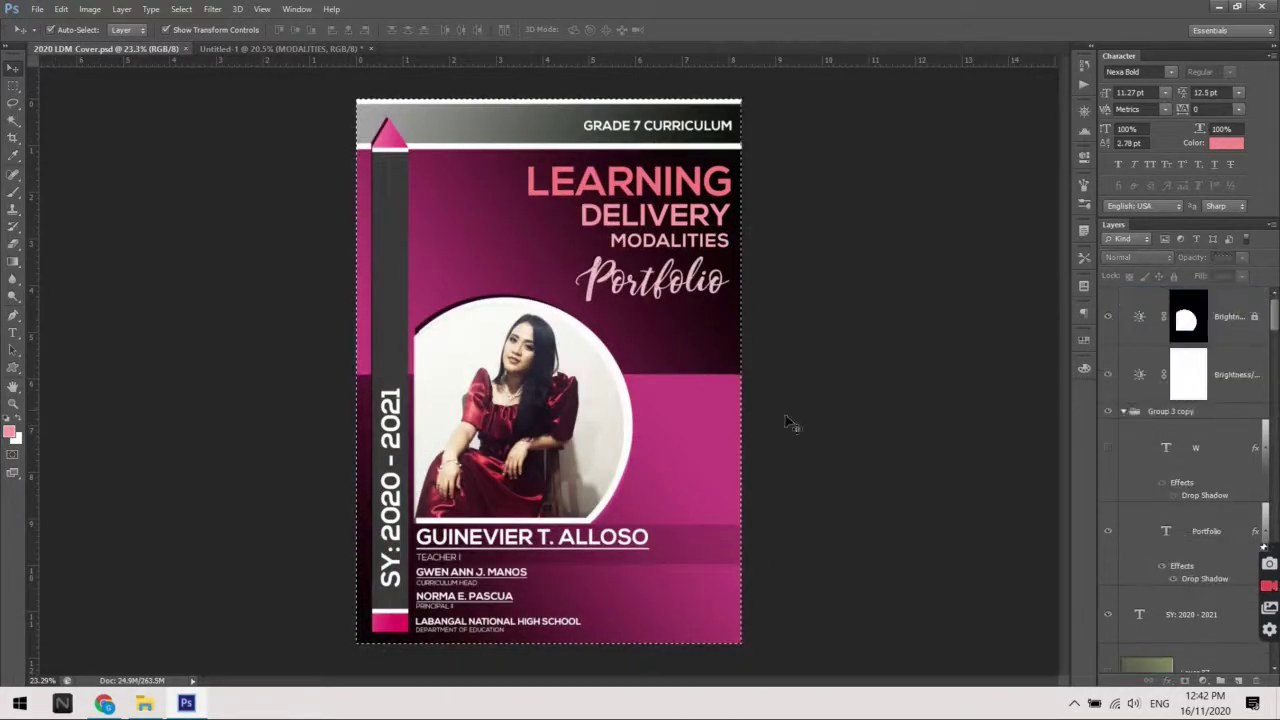
pyautogui.scroll(-3, 1197, 467)
pyautogui.scroll(-3, 1197, 467)
pyautogui.scroll(-2, 1197, 467)
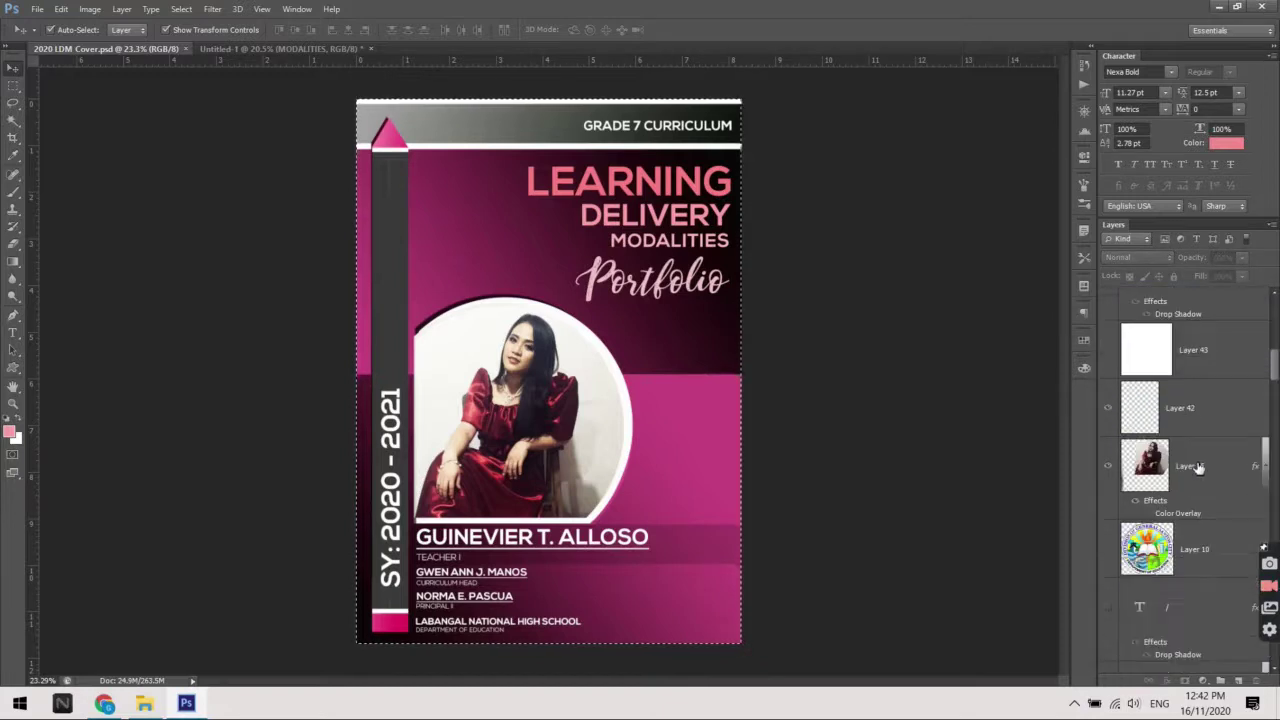
pyautogui.click(1197, 467)
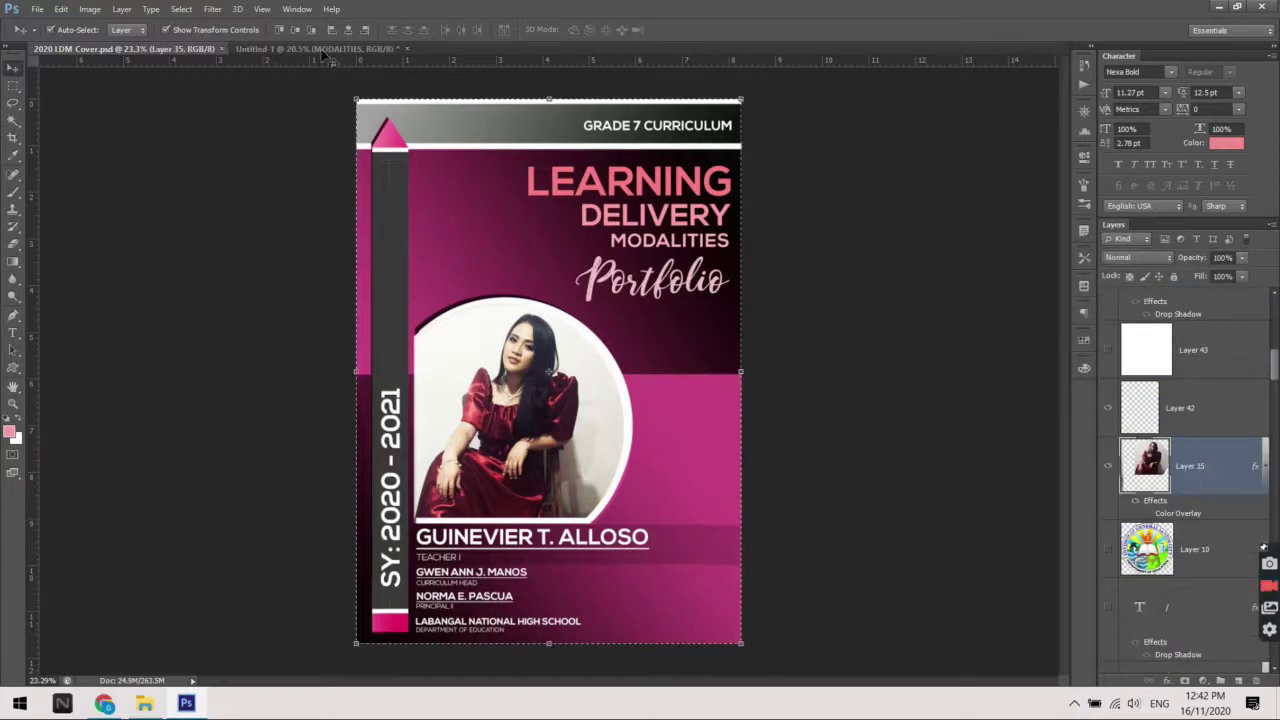
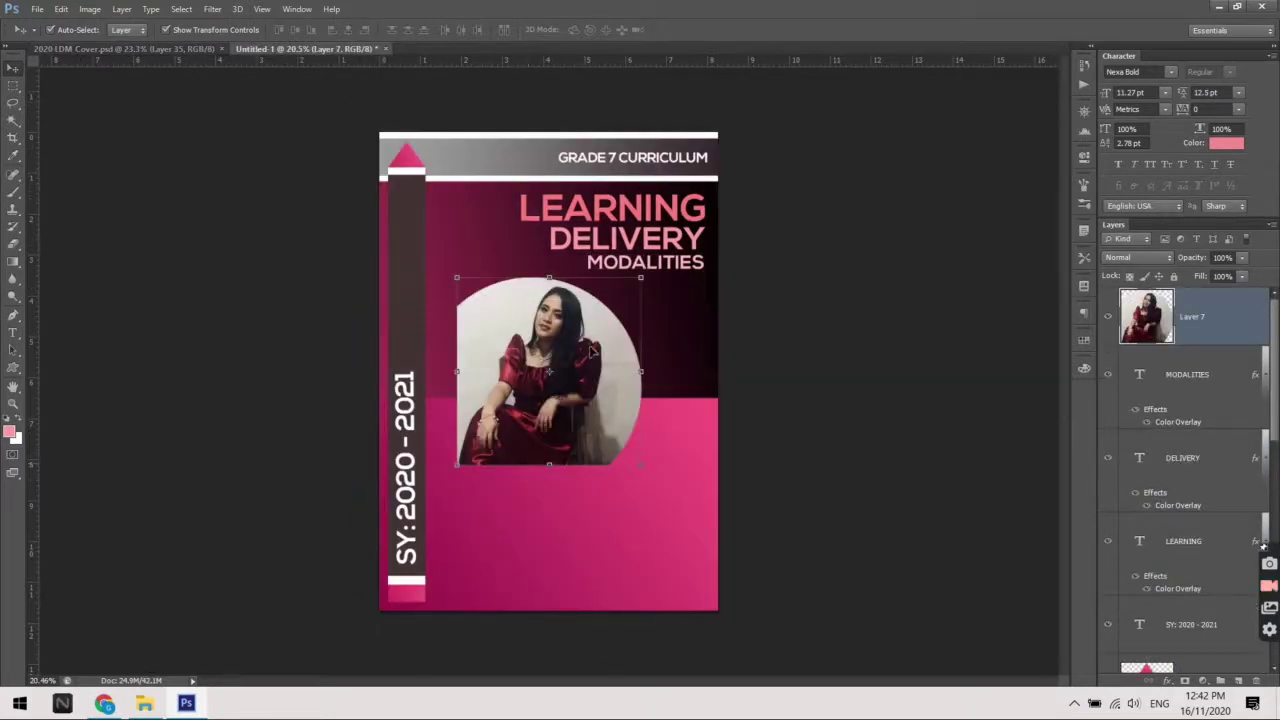
# Move the circular photo (Layer 7) left and down toward the year bar, then view the 2020 LDM Cover reference
pyautogui.moveTo(598, 349)
pyautogui.mouseDown()
pyautogui.moveTo(570, 375)
pyautogui.moveTo(573, 364)
pyautogui.mouseUp()
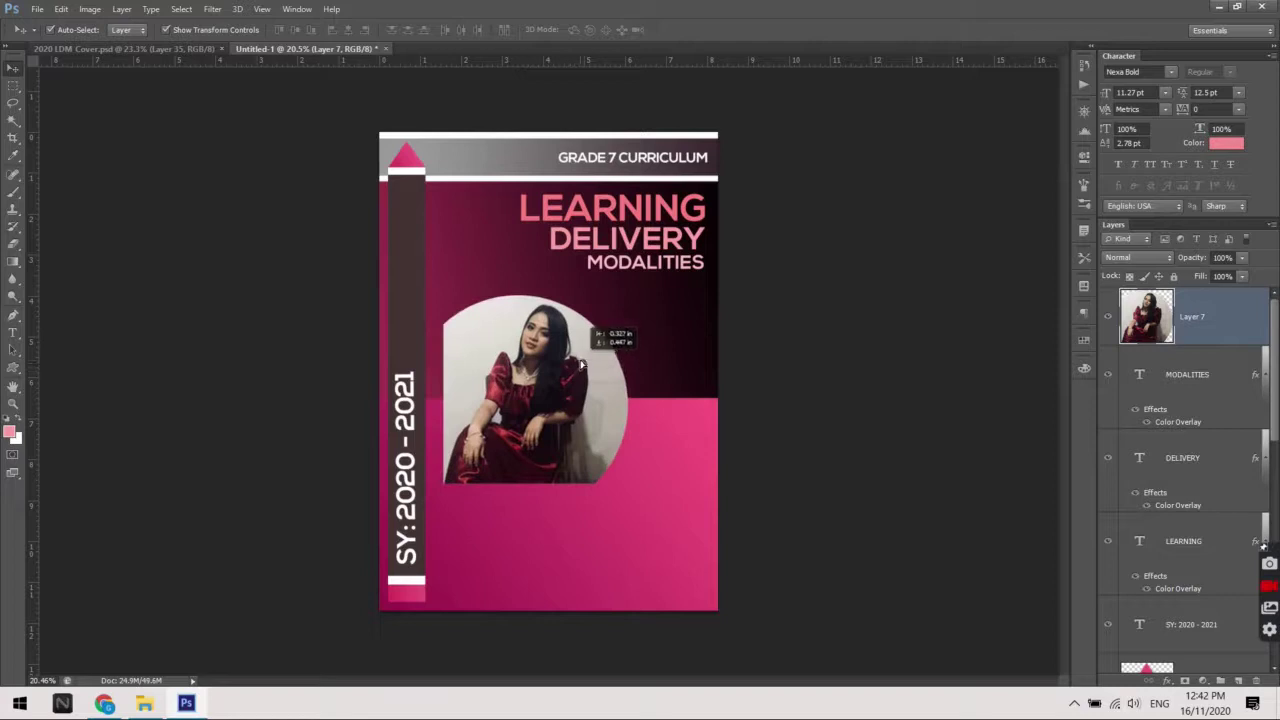
pyautogui.moveTo(573, 364); pyautogui.dragTo(583, 393)
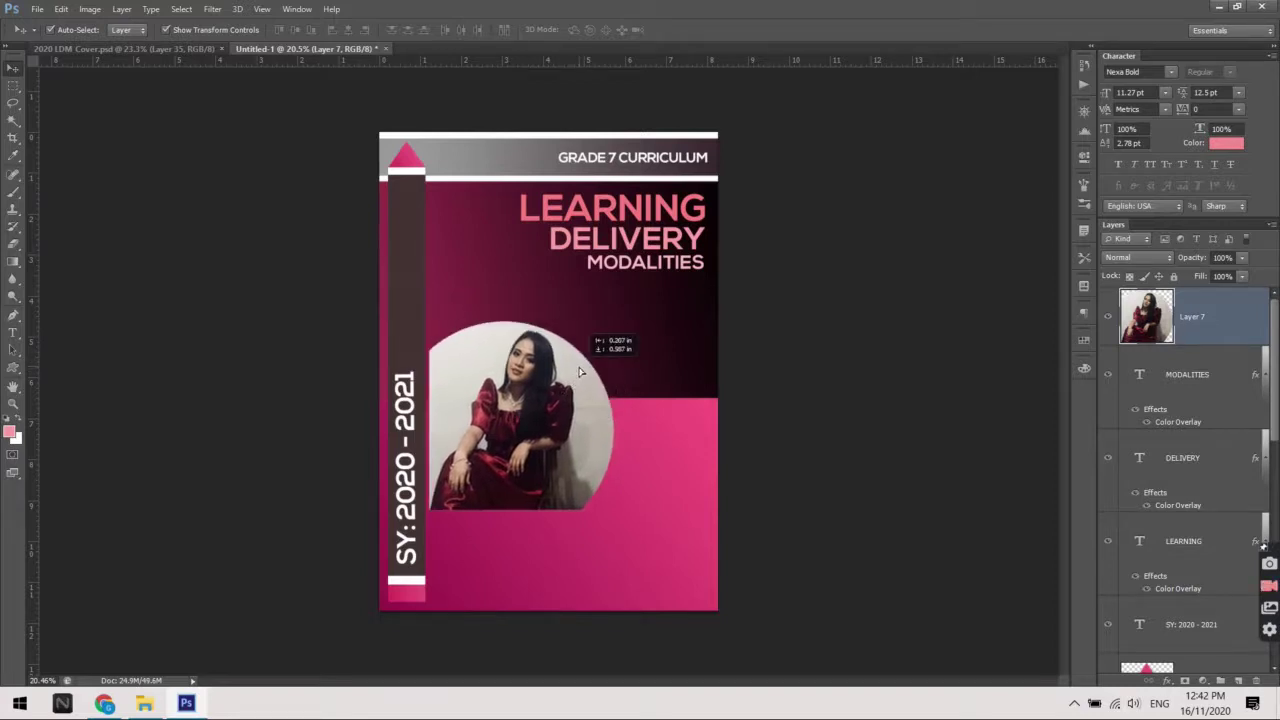
pyautogui.scroll(4, 553, 352)
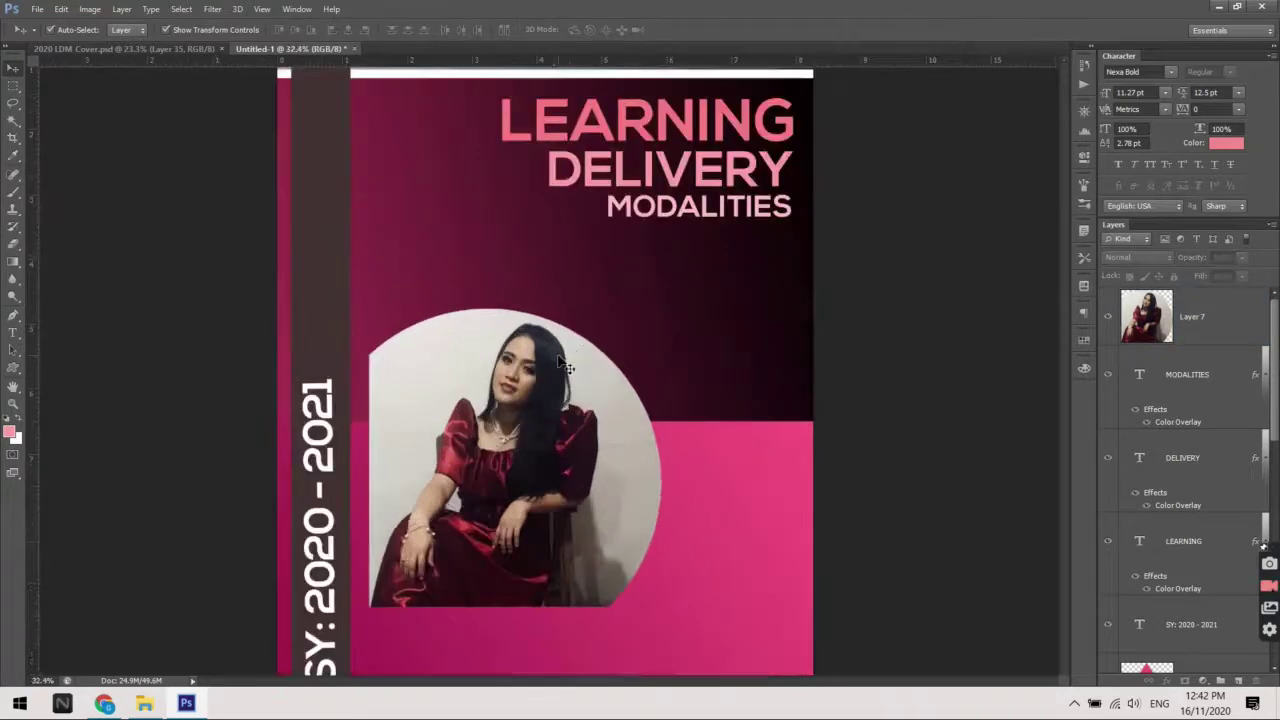
pyautogui.moveTo(535, 232); pyautogui.dragTo(506, 417)
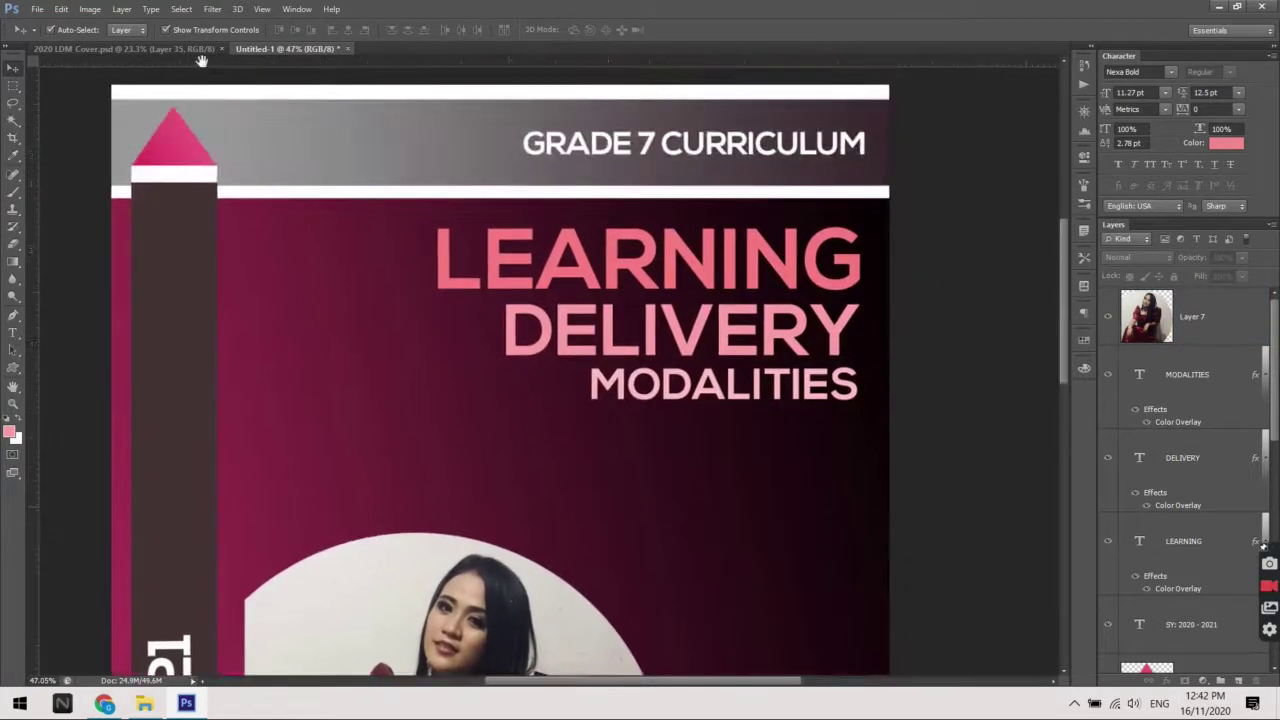
pyautogui.click(191, 50)
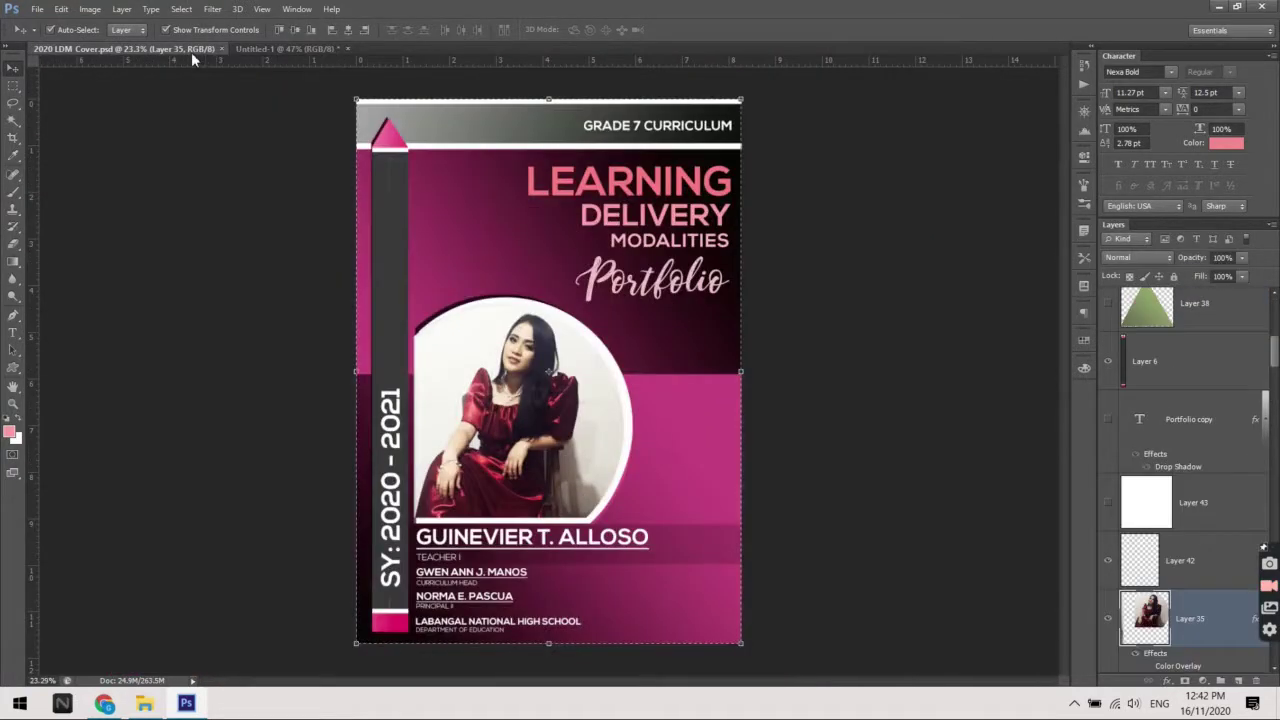
pyautogui.click(251, 214)
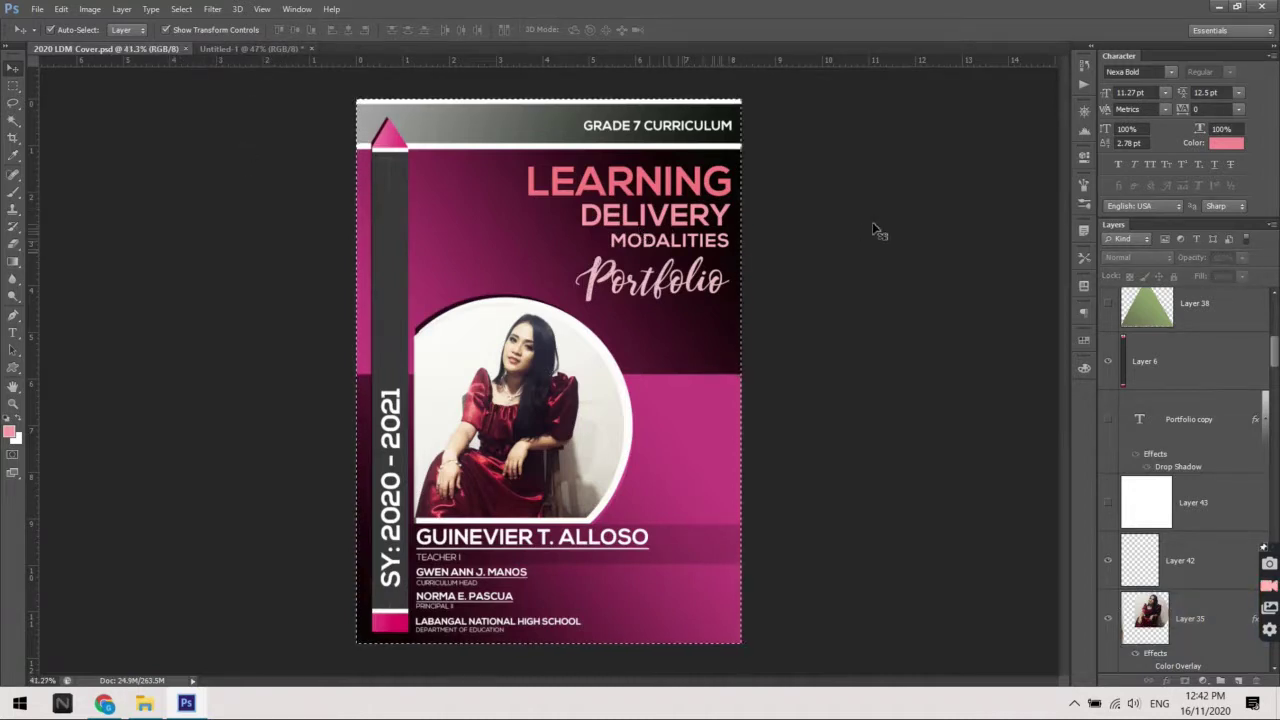
pyautogui.scroll(3, 872, 232)
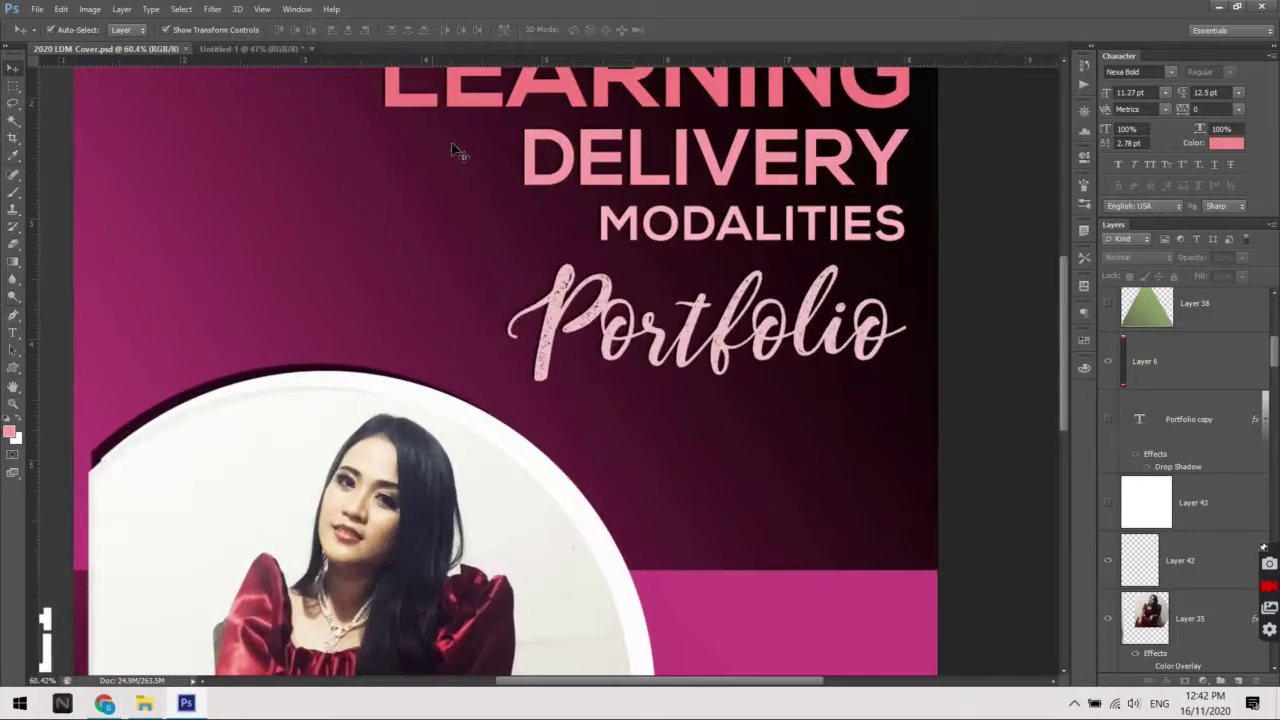
pyautogui.scroll(1, 452, 150)
pyautogui.scroll(3, 446, 254)
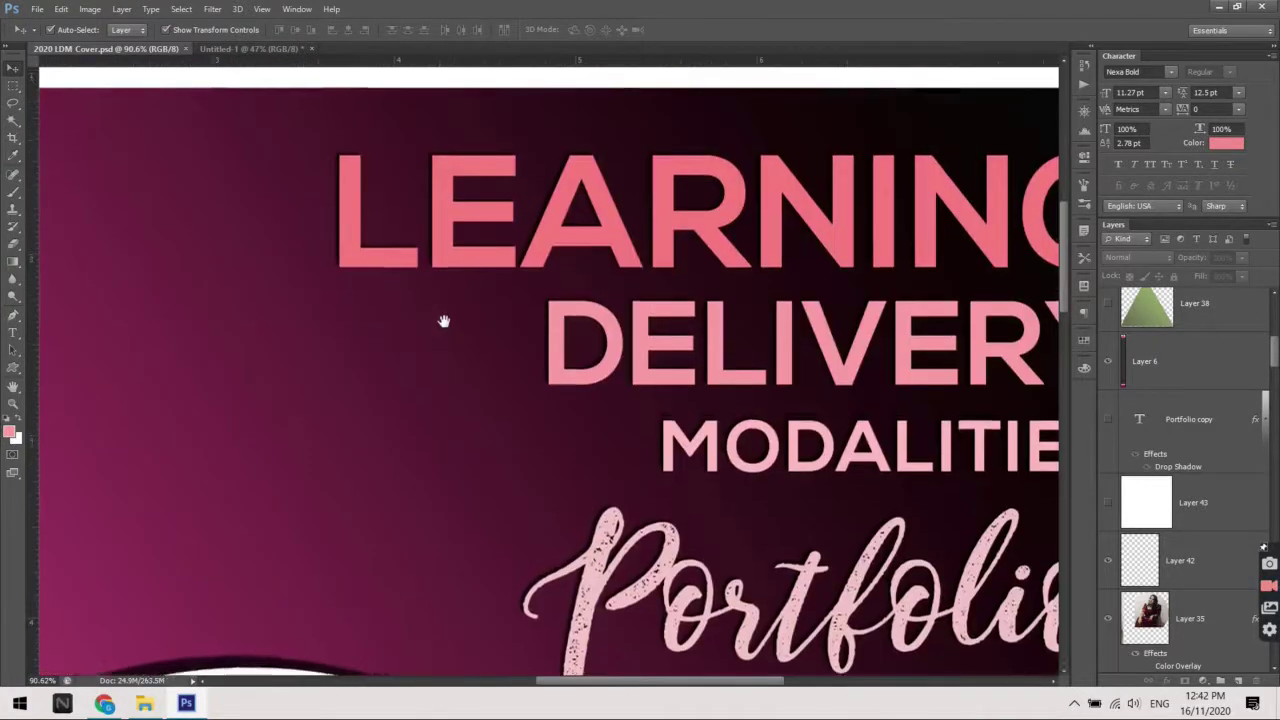
pyautogui.moveTo(443, 320); pyautogui.dragTo(423, 371)
pyautogui.scroll(3, 306, 250)
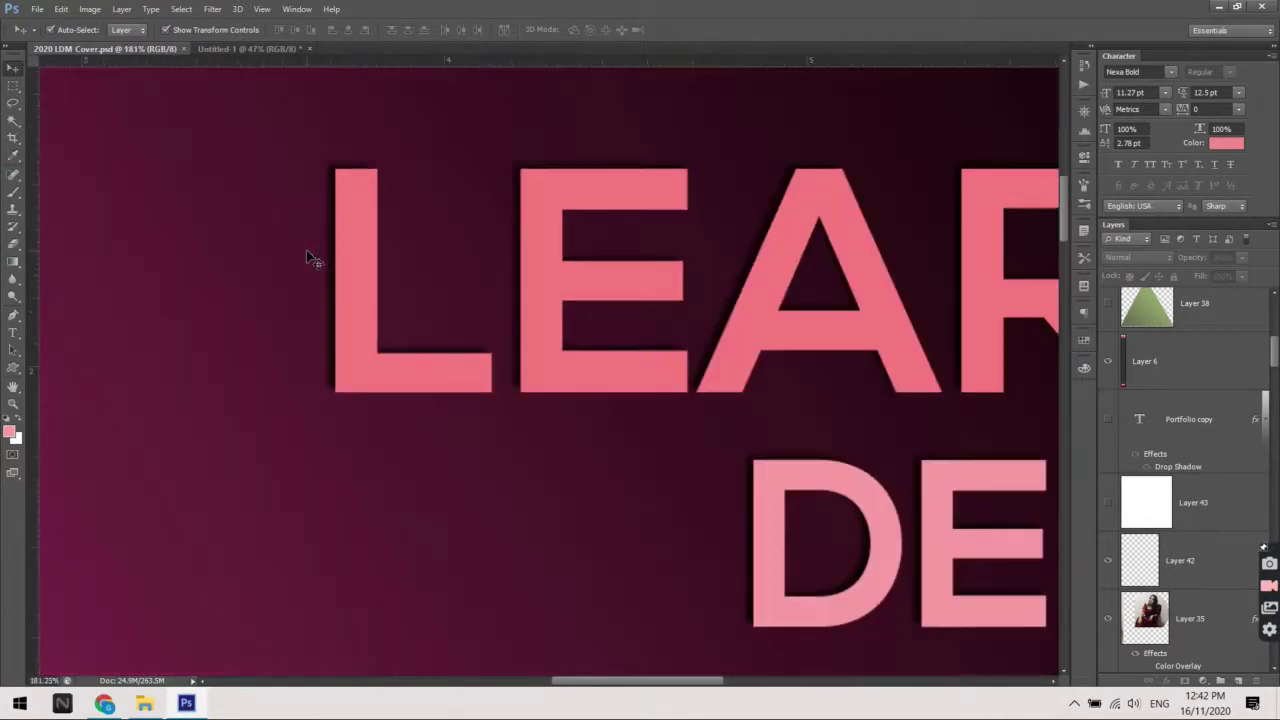
pyautogui.scroll(1, 308, 255)
pyautogui.scroll(1, 340, 190)
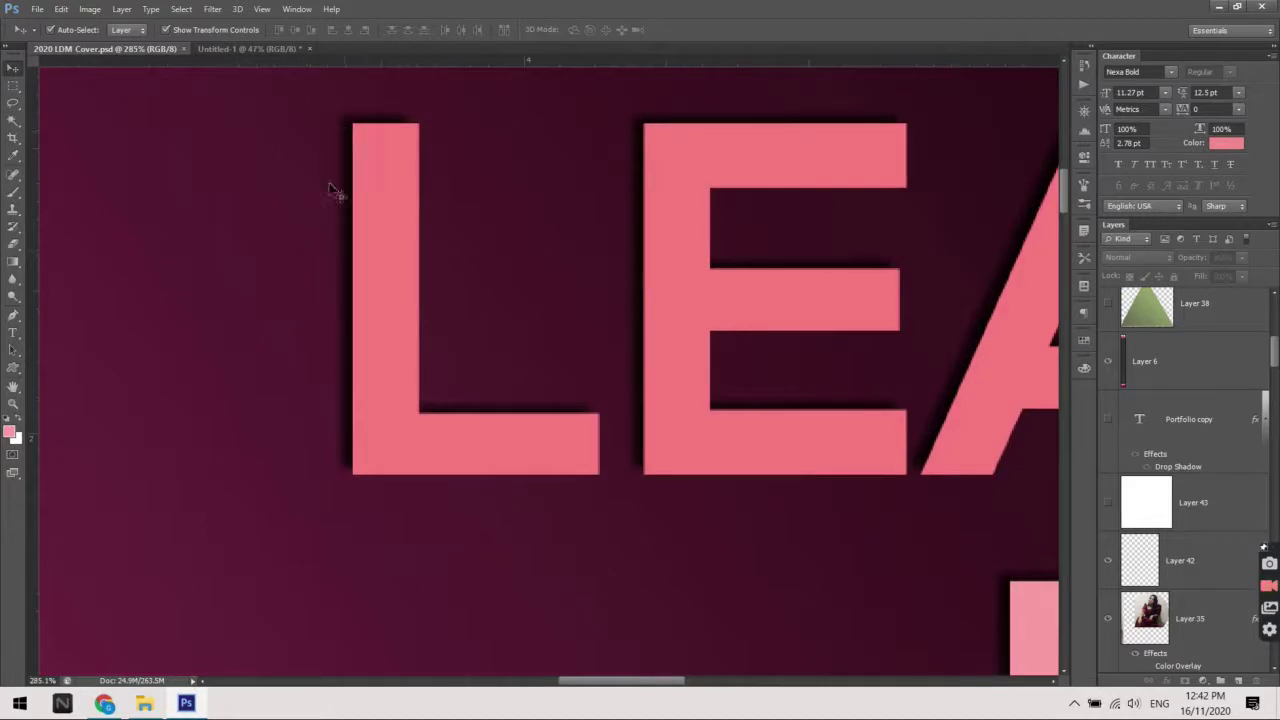
pyautogui.scroll(1, 345, 185)
pyautogui.scroll(-2, 405, 388)
pyautogui.scroll(-1, 414, 409)
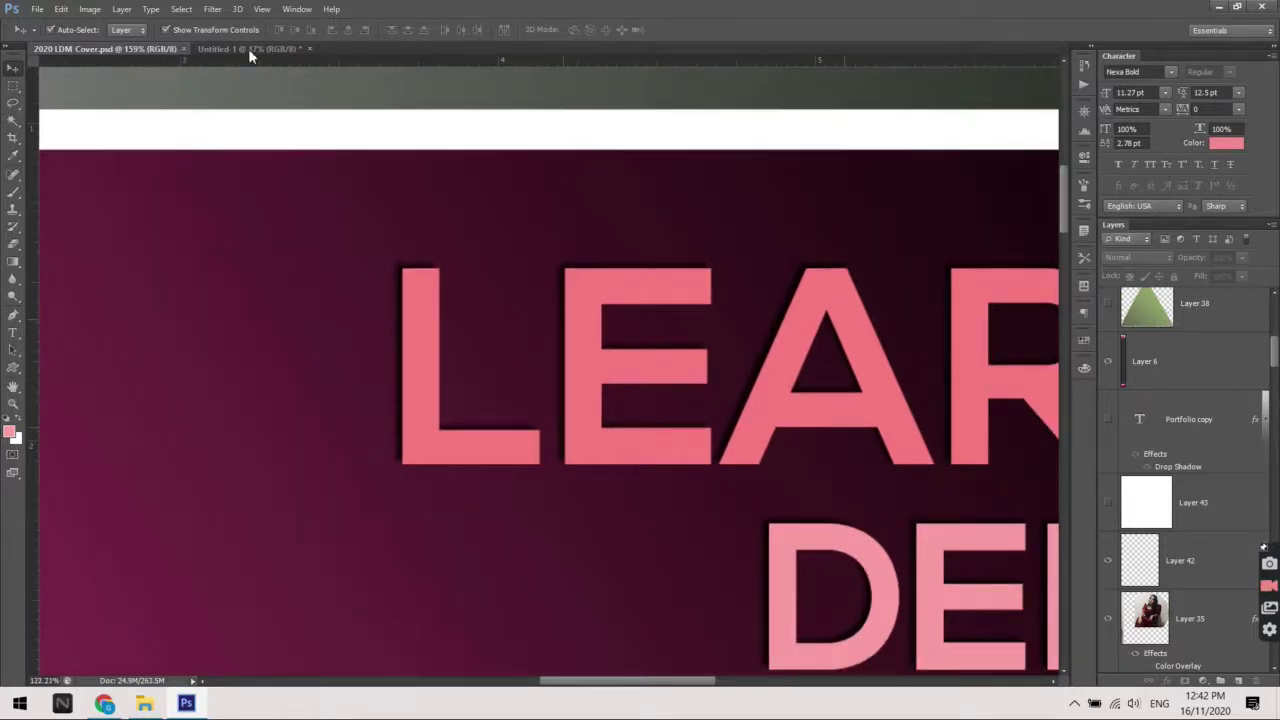
pyautogui.click(250, 49)
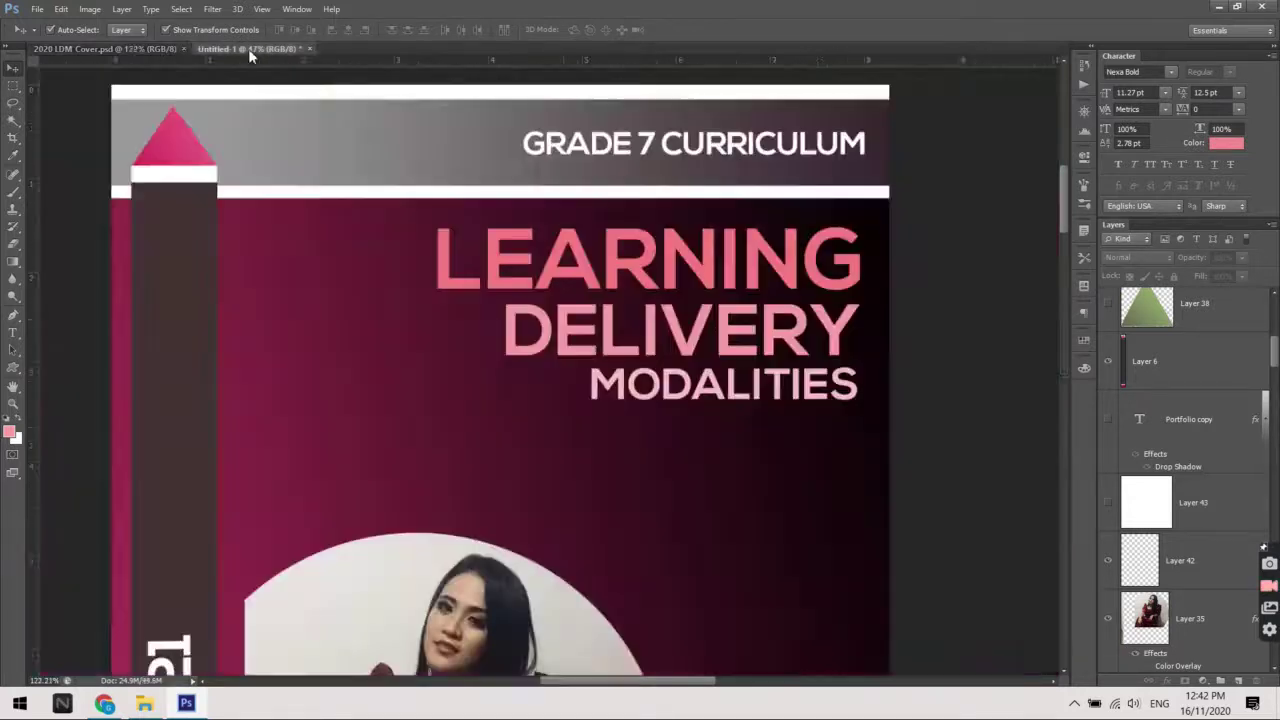
# Give LEARNING a Multiply drop shadow at -45°, 75% opacity, 9 px distance and 5 px size
pyautogui.click(476, 286)
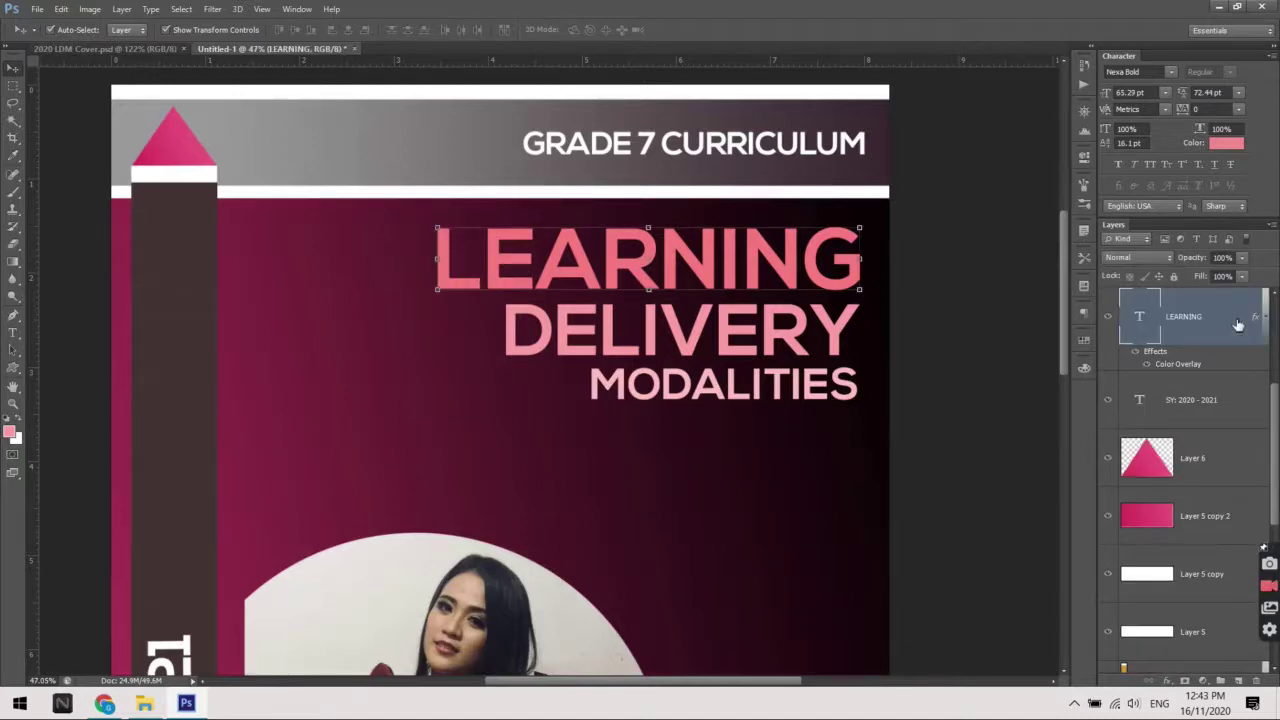
pyautogui.doubleClick(808, 398)
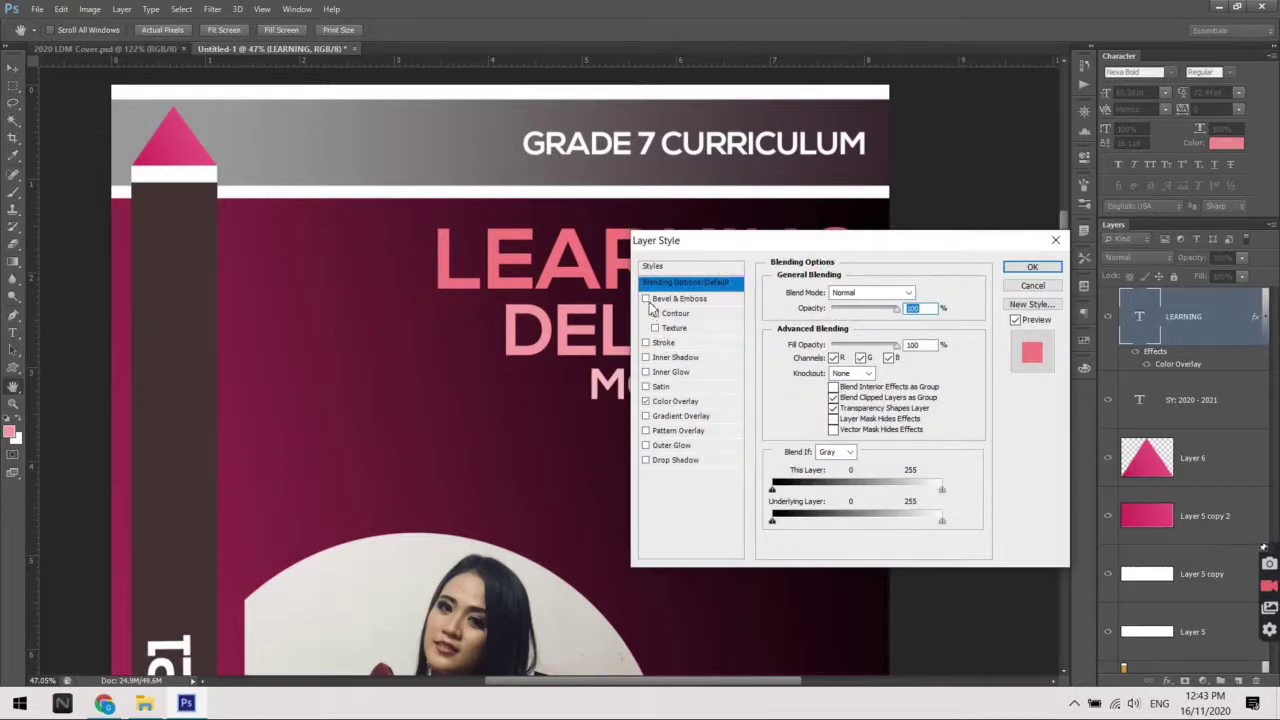
pyautogui.click(660, 462)
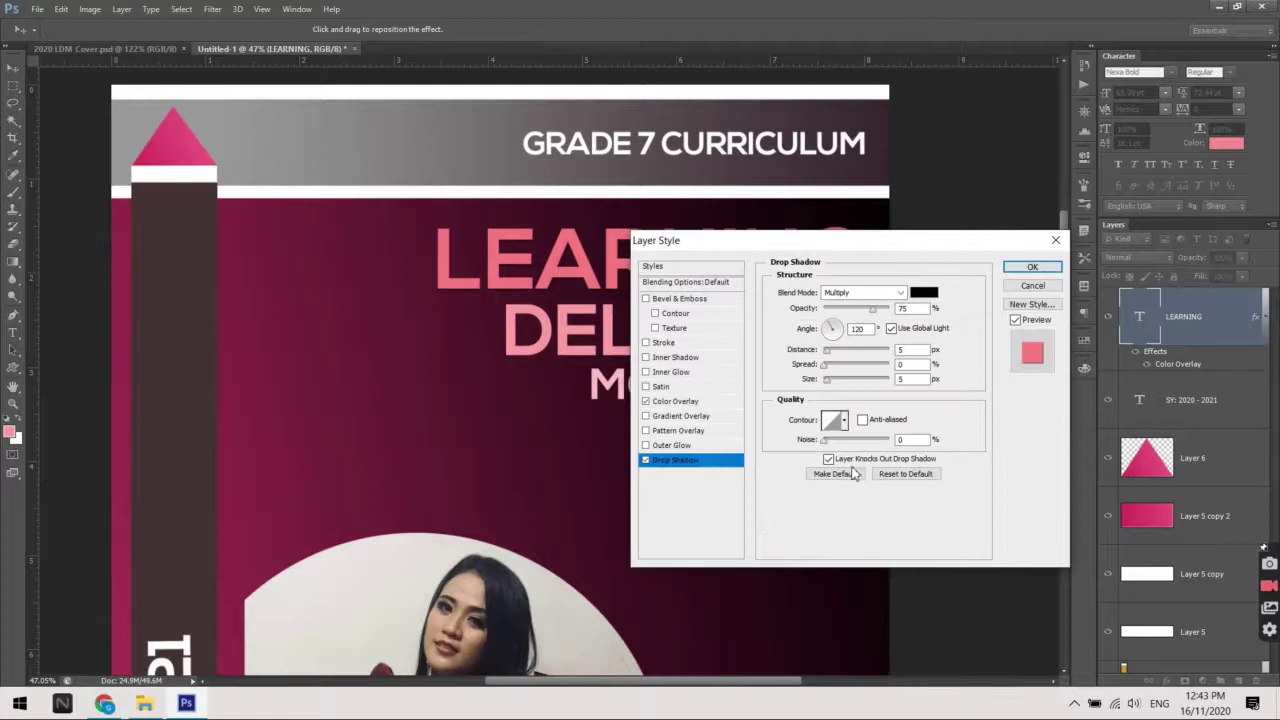
pyautogui.moveTo(832, 357); pyautogui.dragTo(829, 356)
pyautogui.click(835, 335)
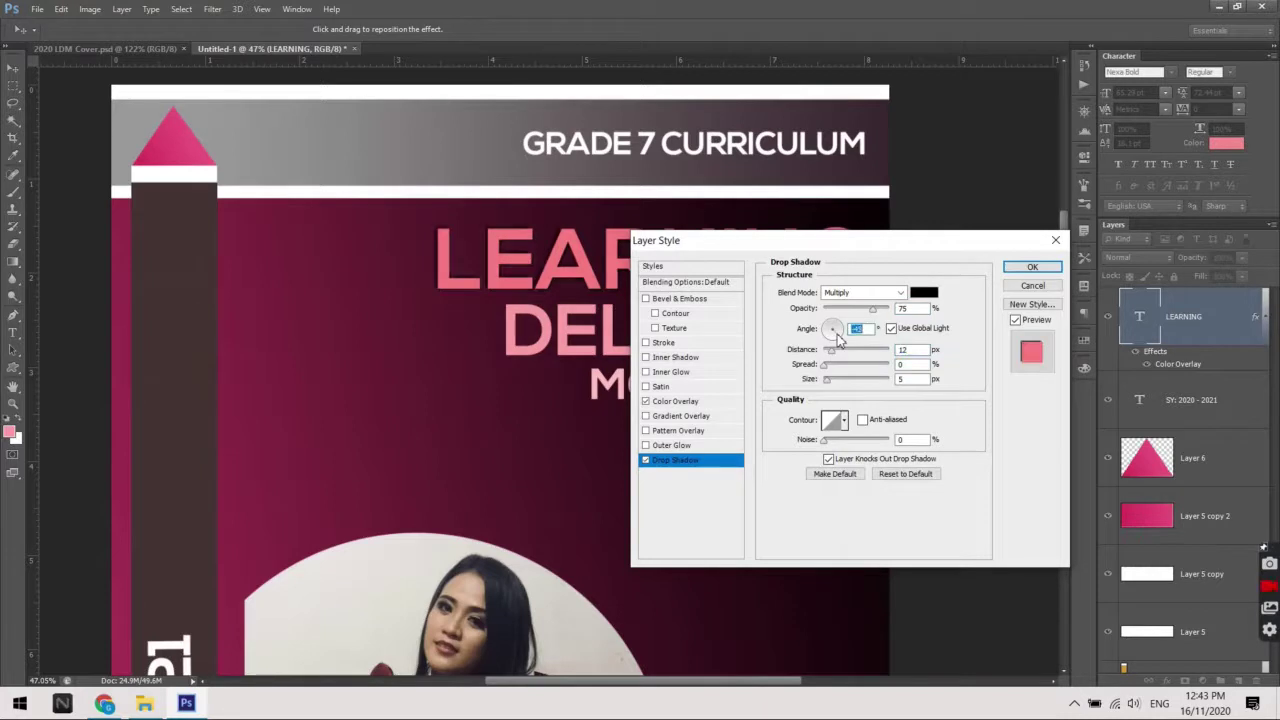
pyautogui.moveTo(840, 354); pyautogui.dragTo(830, 362)
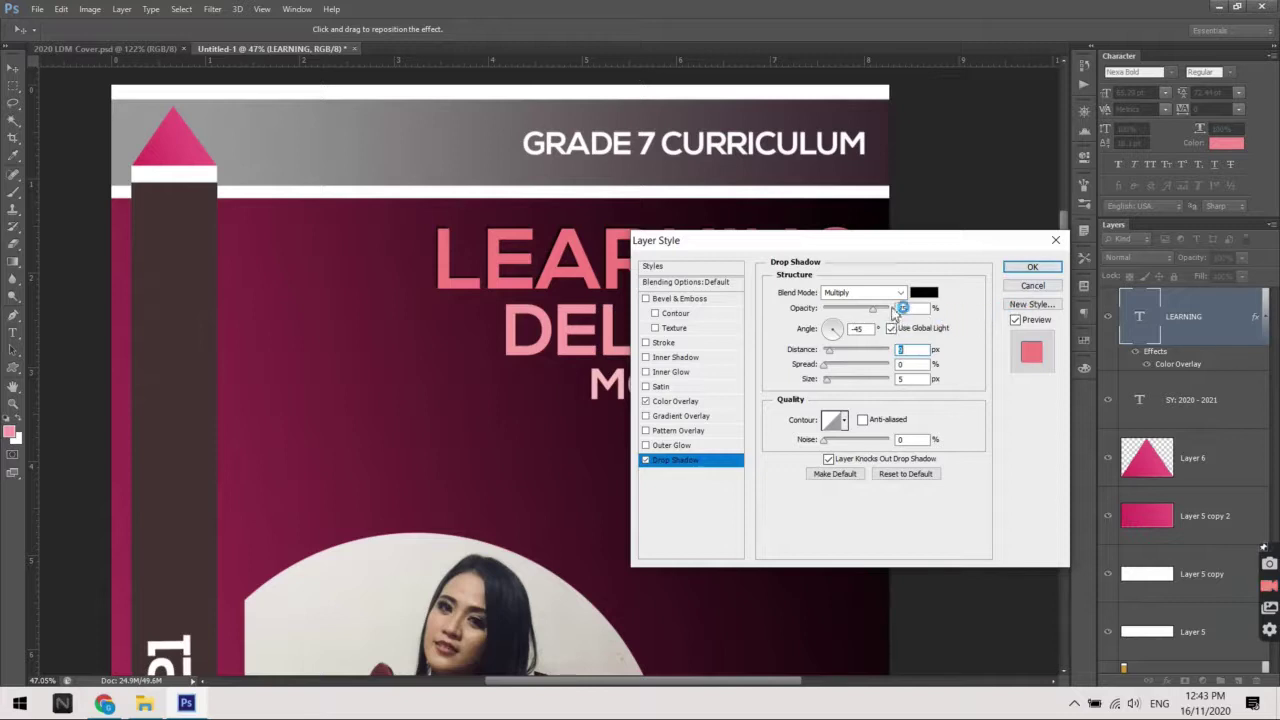
pyautogui.click(862, 330)
pyautogui.click(1032, 267)
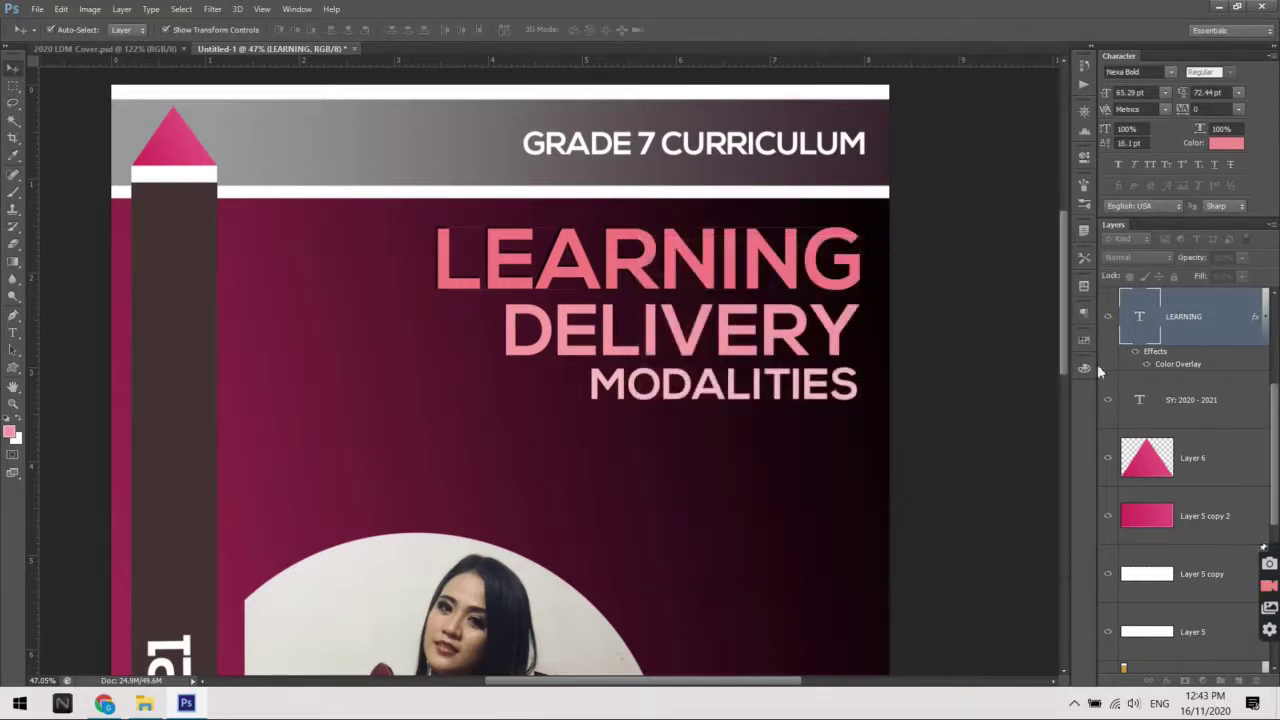
pyautogui.click(632, 325)
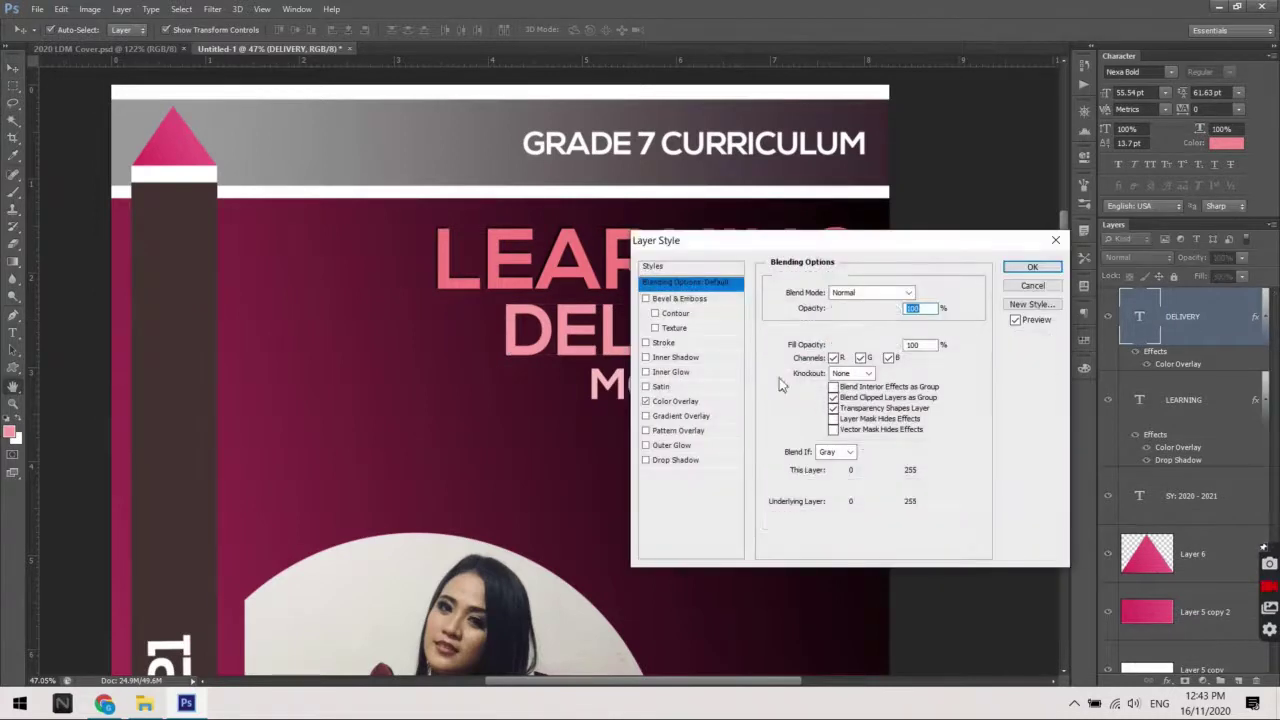
# Add the matching drop shadow to the DELIVERY title layer
pyautogui.click(676, 401)
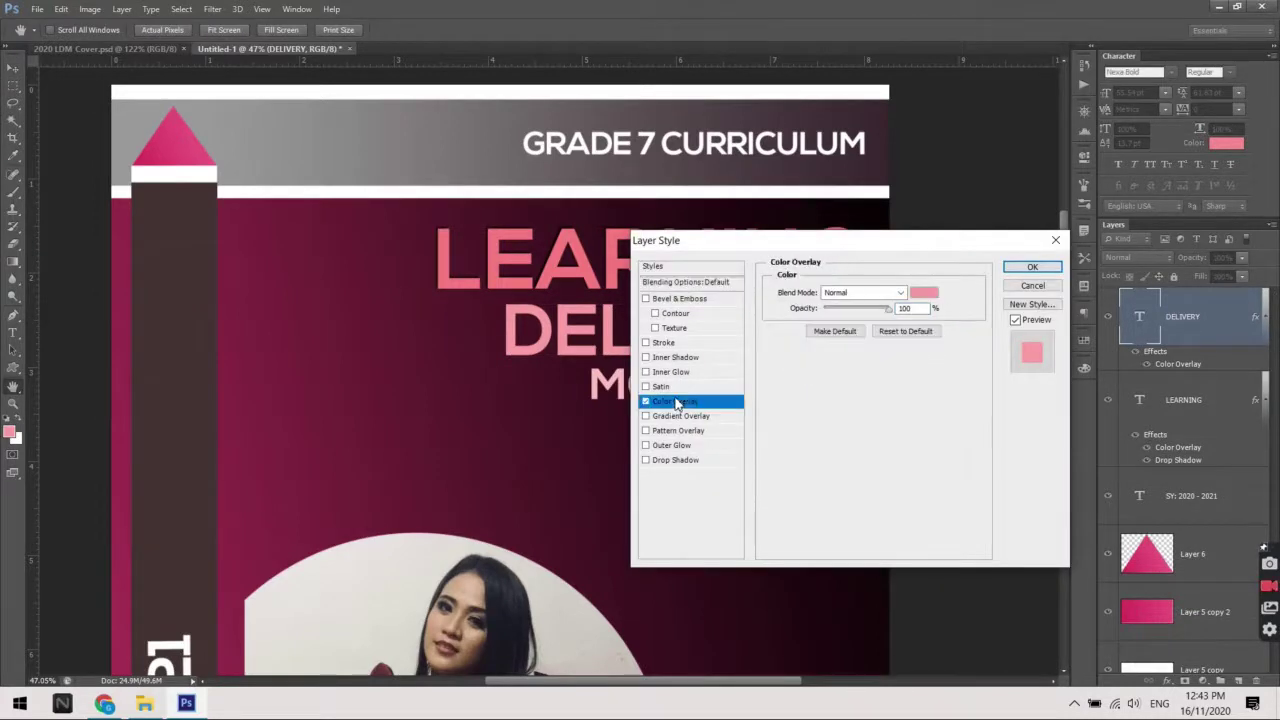
pyautogui.click(677, 460)
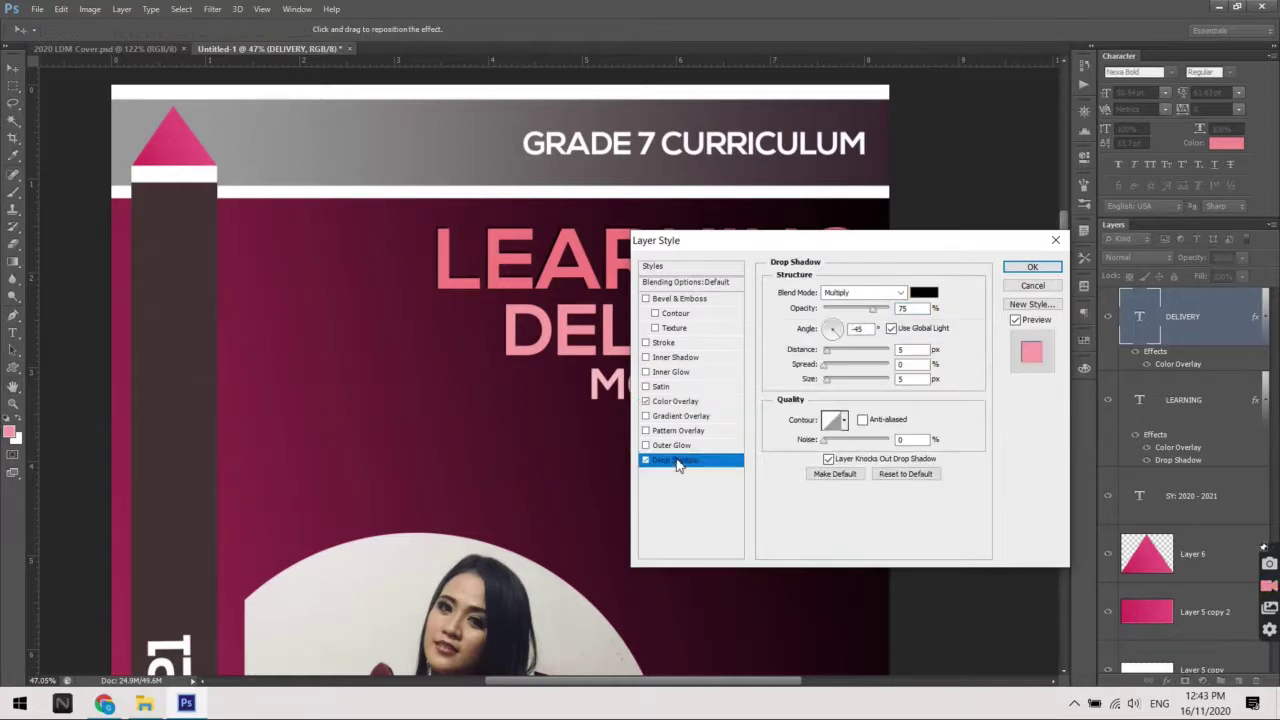
pyautogui.click(1032, 267)
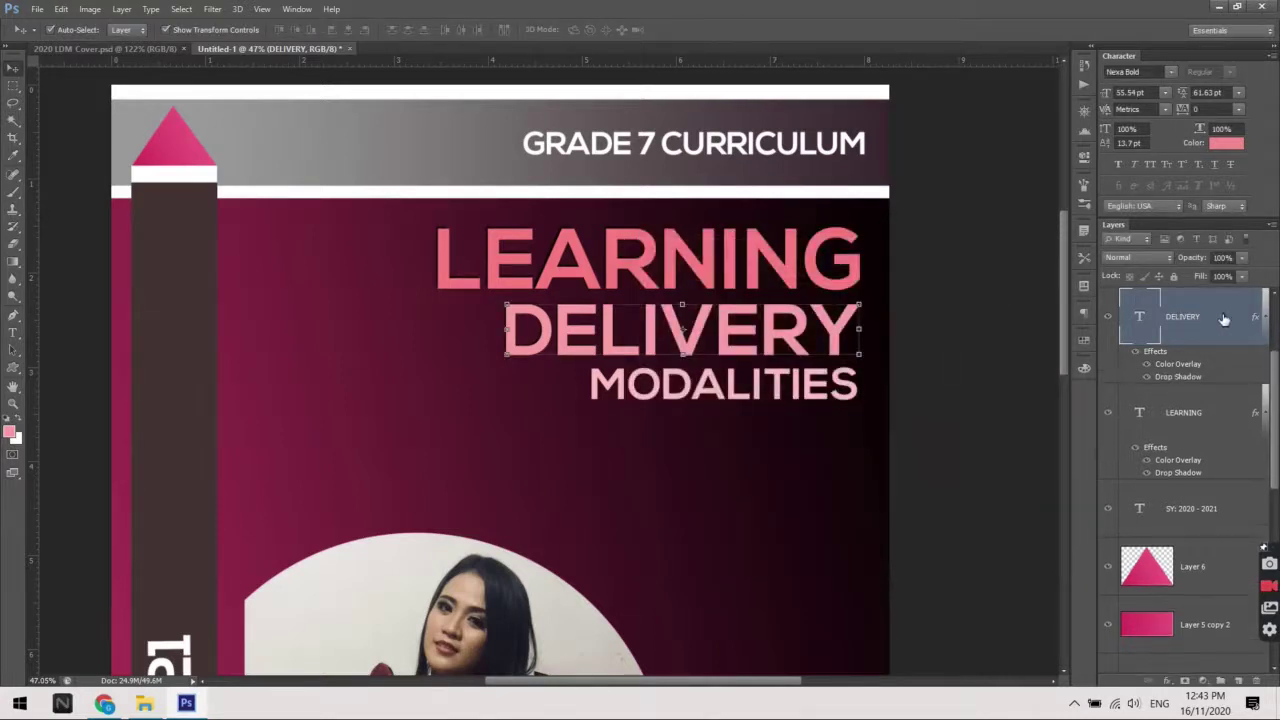
pyautogui.rightClick(1221, 312)
pyautogui.click(898, 452)
pyautogui.scroll(3, 490, 306)
pyautogui.scroll(3, 490, 362)
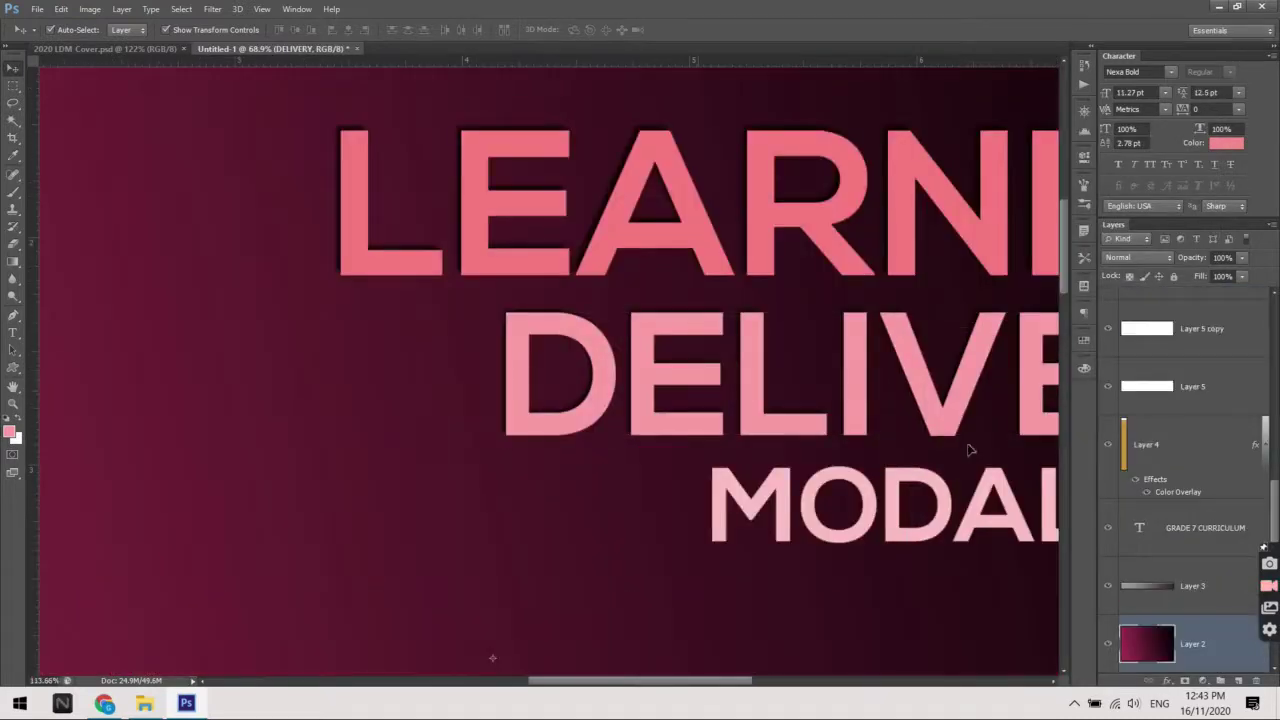
# Add the same drop shadow to MODALITIES, with 5 px distance and size
pyautogui.click(1015, 510)
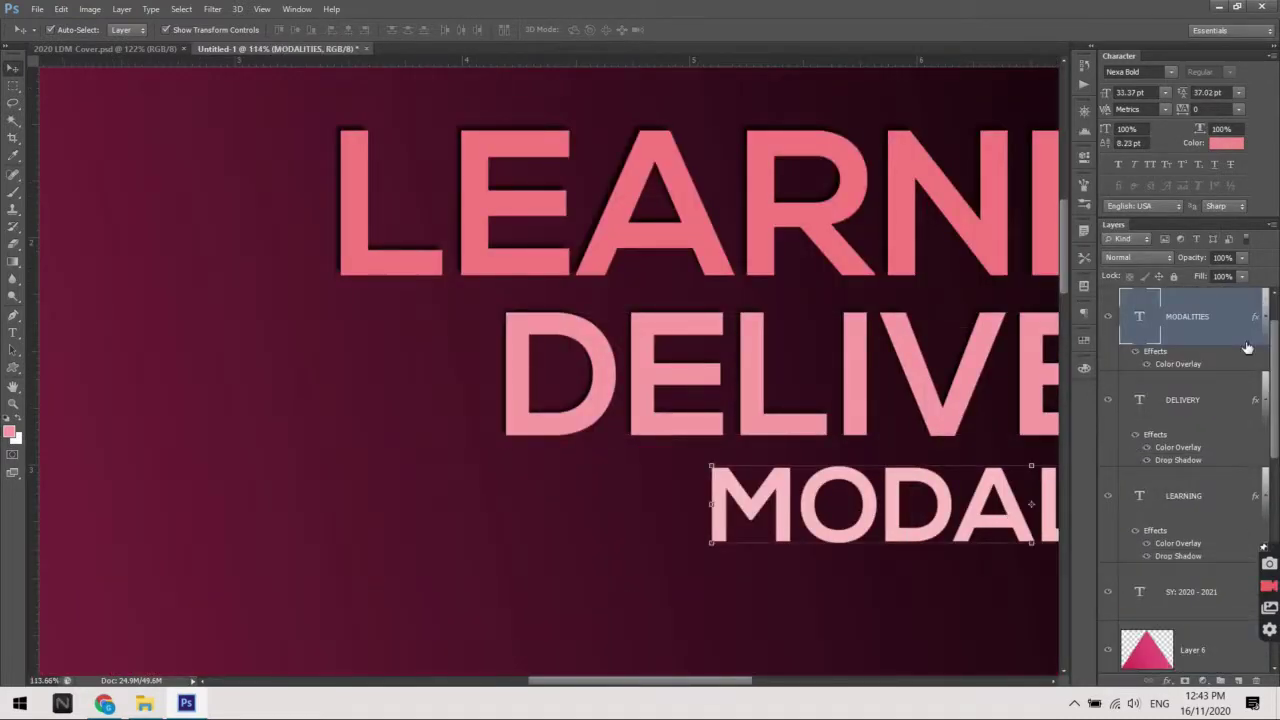
pyautogui.doubleClick(1247, 347)
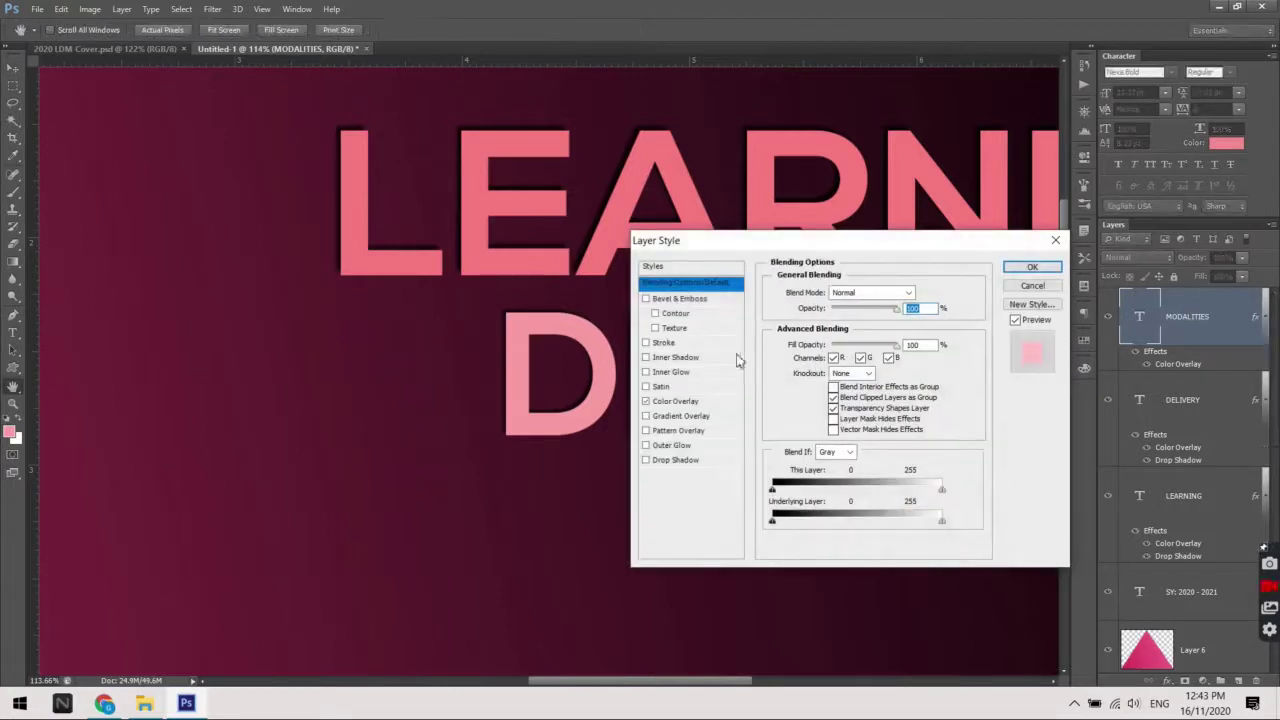
pyautogui.click(675, 459)
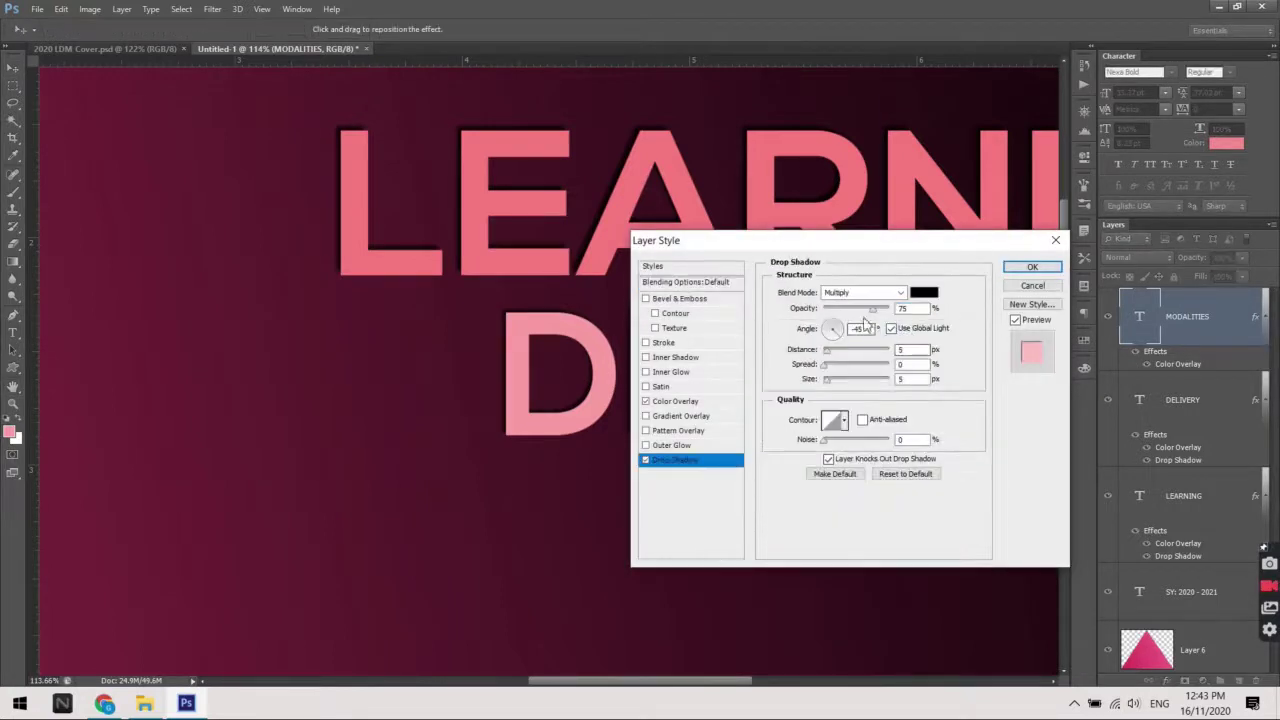
pyautogui.click(1032, 266)
pyautogui.scroll(-3, 870, 356)
pyautogui.scroll(-3, 878, 333)
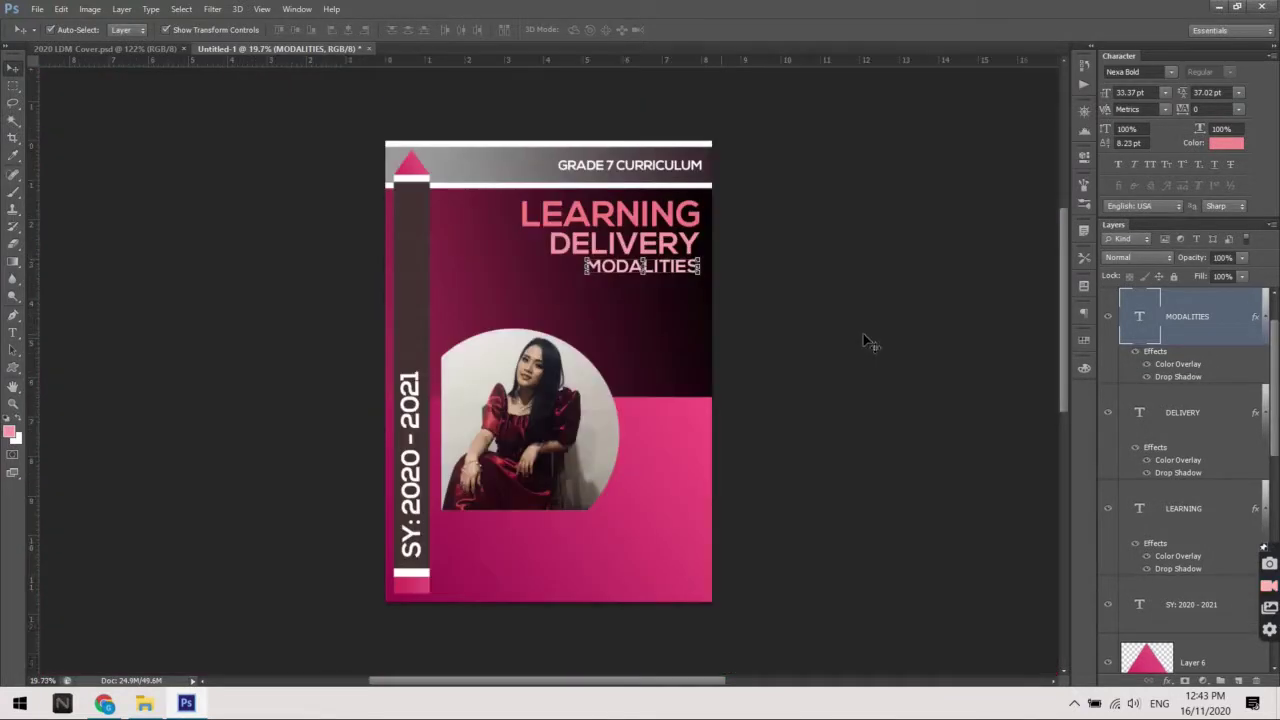
pyautogui.scroll(3, 600, 320)
pyautogui.moveTo(580, 375); pyautogui.dragTo(555, 590)
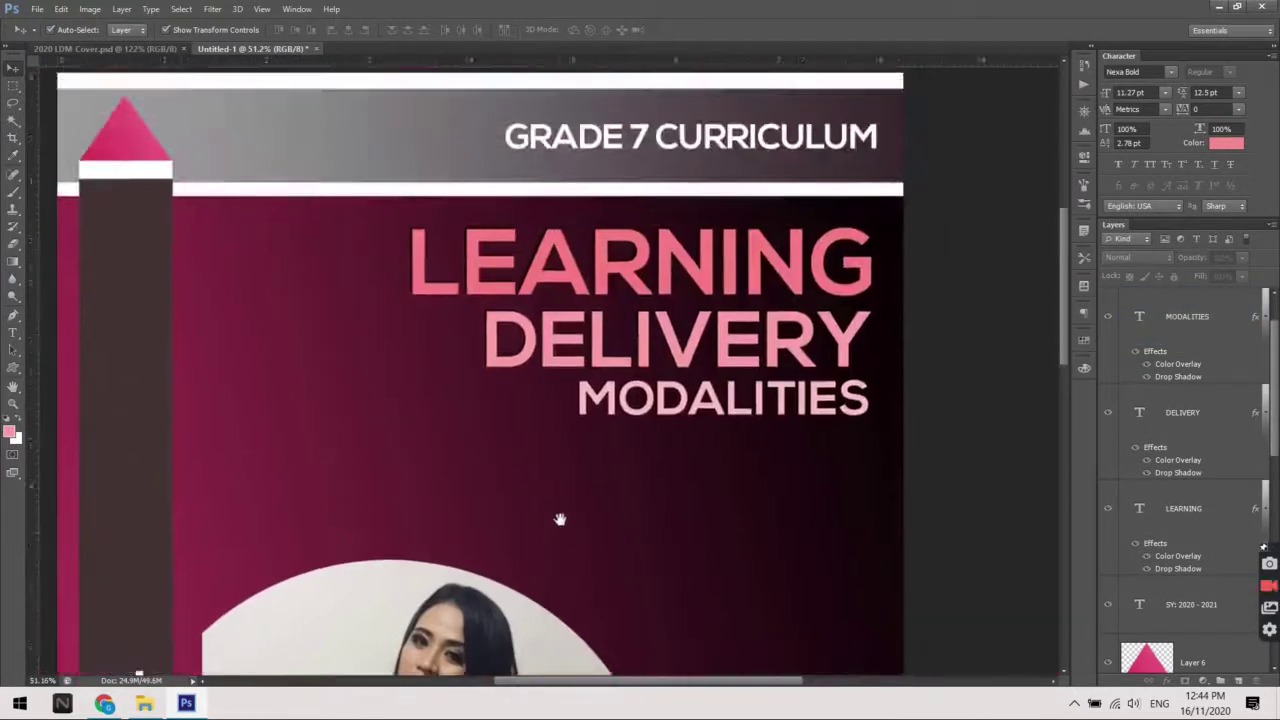
# Add the text 'Portfolio' below MODALITIES, above the photo
pyautogui.press('t')
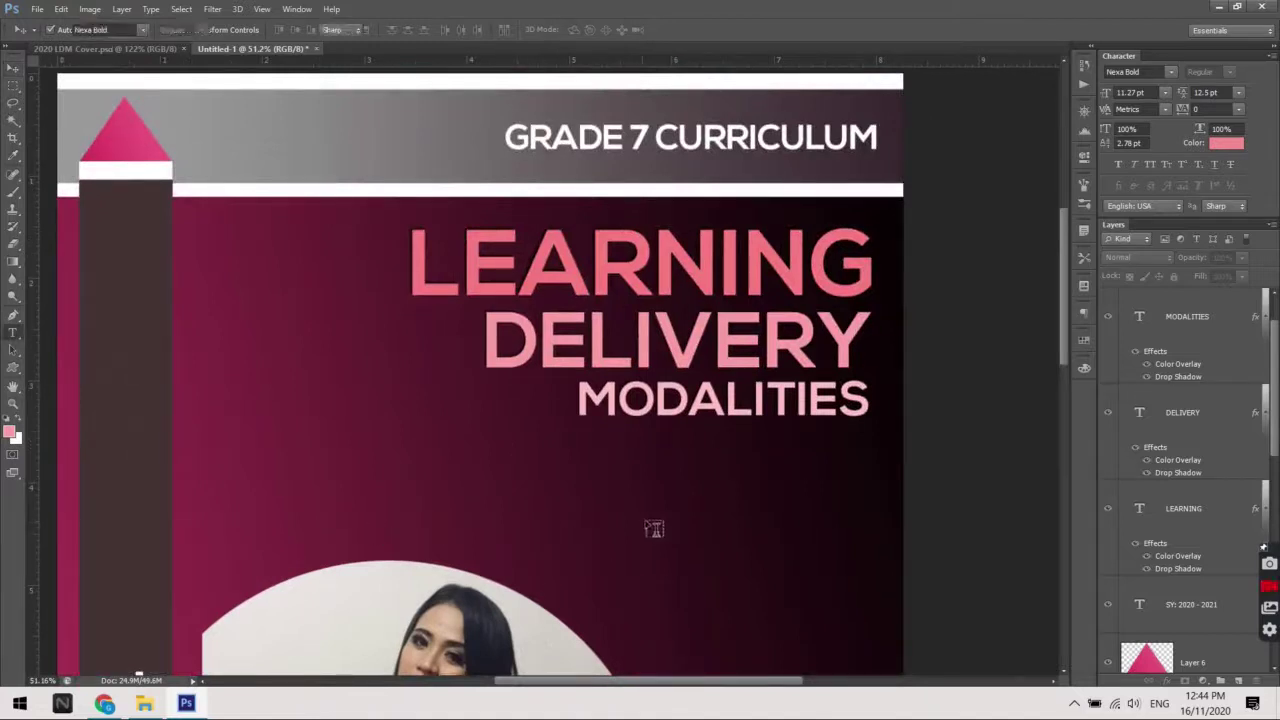
pyautogui.click(652, 516)
pyautogui.write('pO')
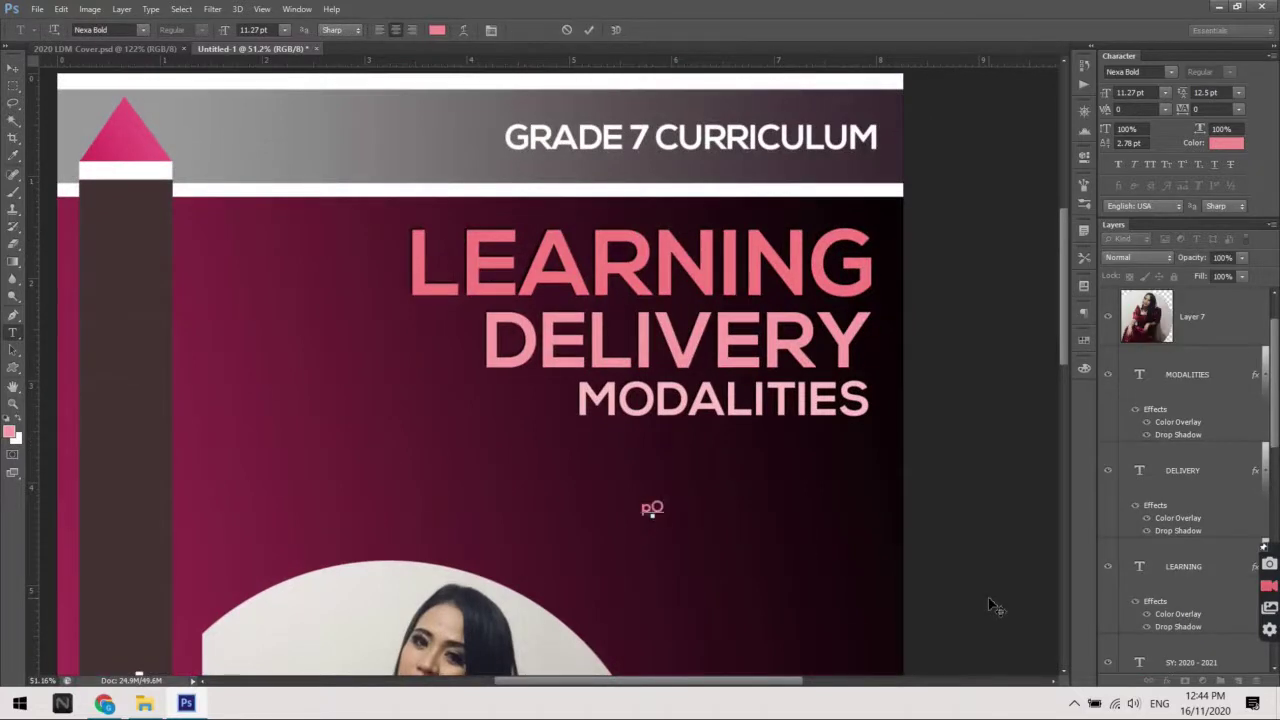
pyautogui.press('BackSpace')
pyautogui.press('BackSpace')
pyautogui.press('capslock')
pyautogui.write('Portfol')
pyautogui.write('io')
pyautogui.hotkey('ctrl', 'a')
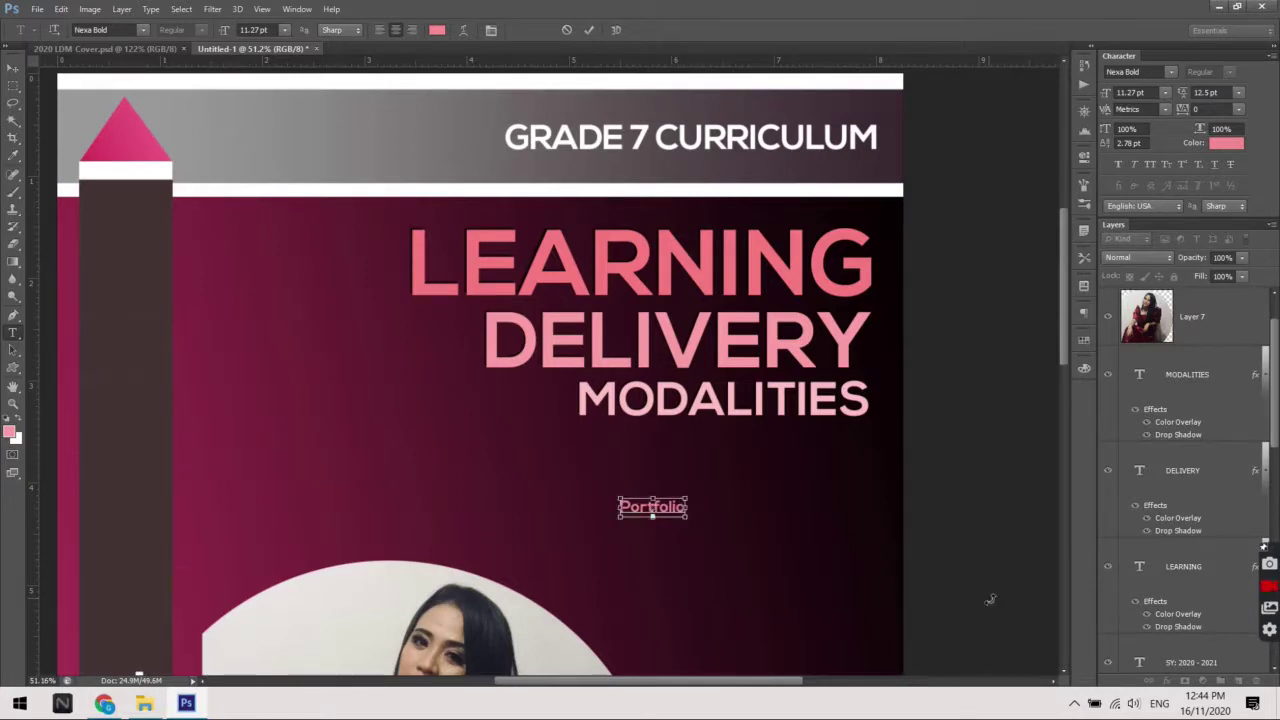
pyautogui.click(13, 68)
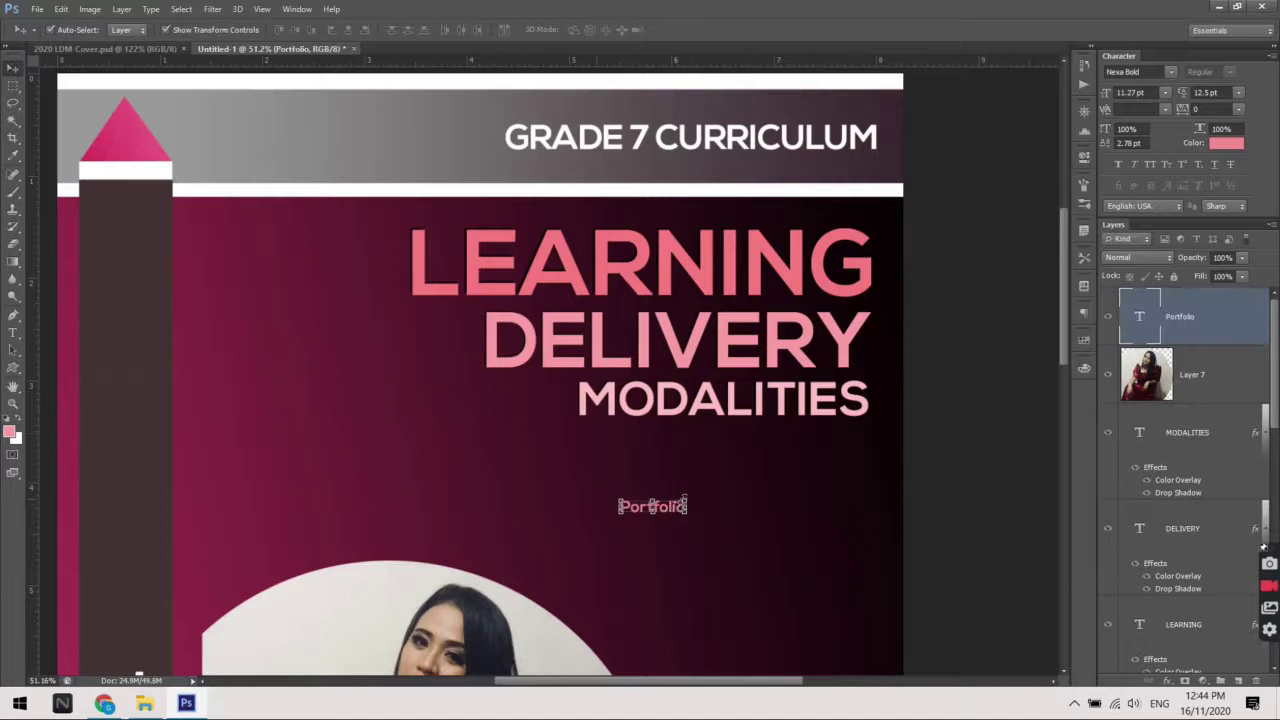
# Enlarge the Portfolio text and move it under MODALITIES
pyautogui.hotkey('ctrl', 't')
pyautogui.moveTo(739, 455); pyautogui.dragTo(972, 348)
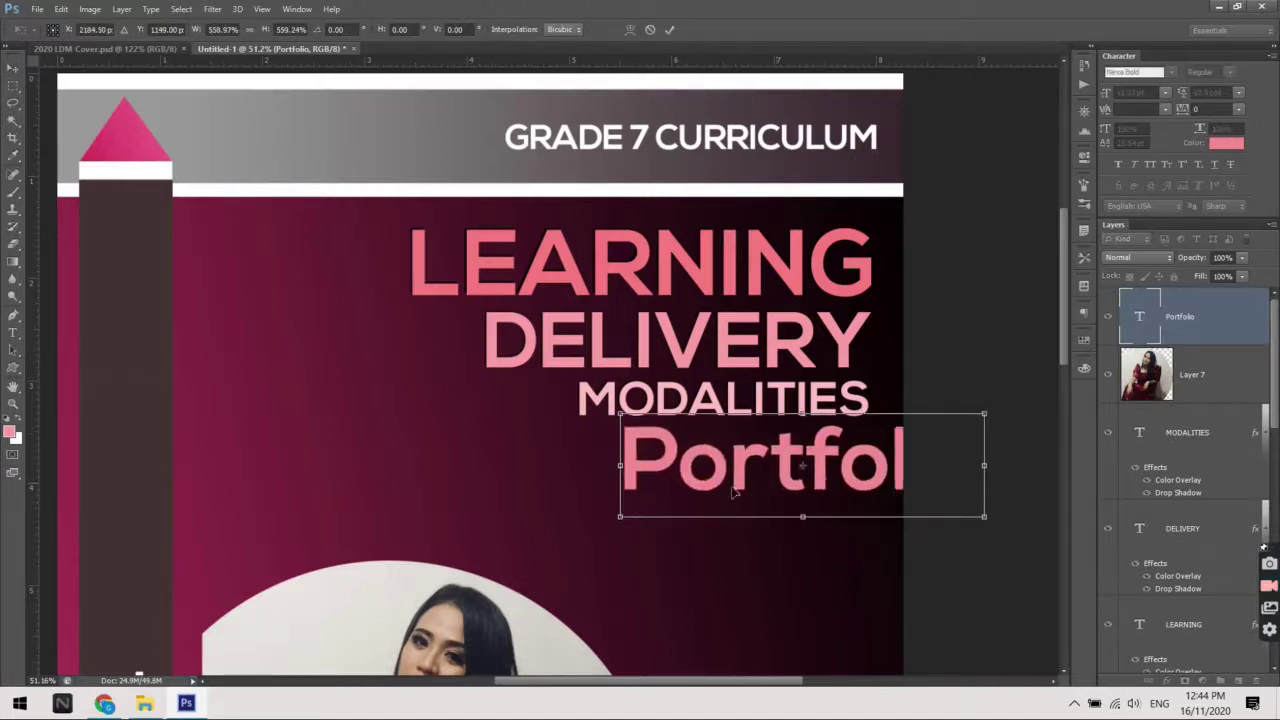
pyautogui.moveTo(854, 492); pyautogui.dragTo(693, 500)
pyautogui.press('Return')
# Change the Portfolio text to the Dandelion script font
pyautogui.press('t')
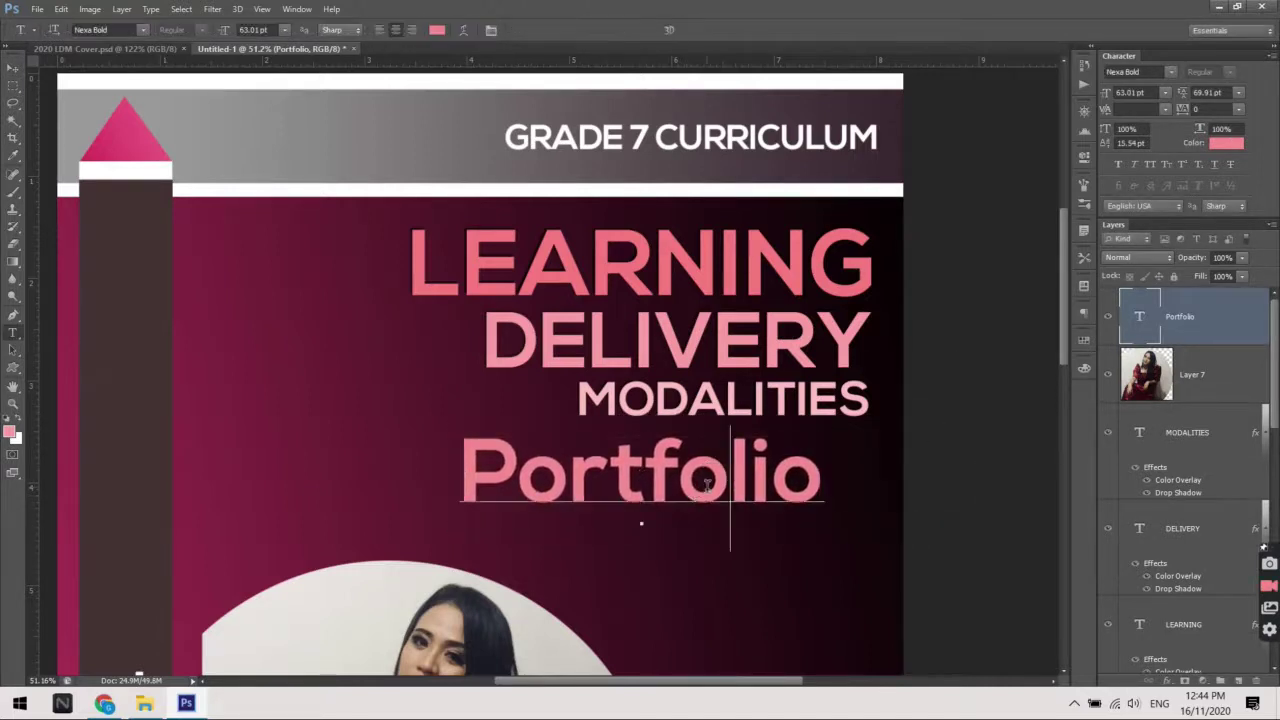
pyautogui.doubleClick(729, 514)
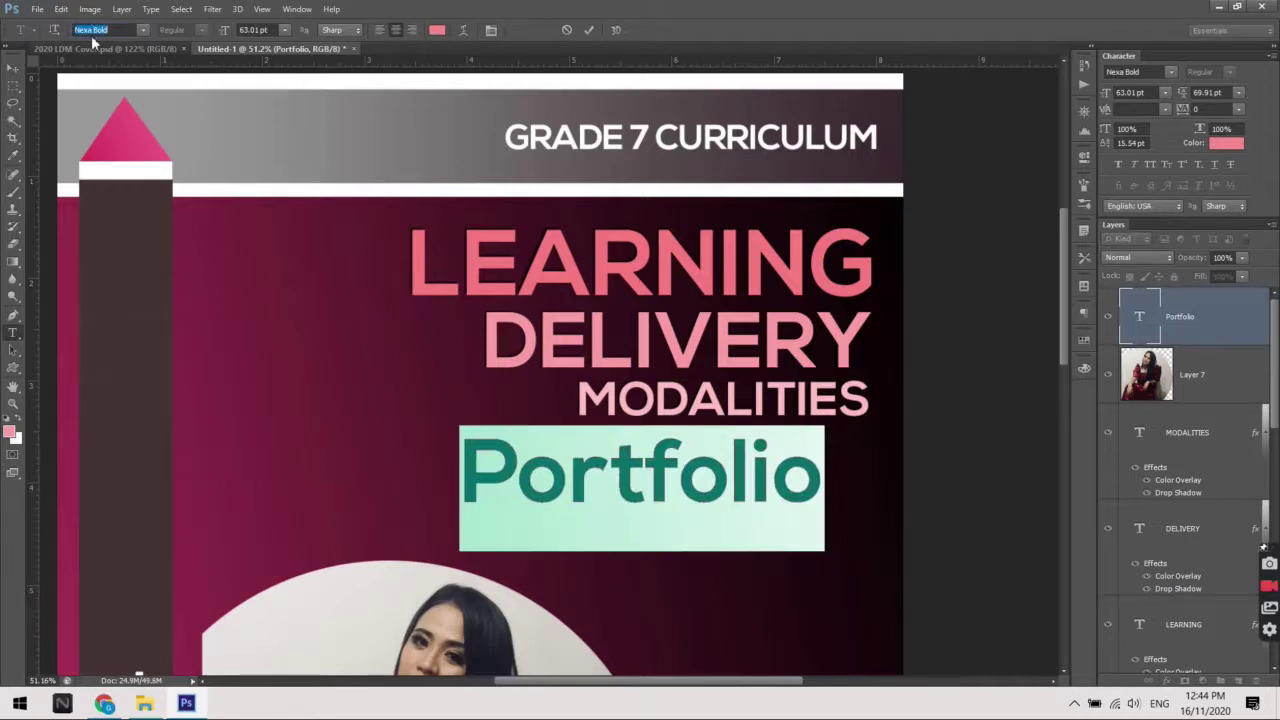
pyautogui.write('Dandelion Vin...')
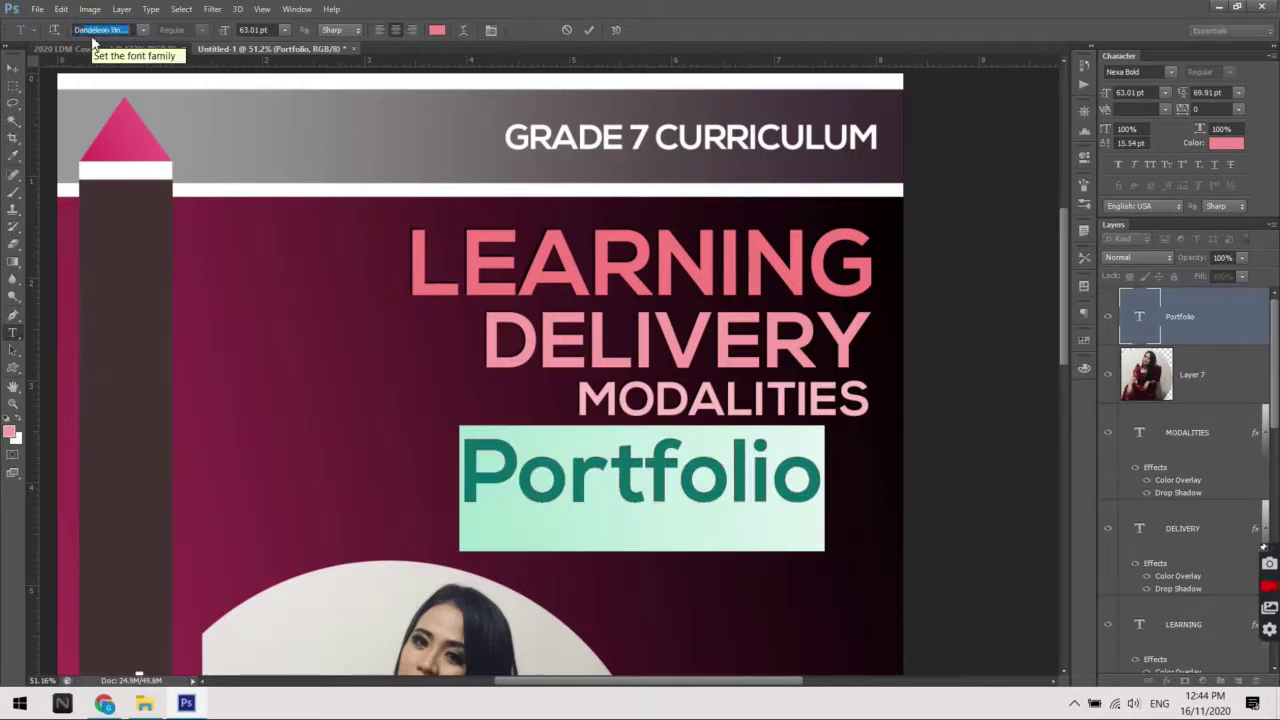
pyautogui.press('Return')
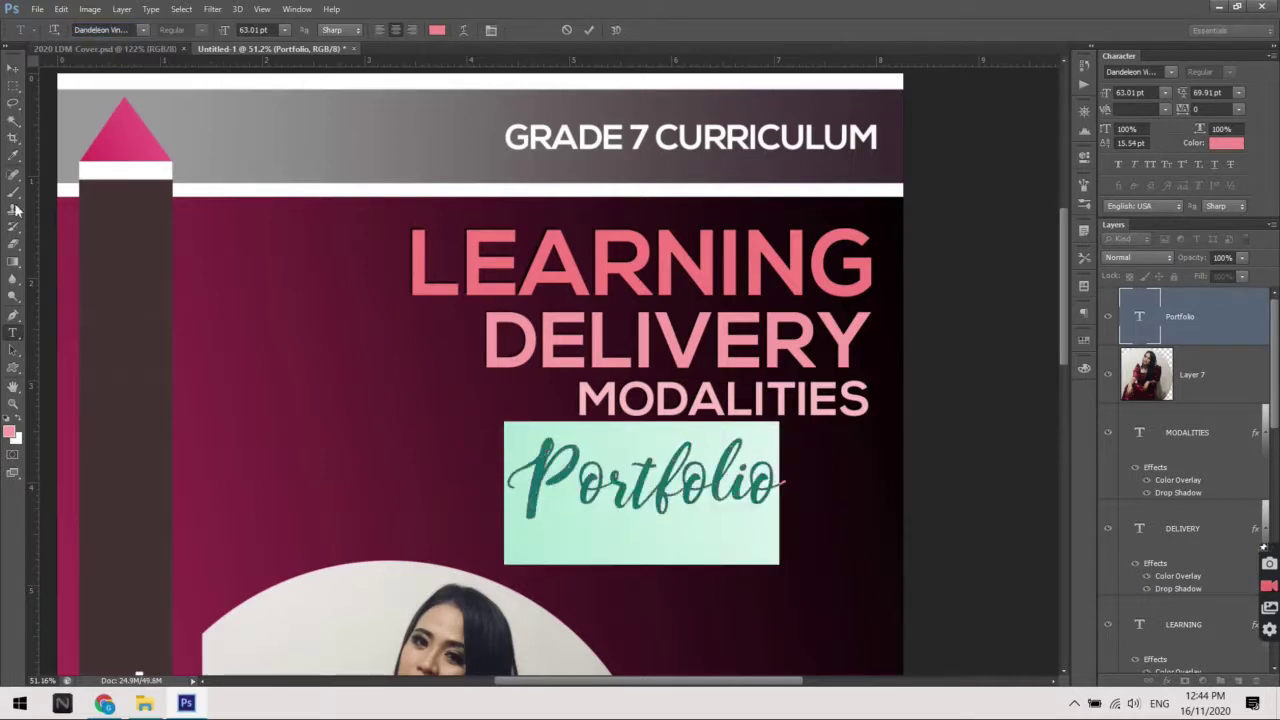
pyautogui.click(13, 70)
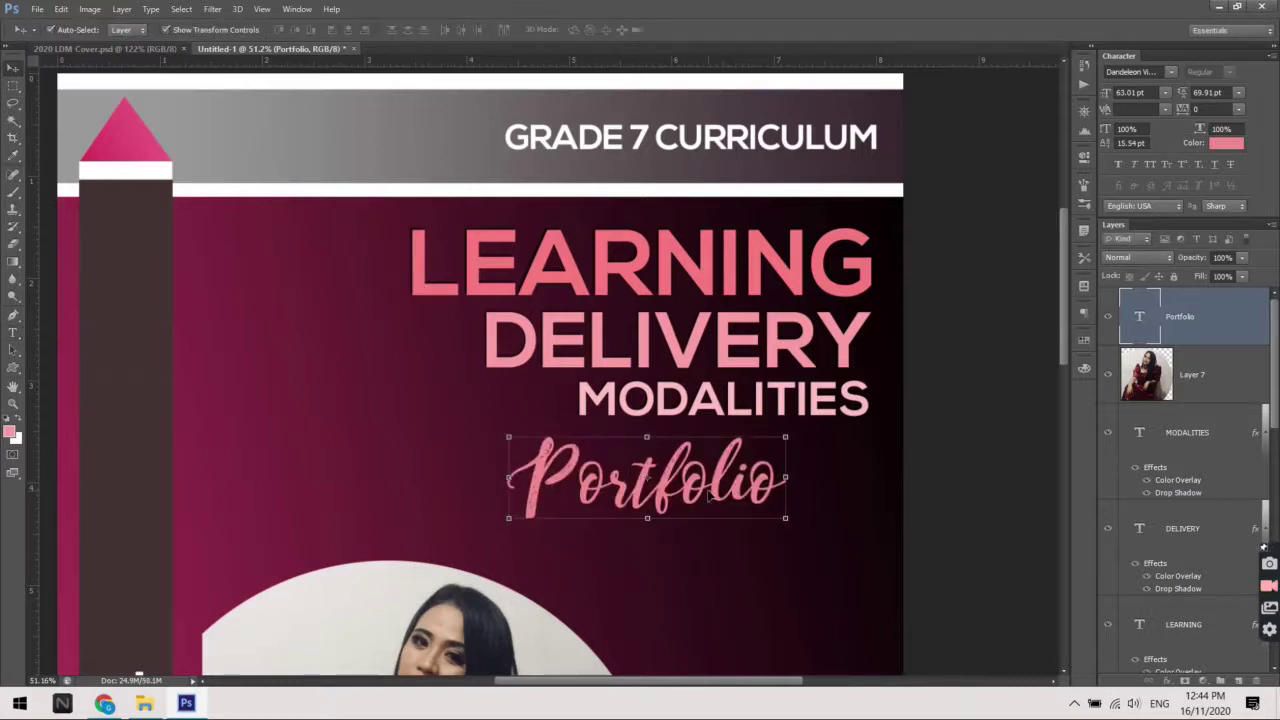
# Enlarge Portfolio, shift it right beneath MODALITIES, then shrink it to about 91%
pyautogui.click(509, 519)
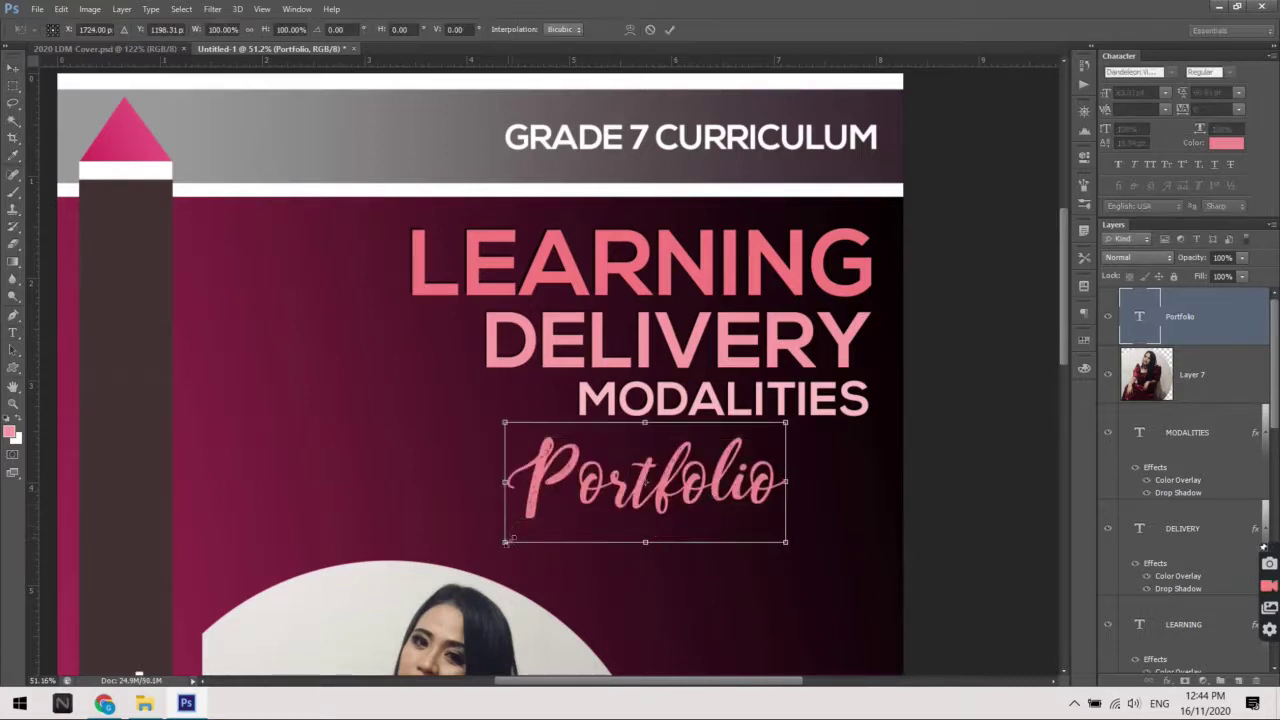
pyautogui.moveTo(504, 545); pyautogui.dragTo(352, 608)
pyautogui.moveTo(729, 513); pyautogui.dragTo(796, 498)
pyautogui.press('Return')
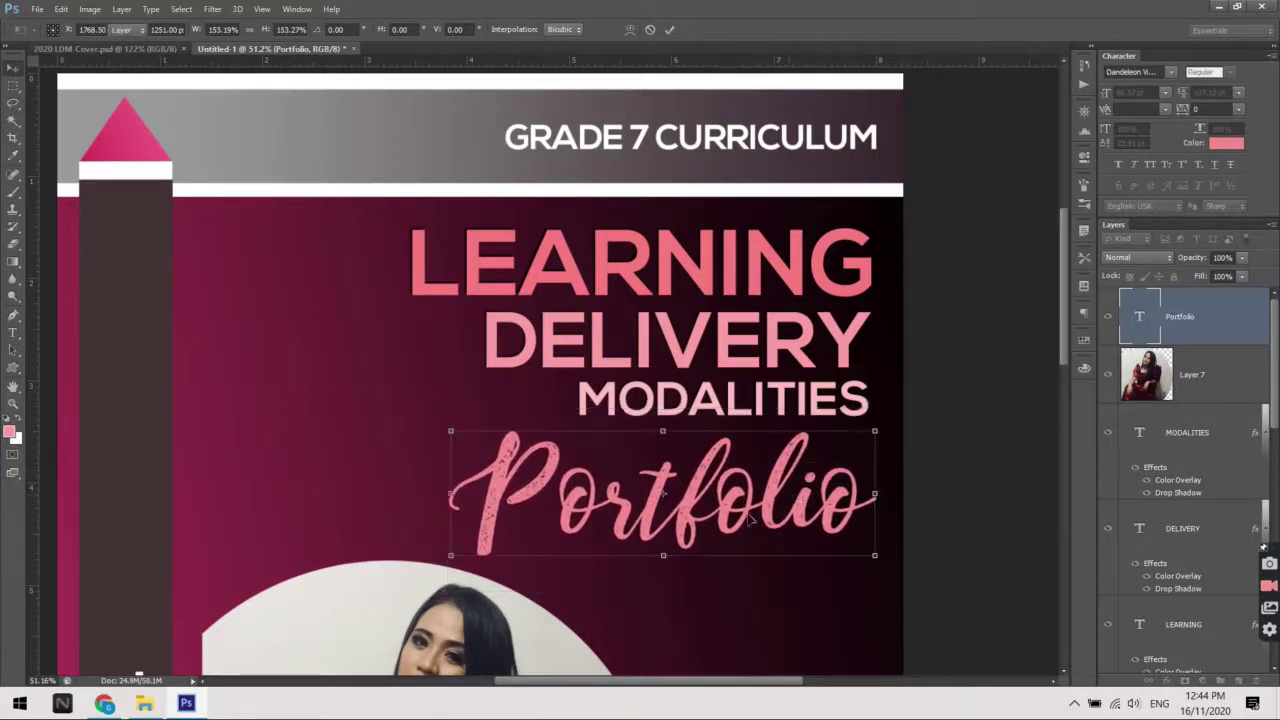
pyautogui.scroll(-2, 790, 500)
pyautogui.click(561, 537)
pyautogui.moveTo(561, 562); pyautogui.dragTo(579, 537)
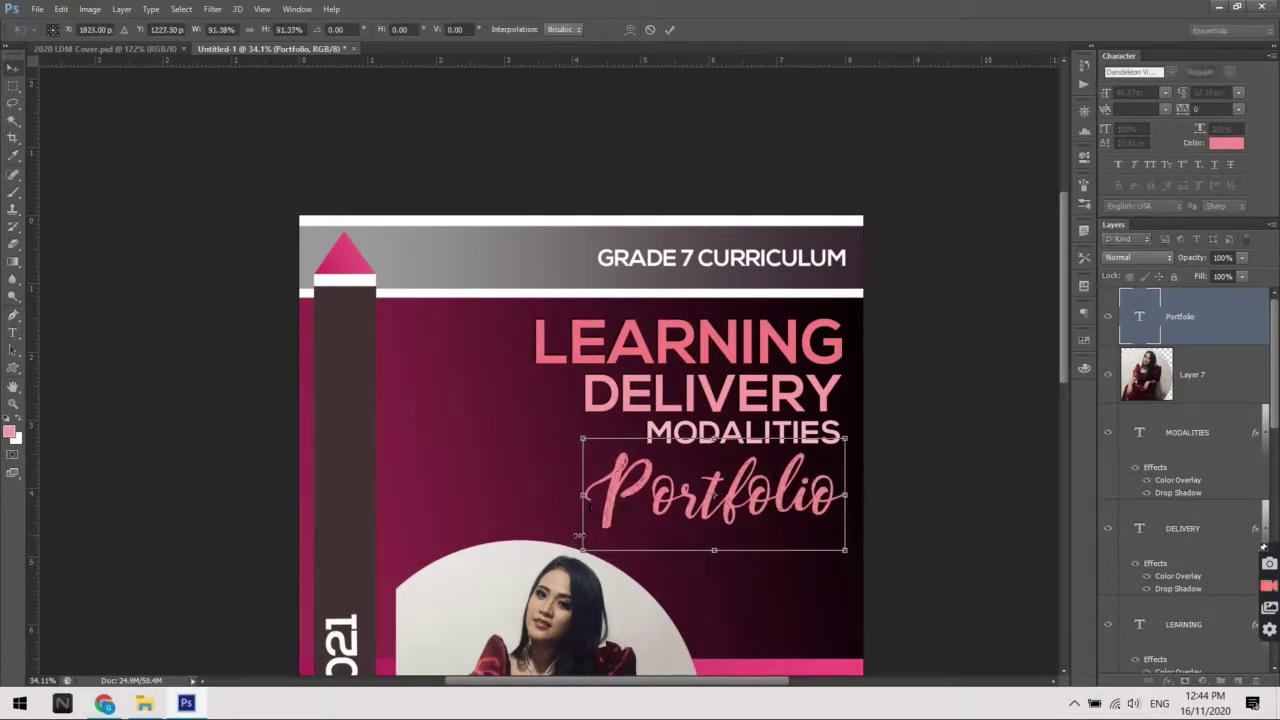
pyautogui.press('Return')
# Select the portrait photo layer and view the 2020 LDM Cover reference
pyautogui.scroll(-2, 866, 506)
pyautogui.click(894, 451)
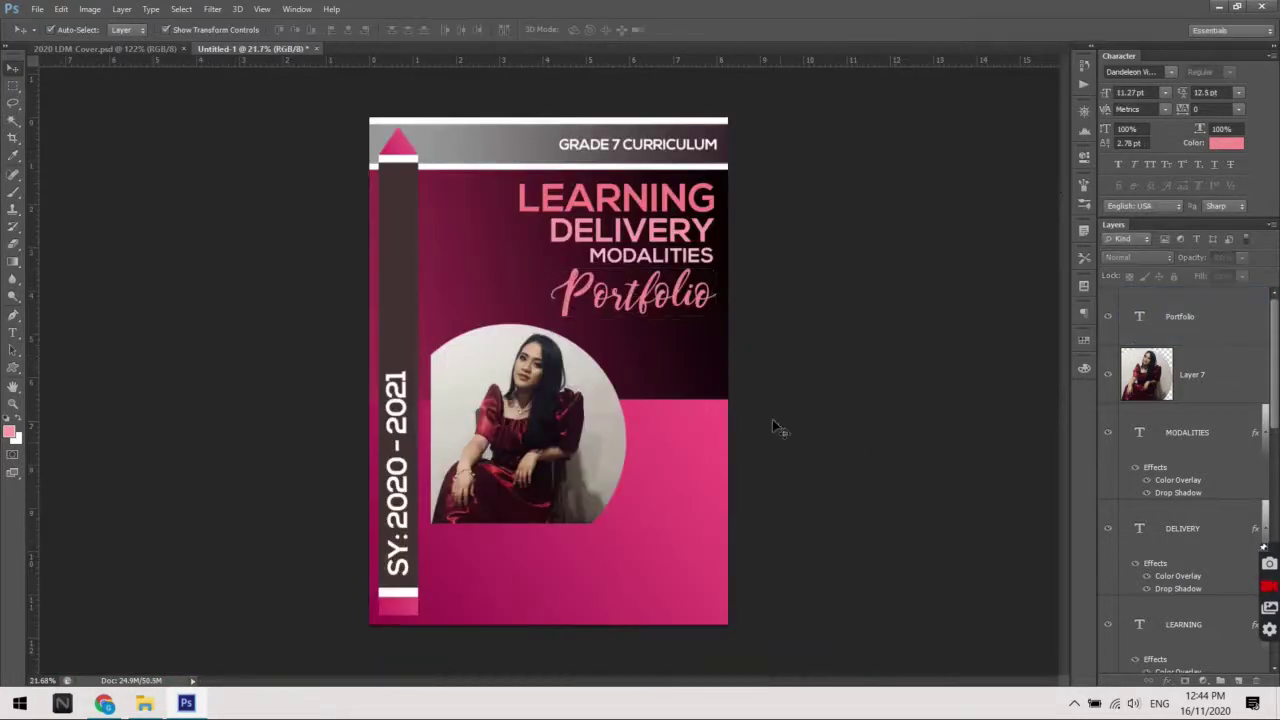
pyautogui.click(668, 322)
pyautogui.click(862, 349)
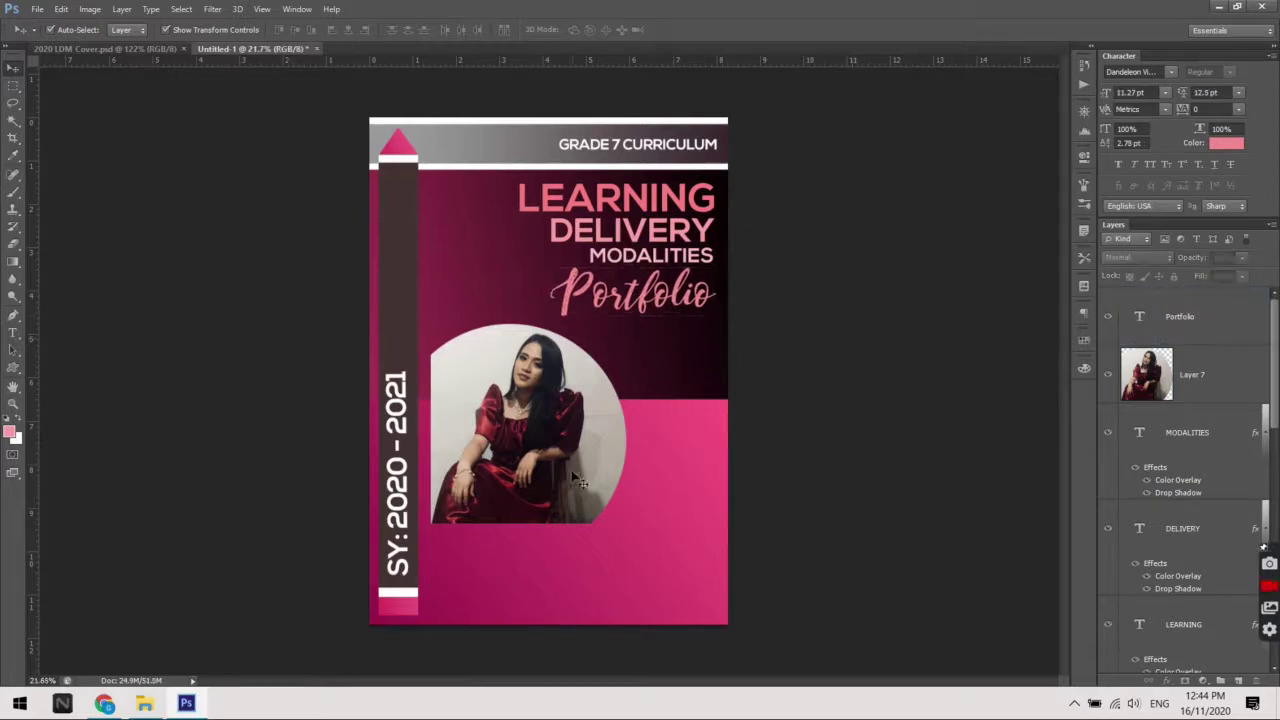
pyautogui.scroll(2, 578, 482)
pyautogui.click(580, 485)
pyautogui.click(110, 50)
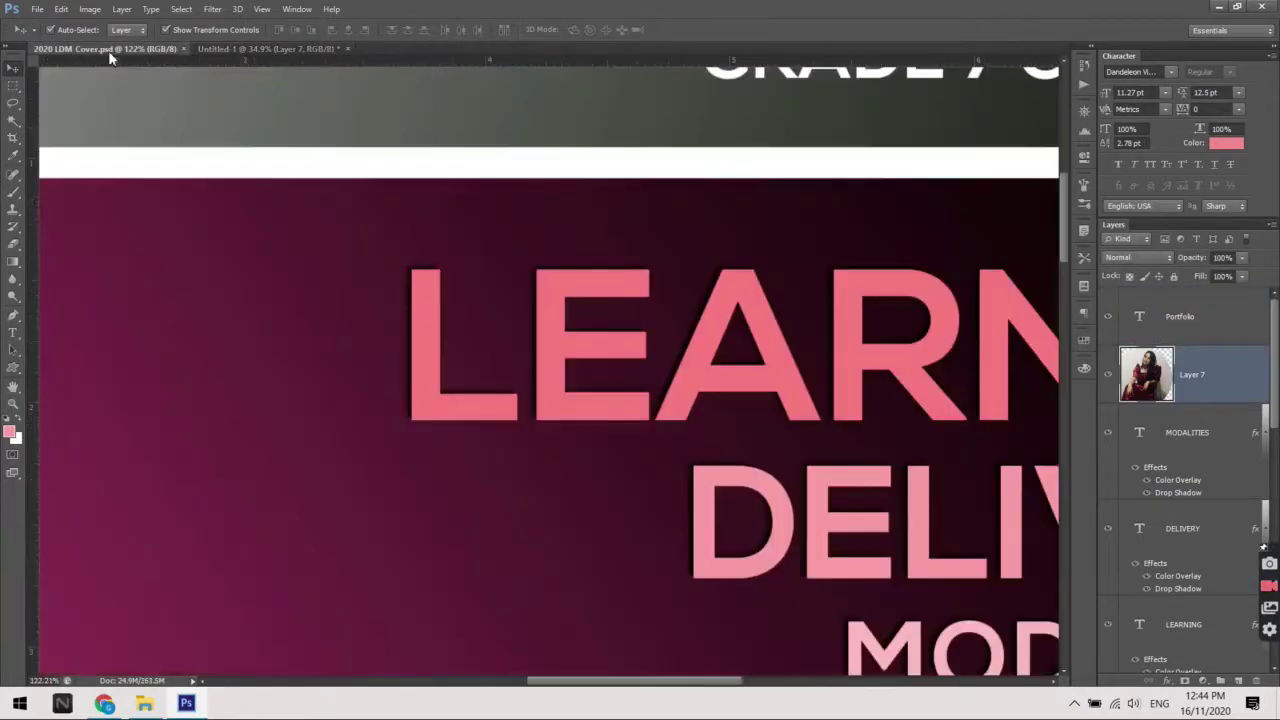
# Inspect the reference portrait's border, then return to the Untitled-1 cover
pyautogui.scroll(-2, 466, 634)
pyautogui.scroll(-2, 452, 632)
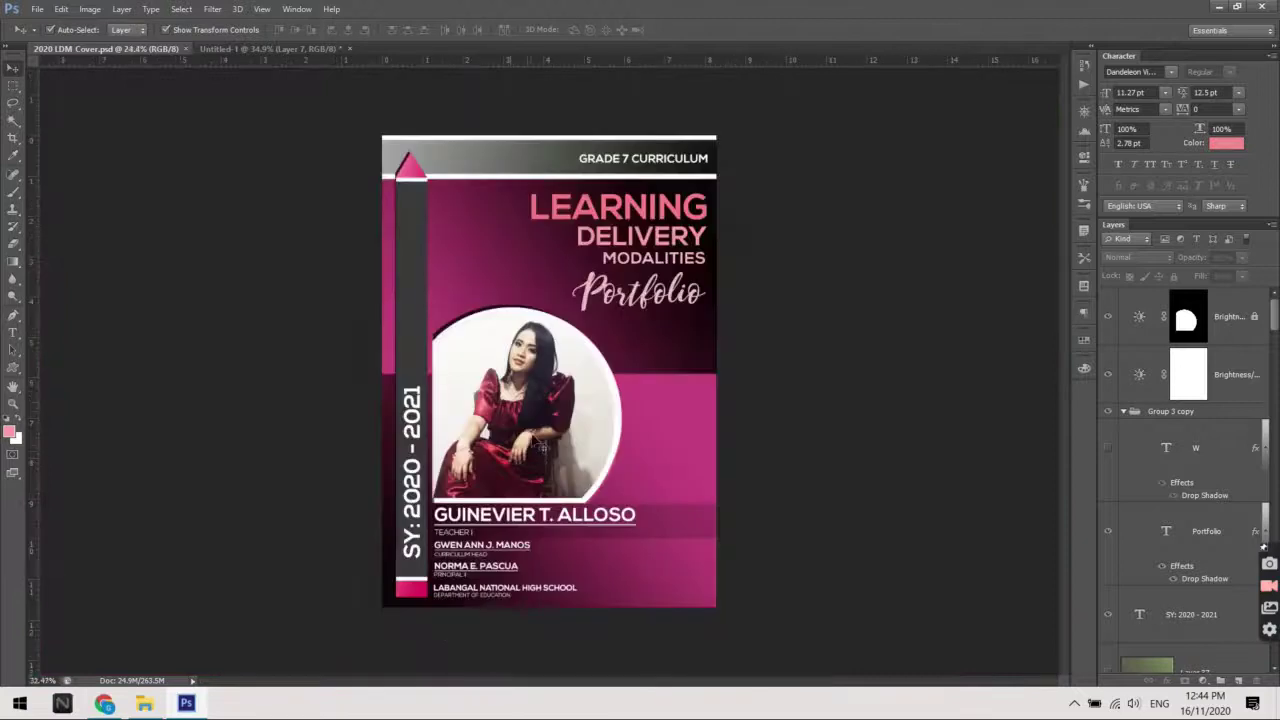
pyautogui.scroll(3, 531, 351)
pyautogui.moveTo(531, 351); pyautogui.dragTo(532, 378)
pyautogui.scroll(2, 532, 378)
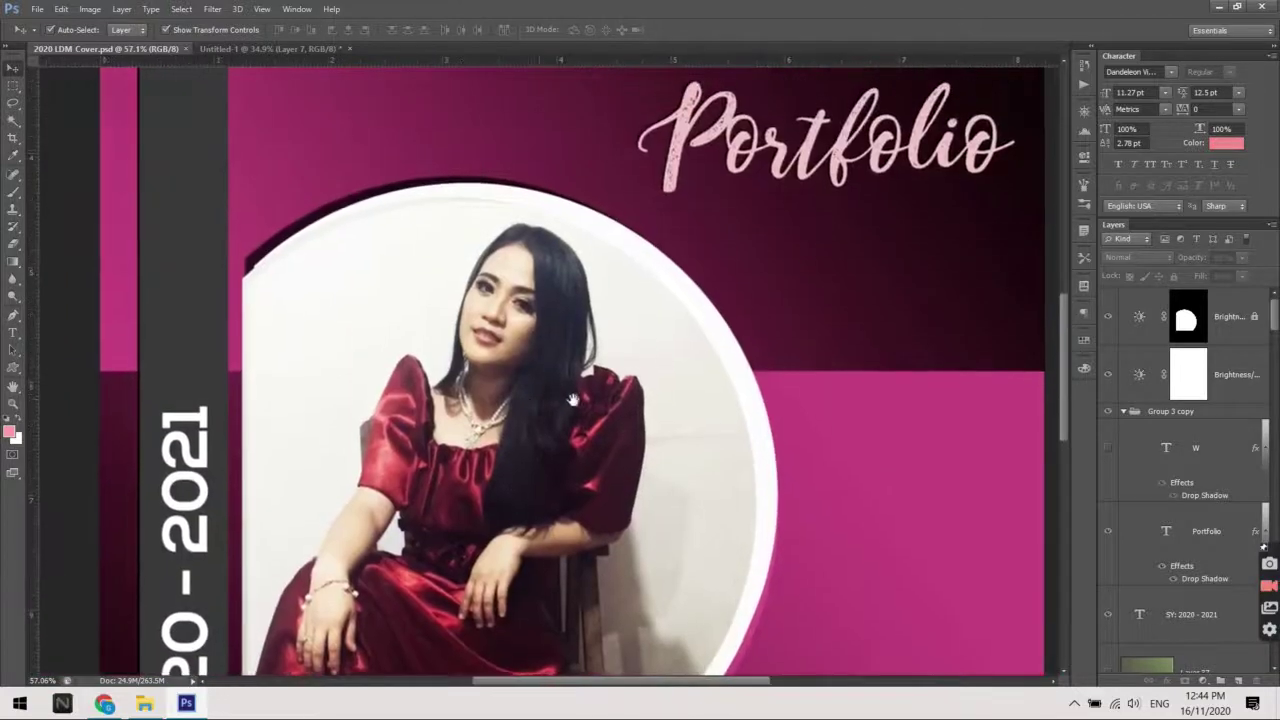
pyautogui.scroll(2, 691, 309)
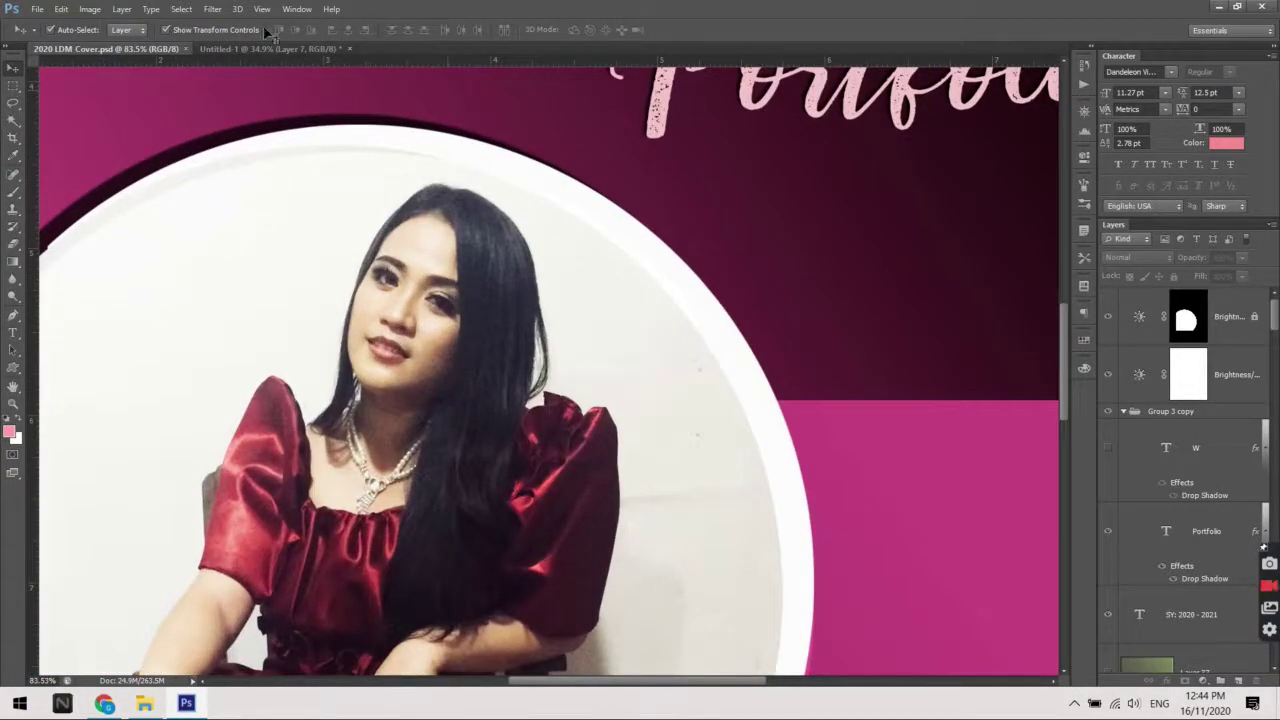
pyautogui.click(252, 47)
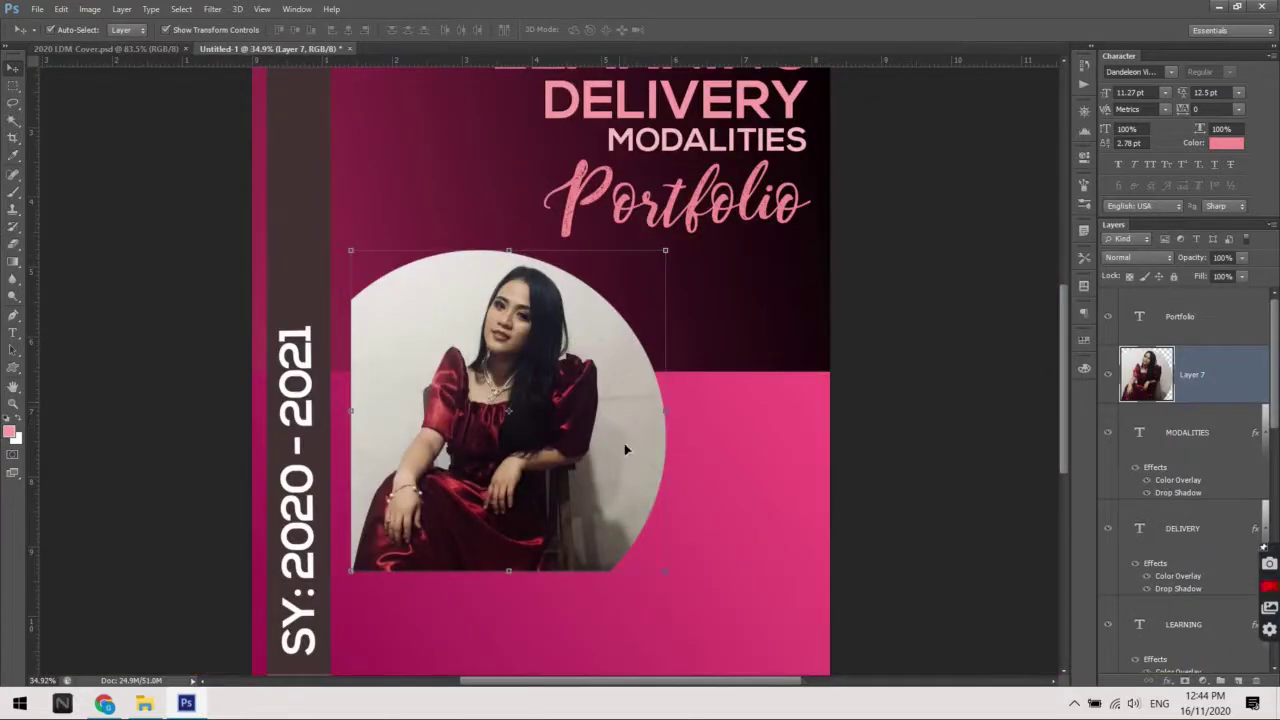
# Give the photo a thick white Inside stroke border
pyautogui.doubleClick(1262, 364)
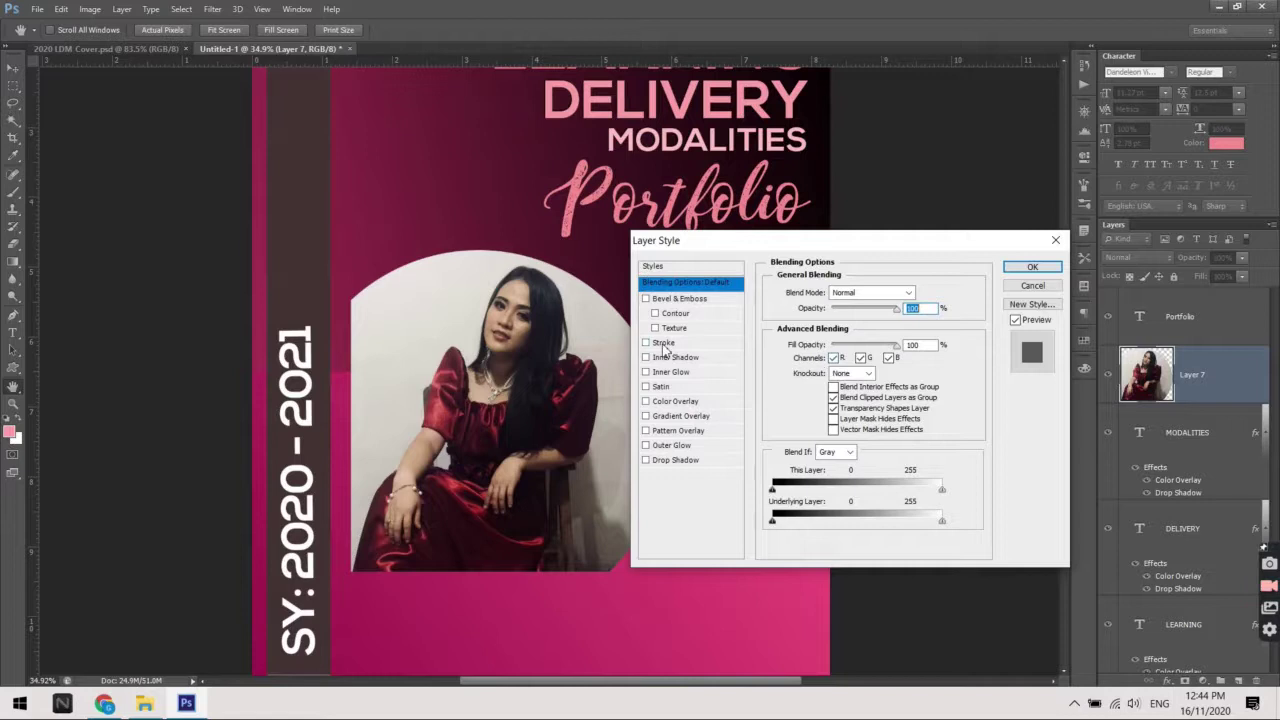
pyautogui.click(663, 343)
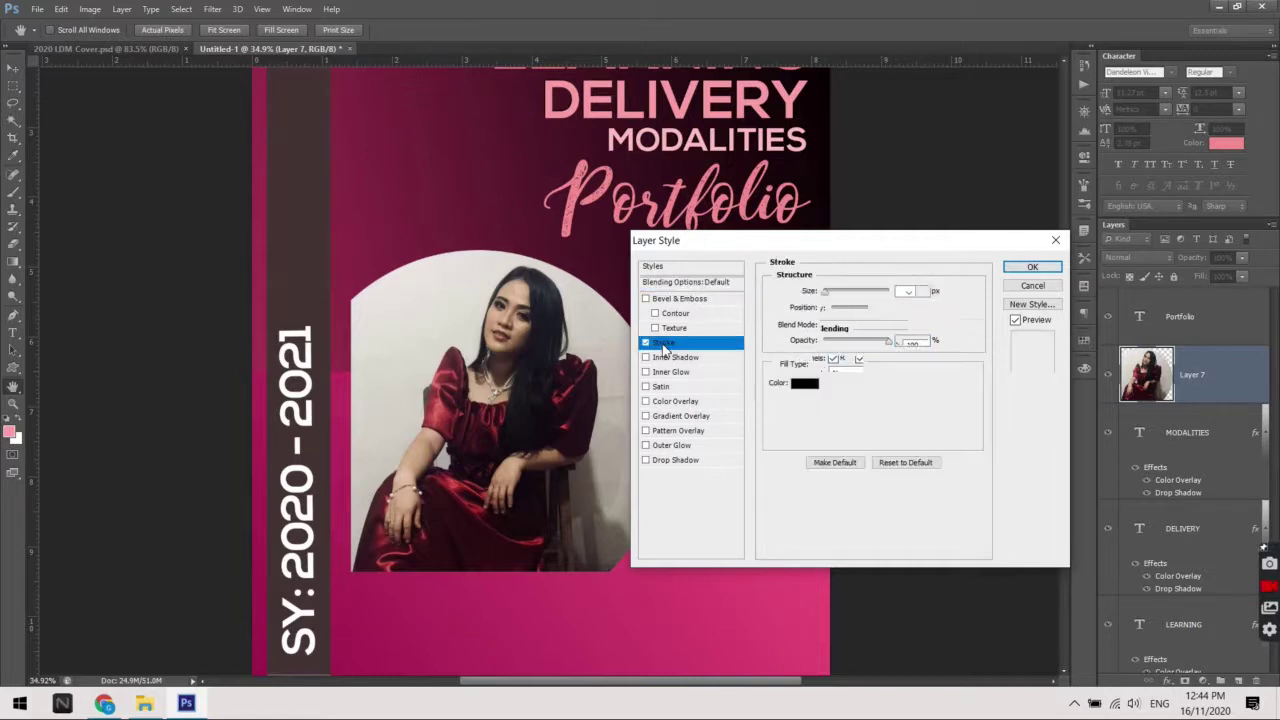
pyautogui.click(803, 384)
pyautogui.click(753, 465)
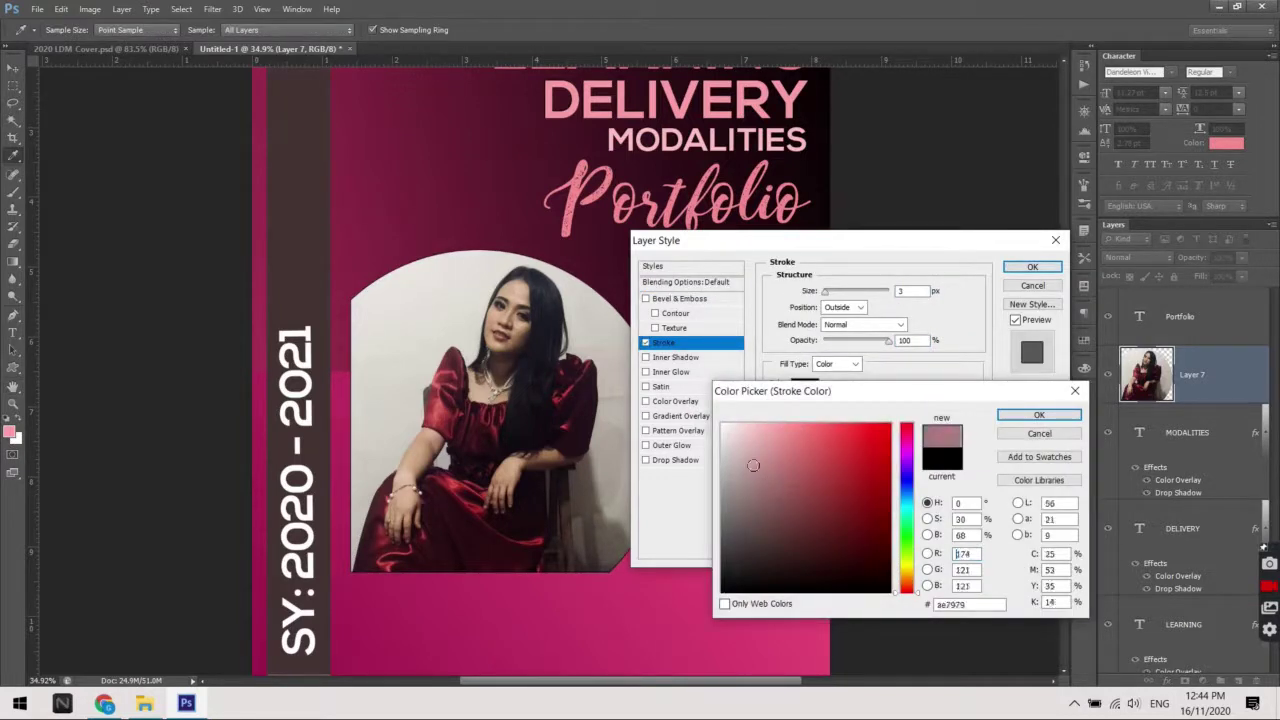
pyautogui.press('Return')
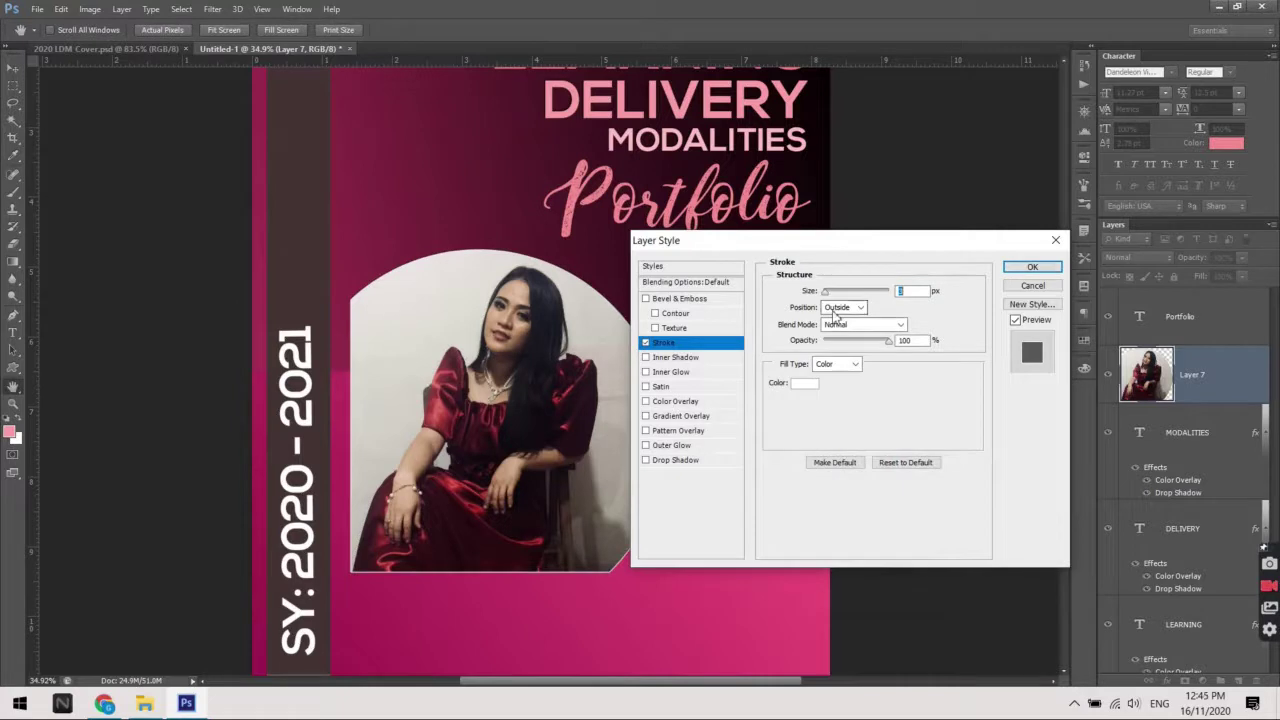
pyautogui.click(835, 313)
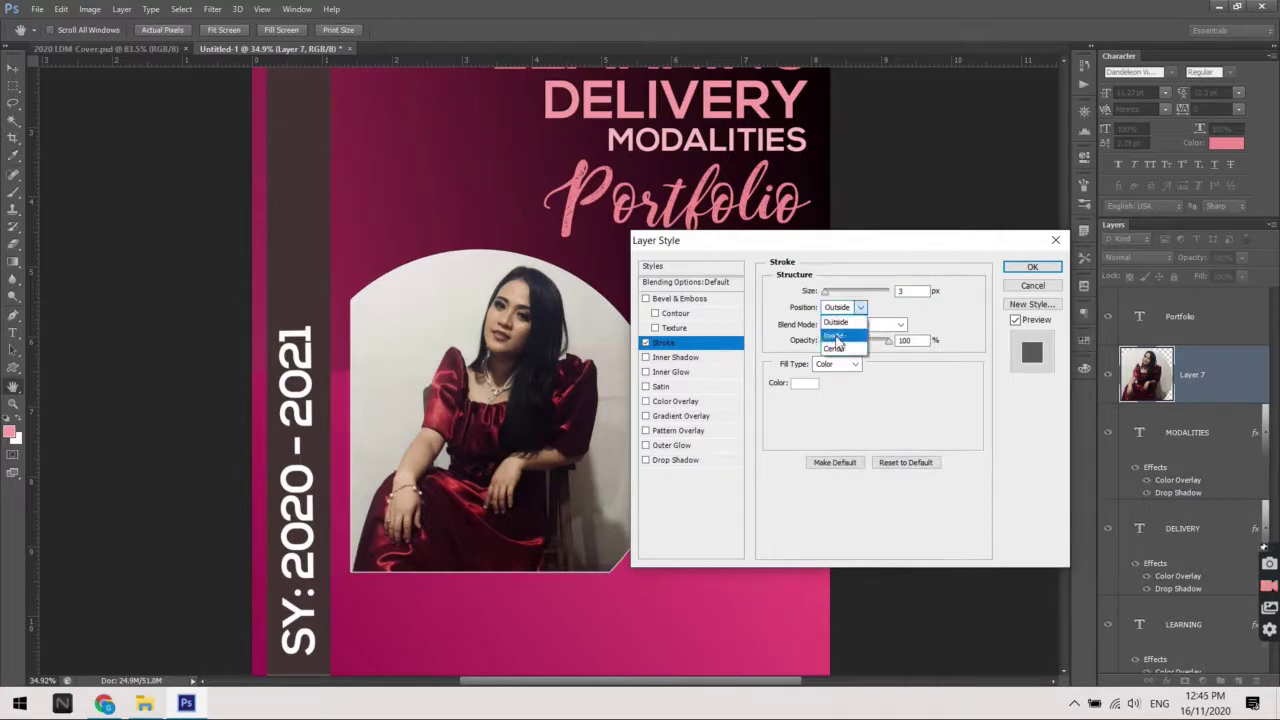
pyautogui.click(835, 337)
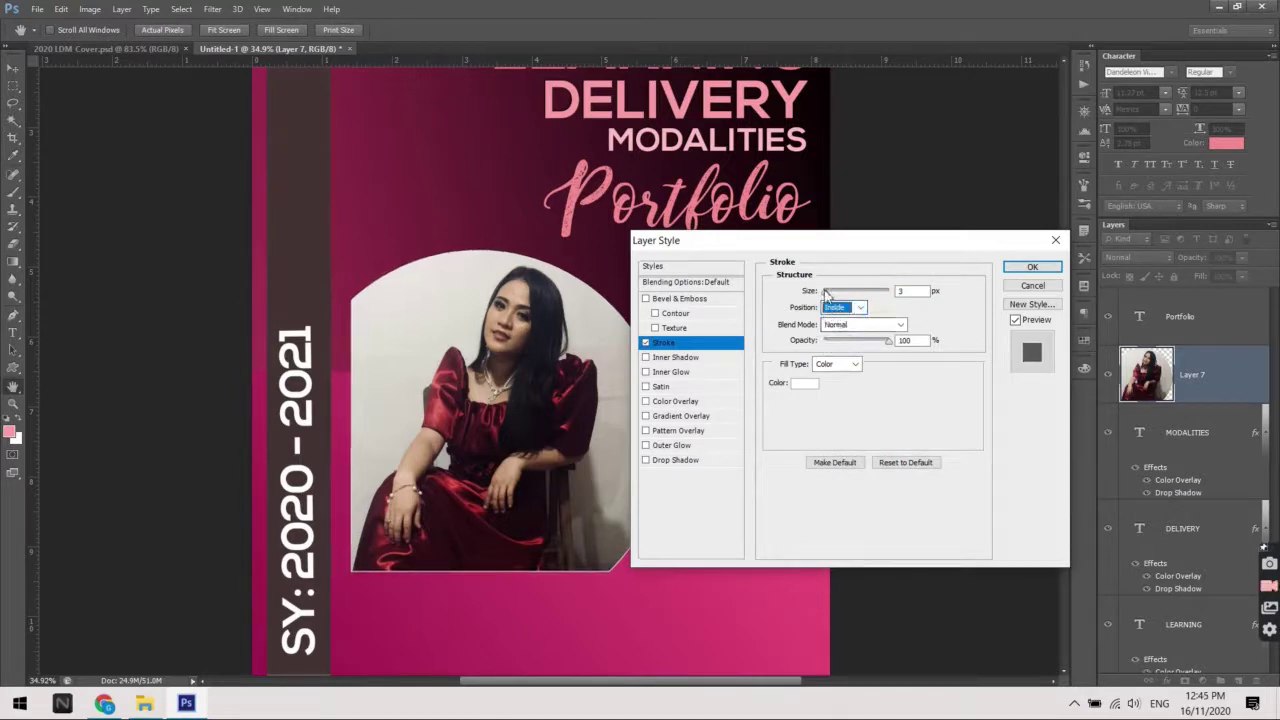
pyautogui.moveTo(828, 297); pyautogui.dragTo(836, 300)
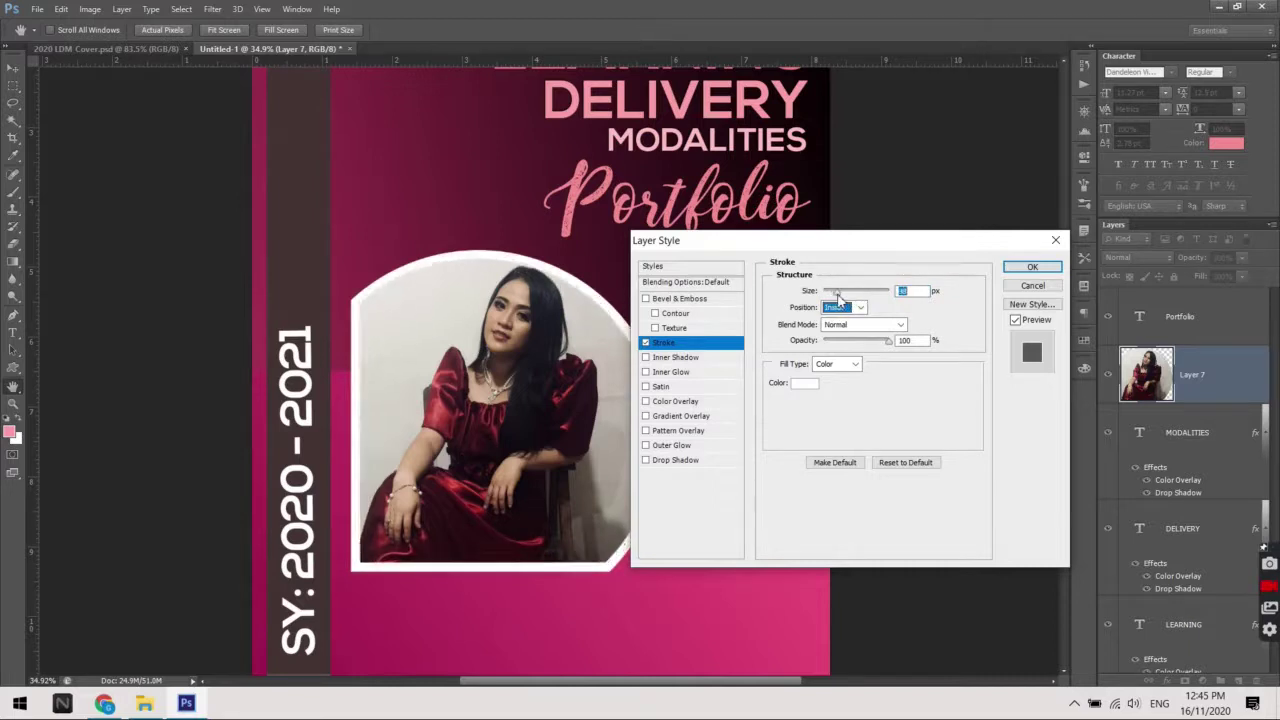
pyautogui.press('Return')
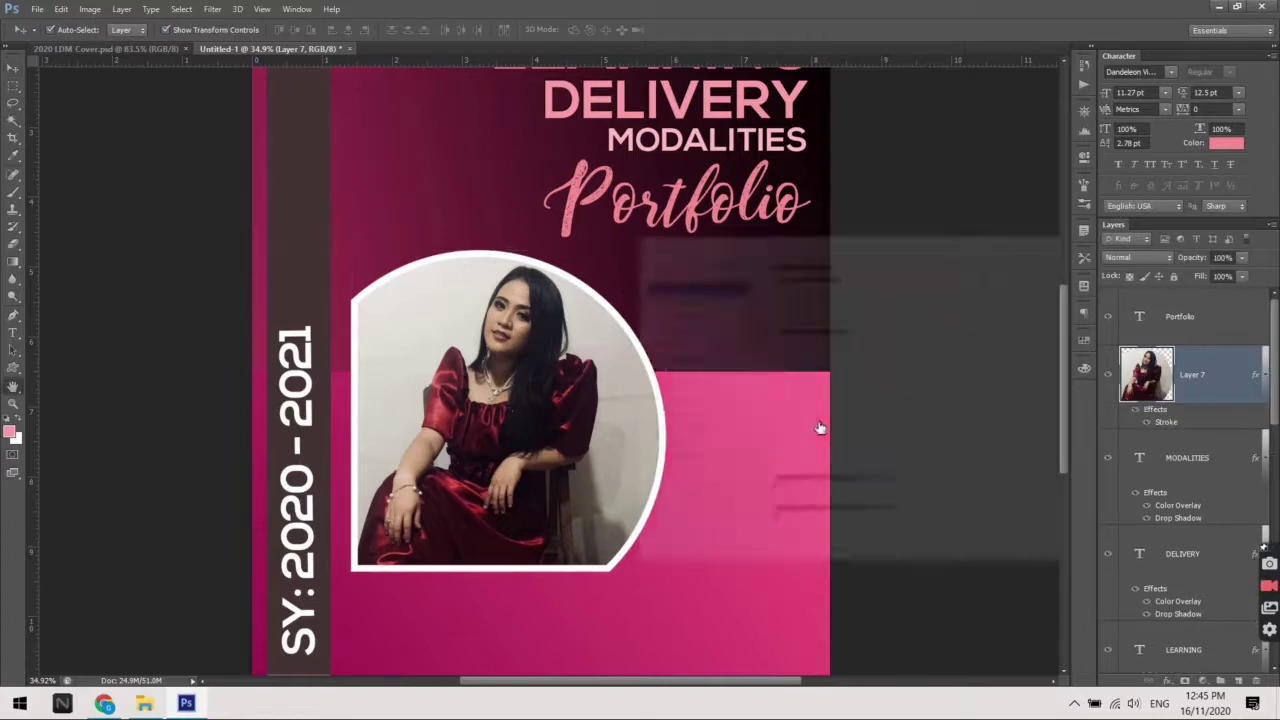
# Add a drop shadow with slightly increased distance to the photo, then compare with the reference
pyautogui.click(680, 460)
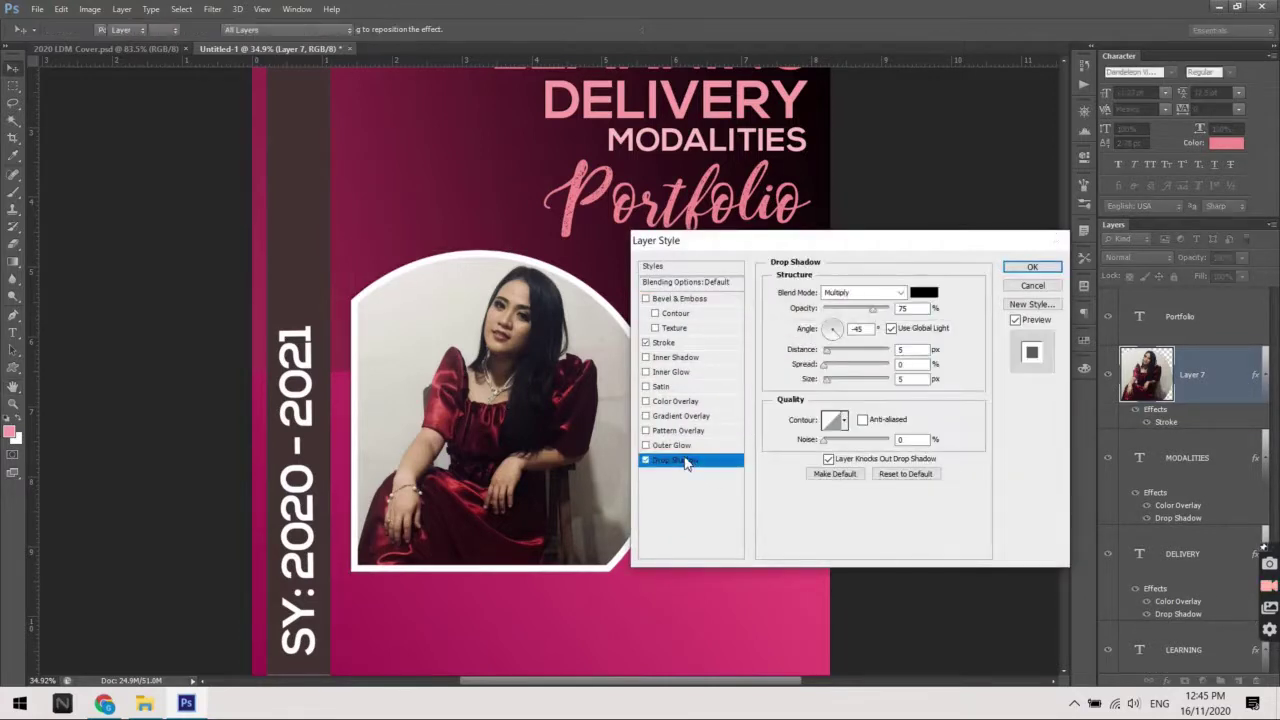
pyautogui.press('Return')
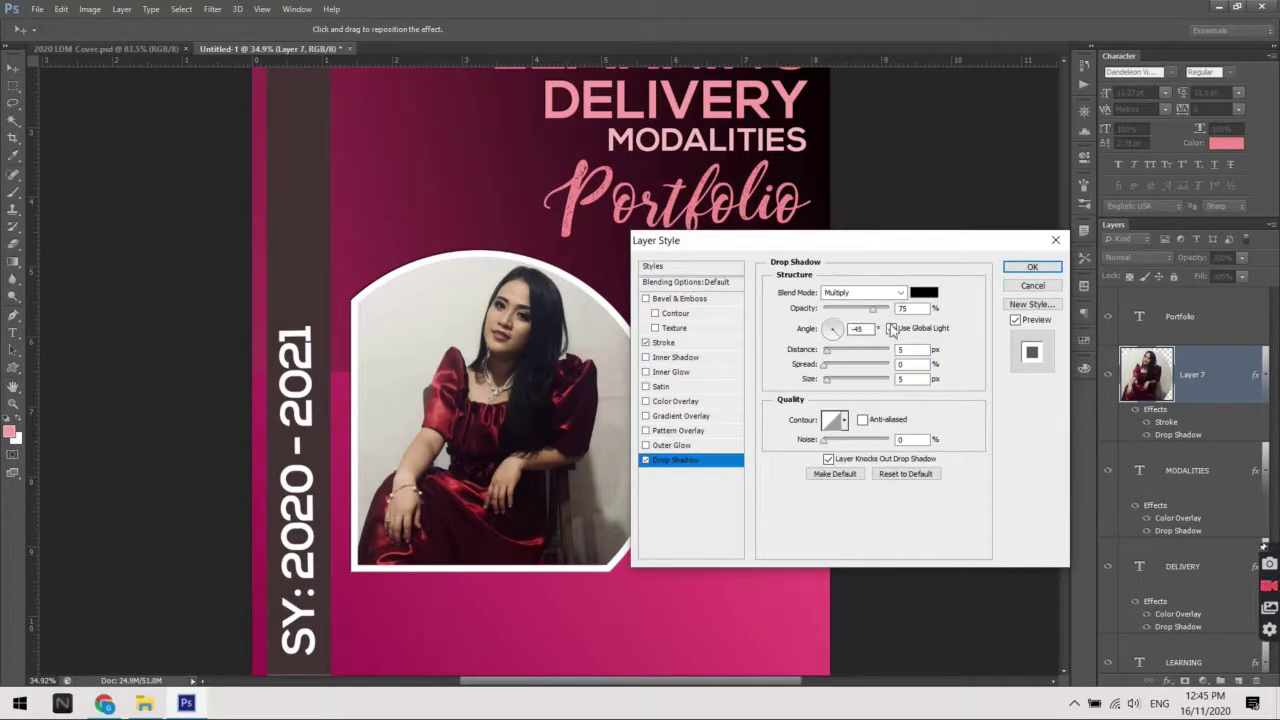
pyautogui.press('Up')
pyautogui.press('Up')
pyautogui.press('Up')
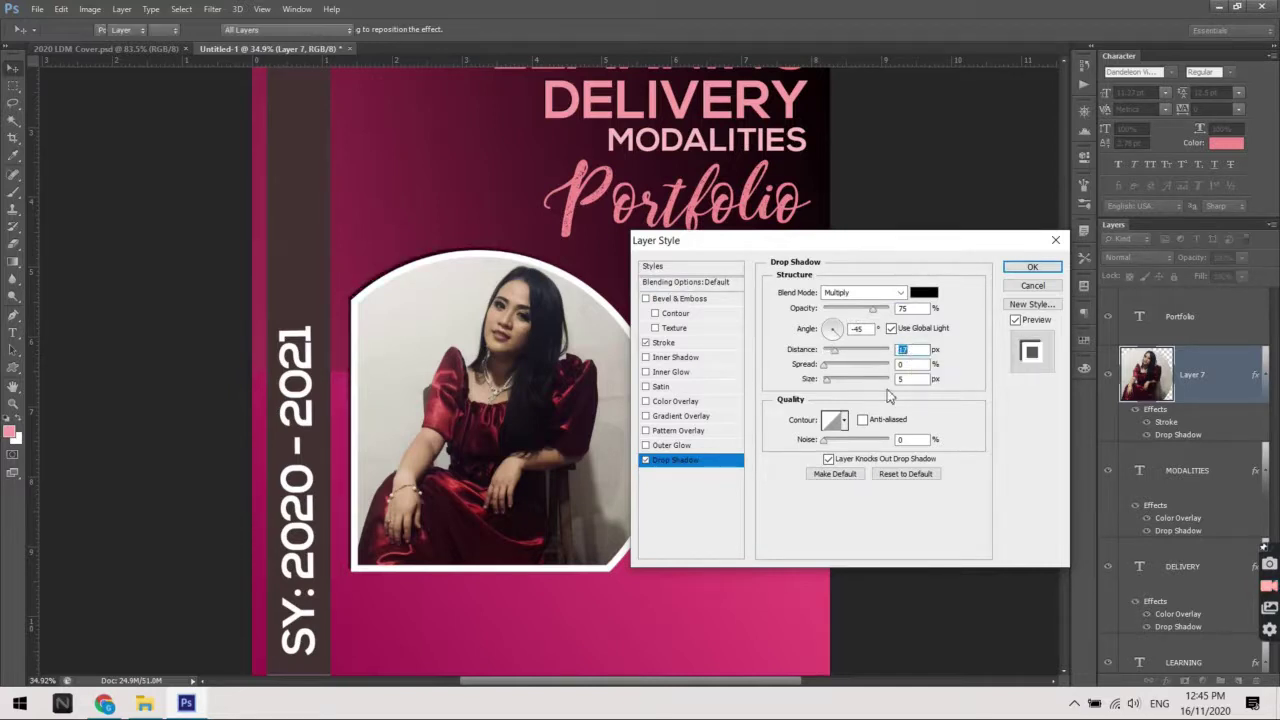
pyautogui.press('Return')
pyautogui.click(104, 48)
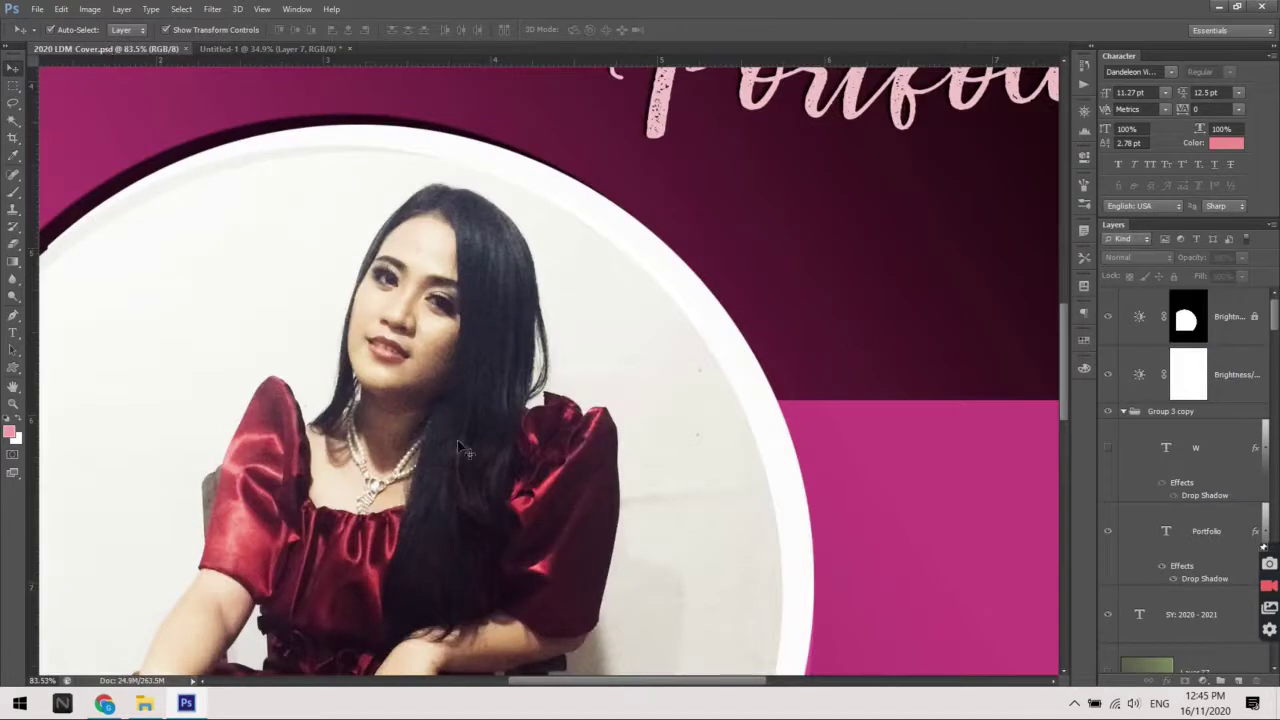
# Select the pink background area and paint a gradient over it from the lower left
pyautogui.scroll(-3, 528, 537)
pyautogui.scroll(-2, 500, 400)
pyautogui.scroll(2, 470, 250)
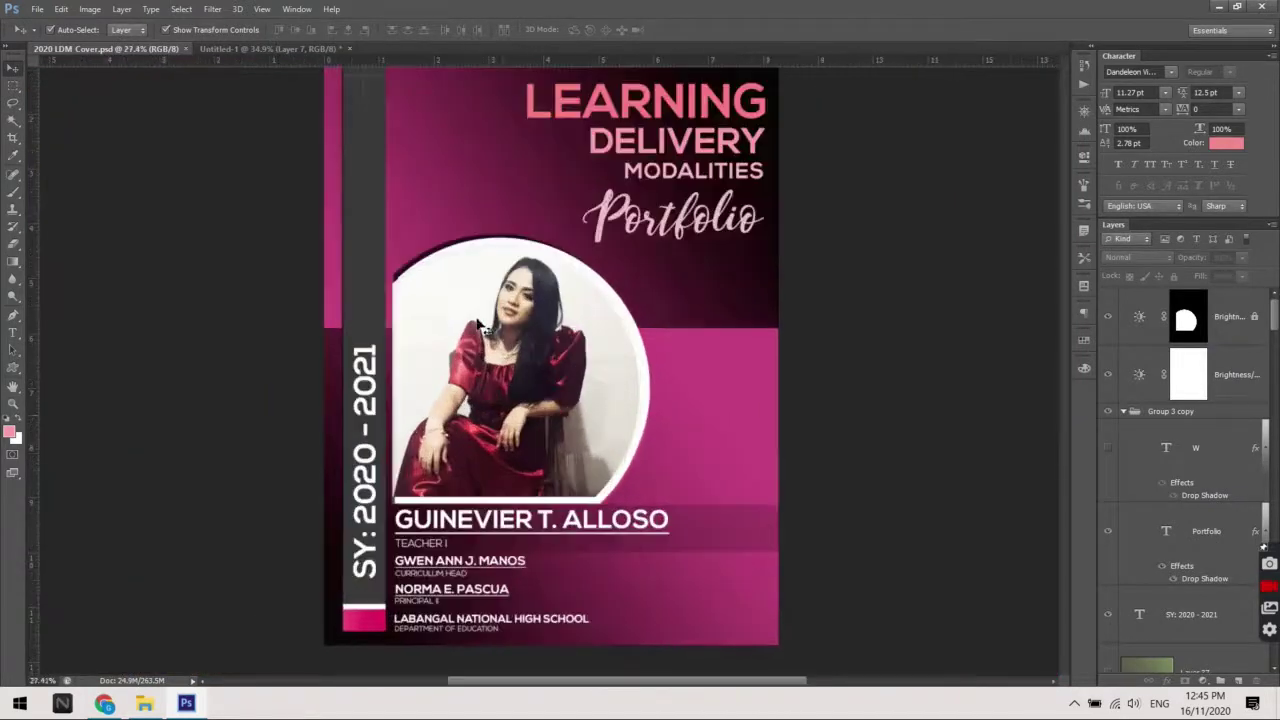
pyautogui.scroll(2, 445, 128)
pyautogui.click(265, 48)
pyautogui.scroll(-2, 366, 217)
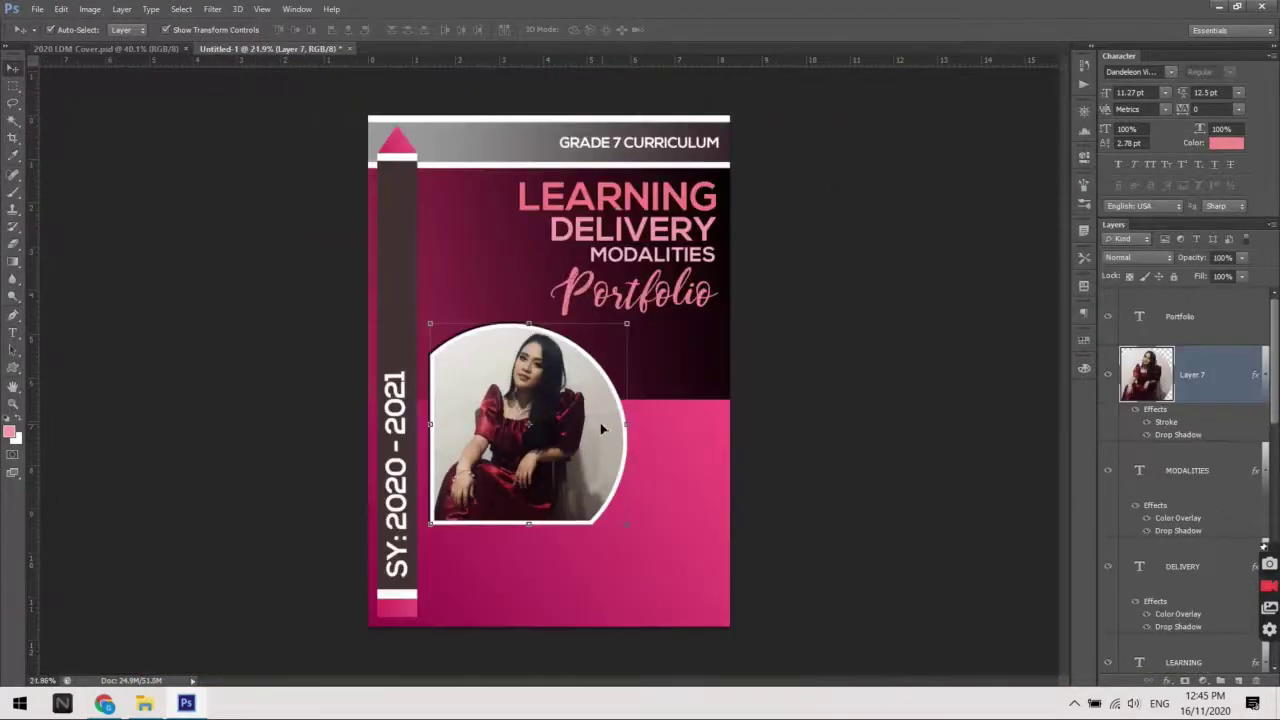
pyautogui.scroll(-2, 592, 533)
pyautogui.click(592, 533)
pyautogui.scroll(2, 605, 510)
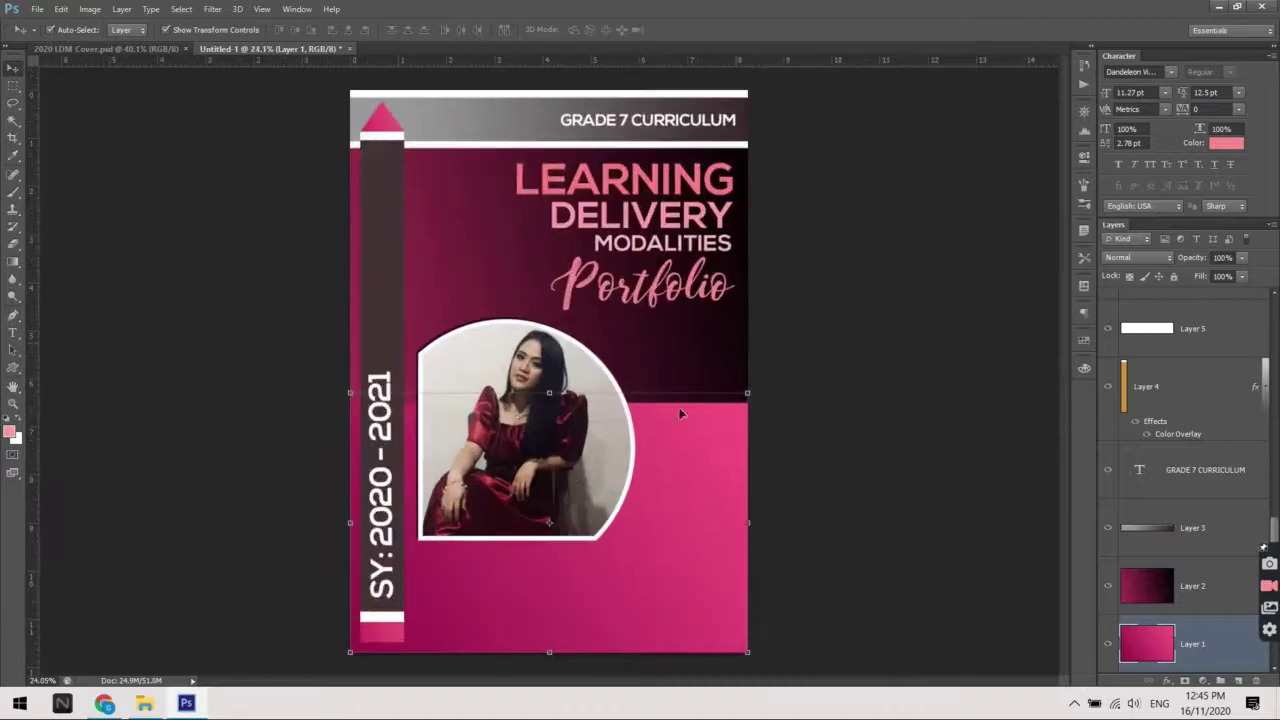
pyautogui.keyDown('ctrl'); pyautogui.click(1136, 648); pyautogui.keyUp('ctrl')
pyautogui.press('g')
pyautogui.moveTo(320, 652); pyautogui.dragTo(765, 422)
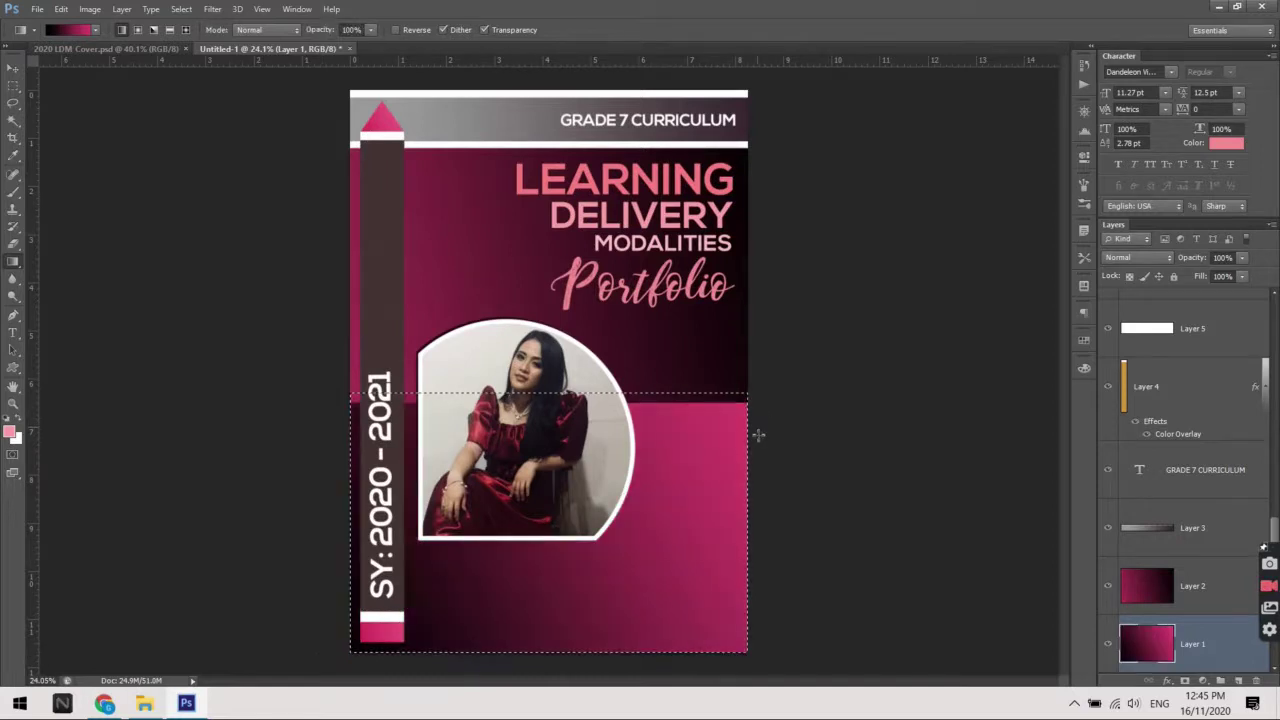
# Clear the selection and fit the whole cover in the window
pyautogui.hotkey('ctrl', '-')
pyautogui.hotkey('ctrl', '0')
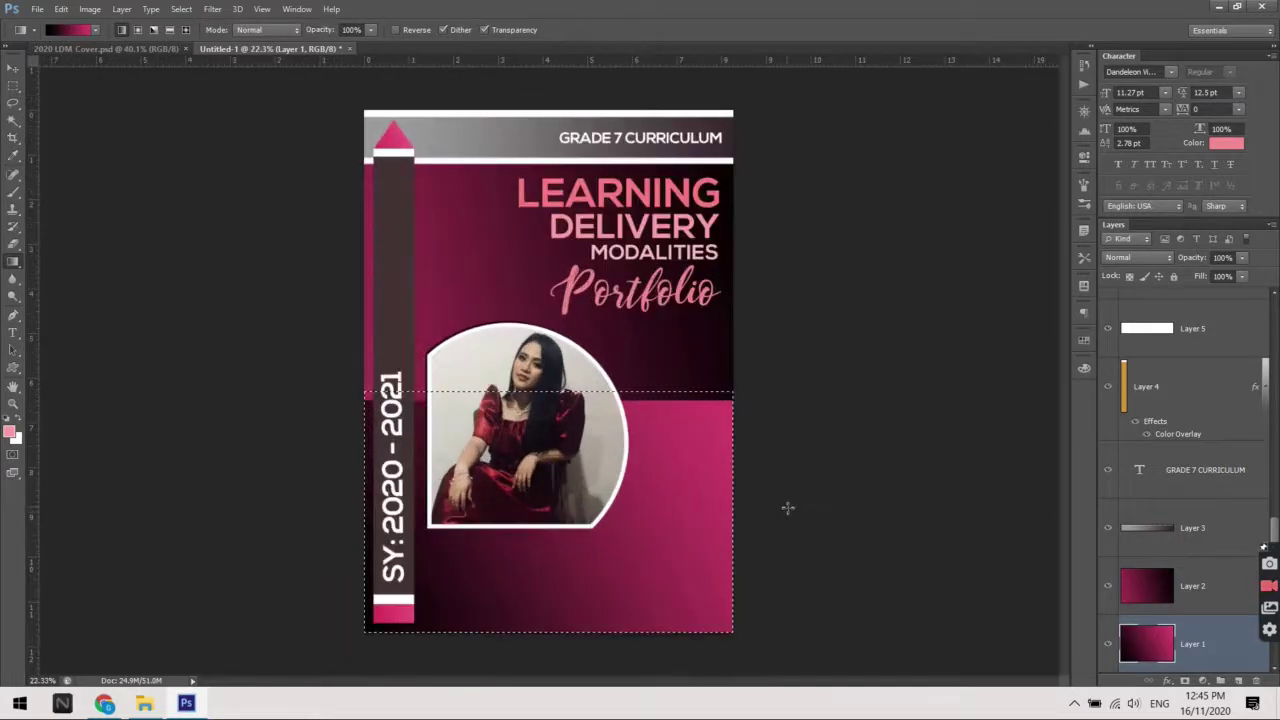
pyautogui.hotkey('ctrl', 'd')
pyautogui.hotkey('ctrl', '-')
pyautogui.hotkey('ctrl', '0')
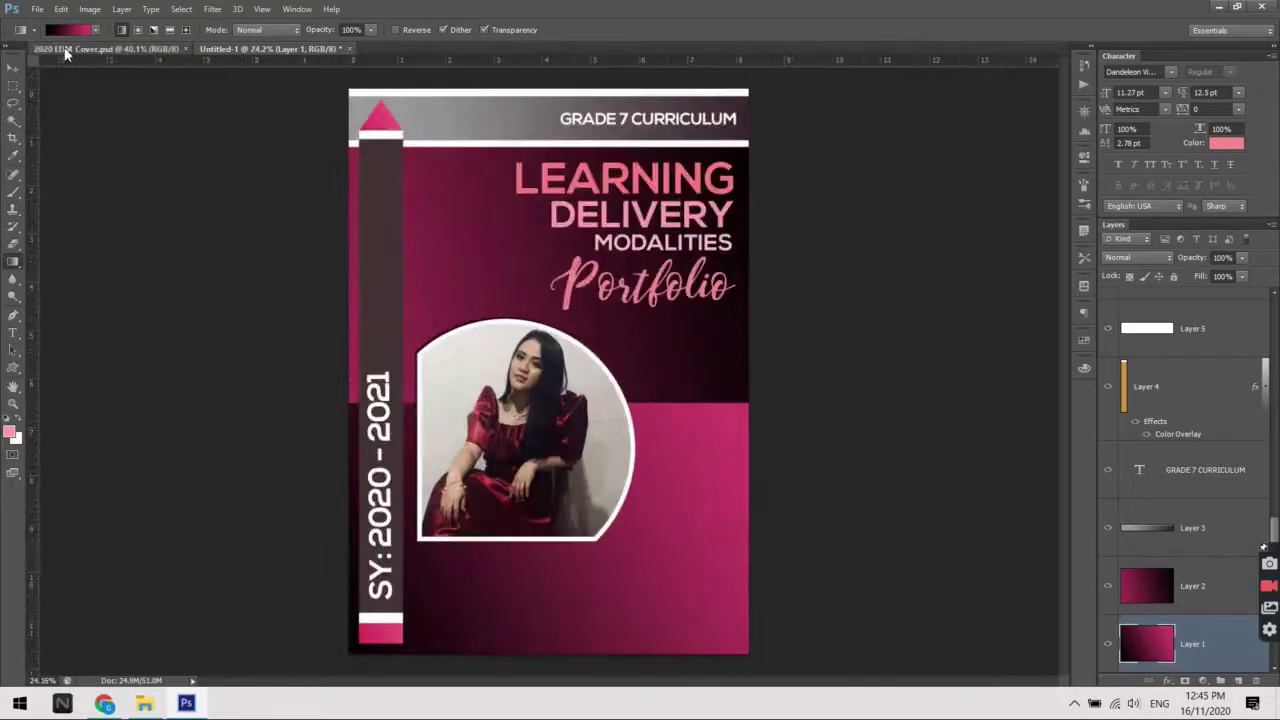
# Compare against the 2020 LDM Cover reference, dismiss the error, and return to Untitled-1
pyautogui.click(65, 50)
pyautogui.hotkey('ctrl', '0')
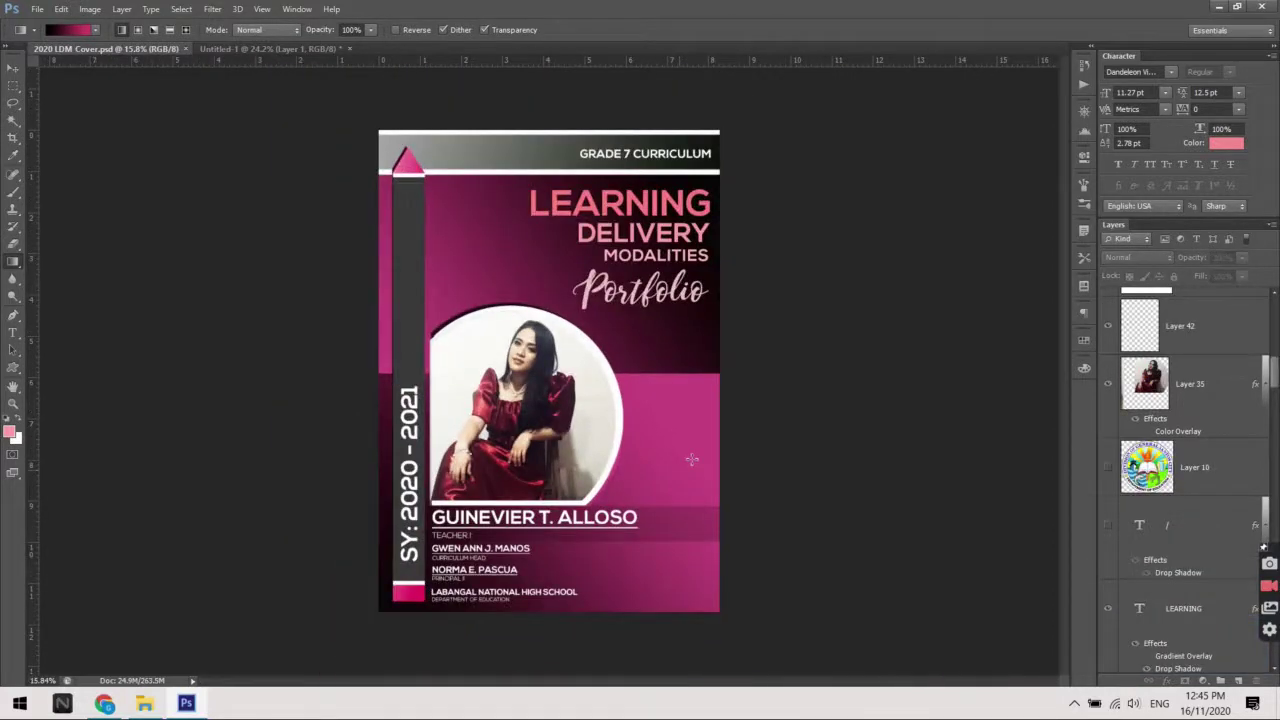
pyautogui.hotkey('ctrl', '+')
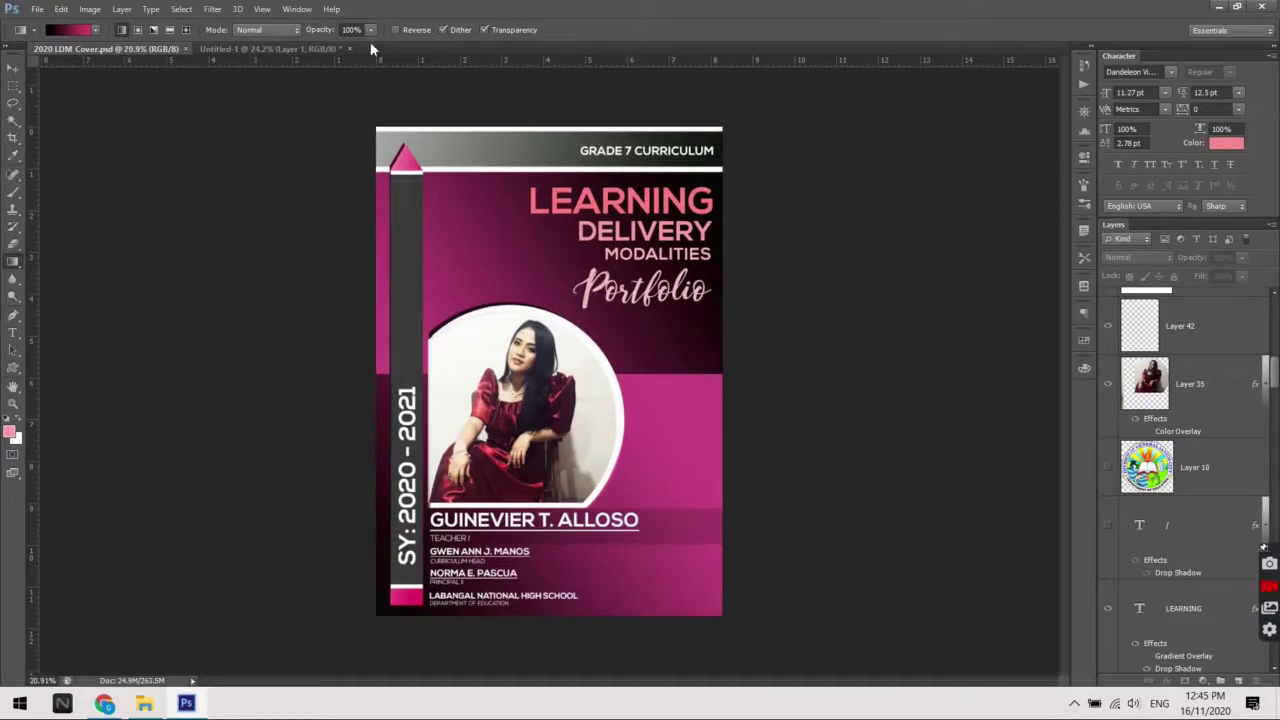
pyautogui.click(163, 115)
pyautogui.click(608, 265)
pyautogui.click(289, 47)
pyautogui.hotkey('ctrl', '-')
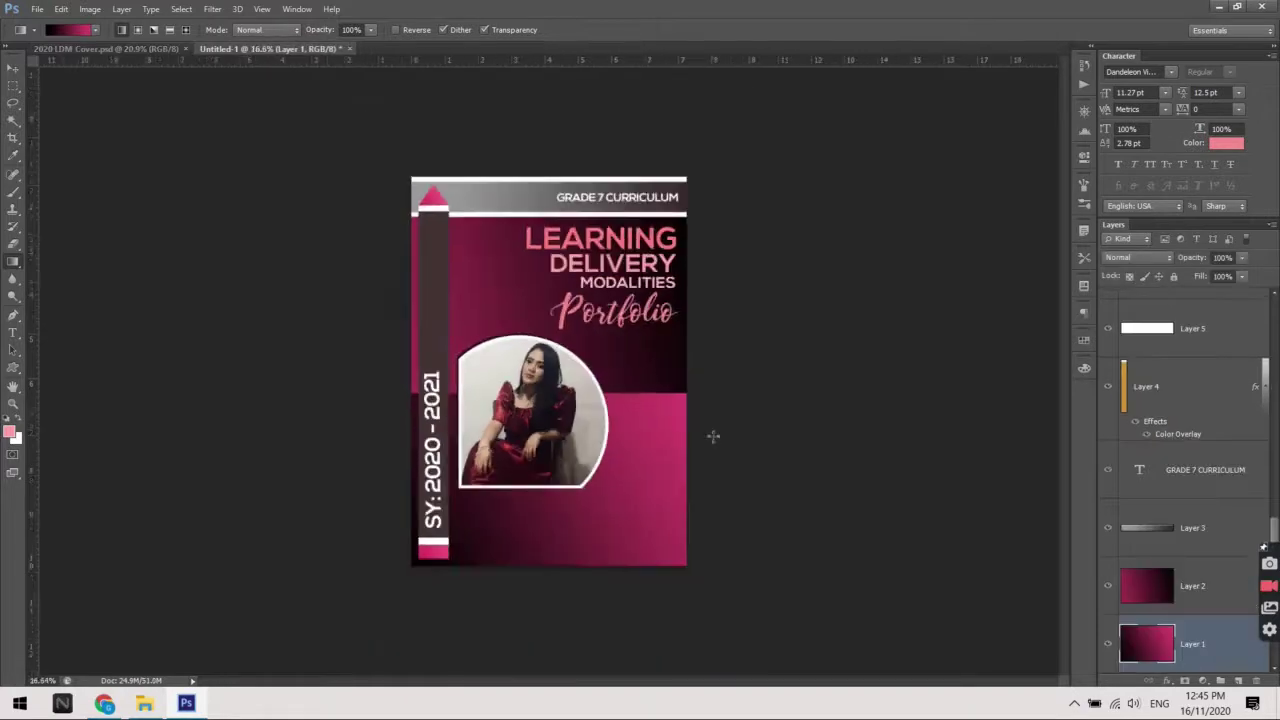
pyautogui.press('v')
pyautogui.hotkey('ctrl', '0')
# Move the circular photo up slightly and shrink it a little from a corner
pyautogui.click(594, 442)
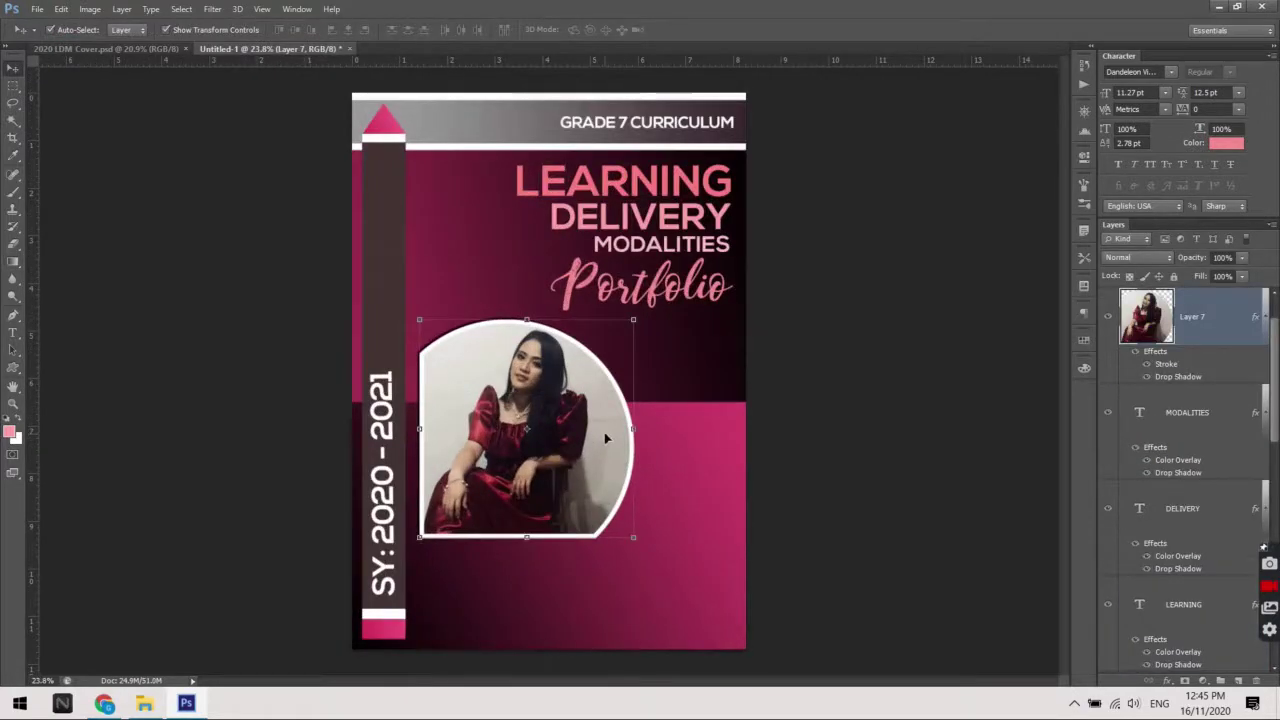
pyautogui.moveTo(602, 421); pyautogui.dragTo(602, 403)
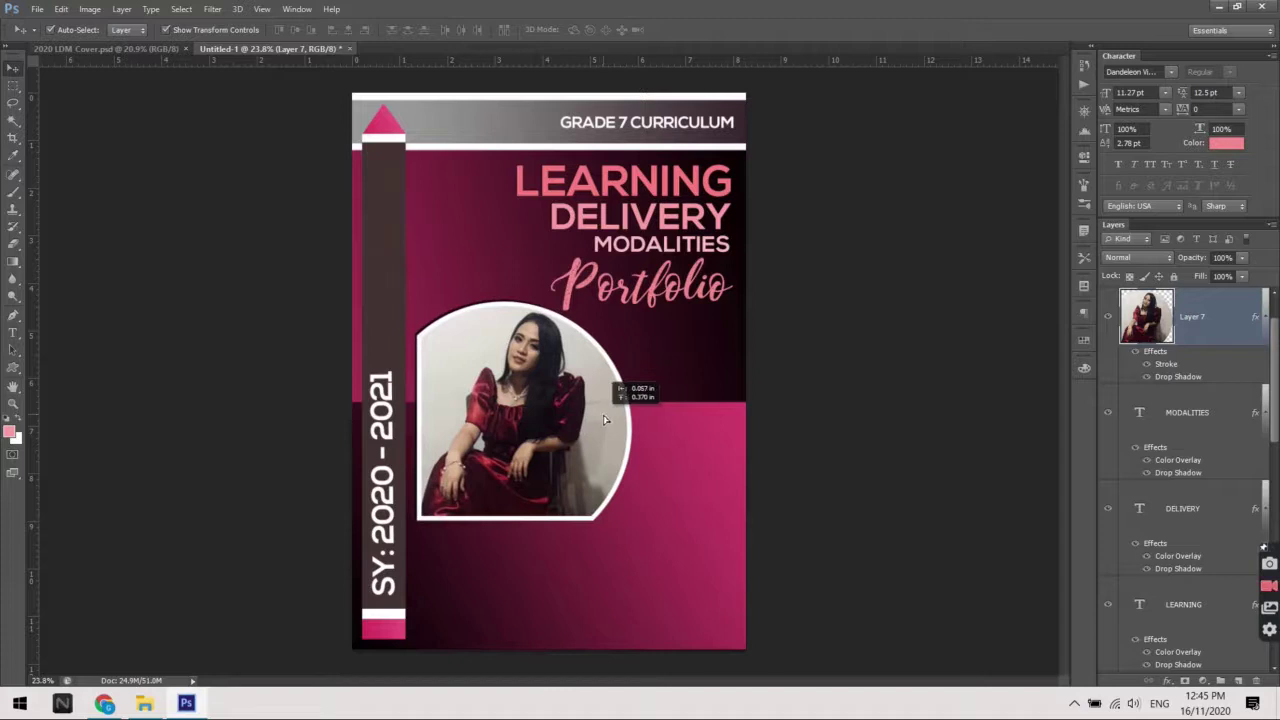
pyautogui.moveTo(633, 300); pyautogui.dragTo(620, 318)
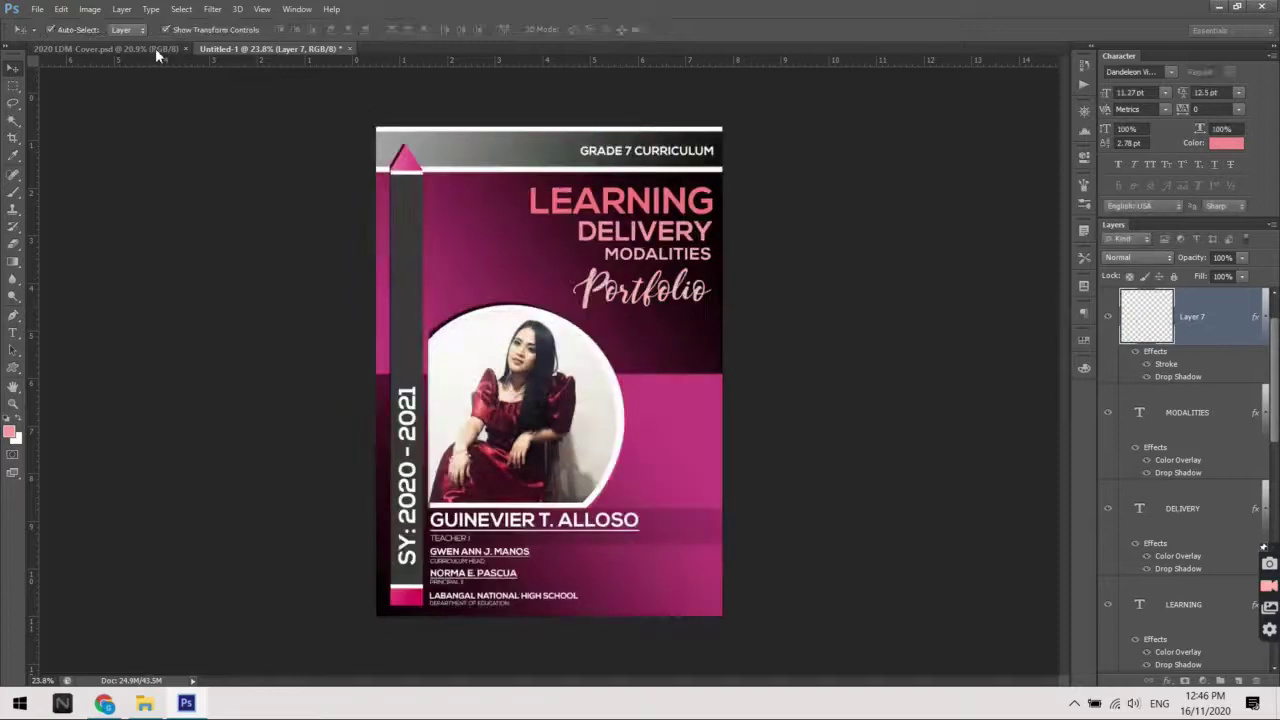
# Check the name banner's opacity on the reference cover, then return to Untitled-1
pyautogui.scroll(2, 447, 605)
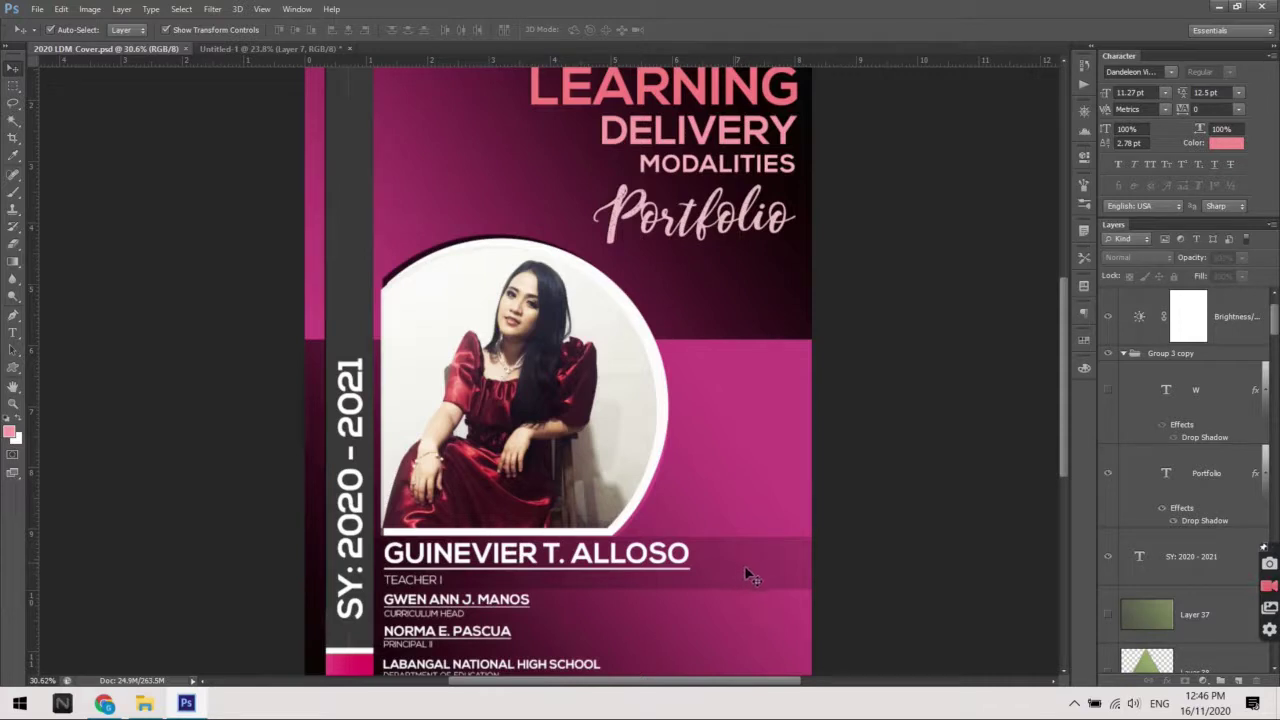
pyautogui.click(762, 564)
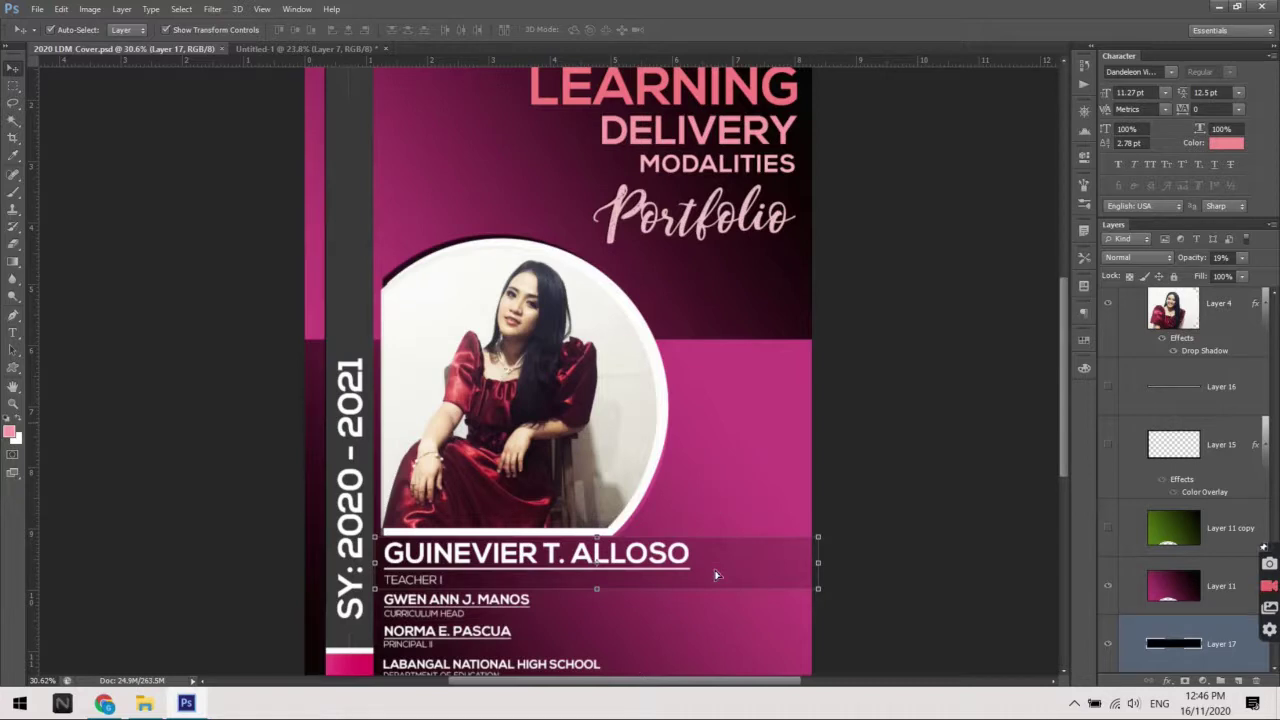
pyautogui.moveTo(517, 370)
pyautogui.mouseDown()
pyautogui.moveTo(202, 45)
pyautogui.moveTo(249, 51)
pyautogui.moveTo(1162, 579)
pyautogui.mouseUp()
pyautogui.click(1108, 645)
pyautogui.click(1108, 645)
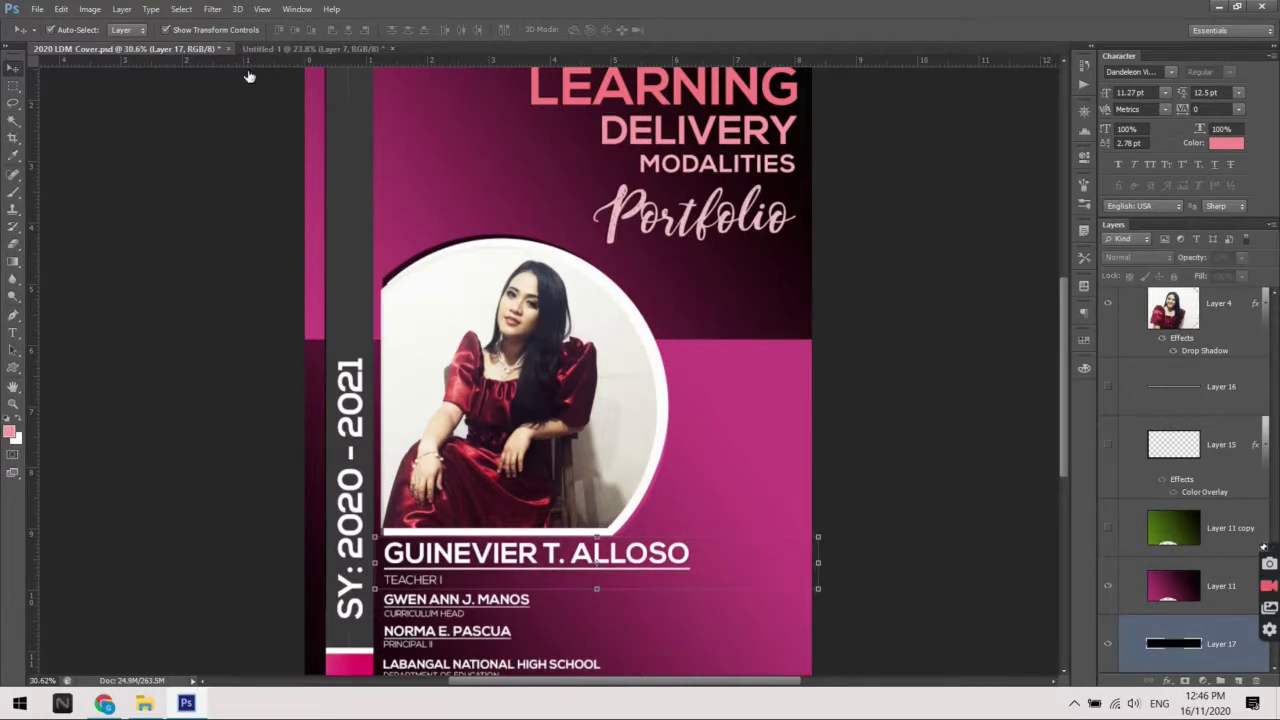
pyautogui.click(269, 49)
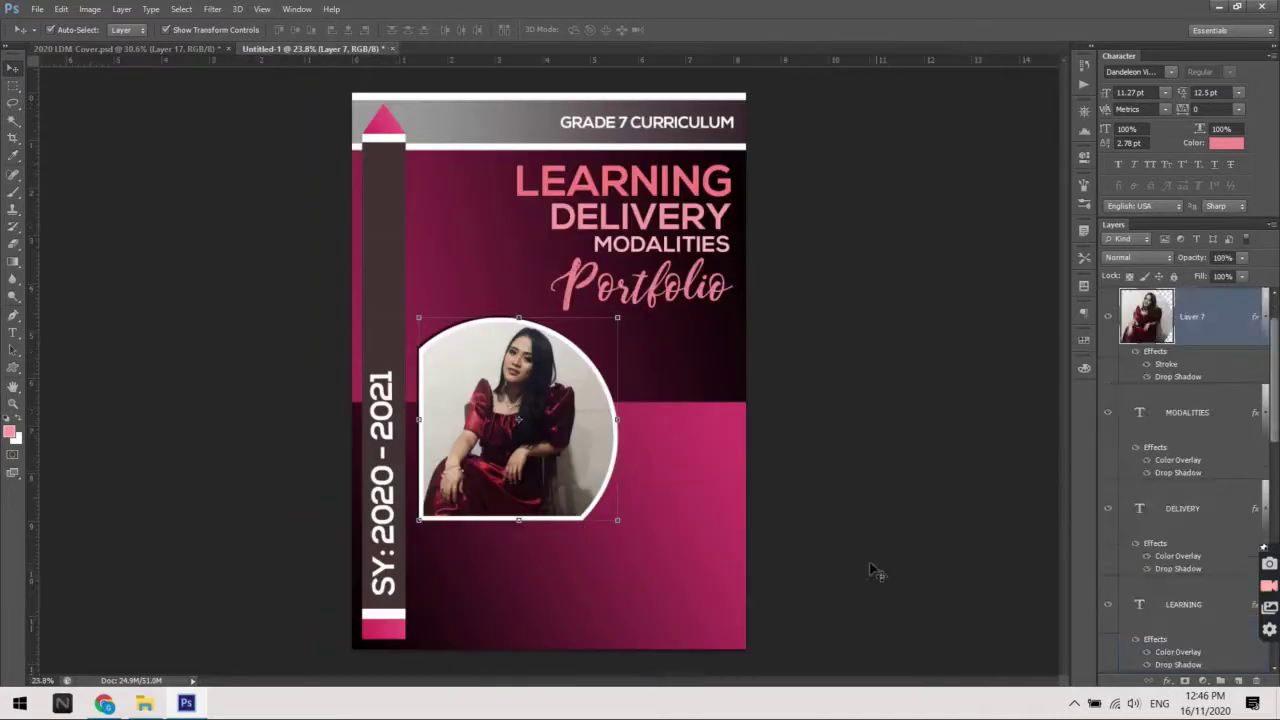
# Fill a wide band across the lower cover with black on a new Layer 8
pyautogui.scroll(2, 712, 585)
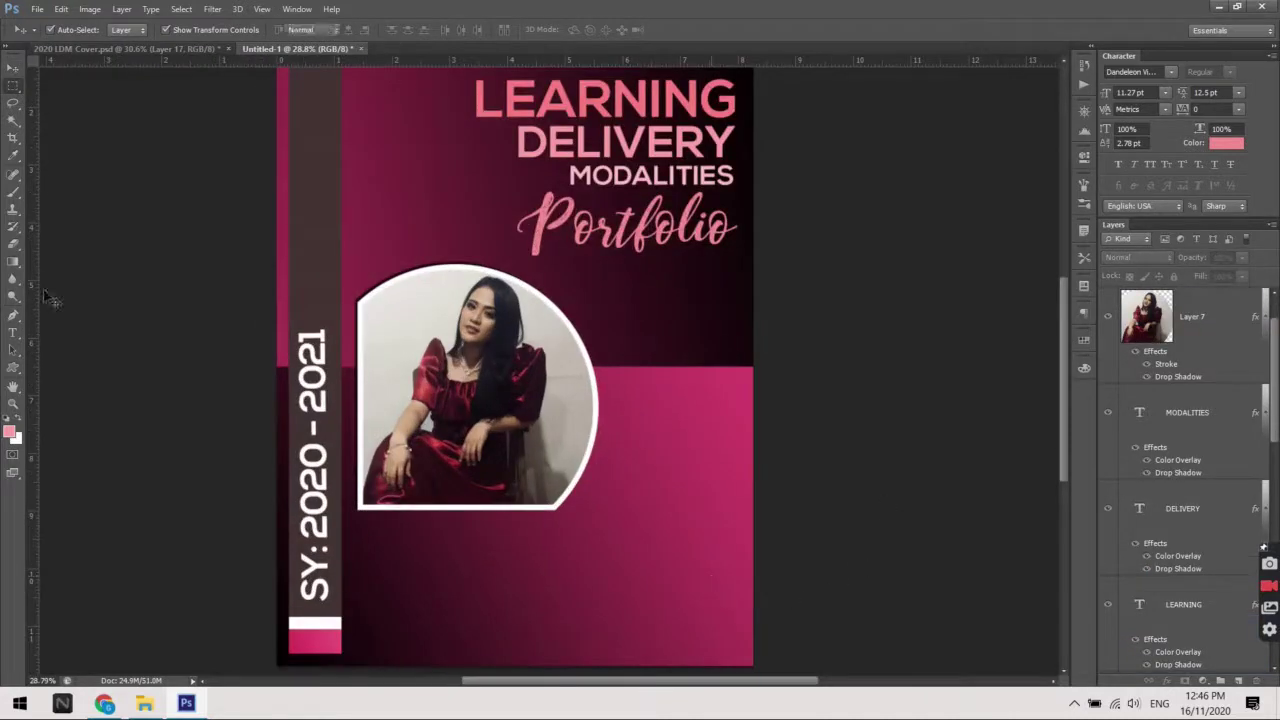
pyautogui.press('m')
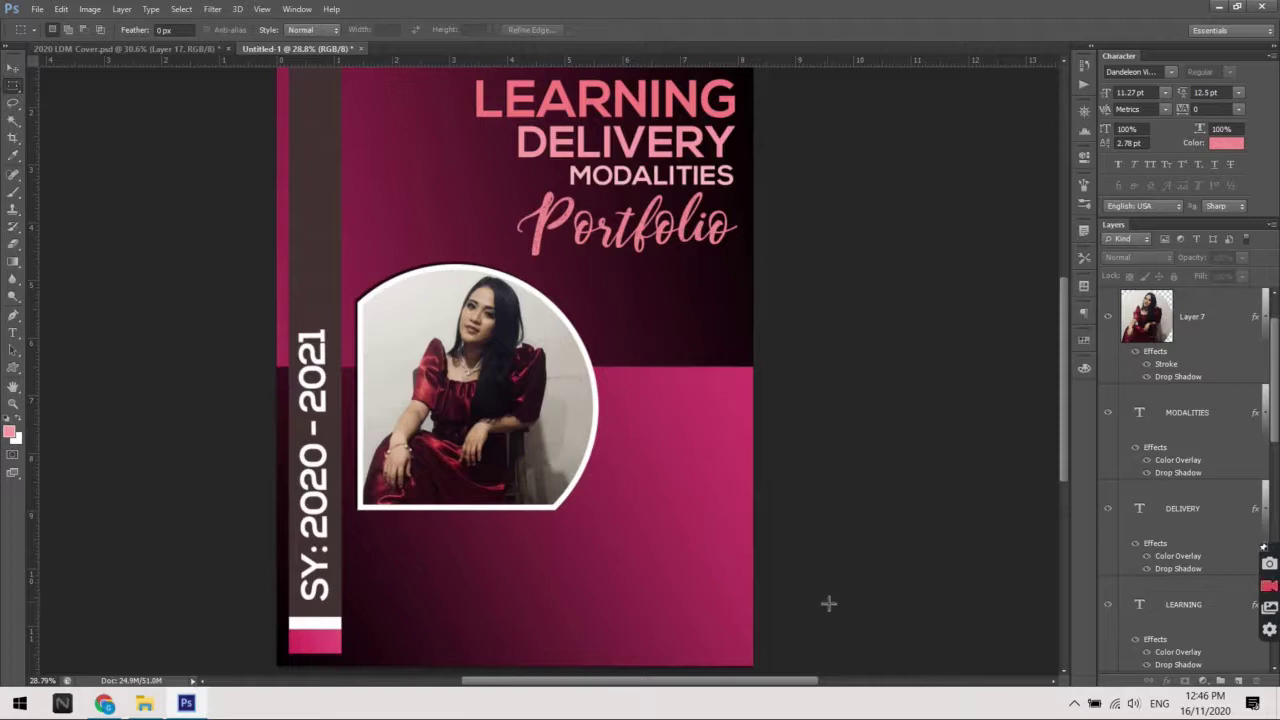
pyautogui.moveTo(752, 577); pyautogui.dragTo(250, 522)
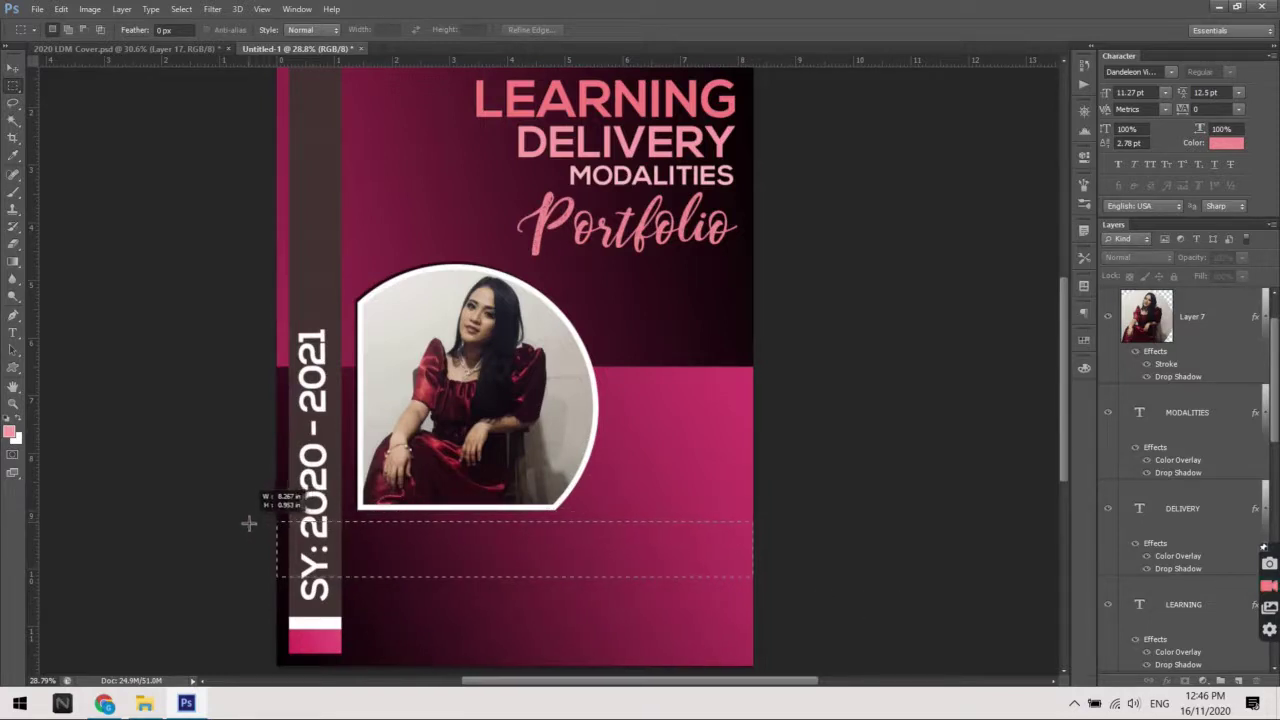
pyautogui.moveTo(250, 522); pyautogui.dragTo(250, 522)
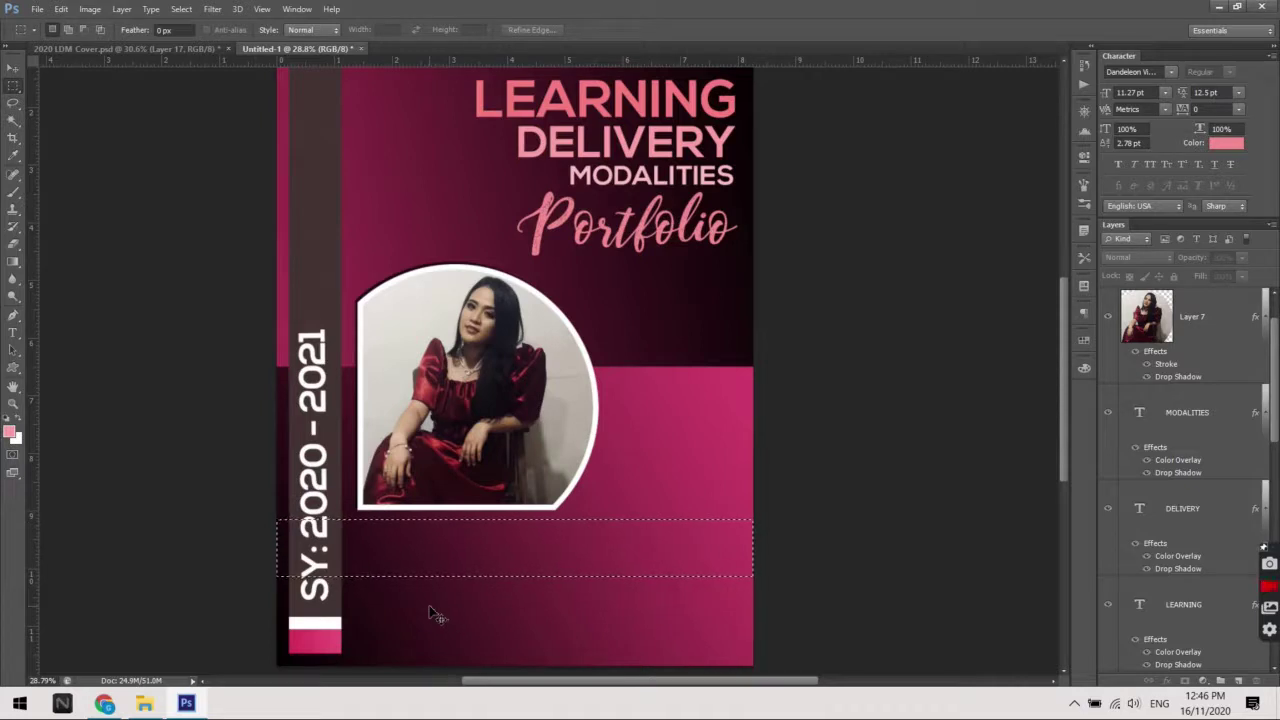
pyautogui.hotkey('ctrl', 'shift', 'n')
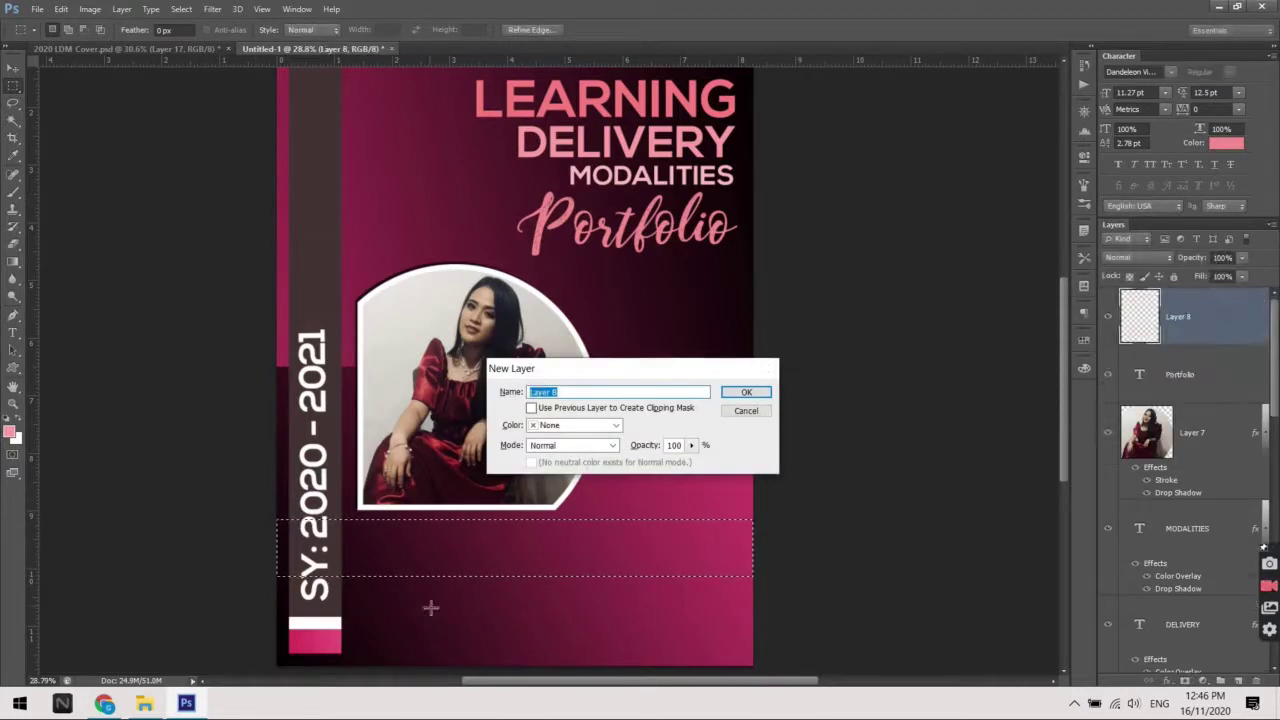
pyautogui.press('Return')
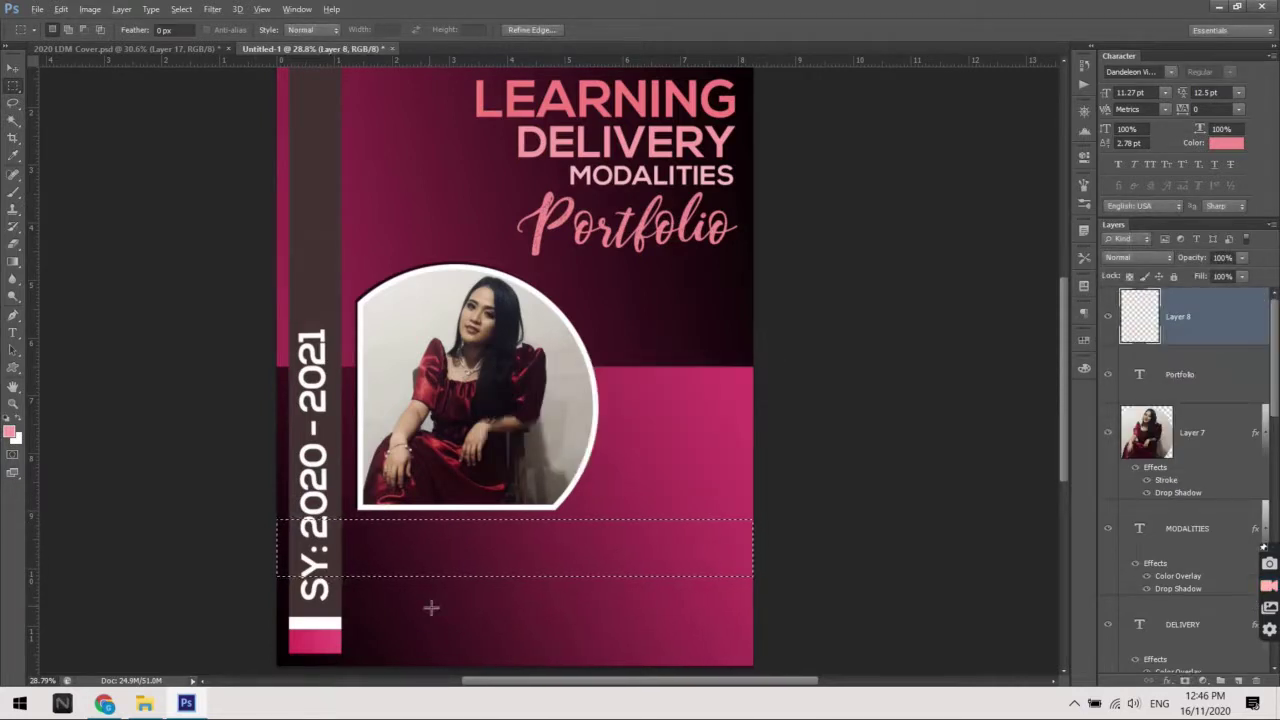
pyautogui.hotkey('alt', 'BackSpace')
pyautogui.hotkey('ctrl', 'BackSpace')
pyautogui.press('d')
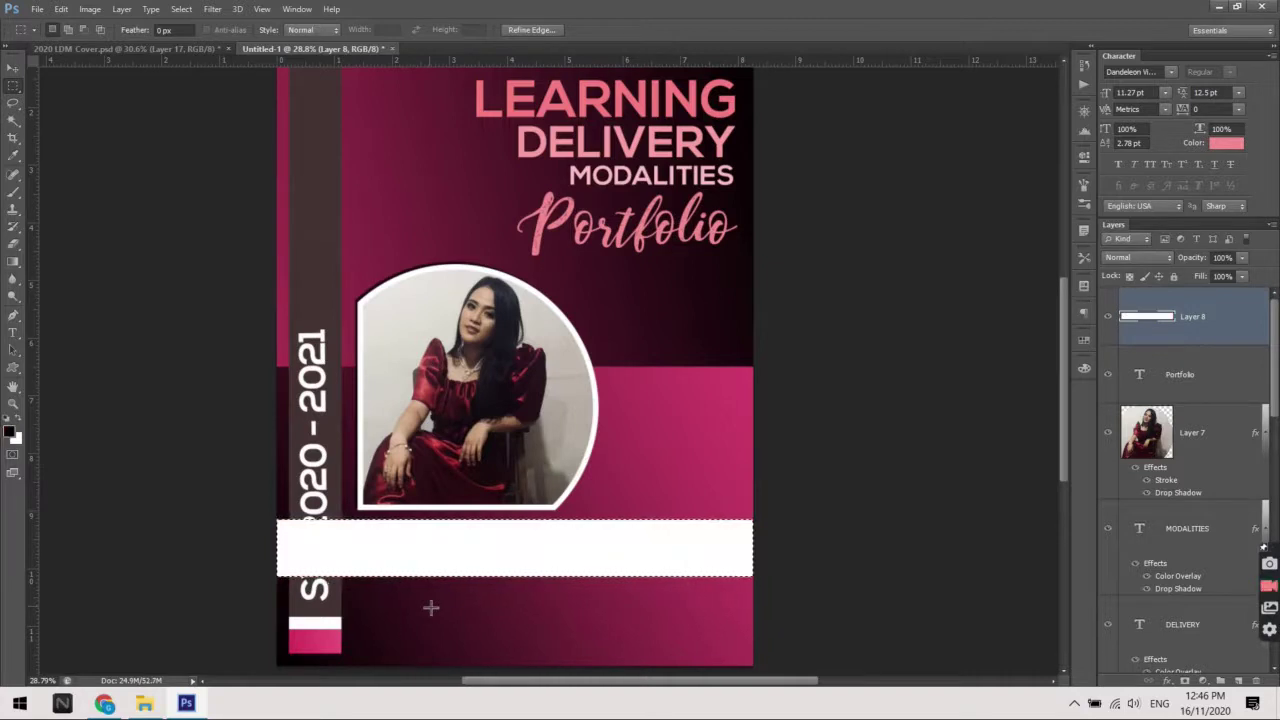
pyautogui.hotkey('alt', 'BackSpace')
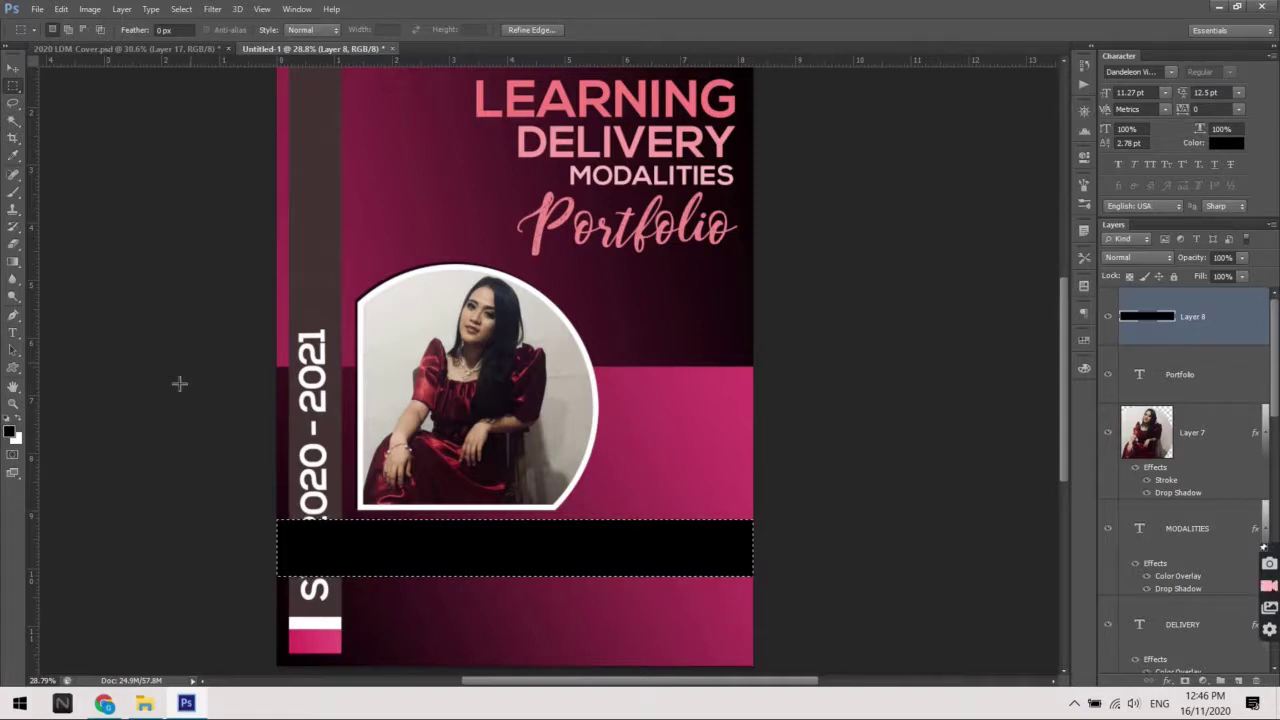
# Place Layer 8 beneath the SY: 2020 - 2021 text and lower its opacity
pyautogui.click(650, 550)
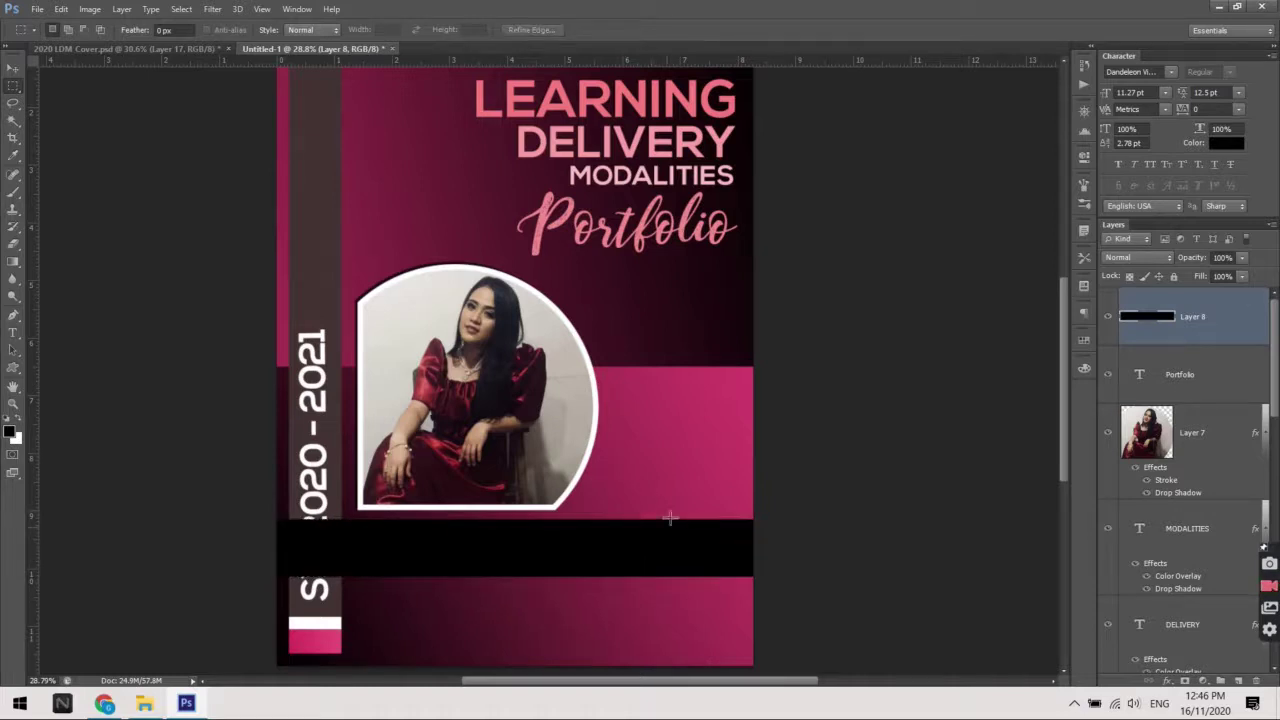
pyautogui.press('v')
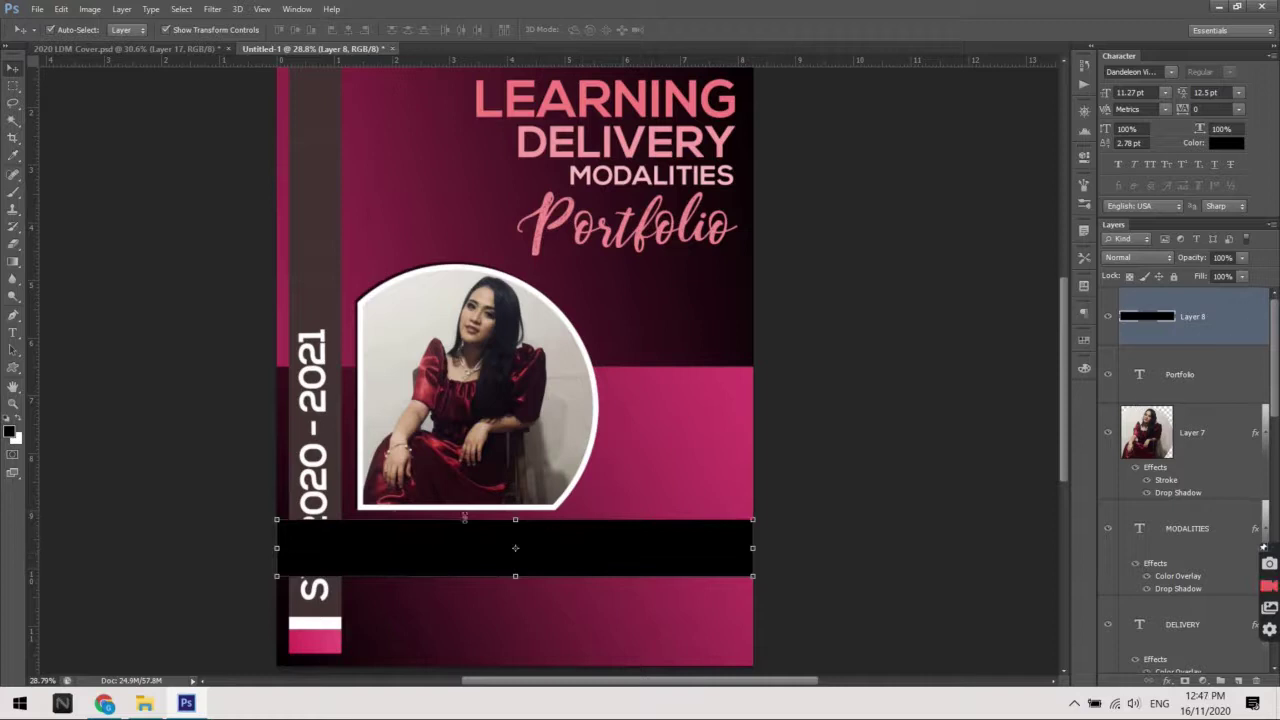
pyautogui.click(326, 496)
pyautogui.click(703, 553)
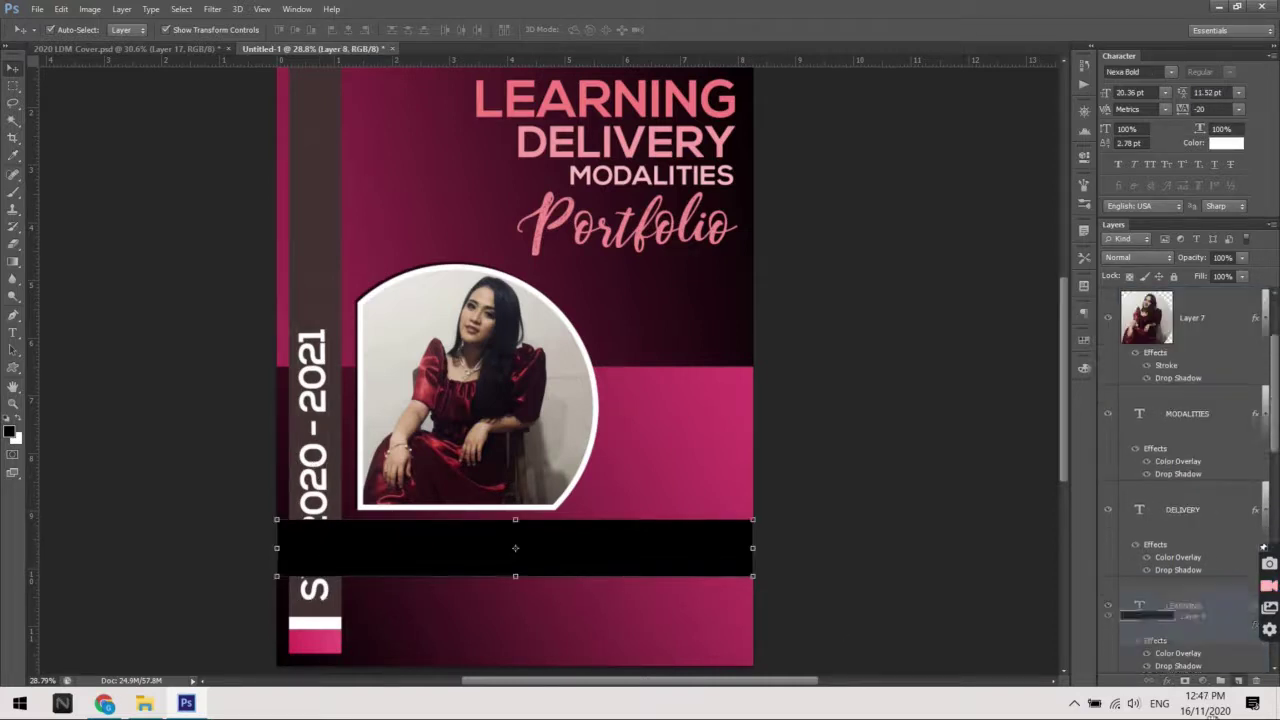
pyautogui.moveTo(1170, 650)
pyautogui.mouseDown()
pyautogui.moveTo(1170, 470)
pyautogui.moveTo(1221, 556)
pyautogui.mouseUp()
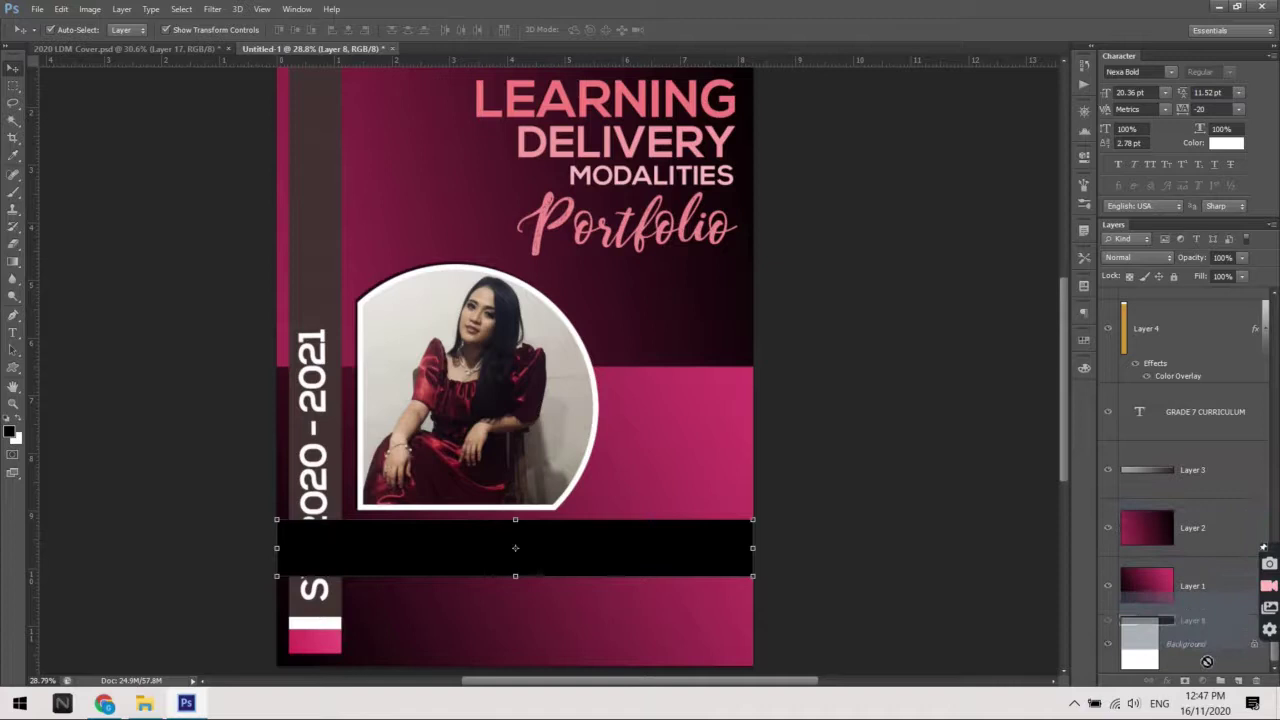
pyautogui.moveTo(1221, 567); pyautogui.dragTo(1205, 393)
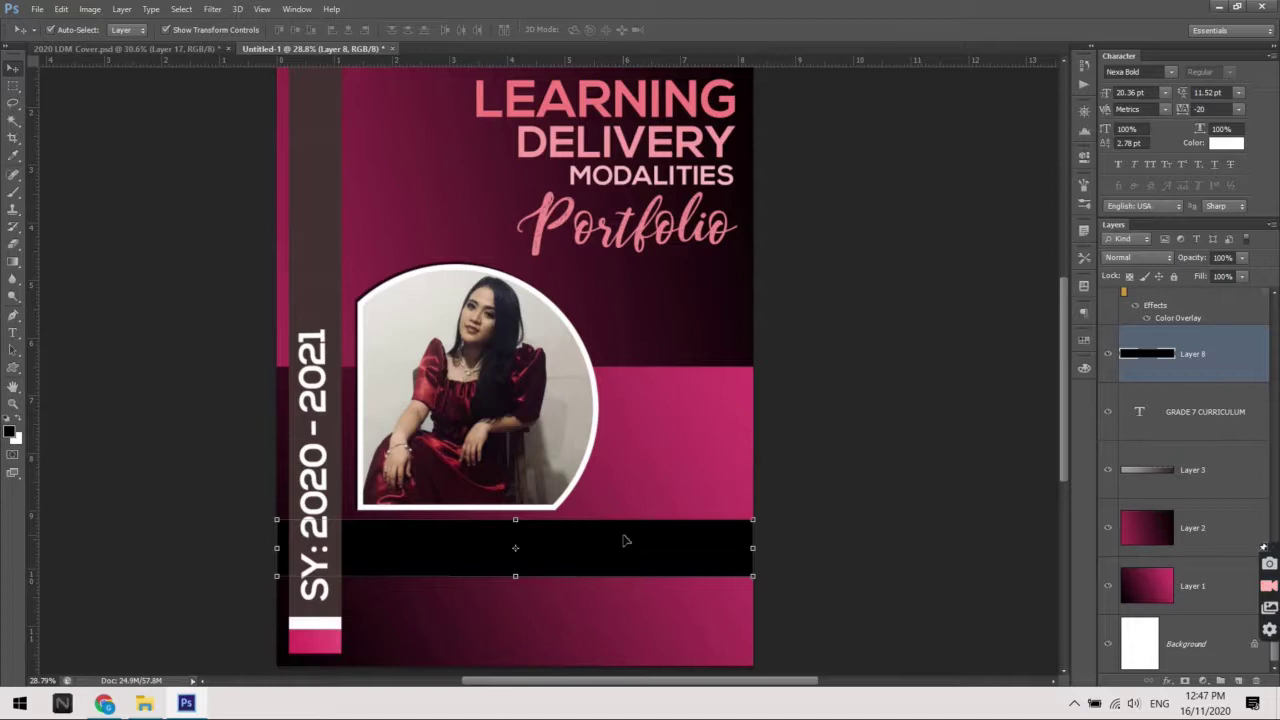
pyautogui.press('Up')
pyautogui.press('Up')
pyautogui.press('Up')
pyautogui.press('Up')
pyautogui.press('Down')
pyautogui.moveTo(1200, 260); pyautogui.dragTo(1157, 268)
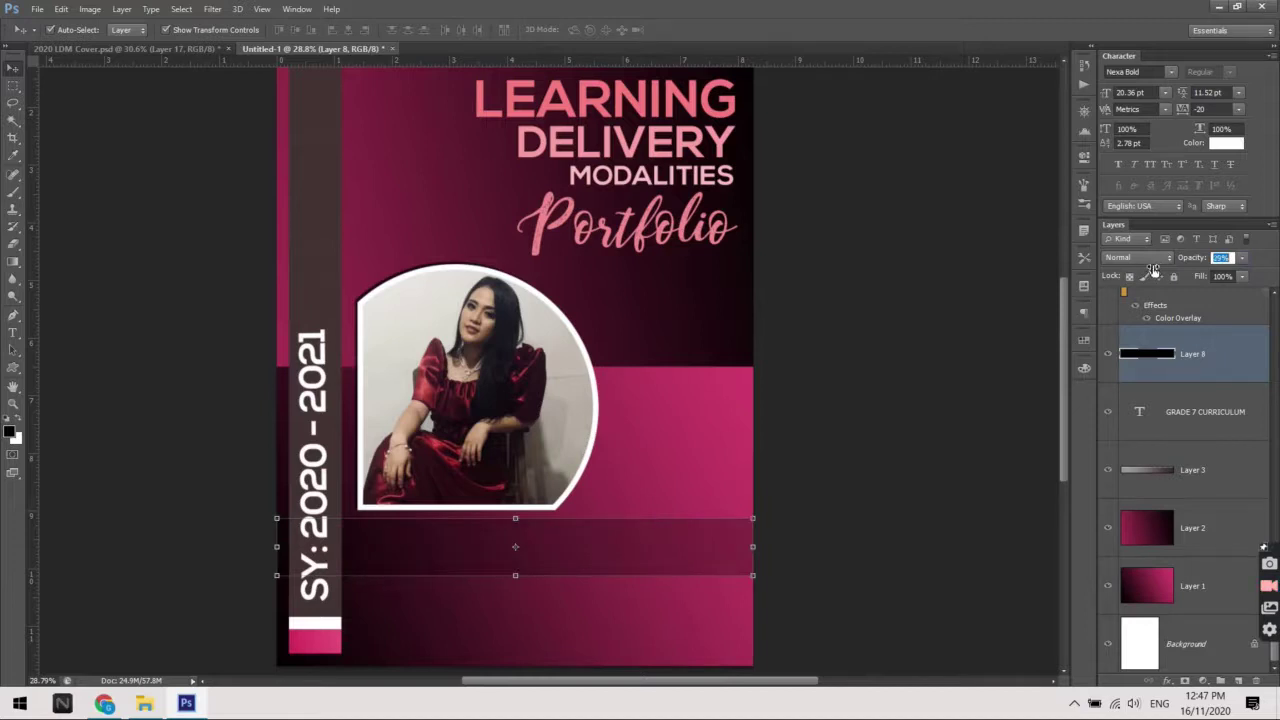
pyautogui.click(862, 381)
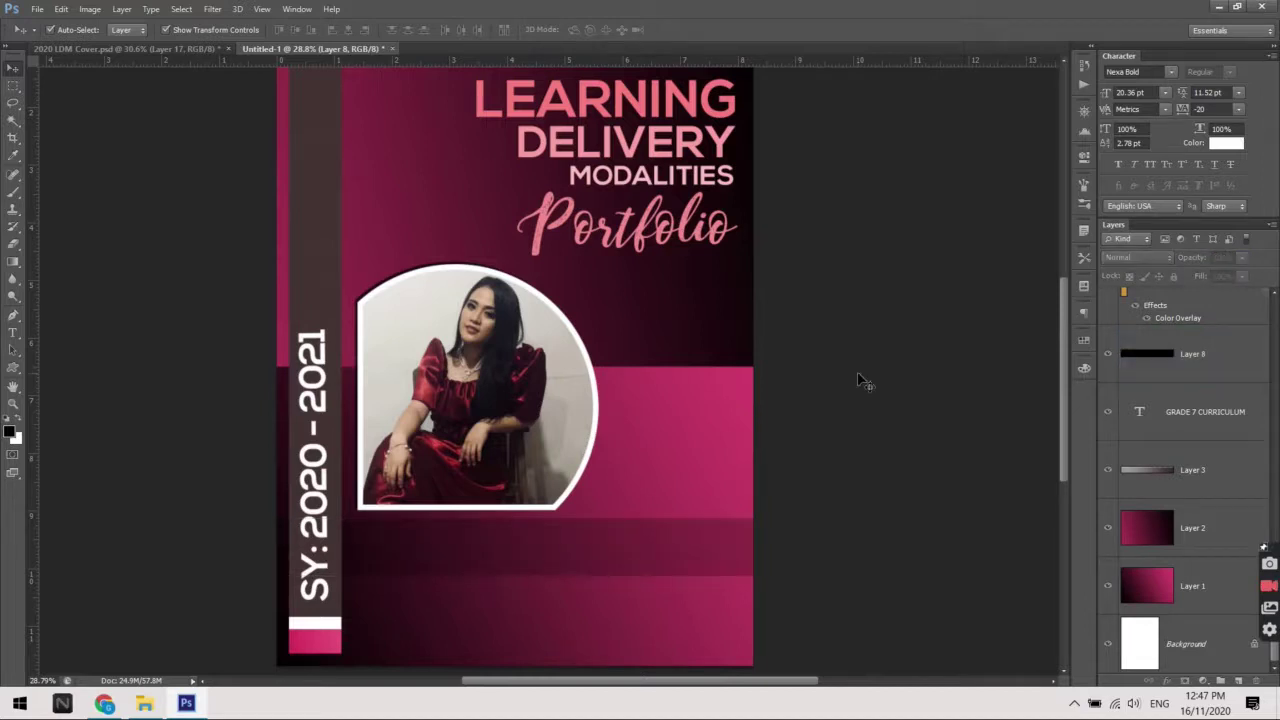
# Select the circular photo and compare it against the fitted finished reference cover
pyautogui.scroll(-1, 820, 536)
pyautogui.scroll(1, 514, 557)
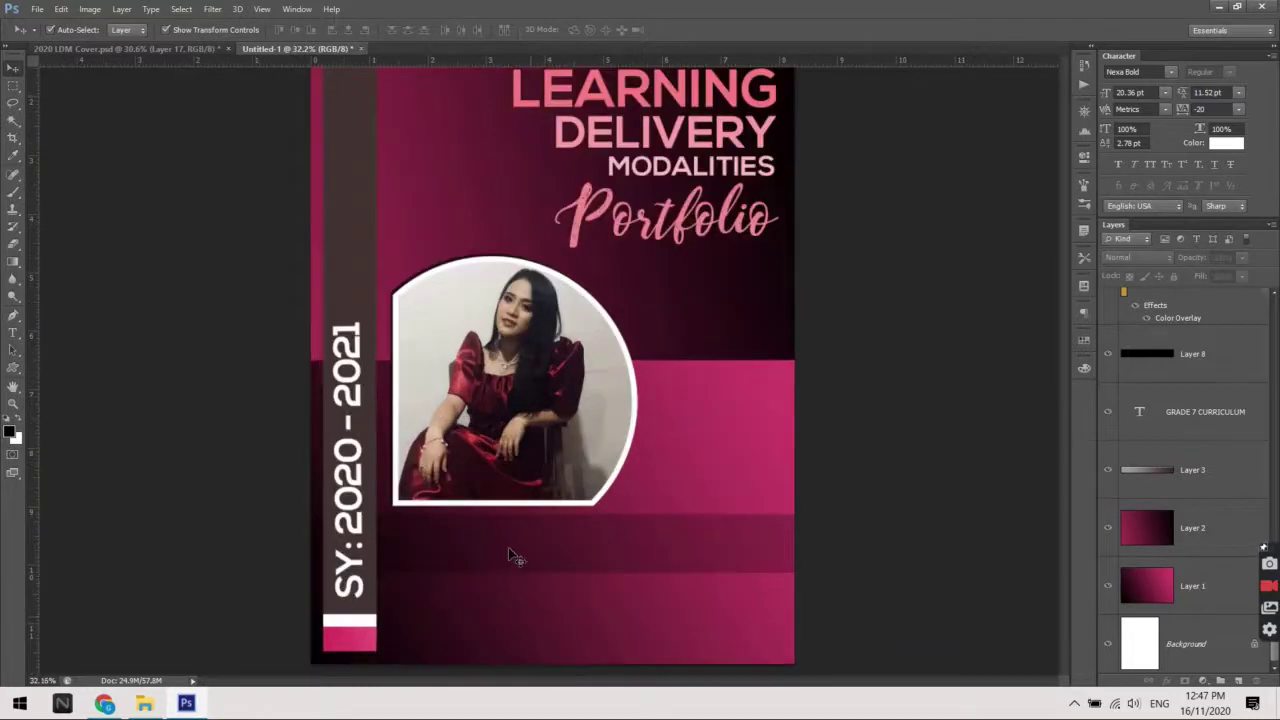
pyautogui.click(560, 437)
pyautogui.scroll(1, 560, 437)
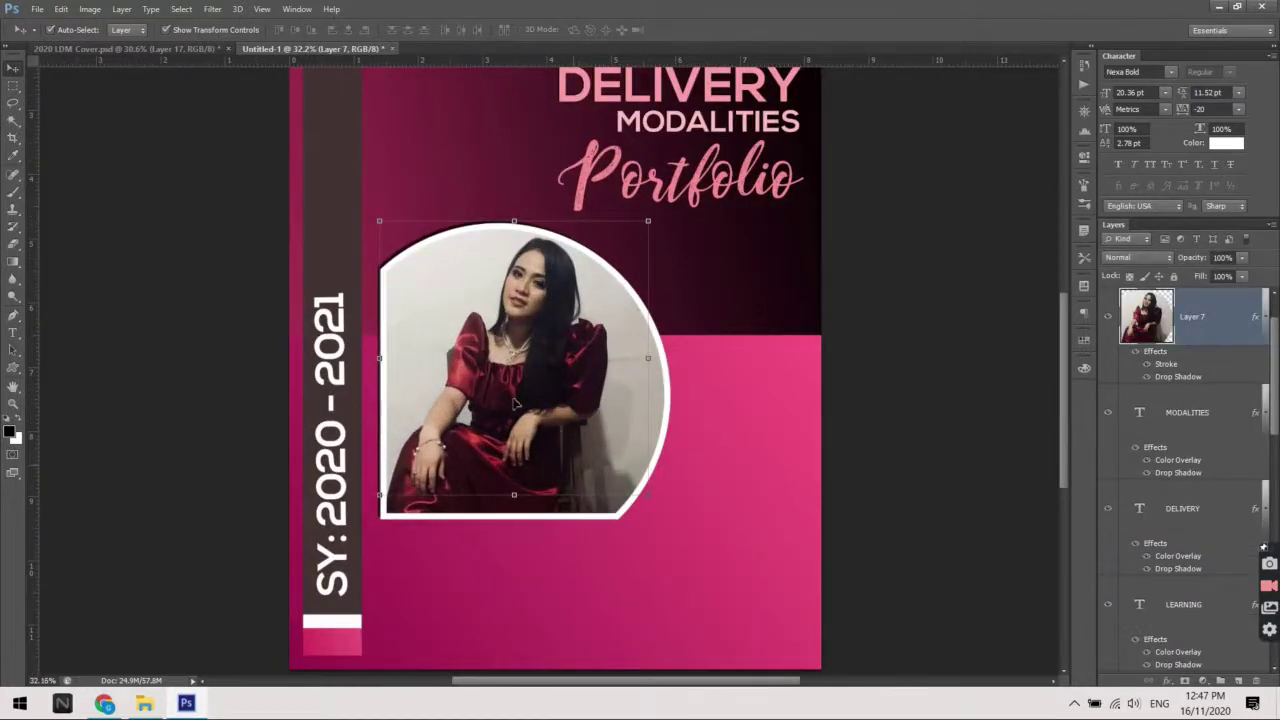
pyautogui.scroll(-2, 514, 403)
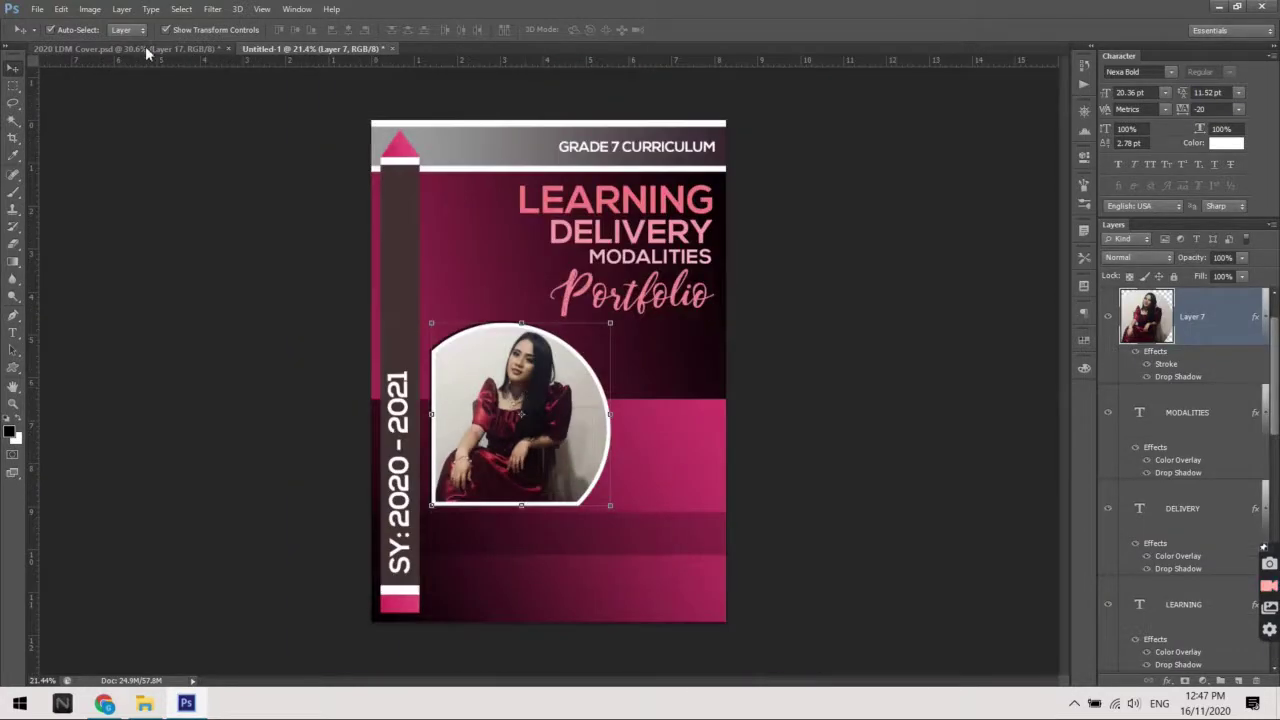
pyautogui.click(145, 46)
pyautogui.hotkey('ctrl', '0')
pyautogui.click(340, 47)
# Move the circular photo up slightly and select the translucent dark band layer
pyautogui.moveTo(573, 467); pyautogui.dragTo(684, 527)
pyautogui.click(677, 534)
pyautogui.scroll(1, 517, 540)
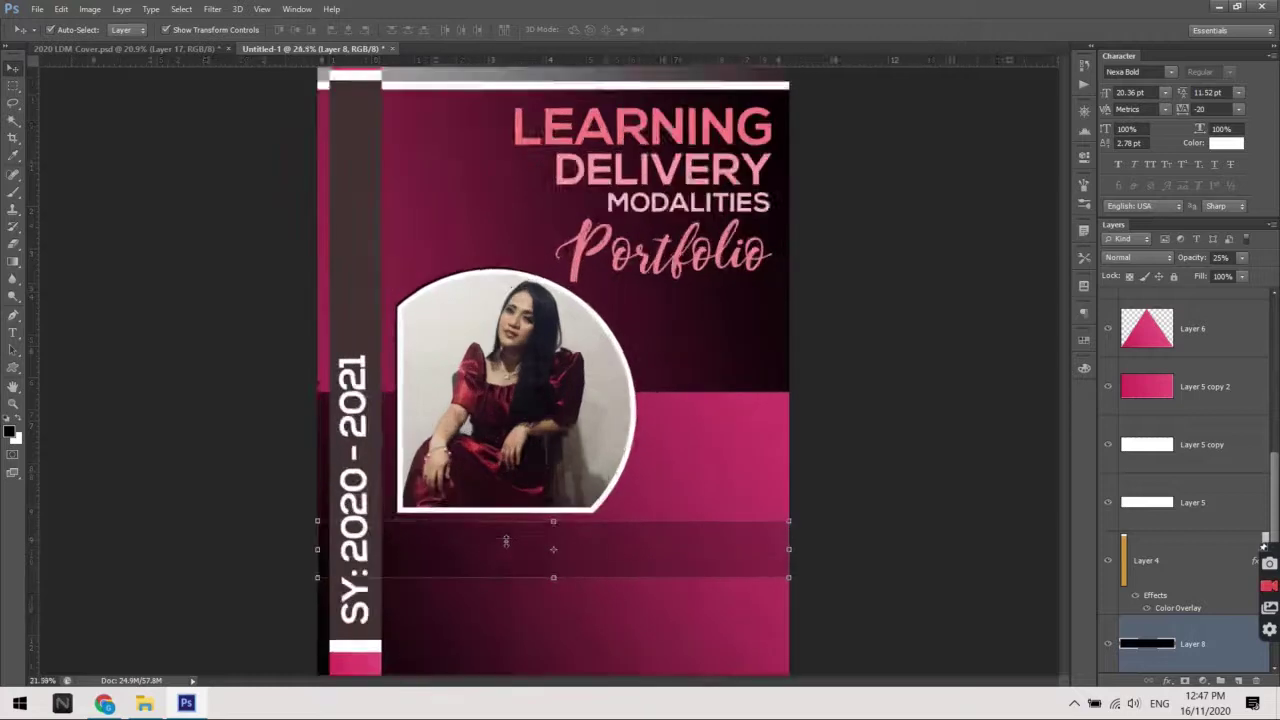
pyautogui.scroll(1, 517, 540)
pyautogui.scroll(1, 515, 558)
# Type the teacher's full name in capitals on a new text line below the photo
pyautogui.press('t')
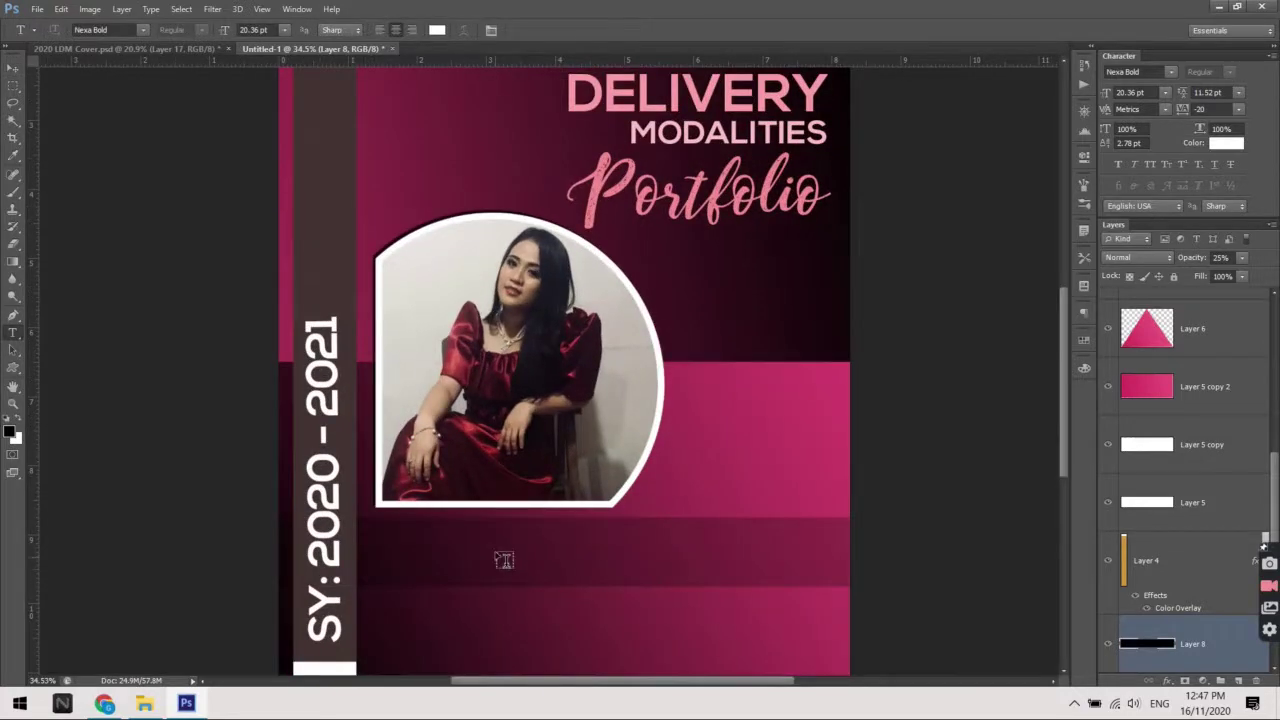
pyautogui.click(495, 540)
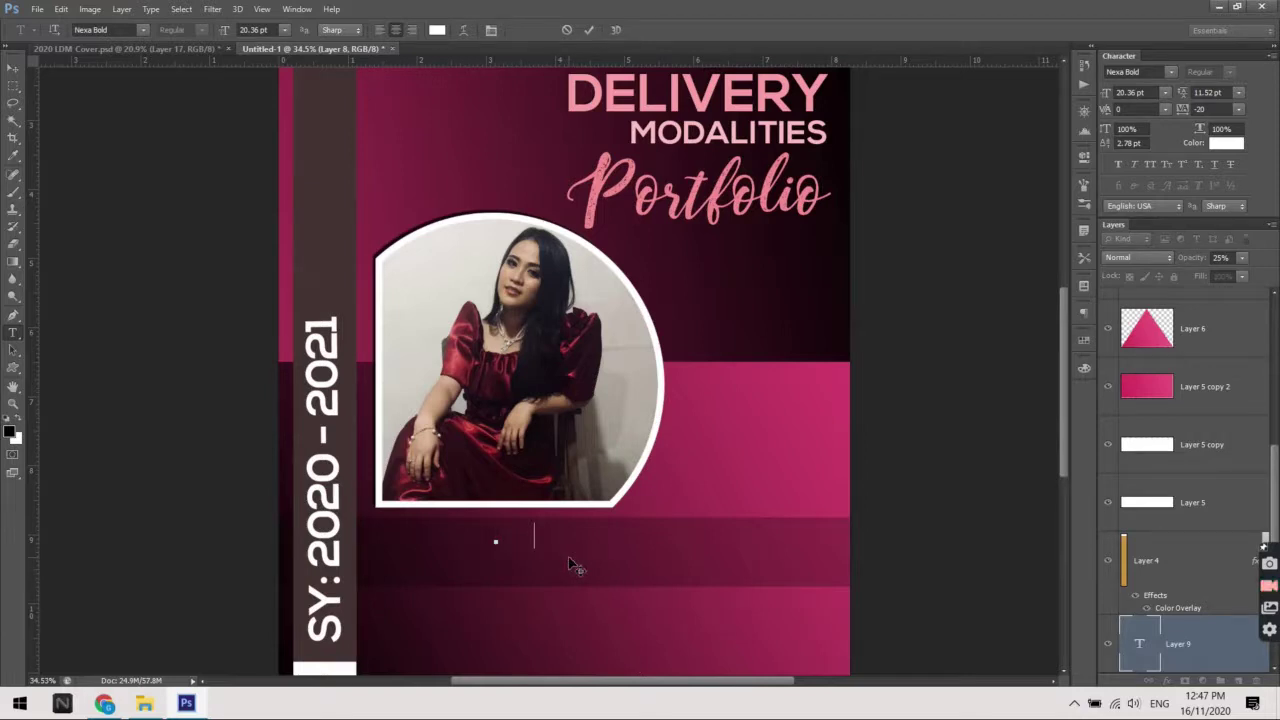
pyautogui.write('guinevef')
pyautogui.hotkey('ctrl', 'a')
pyautogui.press('capslock')
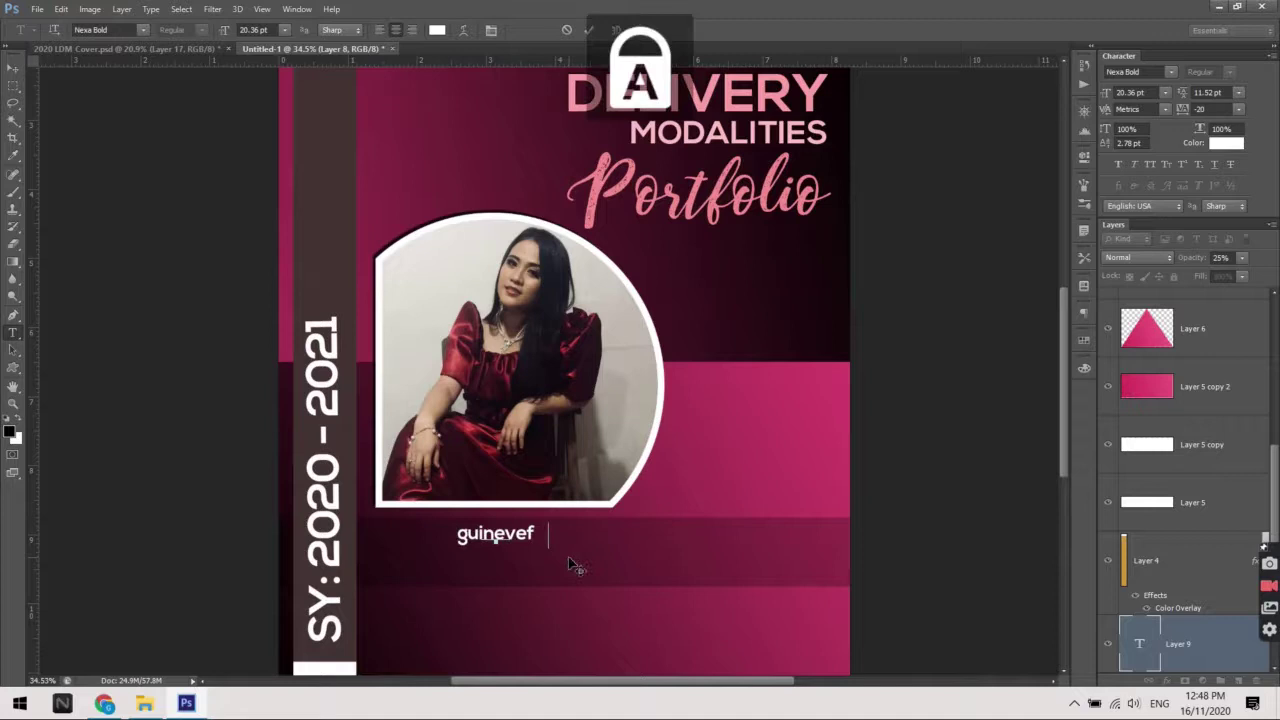
pyautogui.write('GUINEVIER')
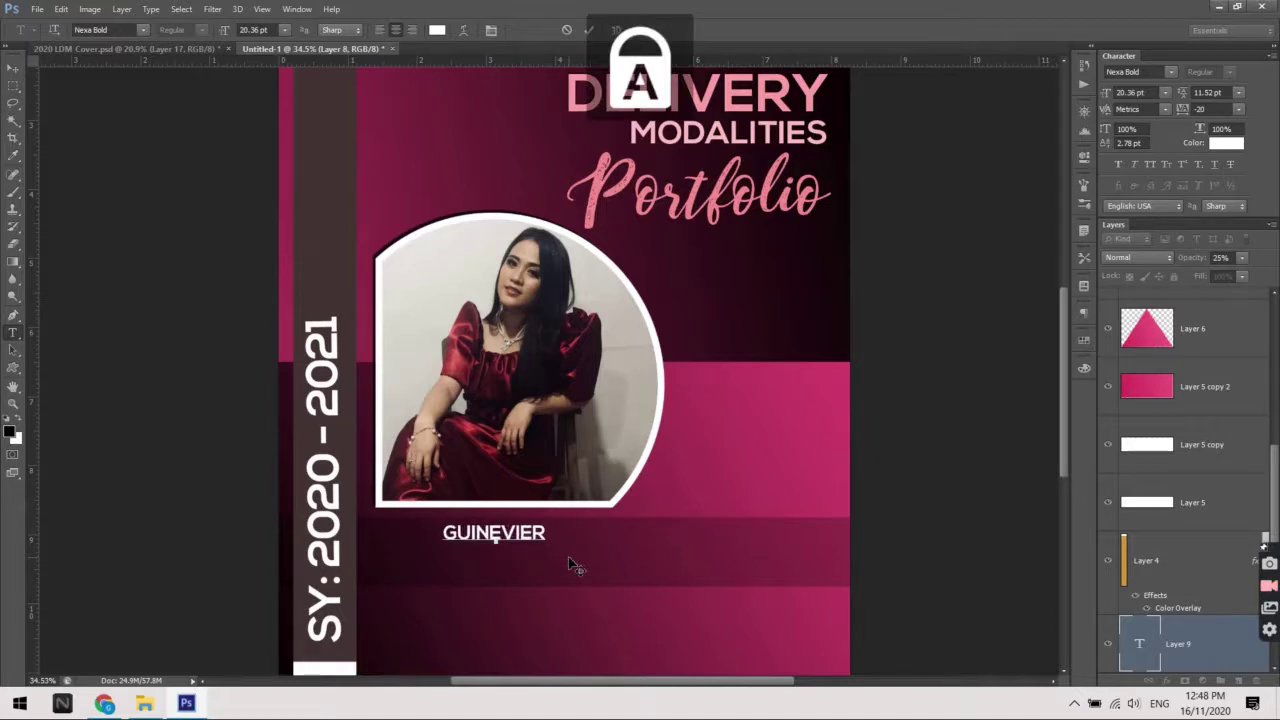
pyautogui.write(' T.')
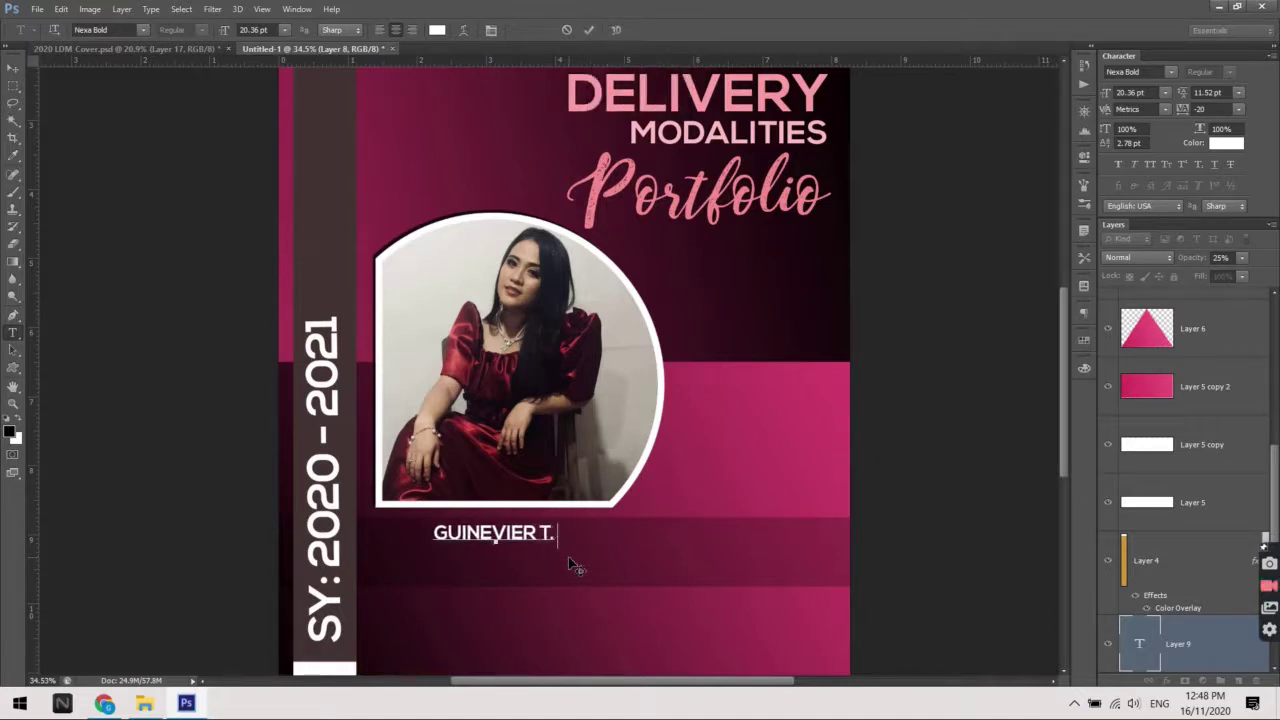
pyautogui.write(' ALLOSO')
# Set the name's kerning to Optical and tracking to 20, then commit the text
pyautogui.hotkey('ctrl', 'a')
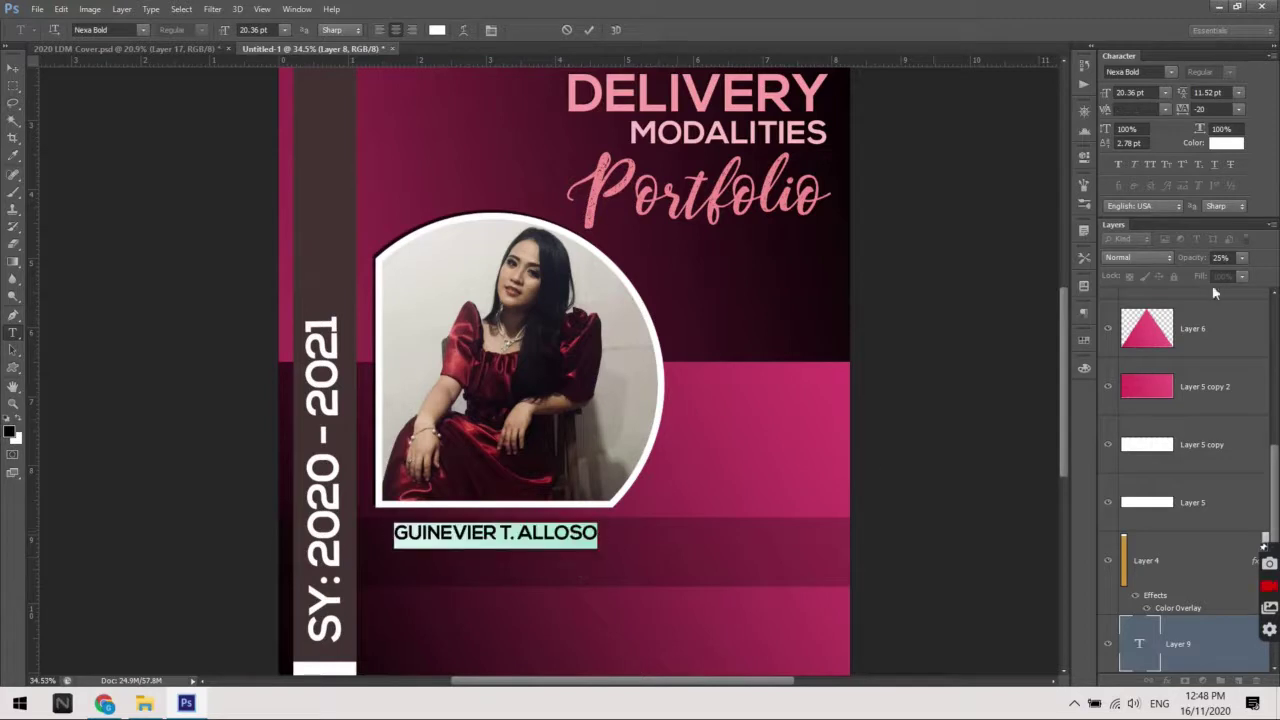
pyautogui.scroll(2, 458, 565)
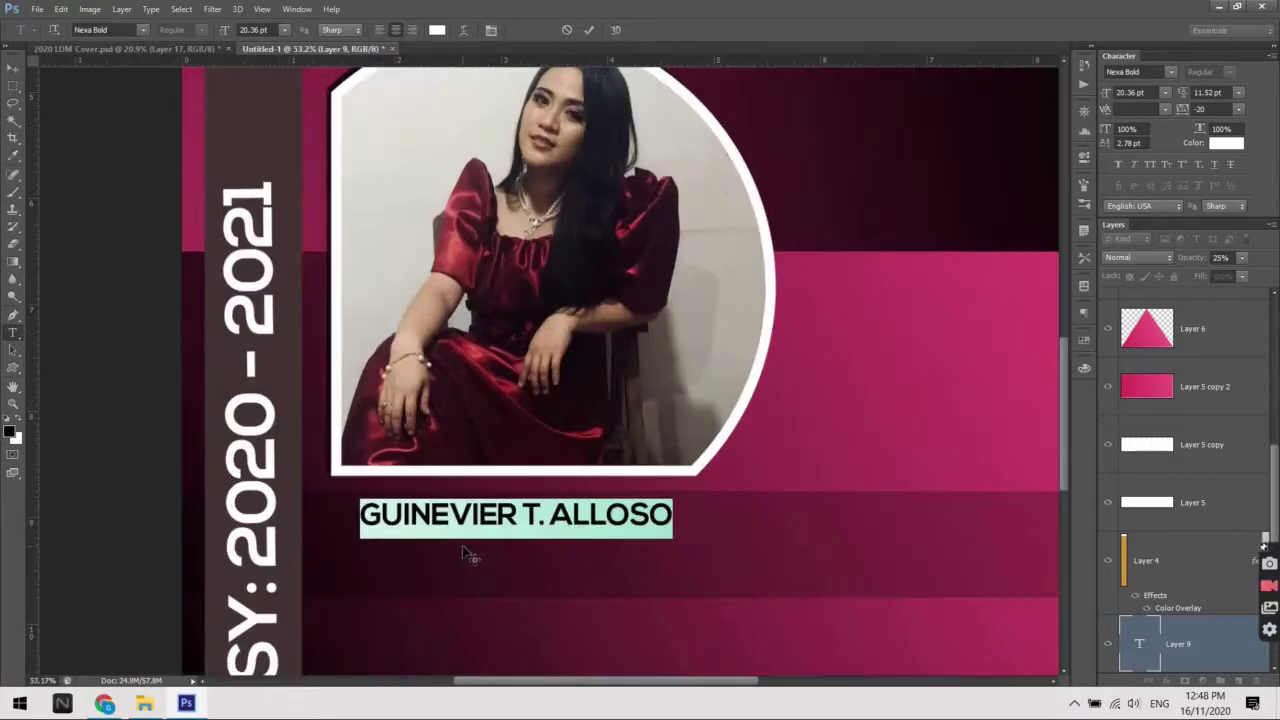
pyautogui.scroll(2, 466, 555)
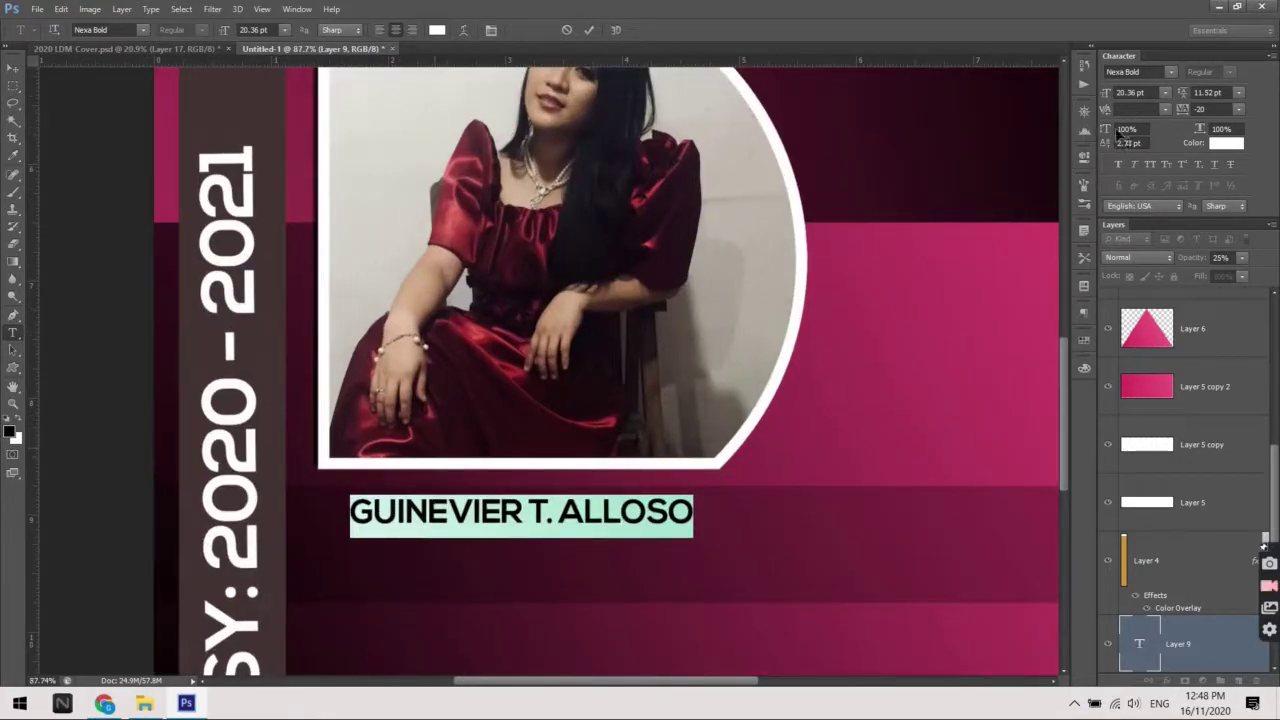
pyautogui.click(1165, 110)
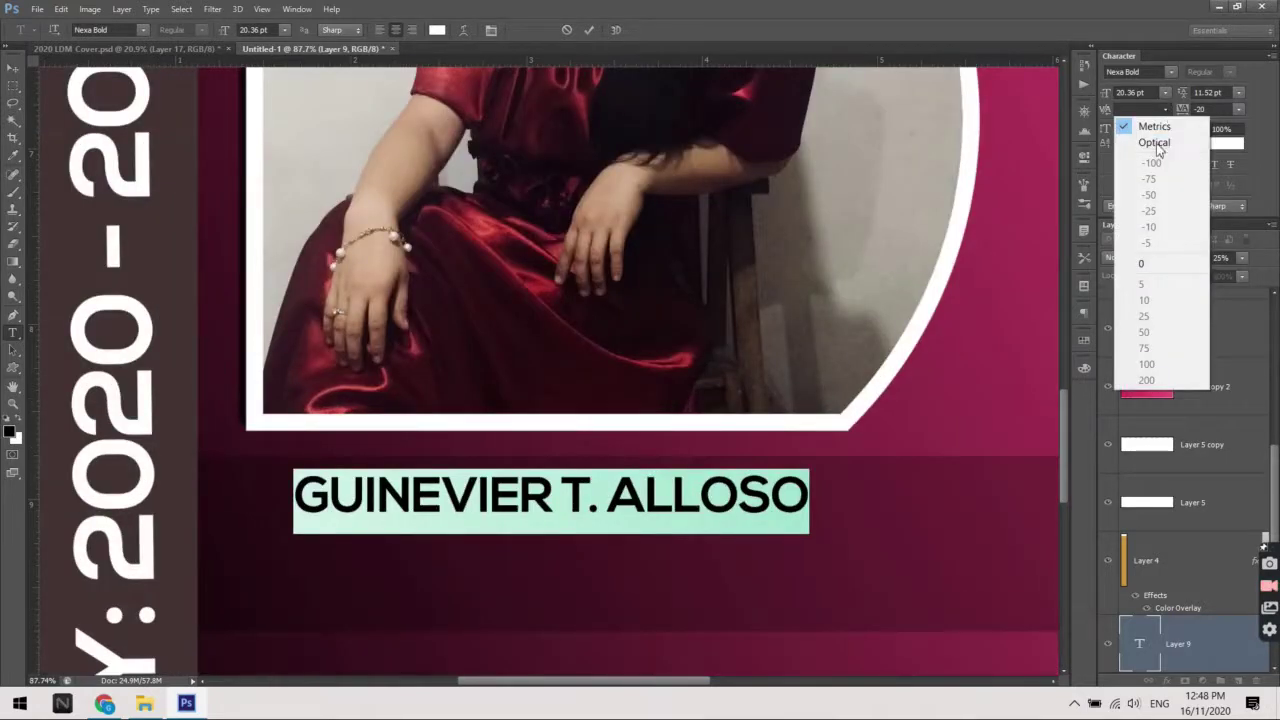
pyautogui.click(1154, 142)
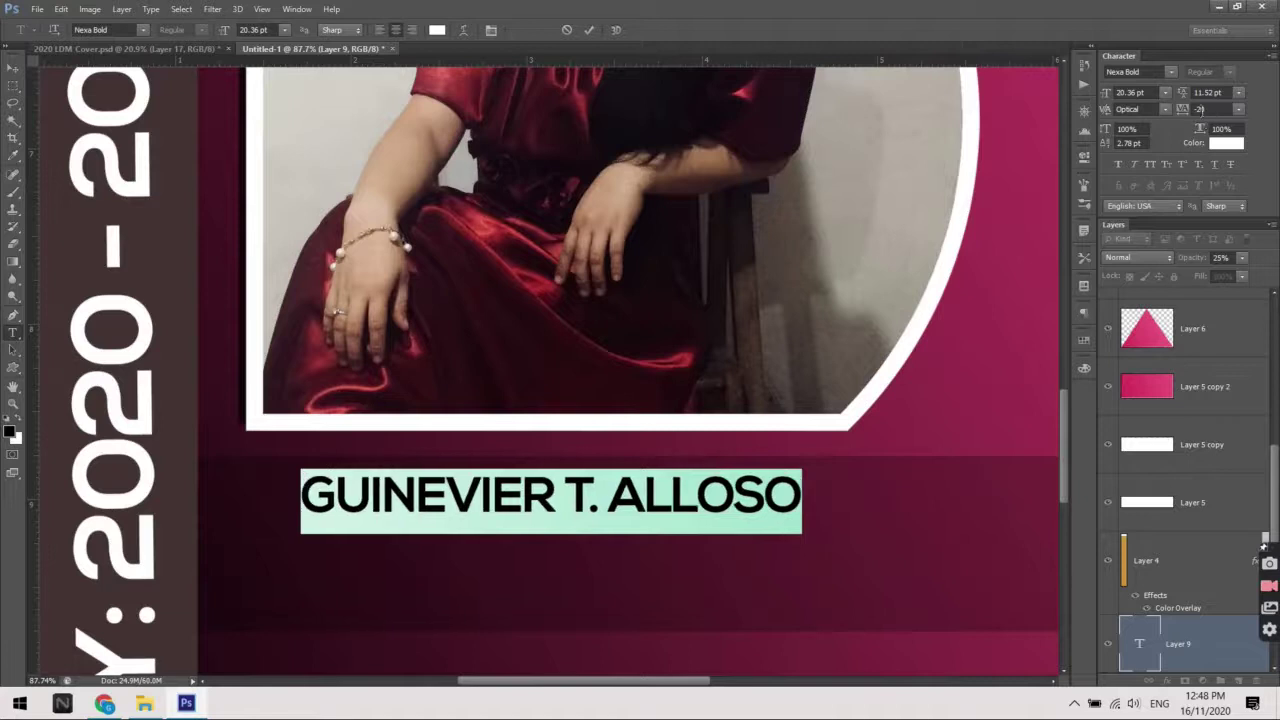
pyautogui.click(1211, 107)
pyautogui.write('20')
pyautogui.press('Return')
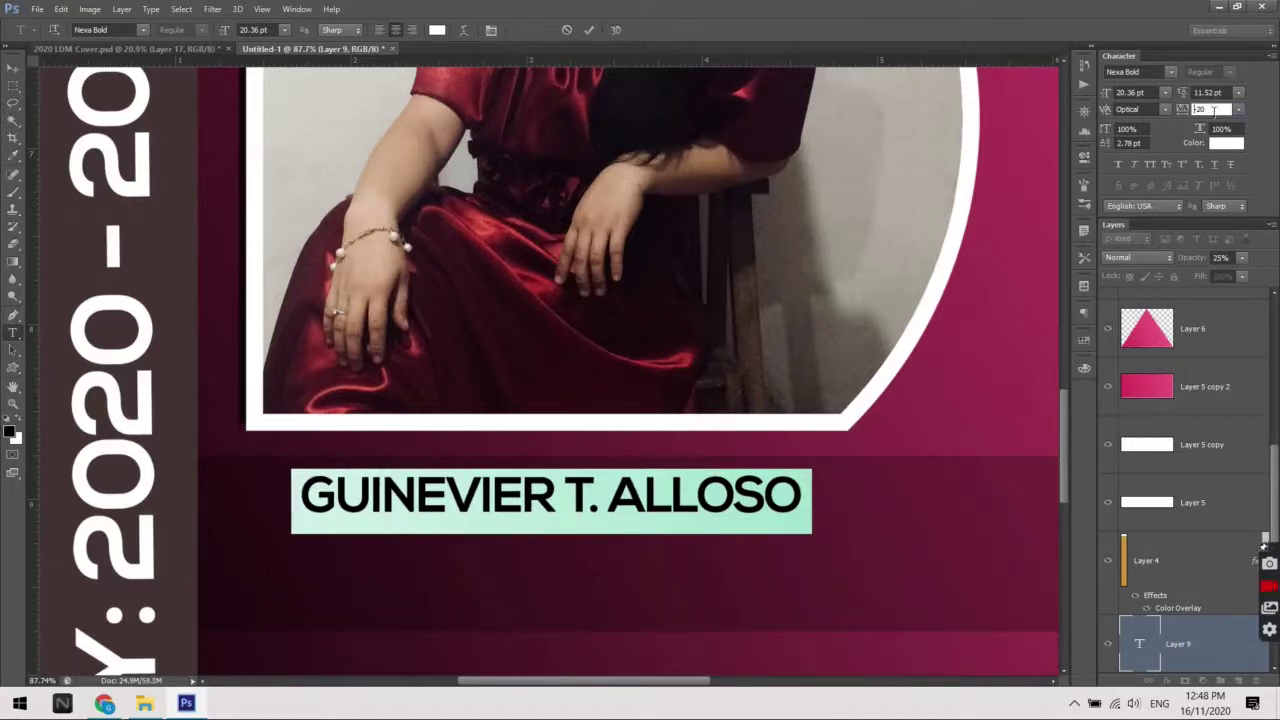
pyautogui.hotkey('ctrl', 'Return')
pyautogui.press('v')
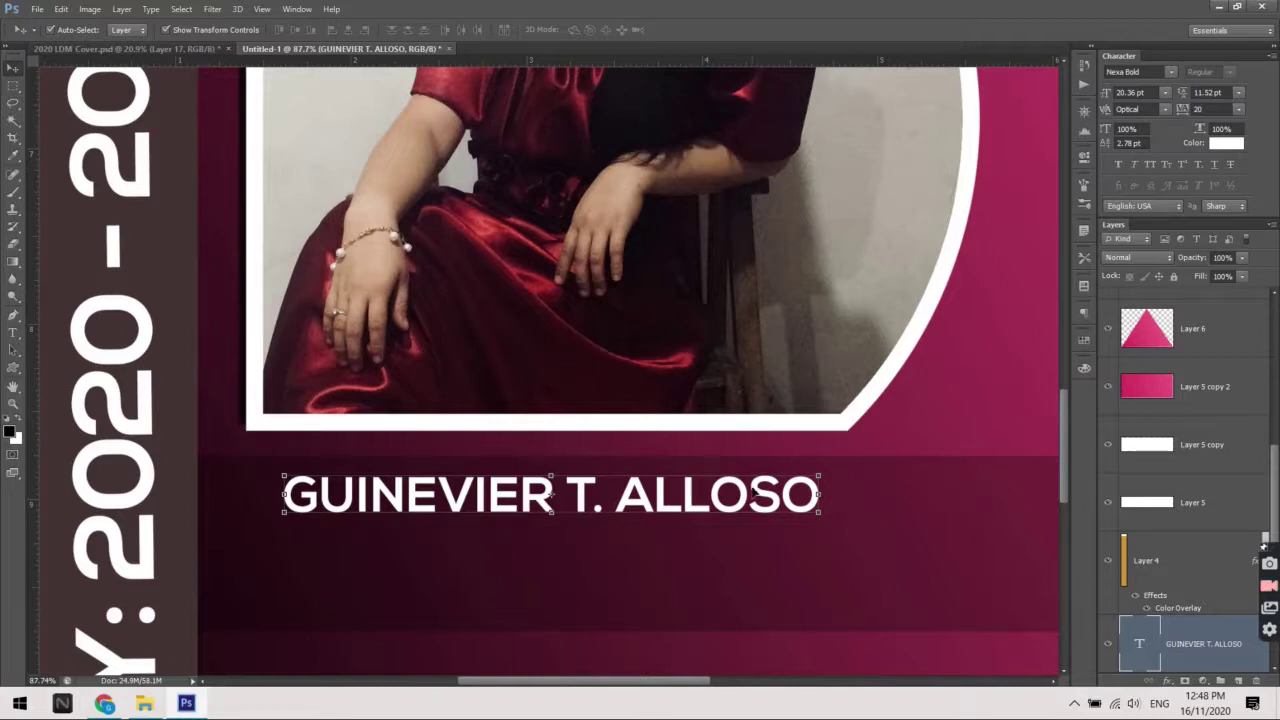
# Scale the name line up in two passes so it reaches 36.89 pt across the band
pyautogui.hotkey('ctrl', 't')
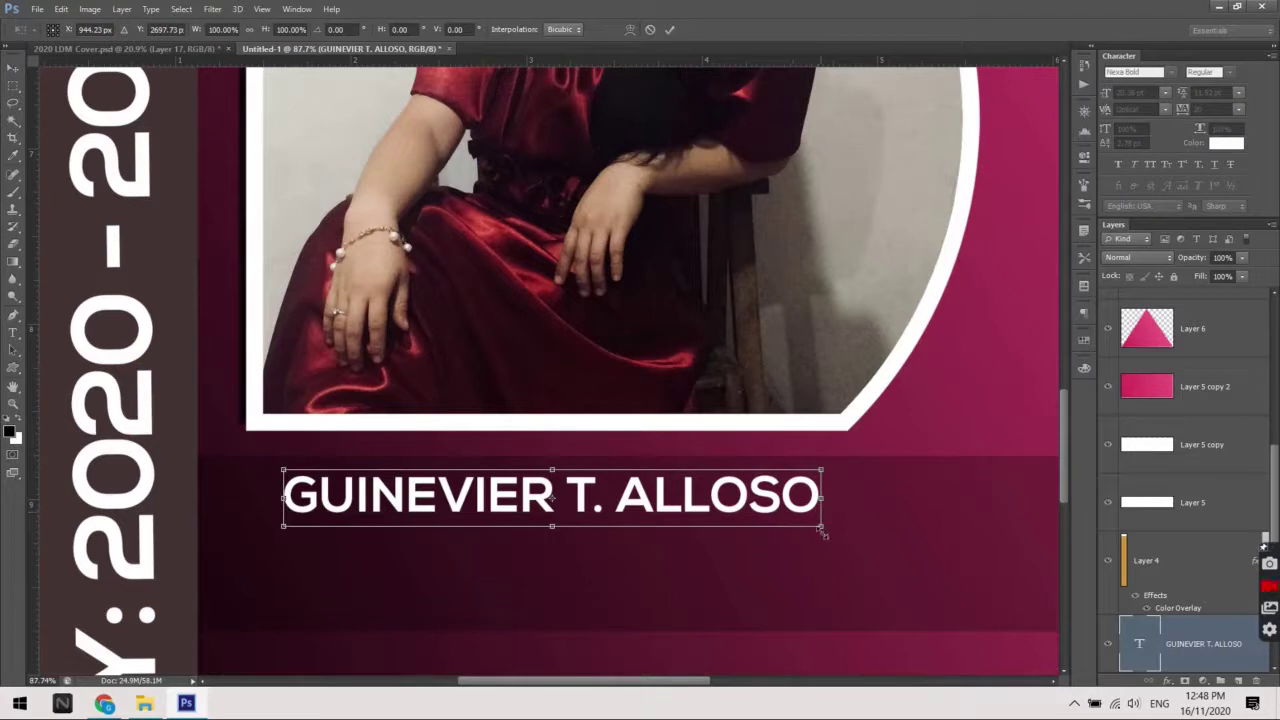
pyautogui.moveTo(820, 518); pyautogui.dragTo(1006, 562)
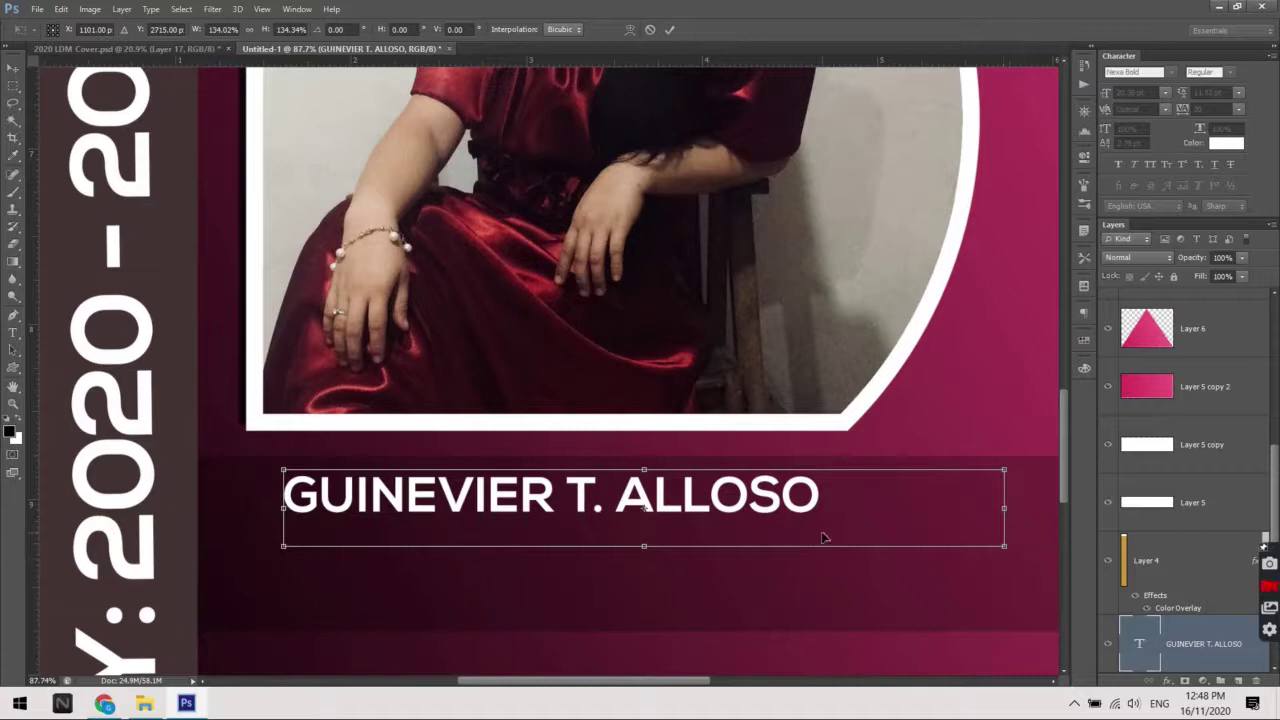
pyautogui.press('Return')
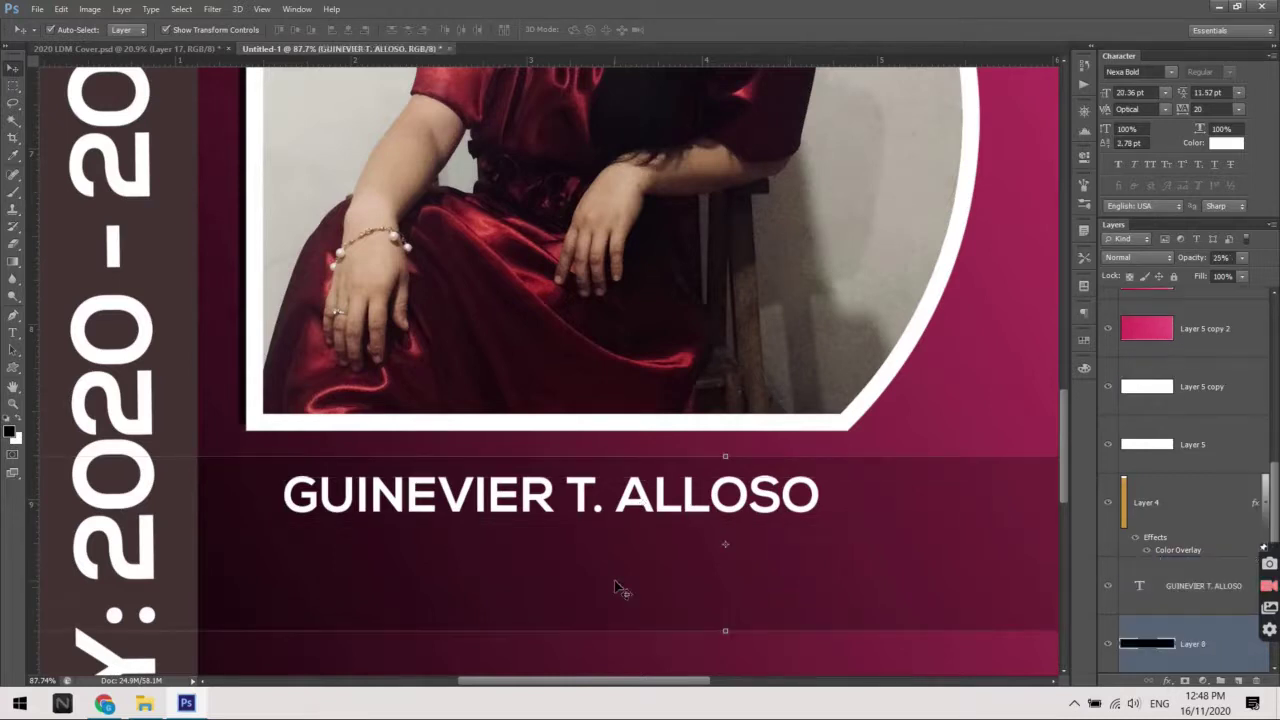
pyautogui.click(875, 578)
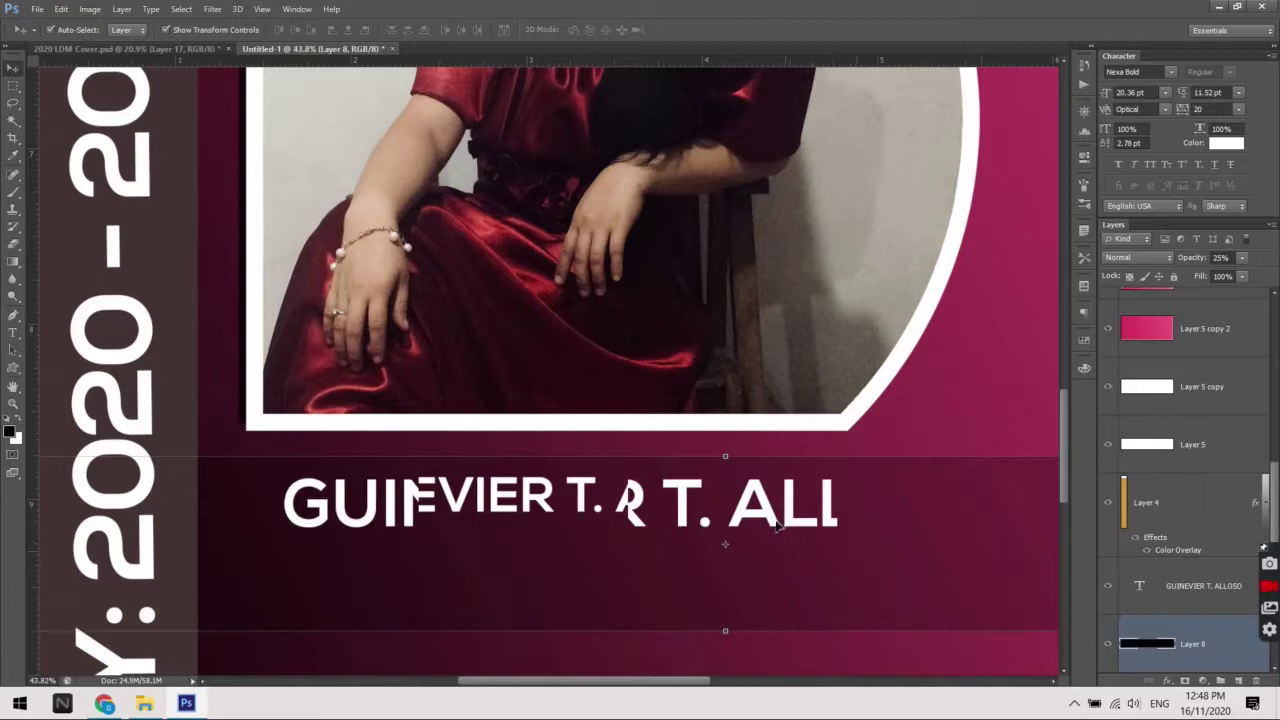
pyautogui.scroll(-3, 781, 527)
pyautogui.click(812, 518)
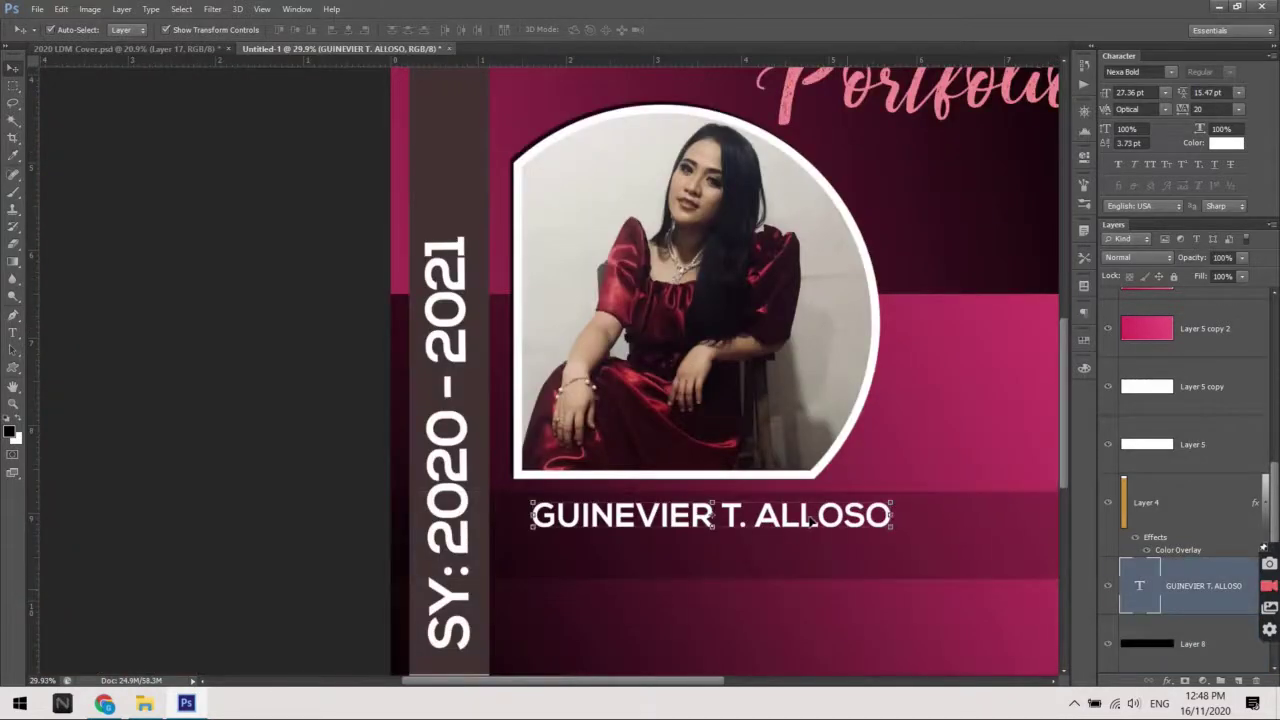
pyautogui.scroll(-1, 812, 518)
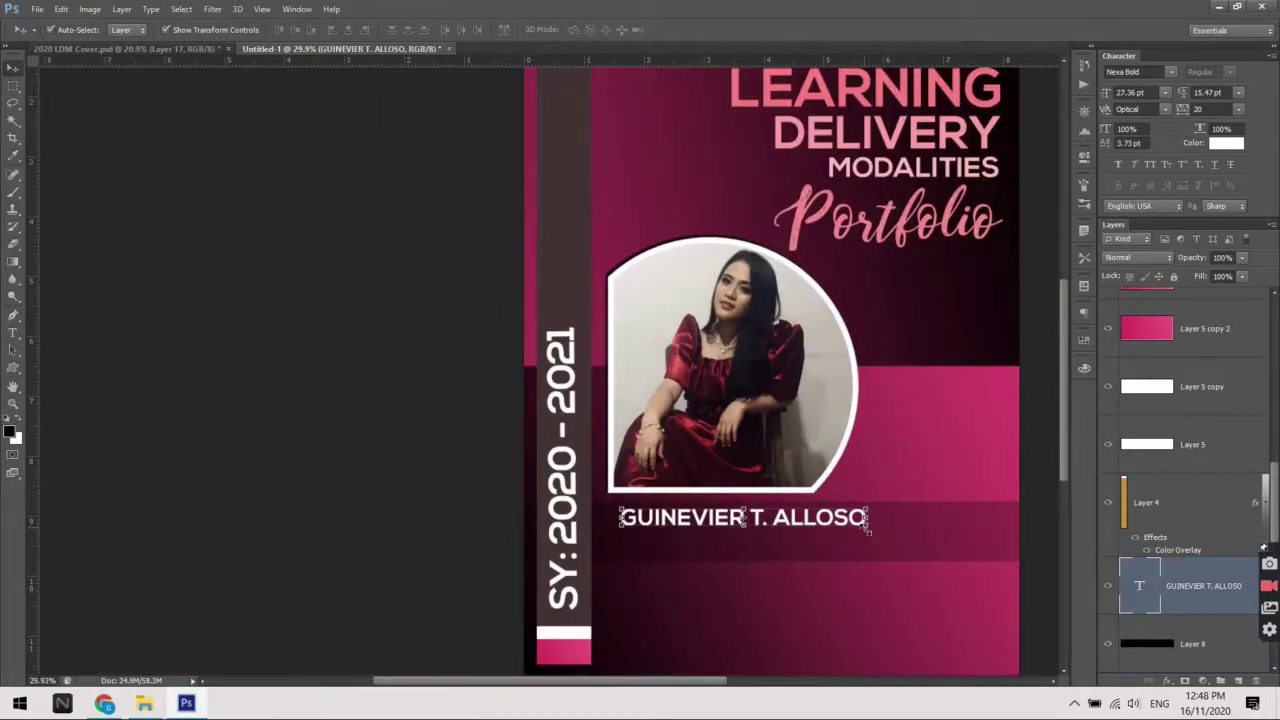
pyautogui.moveTo(868, 531); pyautogui.dragTo(956, 549)
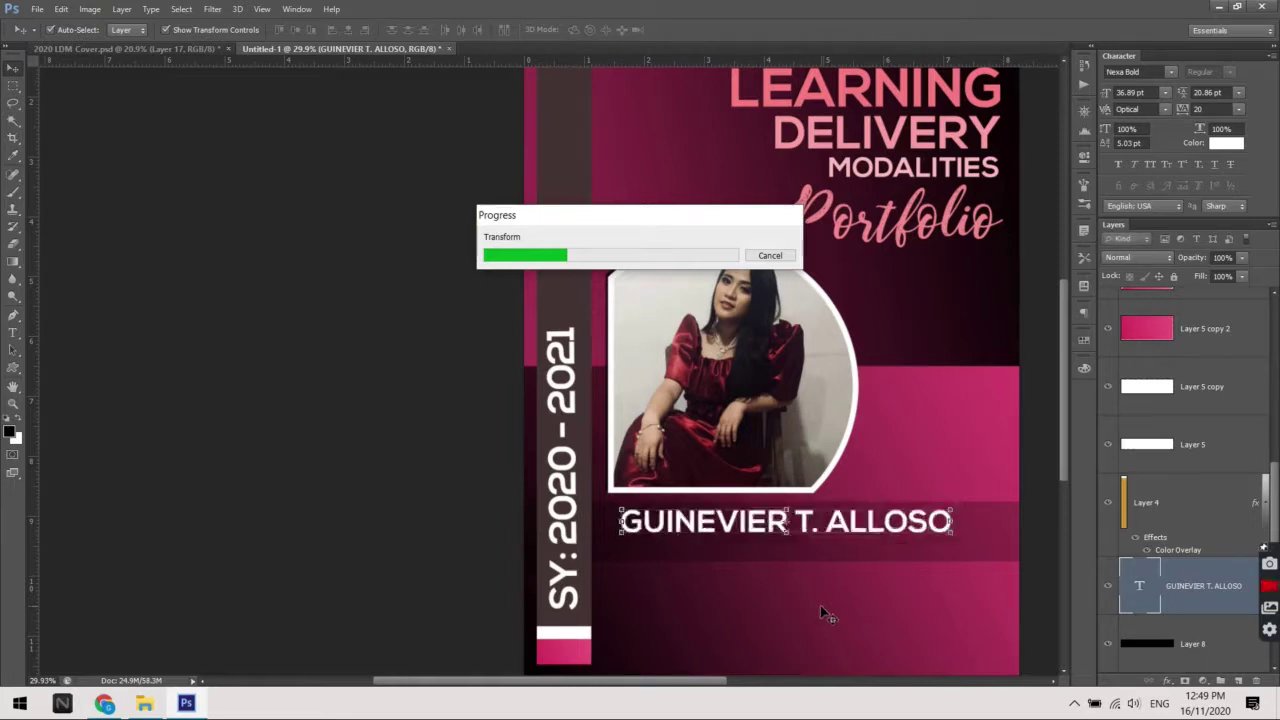
pyautogui.scroll(-1, 757, 545)
pyautogui.scroll(-1, 757, 545)
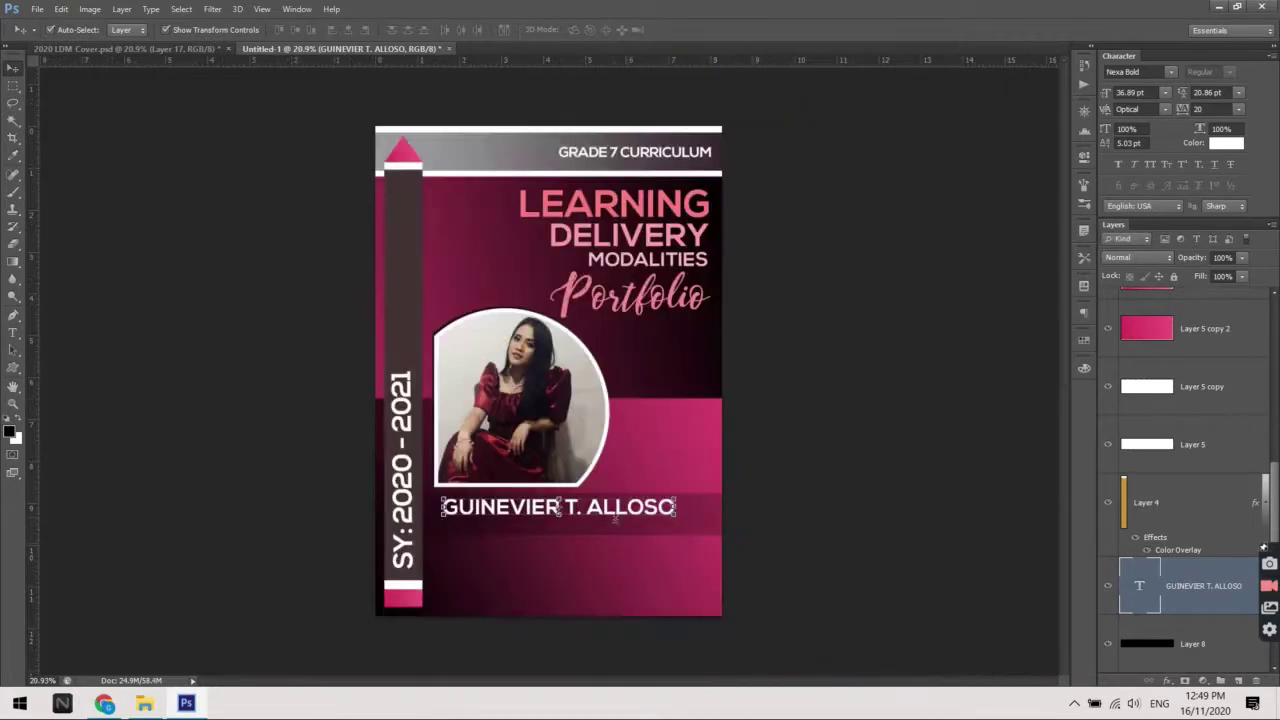
# Shift the name slightly left and underline it, checking against the reference cover
pyautogui.moveTo(617, 512); pyautogui.dragTo(607, 512)
pyautogui.click(149, 50)
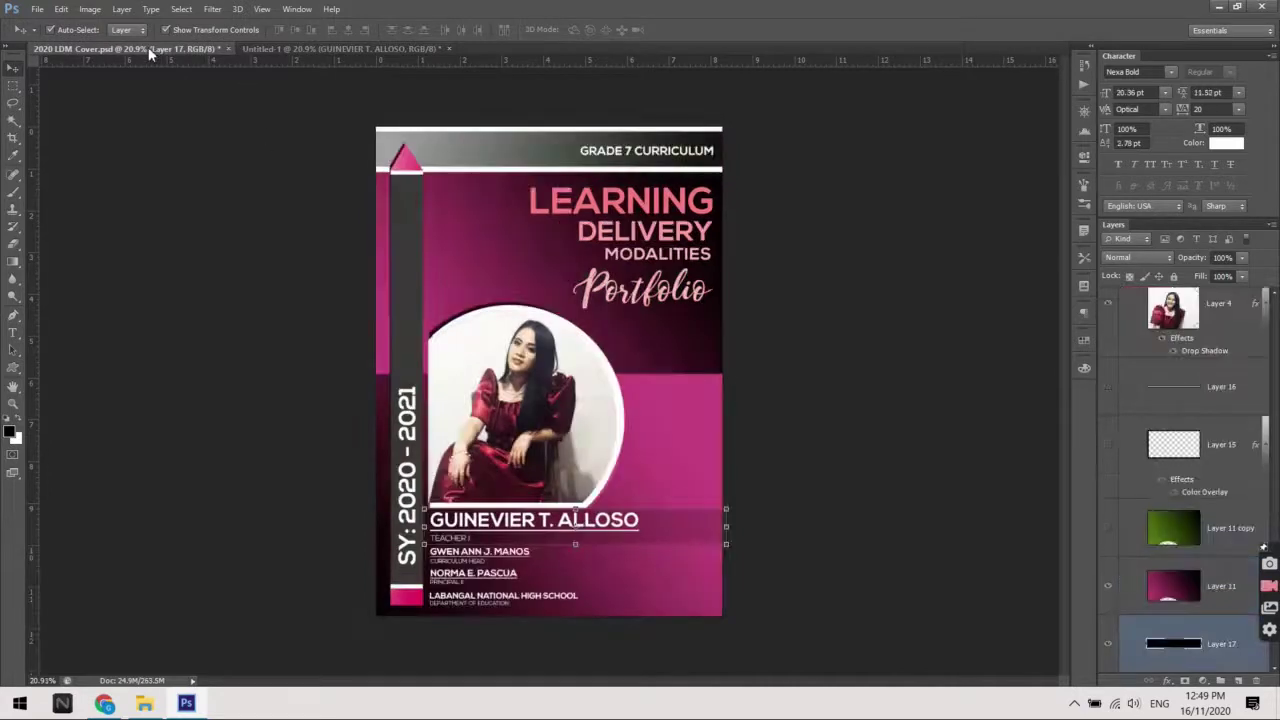
pyautogui.click(323, 49)
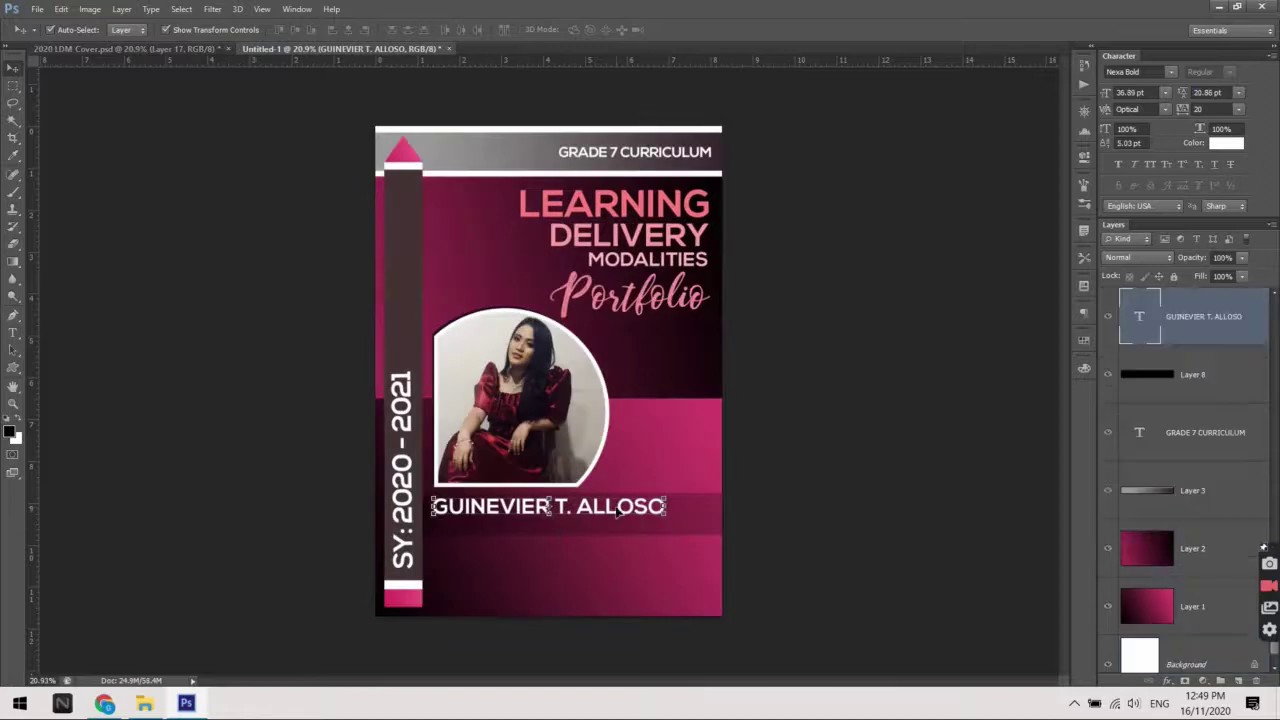
pyautogui.click(1213, 165)
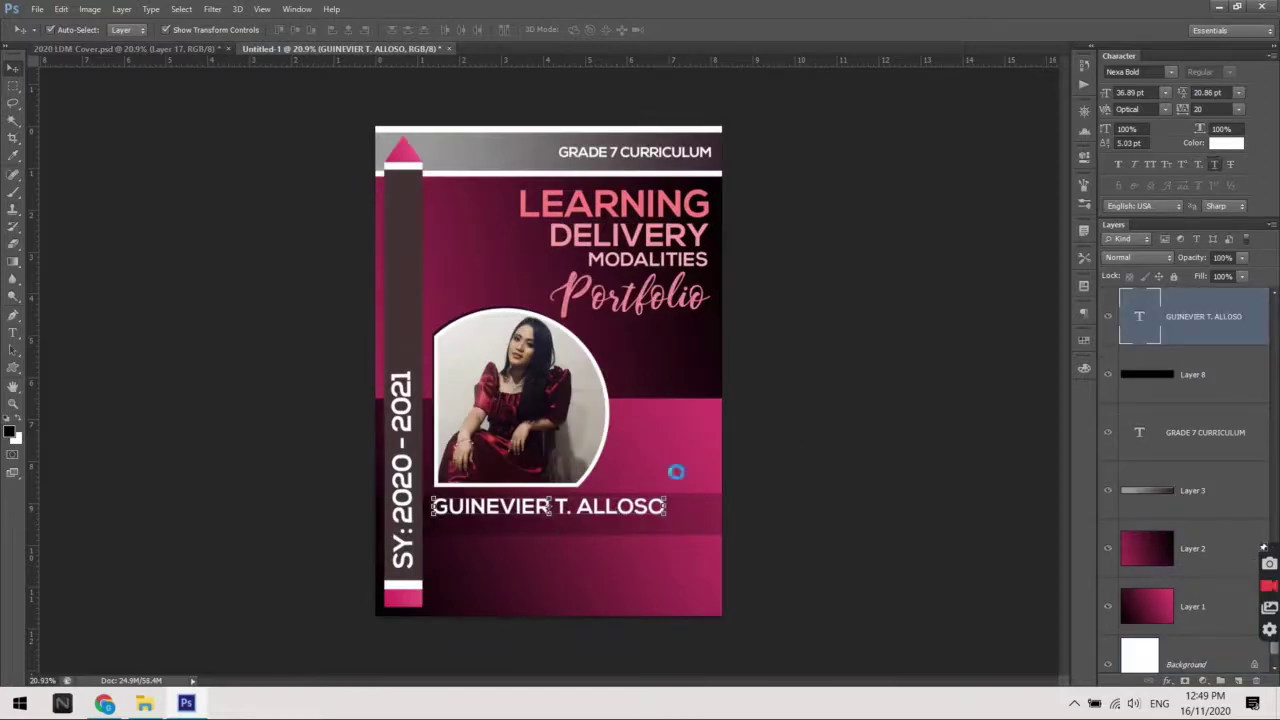
pyautogui.click(790, 451)
# Scale the name down to about 89%, giving 32.75 pt
pyautogui.hotkey('ctrl', 'Tab')
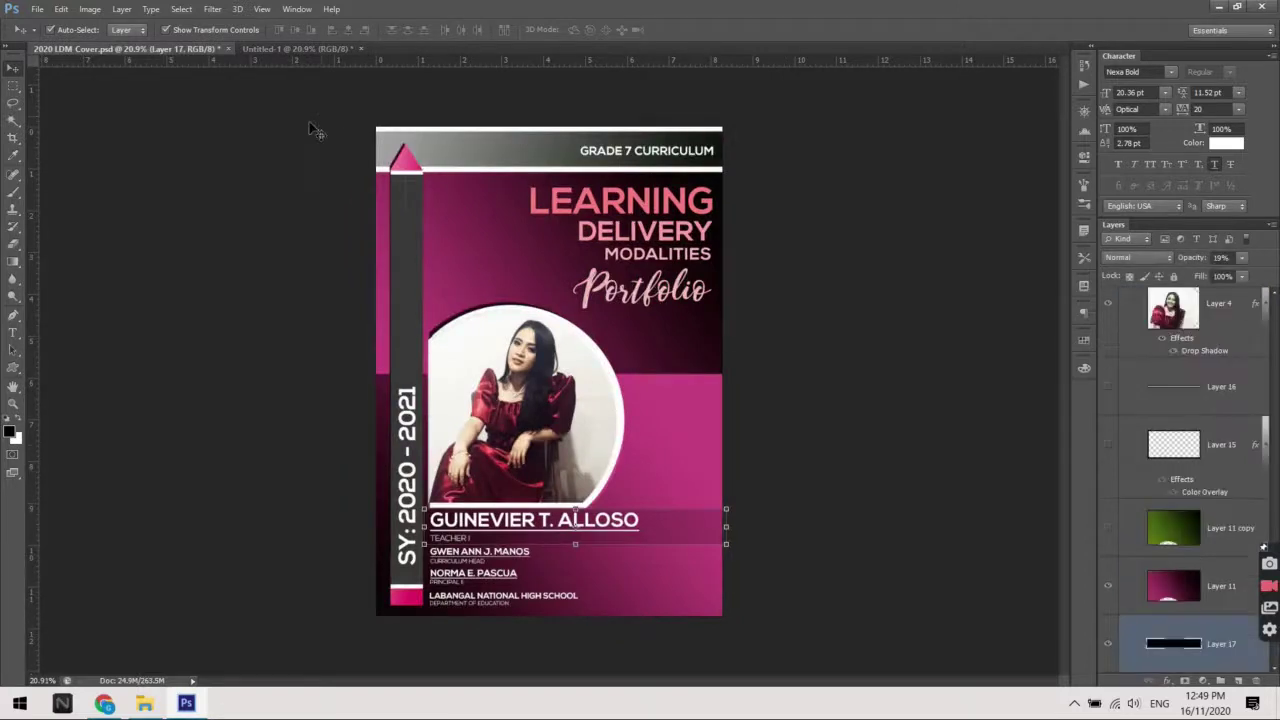
pyautogui.click(299, 48)
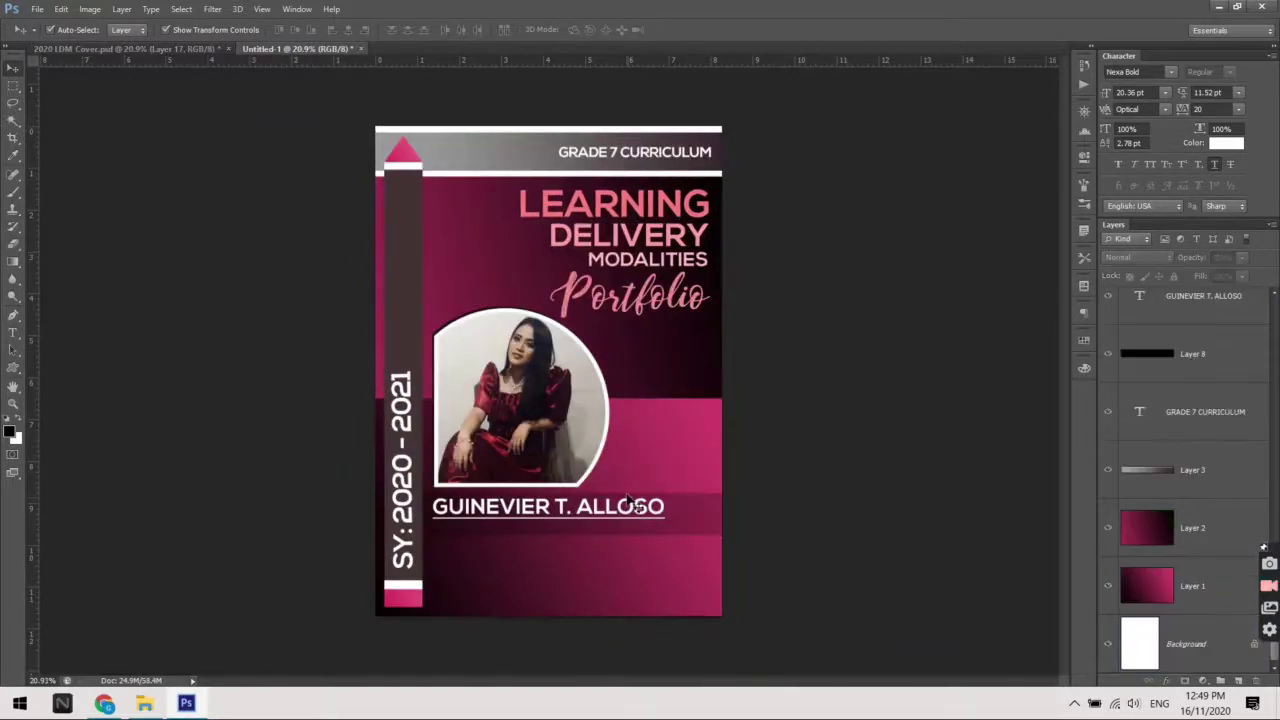
pyautogui.click(636, 506)
pyautogui.hotkey('ctrl', 't')
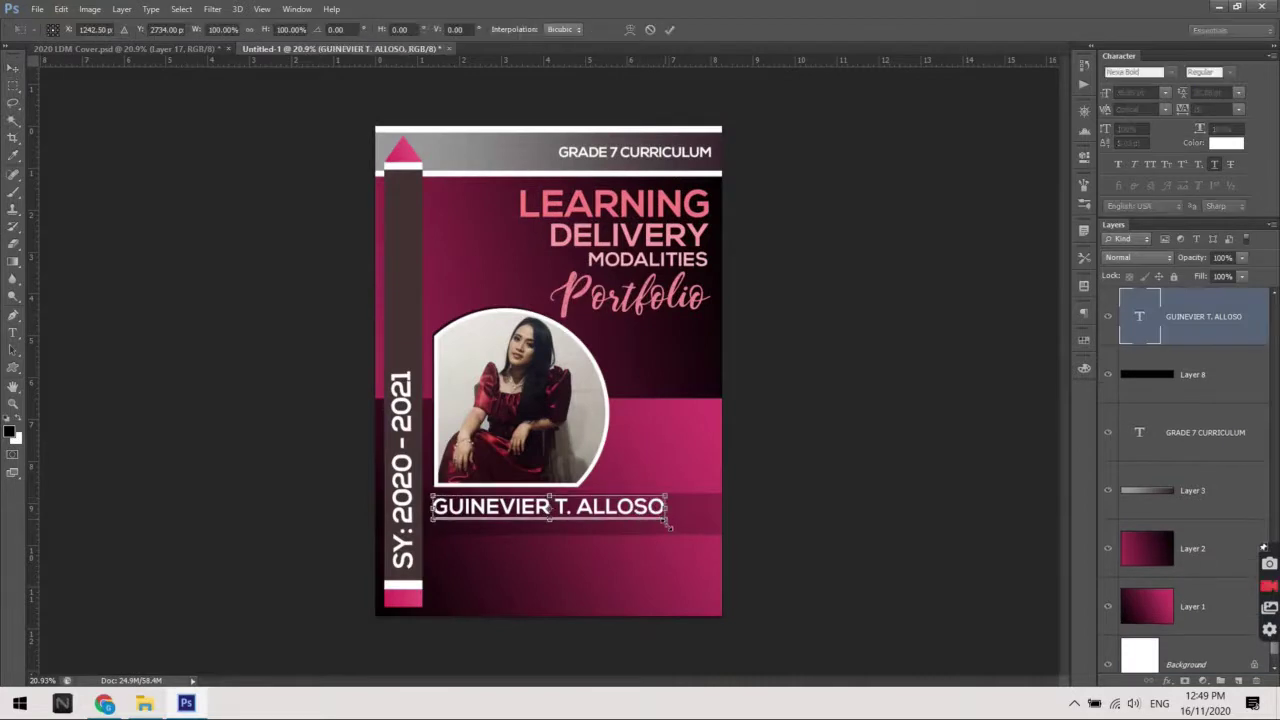
pyautogui.moveTo(668, 519); pyautogui.dragTo(643, 518)
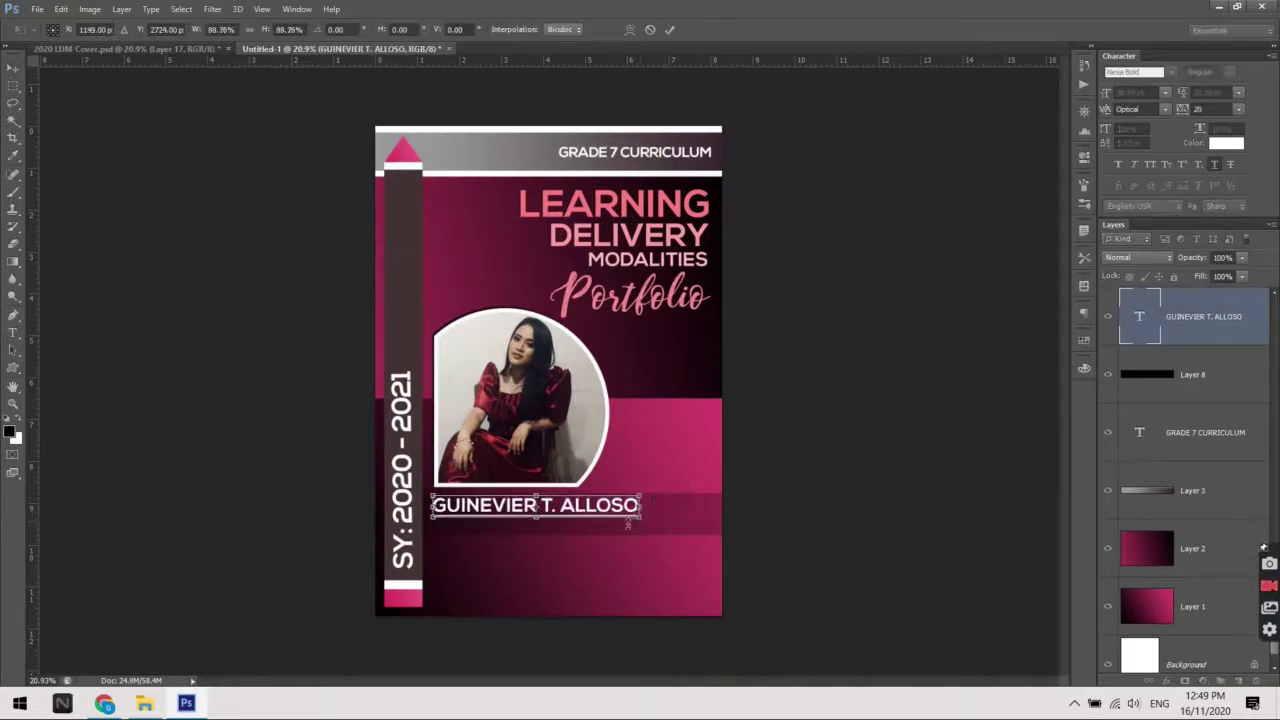
pyautogui.press('Return')
# Zoom in on the name, recheck the reference, and place a text cursor below the name
pyautogui.hotkey('ctrl', '+')
pyautogui.hotkey('ctrl', '+')
pyautogui.hotkey('ctrl', '+')
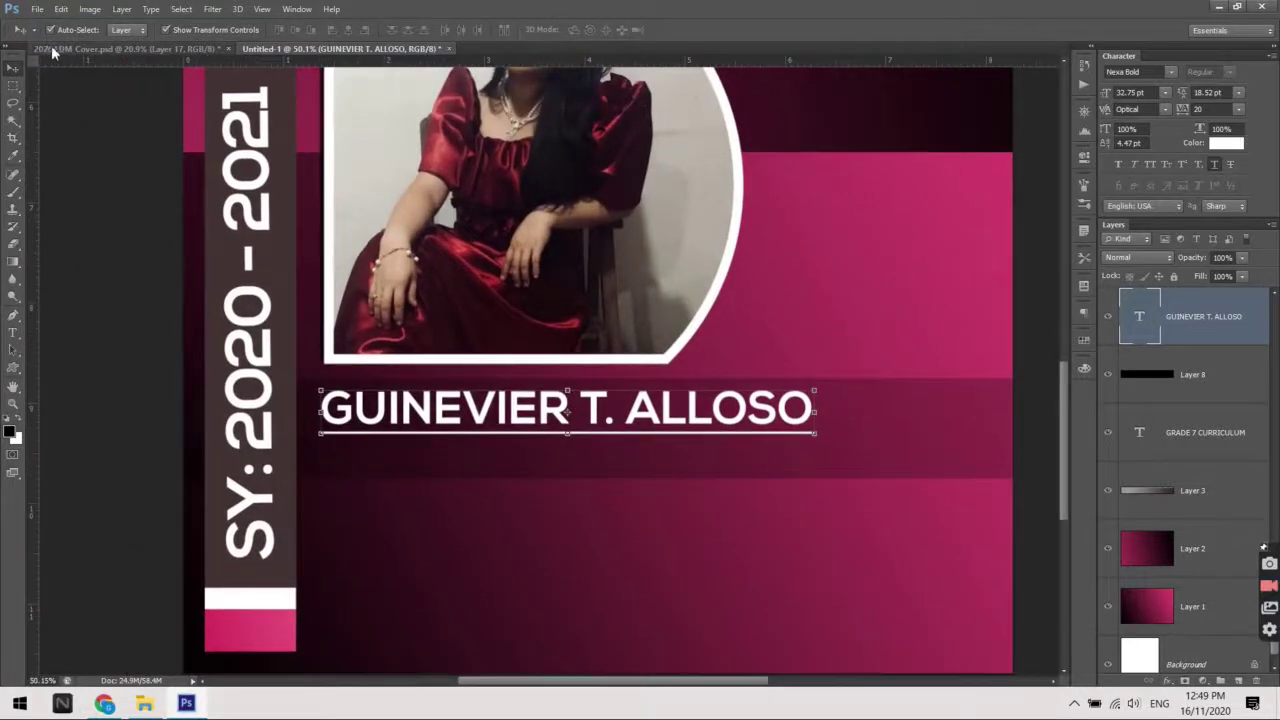
pyautogui.click(51, 47)
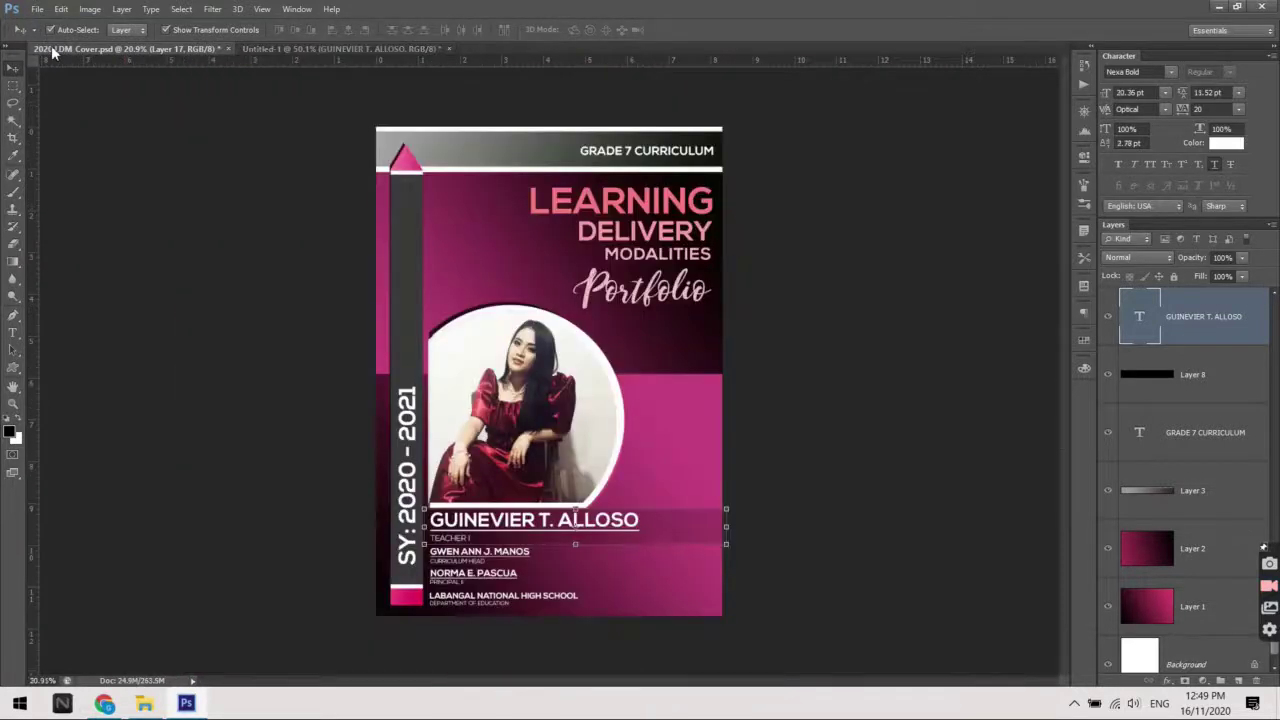
pyautogui.click(302, 48)
pyautogui.hotkey('ctrl', '+')
pyautogui.scroll(1, 520, 430)
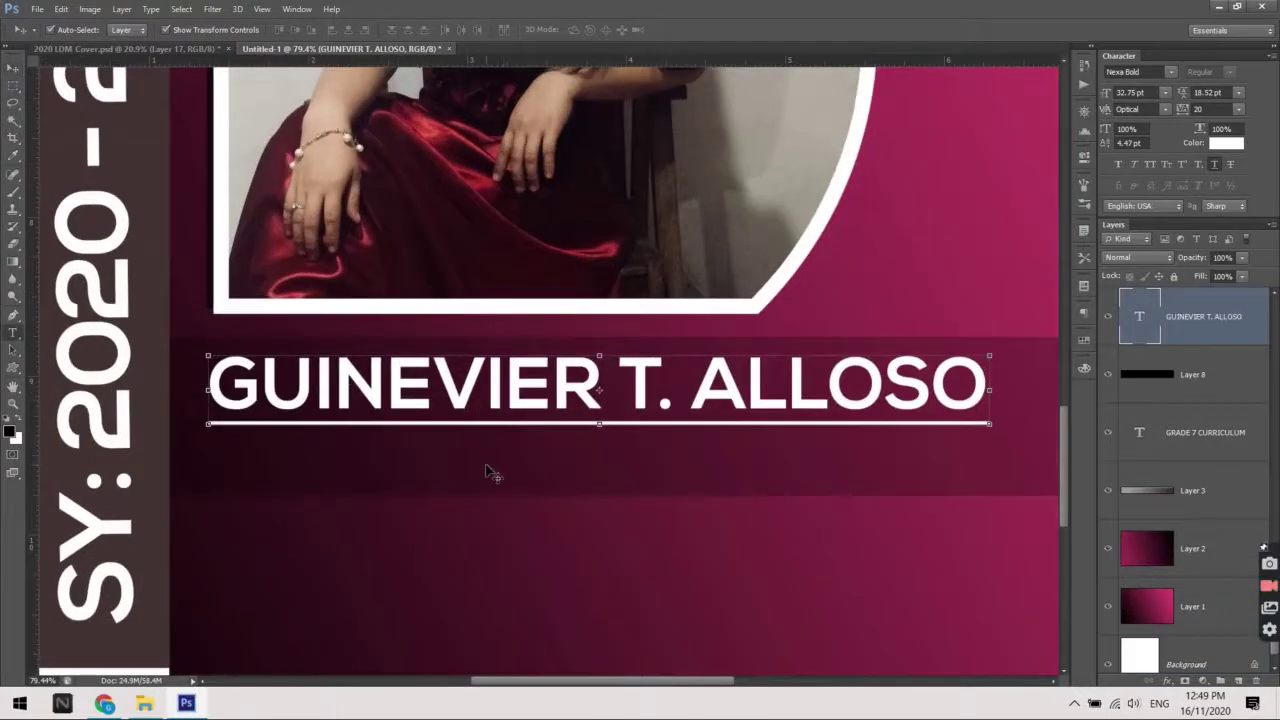
pyautogui.press('t')
pyautogui.click(522, 467)
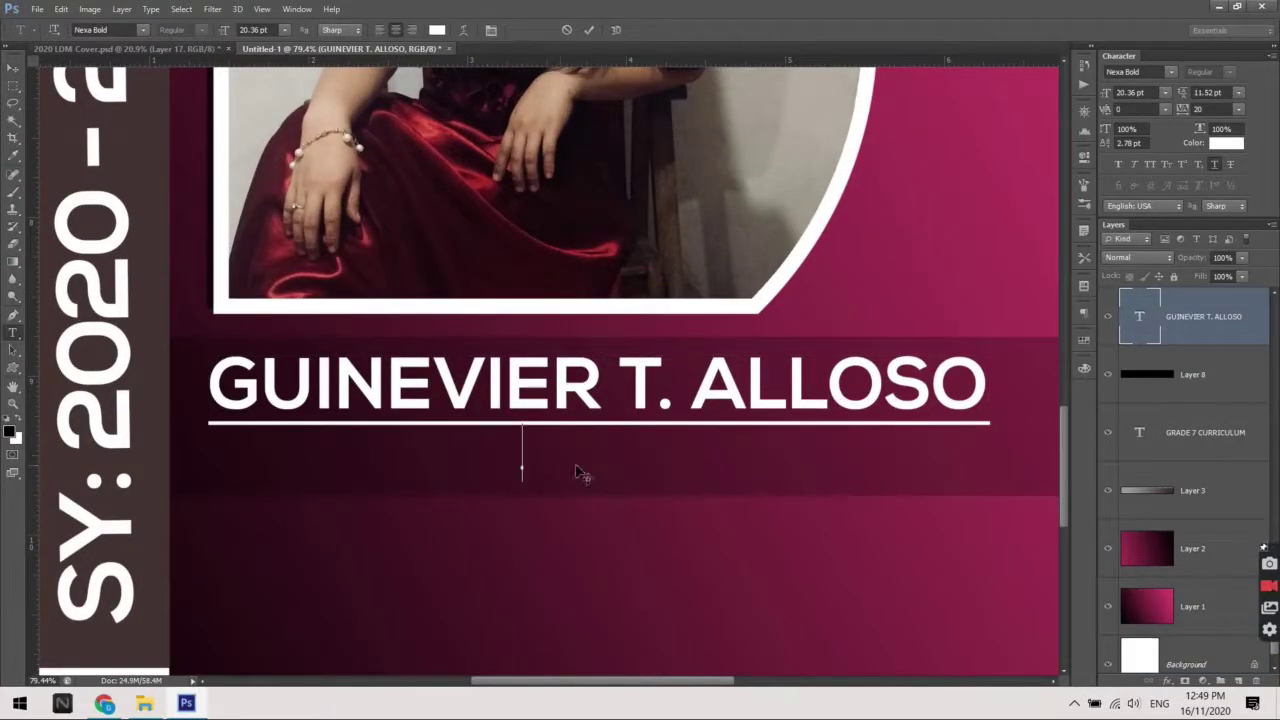
# Type TEACHER 1 in Nexa Light below the name
pyautogui.click(121, 28)
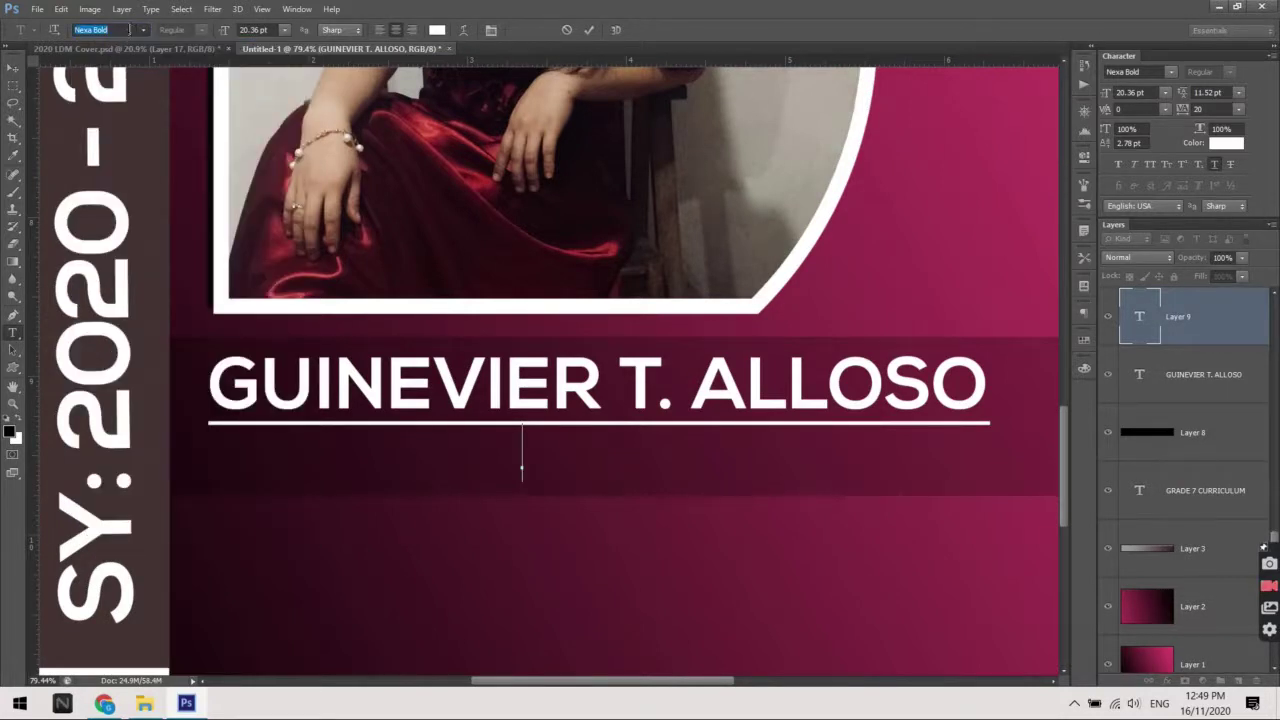
pyautogui.click(143, 29)
pyautogui.click(142, 62)
pyautogui.press('Return')
pyautogui.write('E')
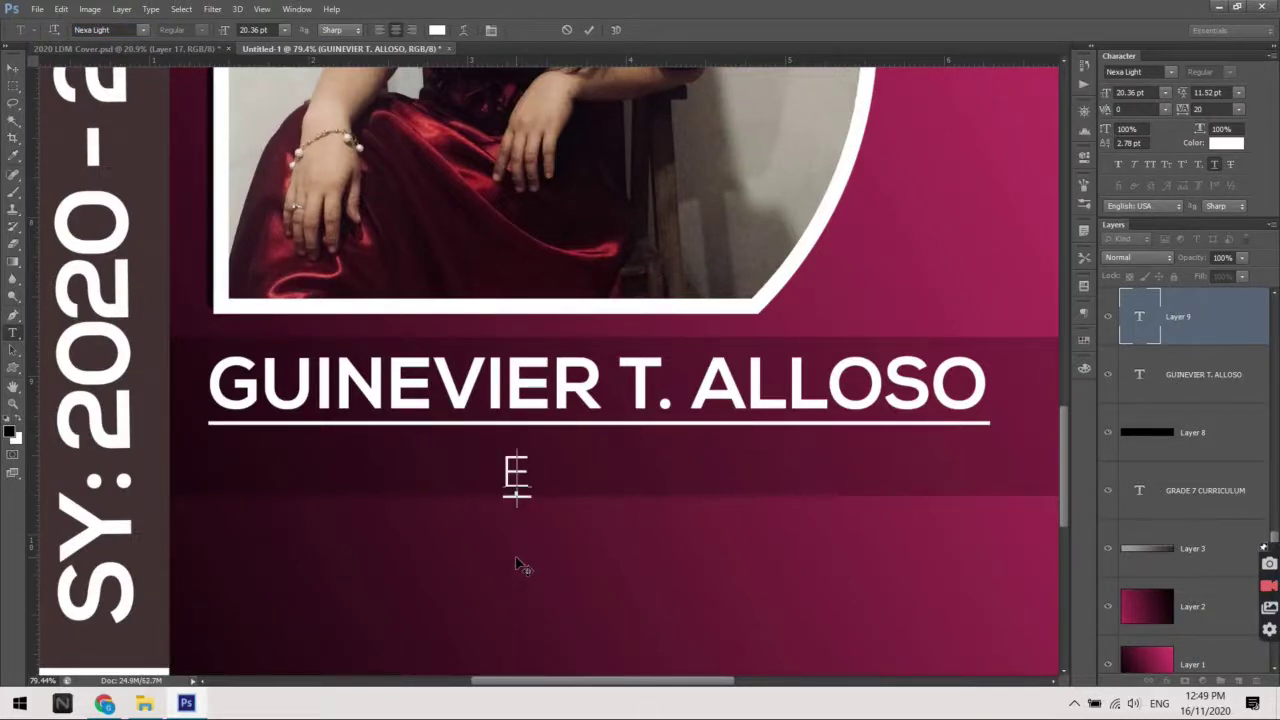
pyautogui.write(' C')
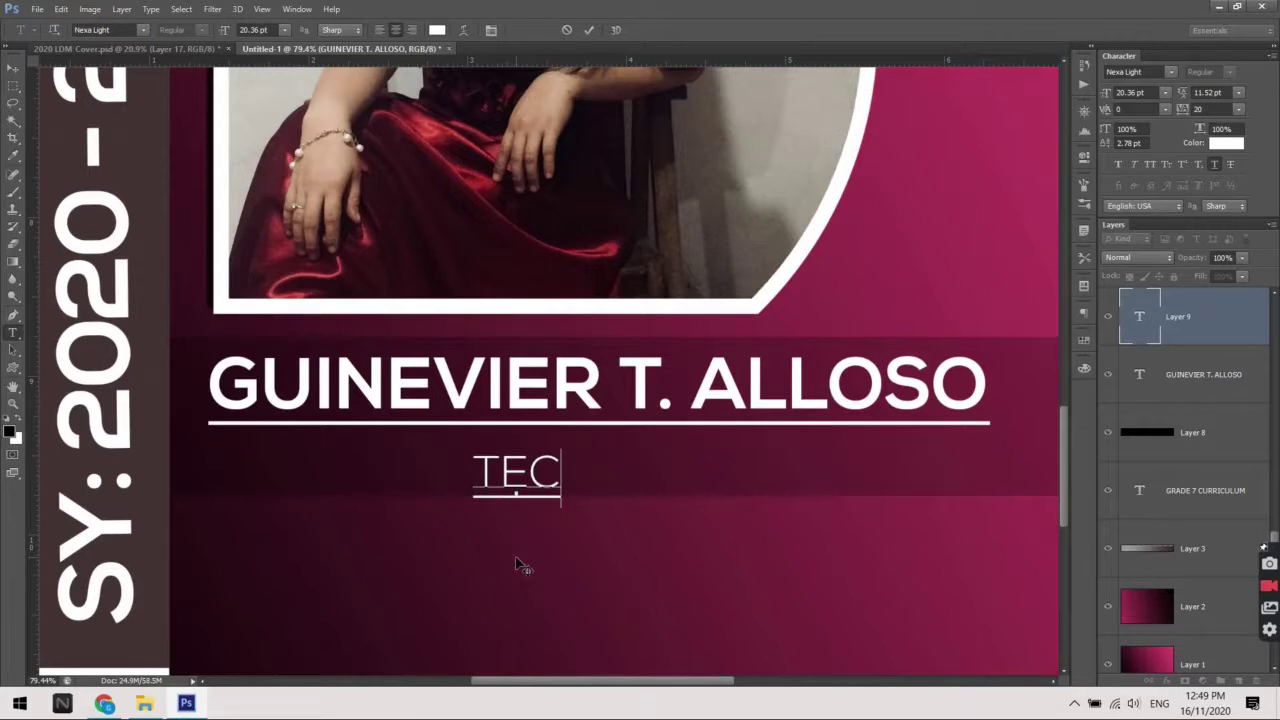
pyautogui.press('BackSpace')
pyautogui.write('ACHER 1')
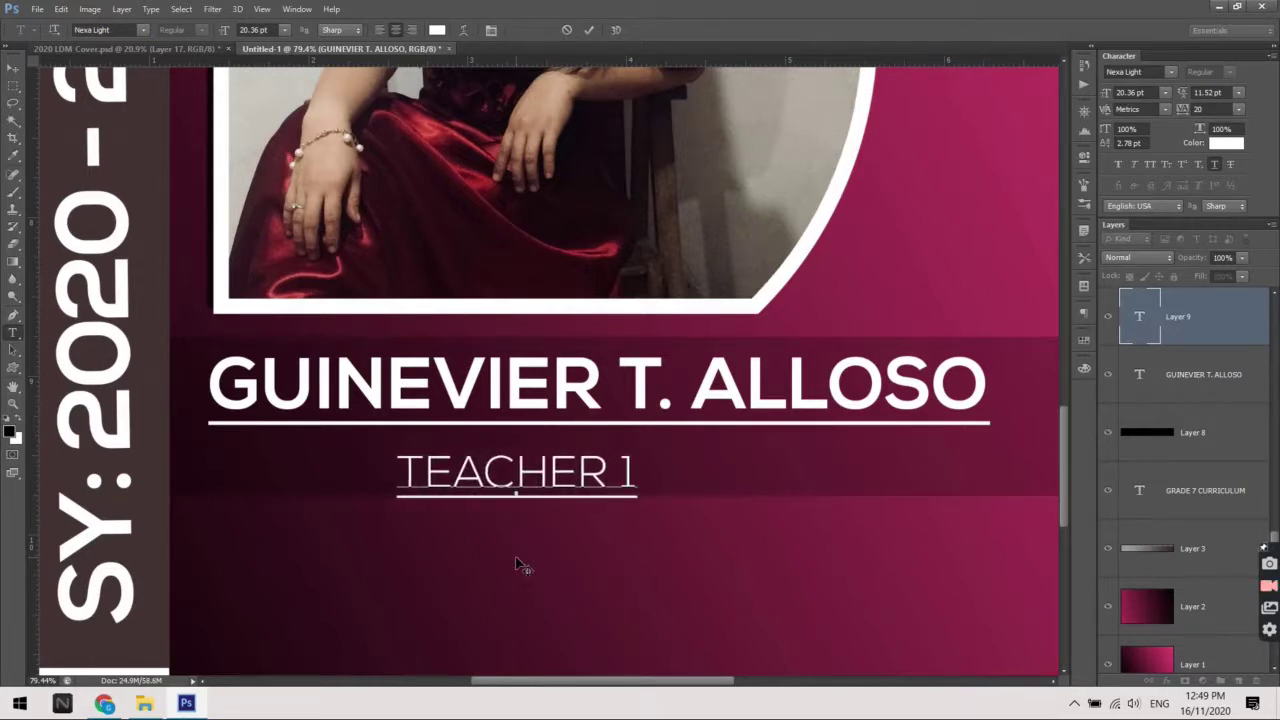
pyautogui.click(13, 67)
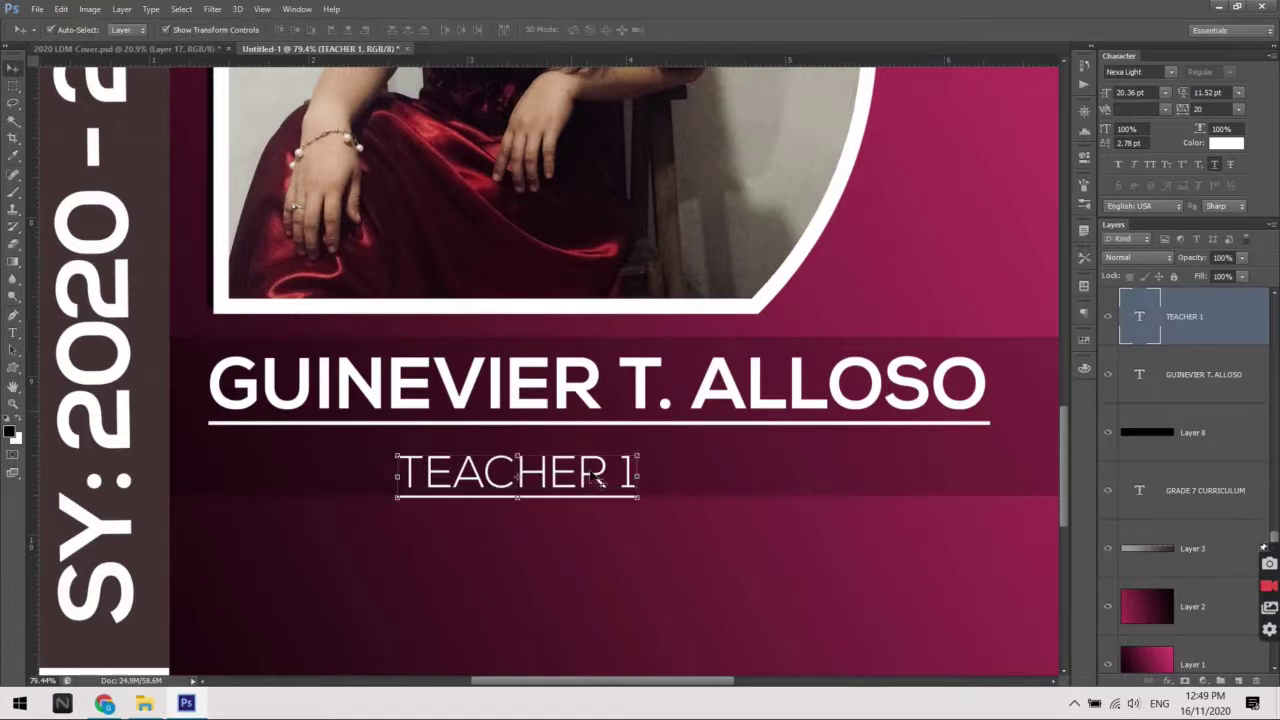
# Align TEACHER 1 with the name's left edge and toggle its underline
pyautogui.moveTo(565, 480); pyautogui.dragTo(392, 465)
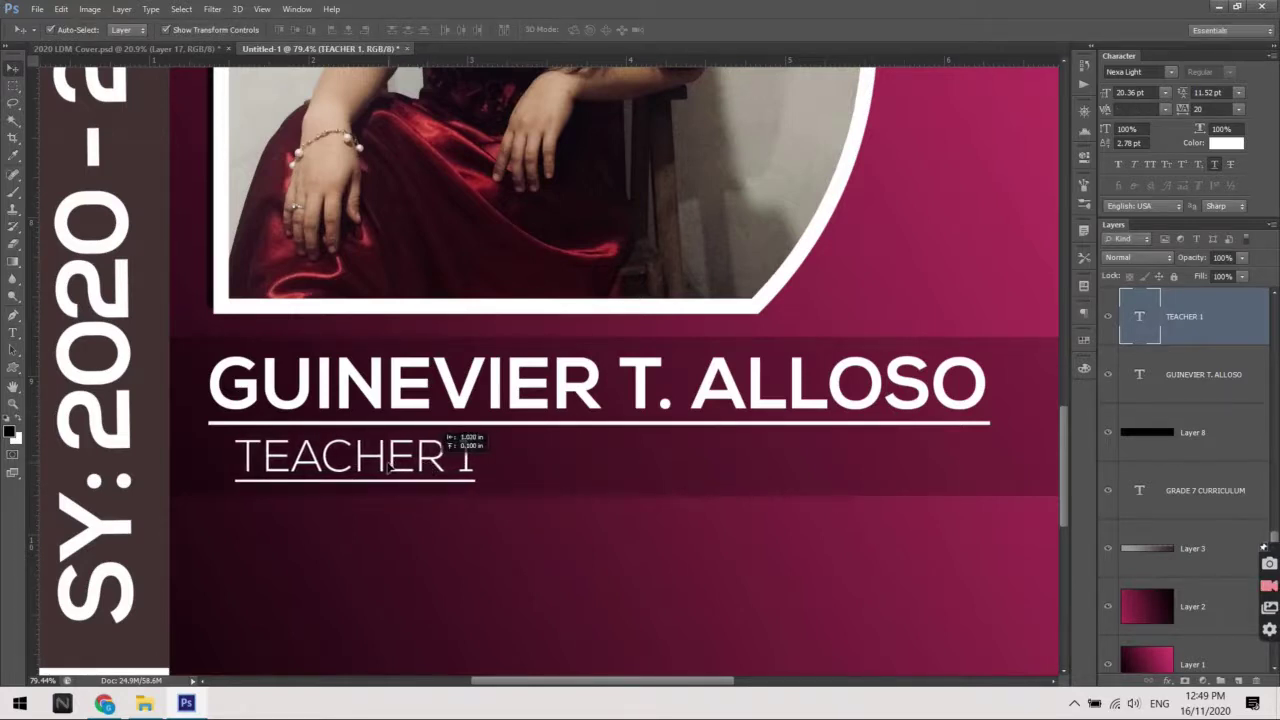
pyautogui.moveTo(388, 465); pyautogui.dragTo(361, 466)
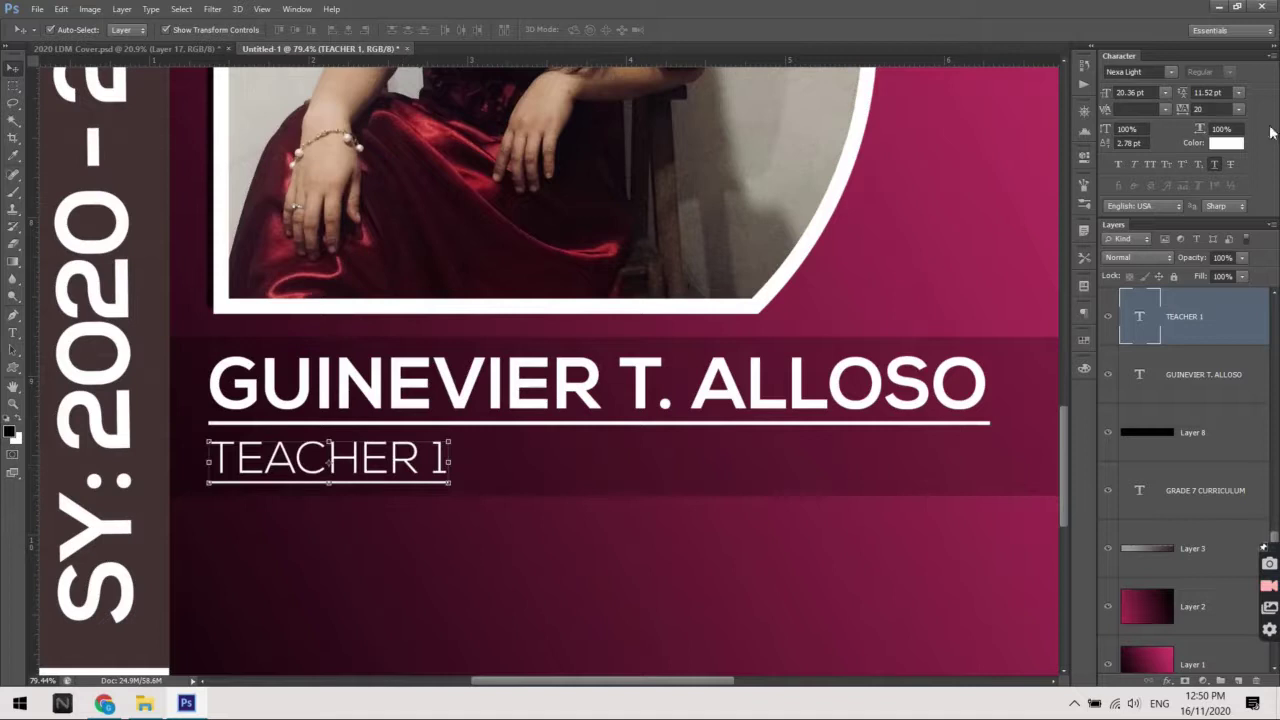
pyautogui.click(1214, 164)
pyautogui.click(1212, 163)
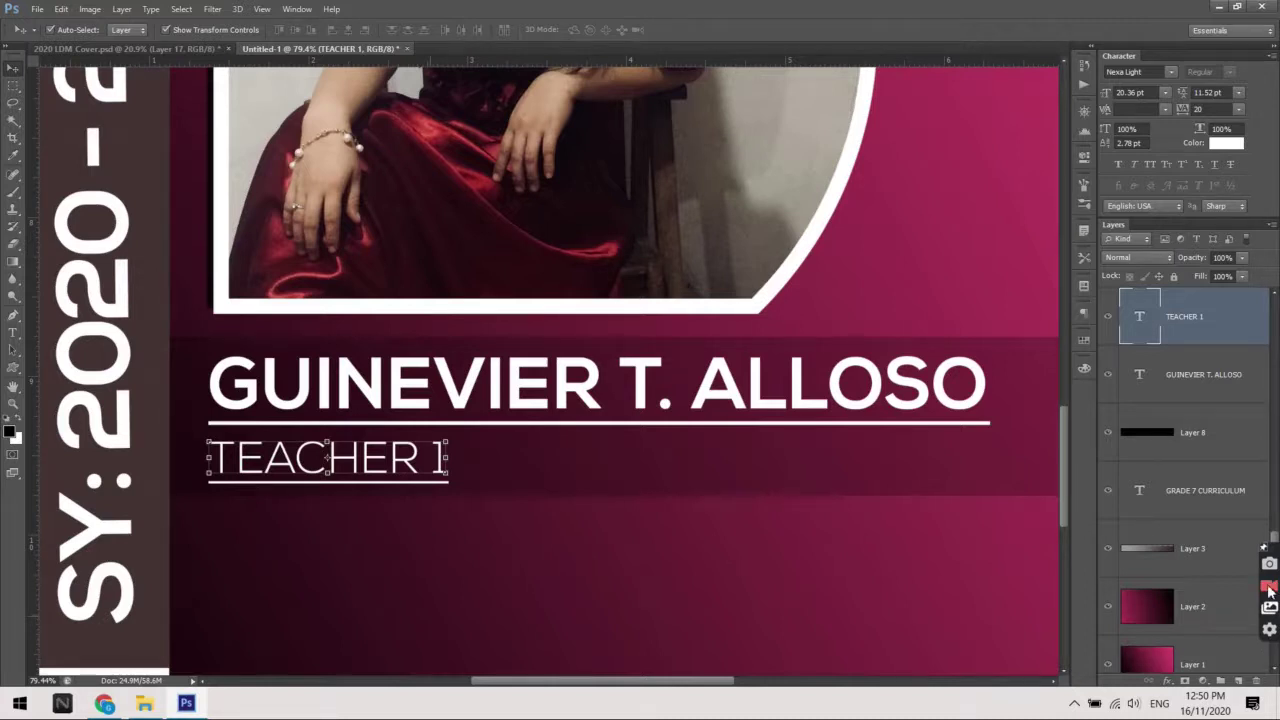
# Turn off the underline on TEACHER 1, leaving only the name underlined
pyautogui.click(1268, 589)
pyautogui.hotkey('alt', ',')
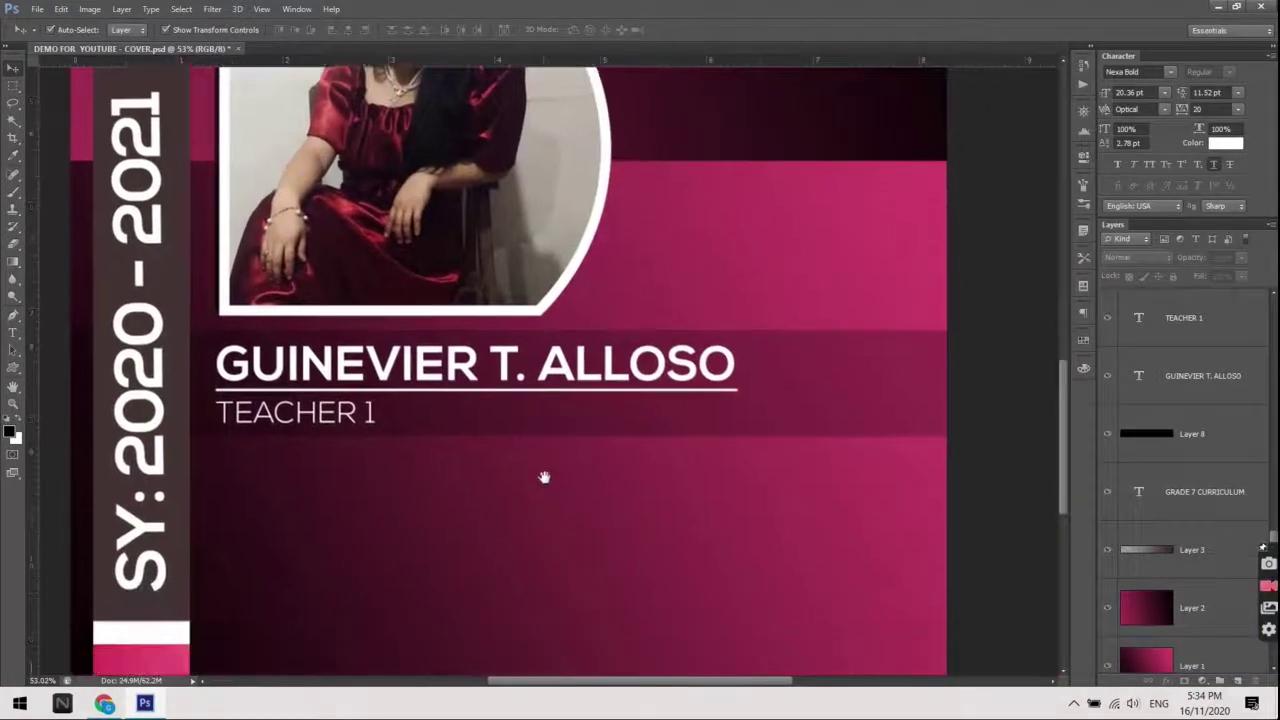
# Shorten the dark name band and shrink the name and TEACHER 1 together
pyautogui.click(641, 390)
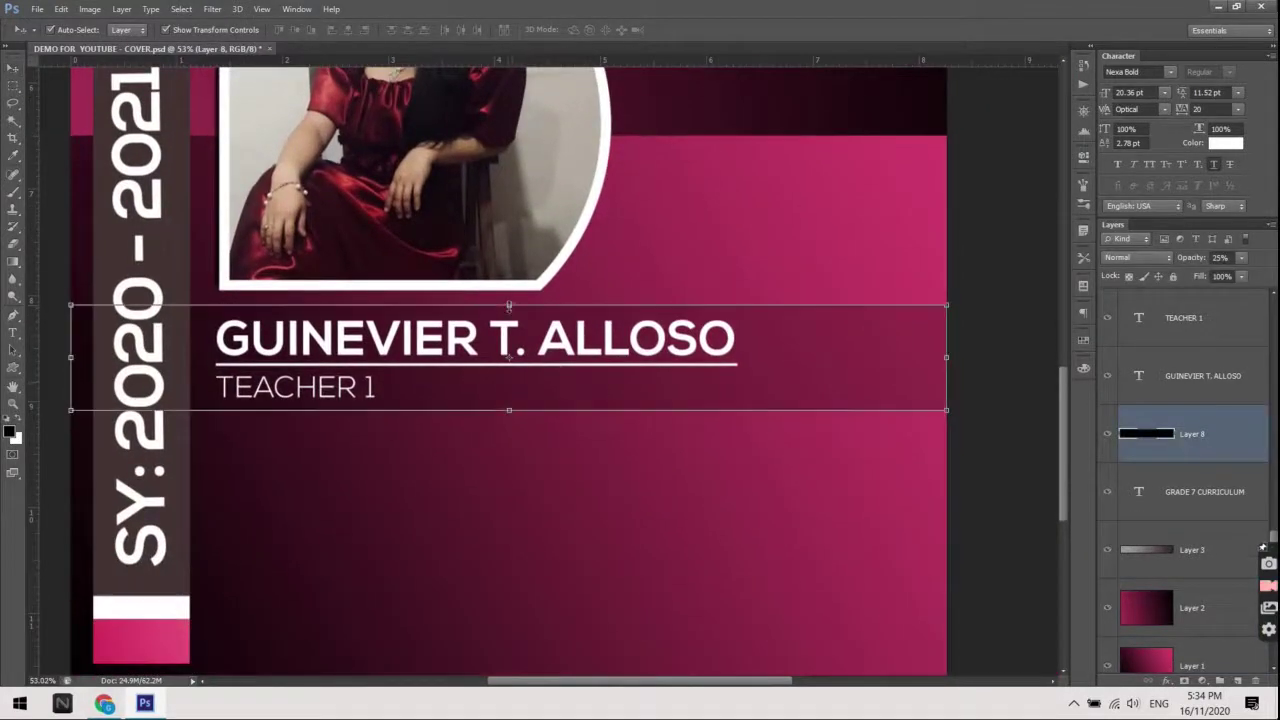
pyautogui.moveTo(509, 304); pyautogui.dragTo(509, 318)
pyautogui.press('Return')
pyautogui.click(330, 340)
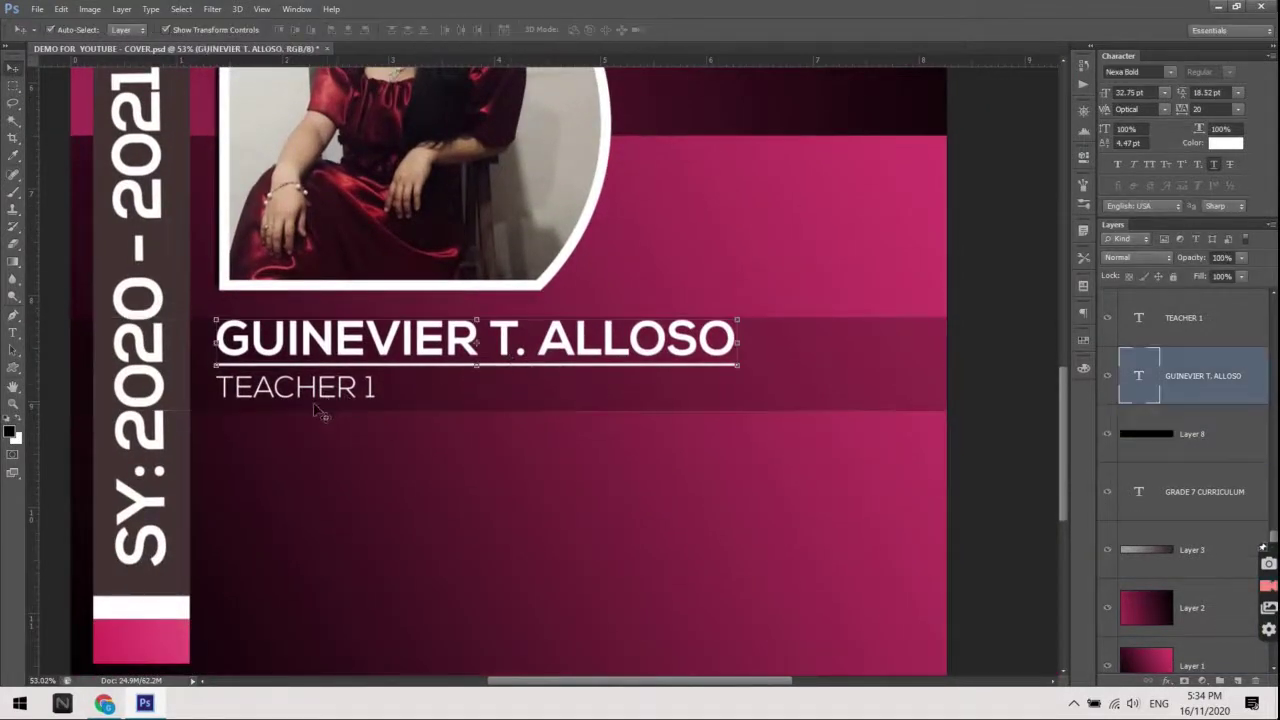
pyautogui.keyDown('shift'); pyautogui.click(335, 395); pyautogui.keyUp('shift')
pyautogui.hotkey('ctrl', 't')
pyautogui.moveTo(737, 320); pyautogui.dragTo(677, 336)
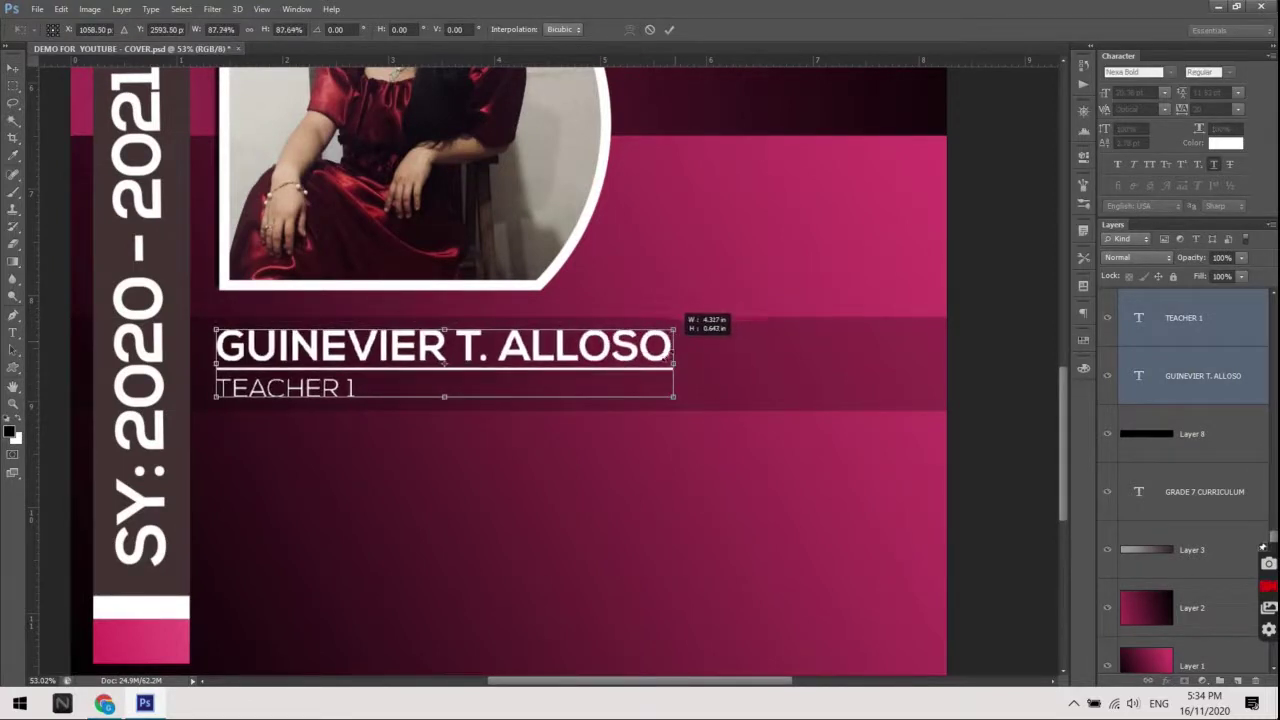
pyautogui.scroll(-2, 657, 353)
pyautogui.scroll(-3, 657, 353)
pyautogui.press('Return')
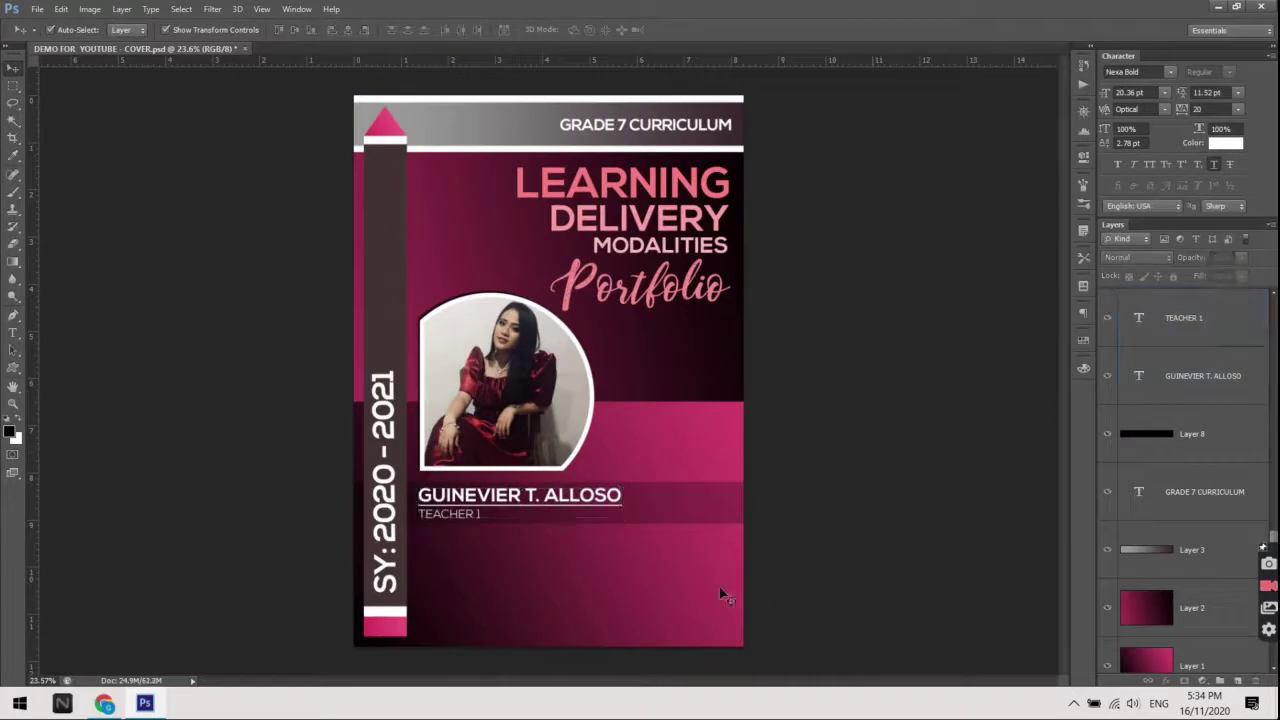
# Duplicate the name line below, retype it as a second person's name at 23.7 pt
pyautogui.scroll(2, 560, 545)
pyautogui.moveTo(563, 560); pyautogui.dragTo(557, 309)
pyautogui.click(592, 210)
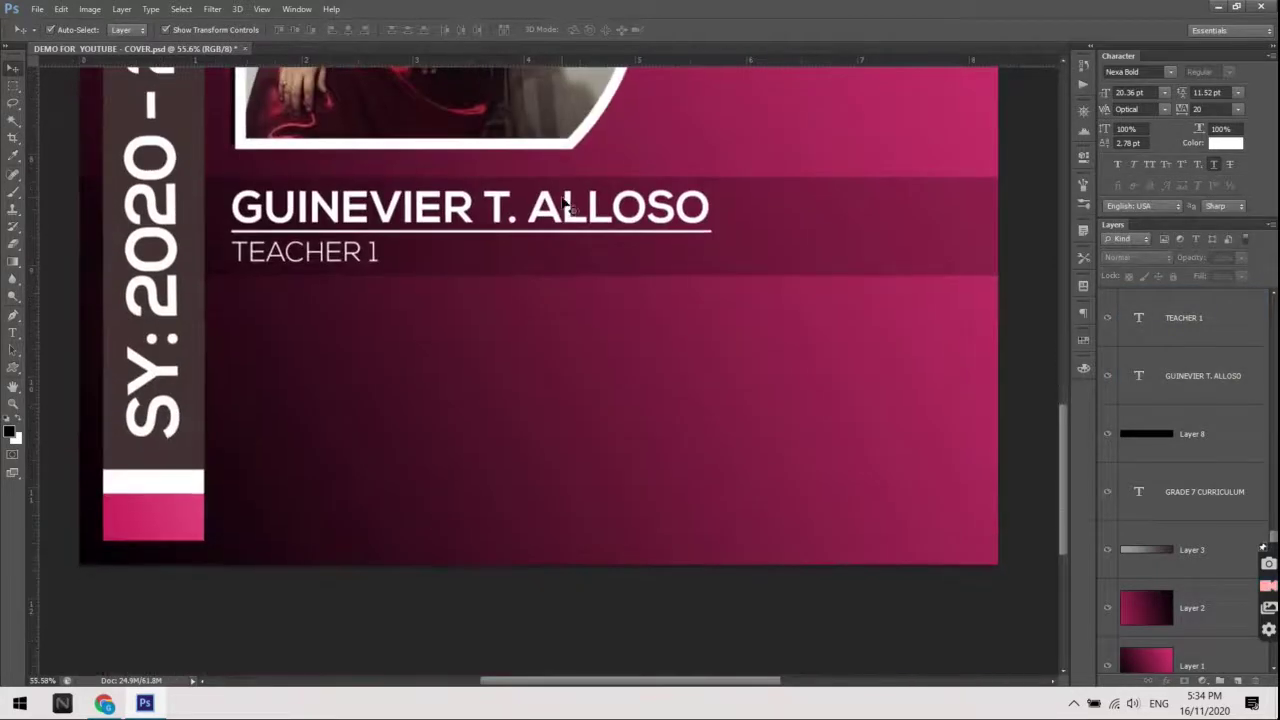
pyautogui.moveTo(592, 210); pyautogui.dragTo(578, 348)
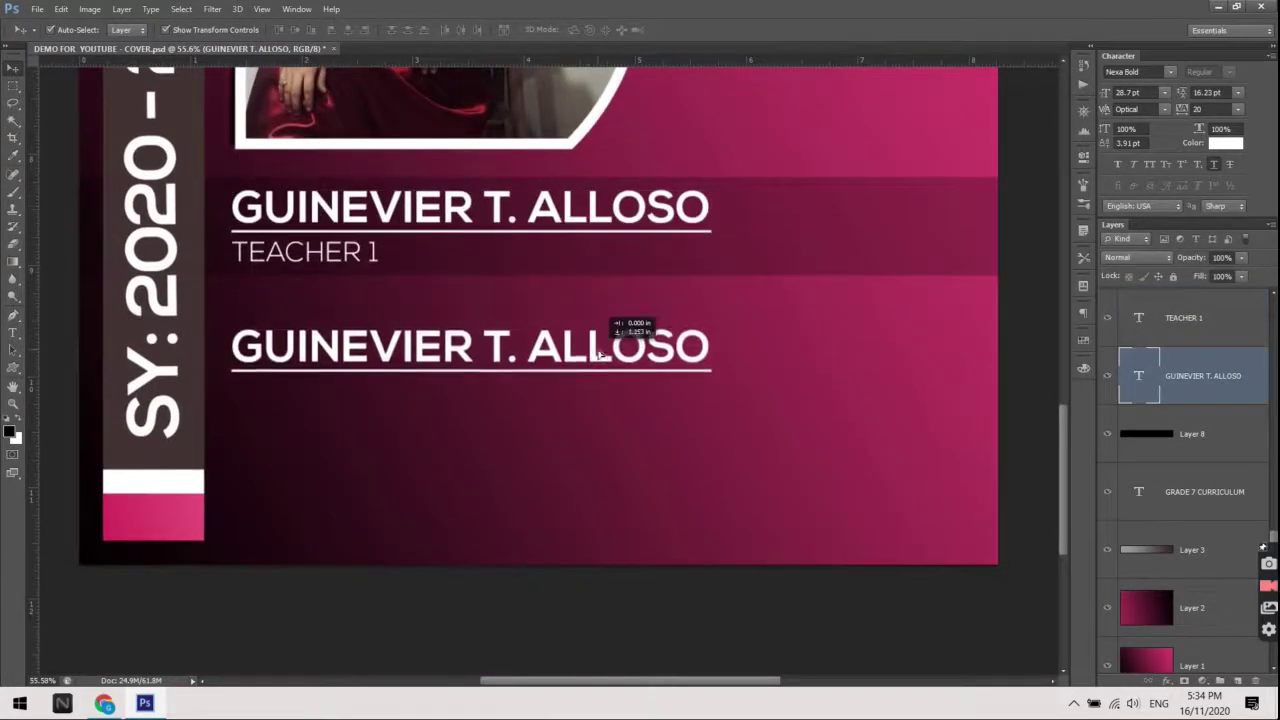
pyautogui.doubleClick(578, 348)
pyautogui.write('GWEN ANN J. MANOS')
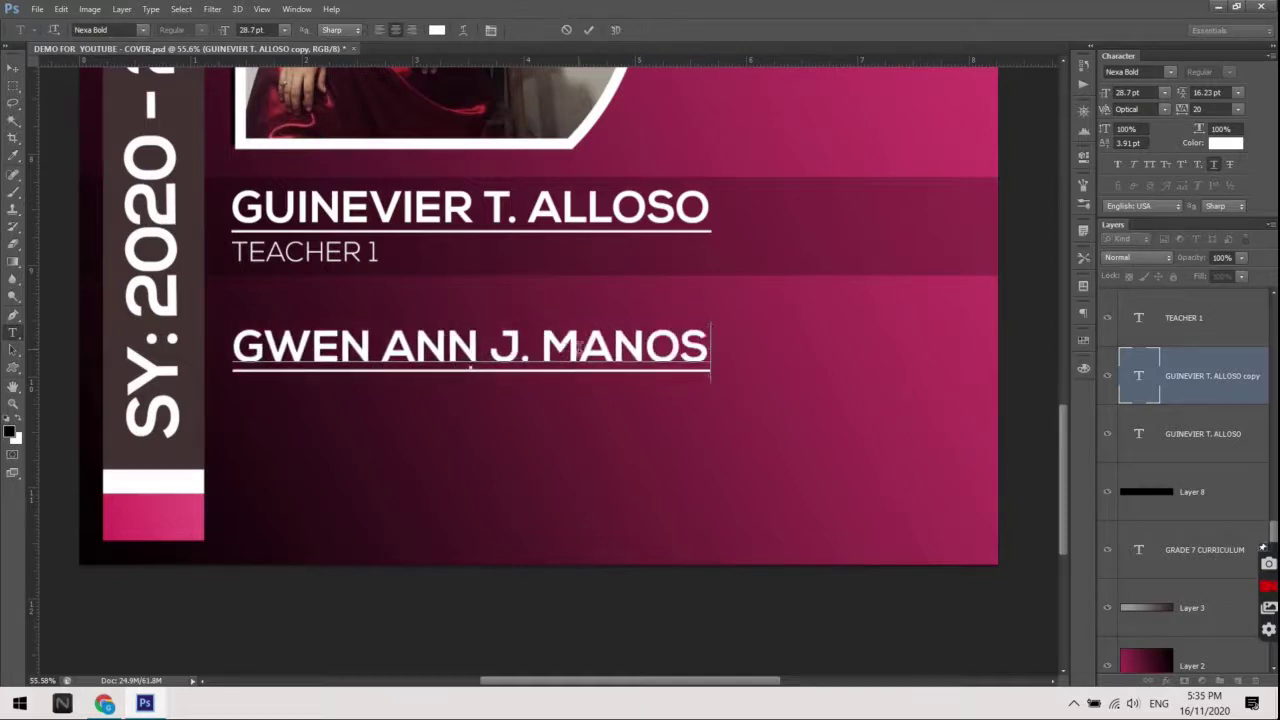
pyautogui.hotkey('ctrl', 'a')
pyautogui.click(1135, 92)
pyautogui.press('Down')
pyautogui.press('Down')
pyautogui.press('Down')
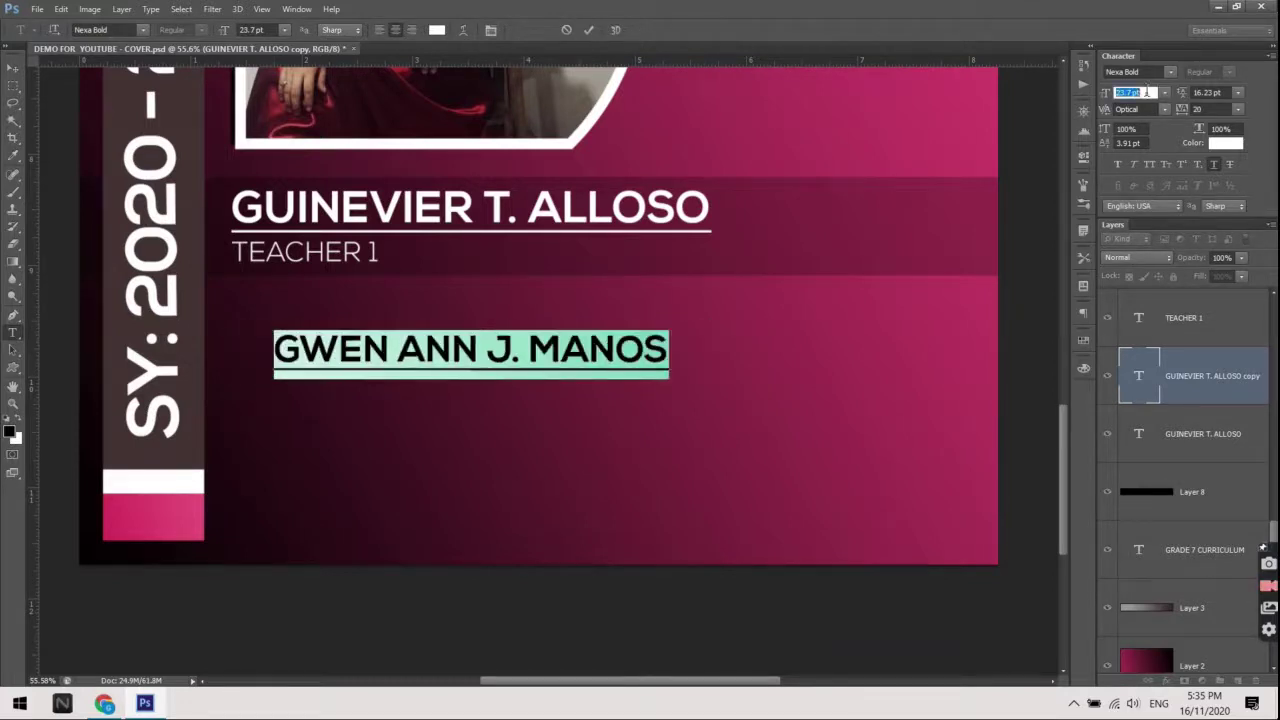
pyautogui.click(12, 68)
pyautogui.moveTo(592, 362); pyautogui.dragTo(538, 368)
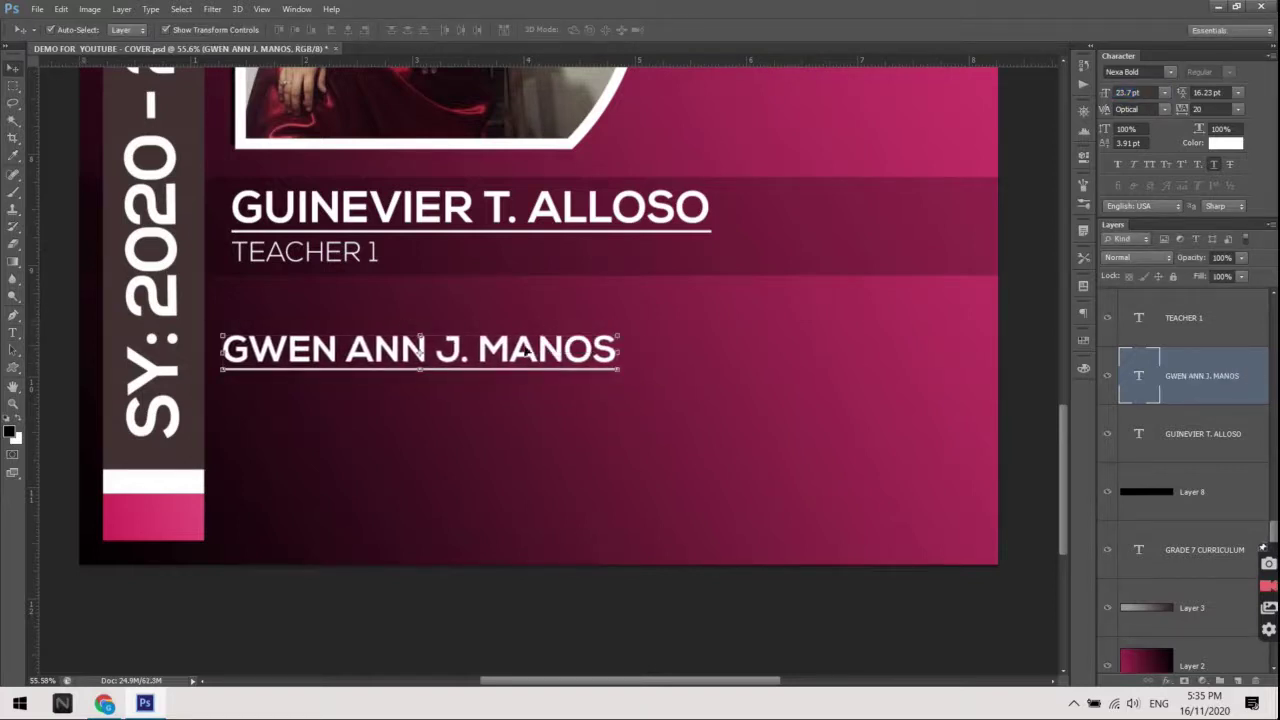
pyautogui.press('Right')
pyautogui.press('Right')
pyautogui.press('Right')
pyautogui.moveTo(340, 255); pyautogui.dragTo(333, 390)
# Retype the copied title as GRADE 7 CURRICULUM HEAD and align it under the second name
pyautogui.doubleClick(330, 388)
pyautogui.click(329, 386)
pyautogui.write('CURRICU')
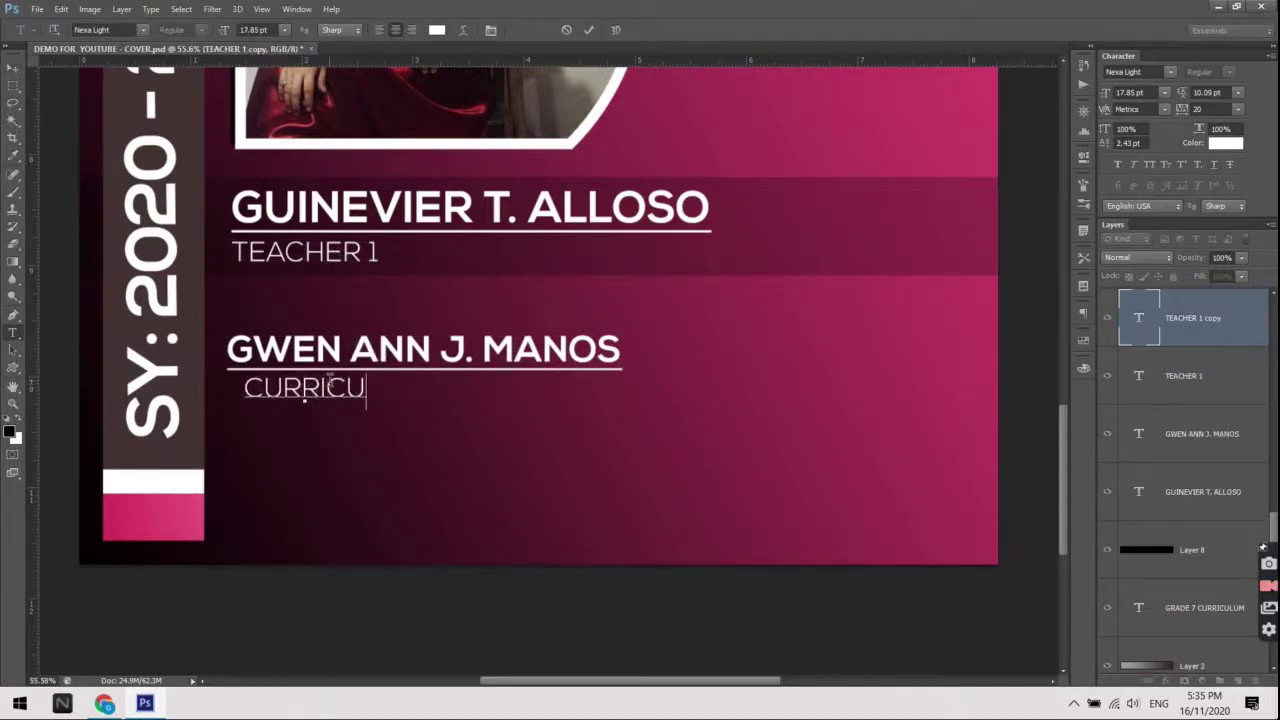
pyautogui.doubleClick(330, 388)
pyautogui.write('GRADE 8')
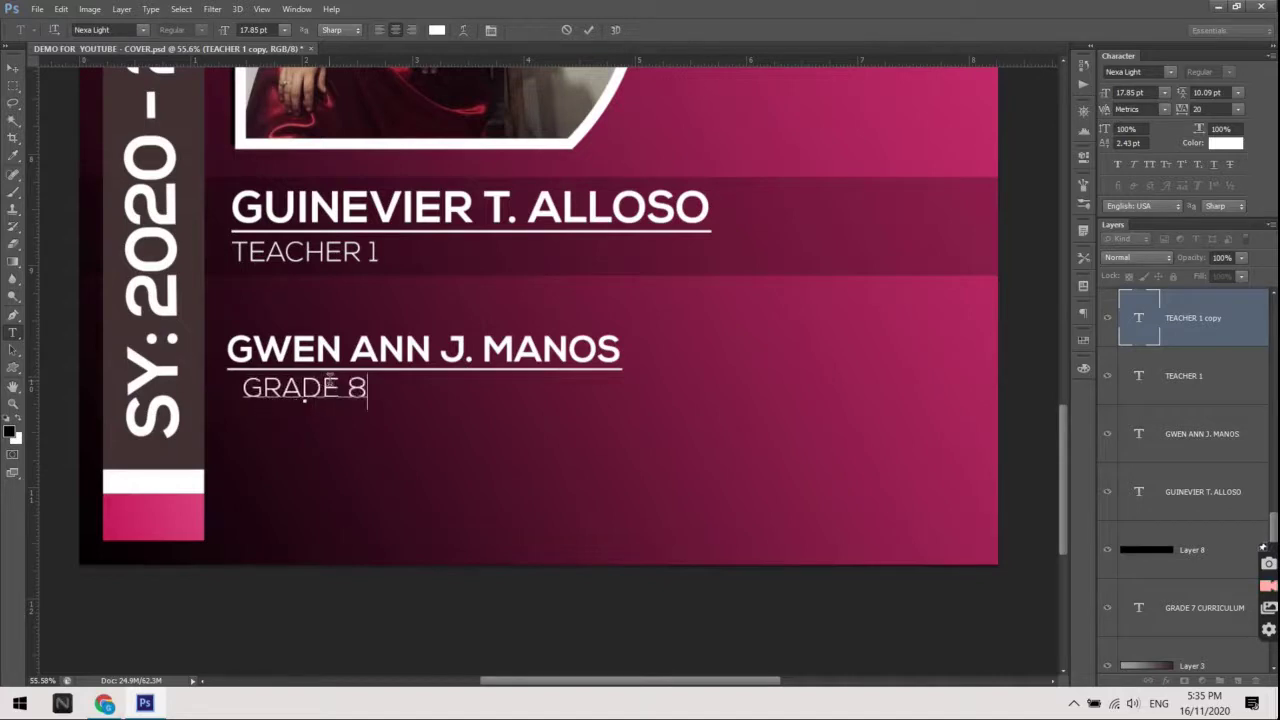
pyautogui.press('BackSpace')
pyautogui.write('7 CURRICULUM HEAD')
pyautogui.click(13, 67)
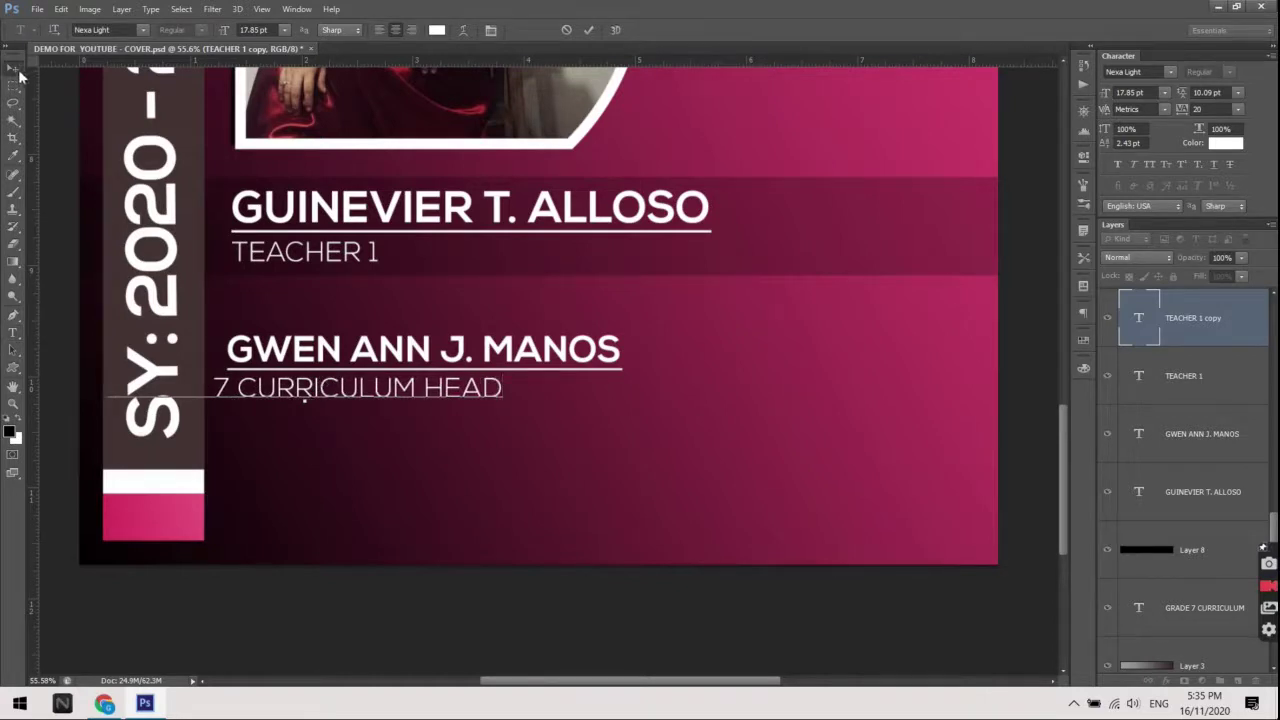
pyautogui.moveTo(443, 395)
pyautogui.mouseDown()
pyautogui.moveTo(561, 393)
pyautogui.moveTo(612, 522)
pyautogui.mouseUp()
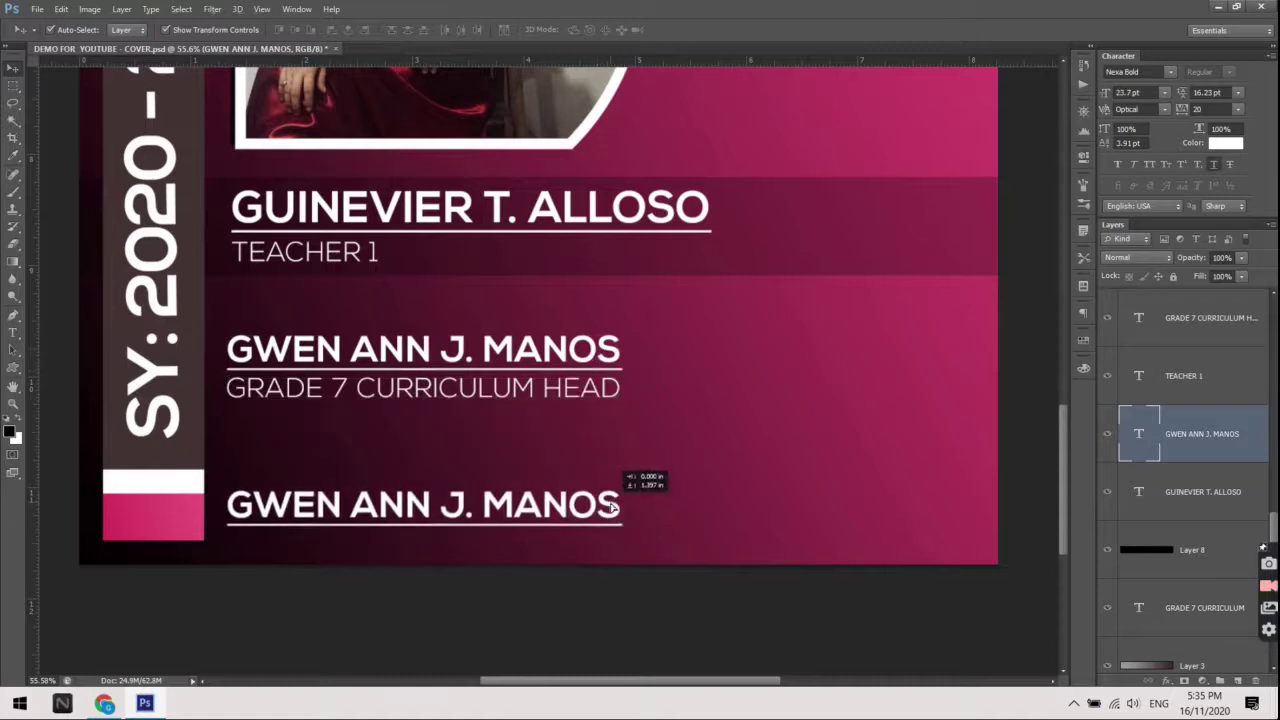
# Turn the lower name copy into a 12.7 pt DEPARTMENT OF EDUCATION footer at the bottom left
pyautogui.doubleClick(612, 505)
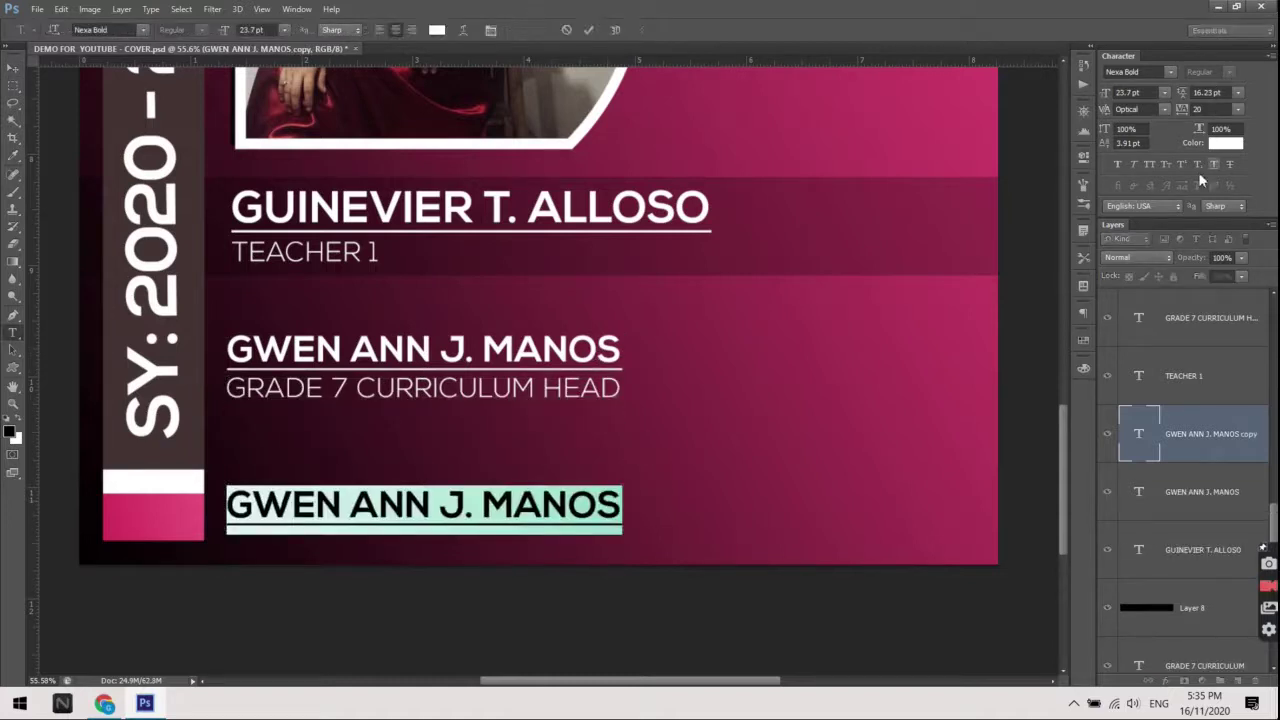
pyautogui.write('DE')
pyautogui.write('PARTMENT OF ED')
pyautogui.write('UCATION')
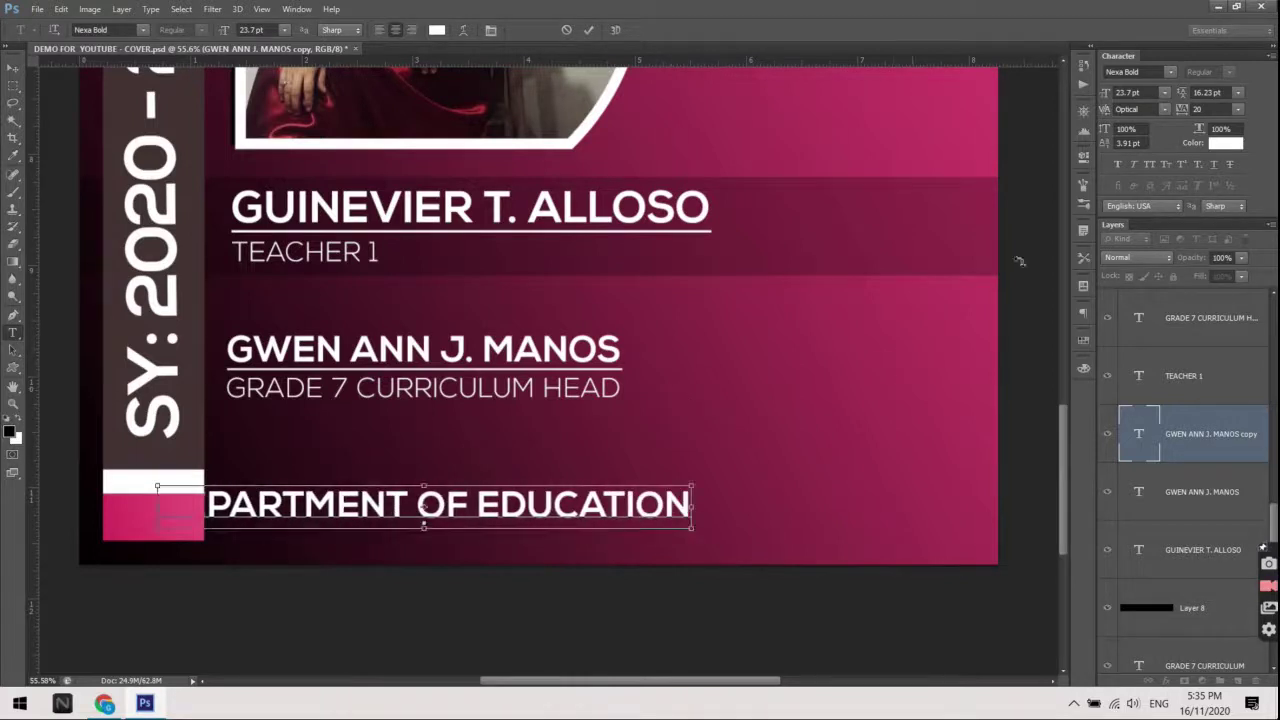
pyautogui.hotkey('ctrl', 'a')
pyautogui.click(1130, 92)
pyautogui.press('Down')
pyautogui.press('Down')
pyautogui.press('Down')
pyautogui.press('Down')
pyautogui.press('Down')
pyautogui.press('Down')
pyautogui.press('Down')
pyautogui.press('Down')
pyautogui.click(12, 67)
pyautogui.moveTo(498, 514); pyautogui.dragTo(441, 538)
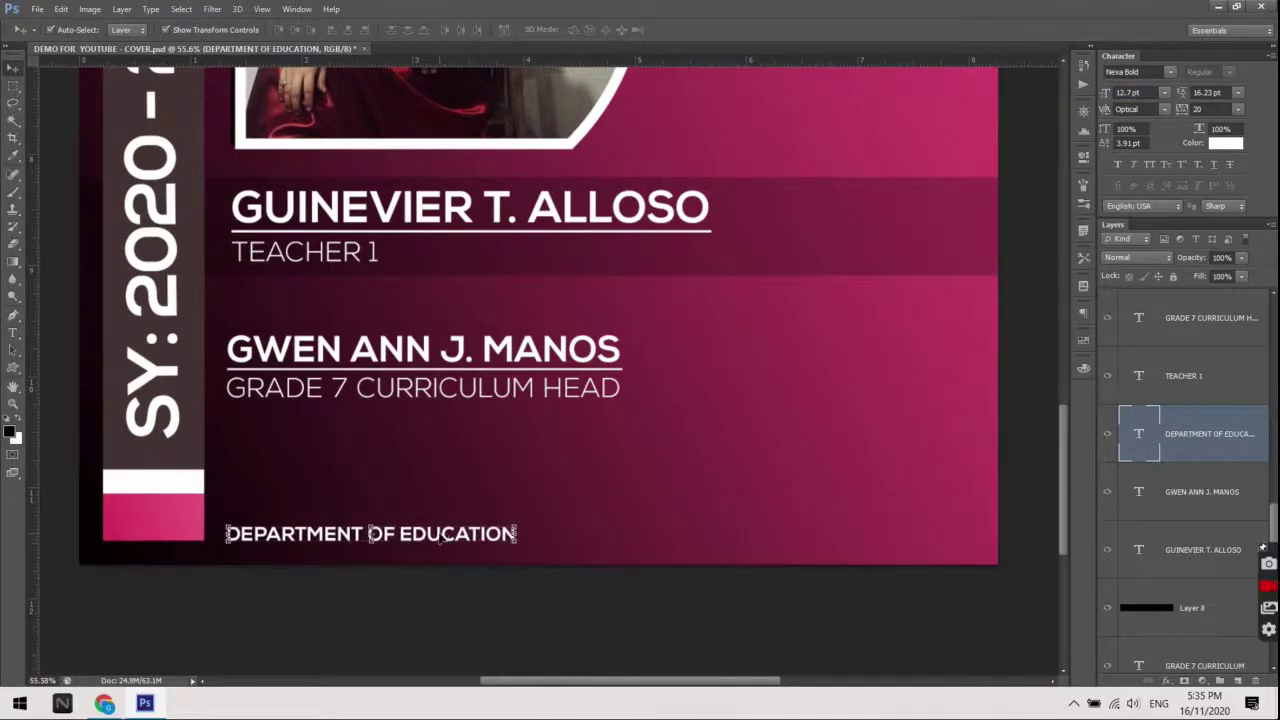
pyautogui.hotkey('ctrl', '0')
pyautogui.click(857, 432)
pyautogui.click(685, 512)
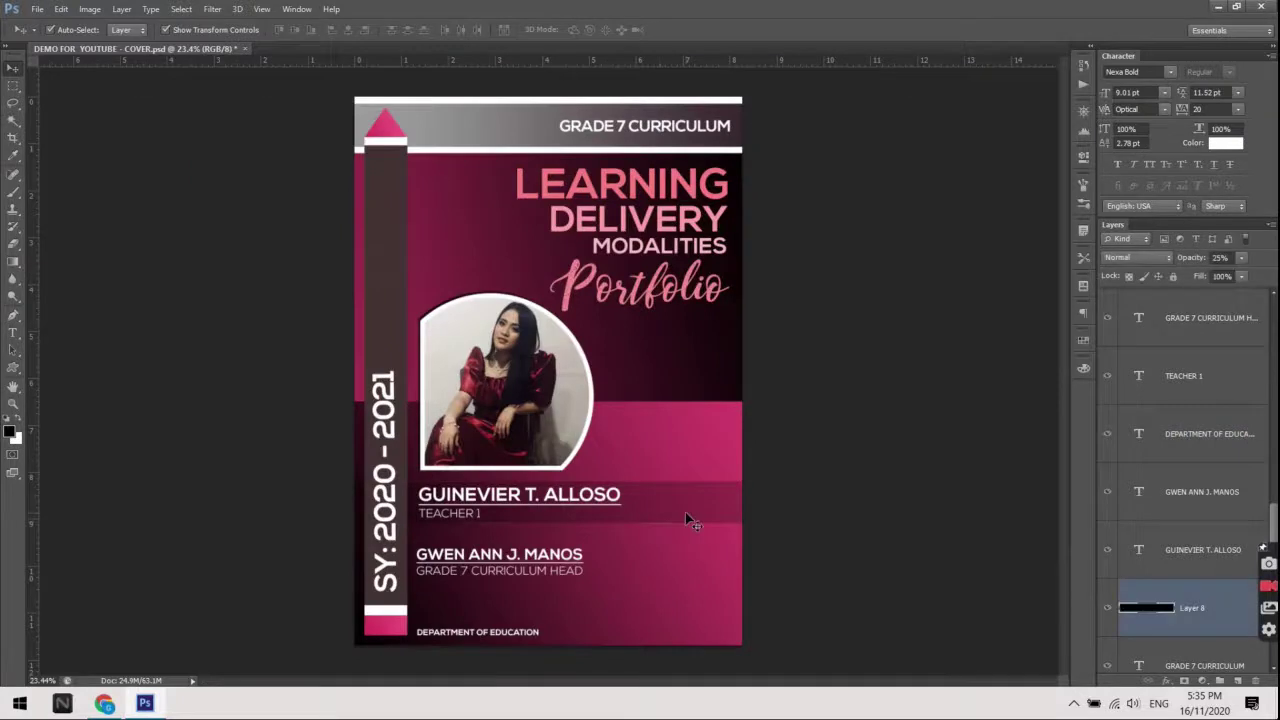
# Move the dark band, the name with TEACHER 1, and the circular photo slightly lower
pyautogui.scroll(4, 690, 512)
pyautogui.moveTo(723, 514); pyautogui.dragTo(749, 521)
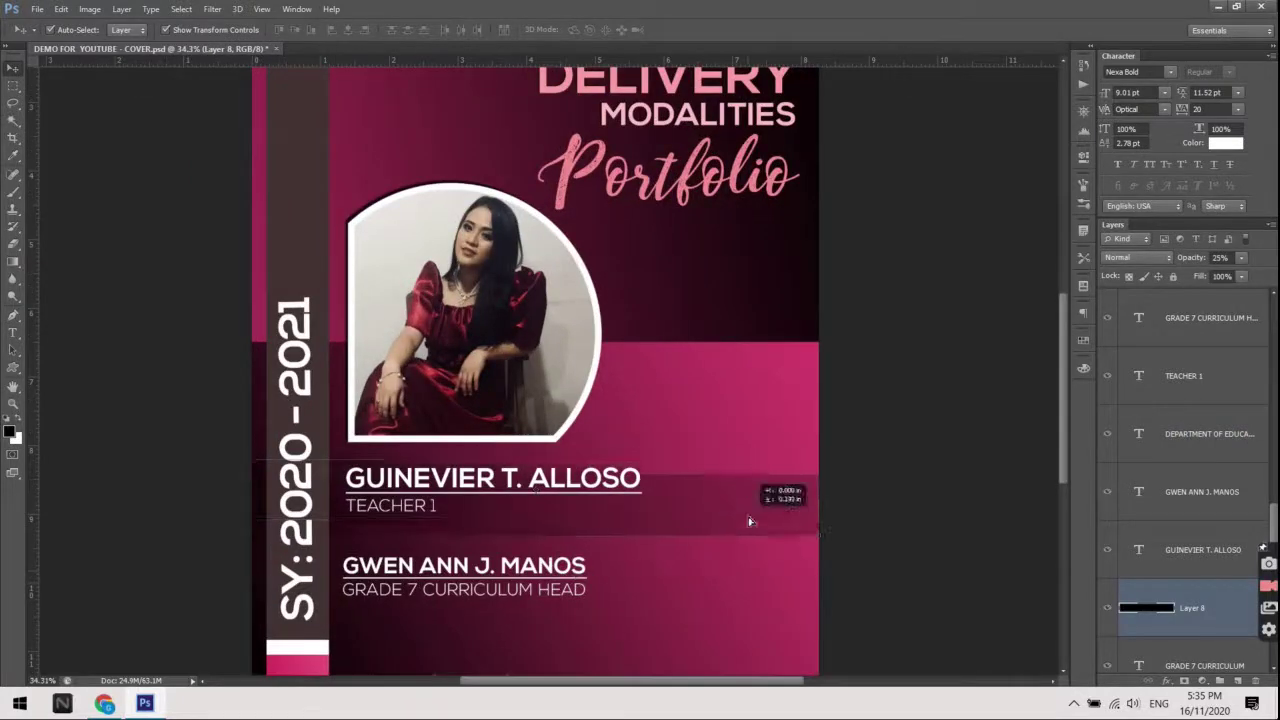
pyautogui.click(636, 490)
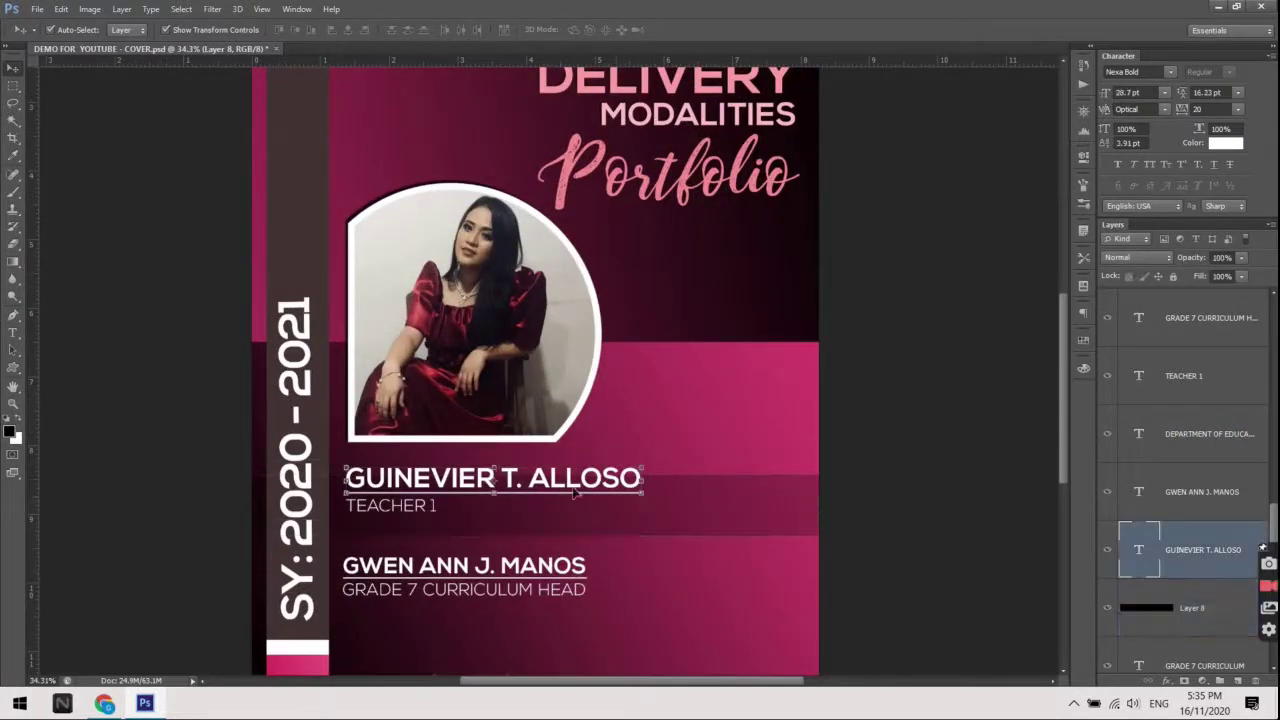
pyautogui.click(418, 508)
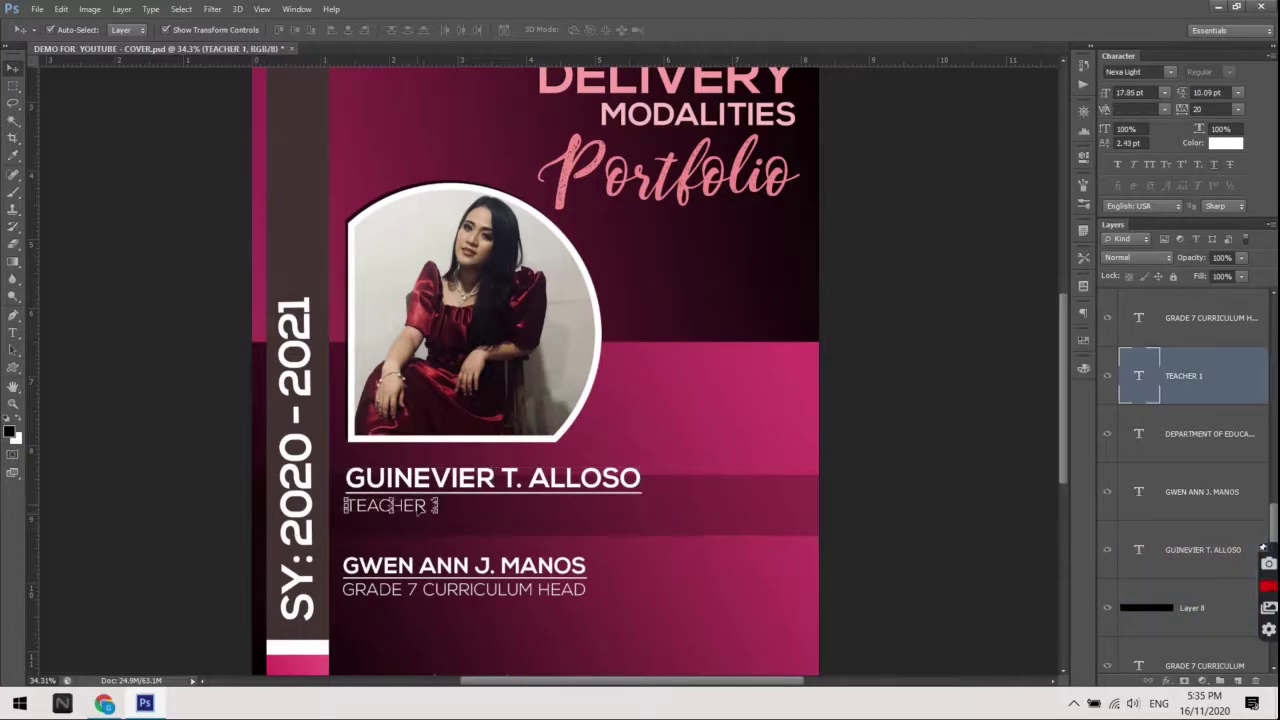
pyautogui.keyDown('shift'); pyautogui.click(513, 482); pyautogui.keyUp('shift')
pyautogui.moveTo(513, 482); pyautogui.dragTo(510, 500)
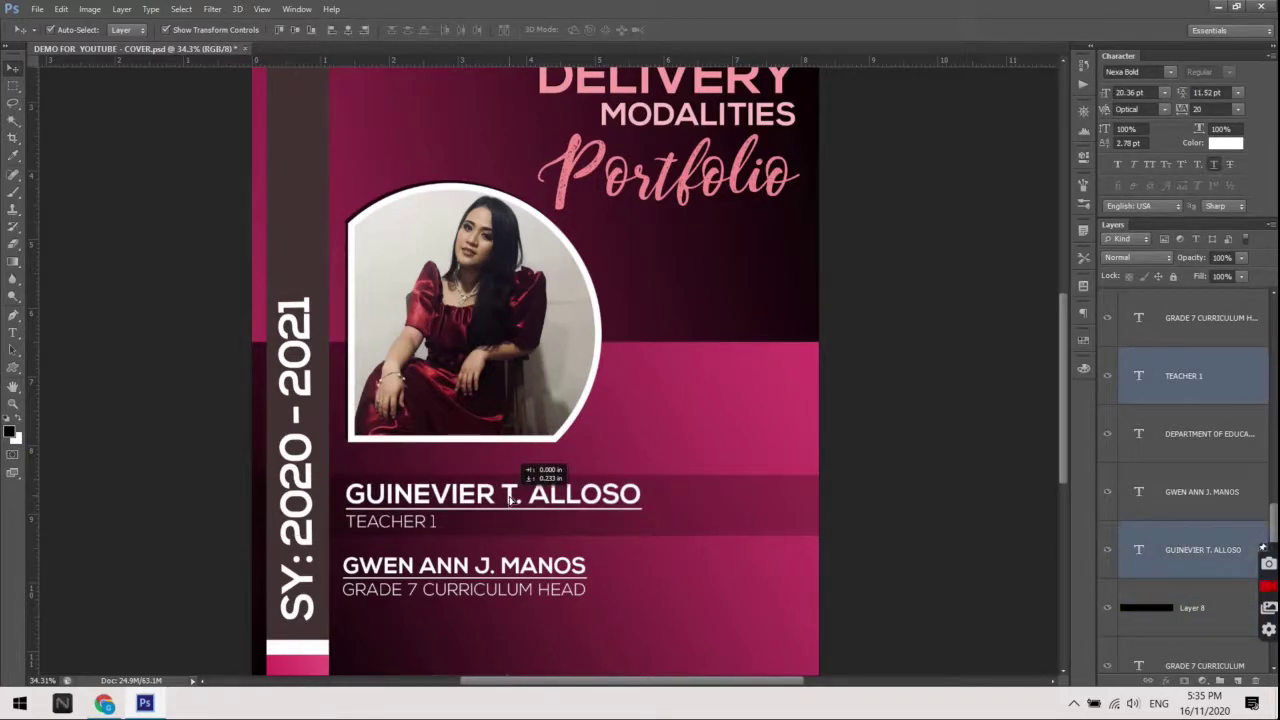
pyautogui.moveTo(547, 320)
pyautogui.mouseDown()
pyautogui.moveTo(545, 350)
pyautogui.moveTo(557, 349)
pyautogui.mouseUp()
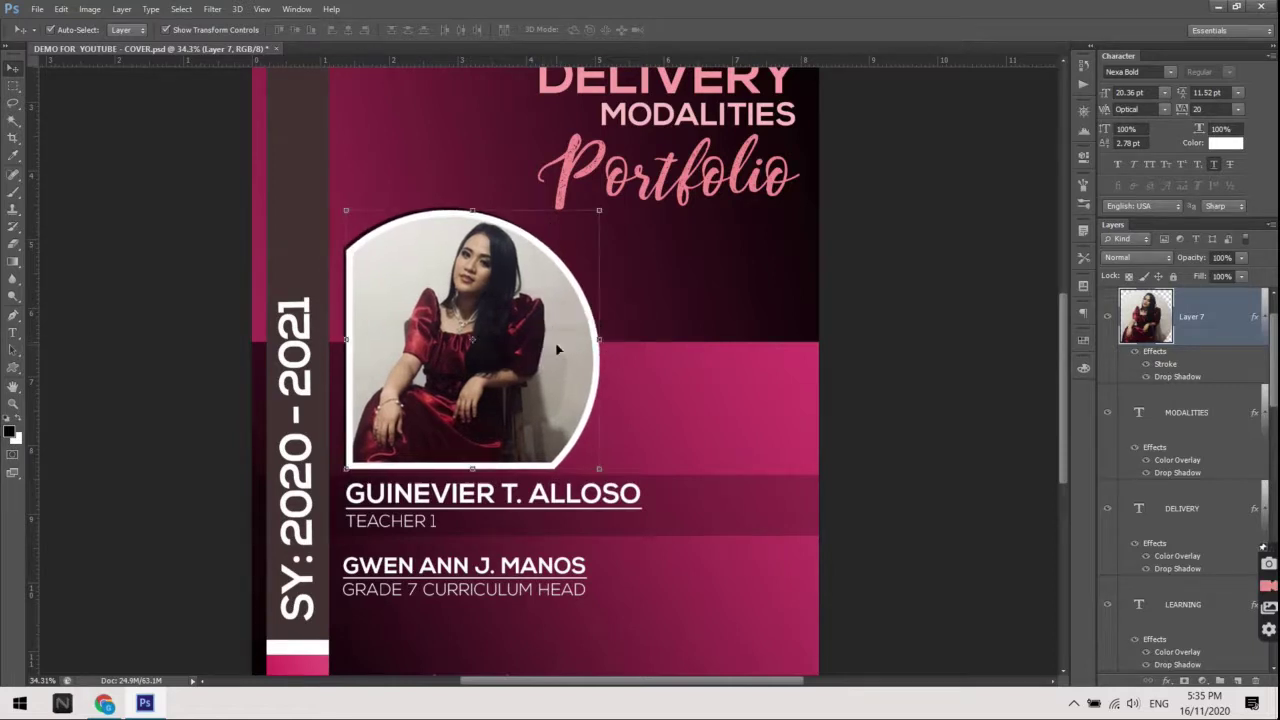
pyautogui.hotkey('ctrl', '0')
pyautogui.click(878, 440)
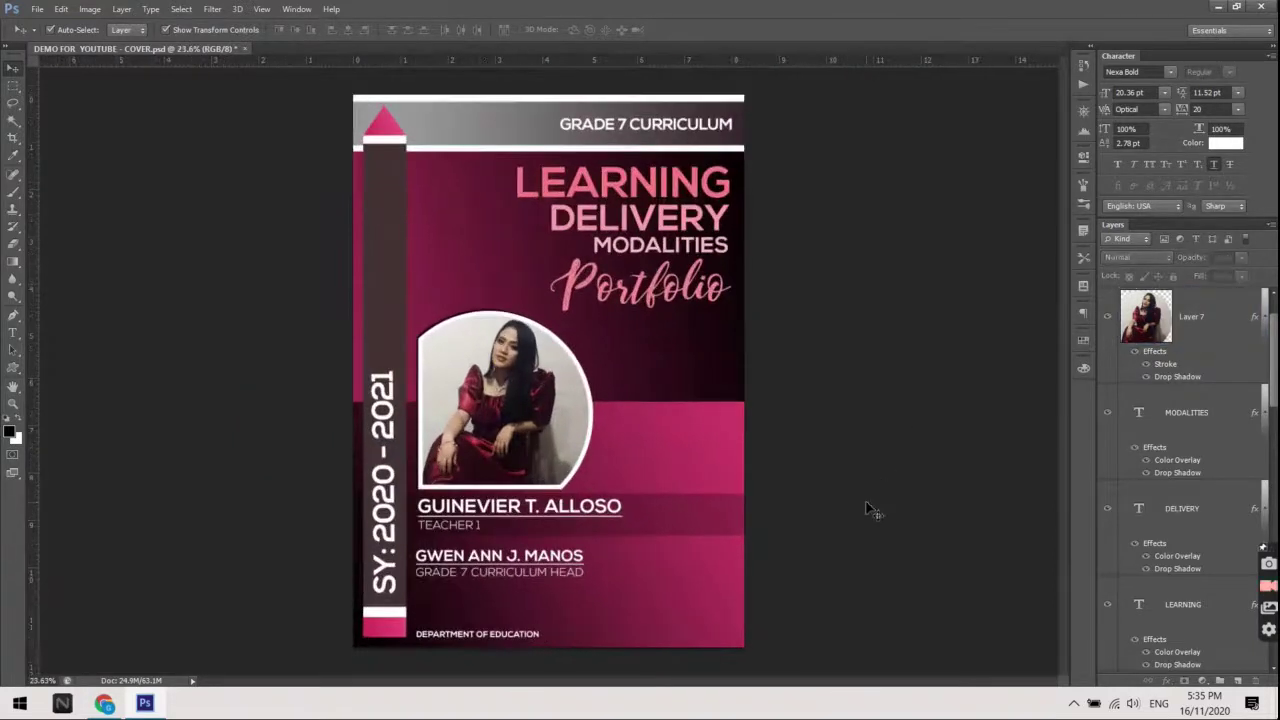